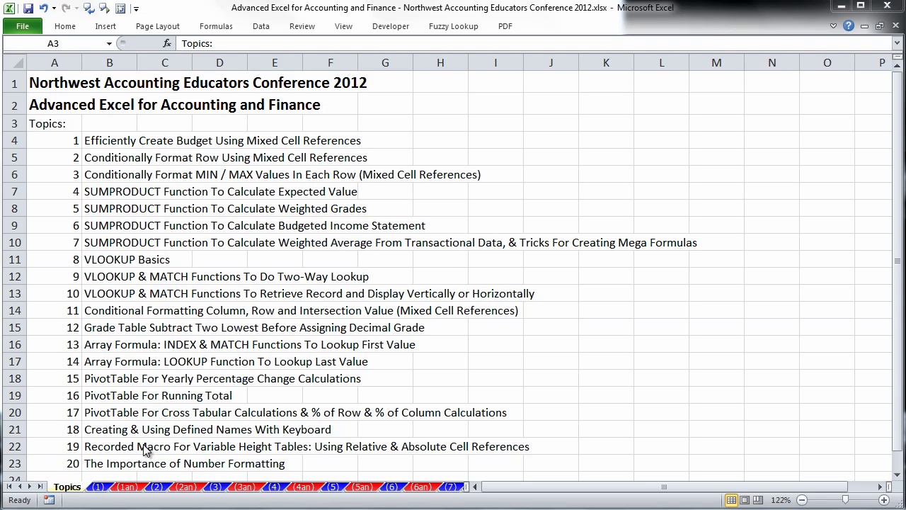
Step: Look through sheets (1), (1an), (2) and (2an), and return to the budget on sheet (1)
left_click(100, 487)
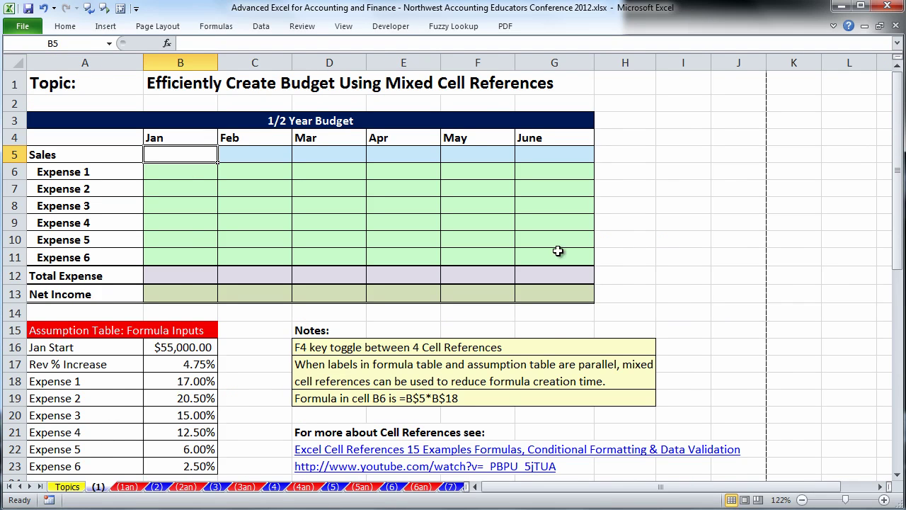
left_click(127, 487)
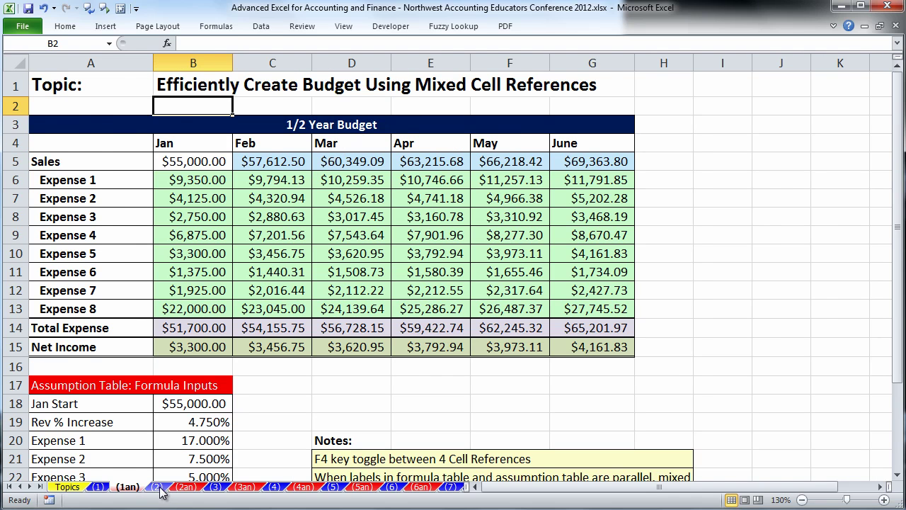
left_click(157, 487)
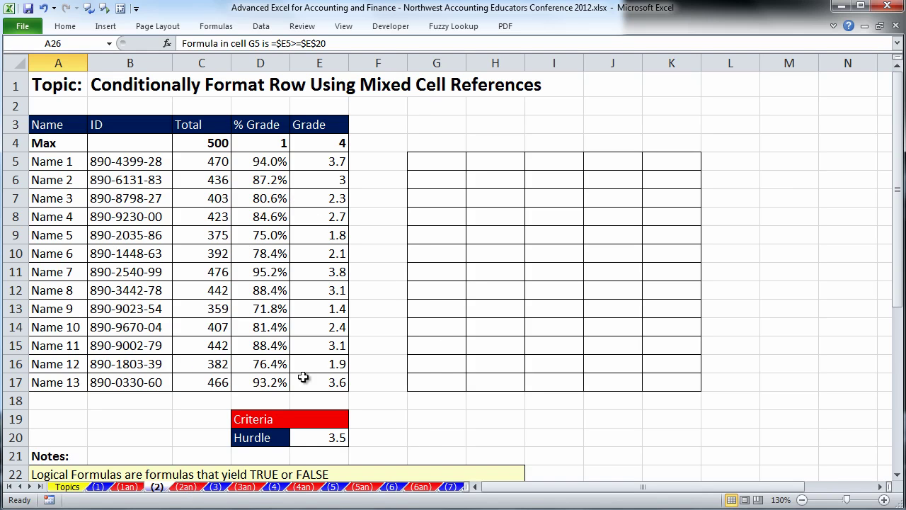
left_click(186, 487)
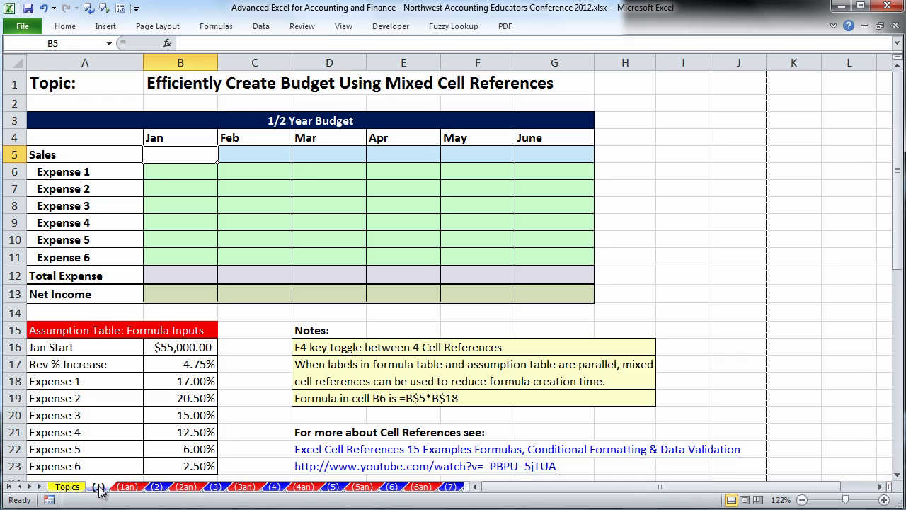
left_click(99, 487)
Step: Examine the budget's sales row B5:G5, the expense grid B6:G11 and the assumption inputs B16:B23
left_click_drag(177, 155, 573, 159)
left_click_drag(160, 172, 550, 262)
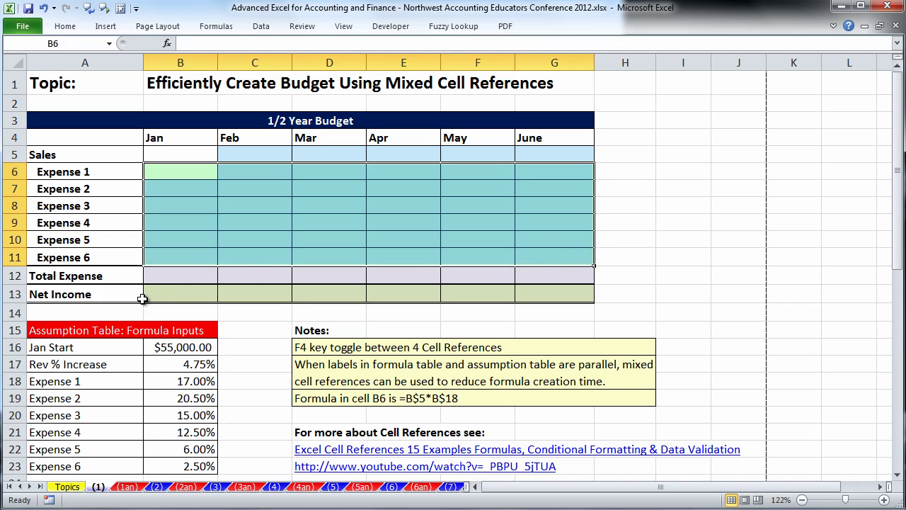
left_click(177, 154)
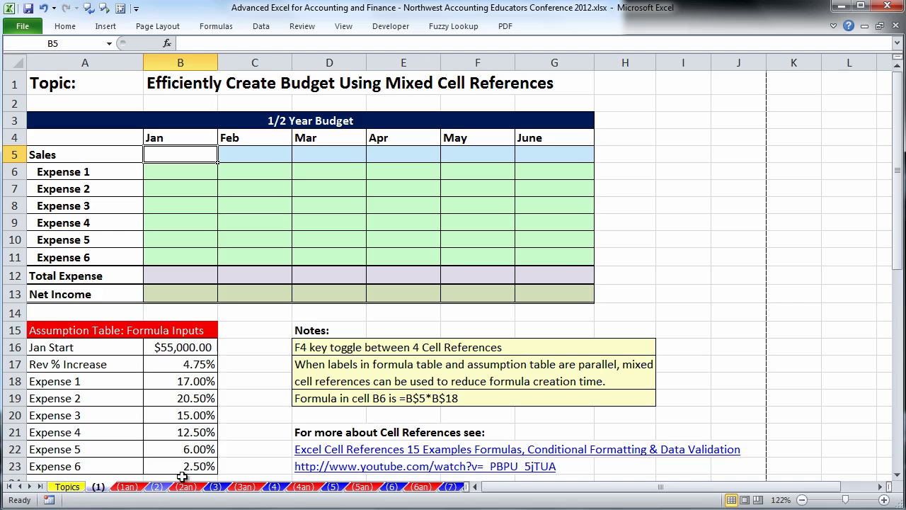
left_click_drag(201, 351, 196, 461)
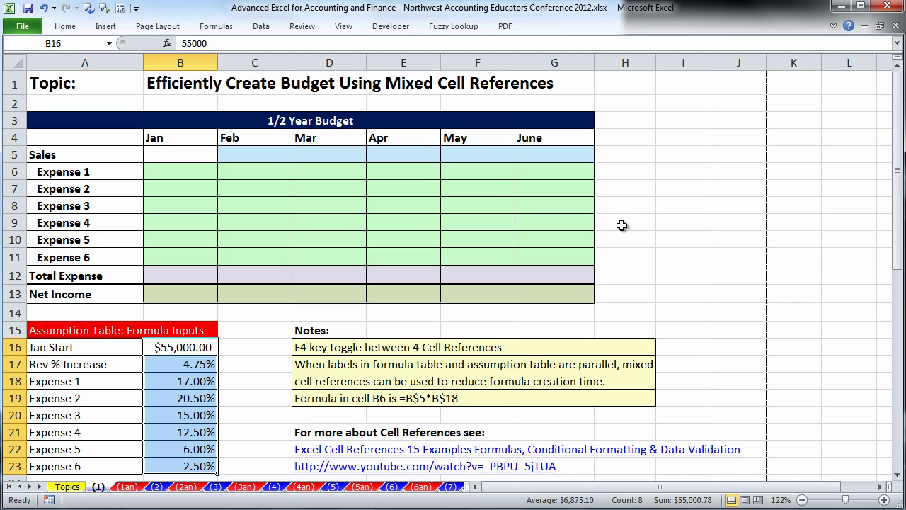
Step: Enter the formula =B16 in B5 to link January sales to the assumption table
left_click(193, 159)
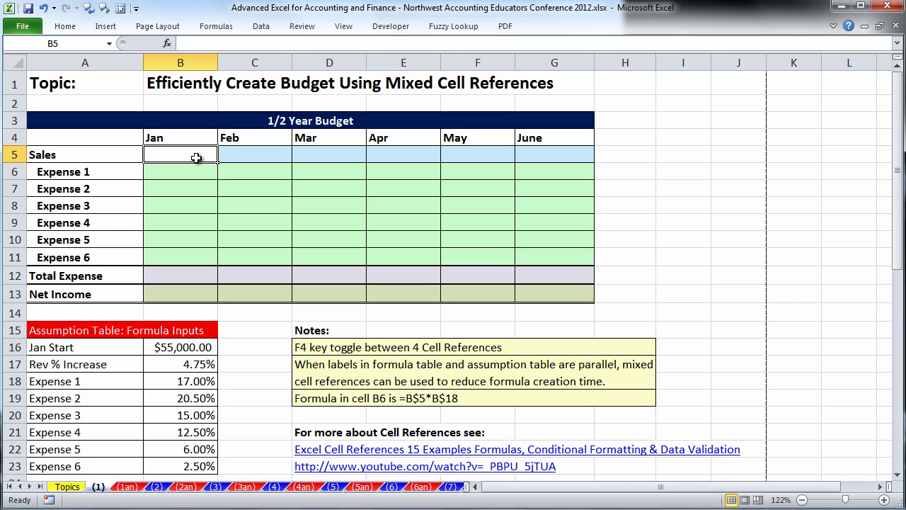
type("=")
left_click(190, 348)
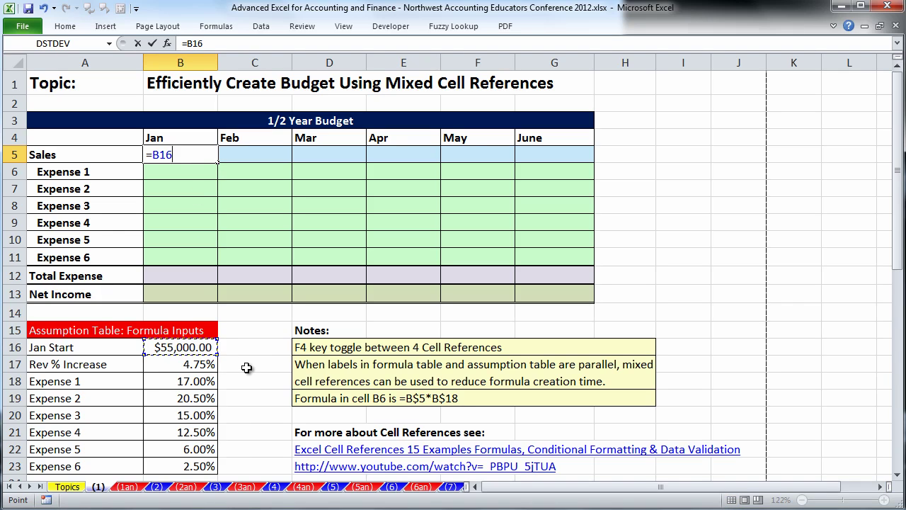
key("Tab")
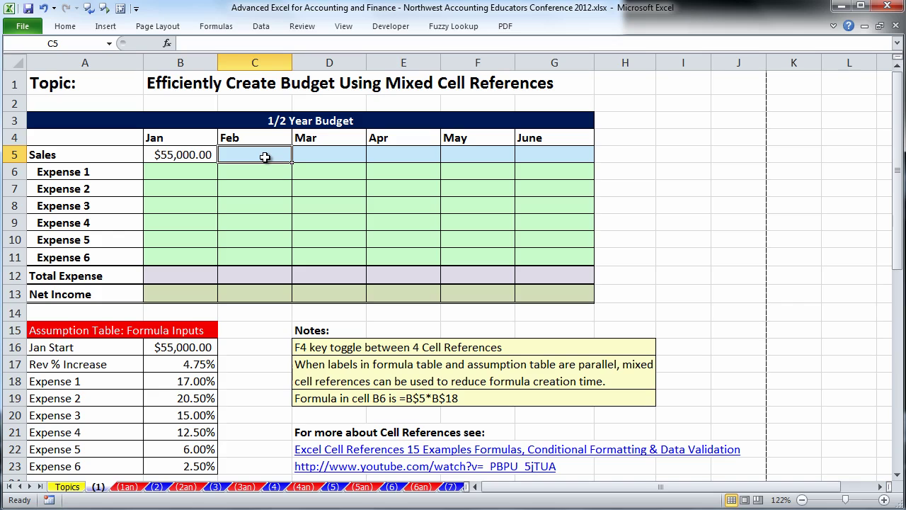
Step: Enter the February sales formula =B5*(1+$B$17) in C5, locking the revenue increase reference
type("=")
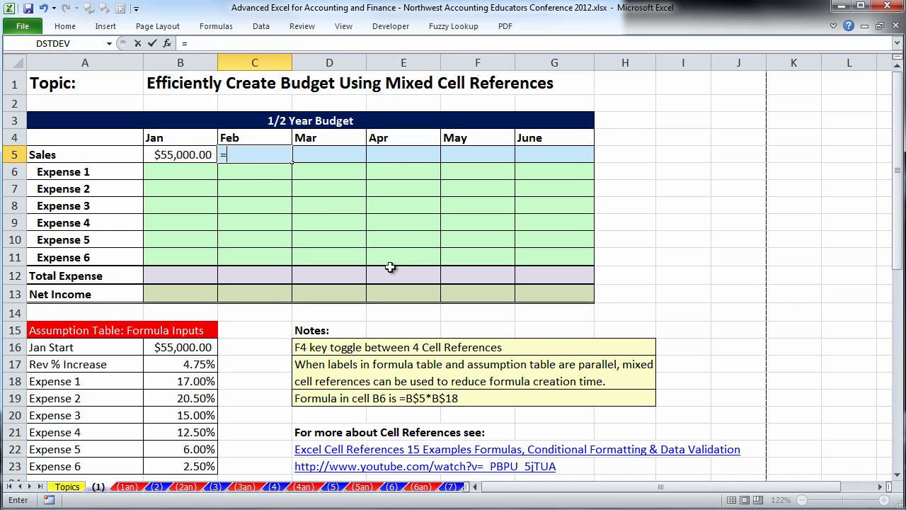
key("Left")
type("*(1+")
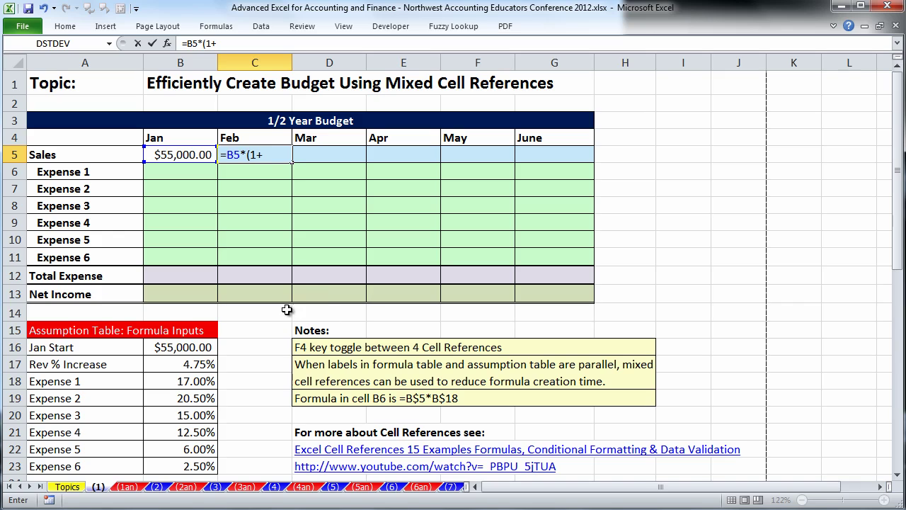
left_click(213, 366)
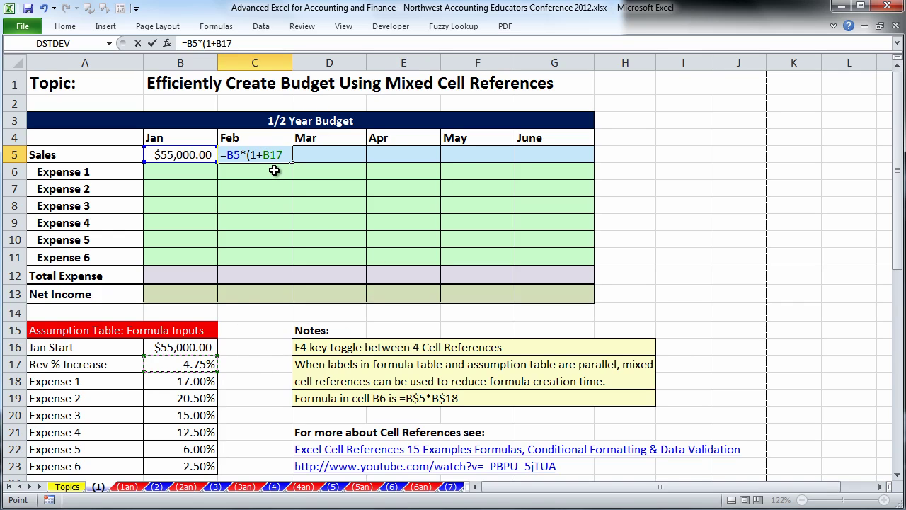
key("F4")
type(")")
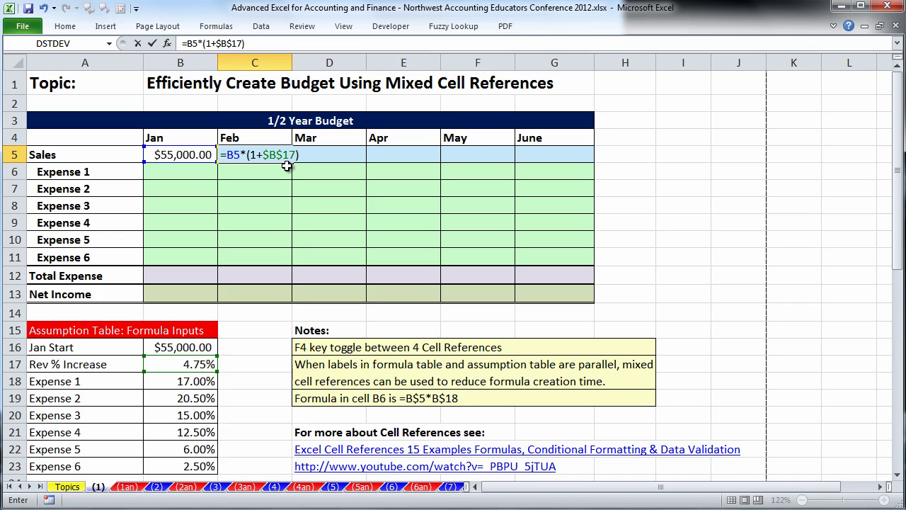
key("ctrl+Return")
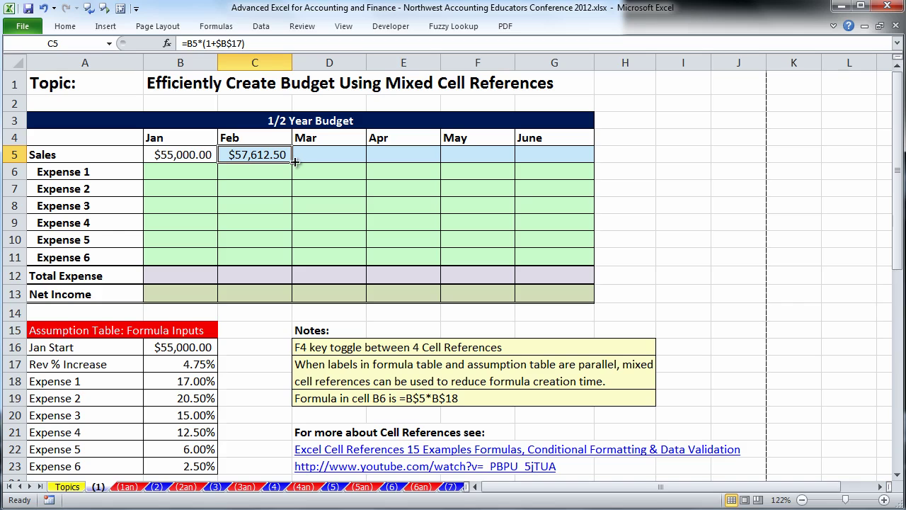
Step: Copy the February sales formula across to June in G5 and check the references in the last cell
left_click_drag(294, 161, 581, 174)
left_click(578, 155)
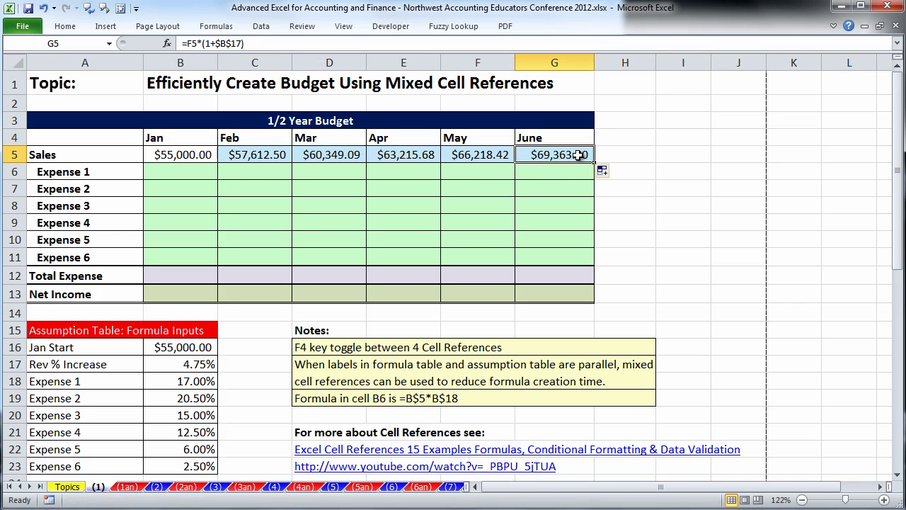
double_click(579, 160)
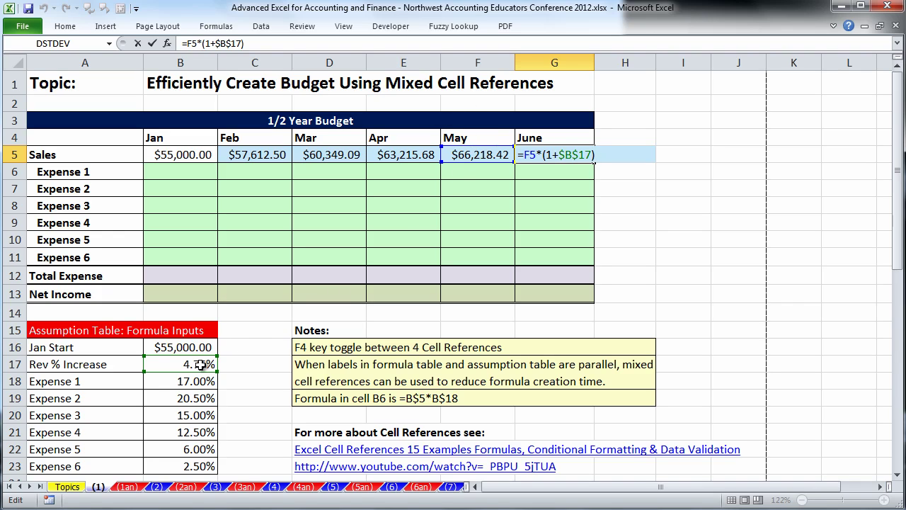
key("ctrl+Return")
Step: Enter the January Expense 1 formula =$B$5*B18 in B6
left_click(210, 170)
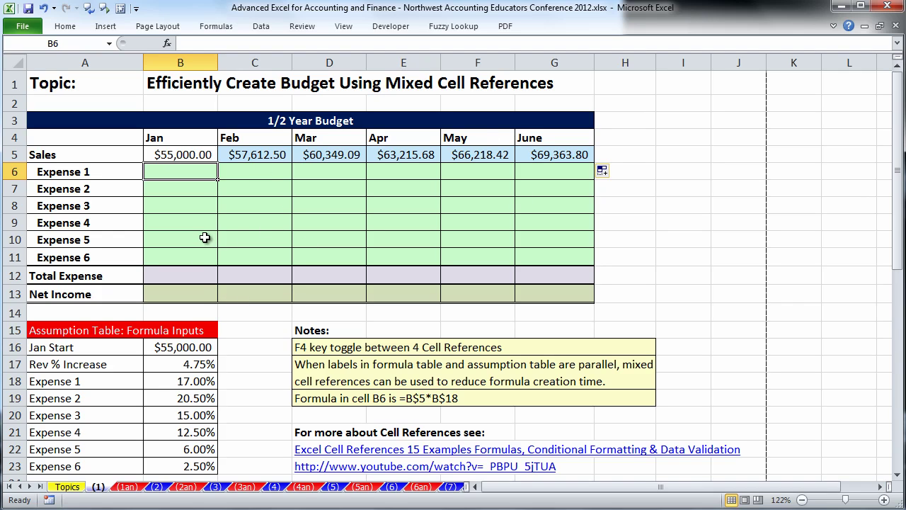
type("=")
left_click(187, 151)
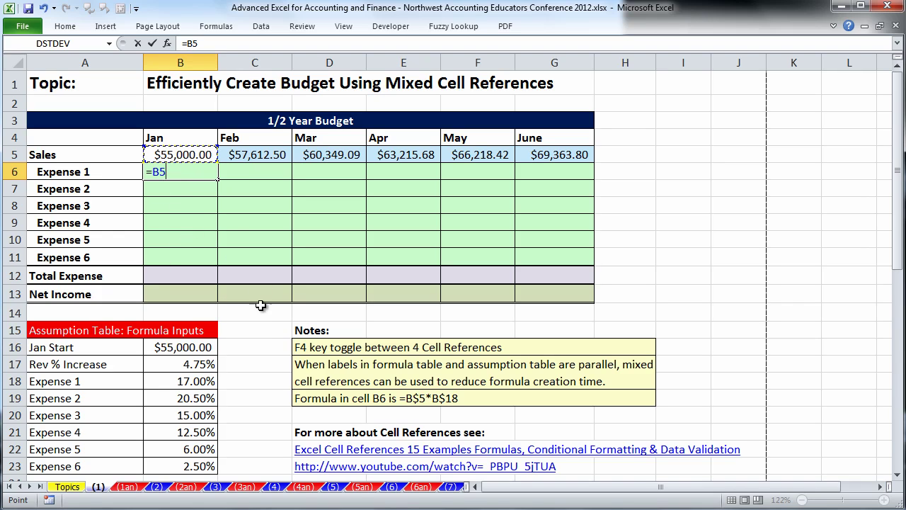
key("F4")
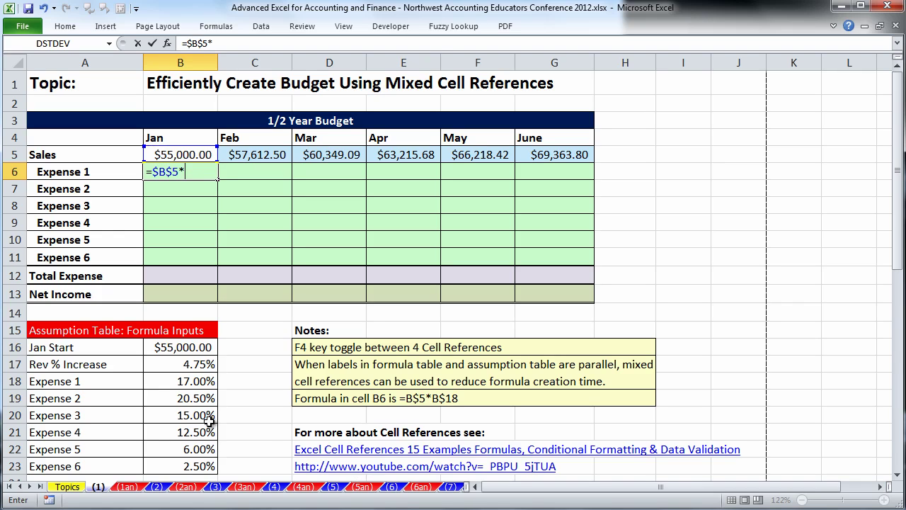
left_click(168, 381)
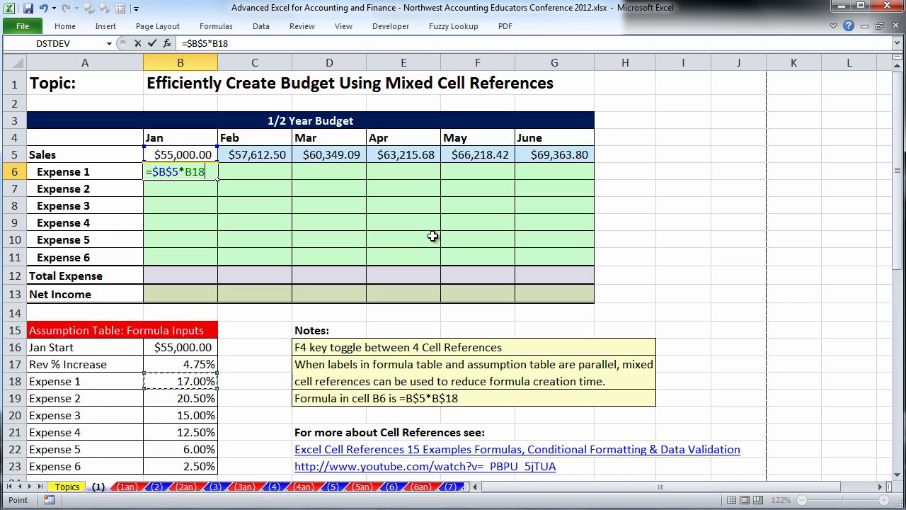
key("ctrl+Return")
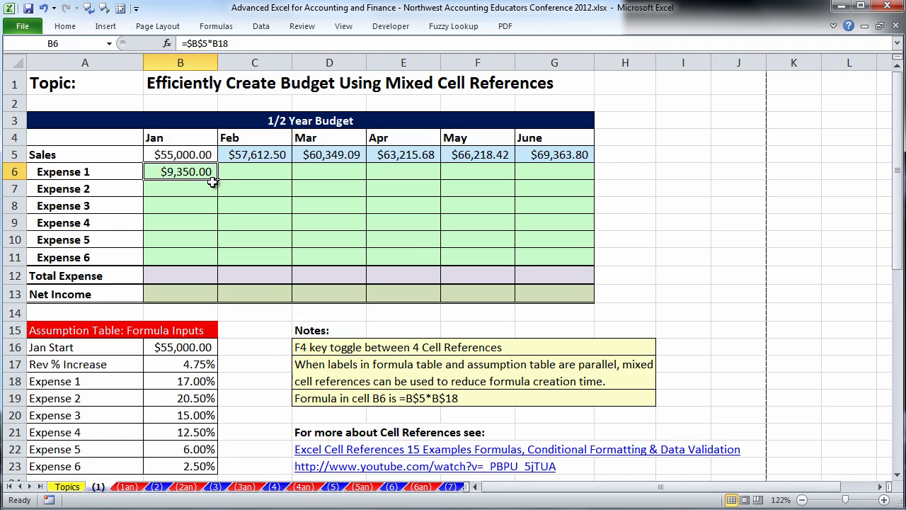
Step: Copy the January Expense 1 formula down through B11 and inspect the references in B6
left_click_drag(216, 180, 230, 263)
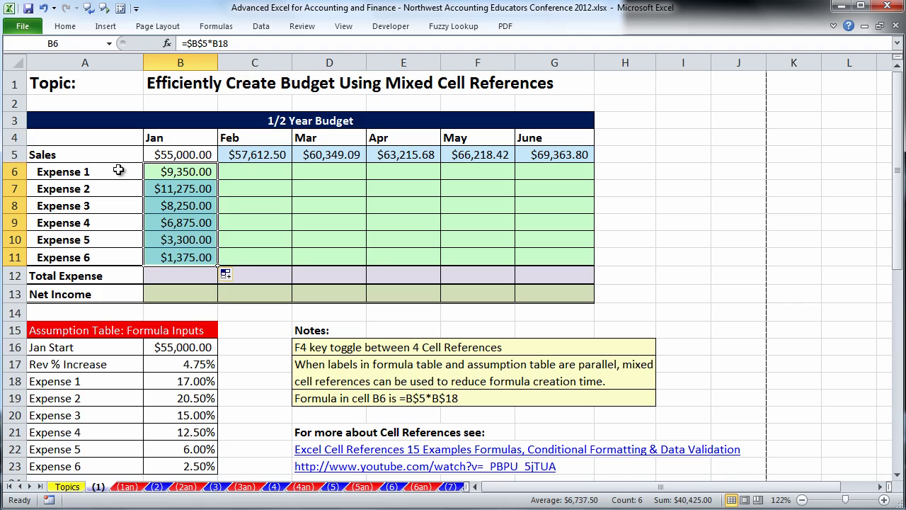
left_click(175, 178)
double_click(175, 177)
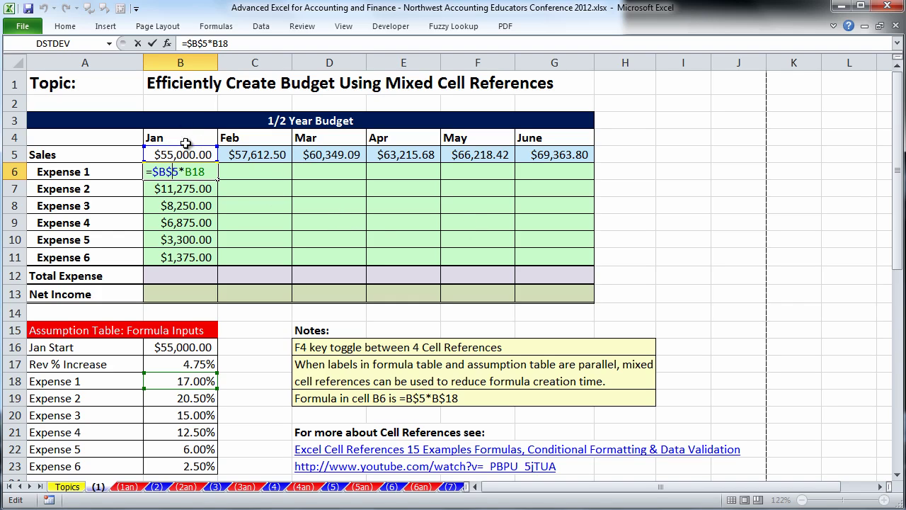
Step: Enter the February Expense 1 formula =$C$5*B18 in C6
left_click(263, 172)
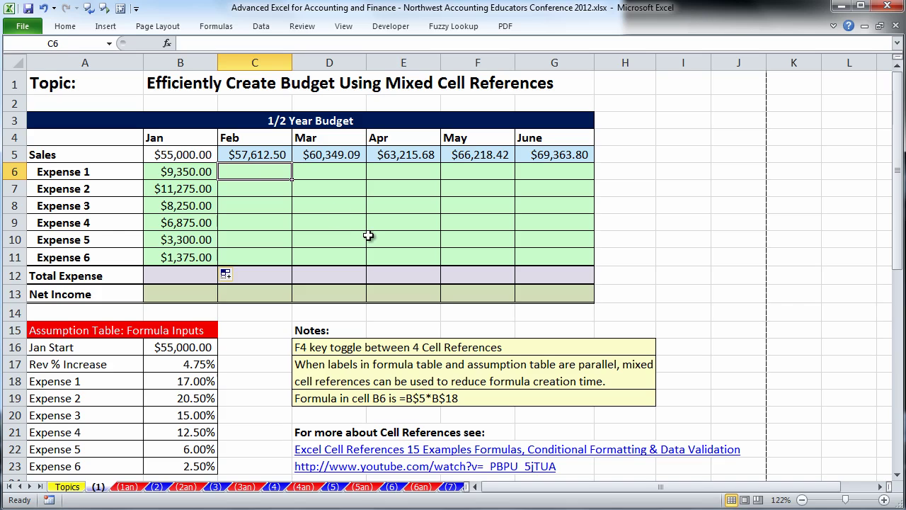
type("=")
key("Up")
key("F4")
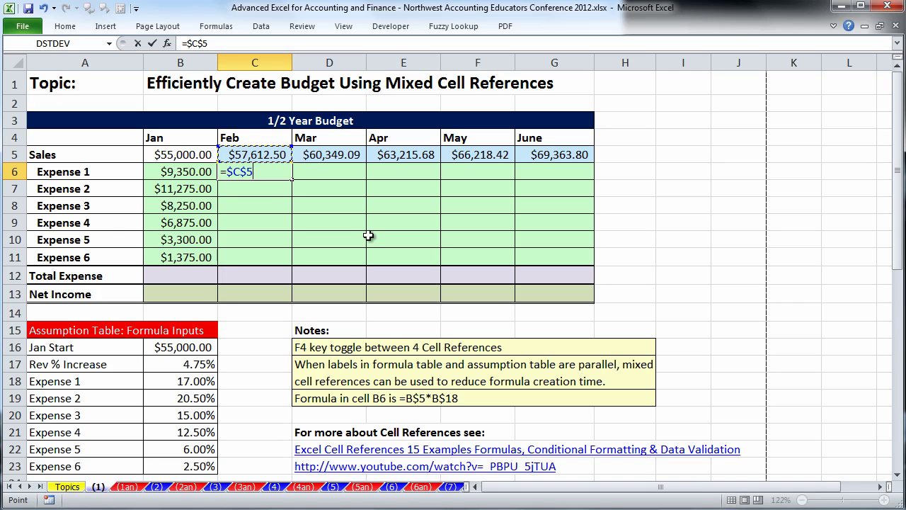
type("*")
left_click(182, 385)
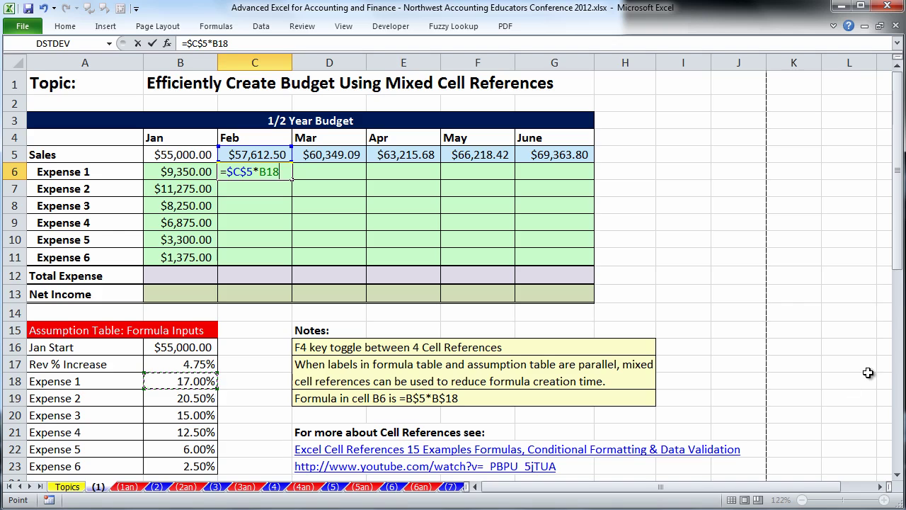
key("ctrl+Return")
Step: Copy the February Expense 1 formula down through C11 and check the references in the last cell
left_click_drag(293, 179, 293, 266)
left_click(249, 256)
key("F2")
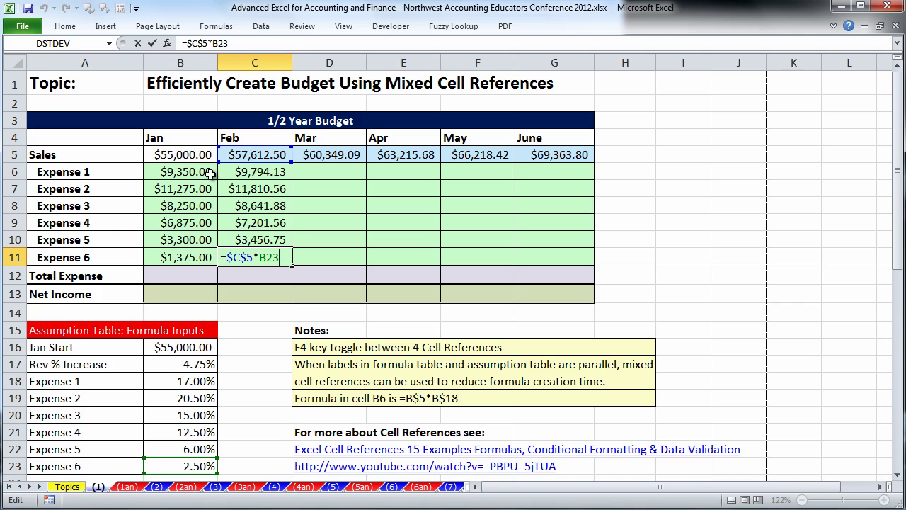
key("Return")
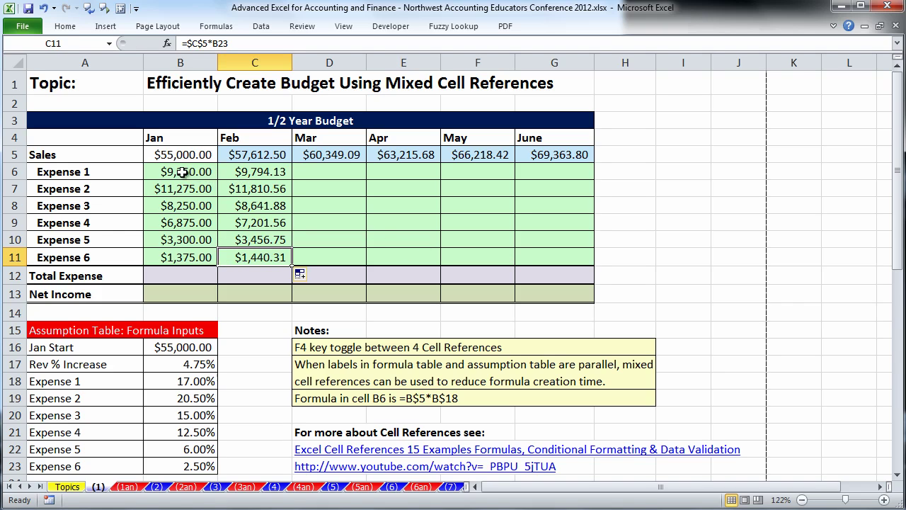
Step: Clear the contents of the expense cells B6:D11
left_click_drag(182, 173, 340, 249)
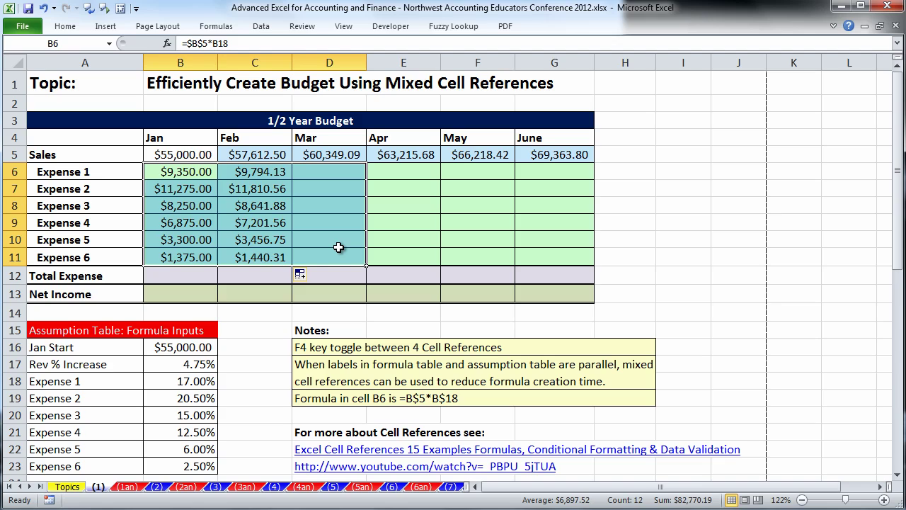
key("Delete")
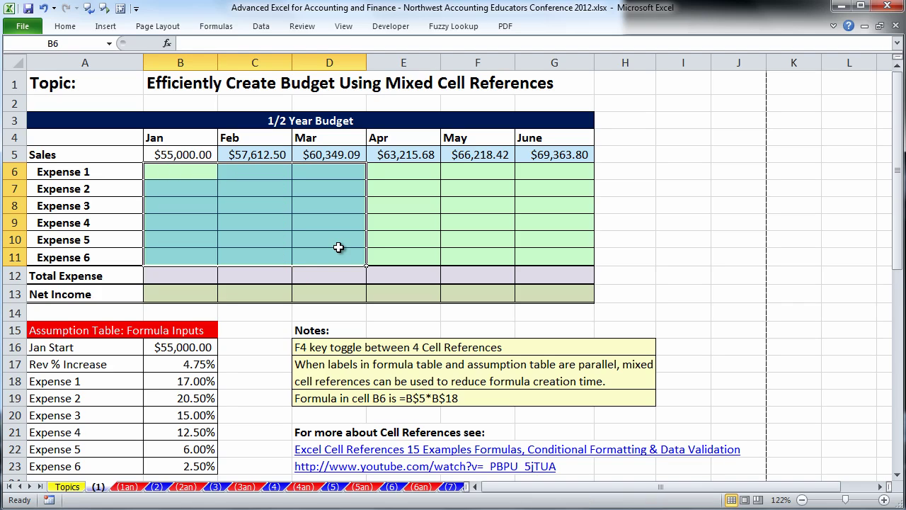
Step: Enter the formula =B5 with a relative reference in B6, keeping that cell selected
left_click(186, 174)
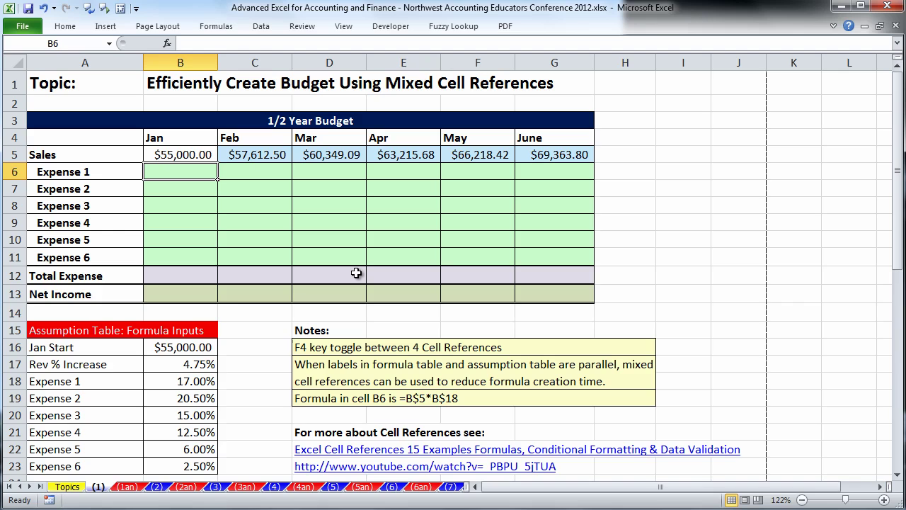
type("=")
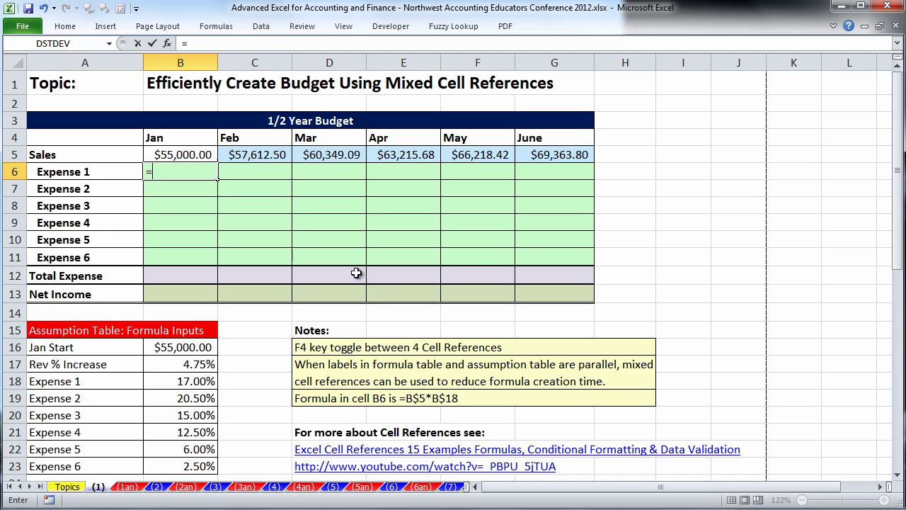
left_click(176, 155)
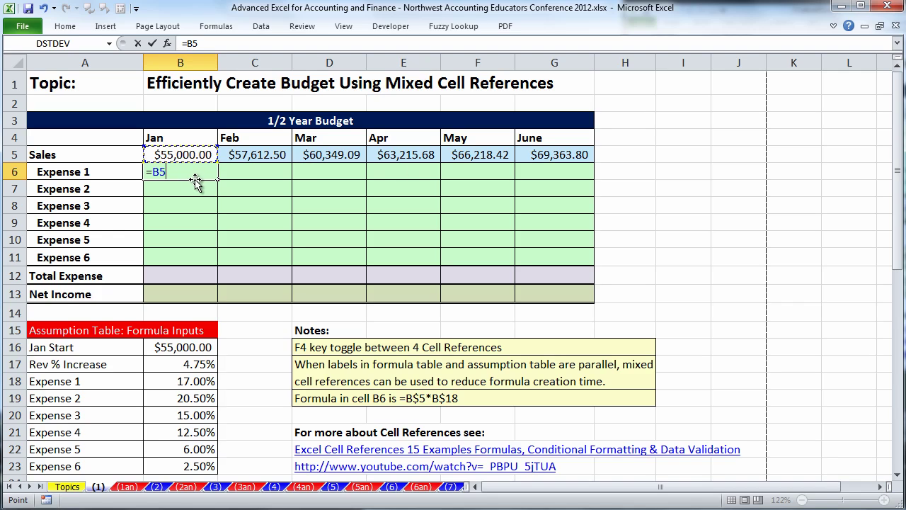
key("ctrl+Return")
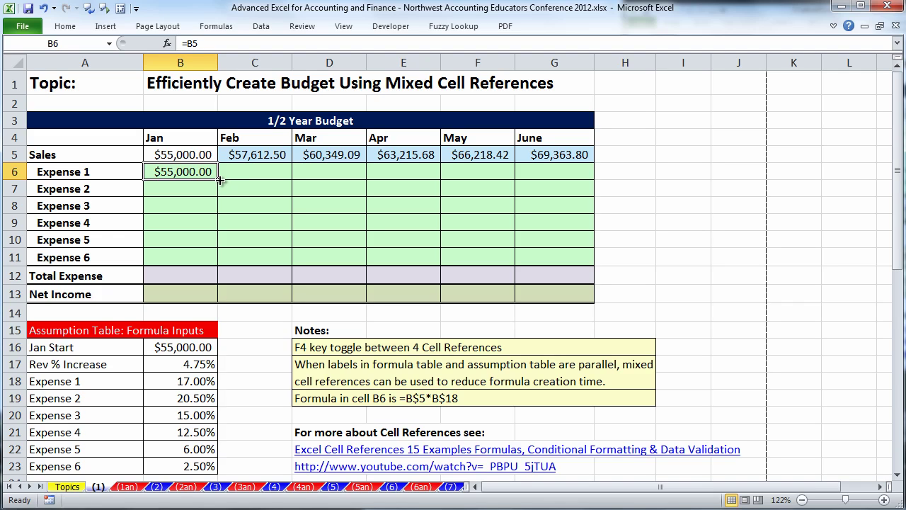
Step: Copy the relative-reference formula in B6 across to C6 and down to B7
left_click_drag(218, 180, 276, 179)
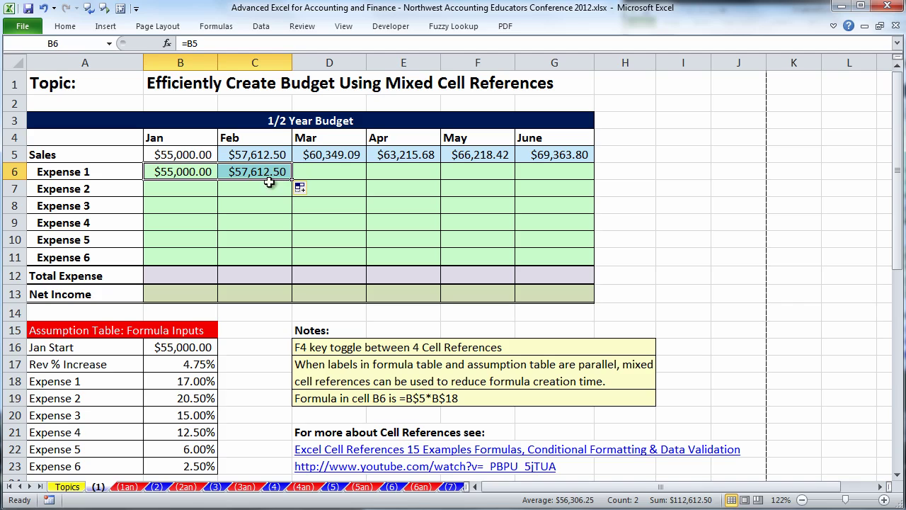
left_click(205, 174)
left_click_drag(216, 181, 213, 188)
left_click(200, 173)
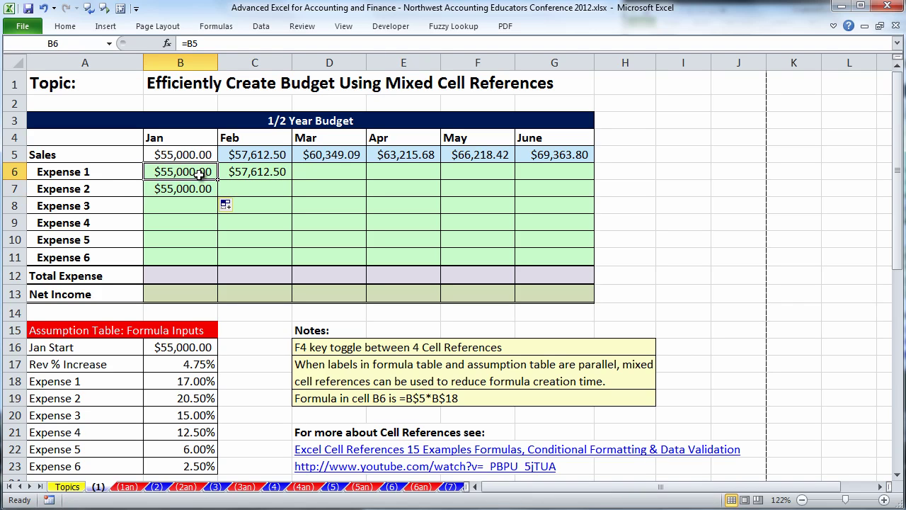
Step: Examine the relative references in B6, C6 and B7, comparing the original formula with its copies
double_click(200, 174)
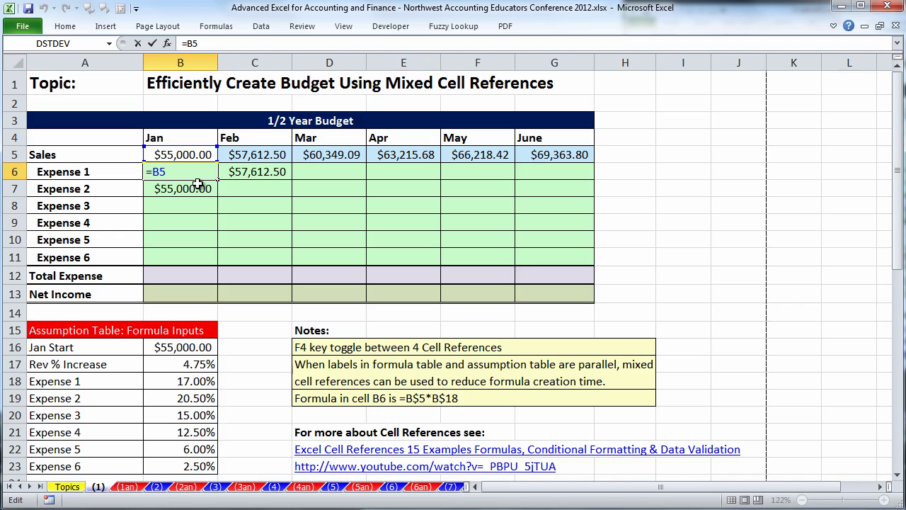
key("Tab")
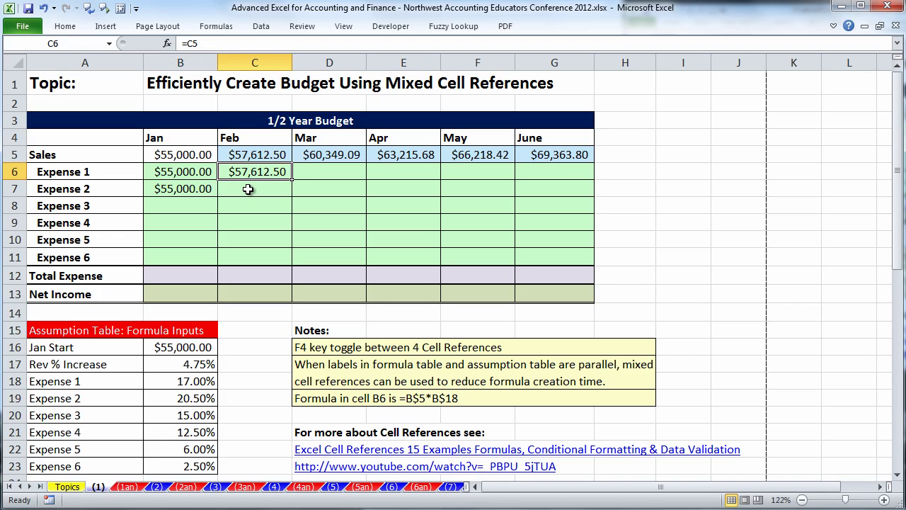
key("F2")
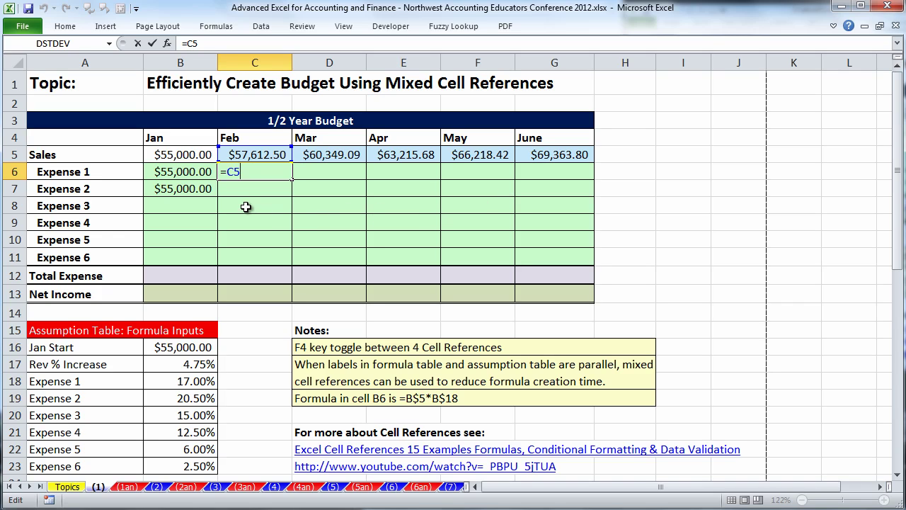
key("ctrl+Return")
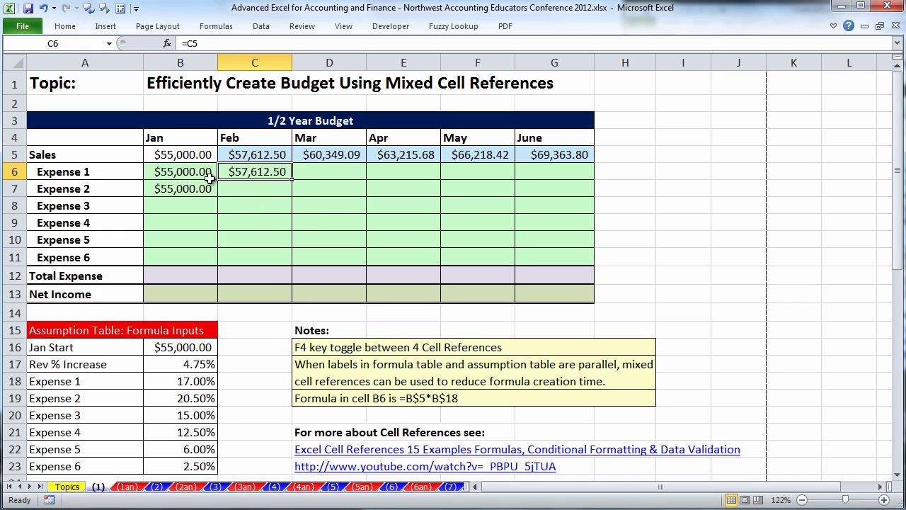
left_click(202, 172)
double_click(202, 172)
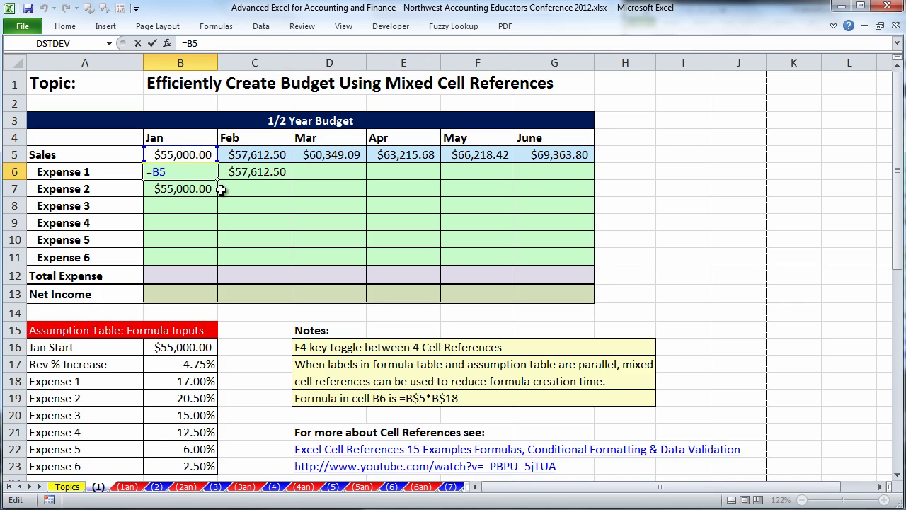
key("Return")
key("F2")
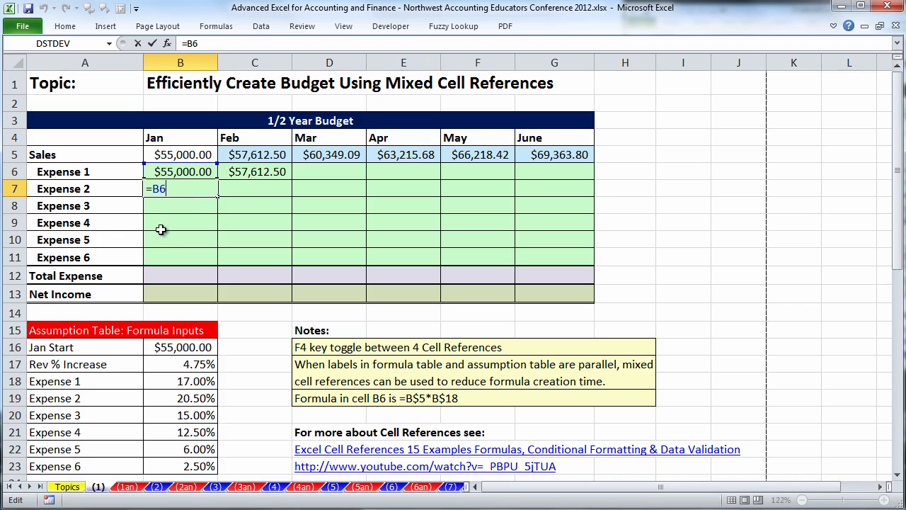
key("ctrl+Return")
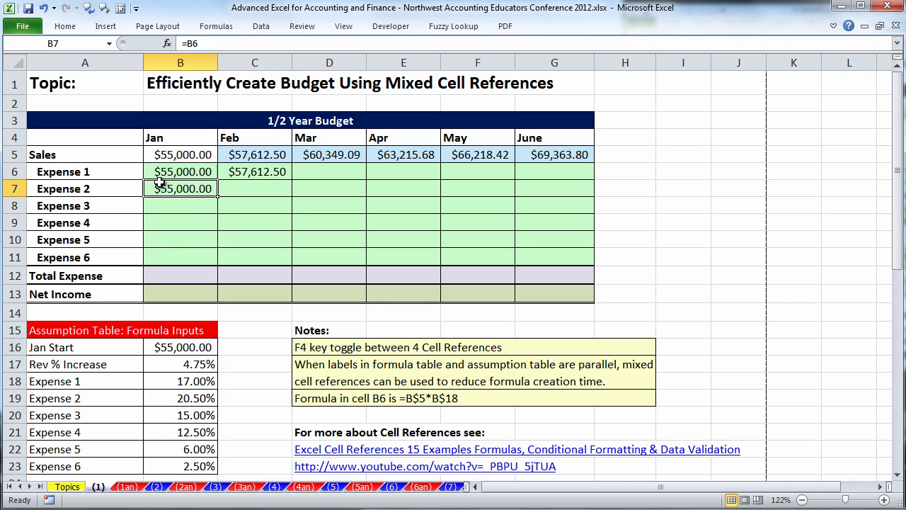
Step: Cycle the B5 reference in B6 through its reference types and enter the row-locked formula =B$5, keeping the cell selected
left_click(160, 172)
key("F2")
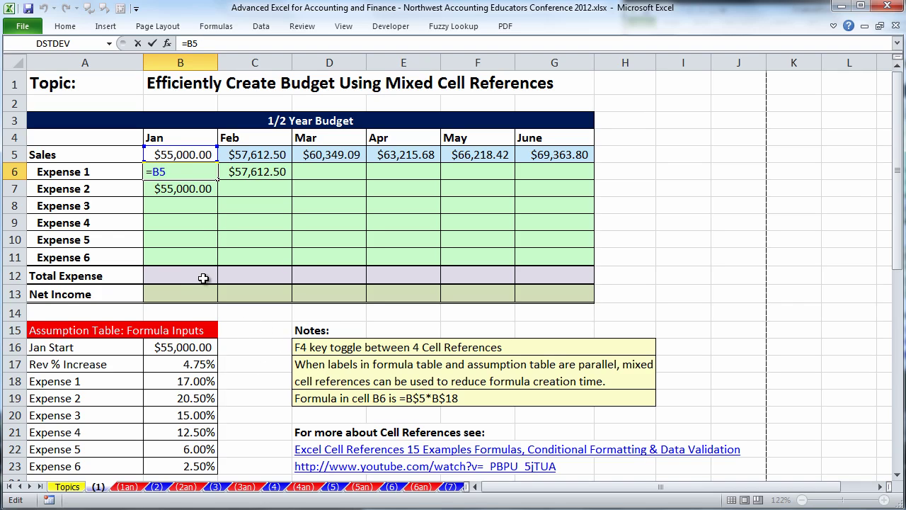
key("F4")
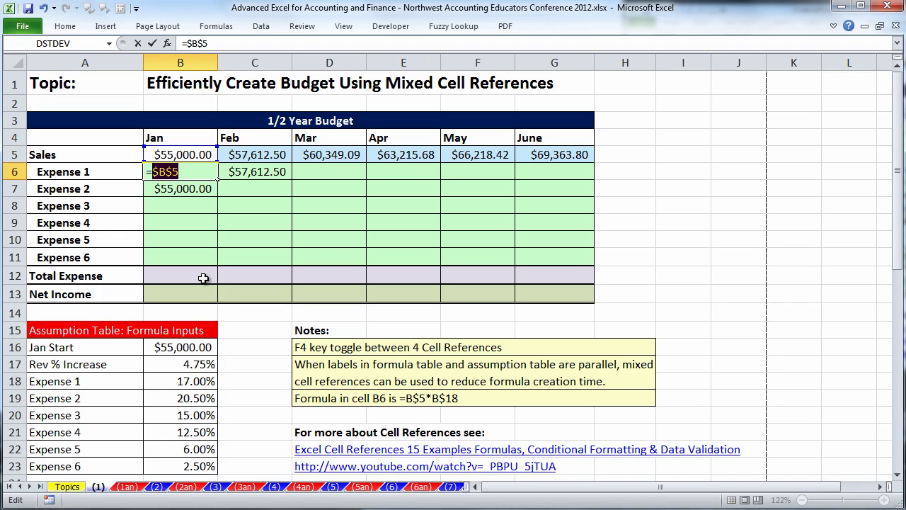
key("F4")
key("F4")
key("F4")
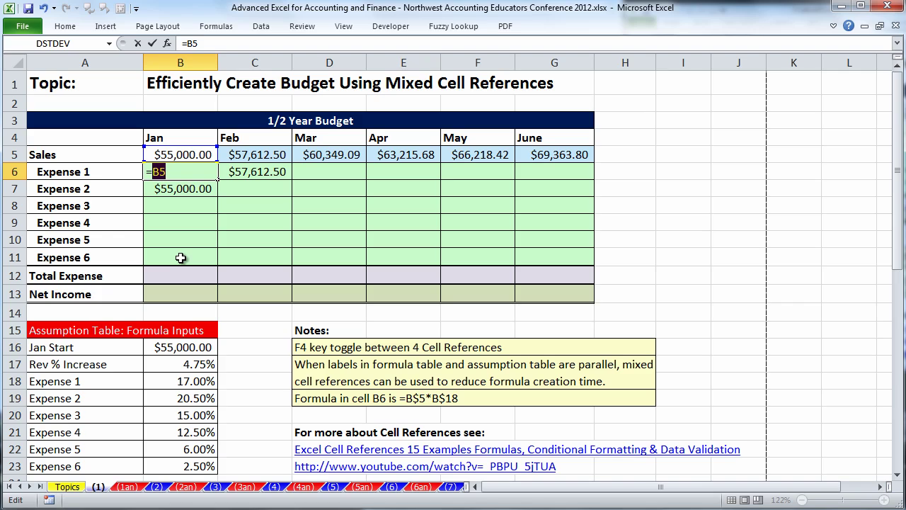
key("F4")
key("F4")
key("F4")
key("F4")
key("F4")
key("F4")
key("F4")
key("F4")
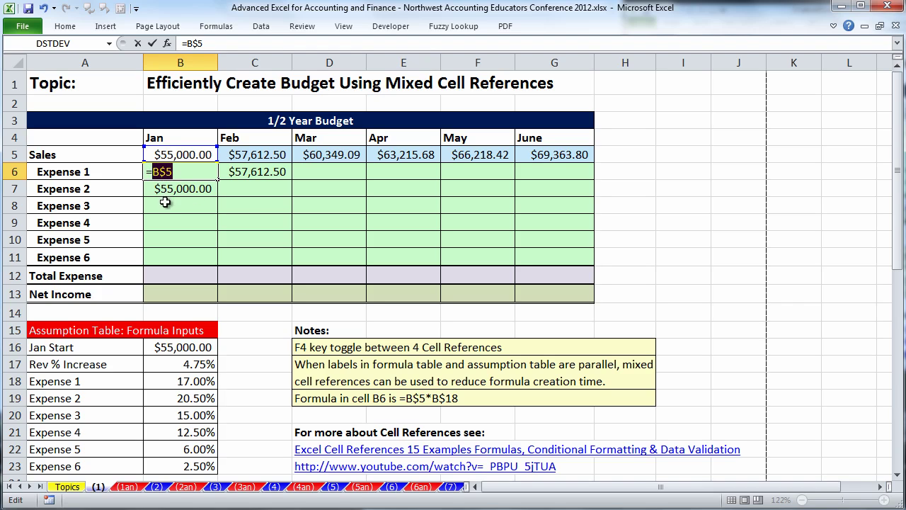
key("ctrl+Return")
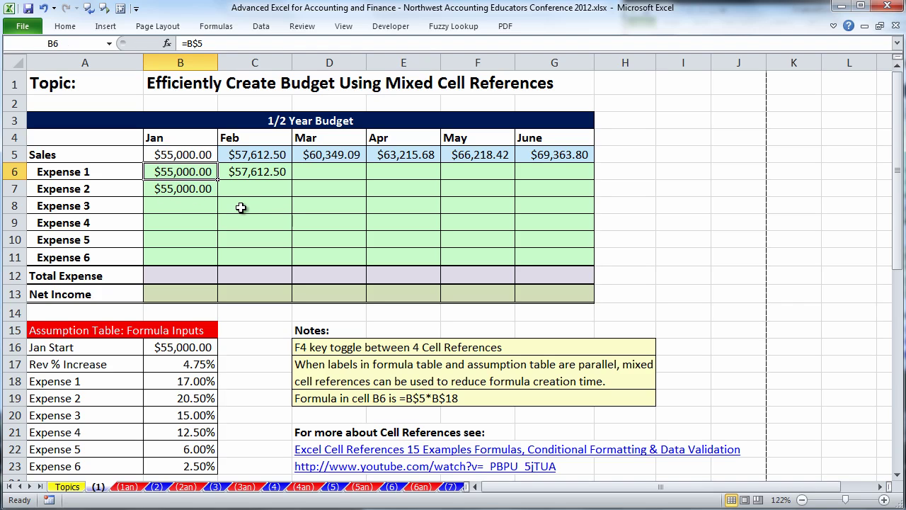
Step: Copy the row-locked formula in B6 to the neighbouring cells B7 and C6 and check the references in both copies
mouse_move(217, 180)
left_mouse_down()
mouse_move(241, 181)
mouse_move(217, 194)
left_mouse_up()
left_click(198, 172)
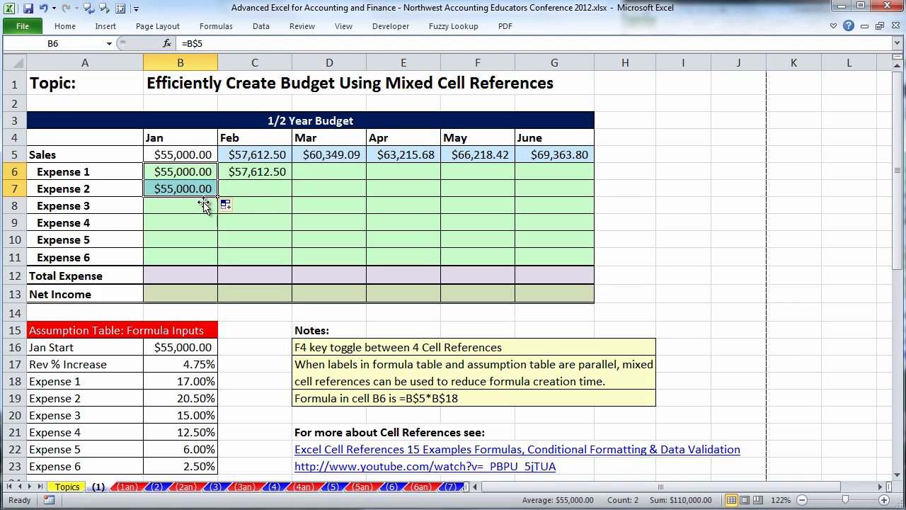
double_click(199, 189)
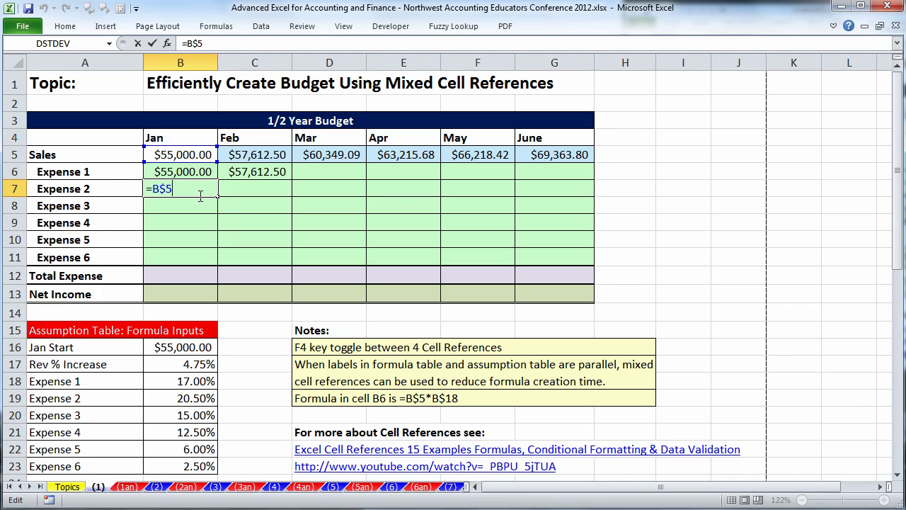
double_click(283, 174)
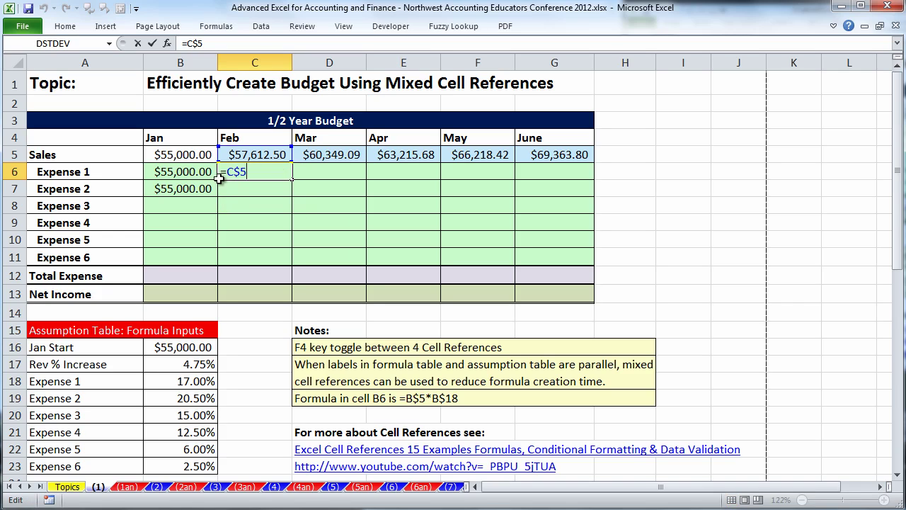
key("ctrl+Return")
Step: Remove the copied test formulas from B7 and C6
left_click(187, 188)
key("ctrl+z")
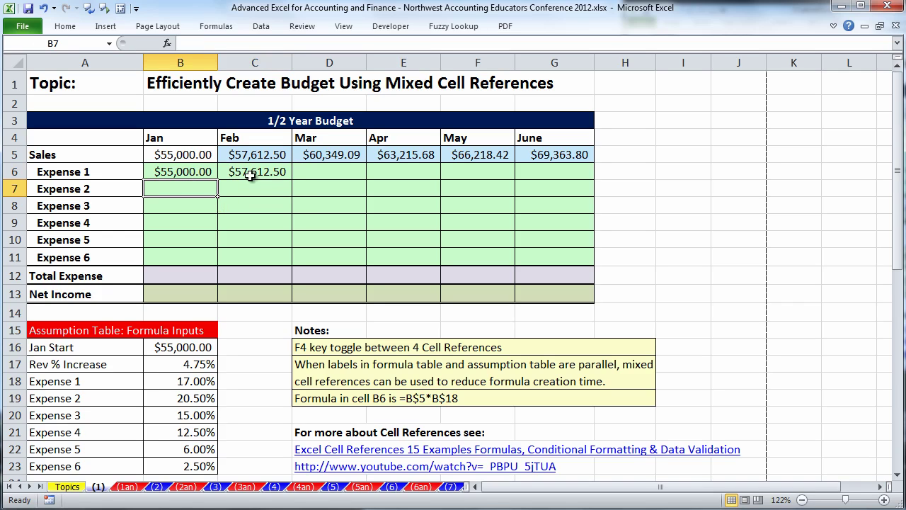
key("ctrl+z")
Step: Extend the January Expense 1 formula in B6 to =B$5*$B18 with mixed references, keeping the cell selected
left_click(189, 173)
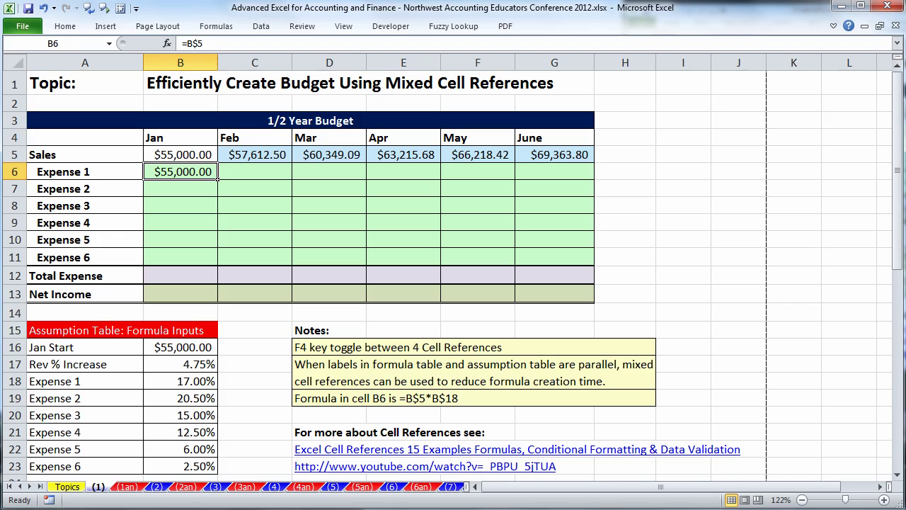
key("F2")
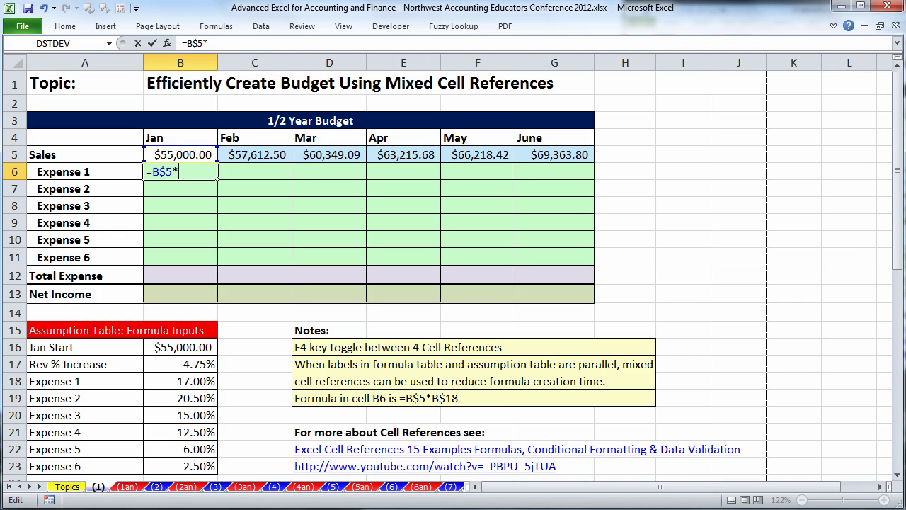
left_click(198, 381)
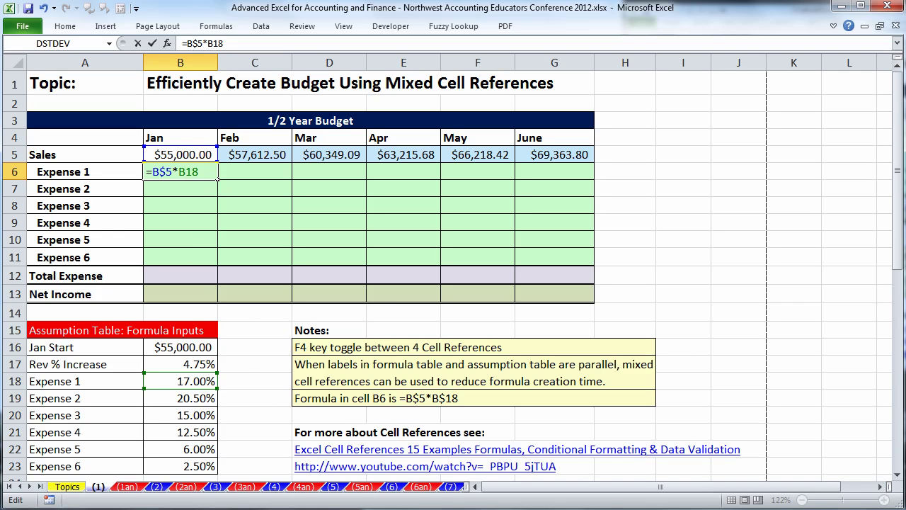
key("F4")
key("F4")
key("F4")
left_click(198, 177)
left_click(162, 173)
key("ctrl+Return")
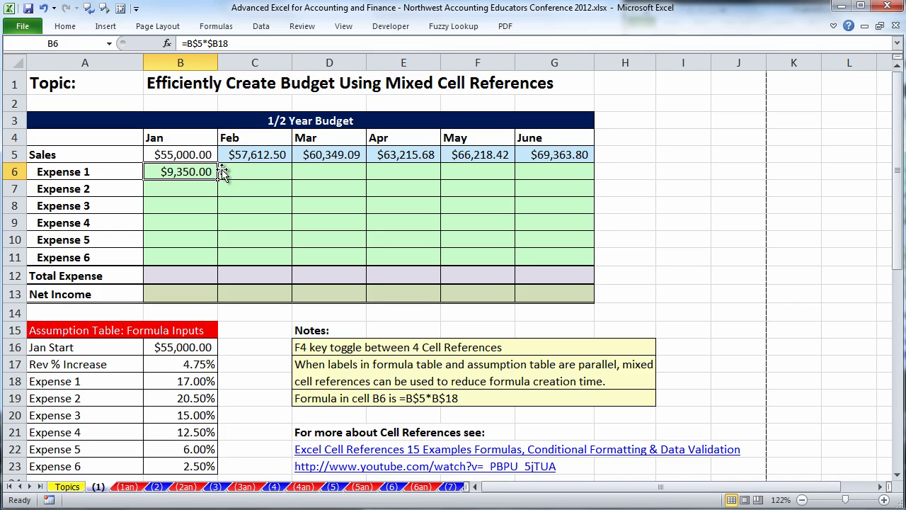
Step: Copy the B6 formula through the whole expense range B6:G11 and check the references in the last cell, G11
left_click_drag(218, 180, 564, 278)
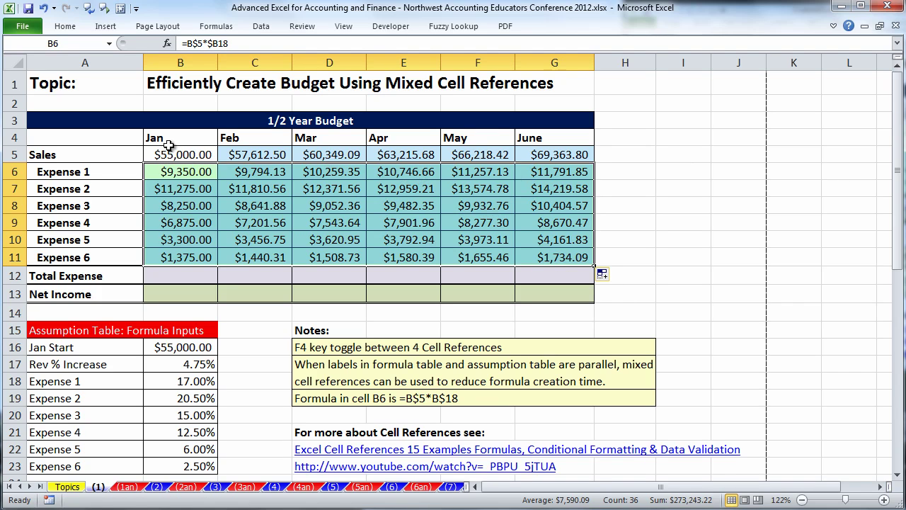
left_click(553, 257)
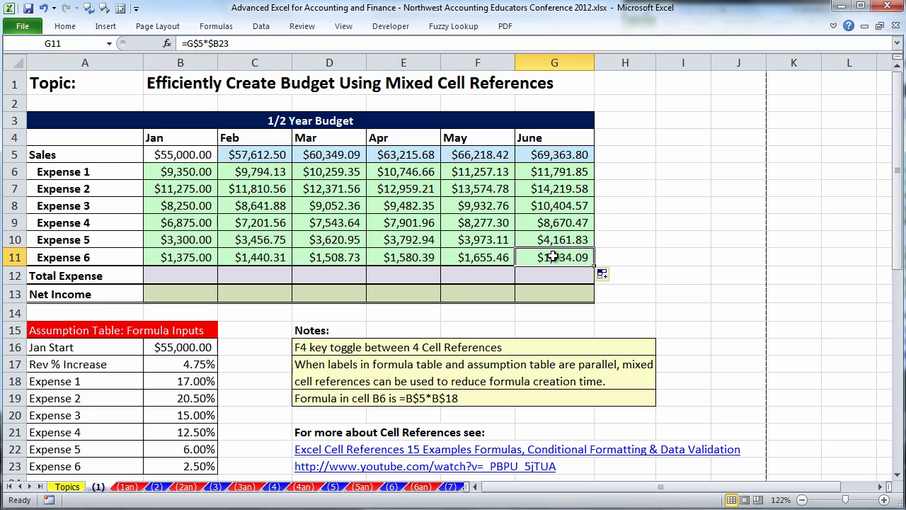
key("F2")
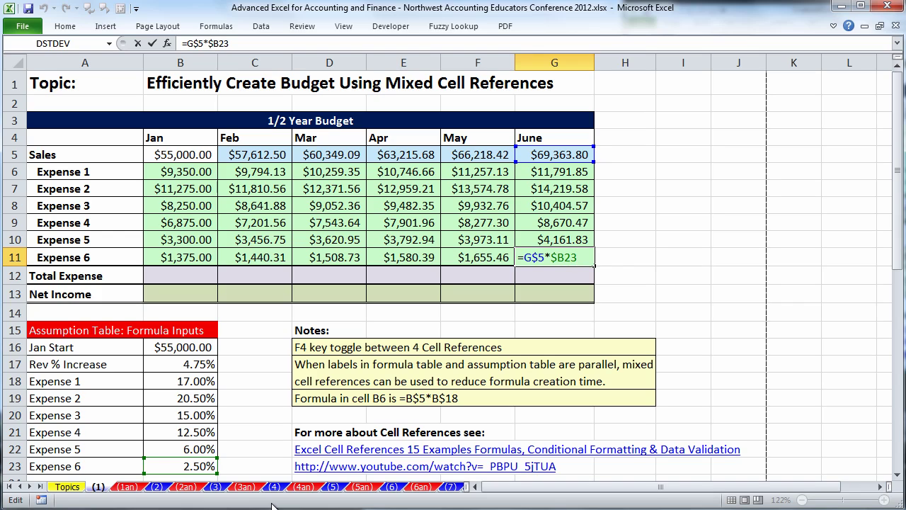
key("ctrl+Return")
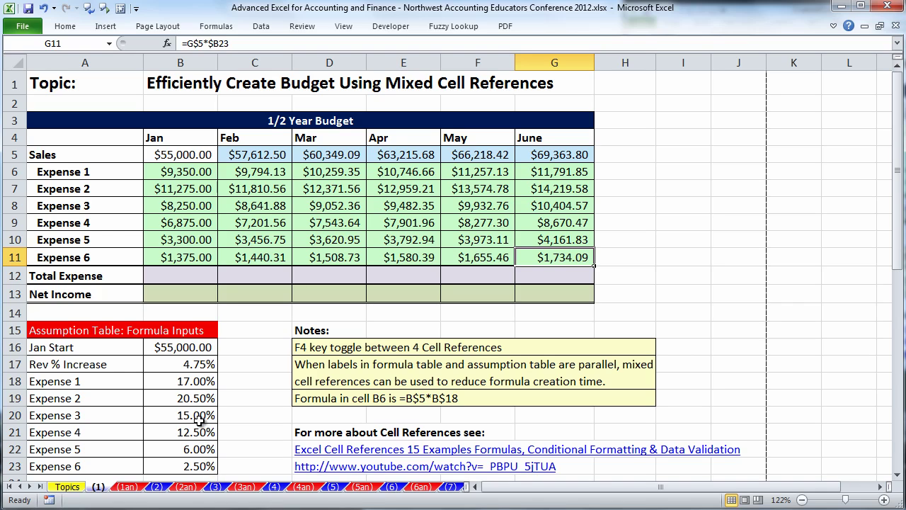
Step: Compare the expense labels in A6:A11 with the assumption table labels in A18:A23 and review the mixed references in B6
left_click_drag(105, 171, 106, 259)
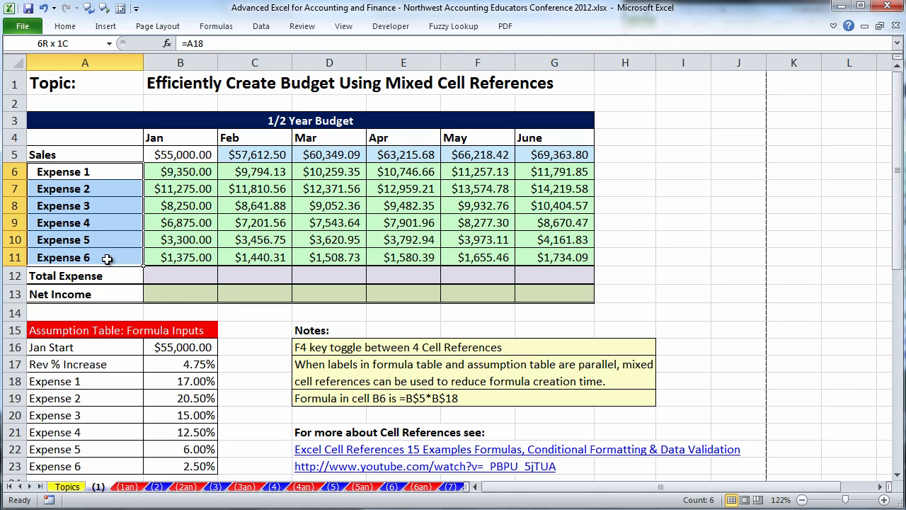
left_click_drag(112, 170, 119, 256)
left_click(174, 173)
key("F2")
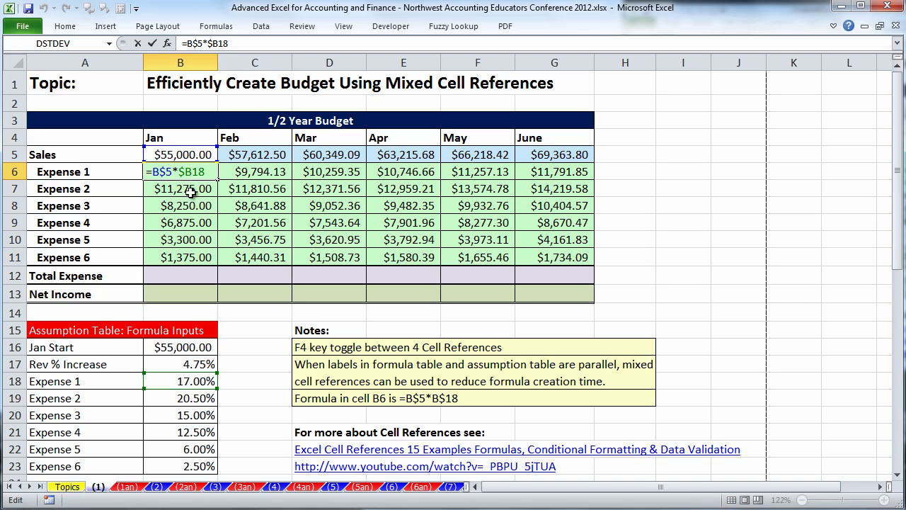
key("Escape")
left_click_drag(87, 170, 89, 257)
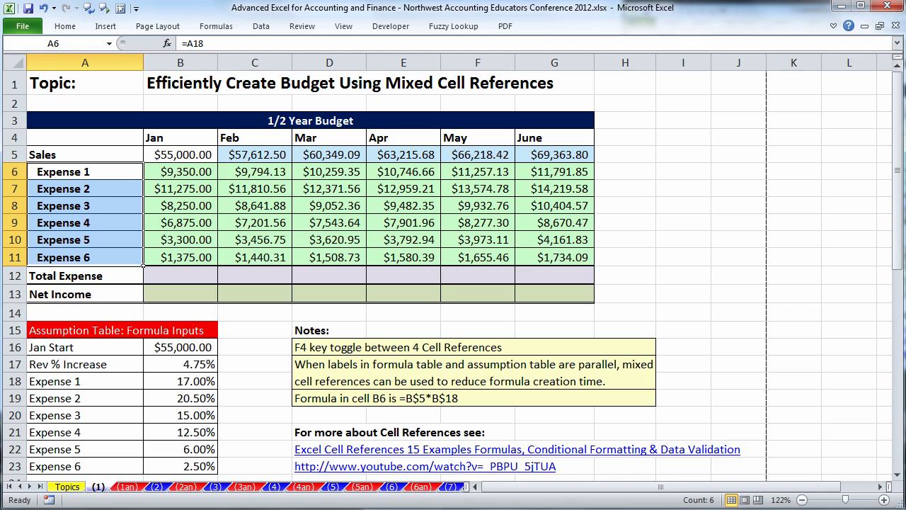
left_click_drag(106, 382, 106, 464)
Step: Examine the second budget, comparing its vertical expense labels in A34:A39 with the horizontal assumption labels in D43:K43
left_click(897, 480)
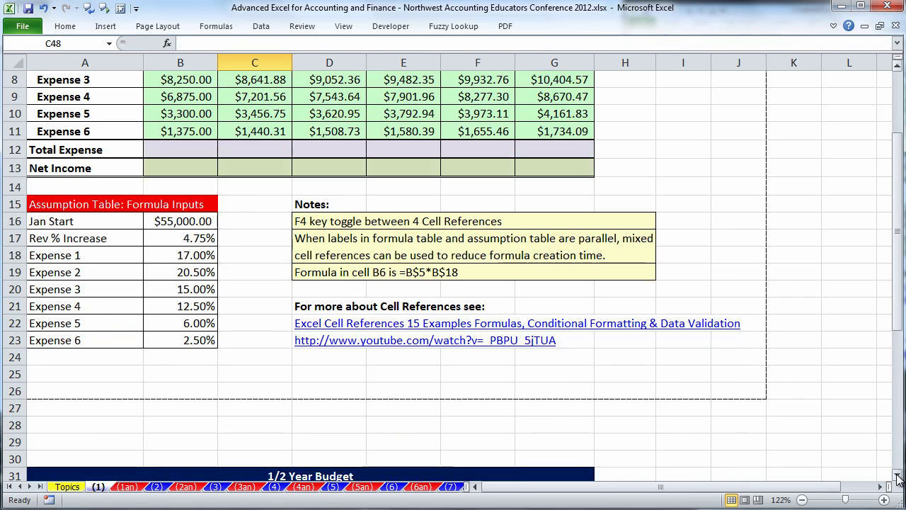
left_click_drag(897, 480, 897, 479)
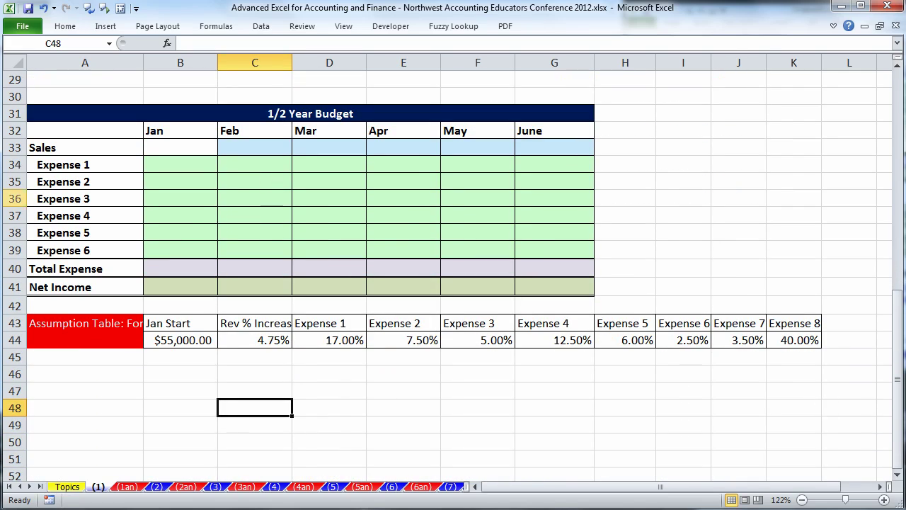
left_click_drag(90, 169, 101, 249)
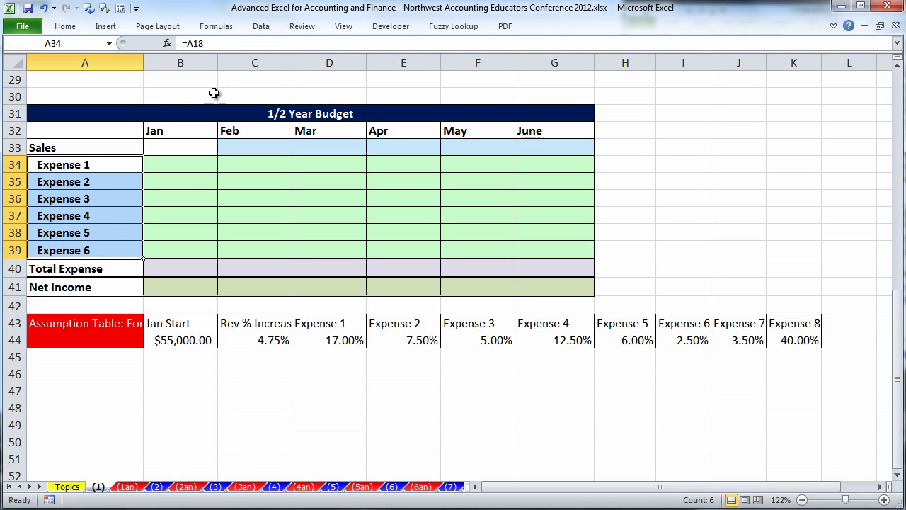
left_click_drag(104, 166, 99, 248)
left_click_drag(336, 324, 790, 324)
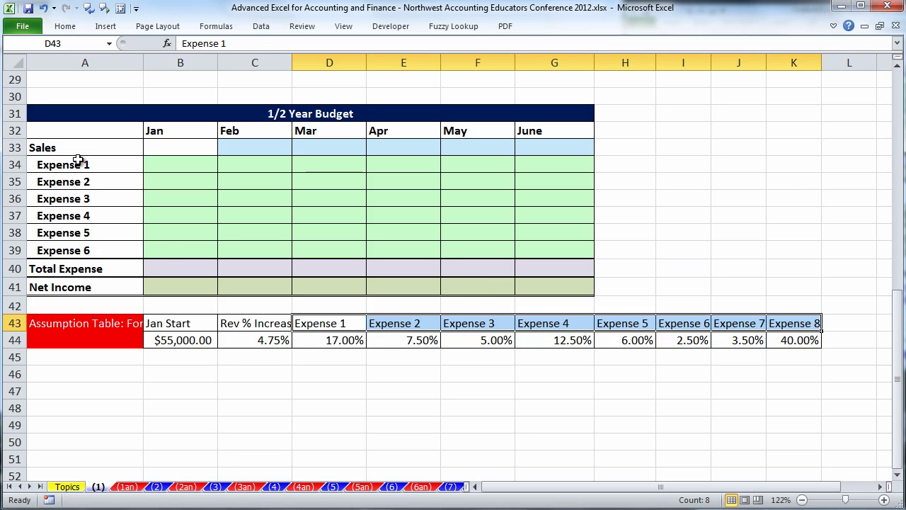
left_click_drag(83, 167, 91, 246)
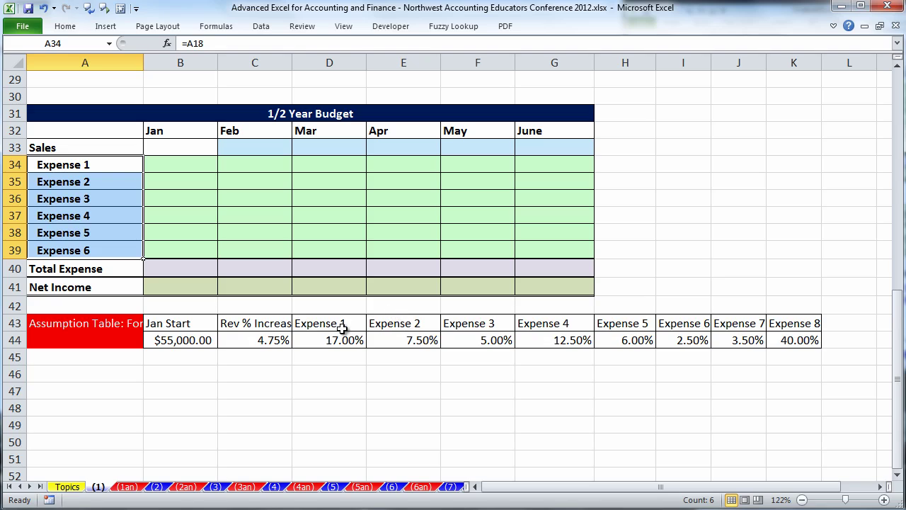
left_click_drag(347, 323, 786, 323)
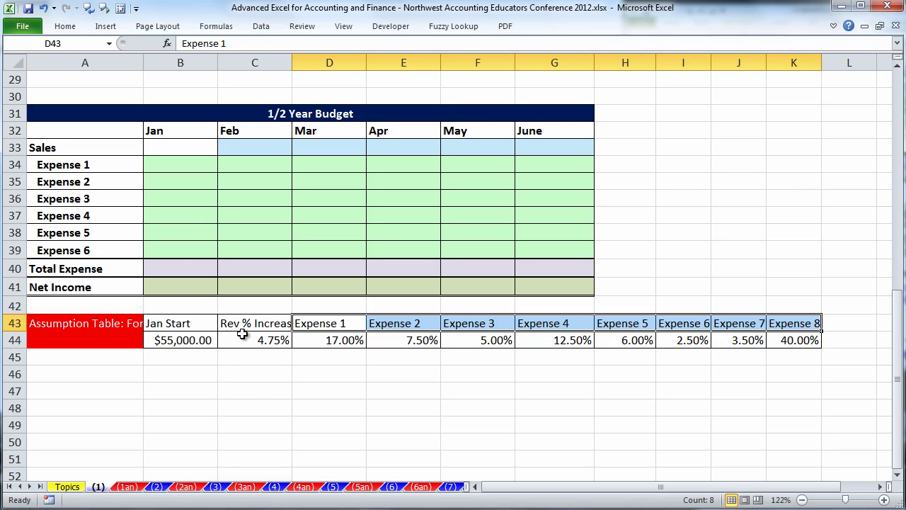
Step: Total the January expenses in B12 of the first budget with =SUM(B6:B11), keeping the cell selected
scroll(340, 414, "up", 8)
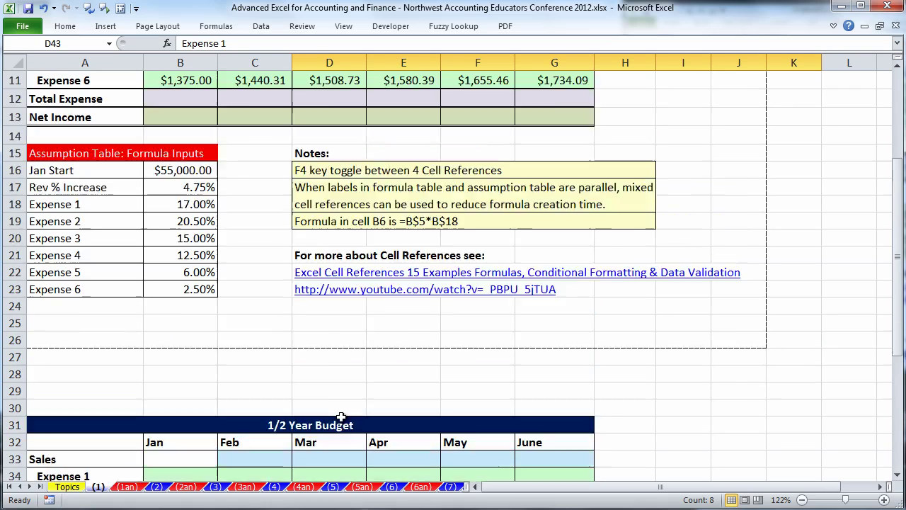
scroll(340, 414, "up", 2)
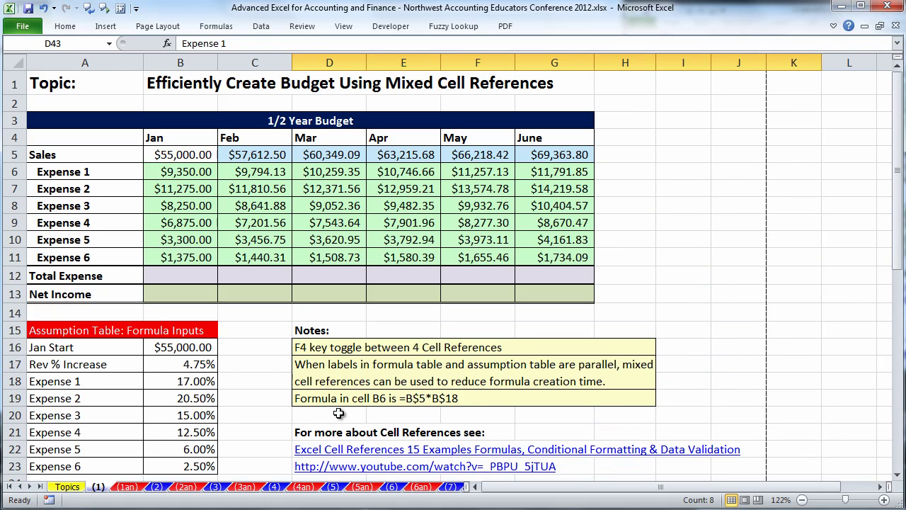
left_click(197, 276)
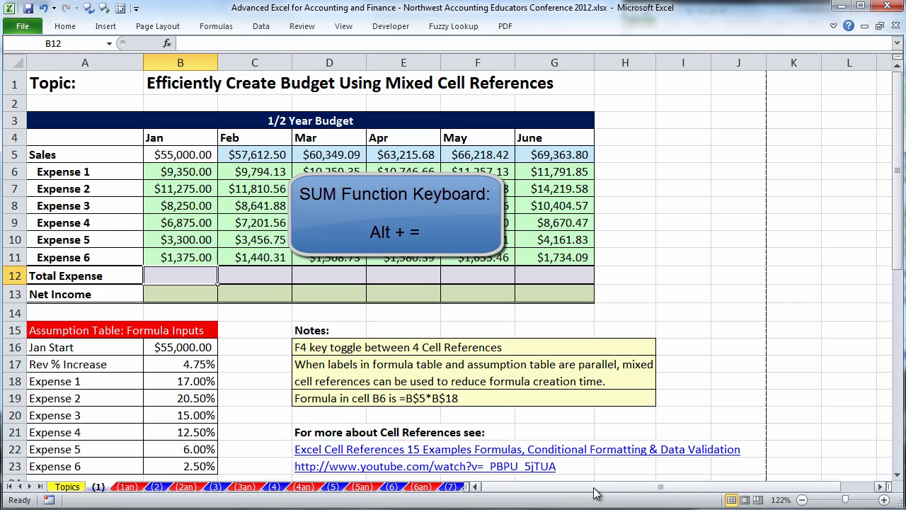
key("alt+equal")
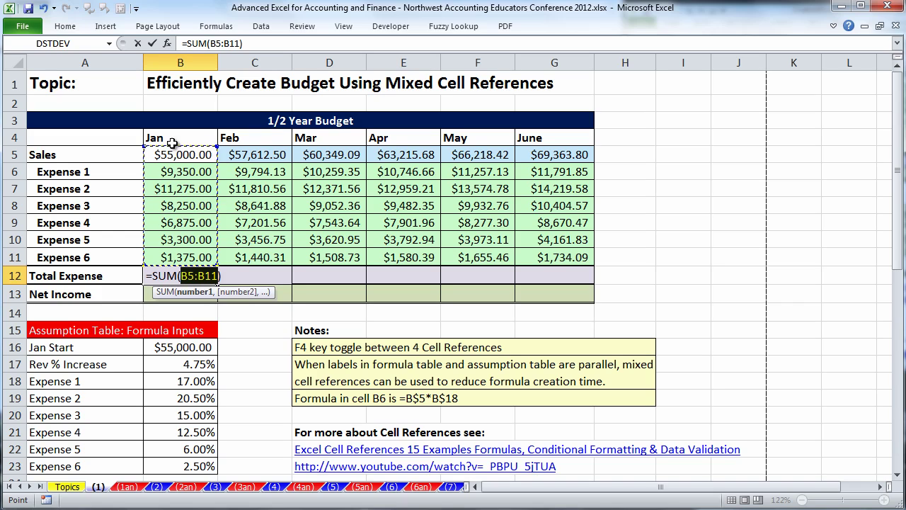
left_click_drag(216, 146, 221, 158)
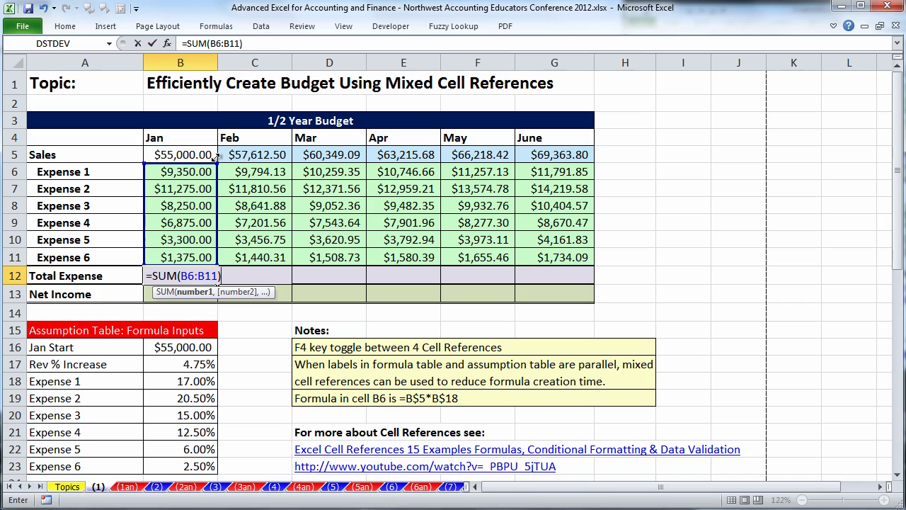
key("ctrl+Return")
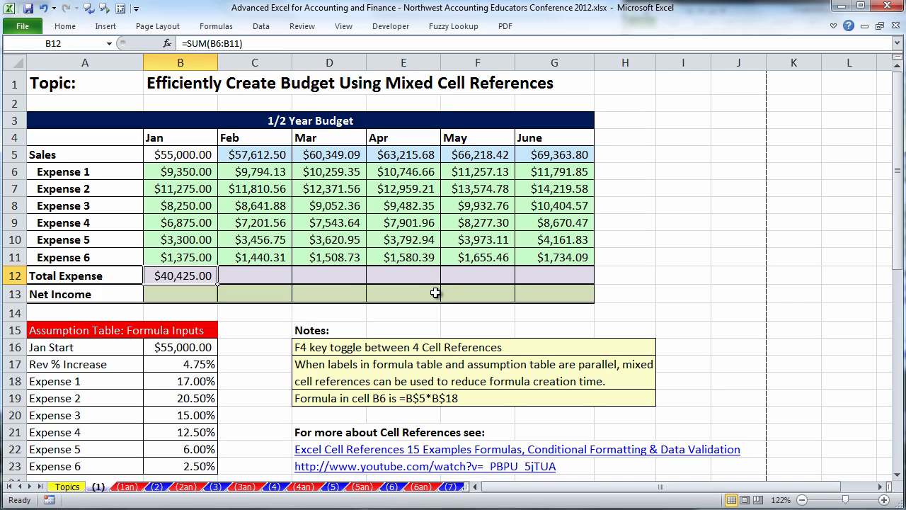
Step: Calculate the January net income in B13 with =B5-B12, keeping the cell selected
left_click(189, 291)
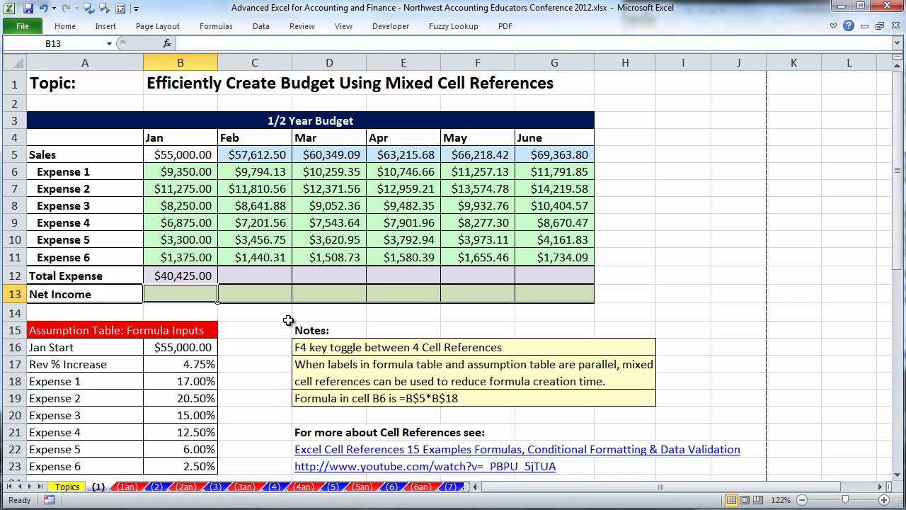
type("=")
left_click(188, 151)
type("-")
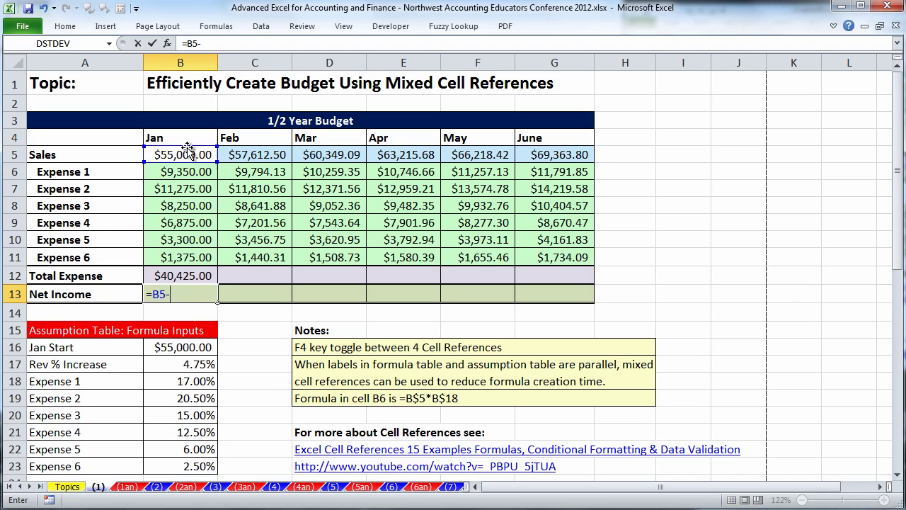
left_click(196, 274)
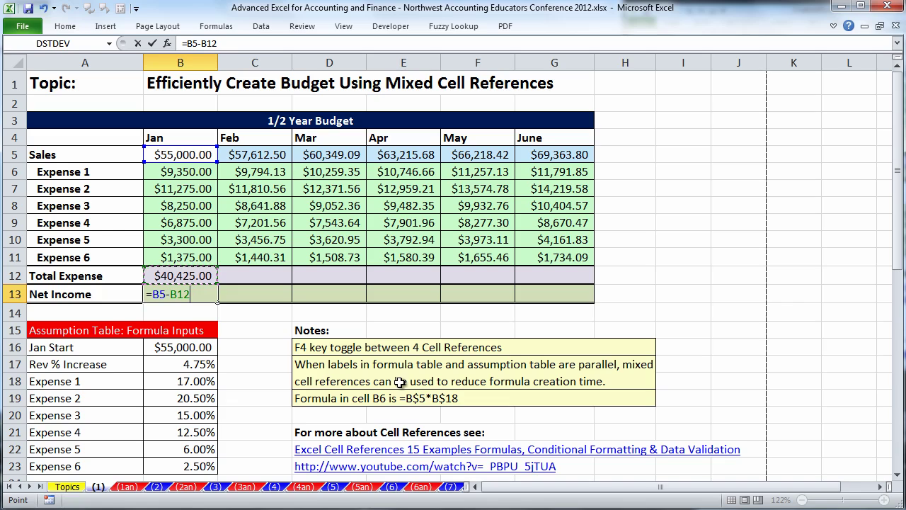
key("ctrl+Return")
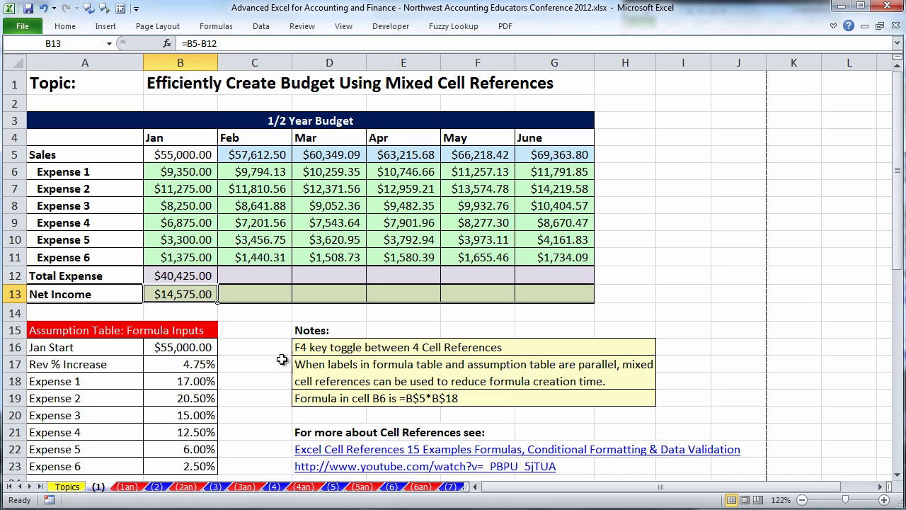
Step: Copy the January total expense and net income formulas across through June and check the formulas in G13 and B6
left_click_drag(198, 276, 593, 299)
double_click(588, 295)
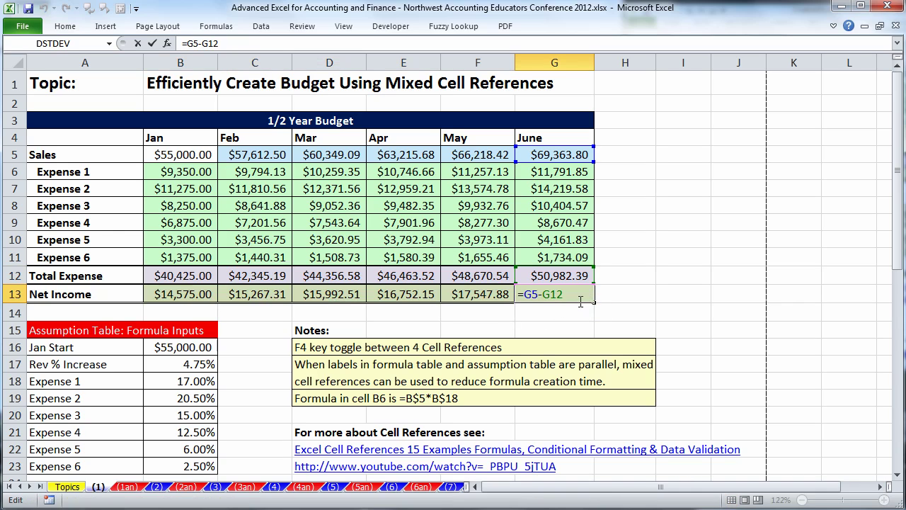
key("Escape")
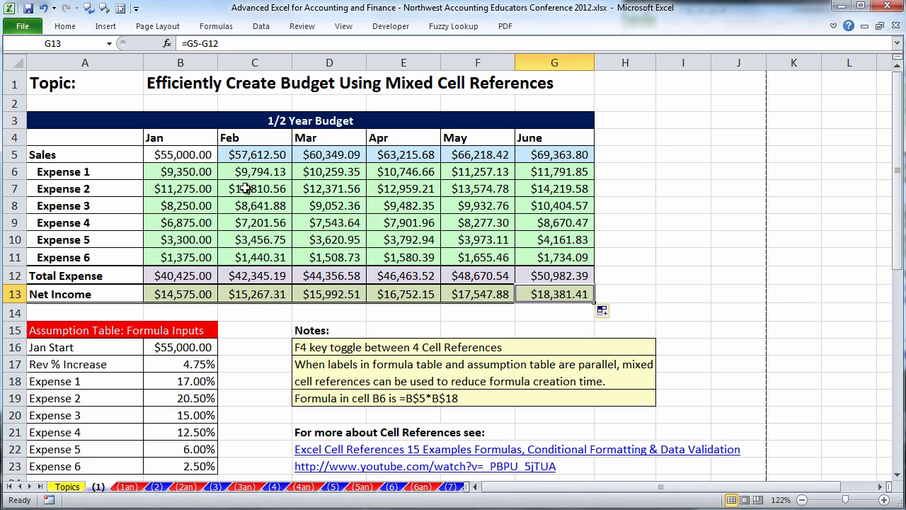
double_click(183, 174)
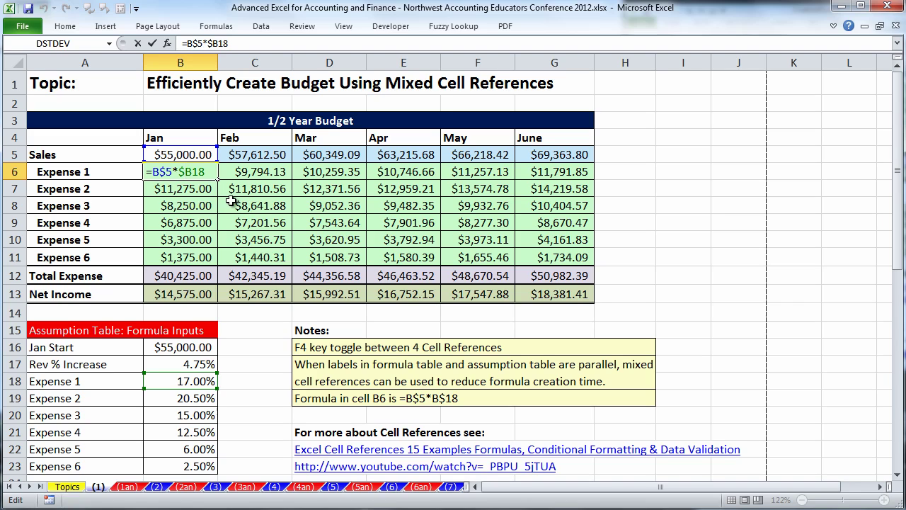
key("Escape")
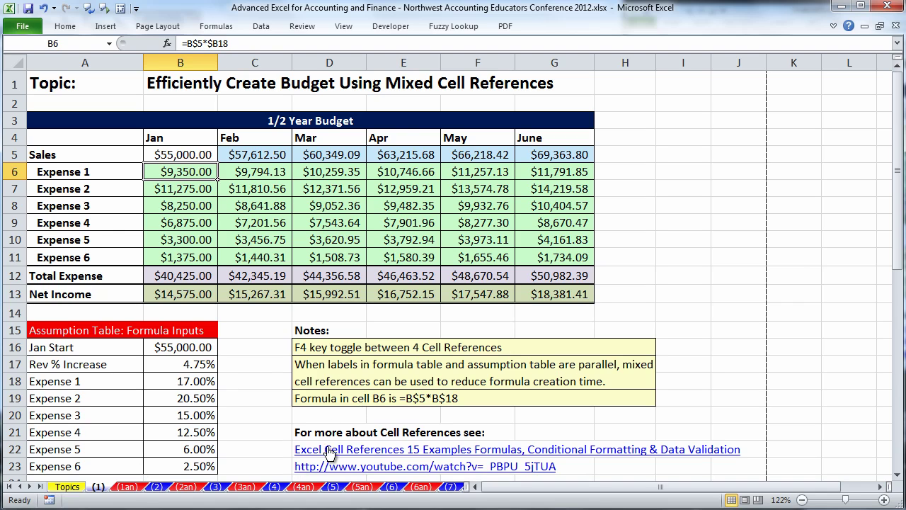
Step: Switch to sheet (2), select the grades in E5:E17 and browse the built-in conditional formatting rules without applying any
left_click(156, 486)
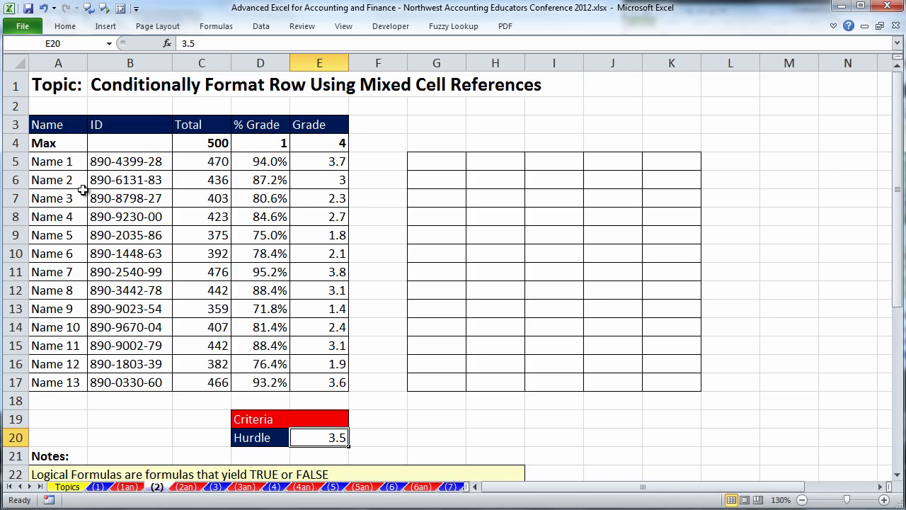
left_click_drag(315, 167, 316, 383)
left_click(76, 29)
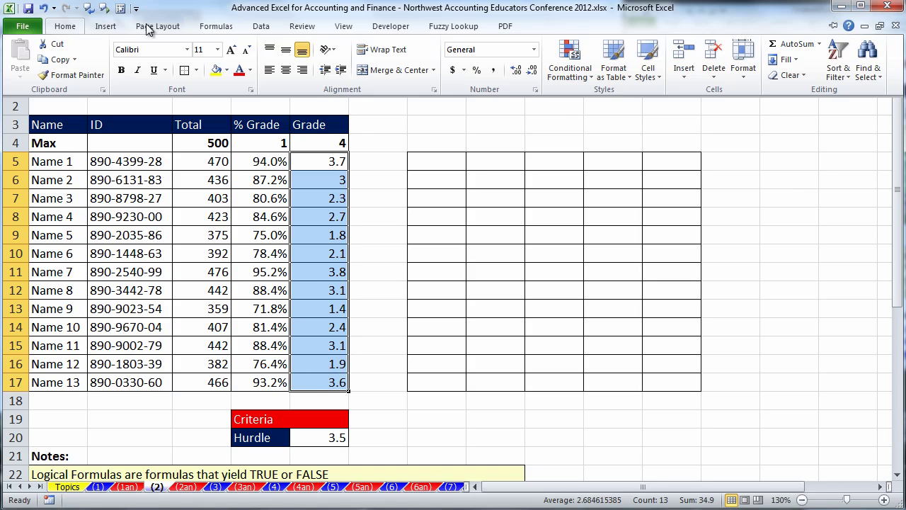
left_click(592, 78)
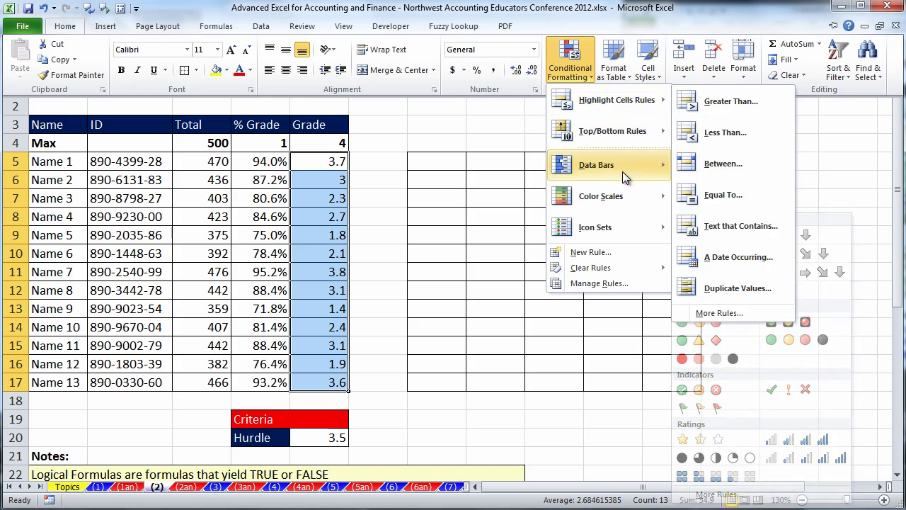
mouse_move(630, 116)
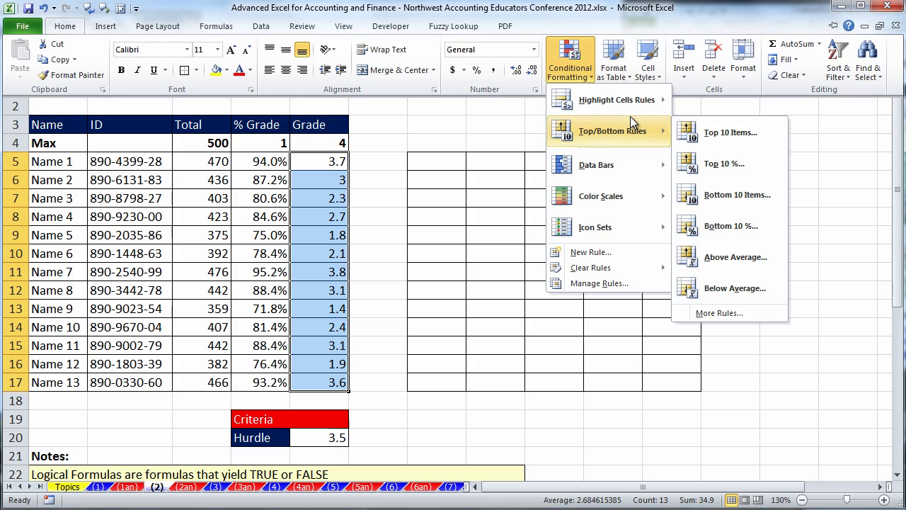
mouse_move(594, 221)
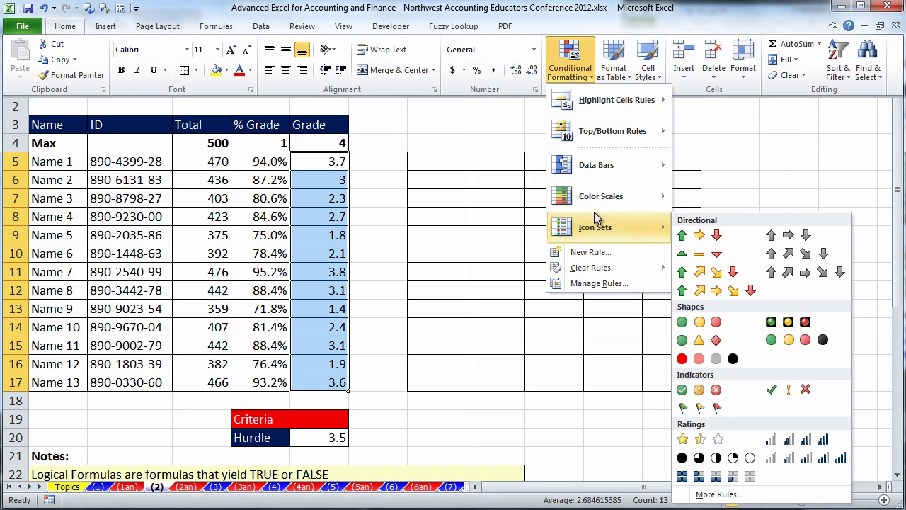
key("Escape")
key("Escape")
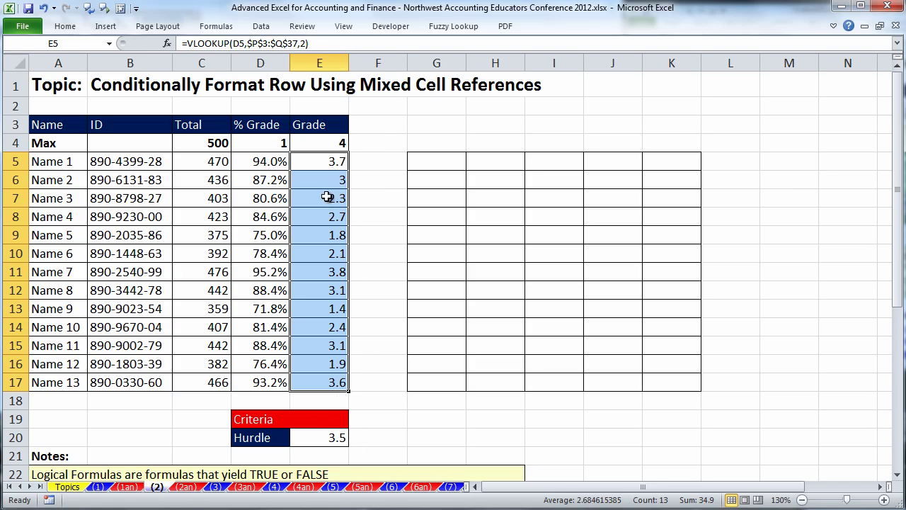
Step: Fill the record rows A5:E5, A11:E11 and A17:E17 manually with yellow
left_click_drag(59, 164, 344, 162)
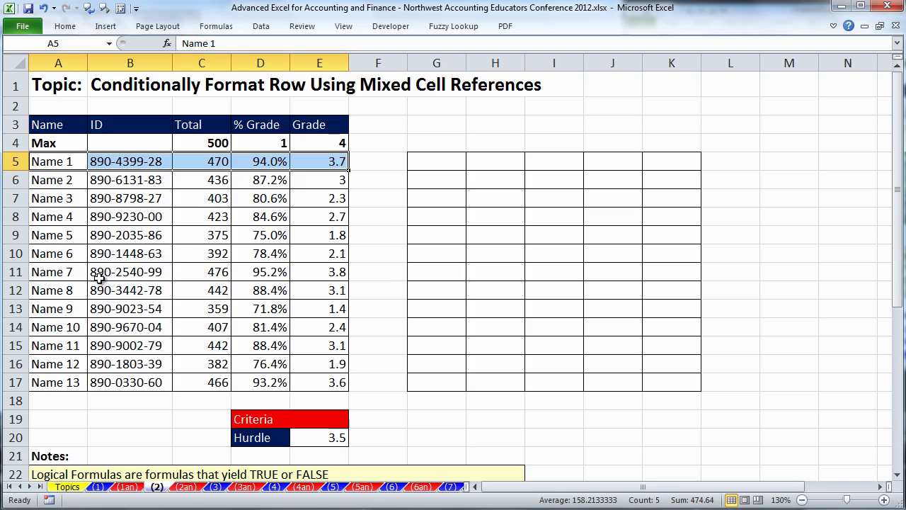
left_click(64, 269, "ctrl")
left_click_drag(63, 269, 319, 272)
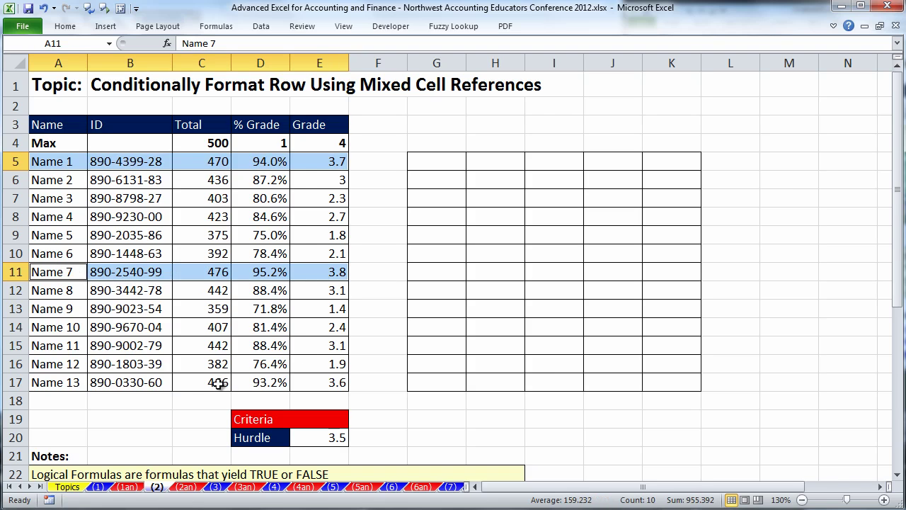
left_click_drag(64, 380, 314, 378)
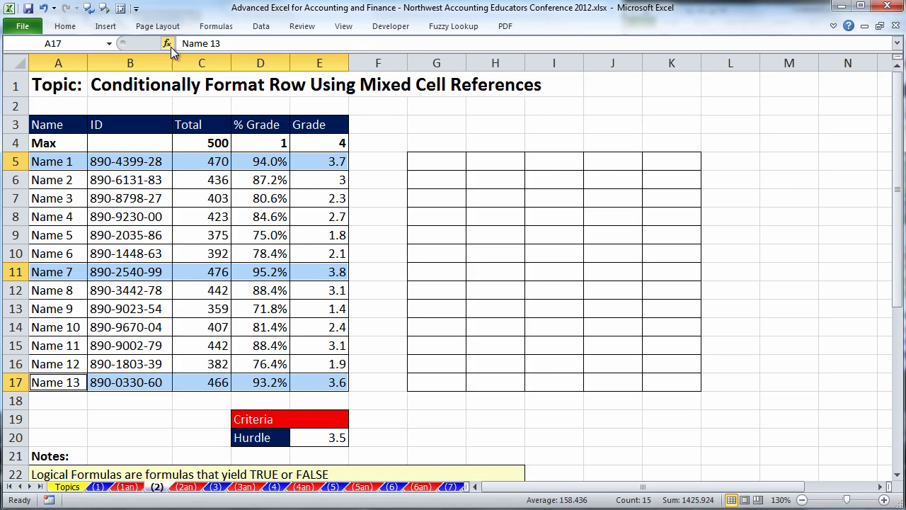
left_click(64, 26)
left_click(214, 71)
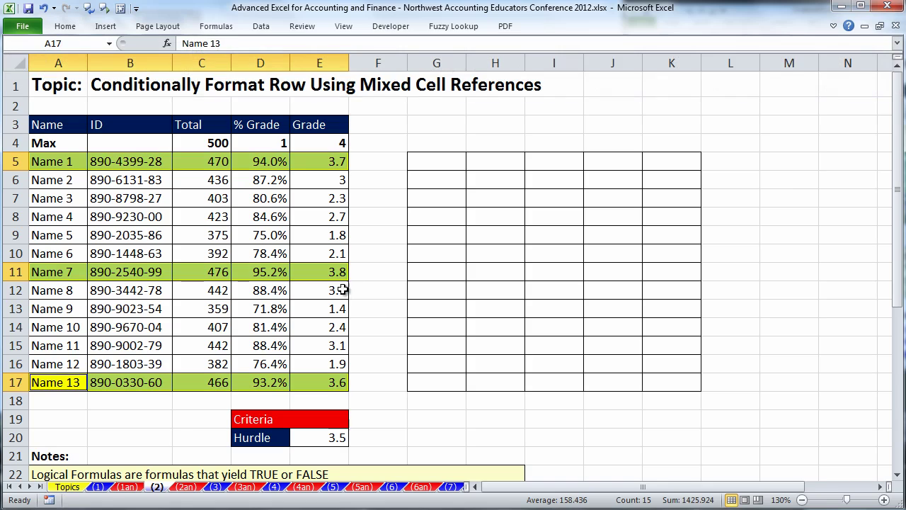
Step: Set the hurdle in E20 to 2.5 and select the record in A8:E8 to check its highlighting
left_click(329, 431)
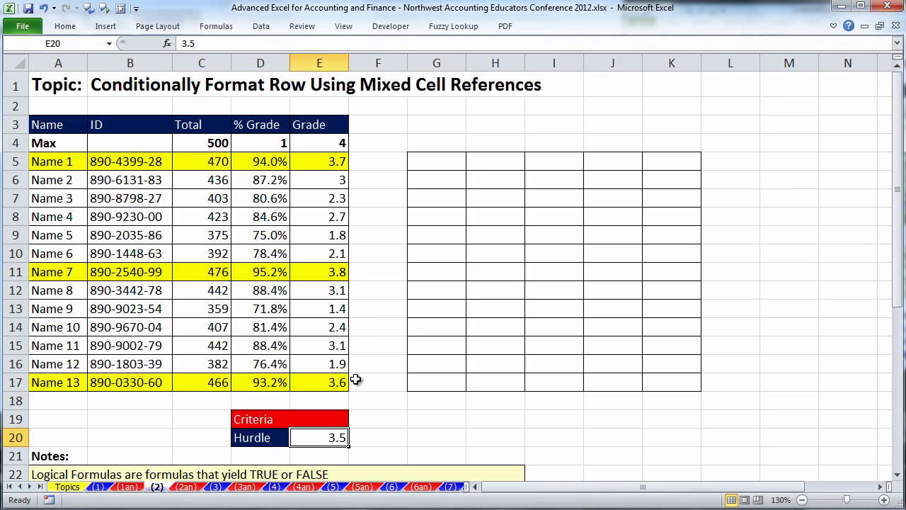
type("2.5")
key("ctrl+Return")
left_click(290, 220)
left_click_drag(289, 220, 78, 221)
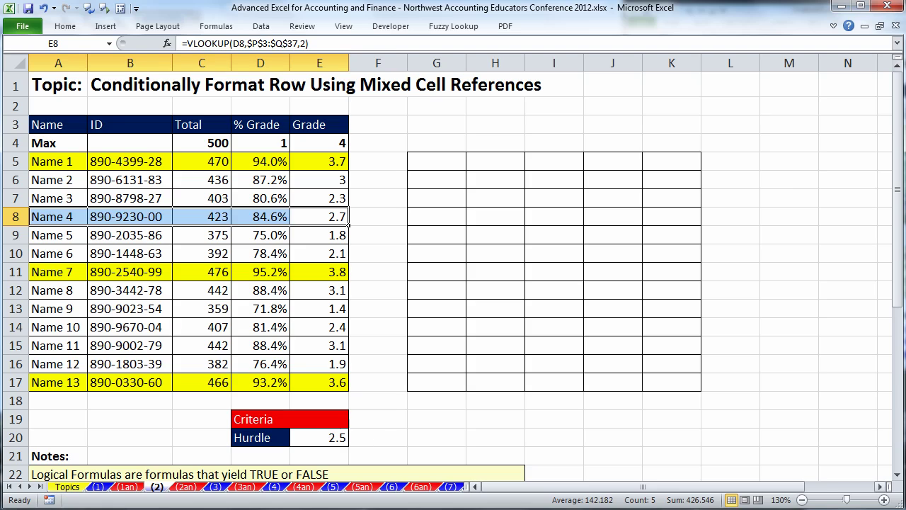
Step: Undo the hurdle change and the manual yellow row fill
key("ctrl+z")
key("ctrl+z")
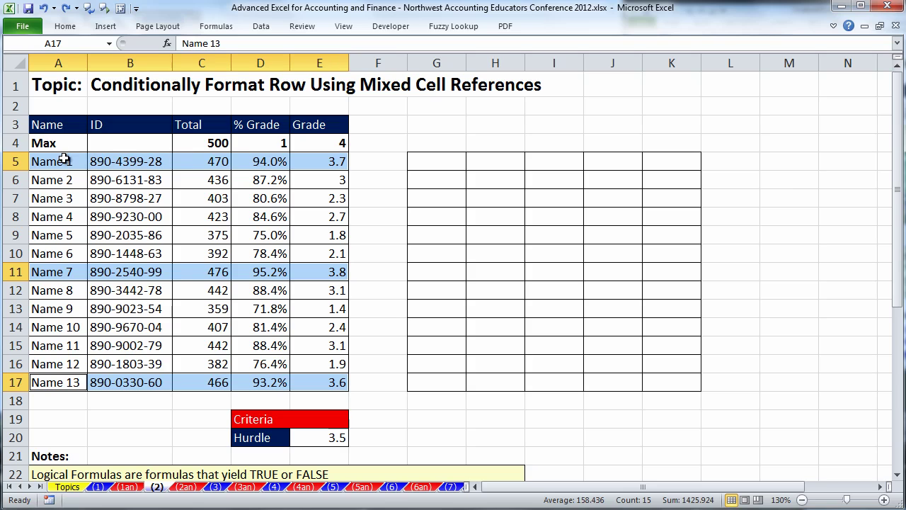
Step: Compare the extent of the grade data in A5:E17 with the blank grid in G5:K17
left_click_drag(56, 162, 344, 384)
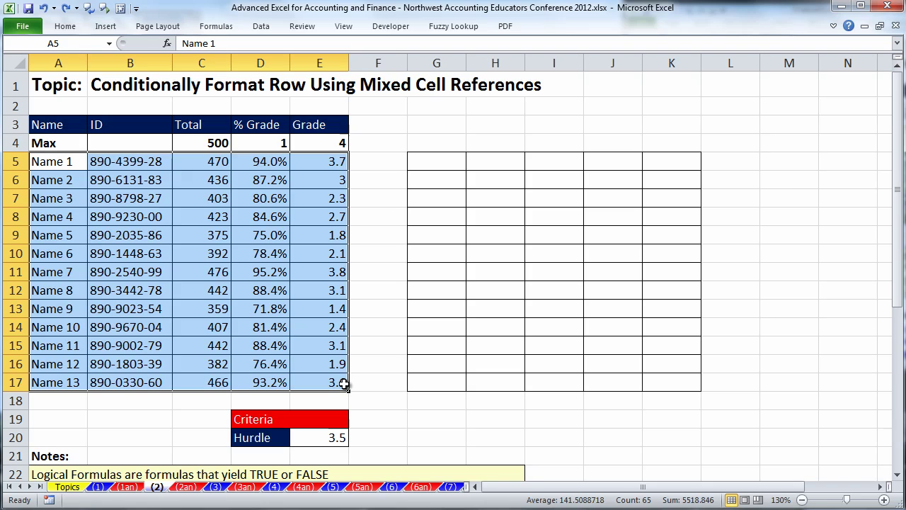
left_click(438, 164)
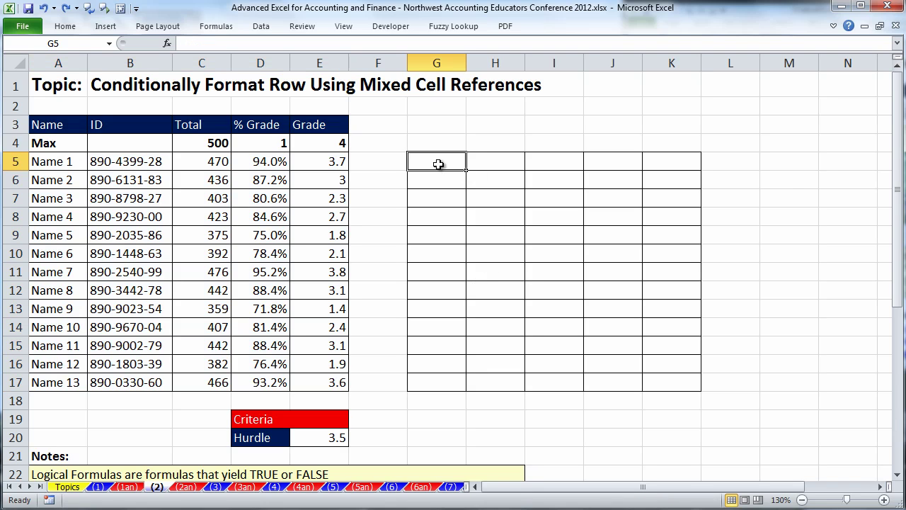
left_click_drag(438, 165, 680, 381)
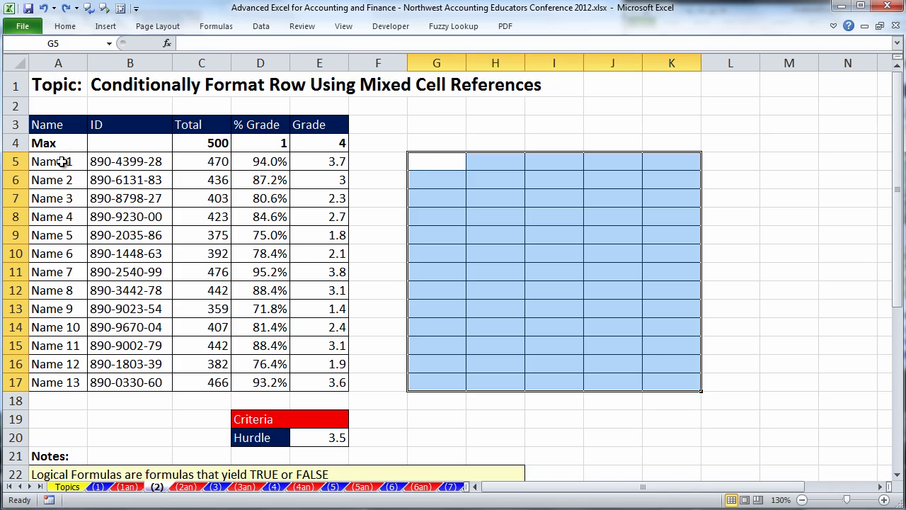
left_click_drag(63, 162, 305, 371)
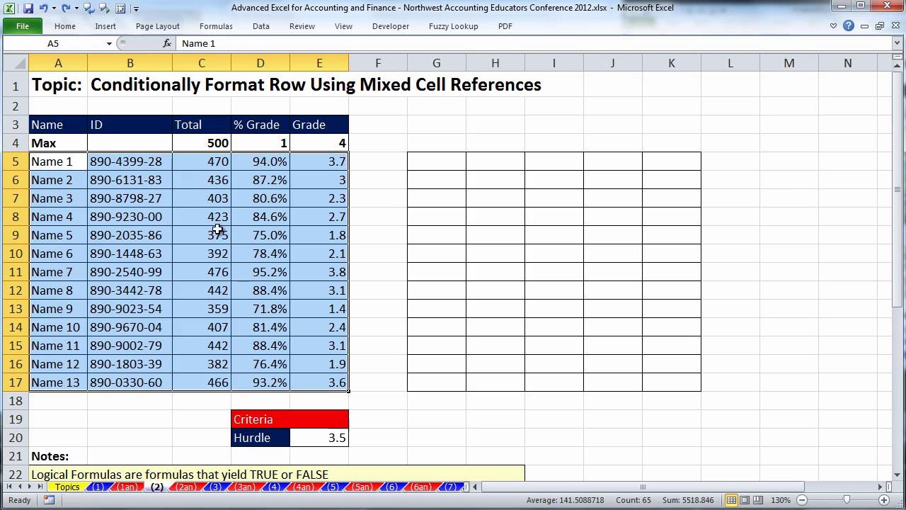
Step: Examine the first record cell by cell from A5 to E5, relating each cell to the grade in E5
left_click_drag(342, 170, 326, 169)
left_click_drag(321, 162, 60, 162)
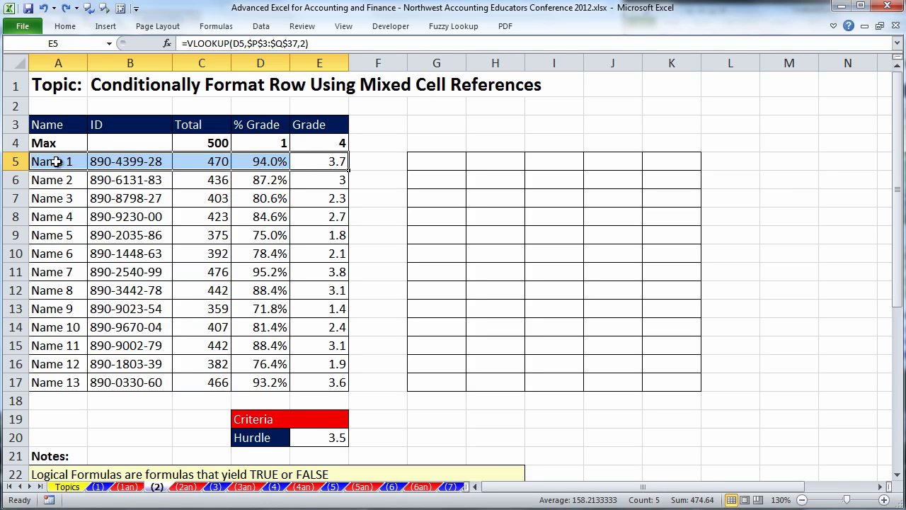
left_click(65, 161)
left_click(107, 164)
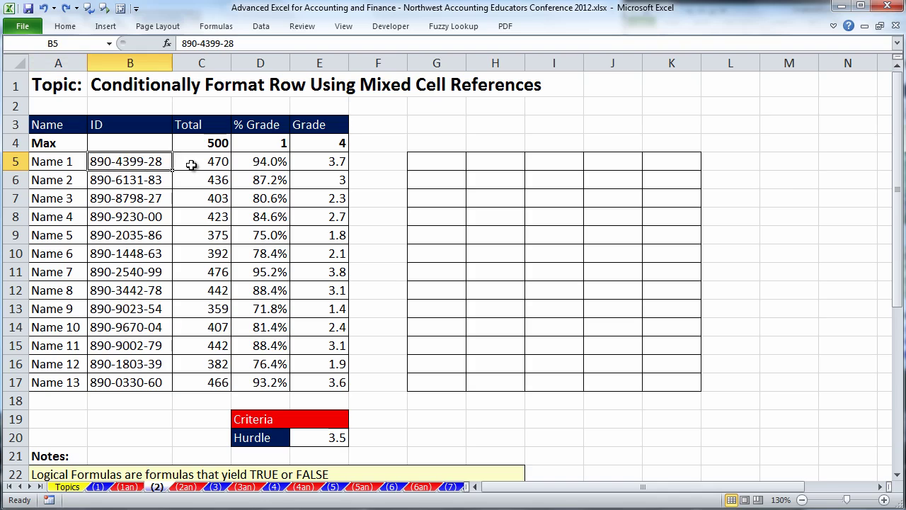
left_click(193, 162)
left_click(260, 162)
left_click(309, 163)
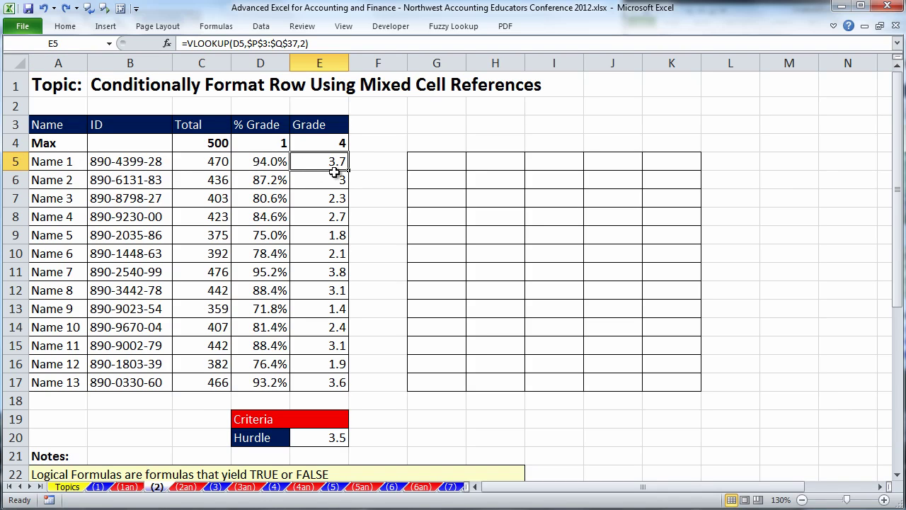
Step: Match the size of the data range A5:E17 against the blank grid G5:K17, ending on cell G5
left_click(424, 164)
left_click_drag(39, 161, 327, 383)
left_click_drag(435, 167, 676, 383)
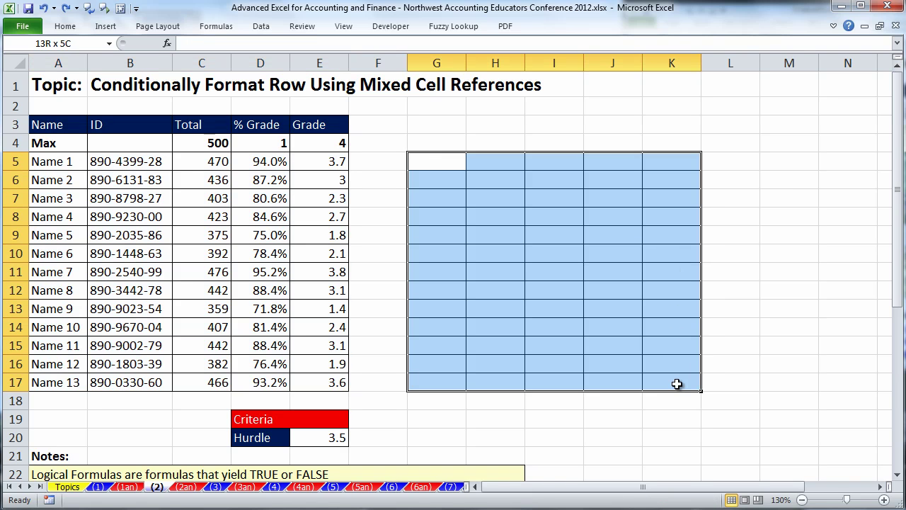
left_click(441, 164)
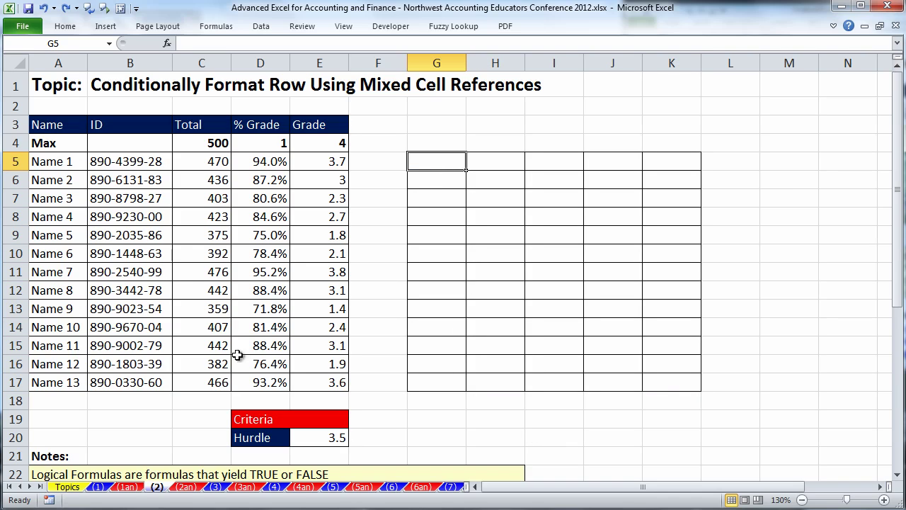
Step: Check A5 through D5 and then A6, relating each cell to the grade in column E of its own row
left_click(45, 163)
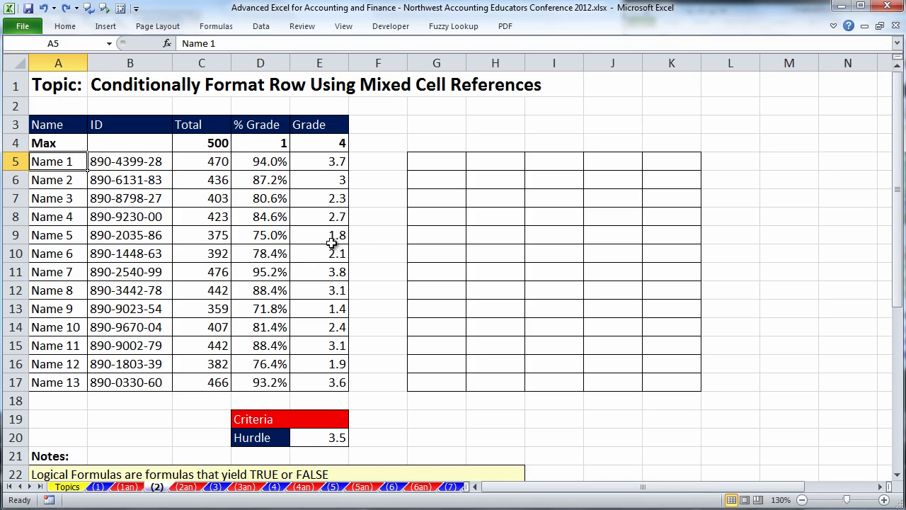
left_click(141, 164)
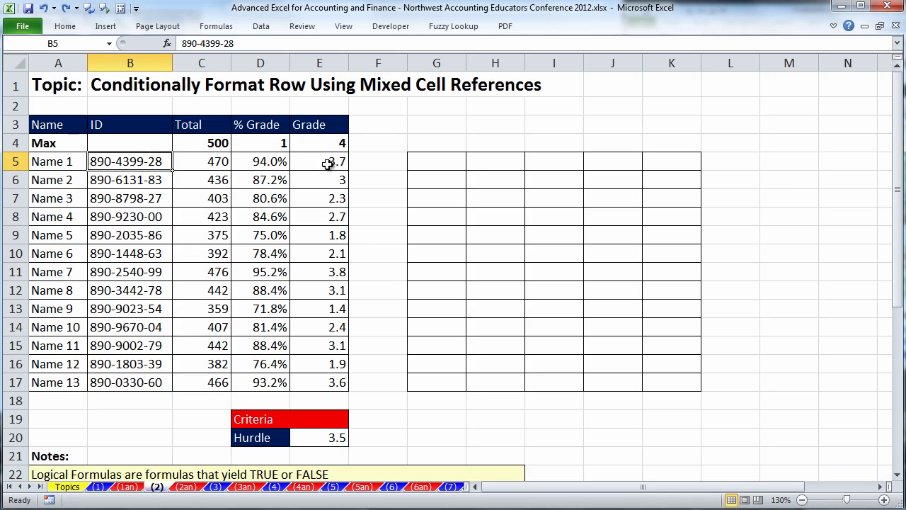
left_click(208, 164)
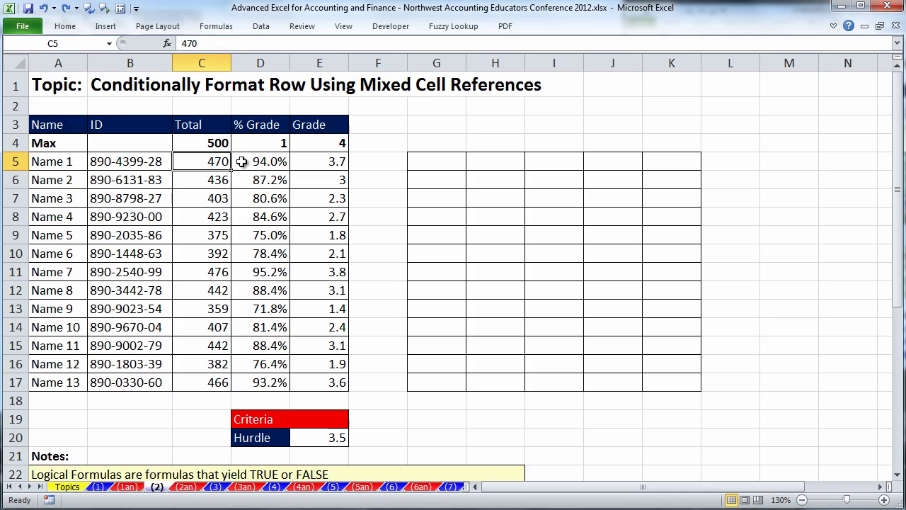
left_click(260, 161)
left_click(71, 162)
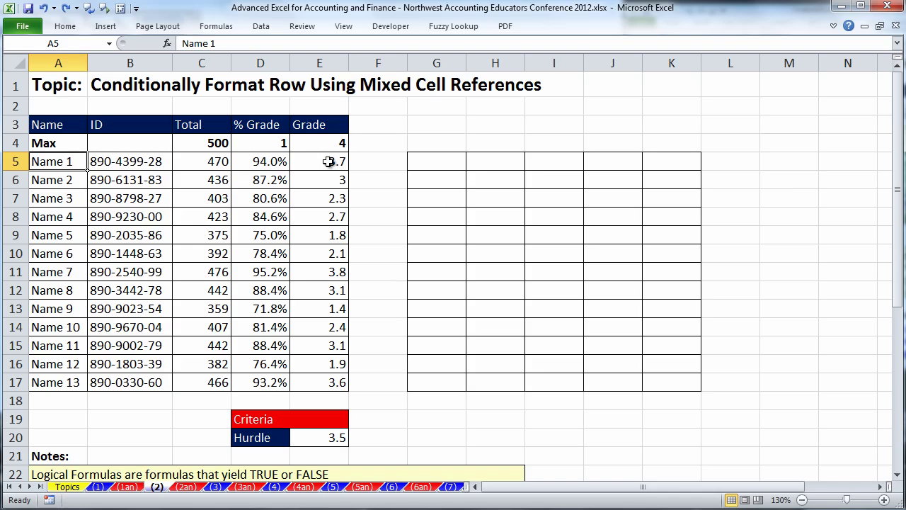
left_click(67, 180)
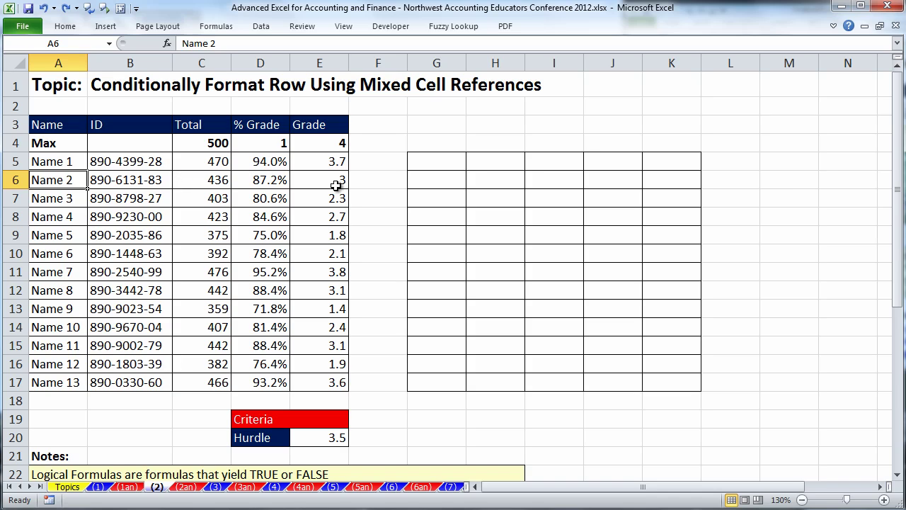
Step: Enter =$E5 in G5 with only the column locked and fill it across and down through K17
left_click(458, 166)
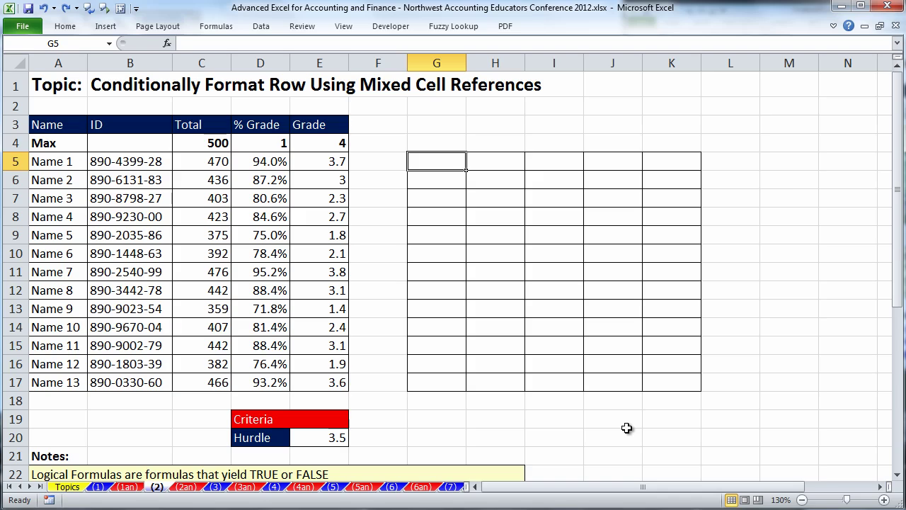
type("=")
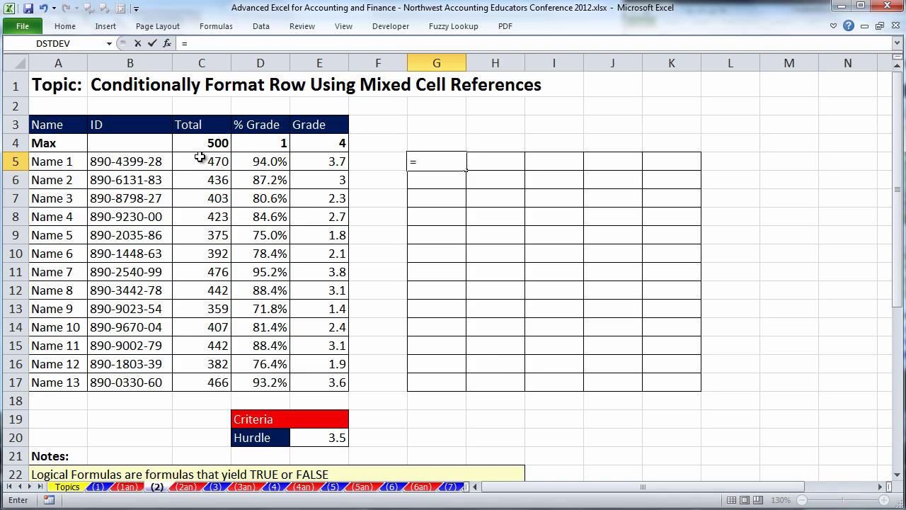
left_click(318, 167)
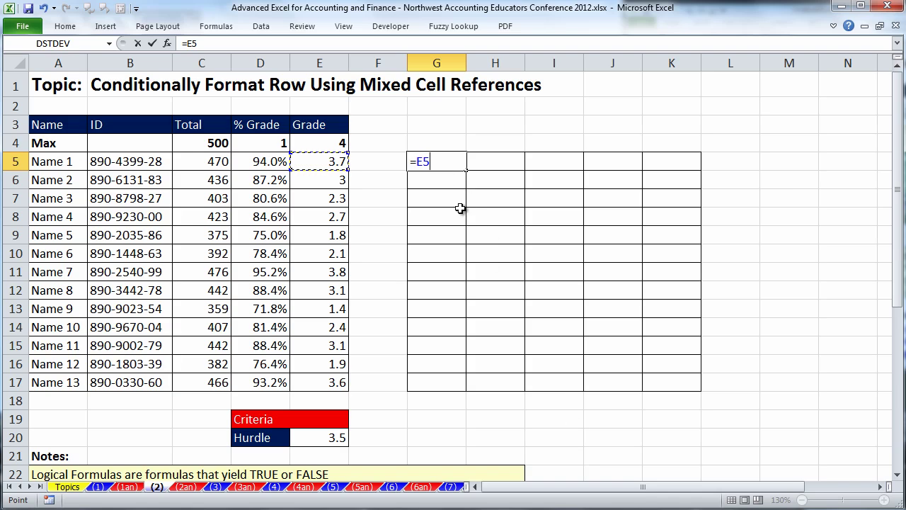
key("F4")
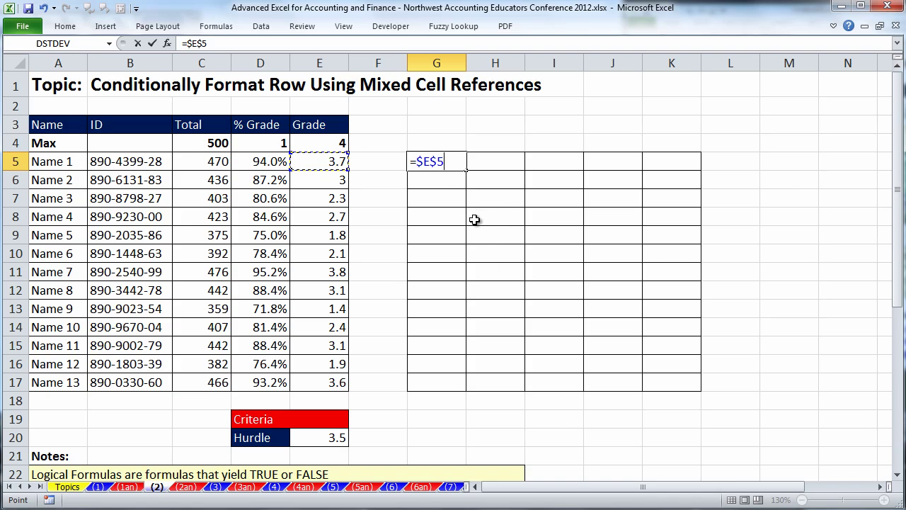
key("F4")
key("F4")
key("ctrl+Return")
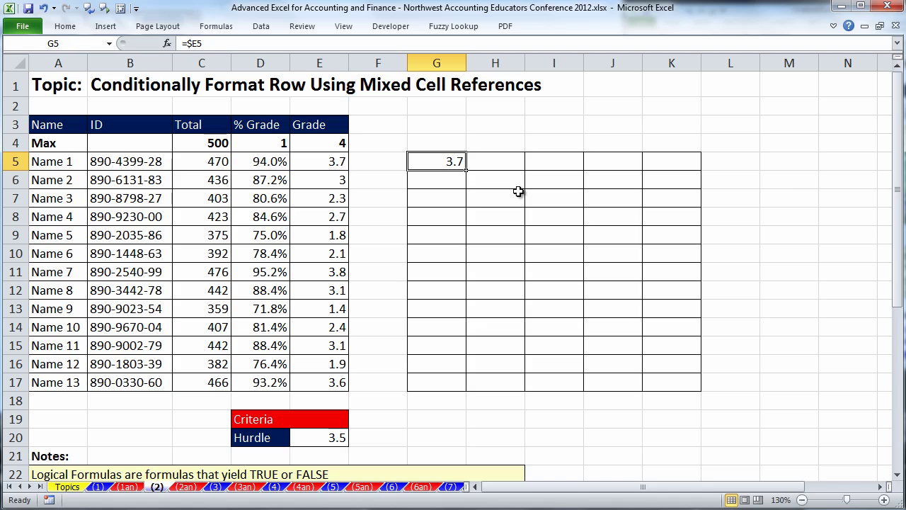
left_click_drag(467, 171, 712, 387)
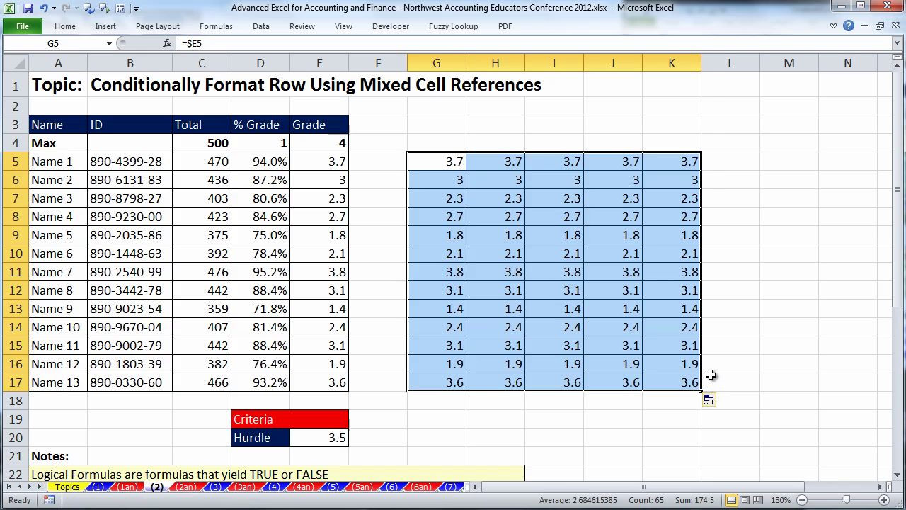
Step: Inspect the copied formulas in H7 and I7 to verify which grade cell they reference
double_click(496, 199)
left_click(558, 199)
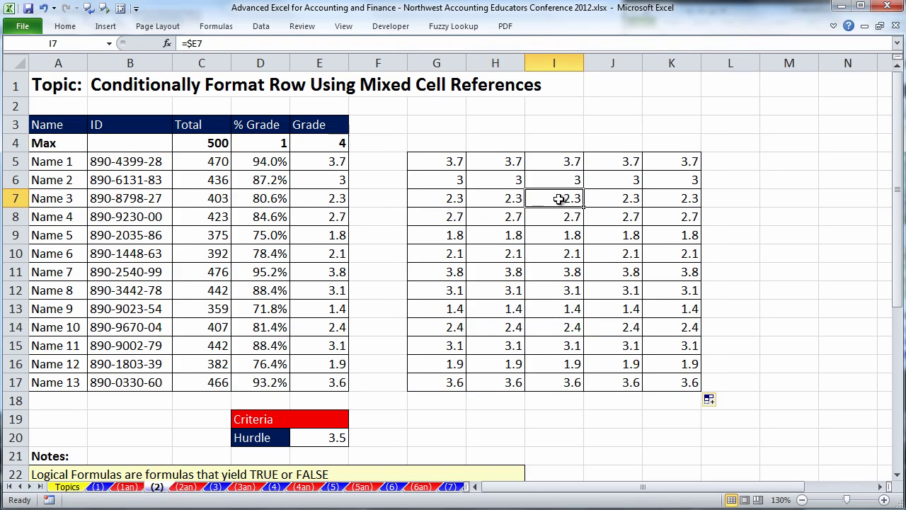
double_click(559, 199)
key("Escape")
Step: Extend the formula in G5 to =$E5>=$E$20 and fill it across and down through K17
double_click(443, 160)
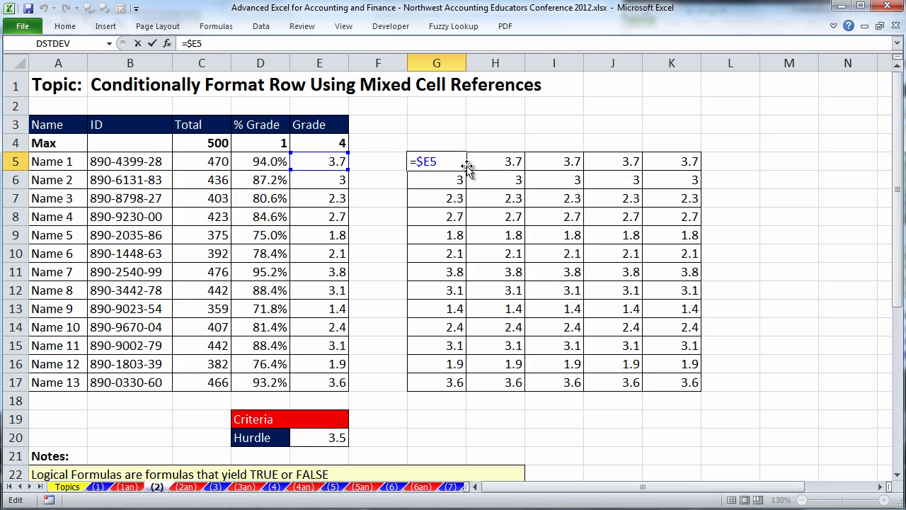
type("=")
left_click(328, 436)
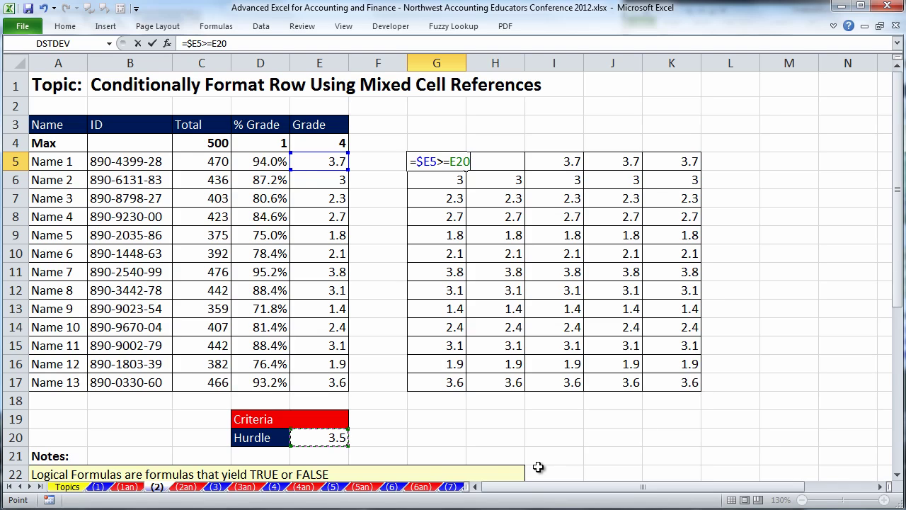
key("F4")
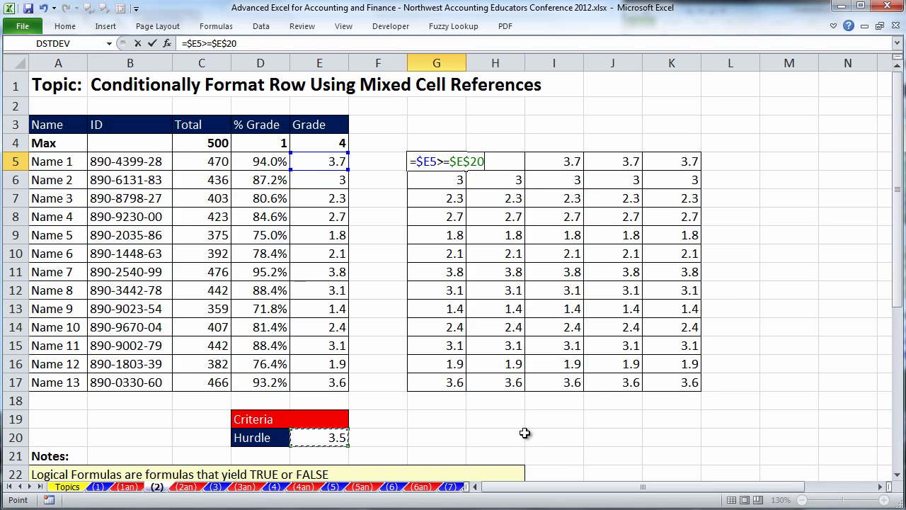
key("ctrl+Return")
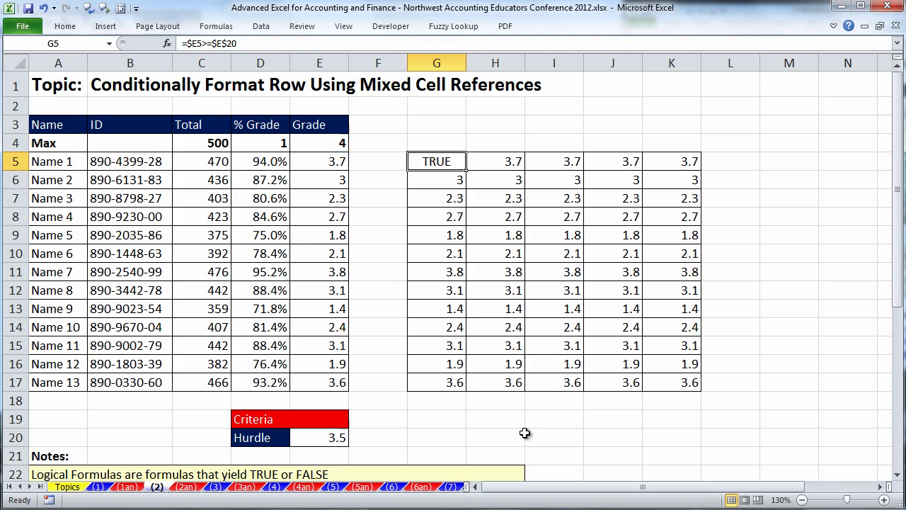
left_click_drag(467, 170, 729, 163)
double_click(704, 172)
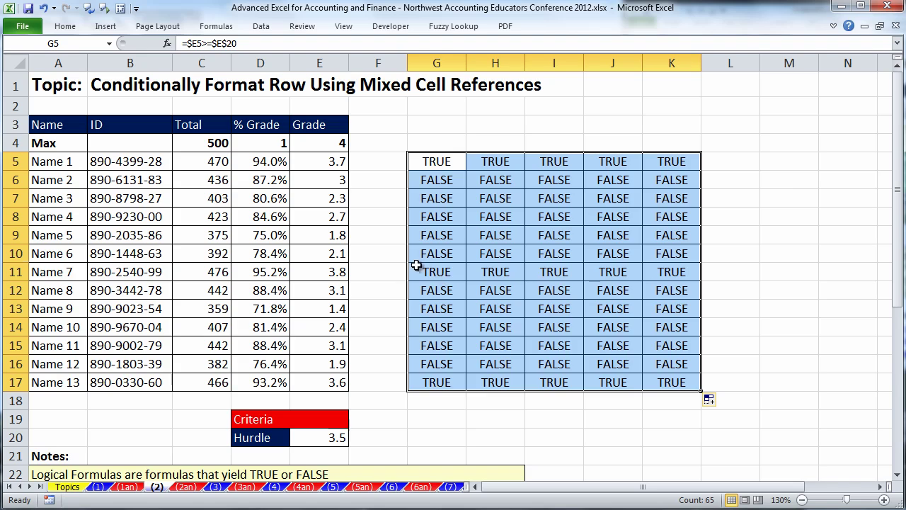
Step: Compare grid rows 11 and 17 with the records and their grades in the data range A5:E17
left_click_drag(417, 269, 676, 272)
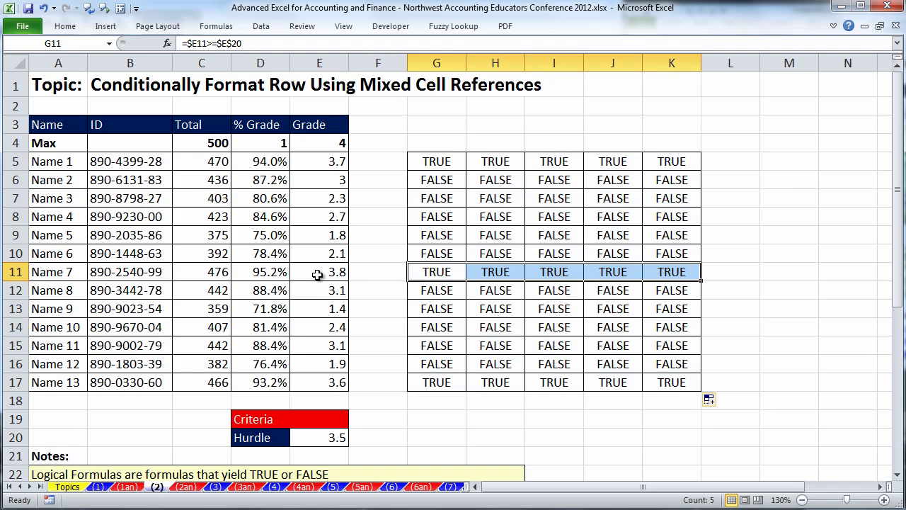
left_click_drag(317, 275, 64, 275)
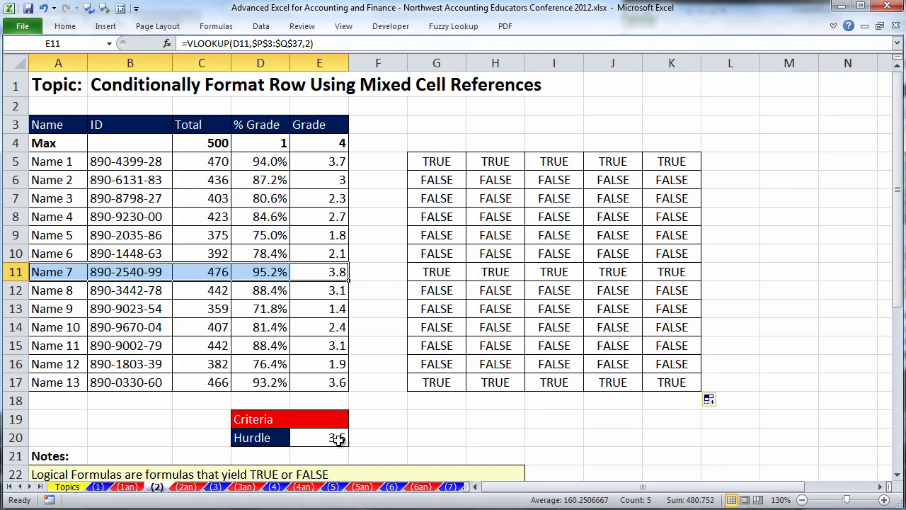
left_click_drag(424, 384, 674, 382)
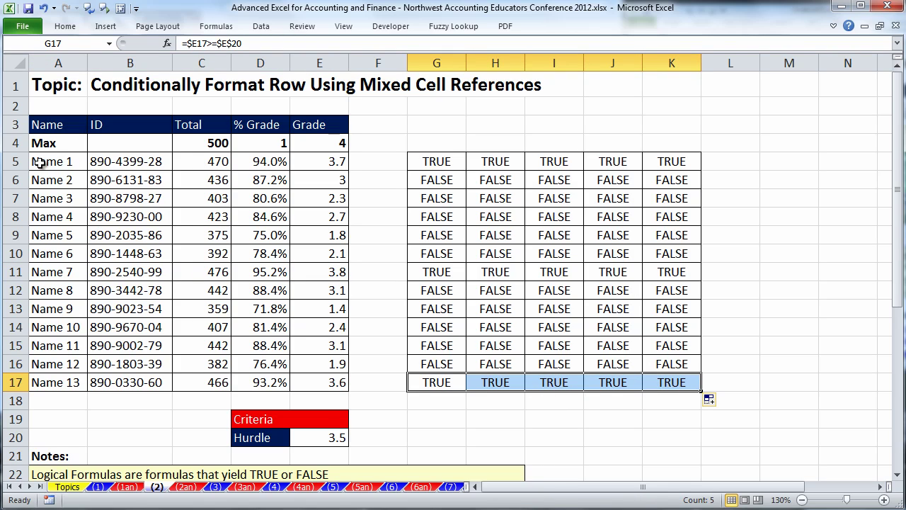
left_click_drag(49, 163, 293, 383)
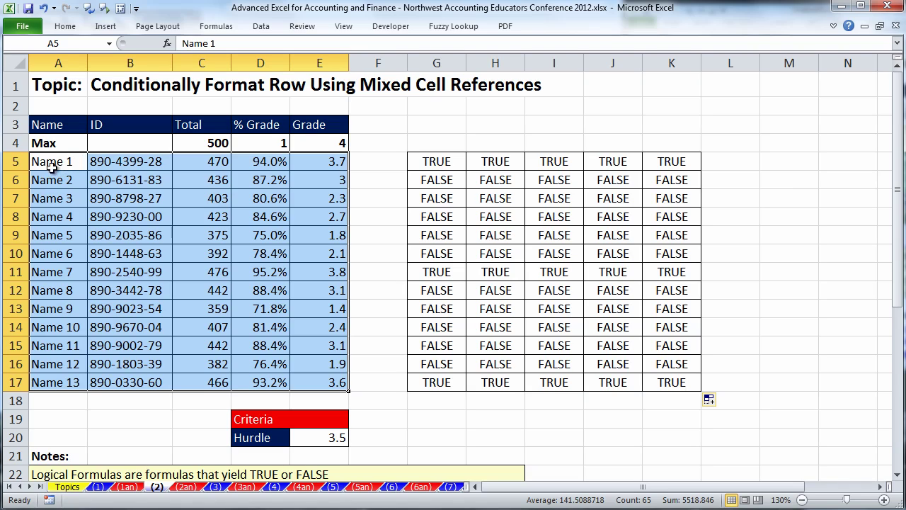
Step: Copy the text of the formula =$E5>=$E$20 from G5 and select the data range A5:E17
double_click(445, 162)
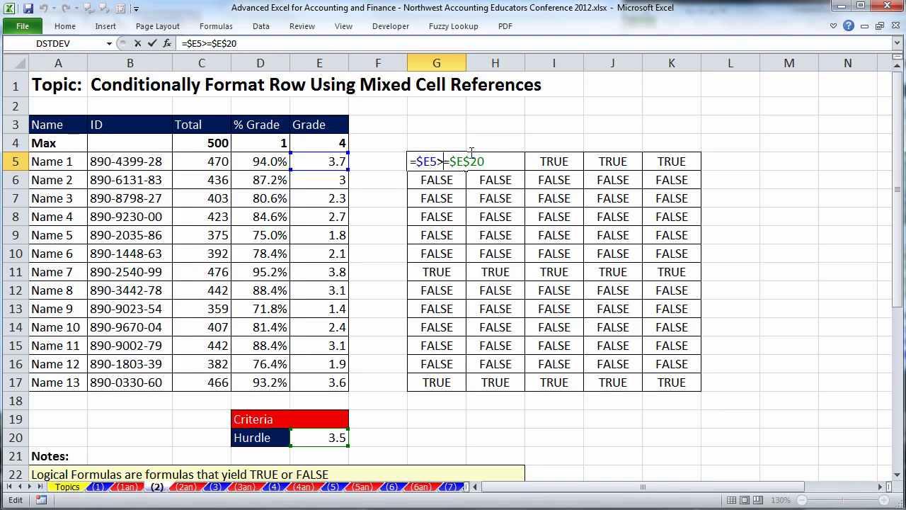
left_click_drag(496, 162, 358, 162)
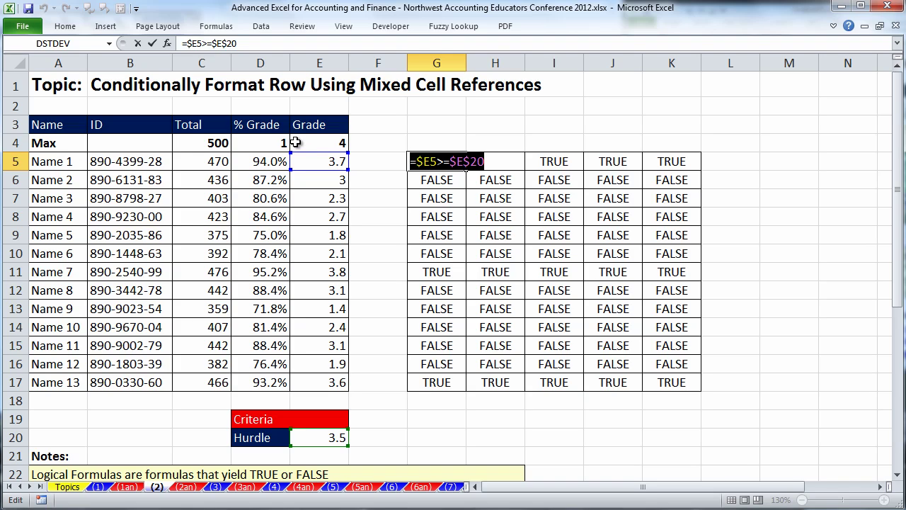
key("ctrl+Return")
left_click_drag(57, 166, 315, 381)
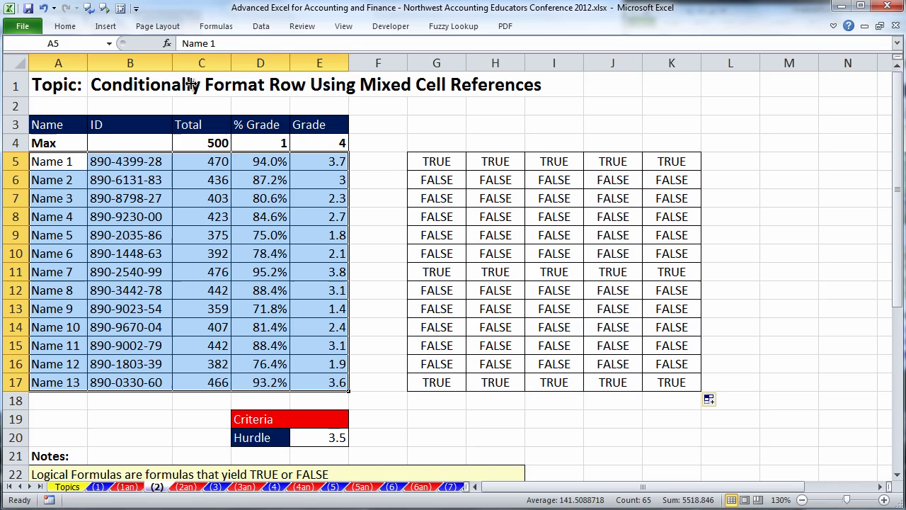
left_click(75, 27)
left_click(592, 74)
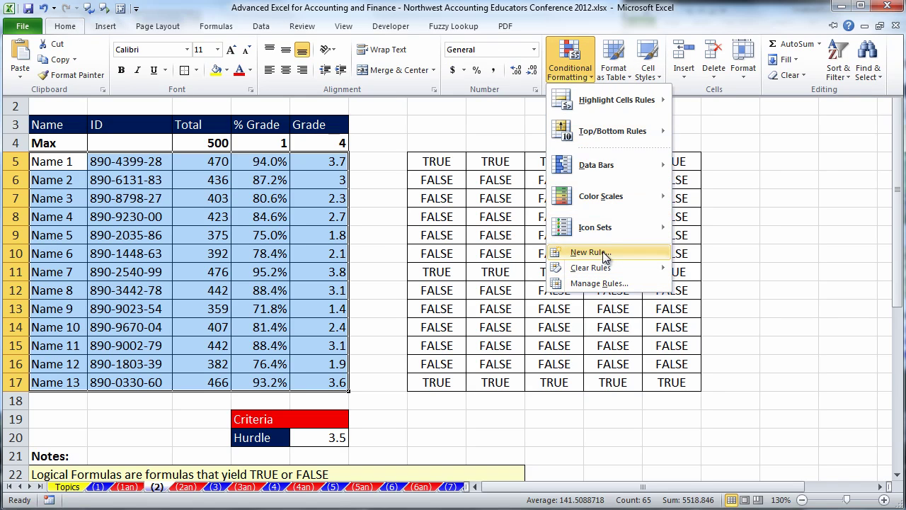
key("Escape")
key("Escape")
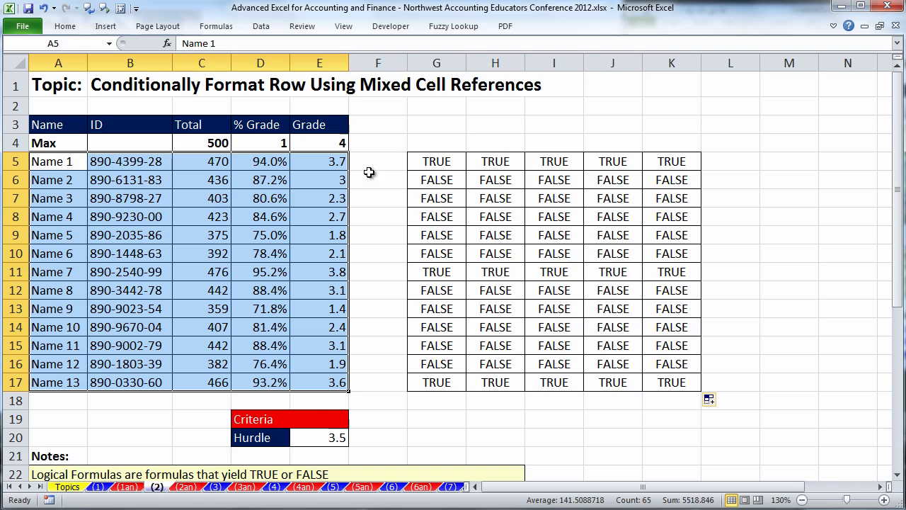
Step: Create a formula-based conditional formatting rule for A5:E17 using the copied formula =$E5>=$E$20
key("alt")
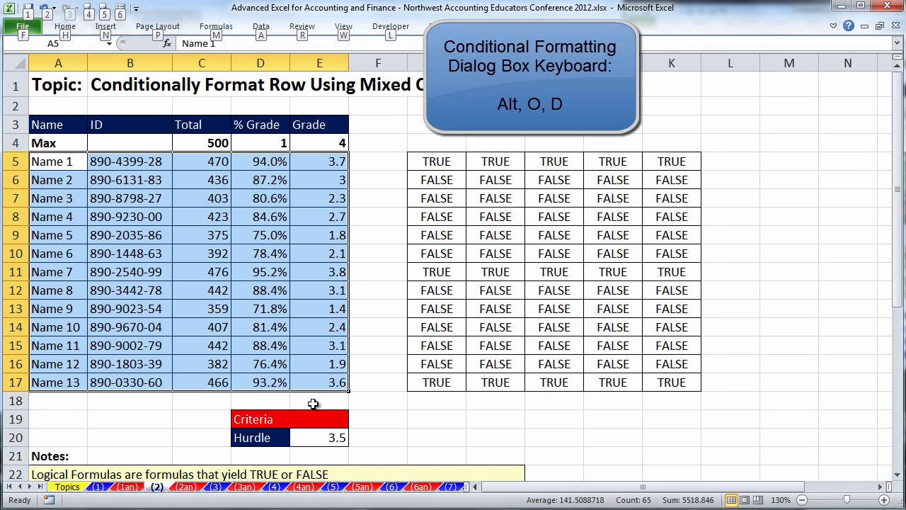
key("o")
key("d")
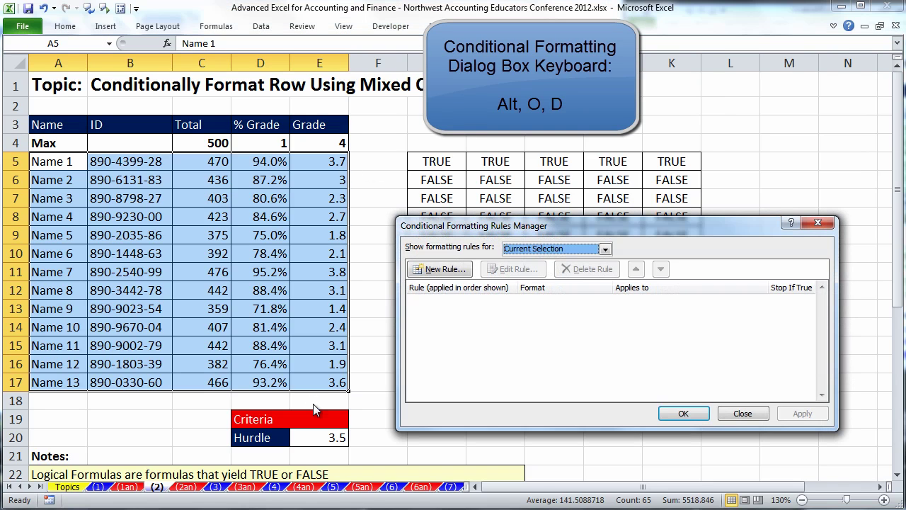
left_click(433, 270)
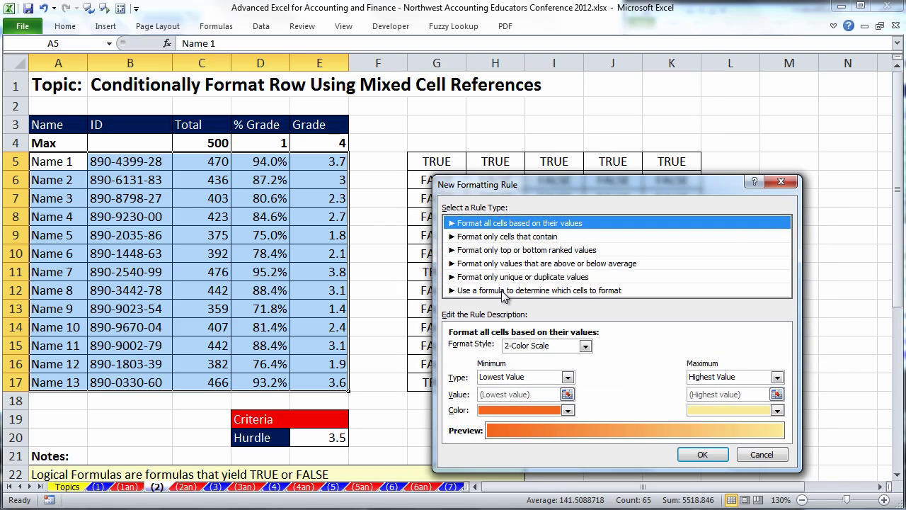
left_click_drag(482, 187, 424, 96)
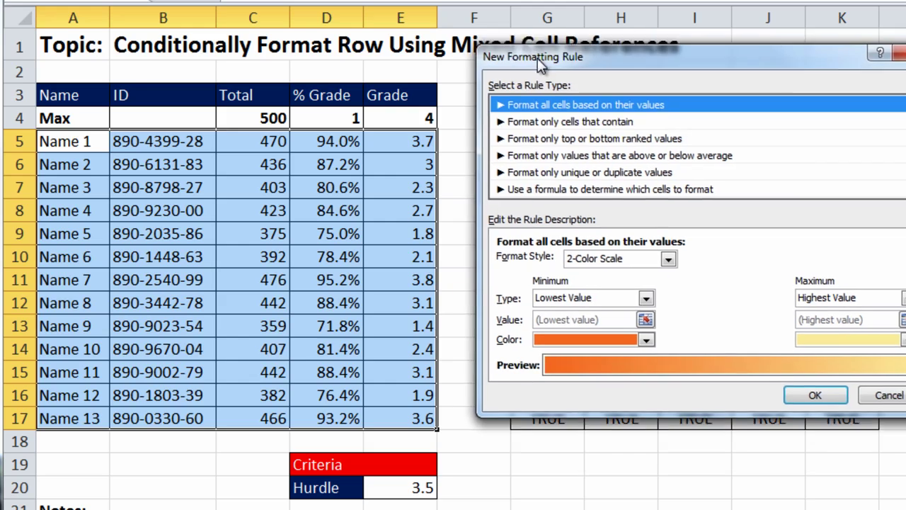
left_click(541, 182)
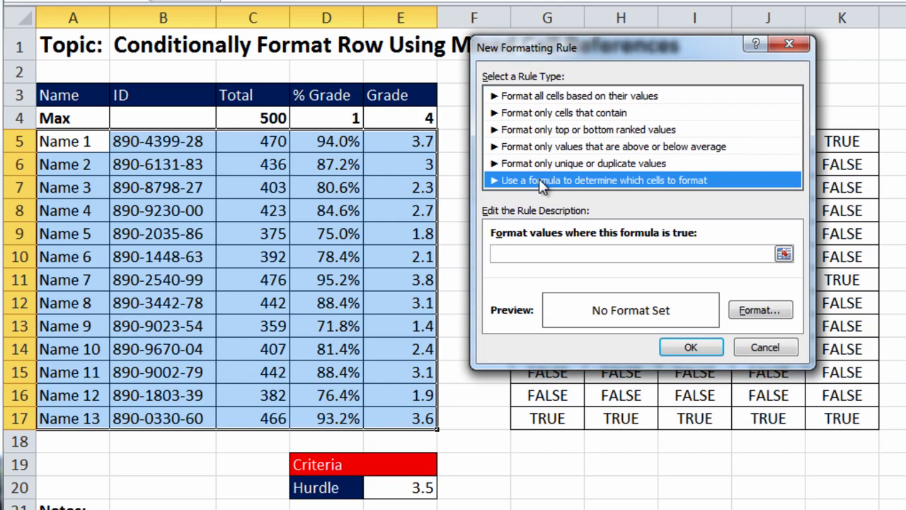
left_click(532, 252)
key("ctrl+v")
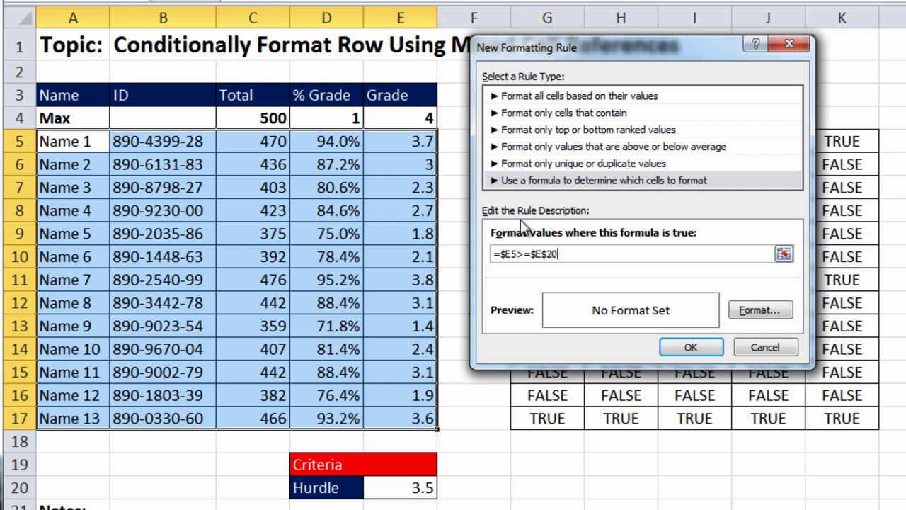
Step: Give the rule a yellow background fill and apply it to the selected data range
left_click(766, 311)
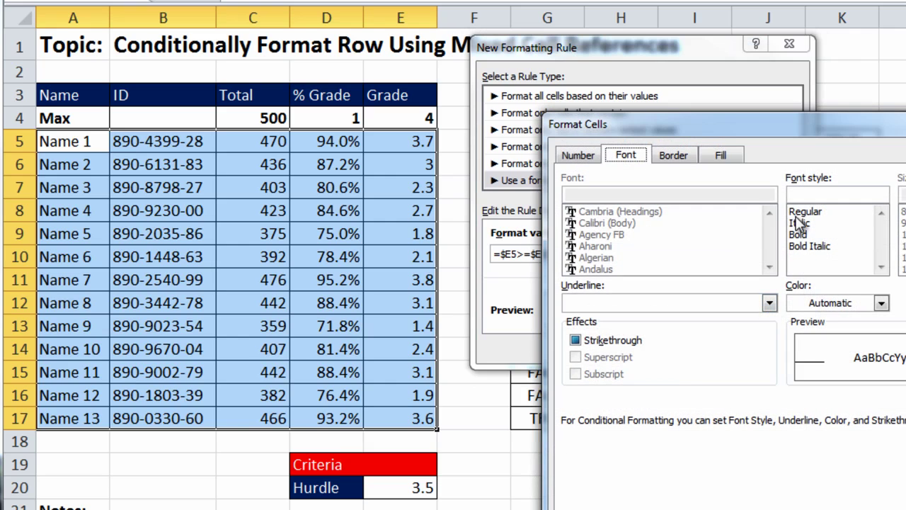
left_click(729, 158)
left_click(627, 329)
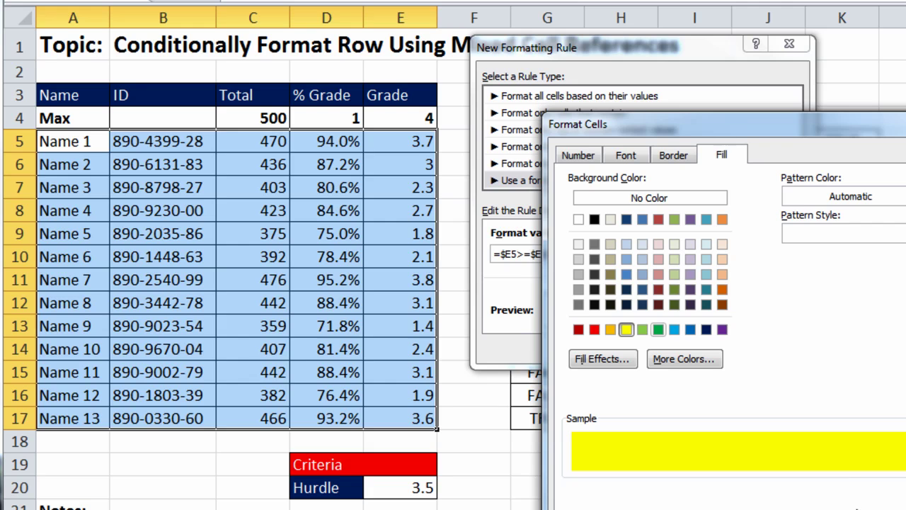
left_click_drag(808, 134, 768, 0)
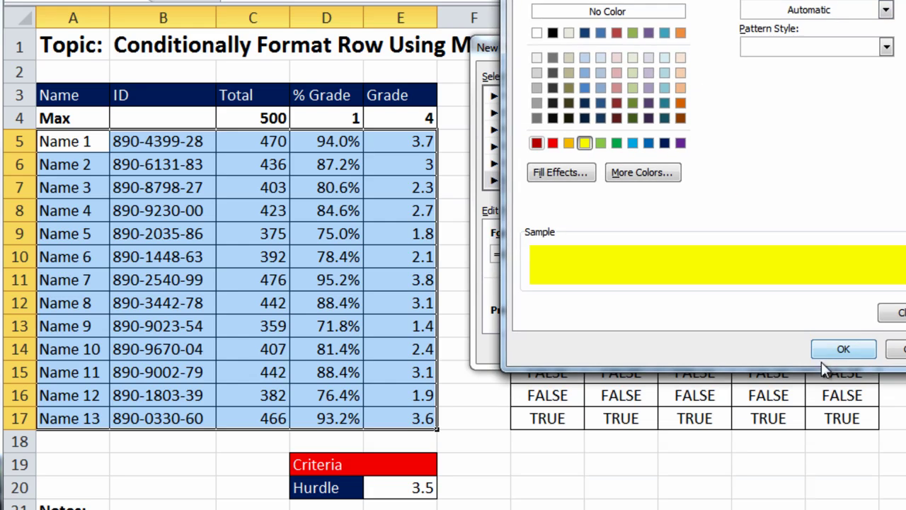
left_click(843, 348)
left_click(688, 358)
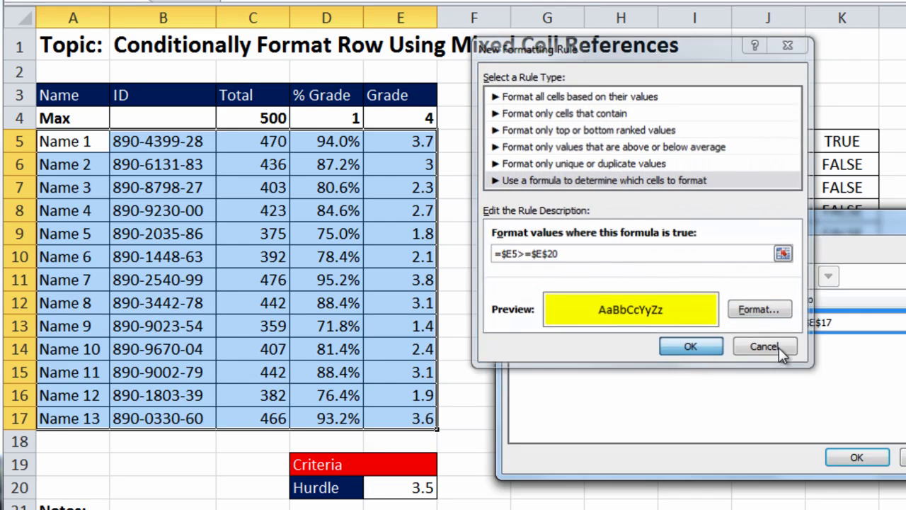
left_click_drag(797, 228, 766, 54)
left_click(825, 283)
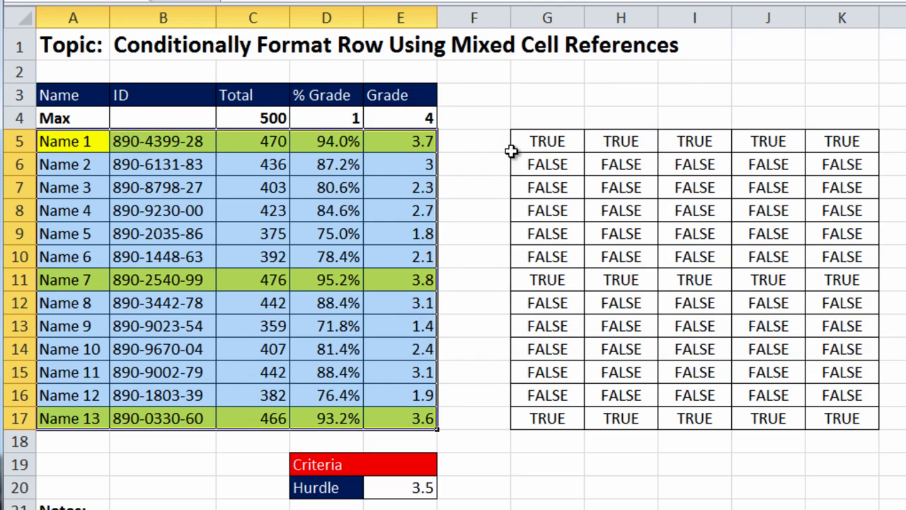
Step: Test the row highlighting by changing the hurdle in E20 first to 2.5 and finally to 3.75
left_click(404, 486)
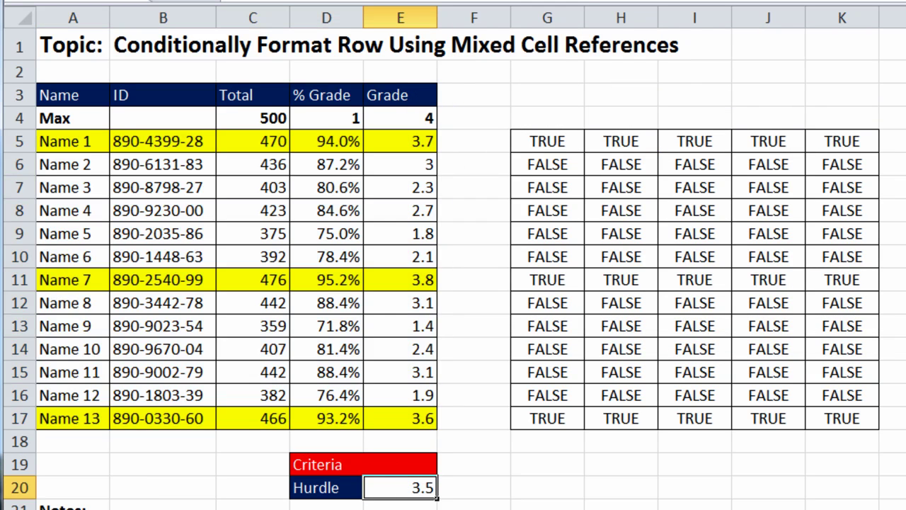
type("2")
key("ctrl+Return")
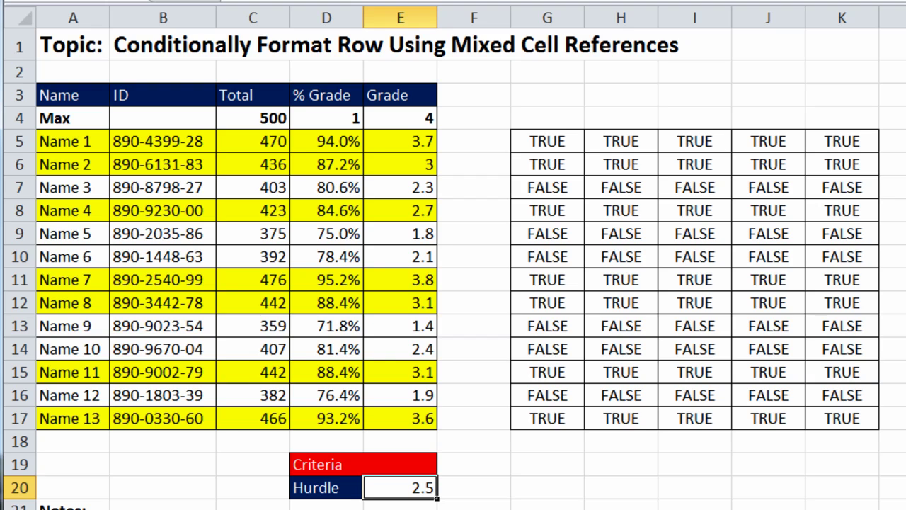
type("3.")
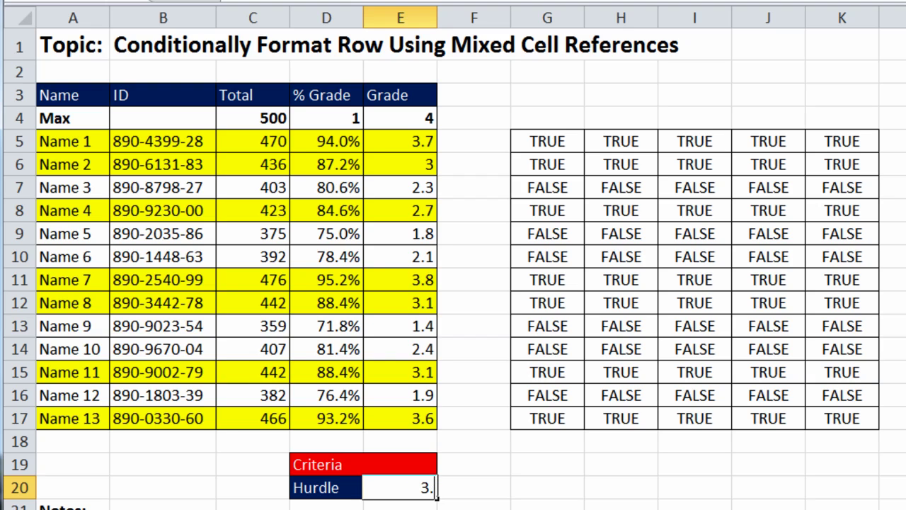
type("75")
key("ctrl+Return")
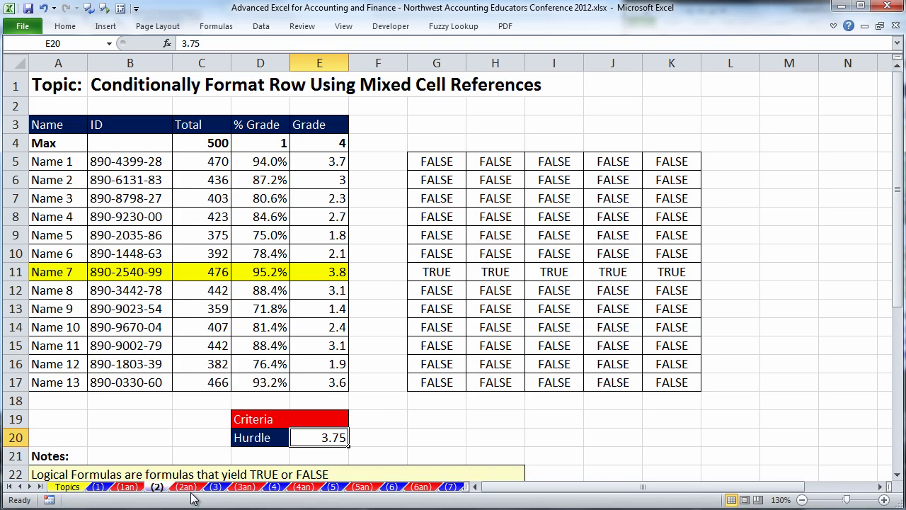
Step: Read the notes below the criteria on sheet (2) and switch to sheet (3)
scroll(198, 350, "down", 5)
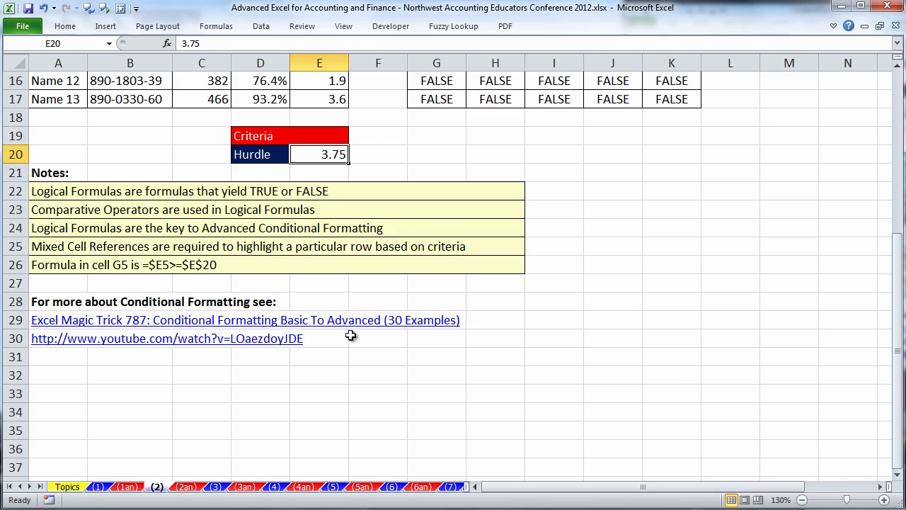
scroll(357, 340, "up", 5)
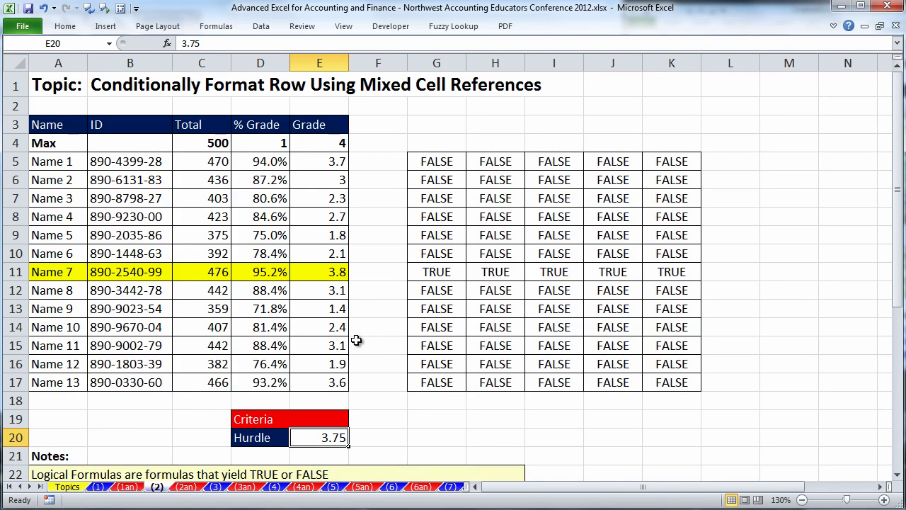
left_click(215, 487)
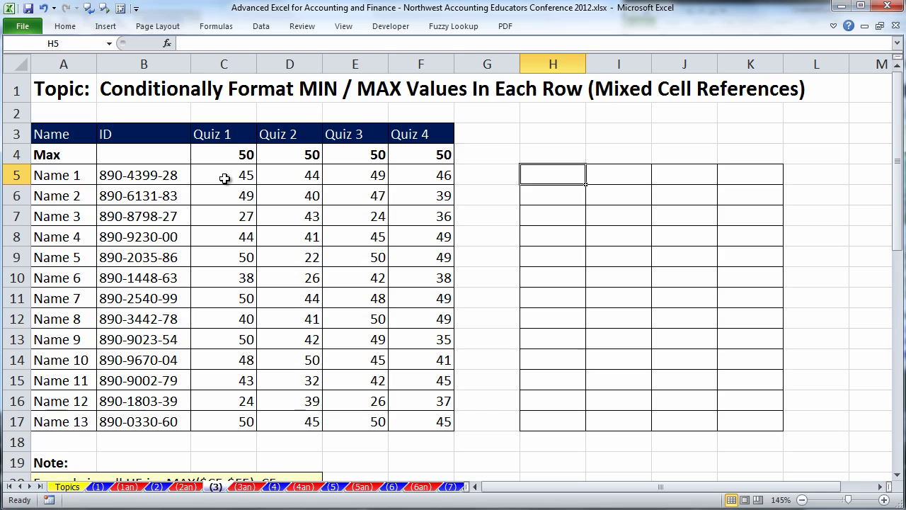
Step: Examine the quiz scores in C5:F17 row by row for each record's highest score, and compare the range with the empty grid H5:K17
left_click_drag(224, 178, 413, 415)
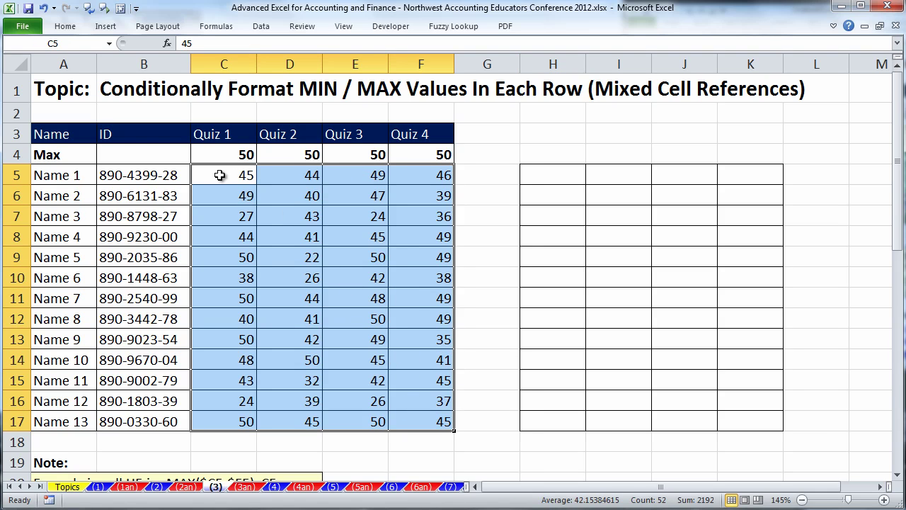
left_click_drag(220, 177, 422, 178)
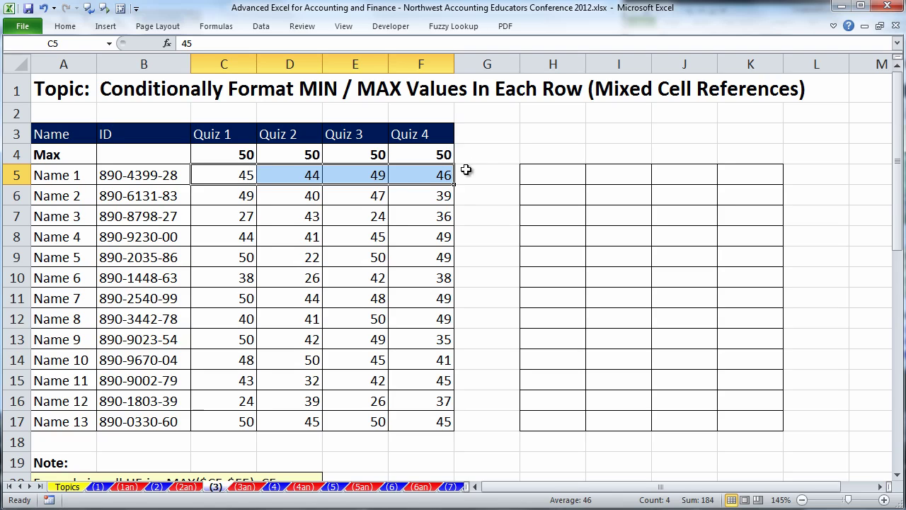
left_click(378, 175)
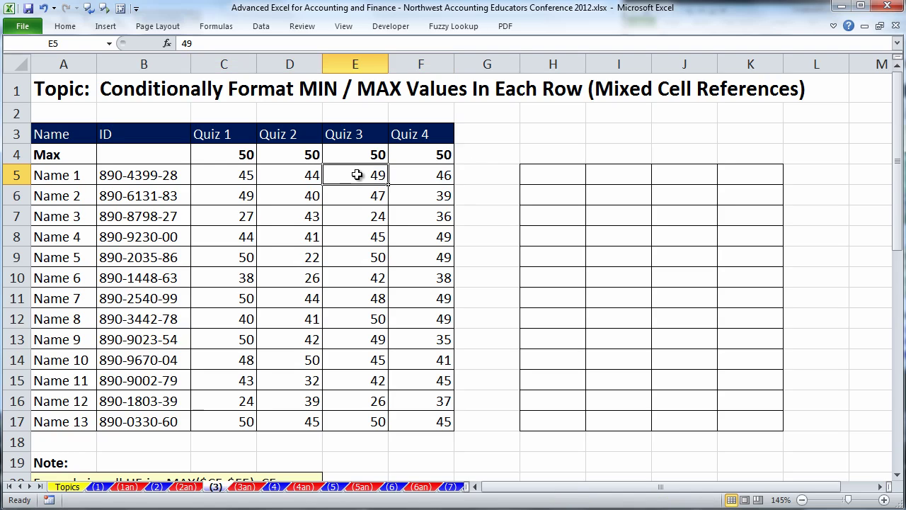
left_click_drag(227, 196, 412, 195)
left_click(240, 195)
left_click_drag(239, 215, 407, 220)
left_click(300, 212)
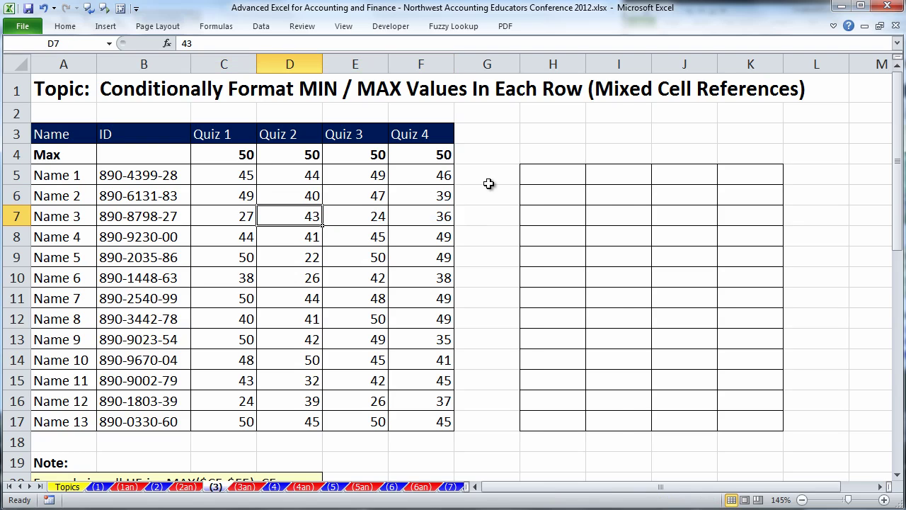
left_click_drag(245, 153, 417, 419)
left_click_drag(550, 176, 763, 427)
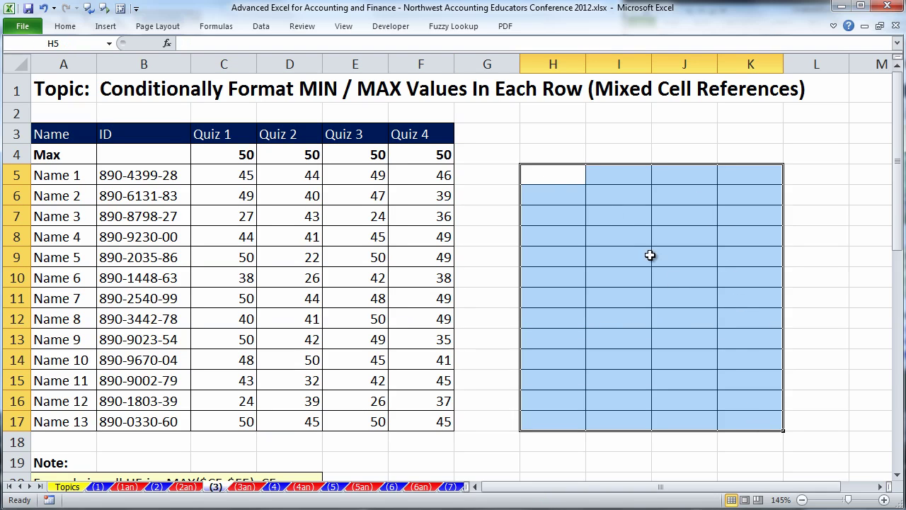
Step: Enter =MAX($C5:$F5) in H5 with the columns locked and fill it across and down through K17
left_click(557, 182)
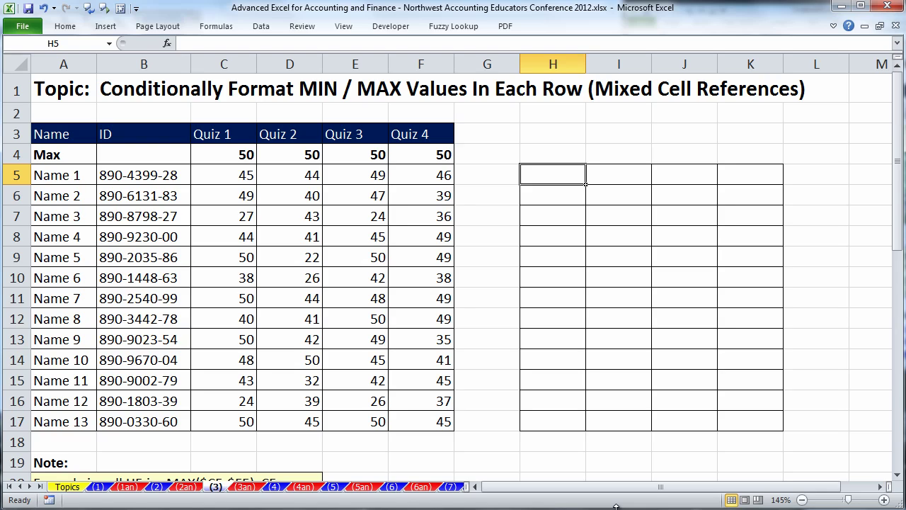
type("=")
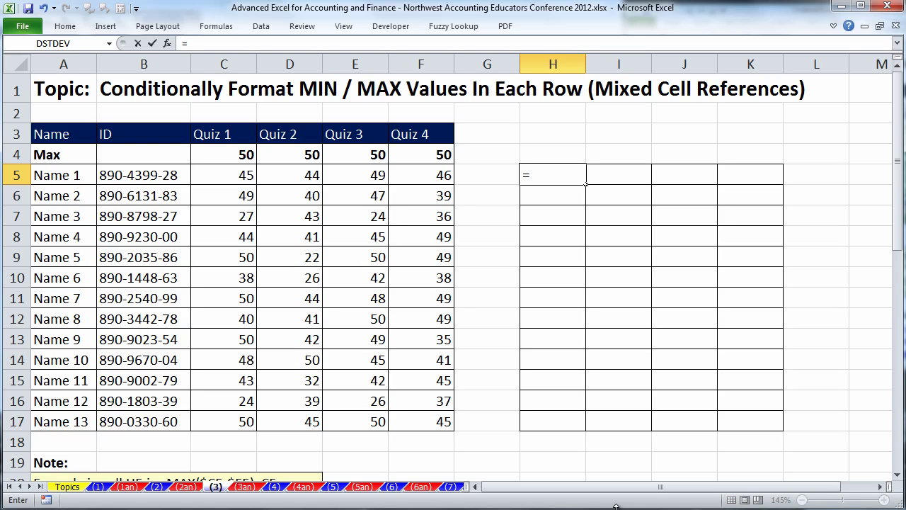
type("max")
key("Tab")
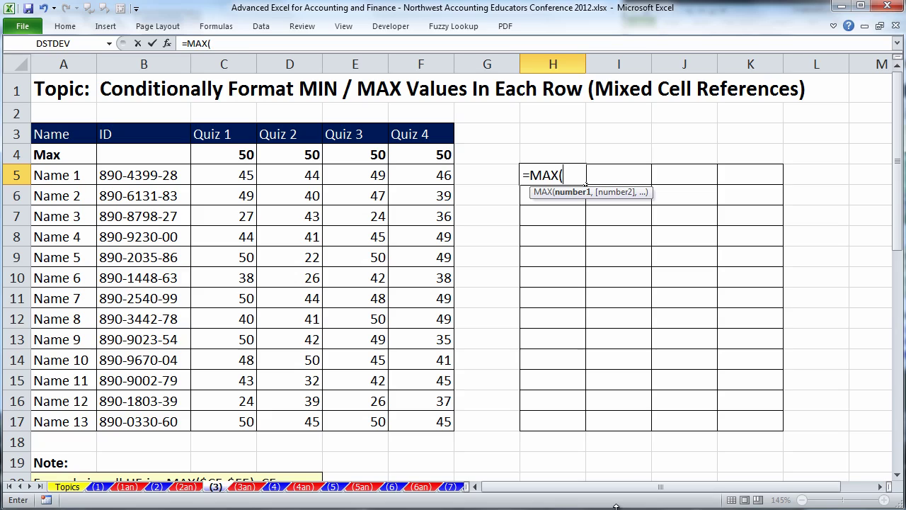
left_click_drag(243, 176, 421, 181)
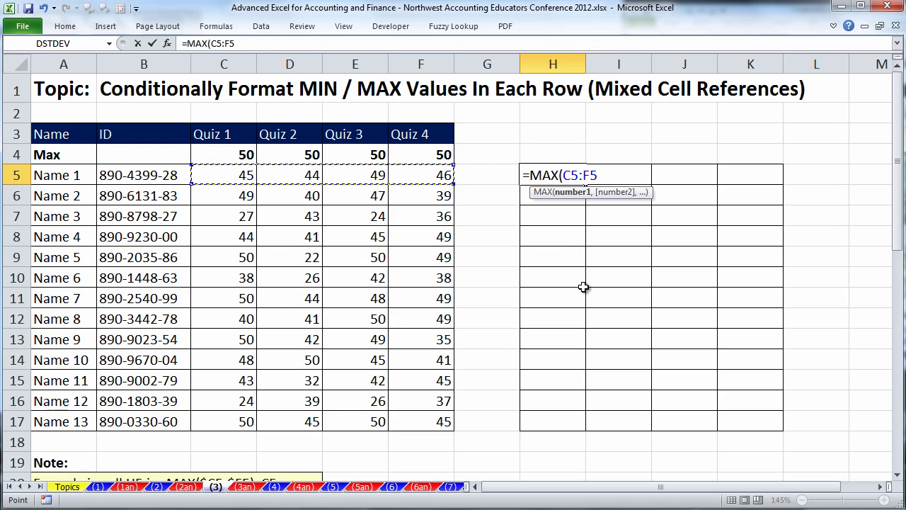
key("F4")
key("F4")
key("F4")
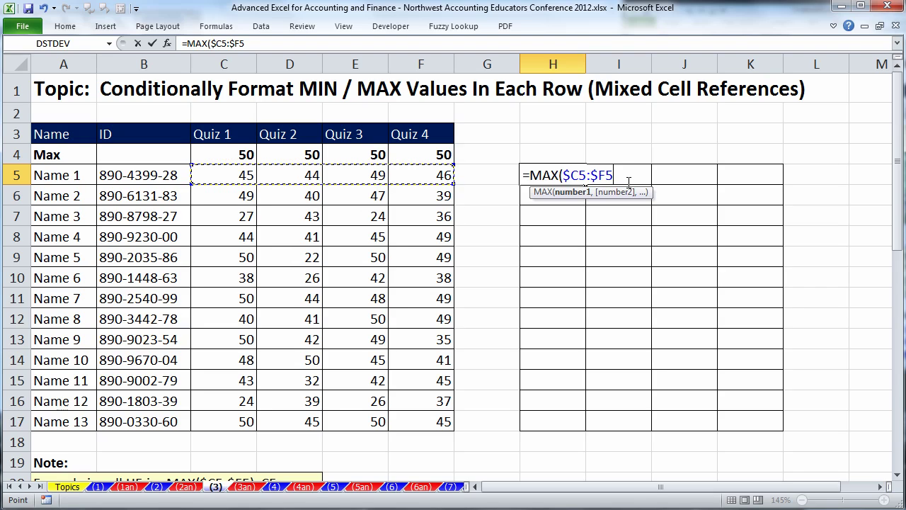
key("ctrl+Return")
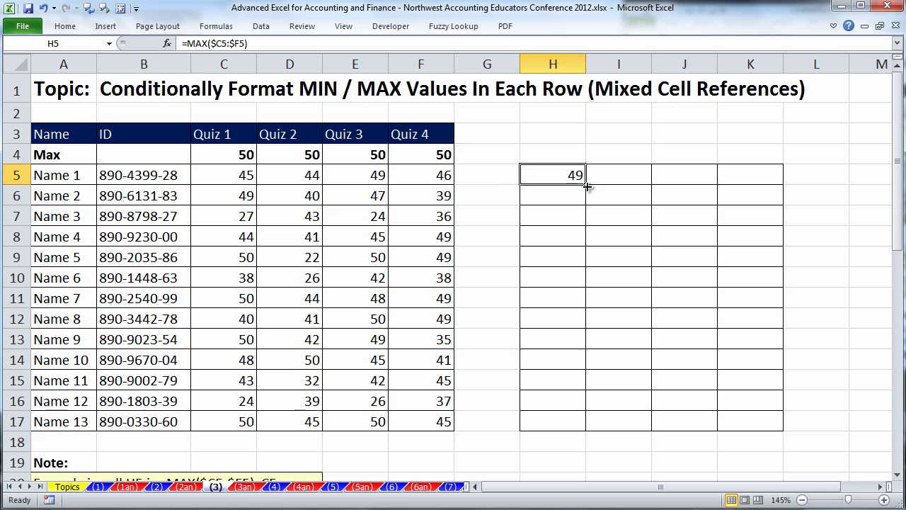
left_click_drag(586, 186, 765, 200)
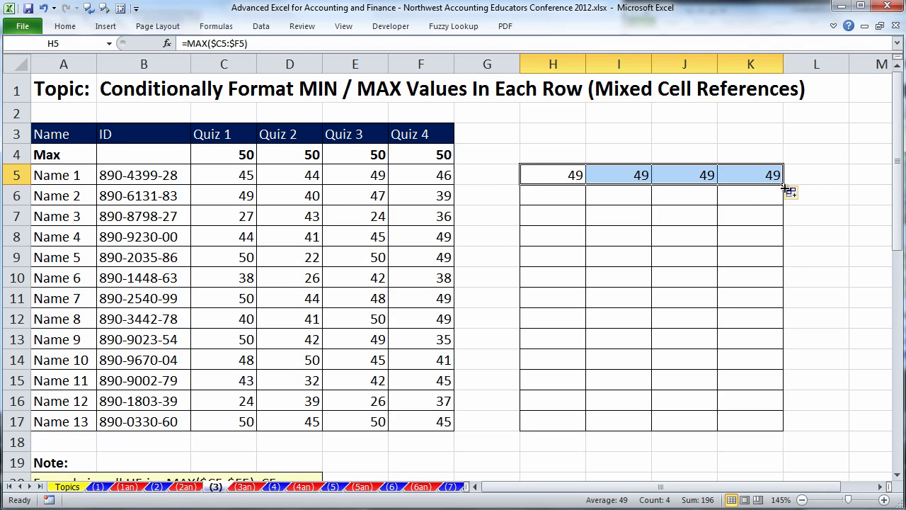
left_click_drag(784, 185, 798, 416)
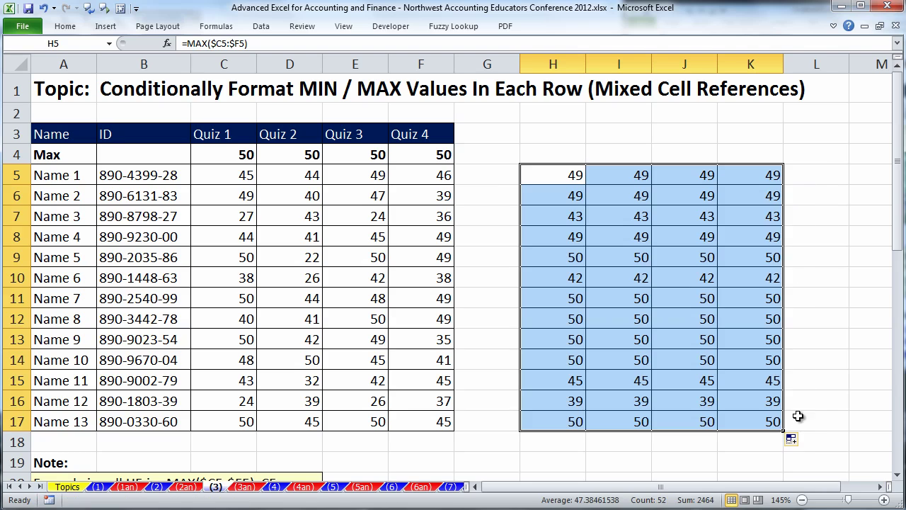
Step: Inspect which score ranges the copied formulas in J11 and I13 reference, and highlight the quiz scores in C5:F17
left_click(688, 293)
key("F2")
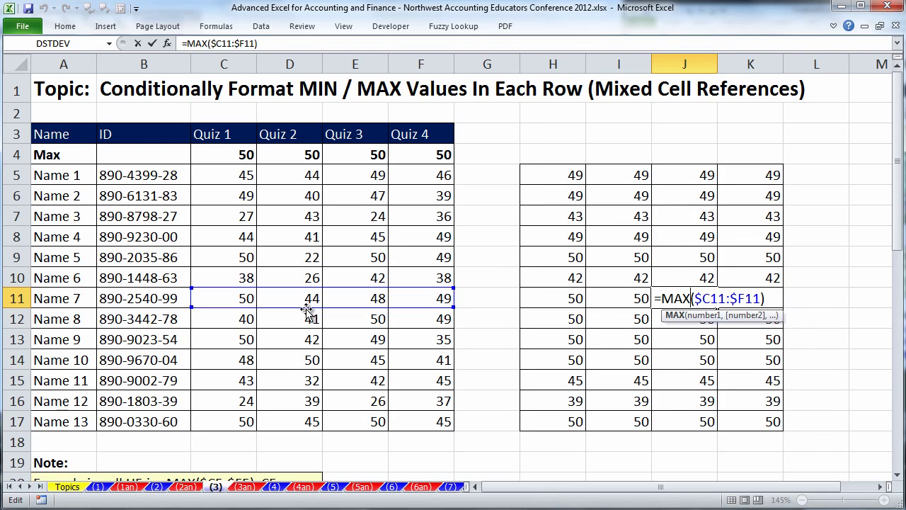
left_click(622, 342)
key("F2")
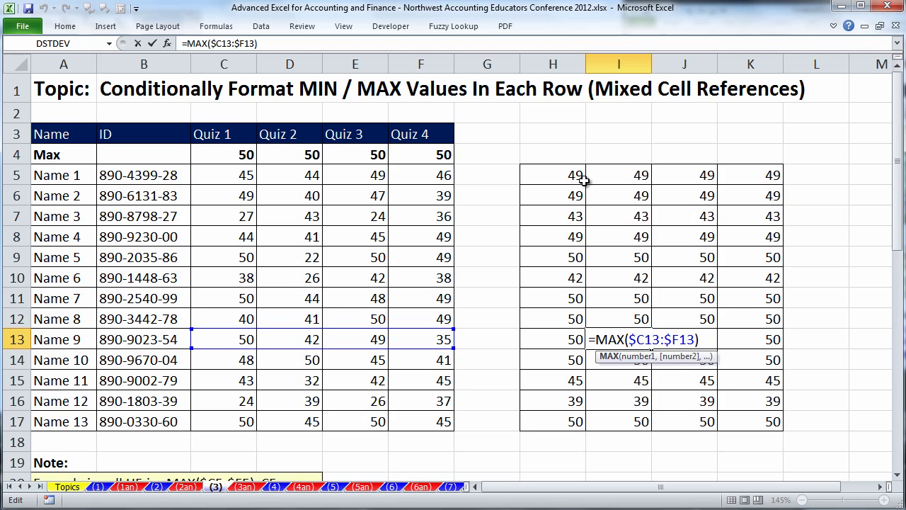
key("Escape")
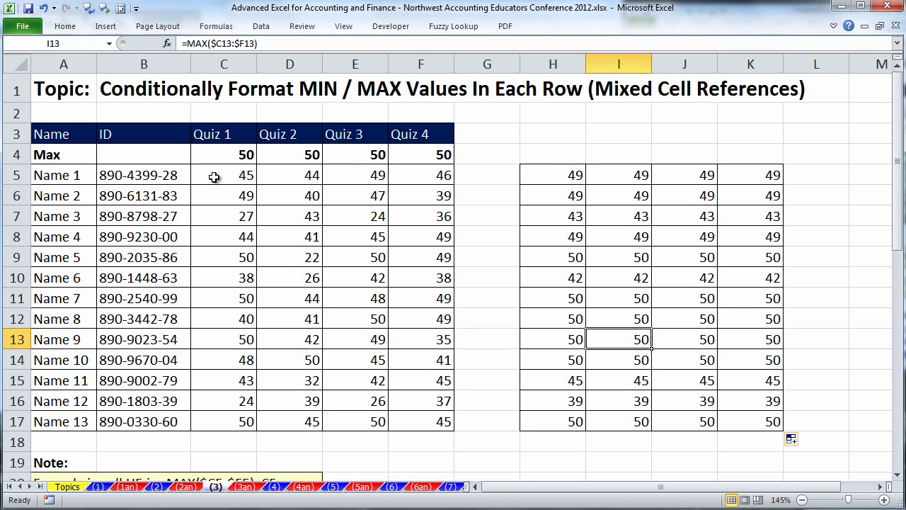
left_click_drag(214, 177, 412, 420)
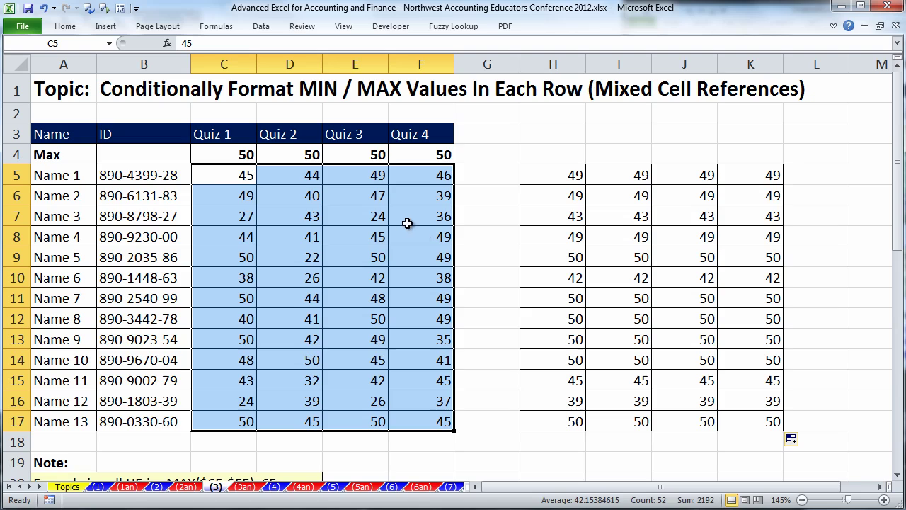
Step: Extend the H5 formula to =MAX($C5:$F5)=C5 and fill it across and down through K17
left_click(236, 177)
left_click(275, 175)
left_click(357, 175)
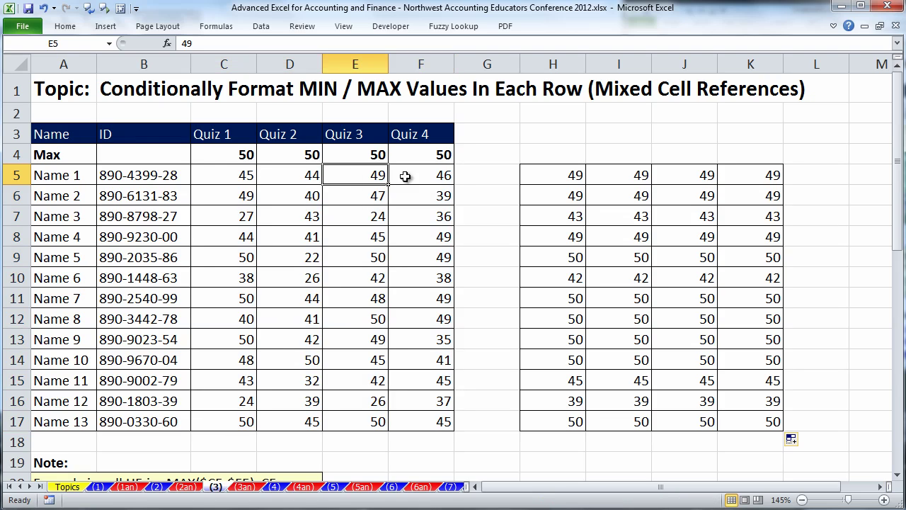
left_click(428, 178)
left_click(424, 205)
double_click(560, 174)
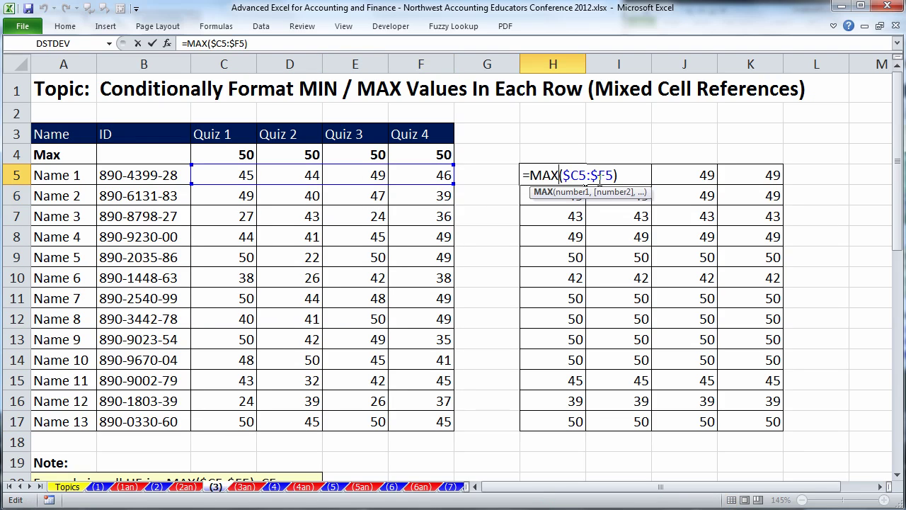
left_click(634, 175)
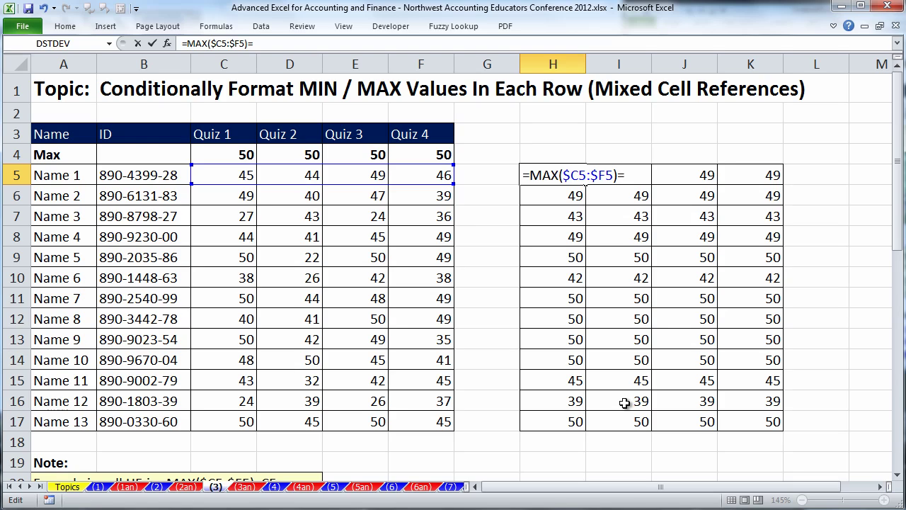
left_click(229, 175)
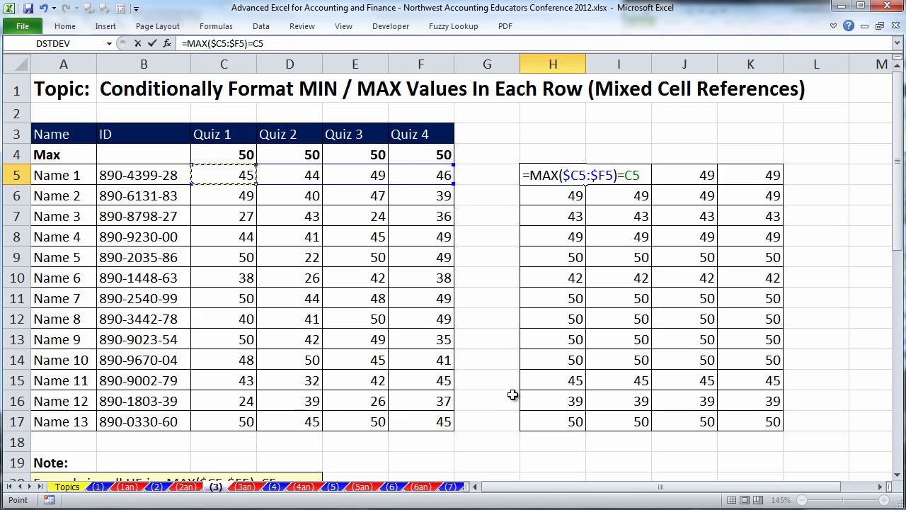
key("ctrl+Return")
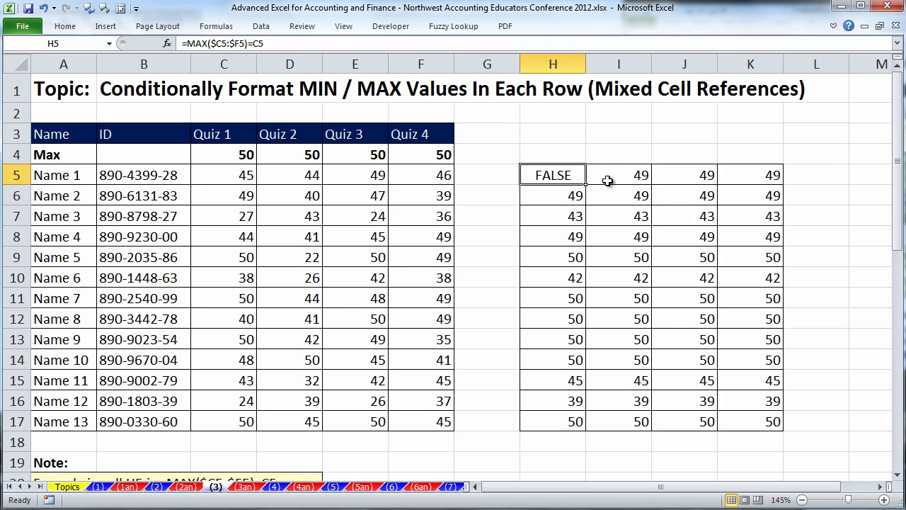
left_click_drag(586, 184, 776, 186)
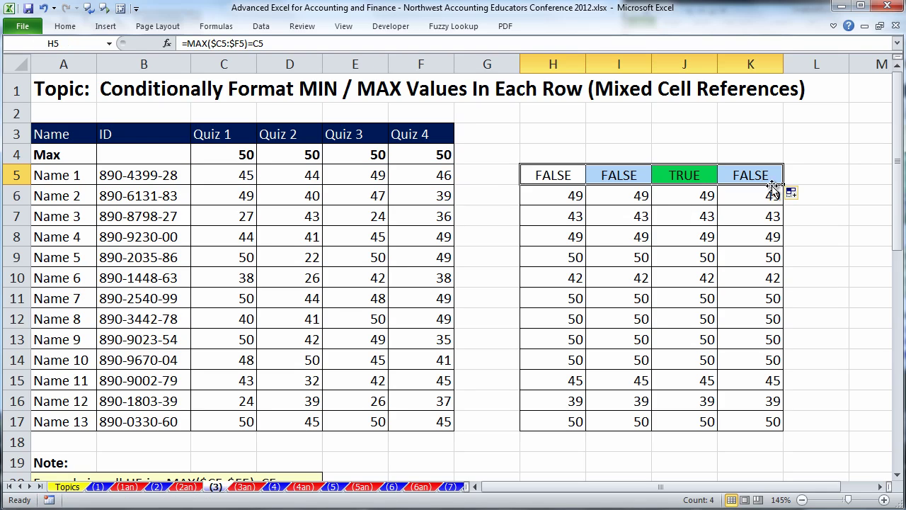
double_click(785, 185)
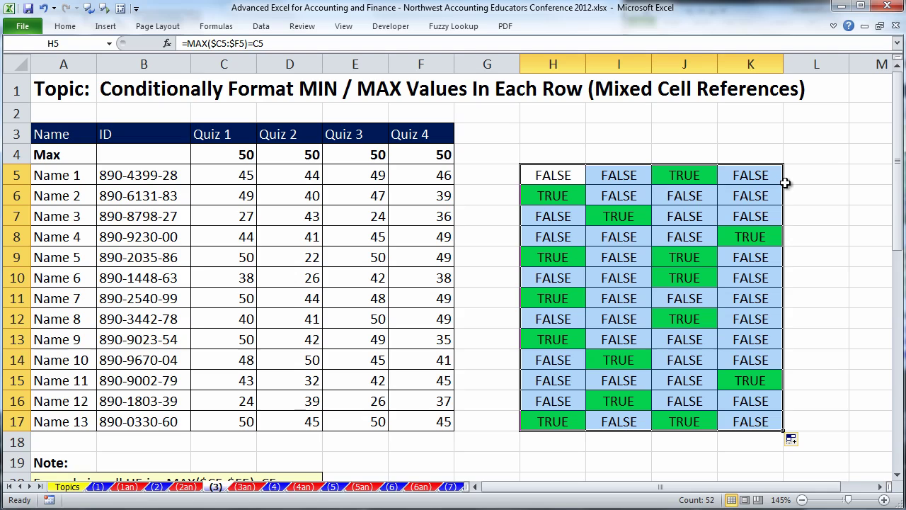
Step: Inspect which quiz scores the copied formula in J9 compares with its row's maximum
left_click(685, 255)
double_click(685, 255)
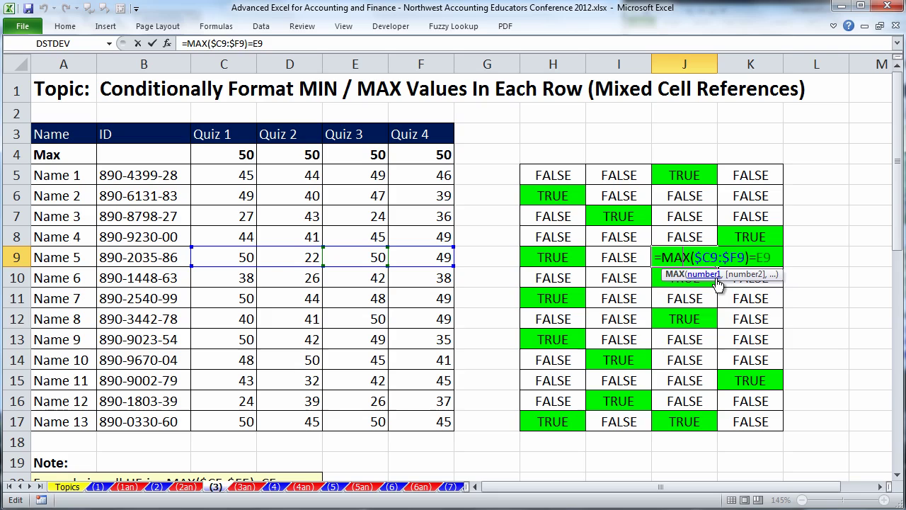
left_click(773, 260)
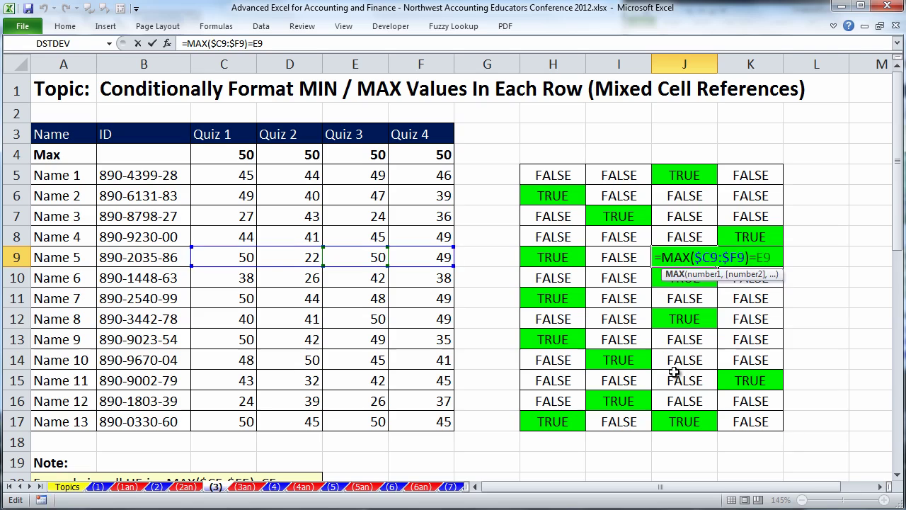
key("Return")
Step: Copy the formula text =MAX($C5:$F5)=C5 from cell H5, leaving the cell unedited
double_click(538, 174)
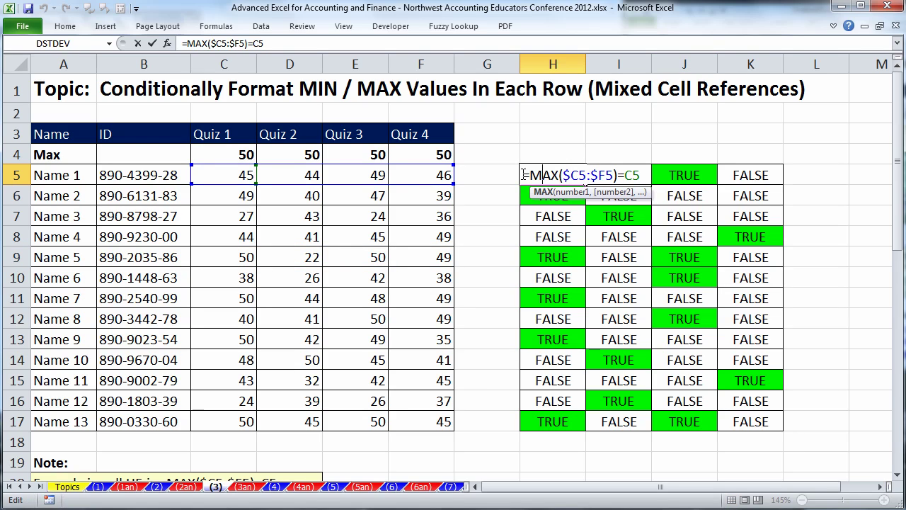
left_click_drag(524, 175, 671, 196)
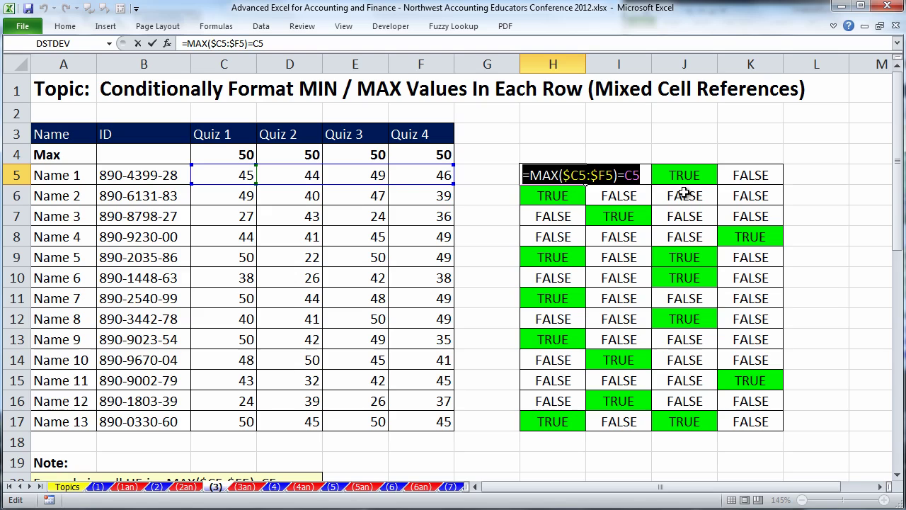
key("Escape")
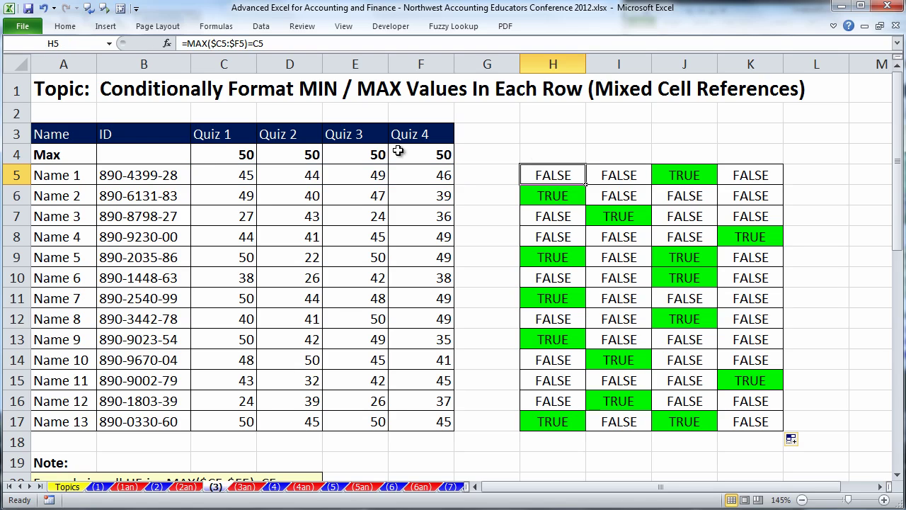
Step: Create a formula-based conditional formatting rule for C5:F17 and paste =MAX($C5:$F5)=C5 as its condition
left_click(232, 170)
left_click_drag(232, 170, 441, 414)
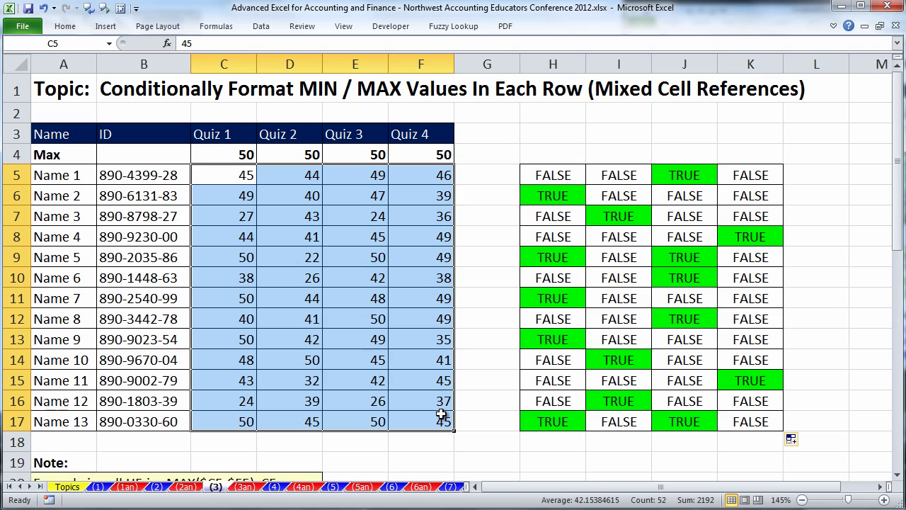
key("alt+o")
key("d")
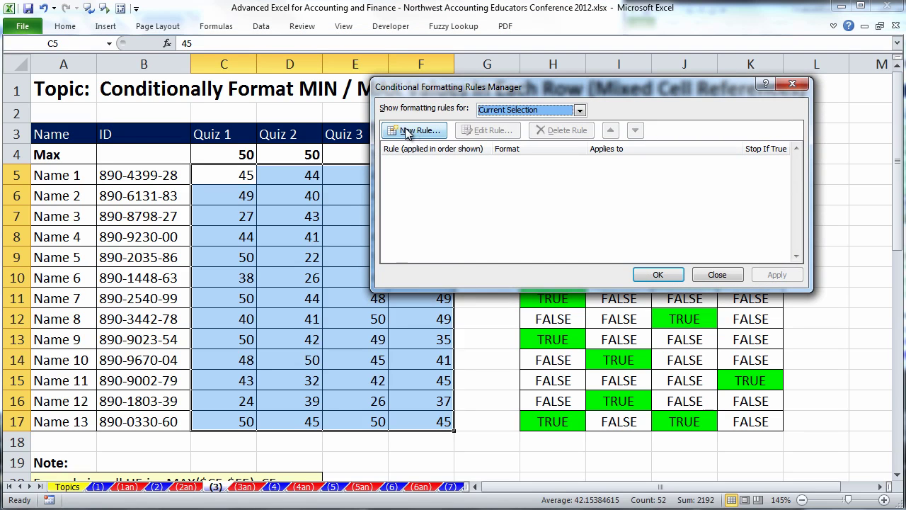
key("alt+n")
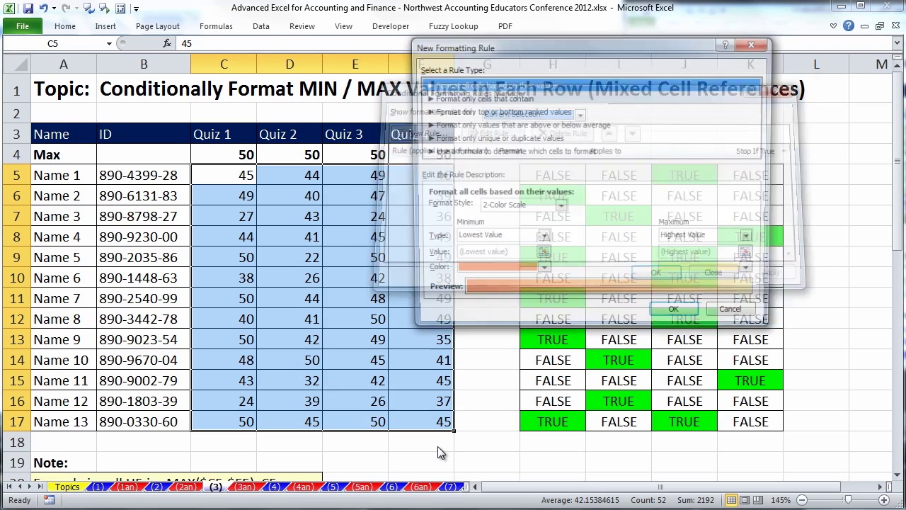
key("Down")
key("Down")
key("Down")
key("Down")
key("Down")
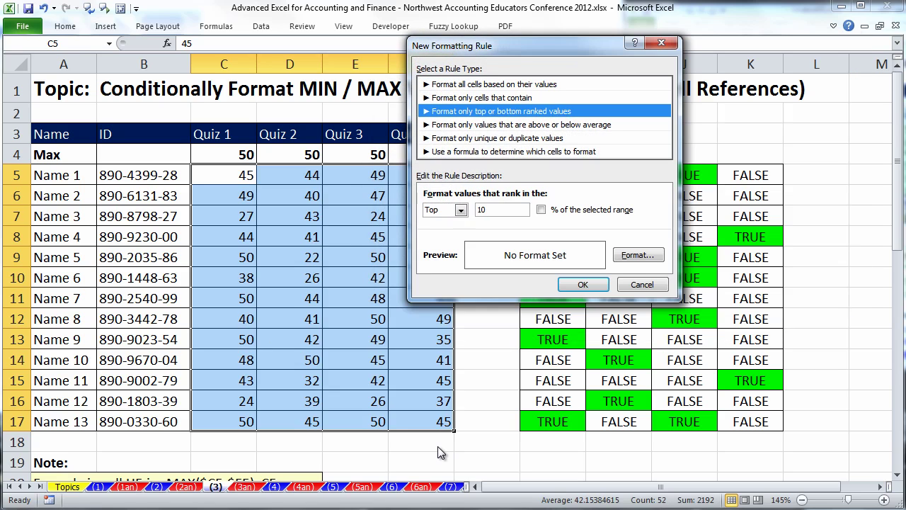
key("Tab")
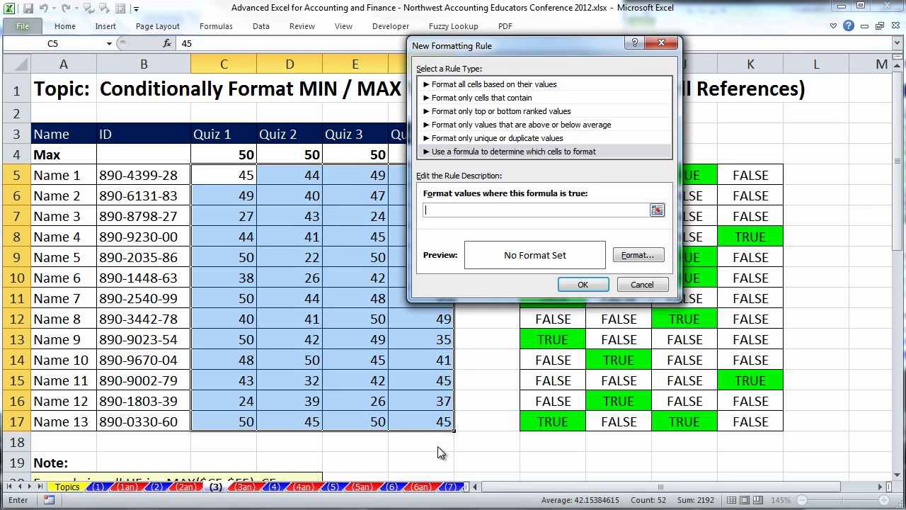
key("ctrl+v")
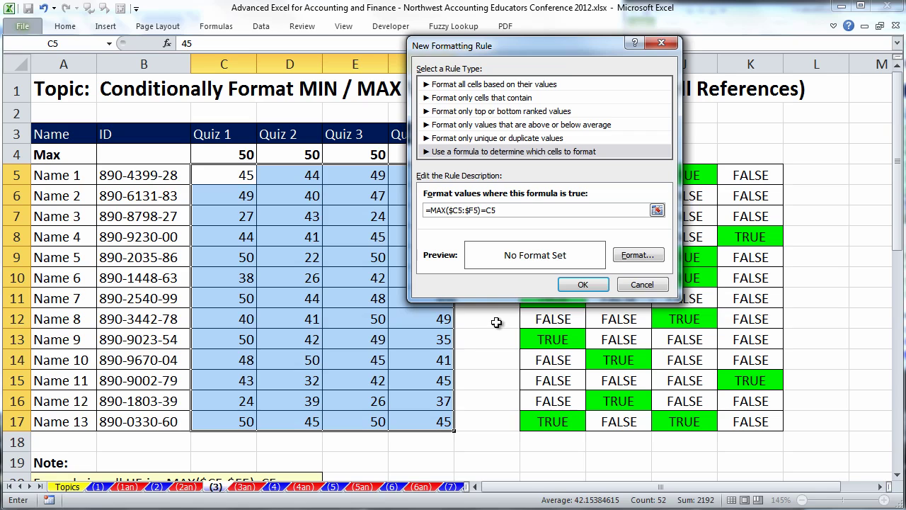
Step: Give the row-maximum rule a bright green fill and apply it to the quiz scores
left_click(630, 255)
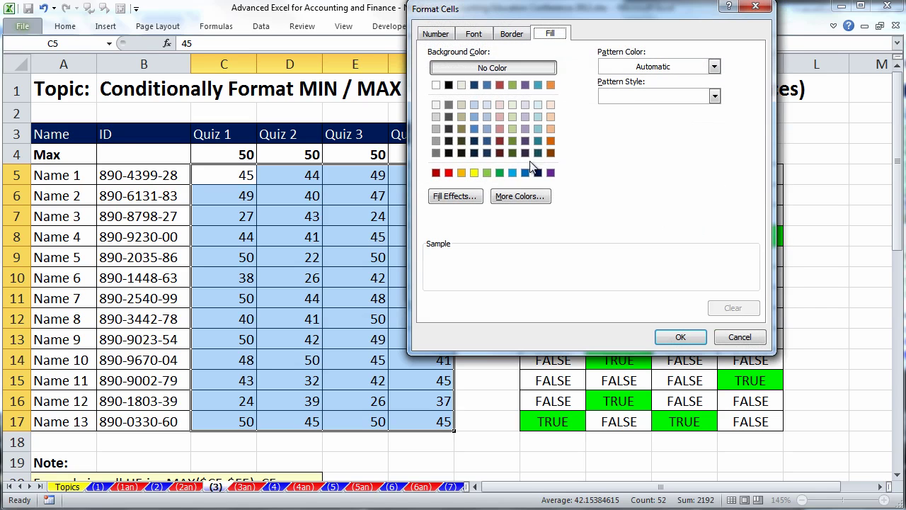
left_click(522, 196)
left_click(520, 158)
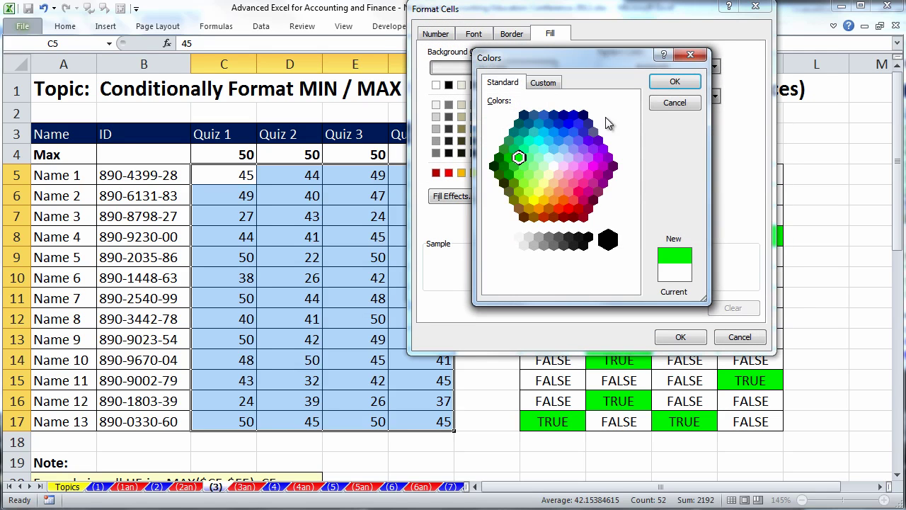
left_click(673, 83)
left_click(680, 338)
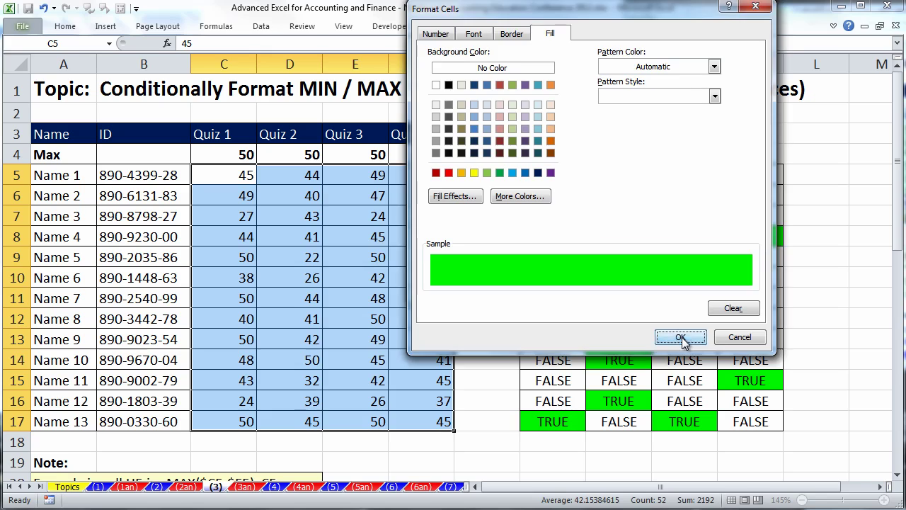
left_click(592, 288)
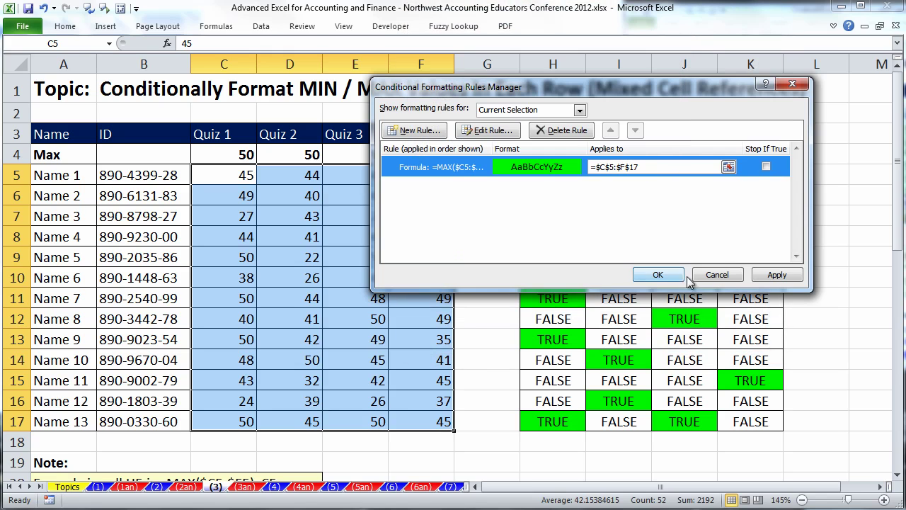
left_click(601, 216)
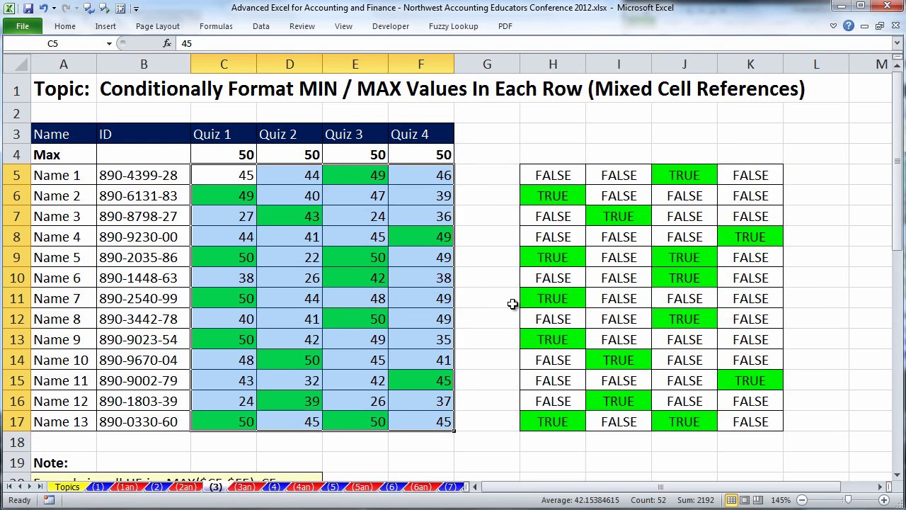
Step: Test the row-maximum formatting by changing the first record's Quiz 2 score in D5 to 50
left_click(301, 175)
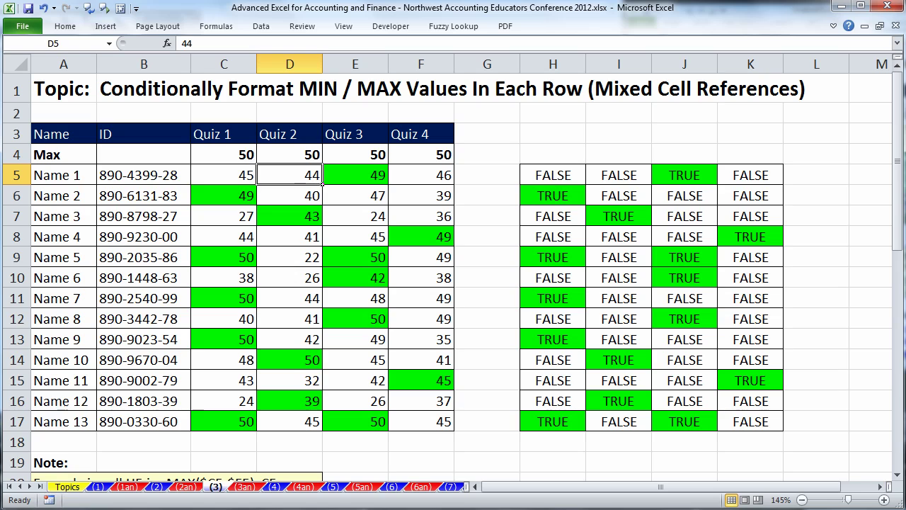
type("50")
key("ctrl+Return")
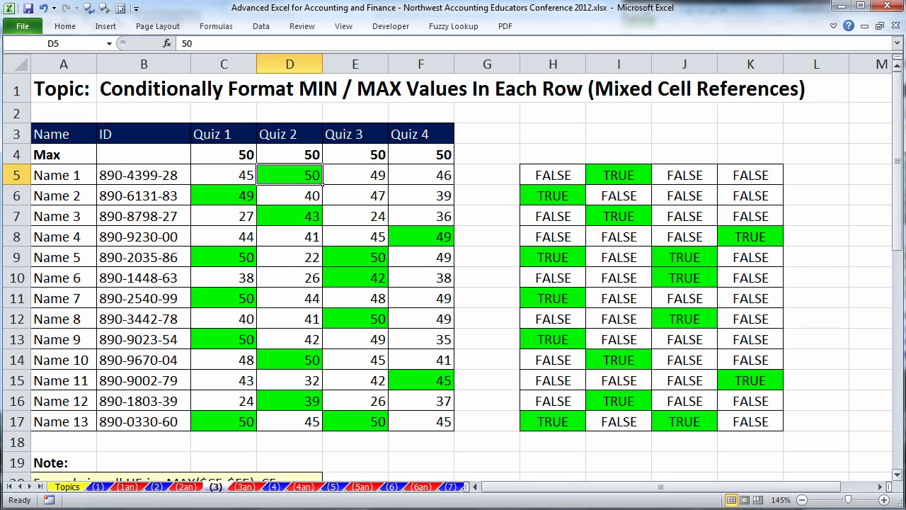
Step: Start a new conditional formatting rule for C24:F36 that uses a formula to determine which cells to format
scroll(674, 83, "down", 6)
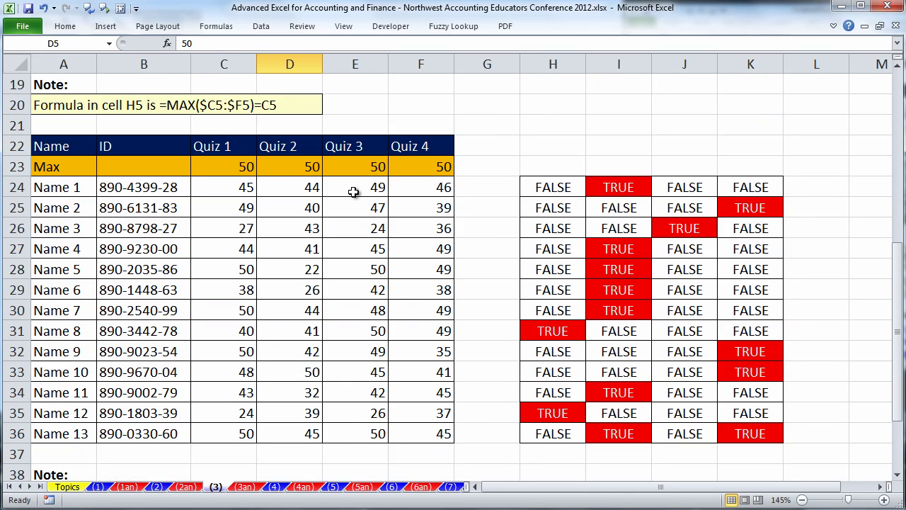
left_click_drag(228, 187, 418, 433)
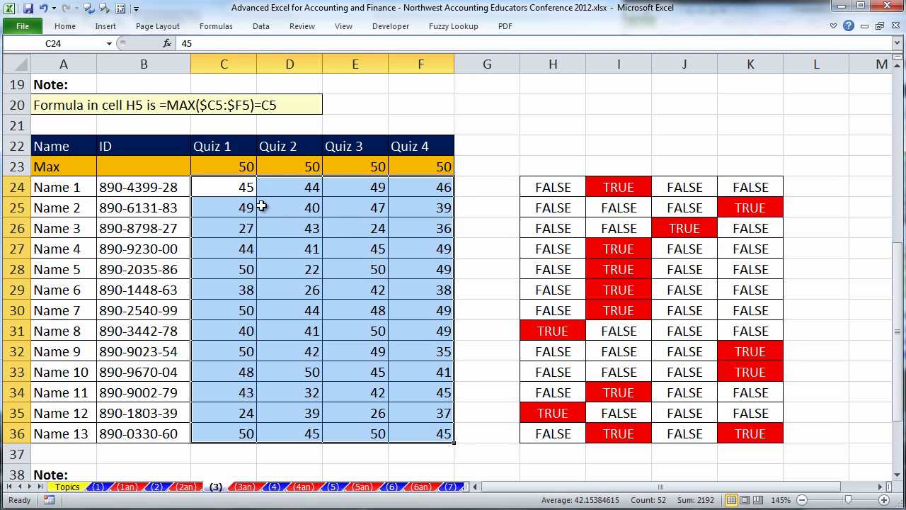
key("alt+h")
key("l")
key("r")
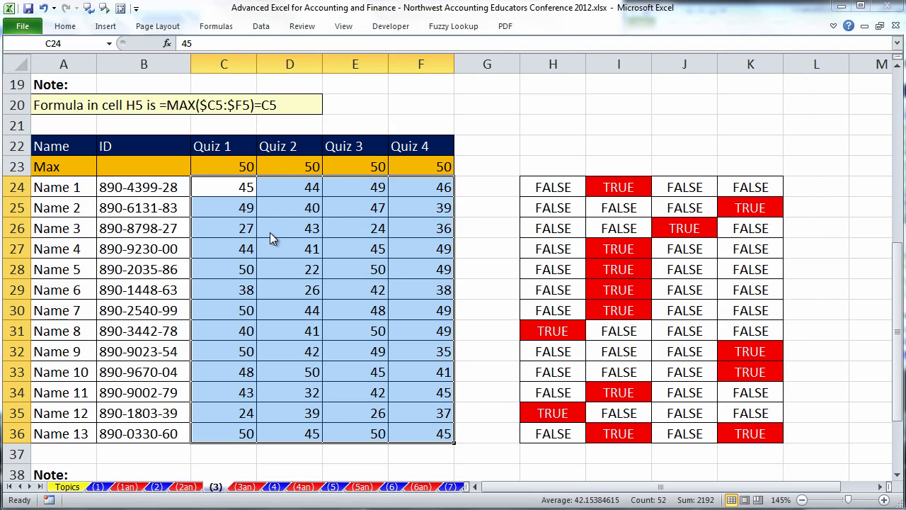
key("alt+n")
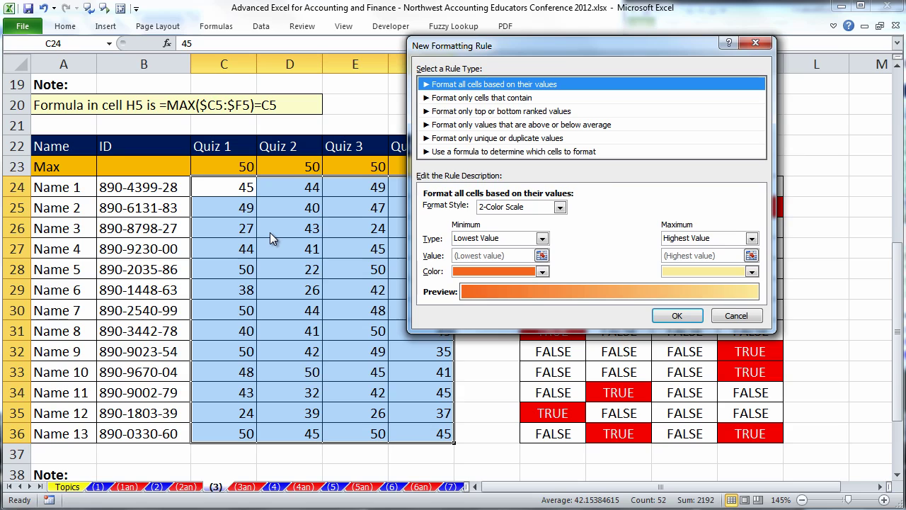
key("Down")
key("Down")
key("Down")
key("Down")
key("Down")
key("Tab")
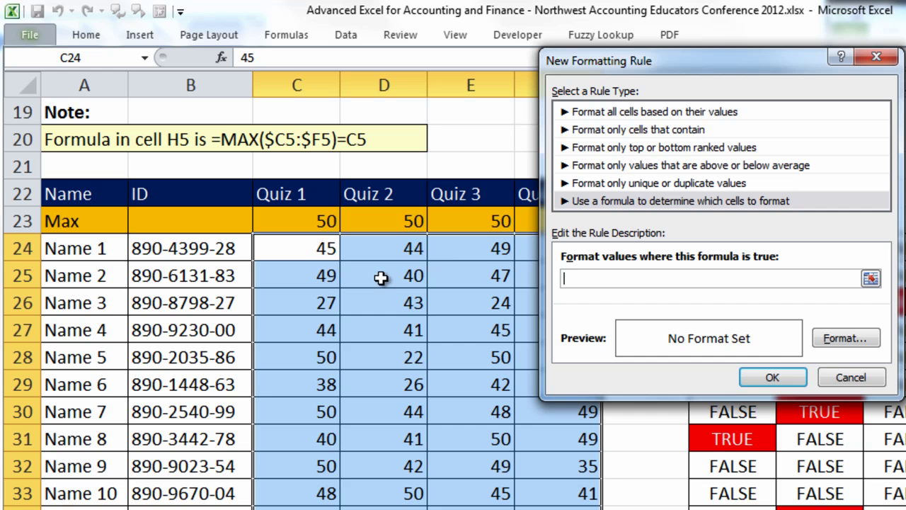
Step: Enter =C24=min($C24:$F24) as the rule's condition, with C24 fully relative and the range's columns locked
left_click(311, 249)
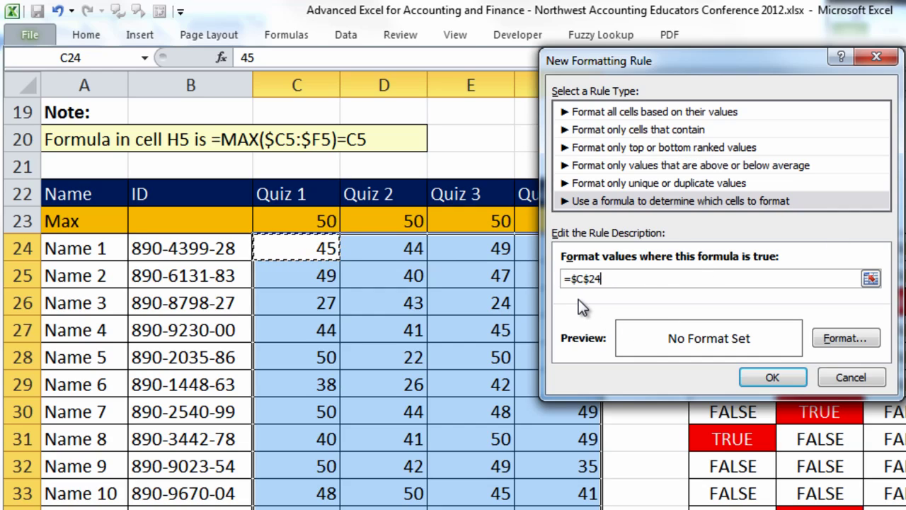
key("F4")
key("F4")
key("F4")
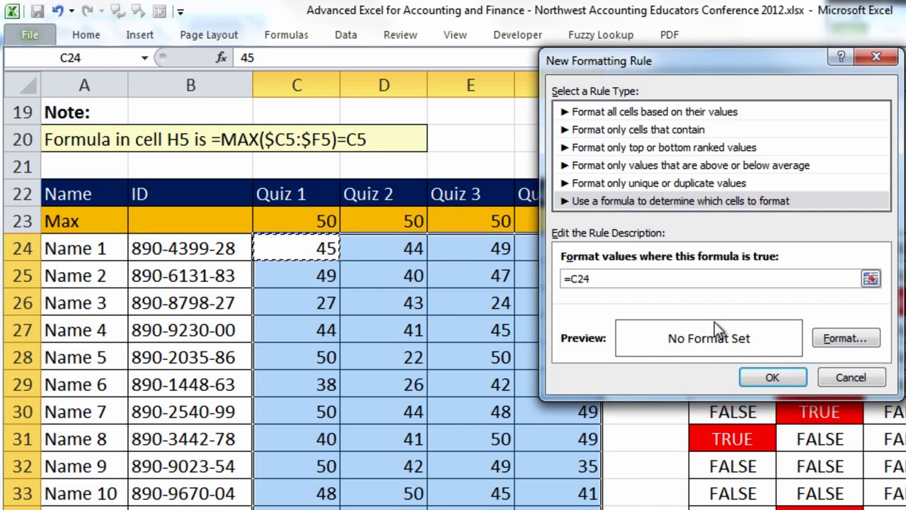
type("=min(")
left_click_drag(311, 249, 534, 248)
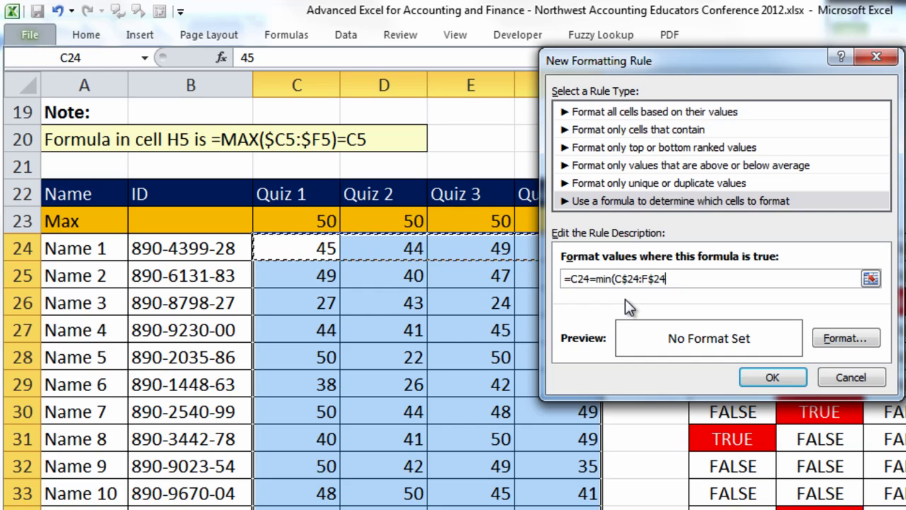
key("F4")
key("F4")
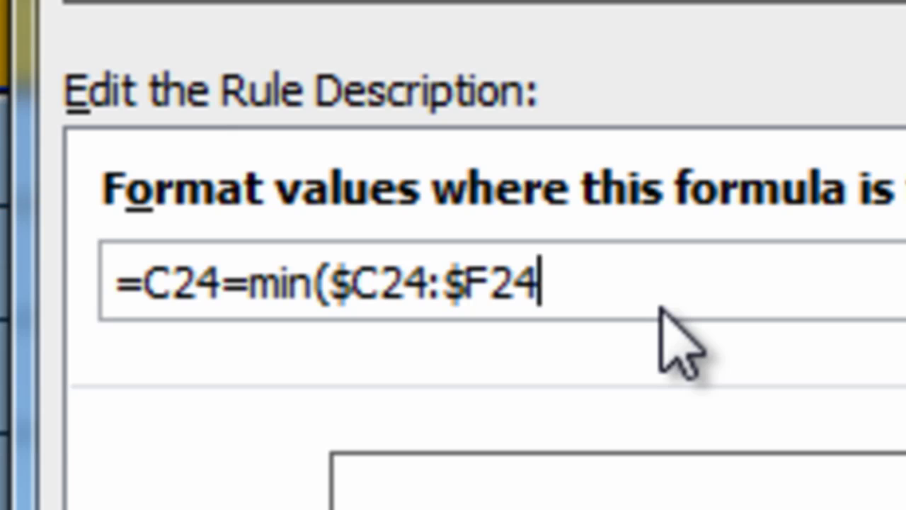
type(")")
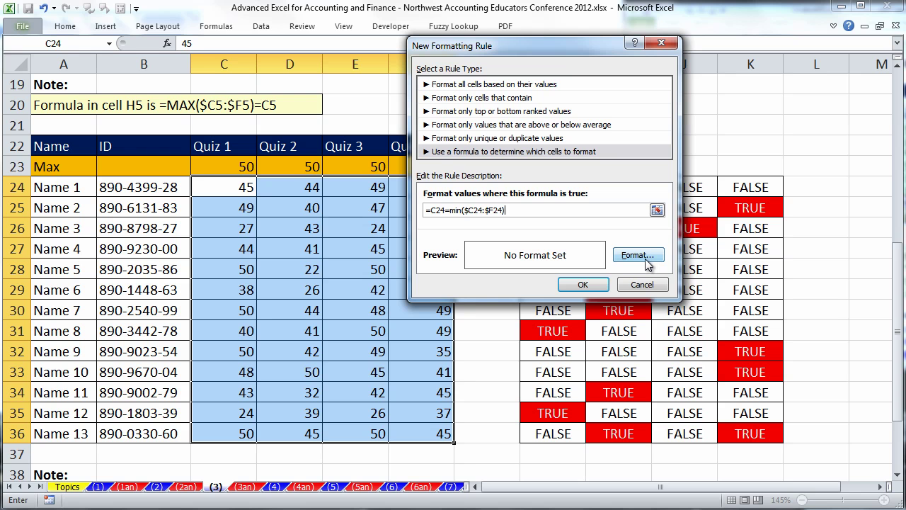
Step: Give the row-minimum rule a red fill with white font and apply it to the quiz scores in C24:F36
left_click(630, 257)
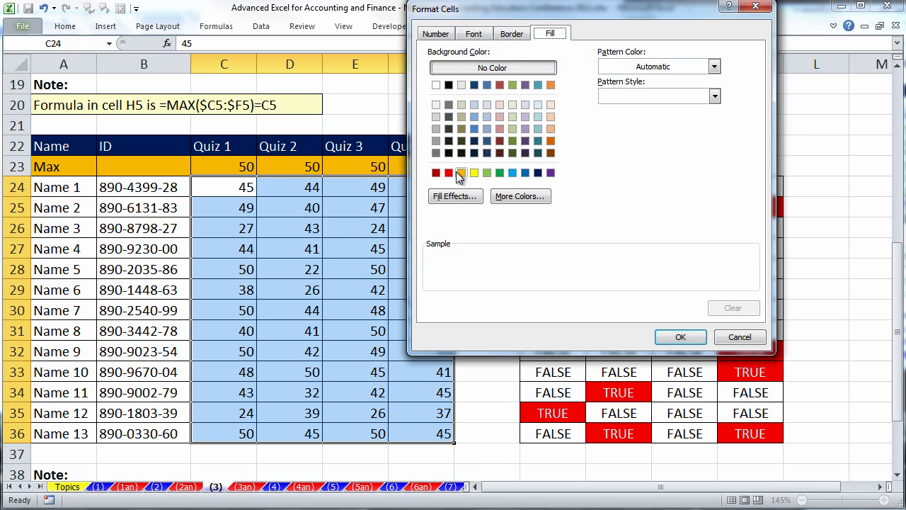
left_click(448, 173)
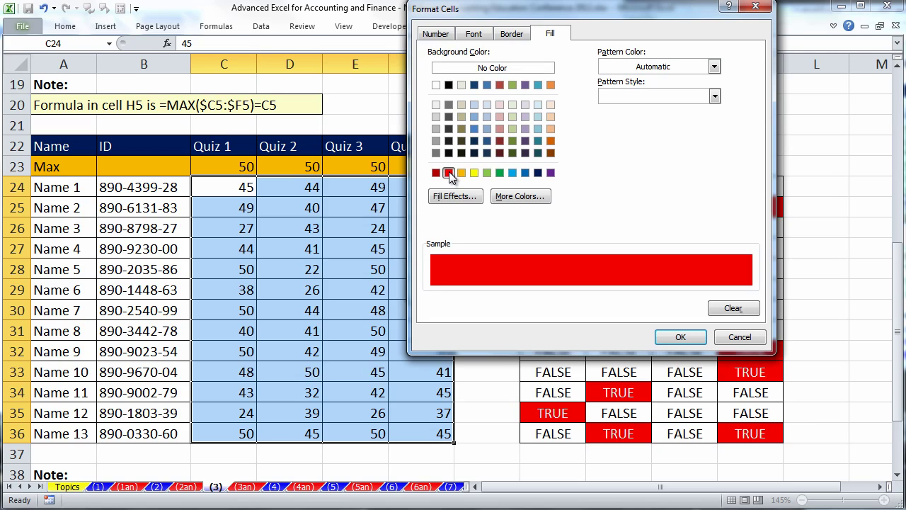
left_click(479, 37)
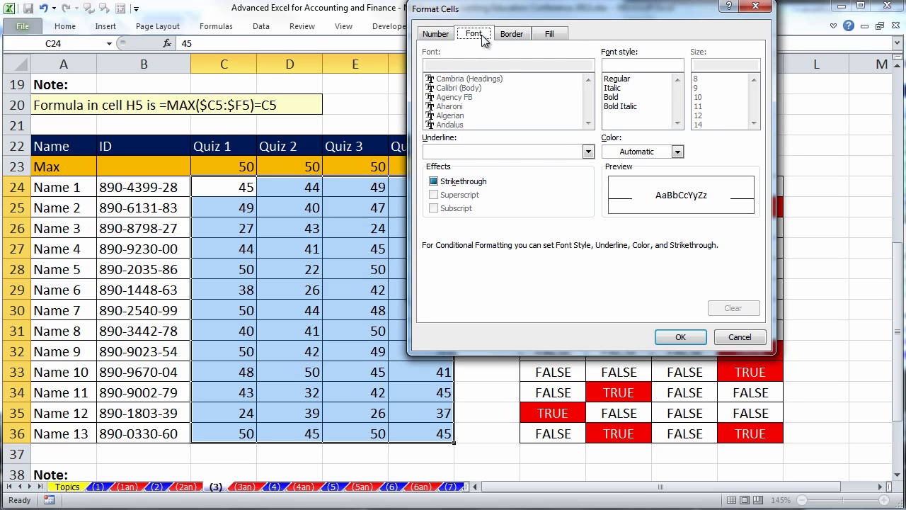
left_click(616, 153)
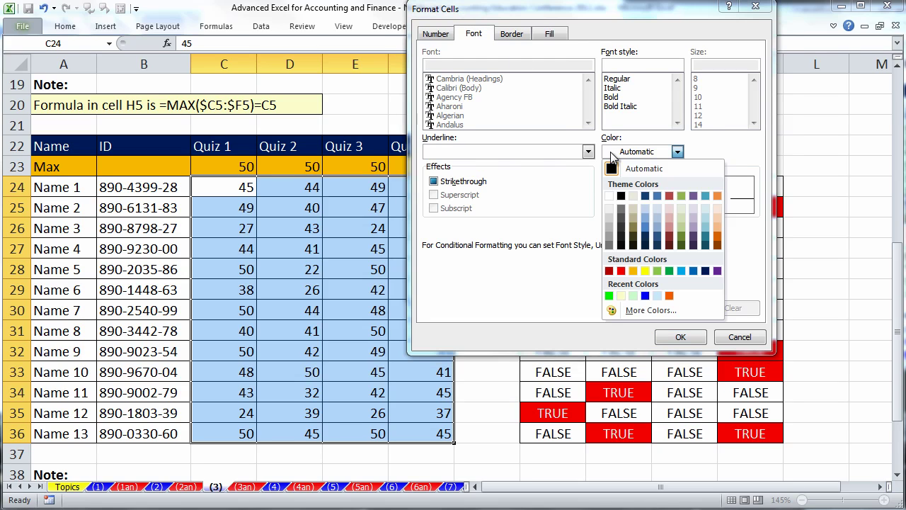
left_click(609, 197)
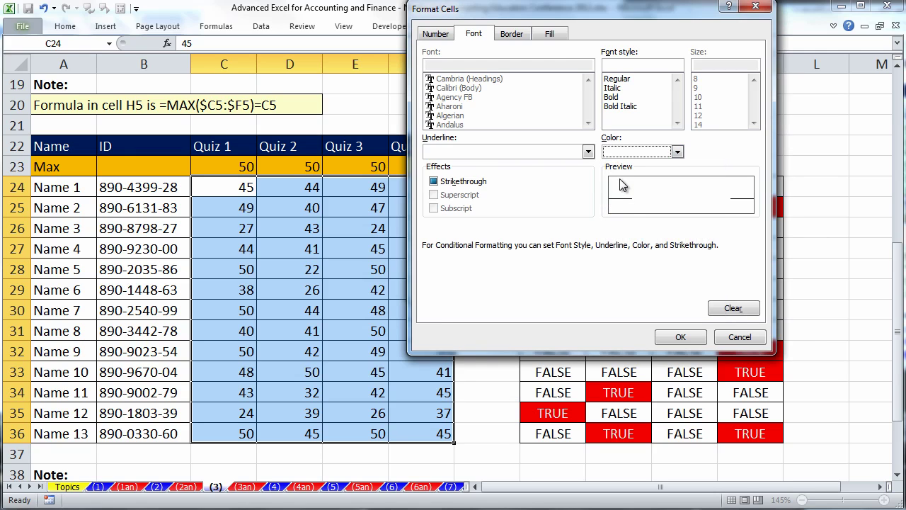
left_click(680, 337)
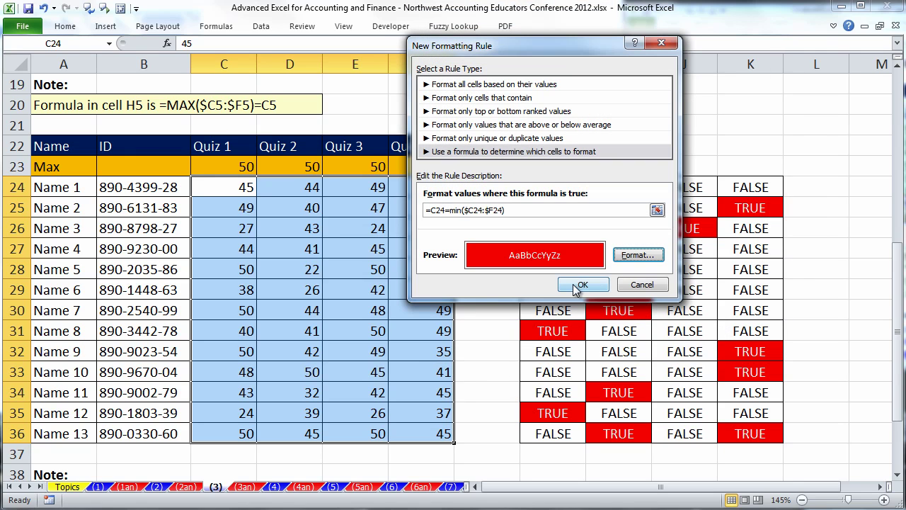
left_click(582, 284)
left_click(651, 275)
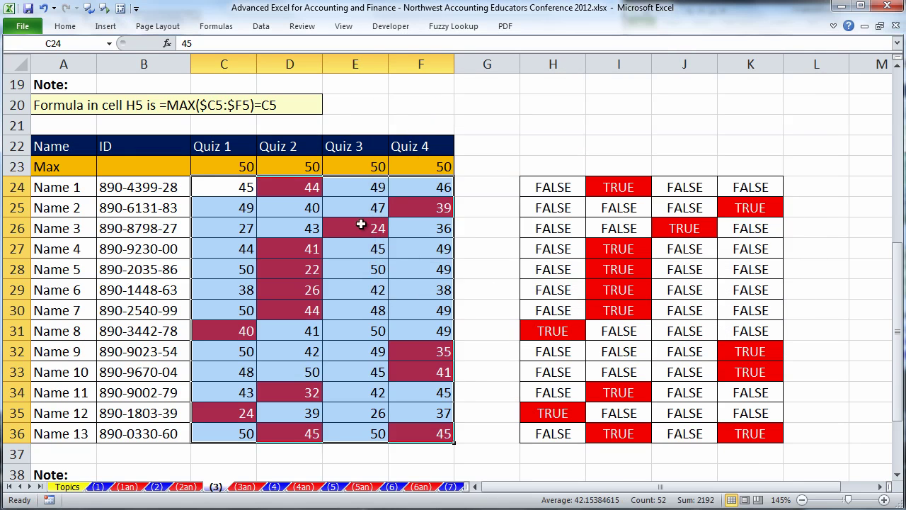
Step: Test the row-minimum formatting by changing the first record's Quiz 3 score in E24 to 12
left_click(373, 186)
type("12")
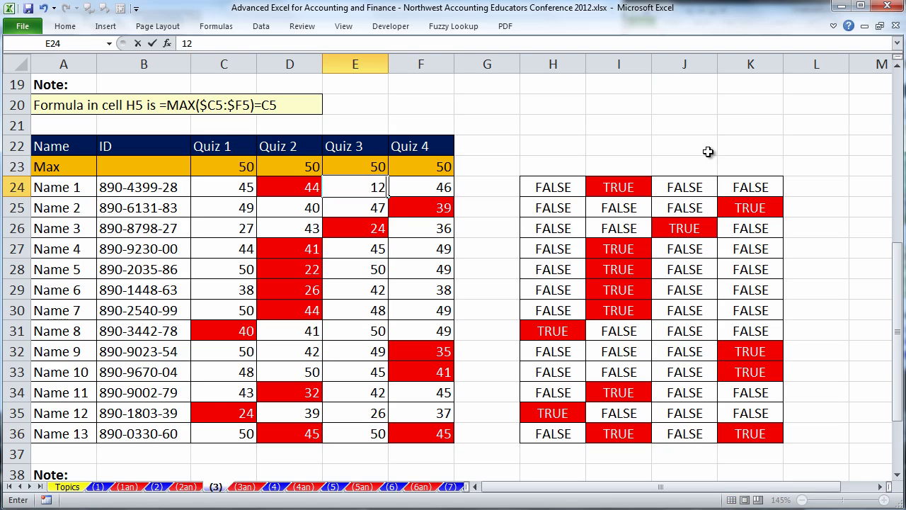
key("Return")
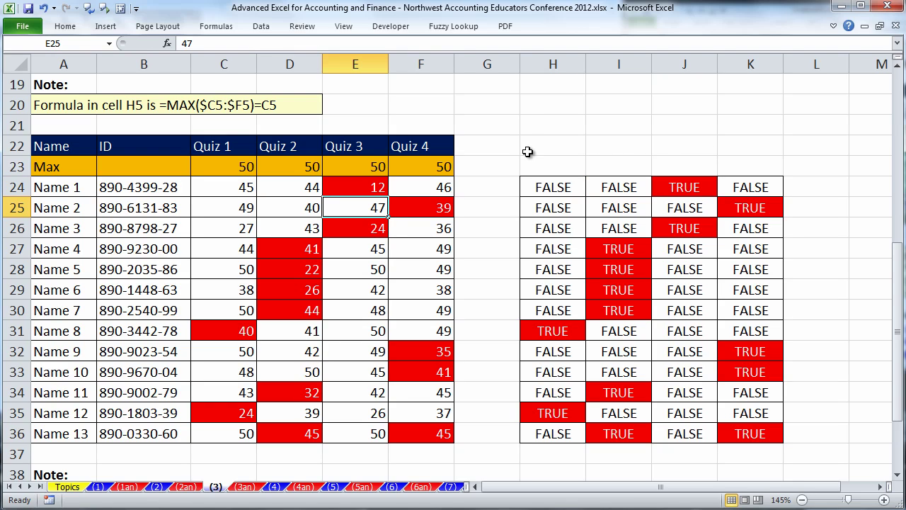
Step: Switch to sheet (4), which covers the SUMPRODUCT function for calculating expected value
scroll(517, 155, "down", 1)
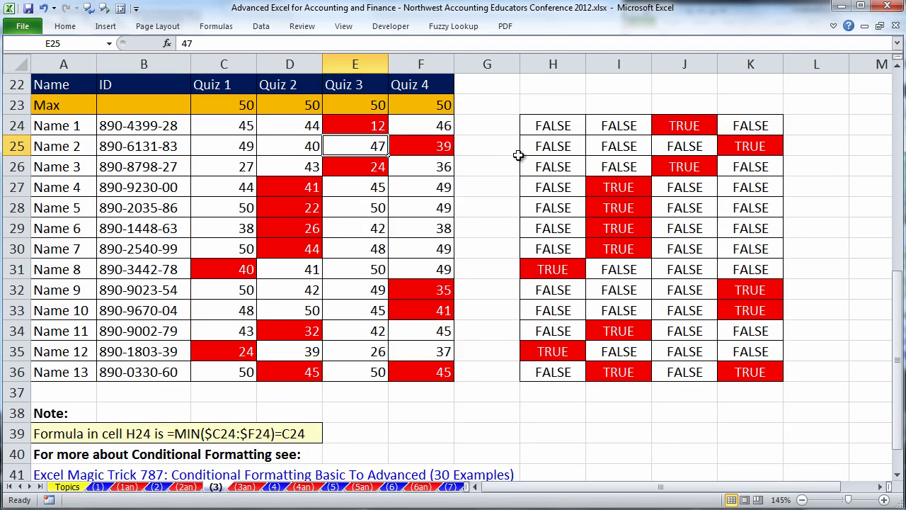
scroll(518, 155, "down", 1)
scroll(519, 154, "up", 1)
left_click(274, 486)
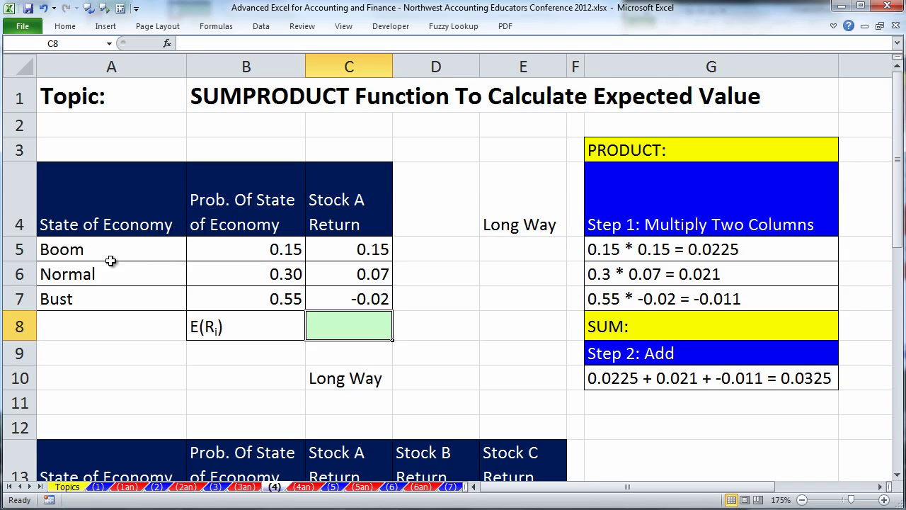
Step: Review the state-of-economy probabilities in B5:B7, the Stock A returns in C5:C7 and the expected return cell C8
left_click(249, 254)
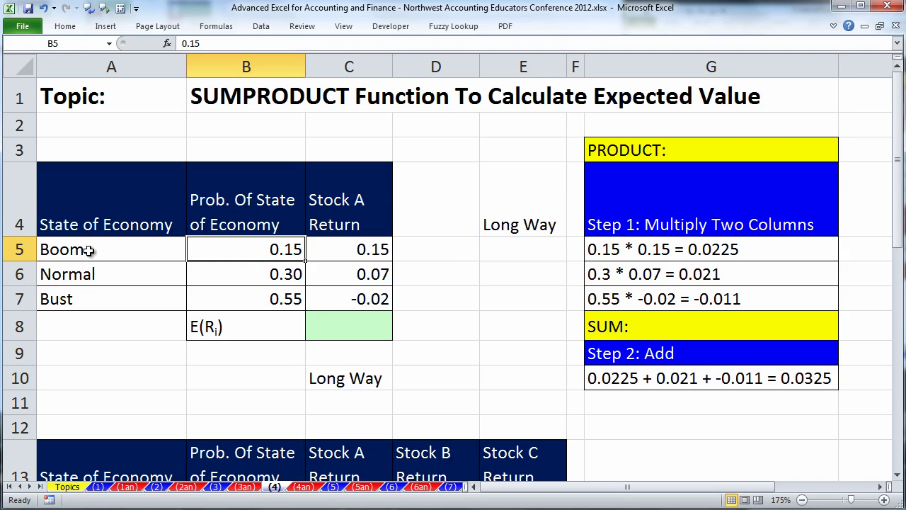
left_click(254, 278)
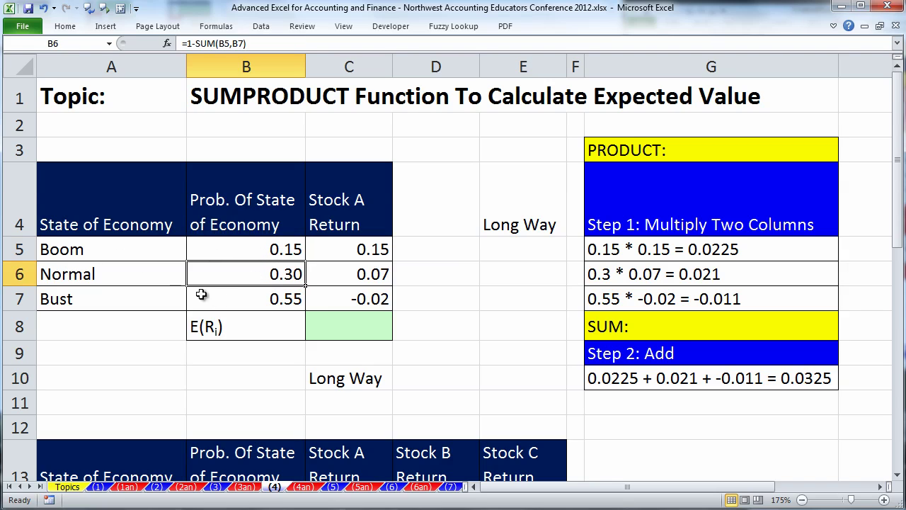
left_click(279, 303)
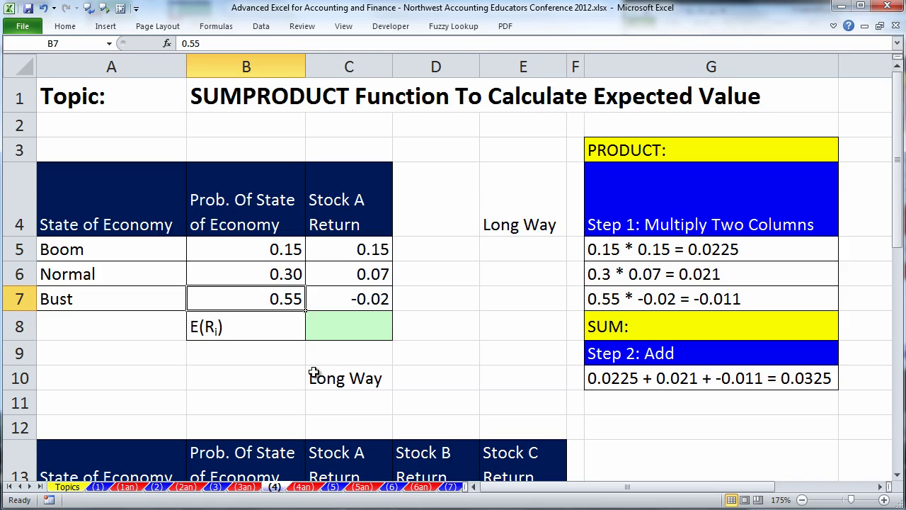
left_click(368, 250)
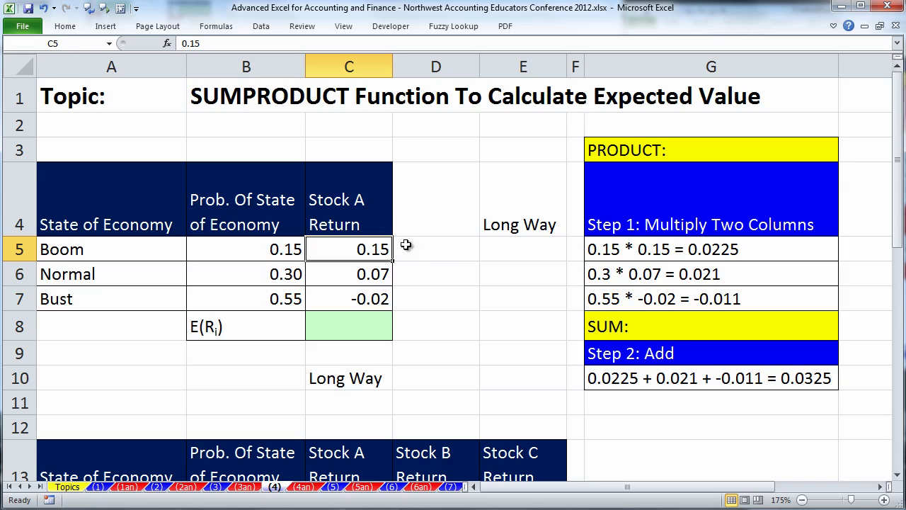
left_click(379, 273)
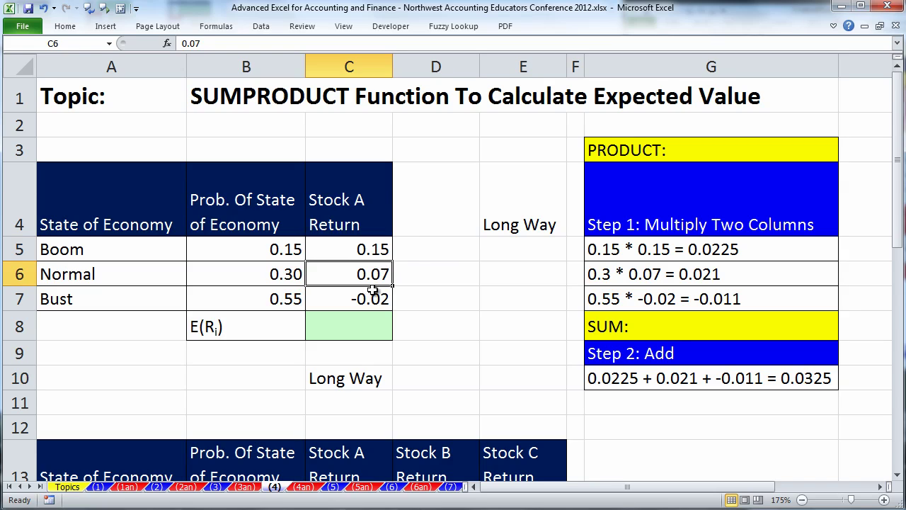
left_click(368, 300)
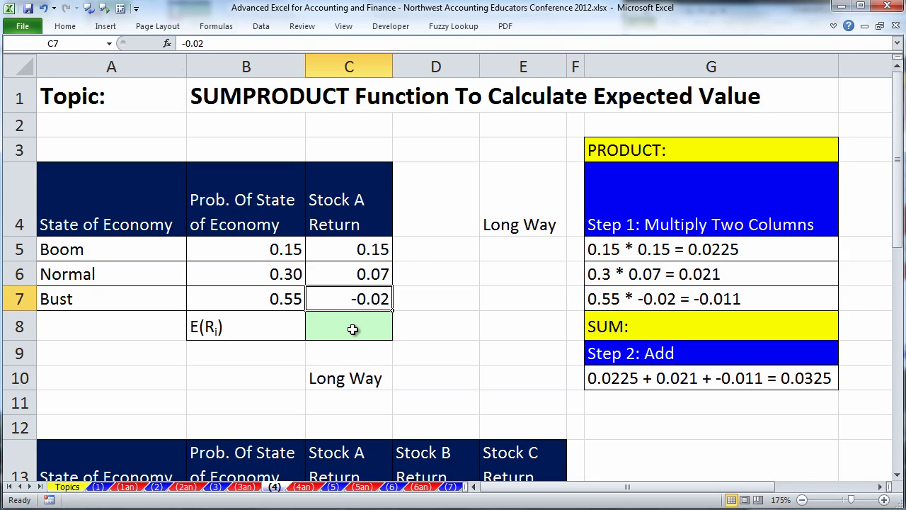
left_click(353, 330)
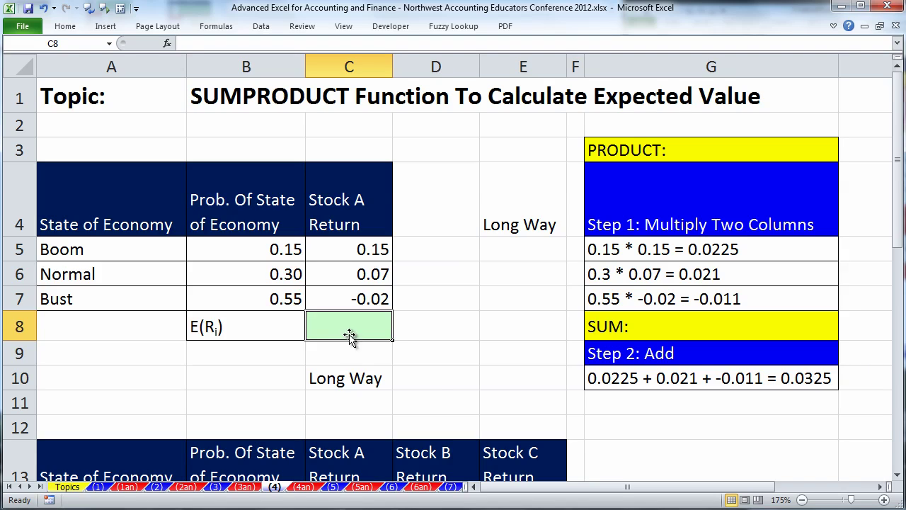
Step: Calculate Stock A's expected return the long way in D10 with the formula =C5*B5+C6*B6+C7*B7
left_click(436, 378)
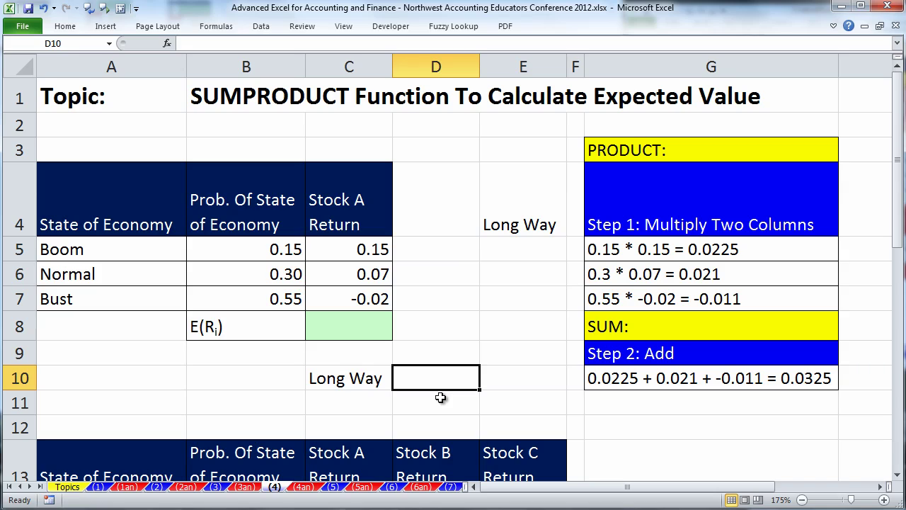
type("=")
left_click(360, 249)
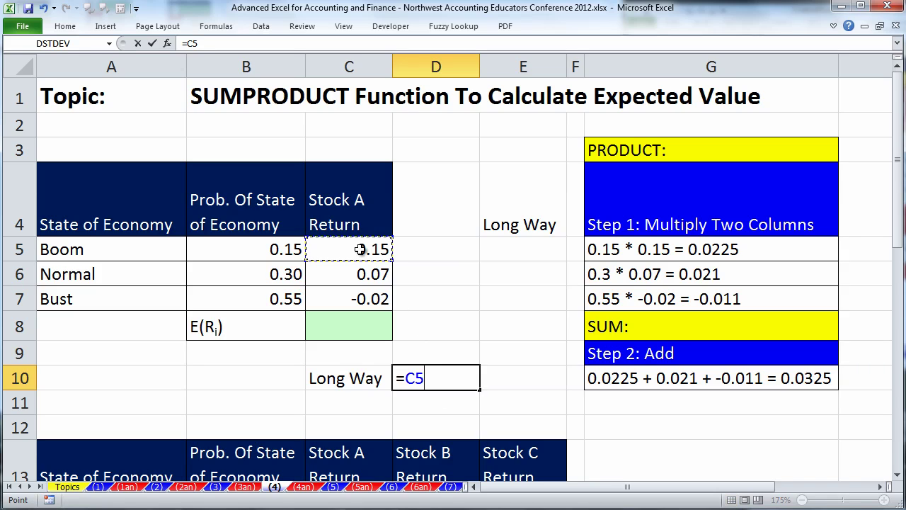
type("*")
left_click(279, 252)
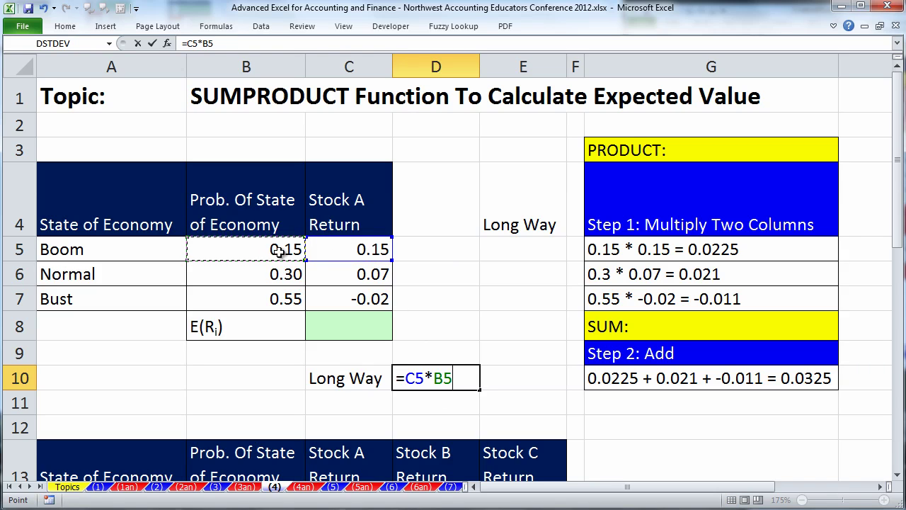
type("+")
left_click(364, 273)
type("*")
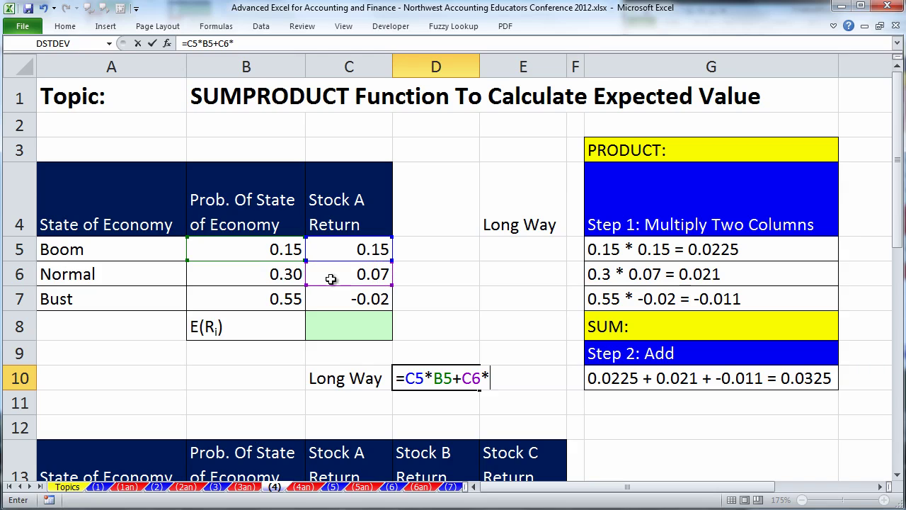
left_click(280, 276)
type("+")
left_click(371, 300)
type("*")
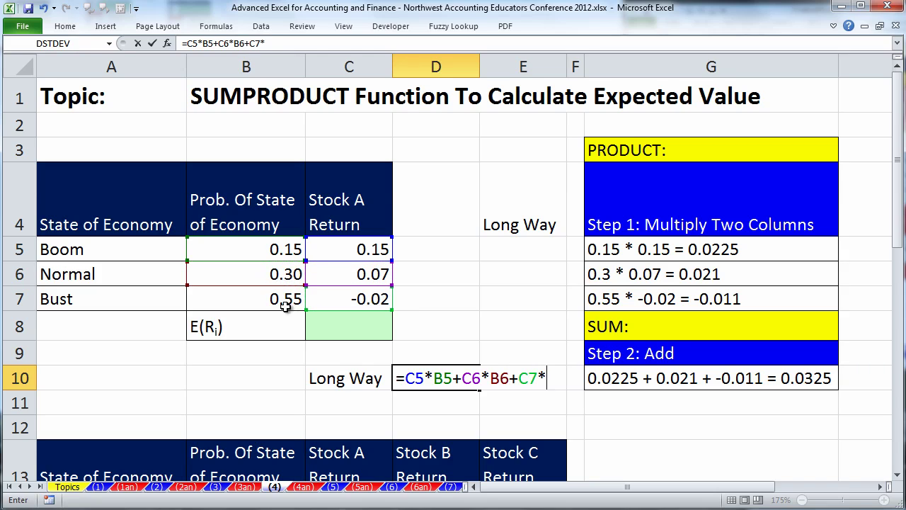
left_click(286, 305)
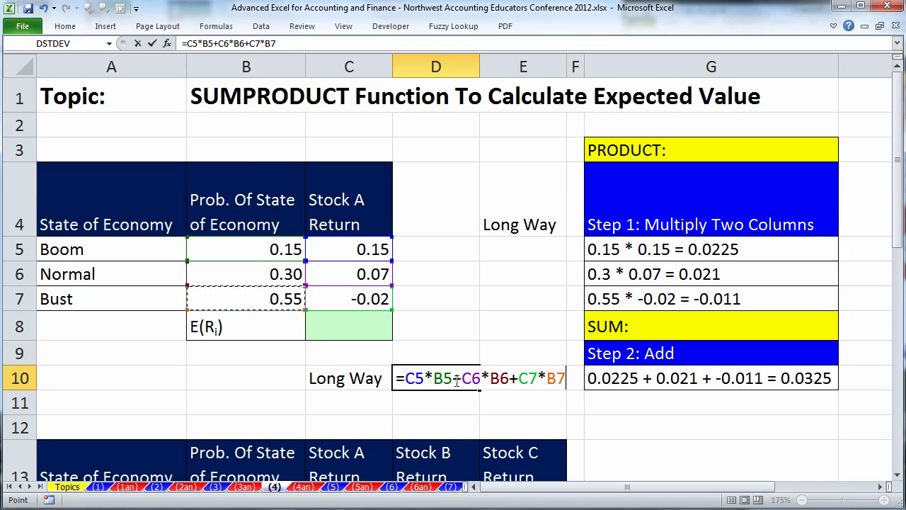
key("ctrl+Return")
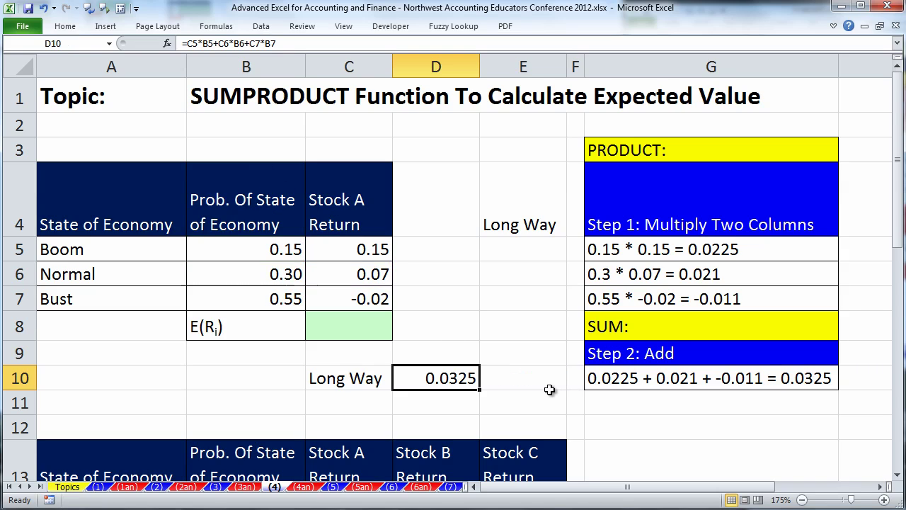
Step: Enter =B5*C5 in E5 under Long Way and copy the formula down through E7
left_click(501, 253)
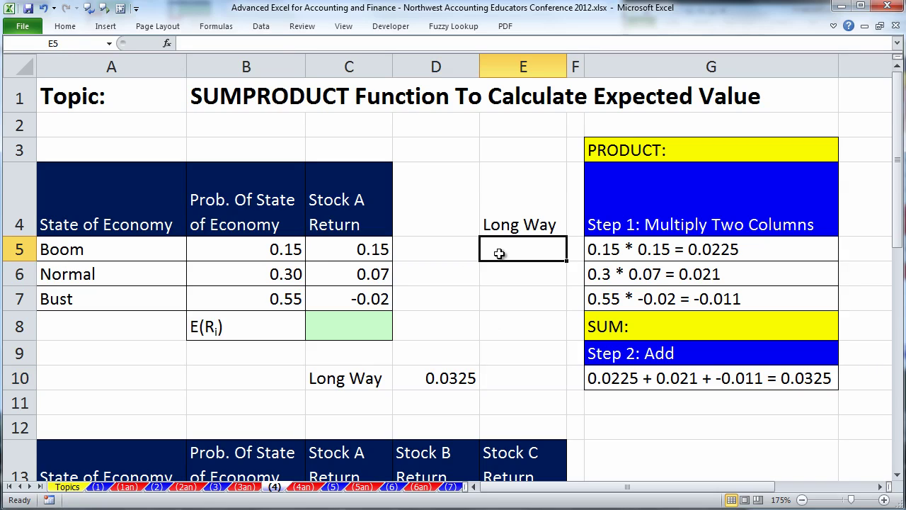
type("=")
left_click(267, 249)
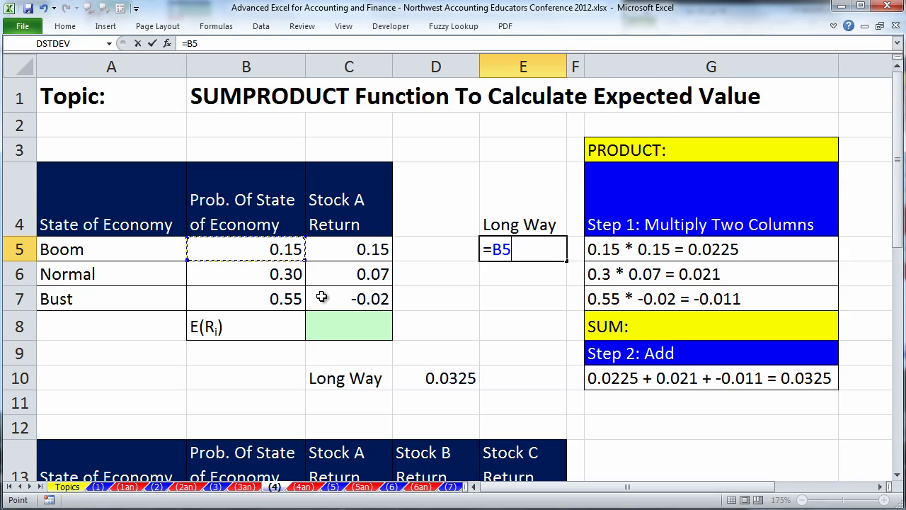
type("*")
left_click(364, 255)
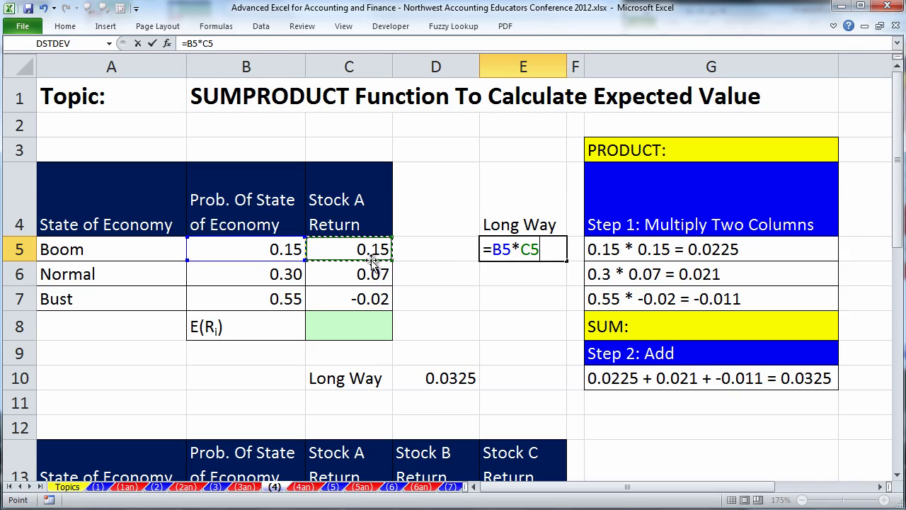
key("ctrl+Return")
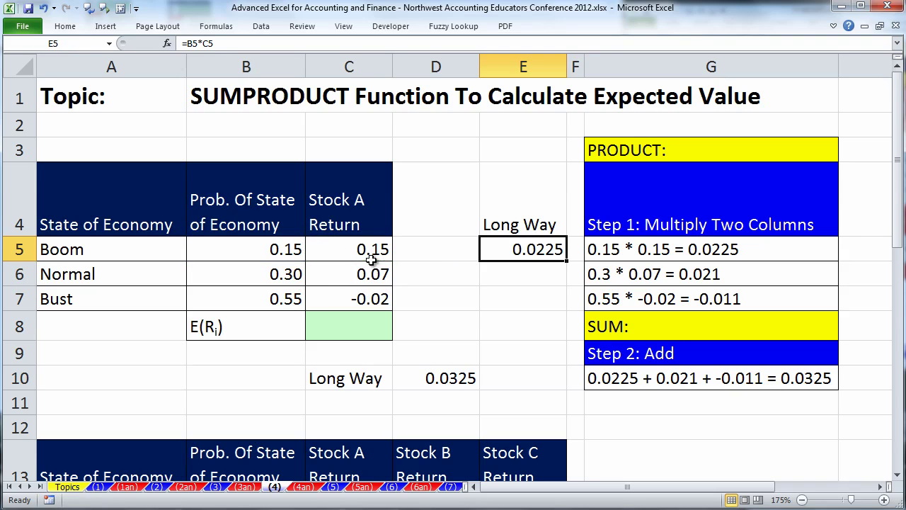
left_click_drag(568, 262, 566, 300)
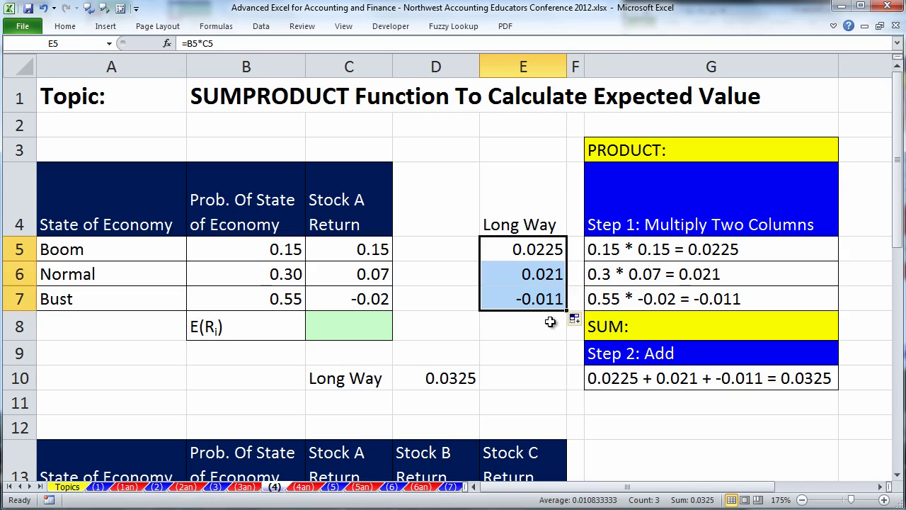
Step: Total the long-way products in E8 with =SUM(E5:E7)
left_click(550, 328)
key("alt+equal")
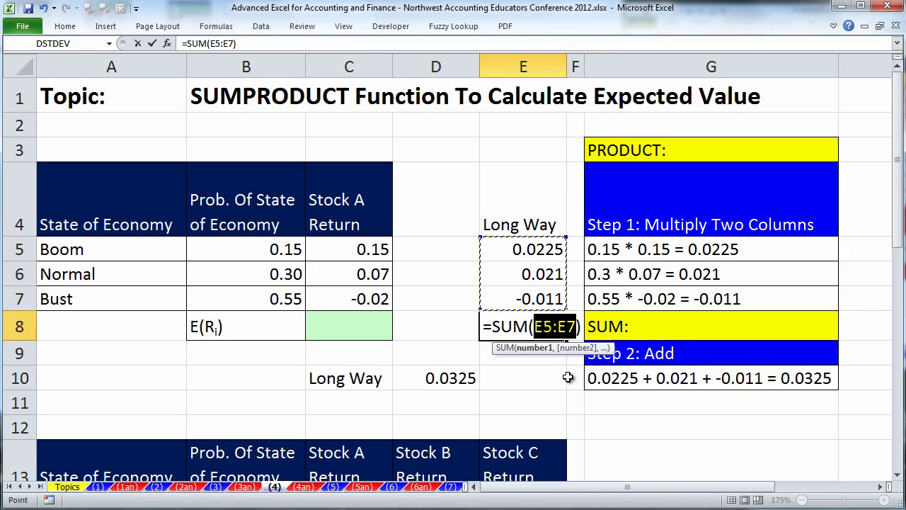
key("Return")
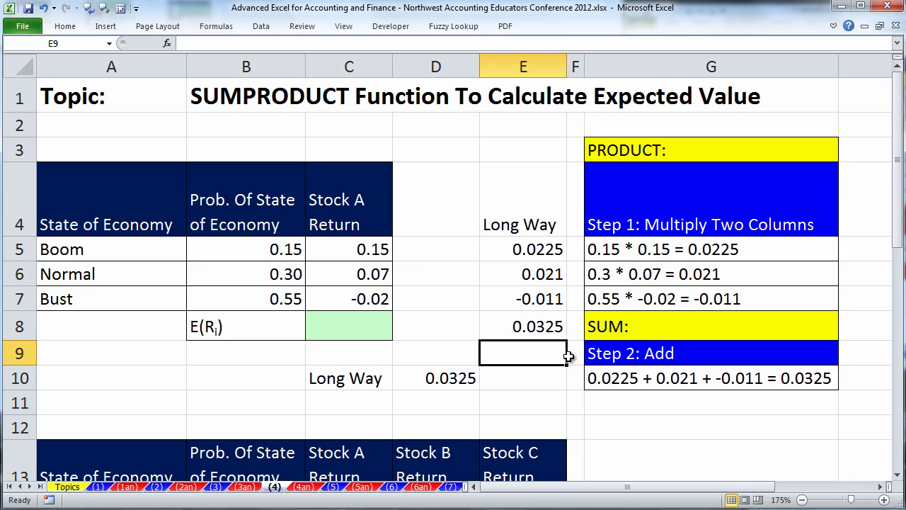
Step: Check the cell references in the long-way product formulas E5:E7 and in the single-cell formula in D10
double_click(541, 246)
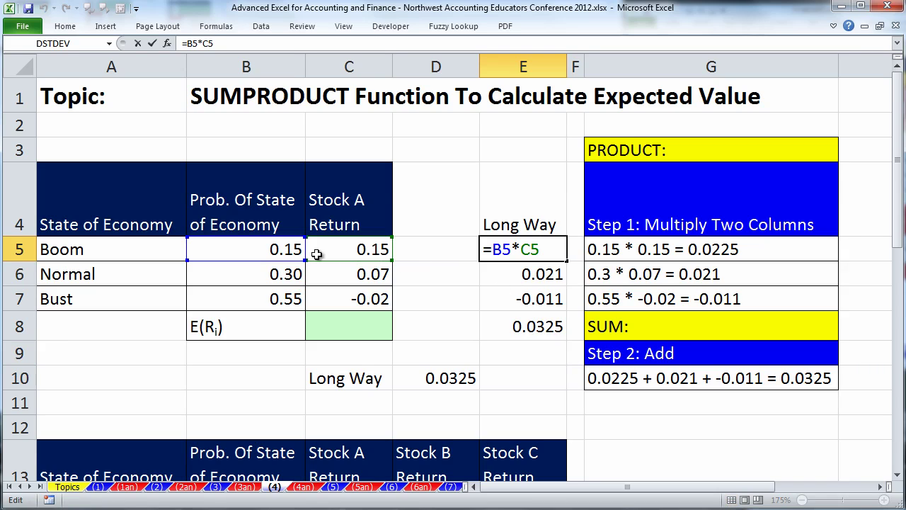
key("Return")
key("F2")
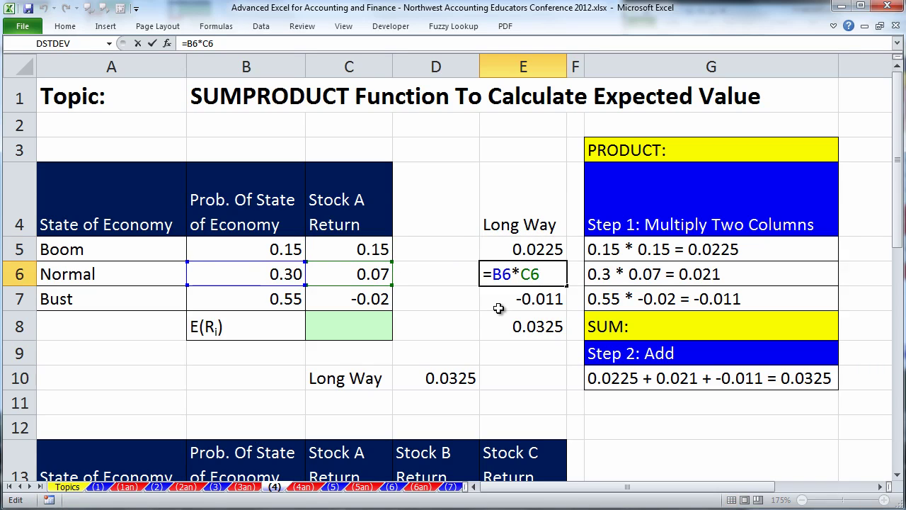
key("Return")
key("F2")
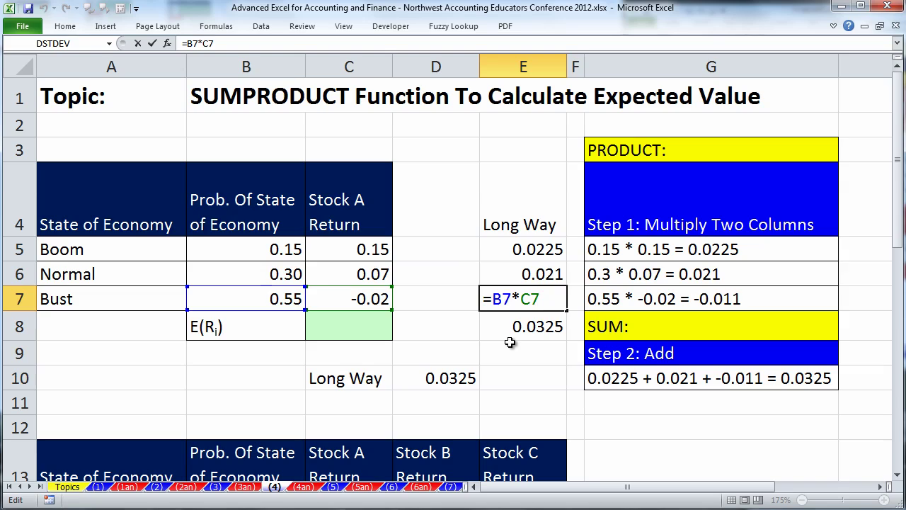
key("Return")
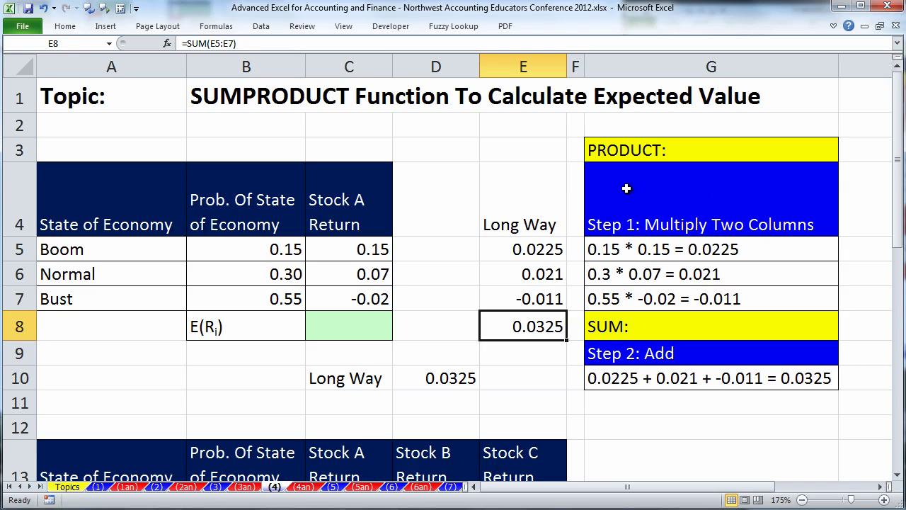
double_click(457, 386)
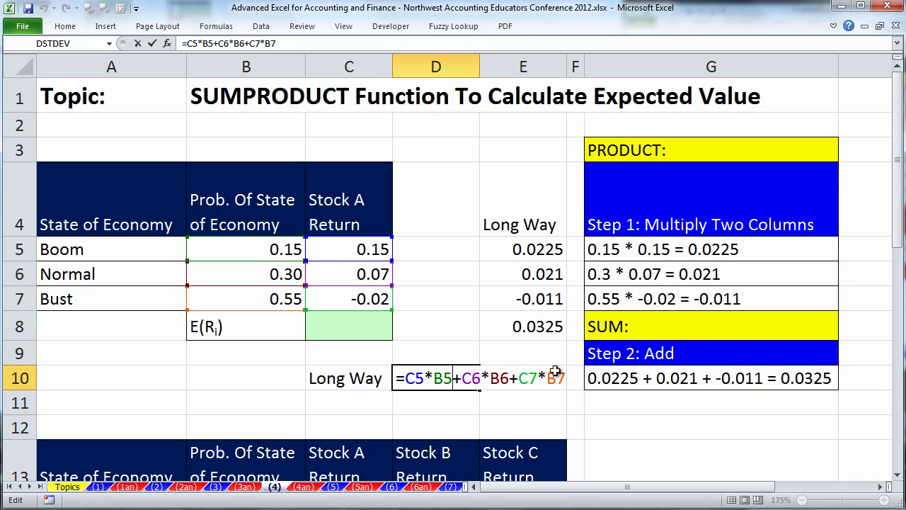
key("ctrl+Return")
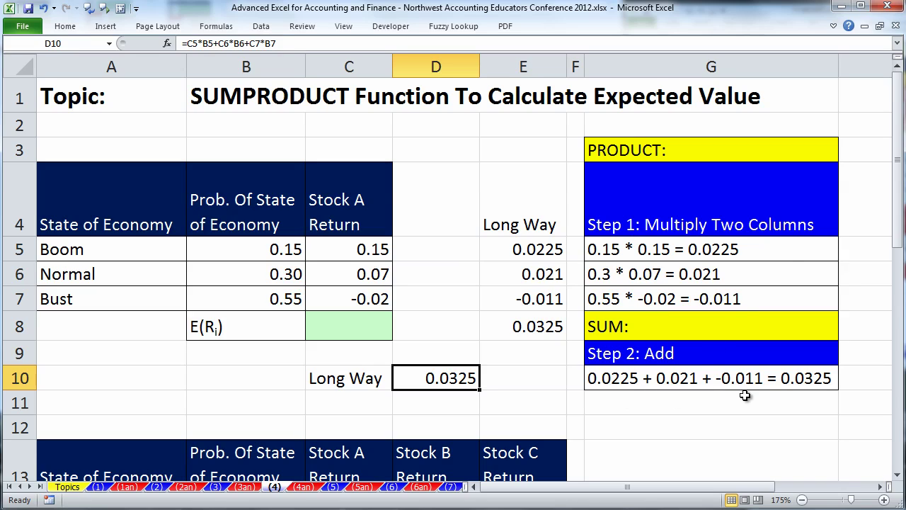
Step: Calculate Stock A's expected return in C8 with =SUMPRODUCT(B5:B7,C5:C7)
left_click(375, 327)
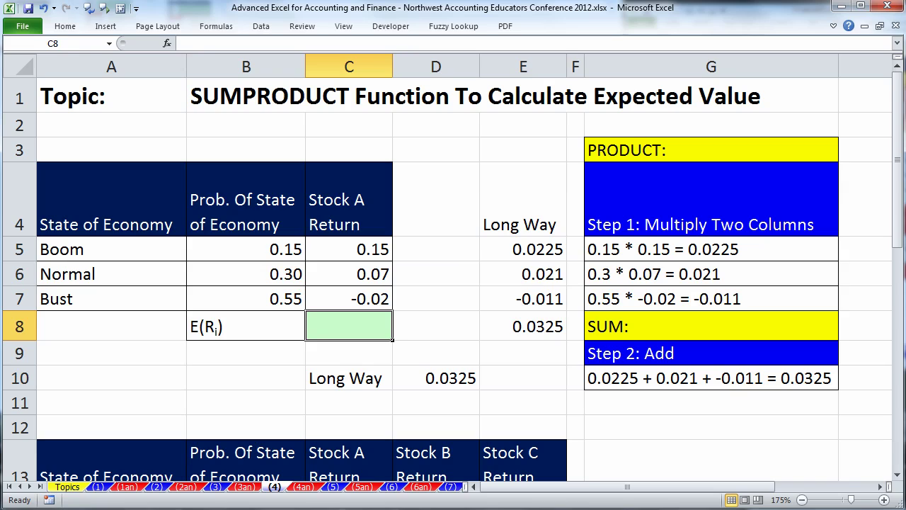
type("=sump")
key("Tab")
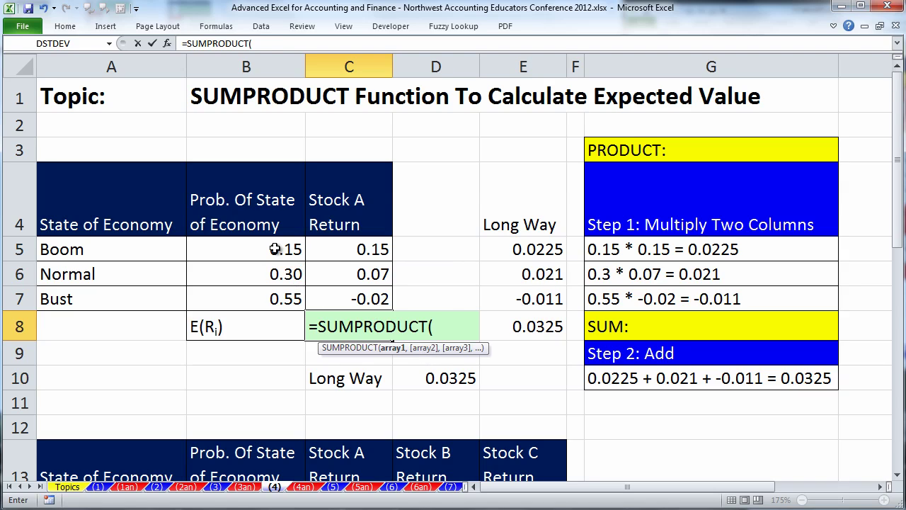
left_click_drag(275, 249, 277, 296)
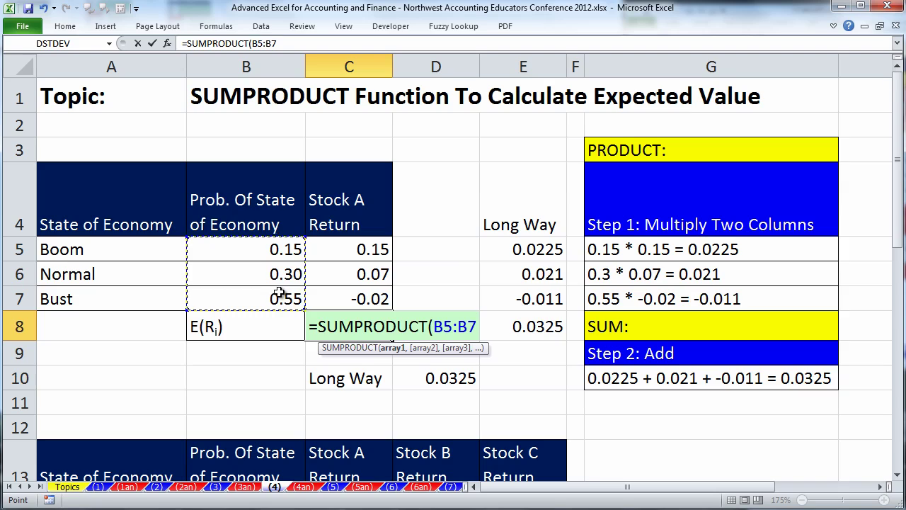
type(",")
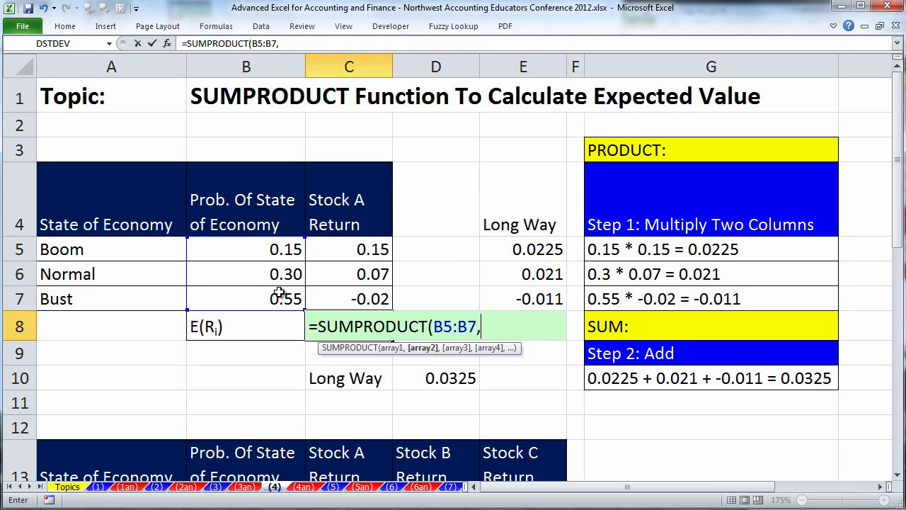
left_click_drag(369, 244, 363, 299)
type(")")
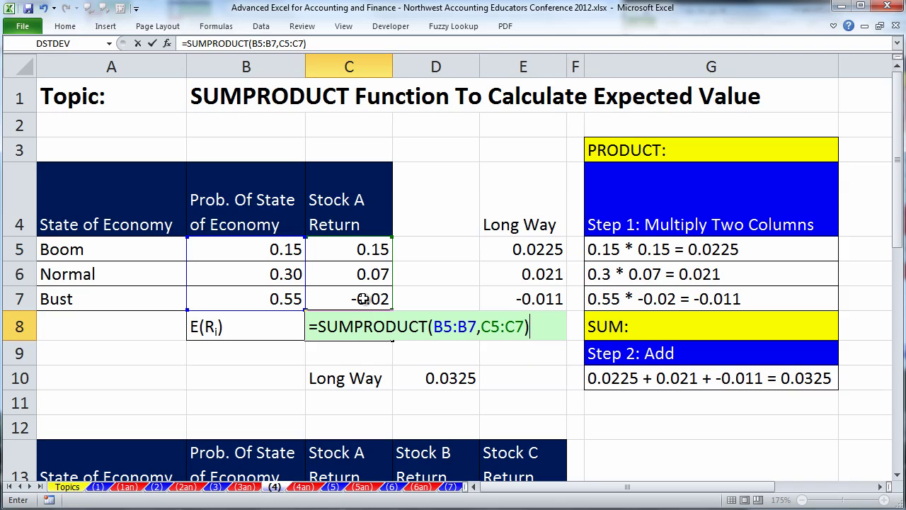
key("ctrl+Return")
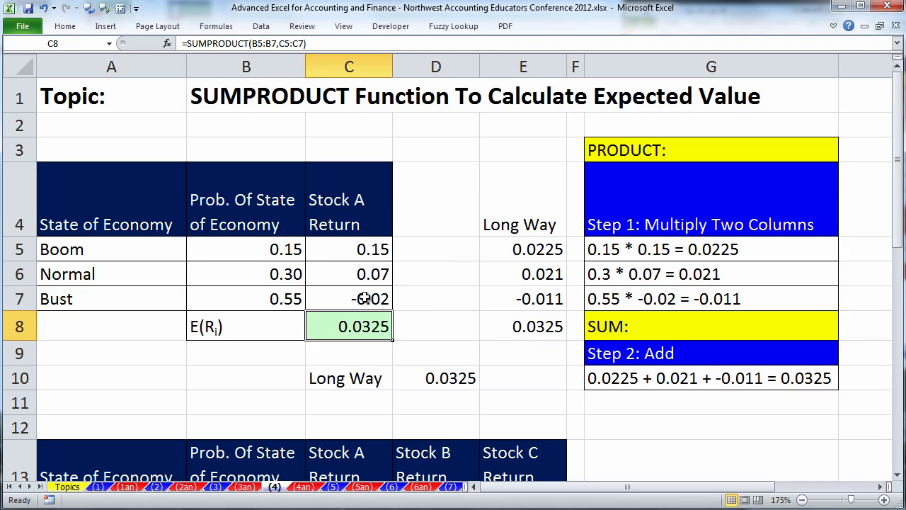
Step: Enter =SUMPRODUCT($B$14:$B$16,C14:C16) in C17 and copy the formula across through E17 for Stocks B and C
scroll(414, 327, "down", 3)
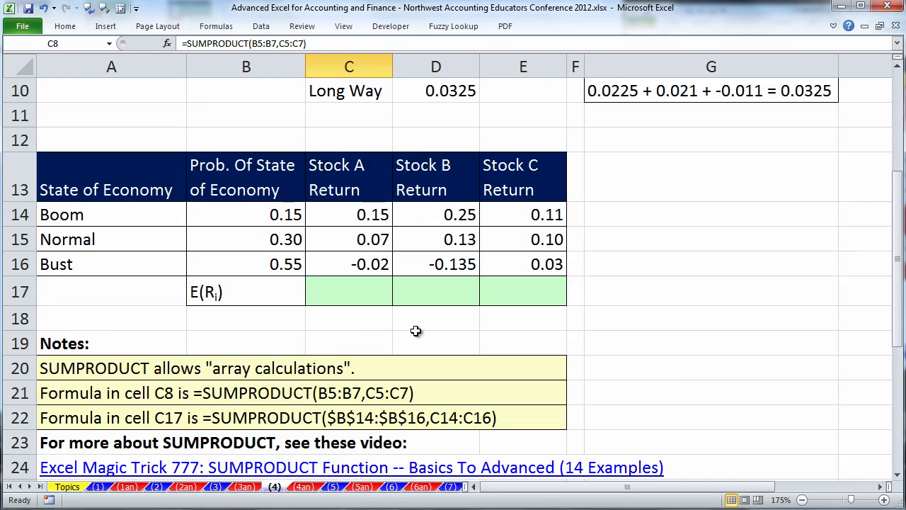
left_click(369, 295)
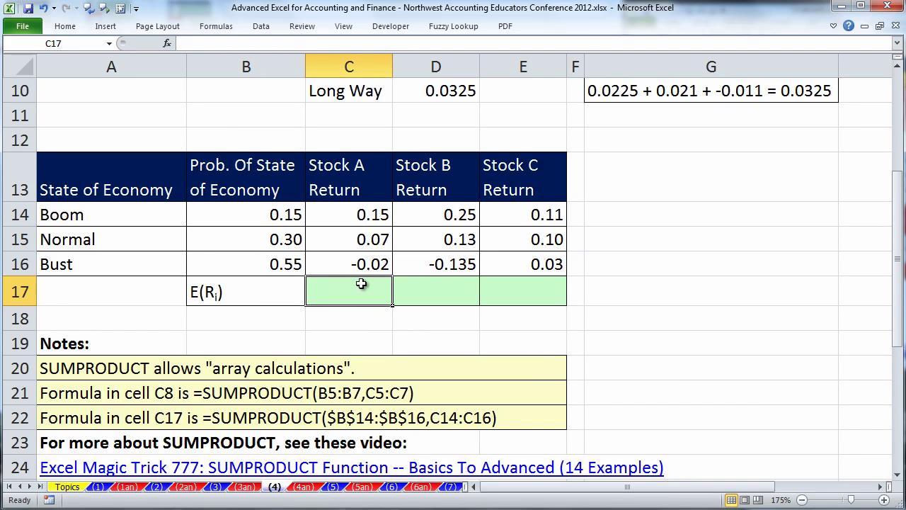
type("=sump")
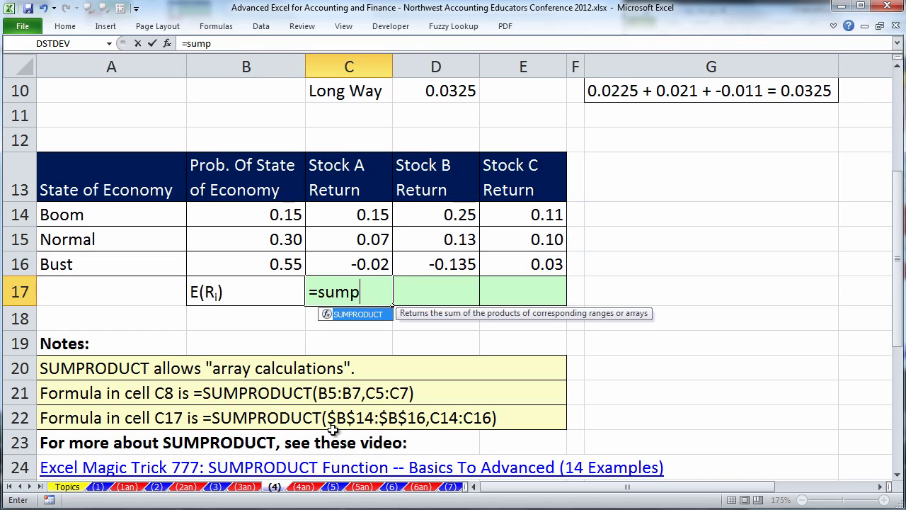
key("Tab")
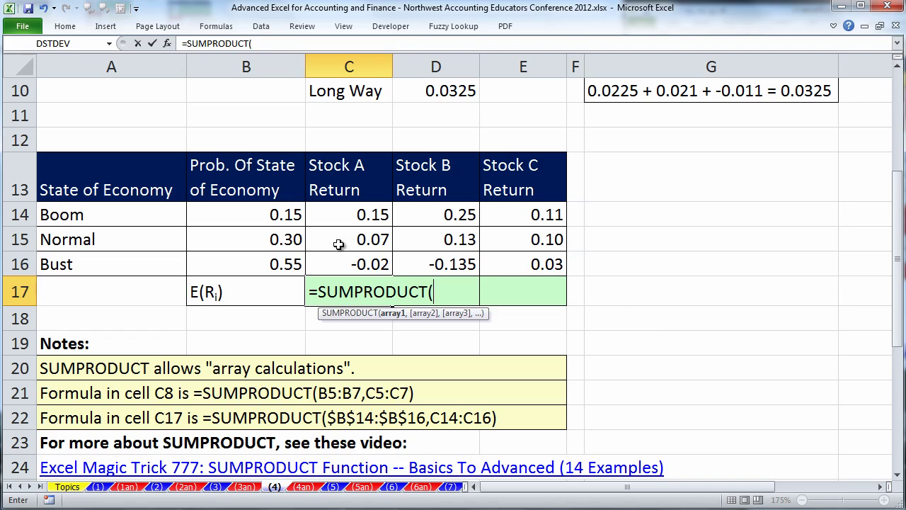
left_click_drag(248, 211, 242, 269)
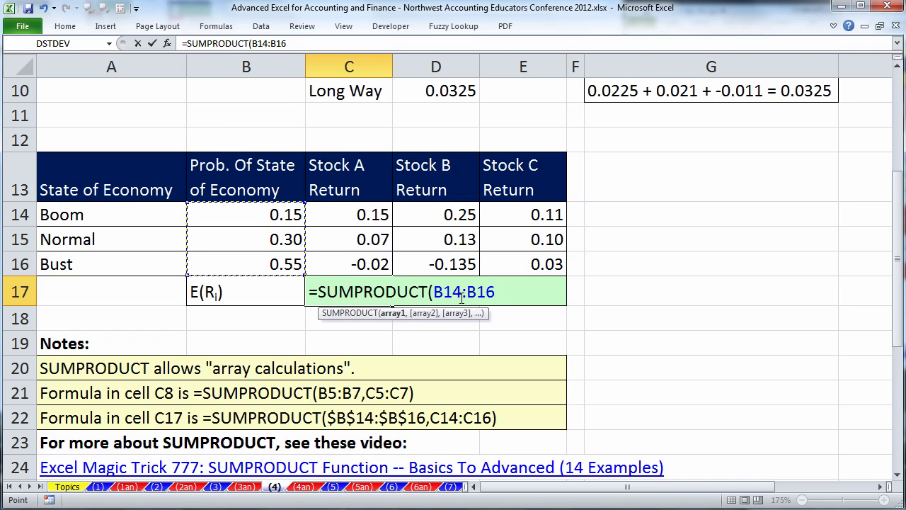
key("F4")
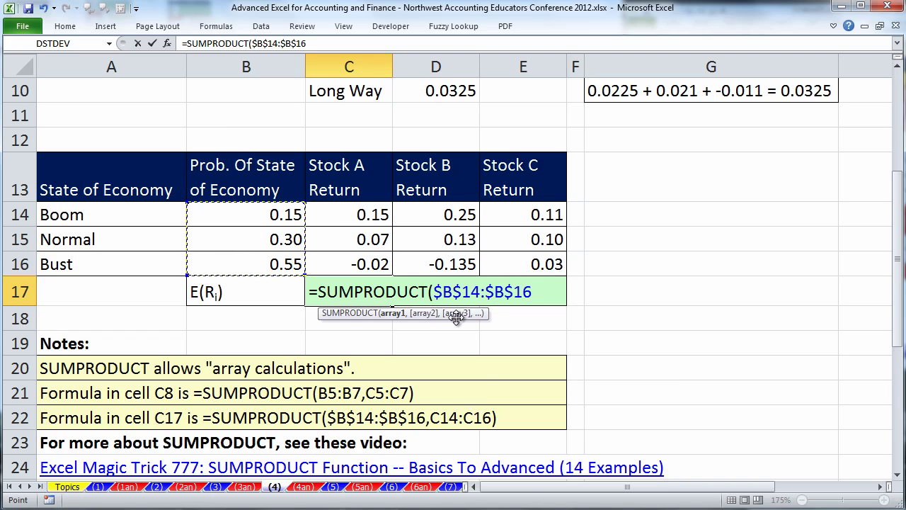
type(",")
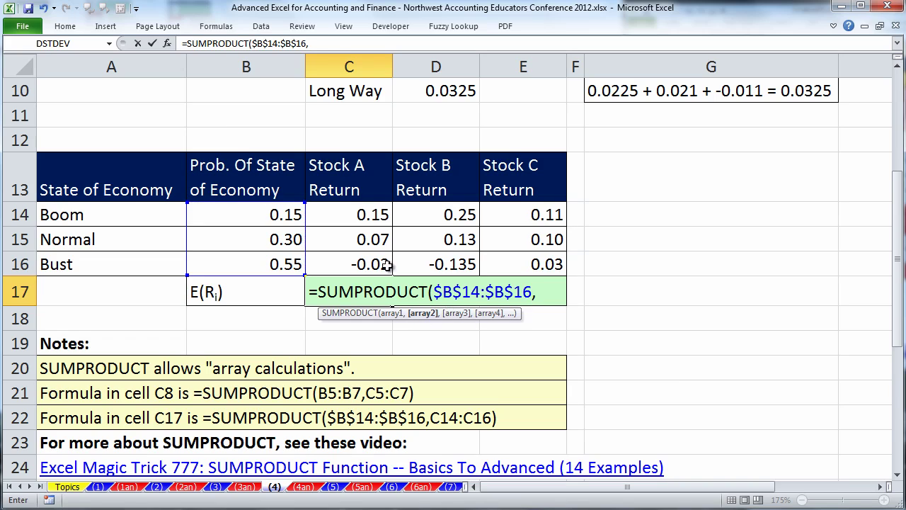
left_click_drag(373, 212, 371, 262)
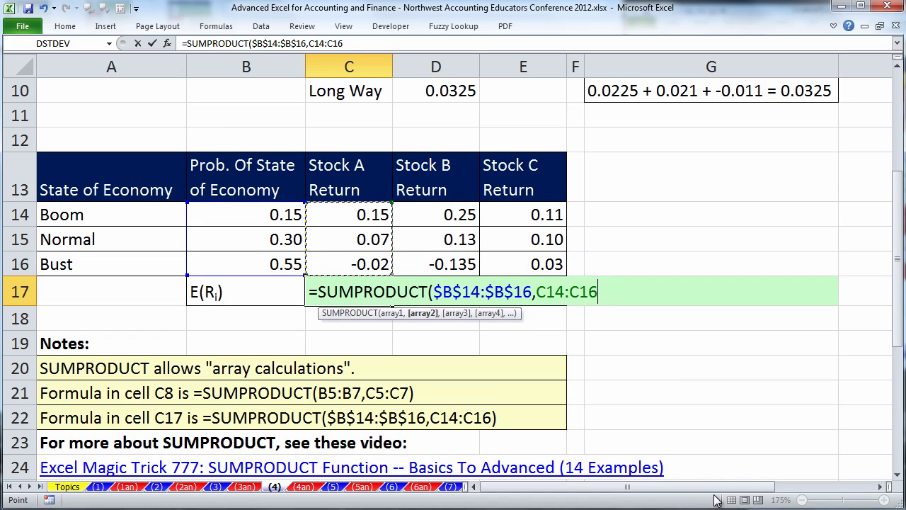
type(")")
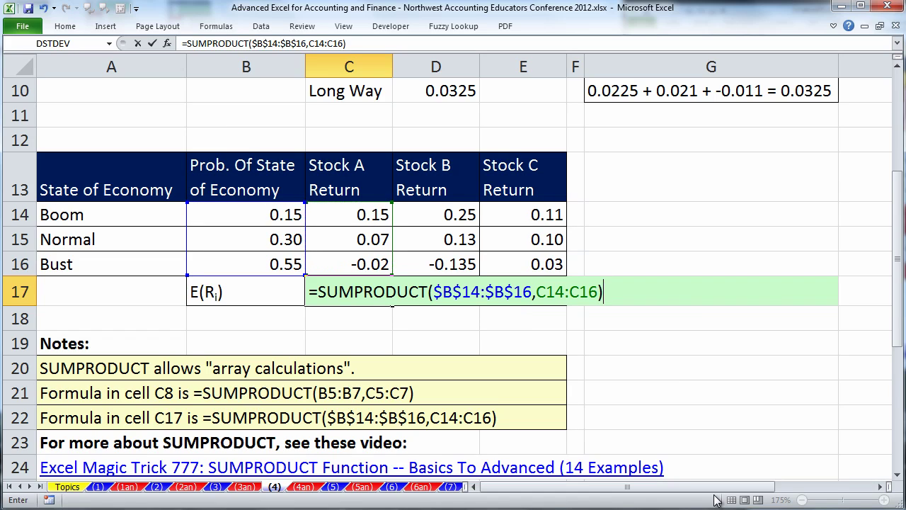
key("ctrl+Return")
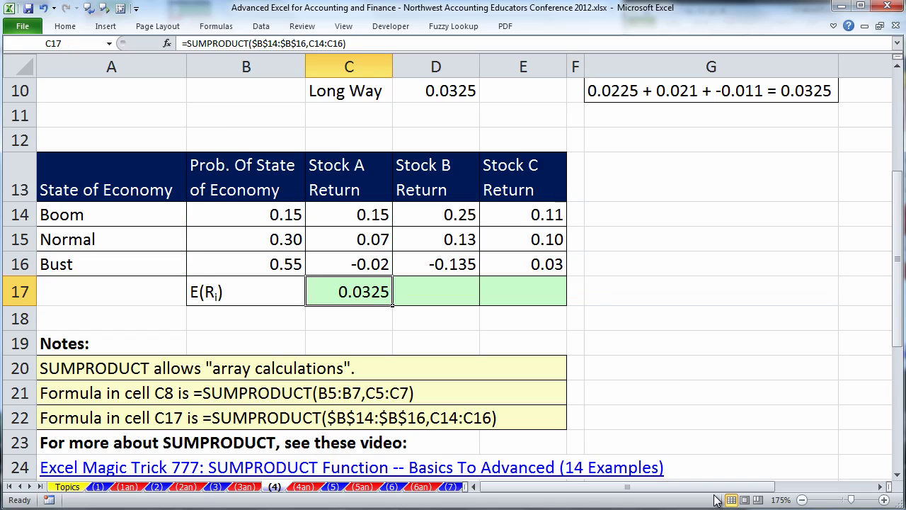
left_click_drag(393, 305, 559, 312)
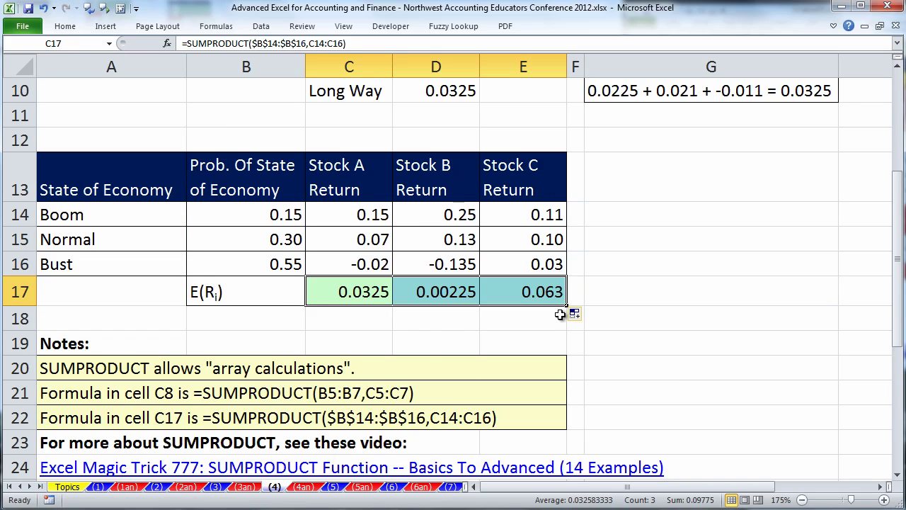
Step: Open sheet (5) and review the maximum test scores in C4:E4 and the test weights in K4:M4
left_click(333, 487)
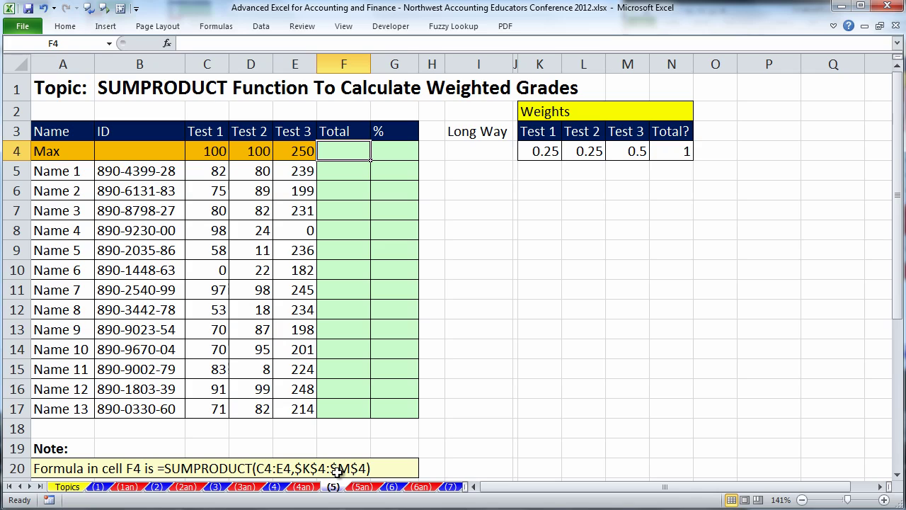
left_click(221, 153)
left_click(246, 154)
left_click(312, 152)
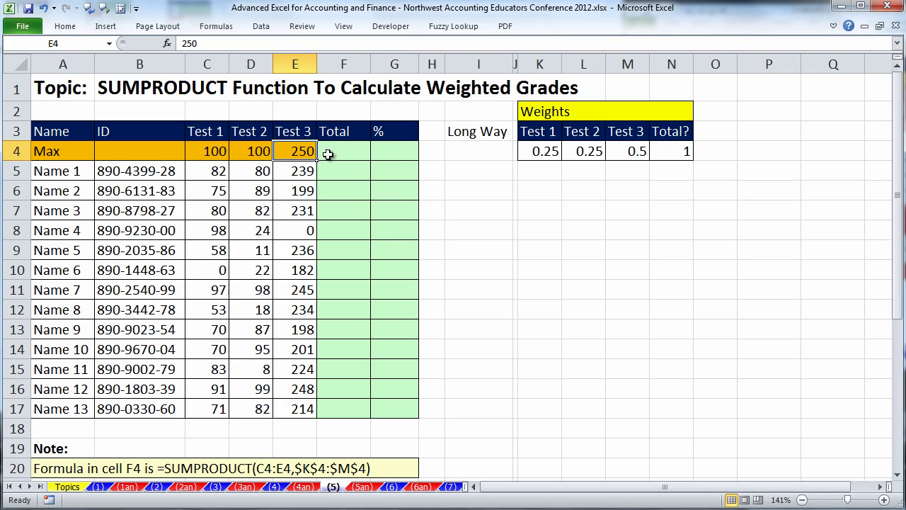
left_click(539, 151)
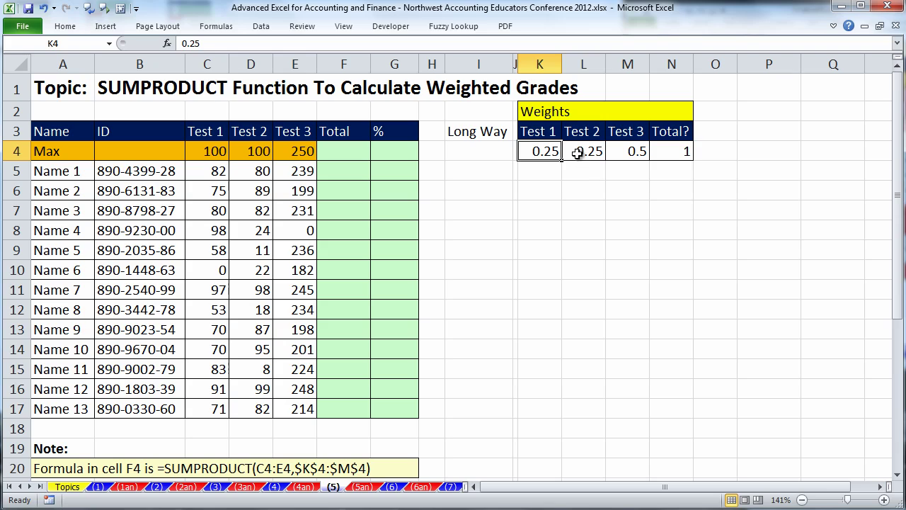
left_click(581, 151)
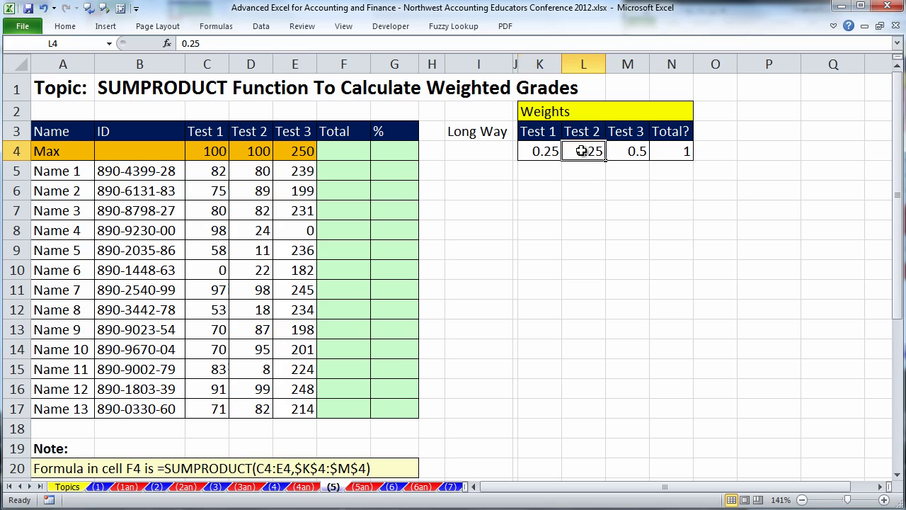
left_click(626, 151)
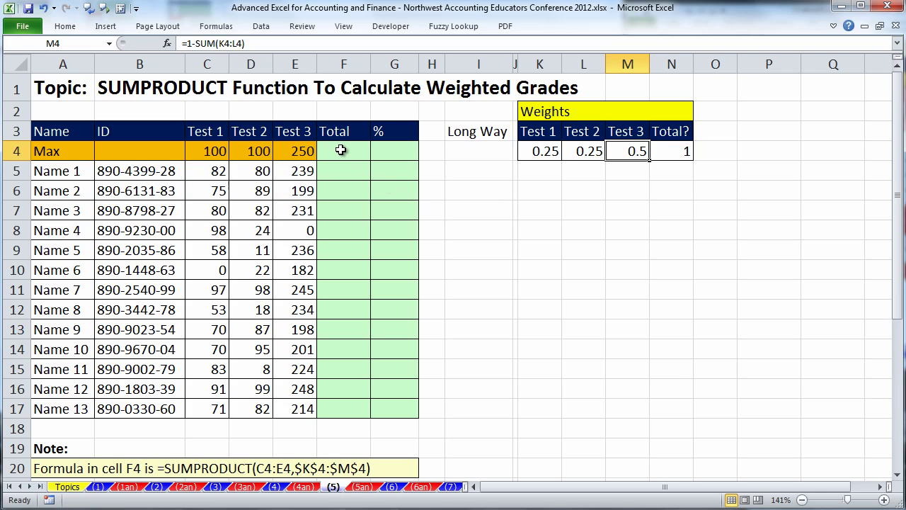
Step: Examine the % column G4:G17, the test scores in row 6 against the Test 3 maximum, and the Total column F4:F17
left_click_drag(409, 157, 398, 407)
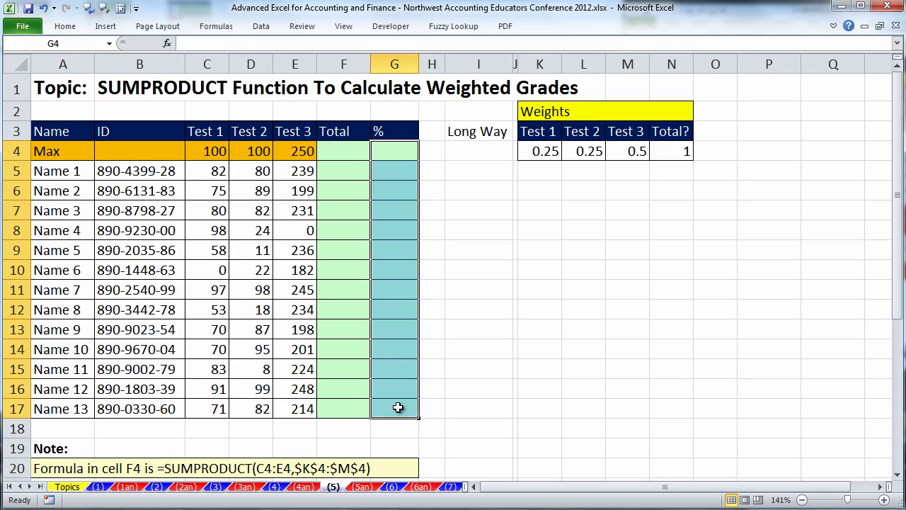
left_click(306, 191)
left_click(299, 150)
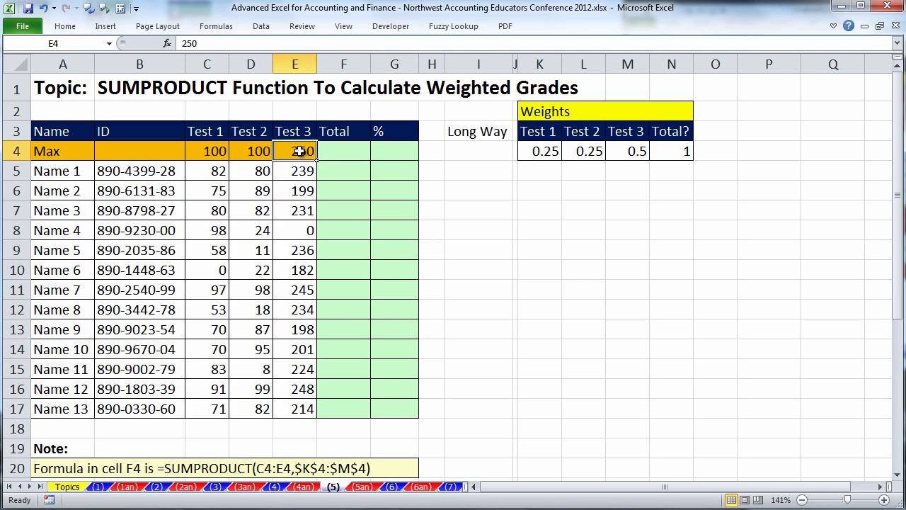
left_click(305, 193)
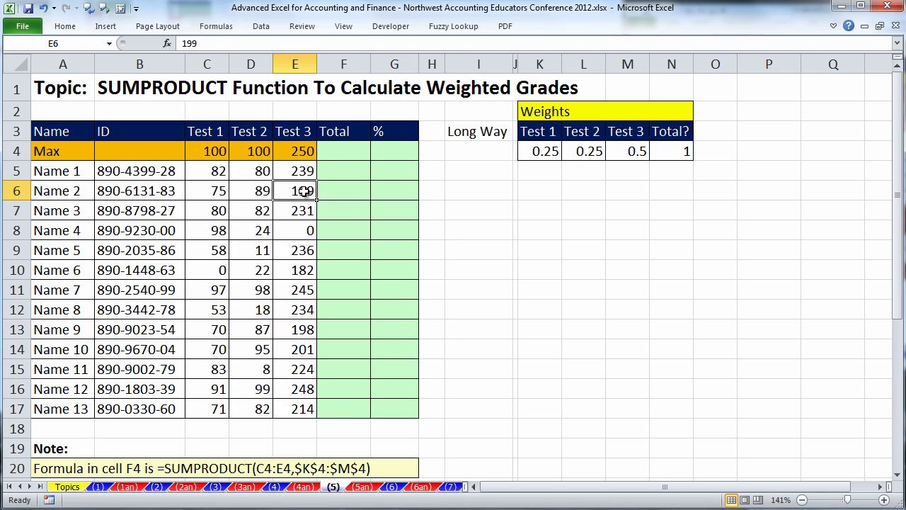
left_click(221, 191)
left_click(249, 190)
left_click(300, 192)
left_click_drag(335, 151, 345, 403)
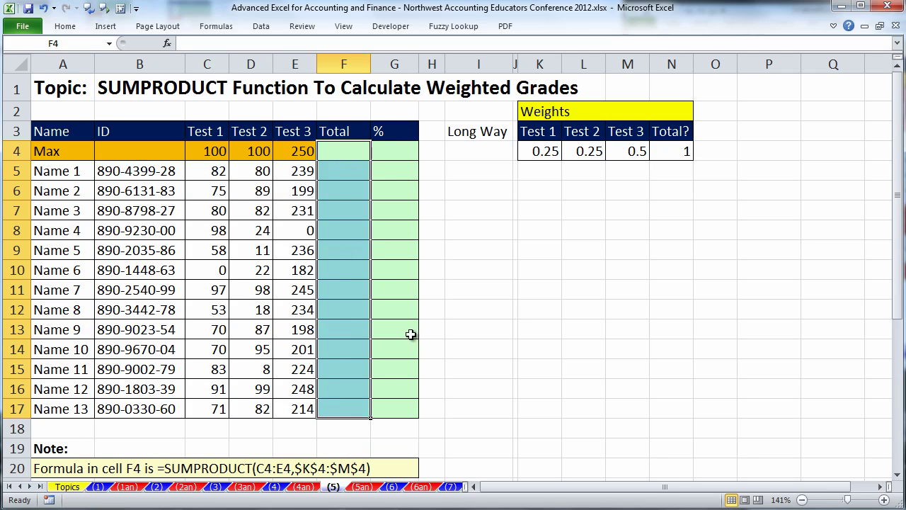
left_click(345, 151)
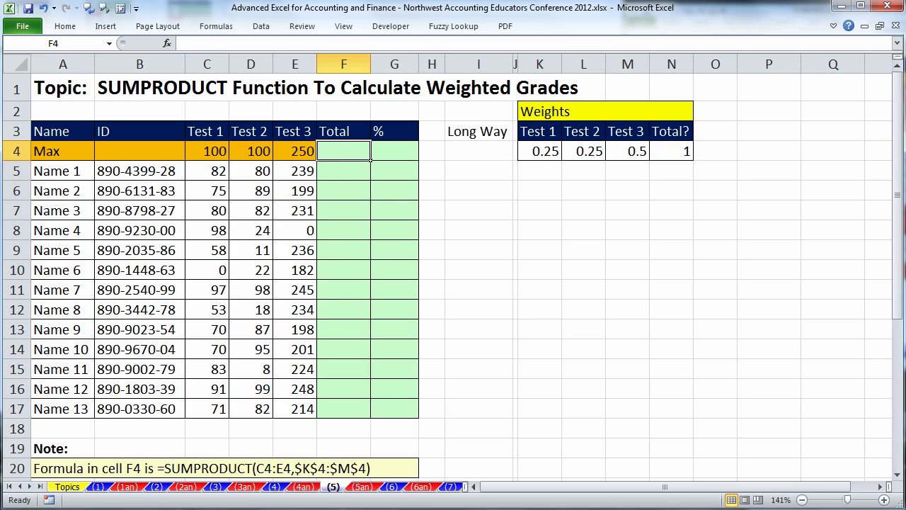
type("=sump")
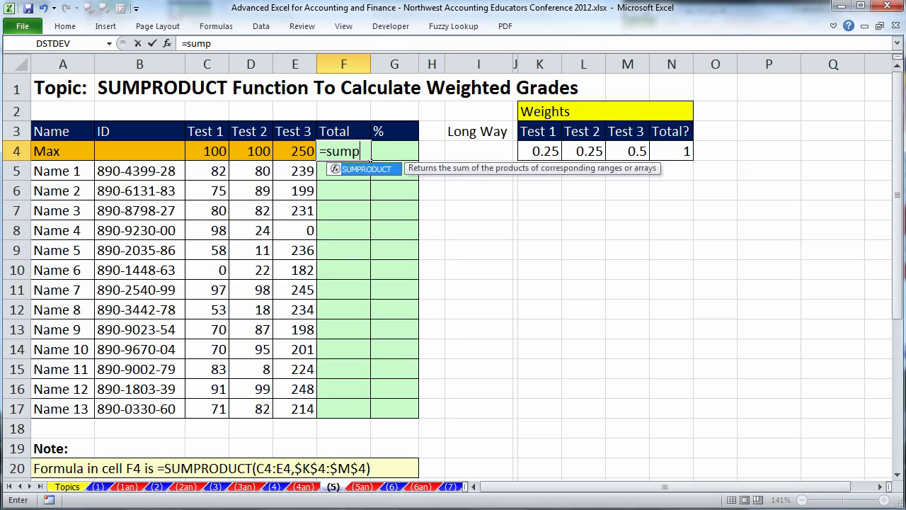
key("Tab")
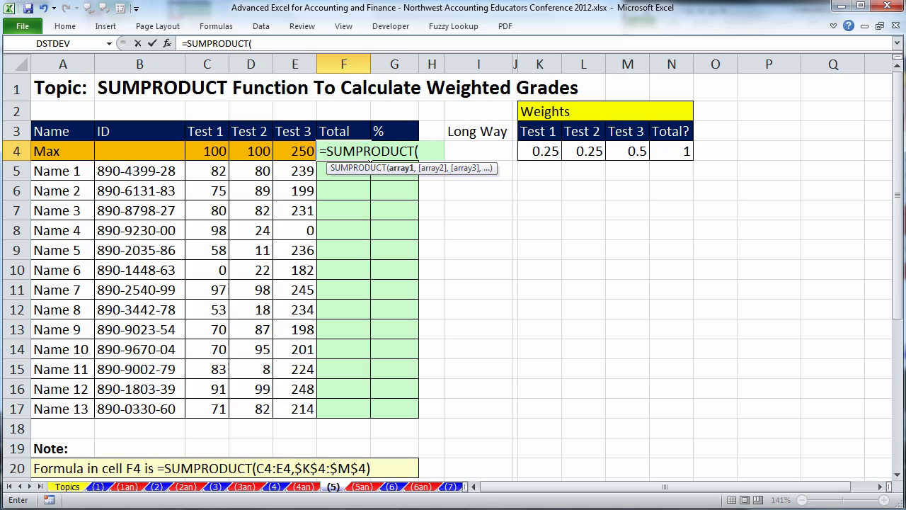
key("Escape")
Step: Enter the long-way weighted total =C4*K4+D4*L4+E4*M4 in I4 and copy it down through I17
left_click(463, 153)
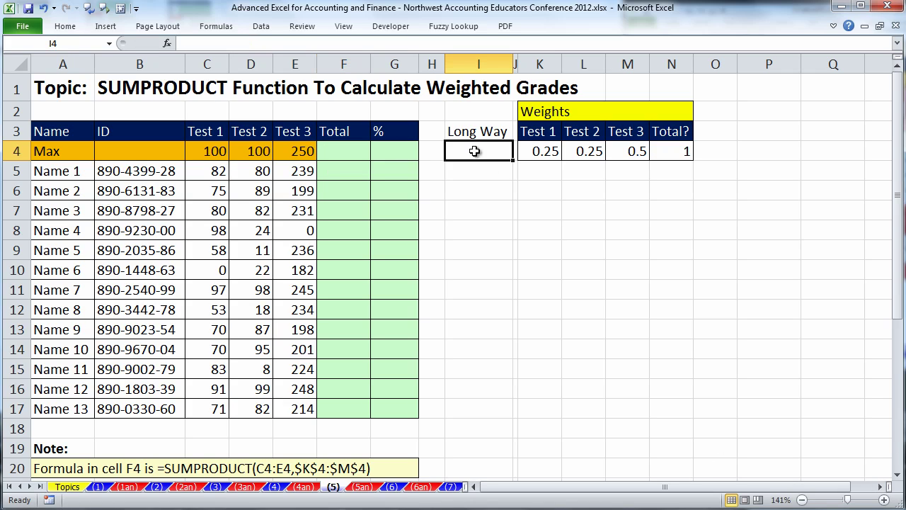
type("=")
left_click(218, 150)
type("*")
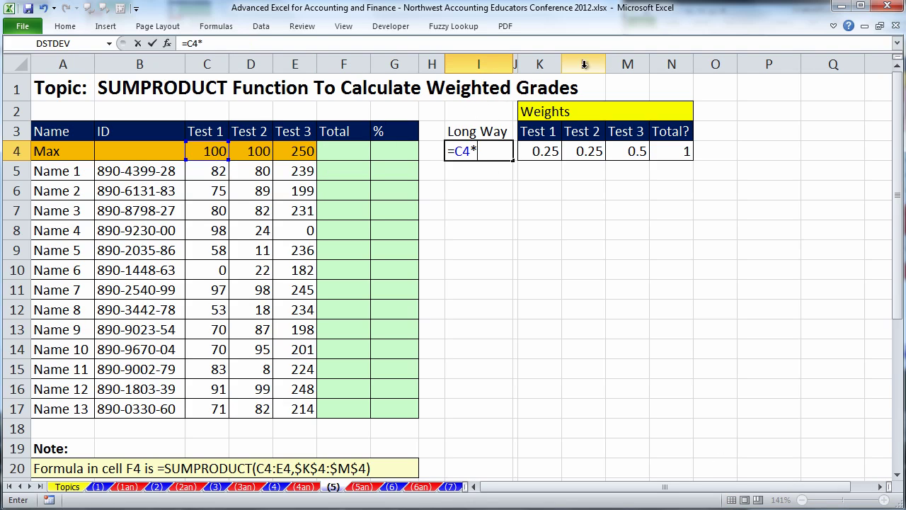
left_click(541, 150)
type("+")
left_click(257, 150)
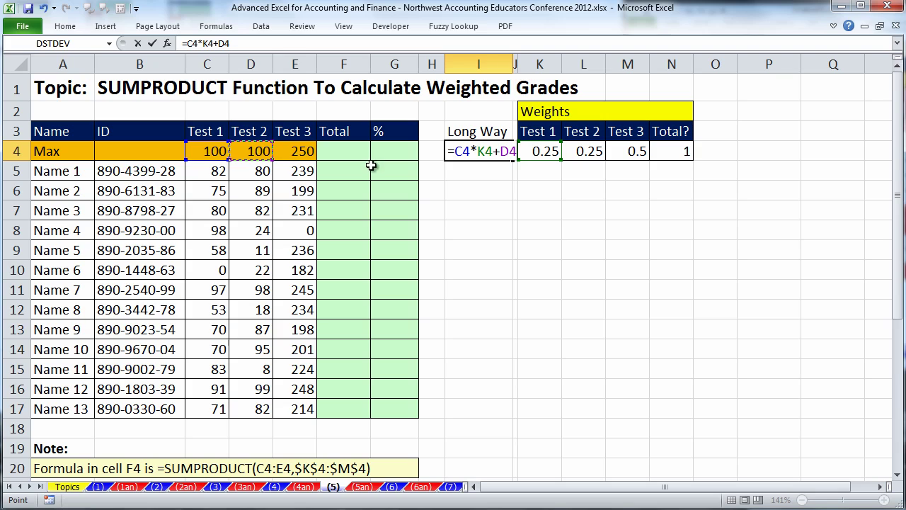
type("*")
left_click(582, 152)
type("+")
left_click(296, 153)
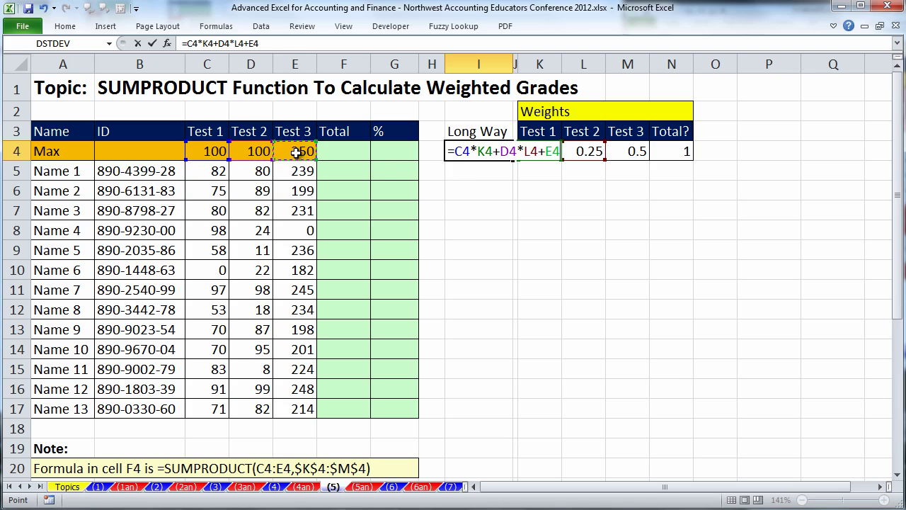
type("*")
left_click(634, 151)
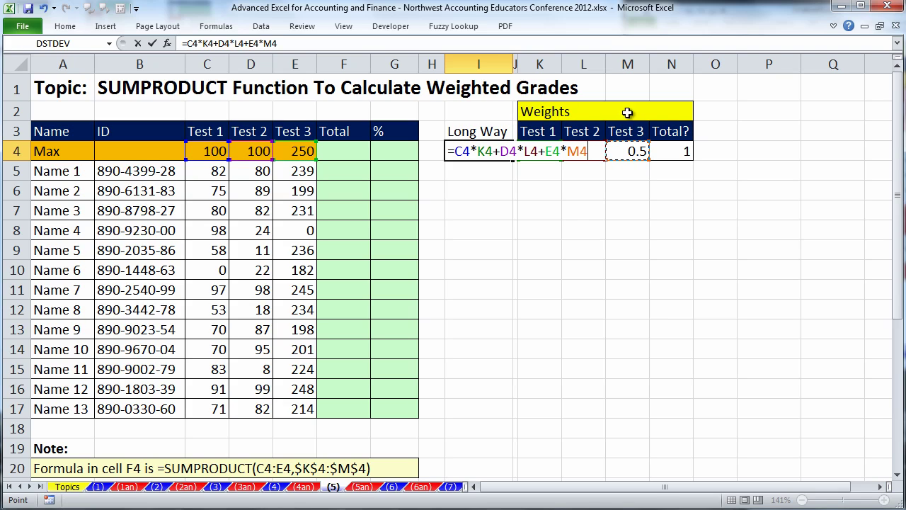
key("ctrl+Return")
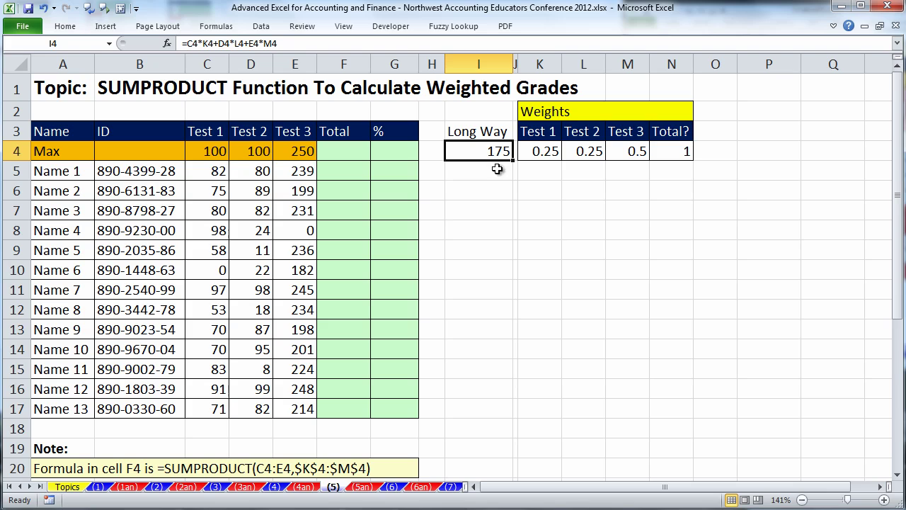
left_click_drag(513, 161, 500, 416)
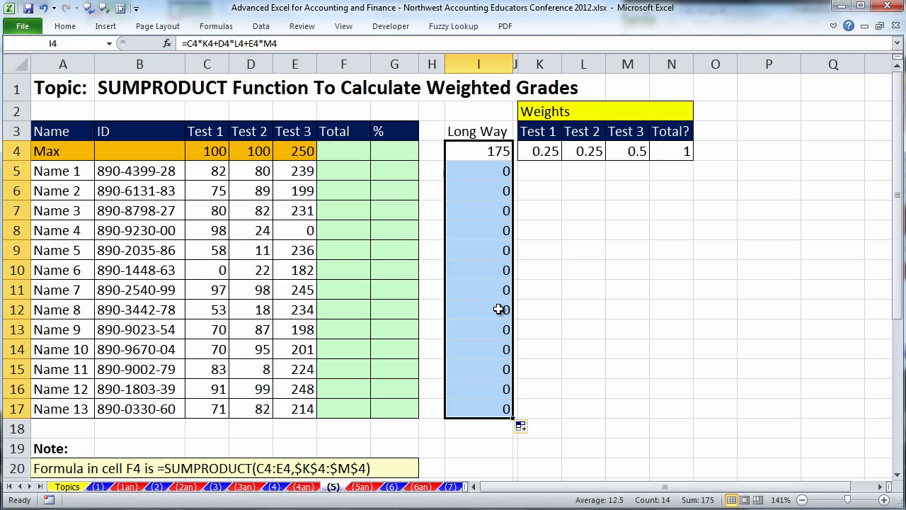
Step: Make the weight references in I4 absolute as =C4*$K$4+D4*$L$4+E4*$M$4 and copy the formula down through I17
left_click(496, 148)
key("F2")
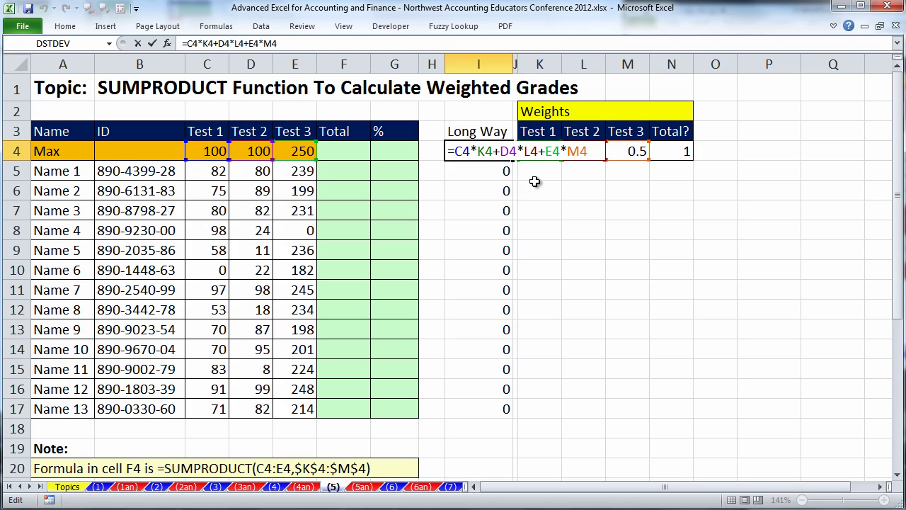
key("F4")
left_click(551, 151)
key("F4")
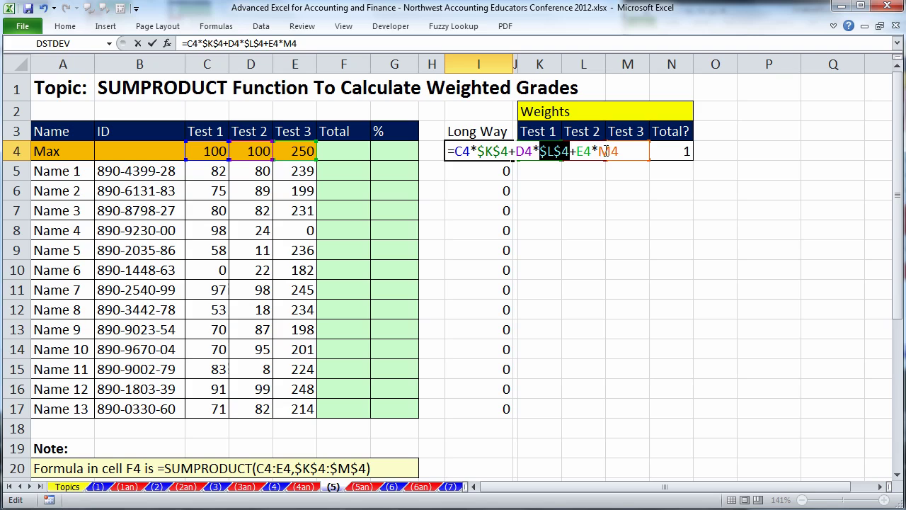
left_click(606, 151)
key("F4")
key("ctrl+Return")
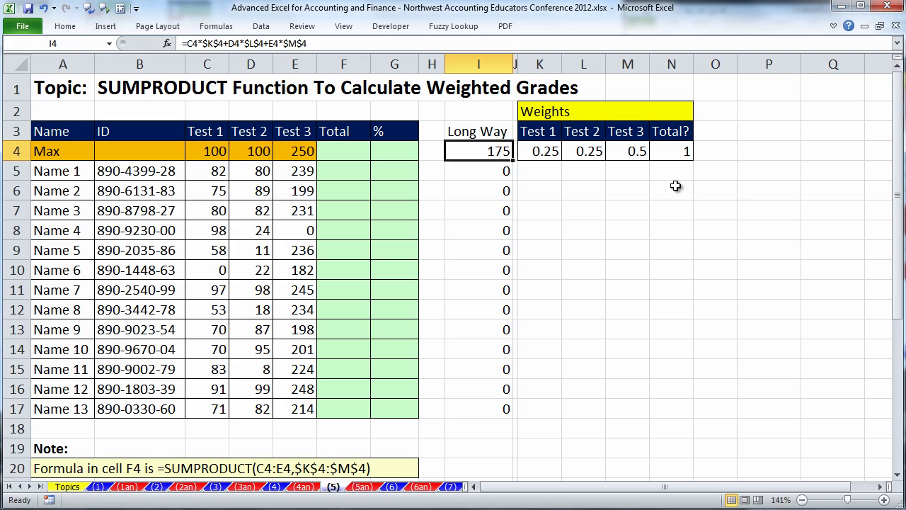
double_click(513, 161)
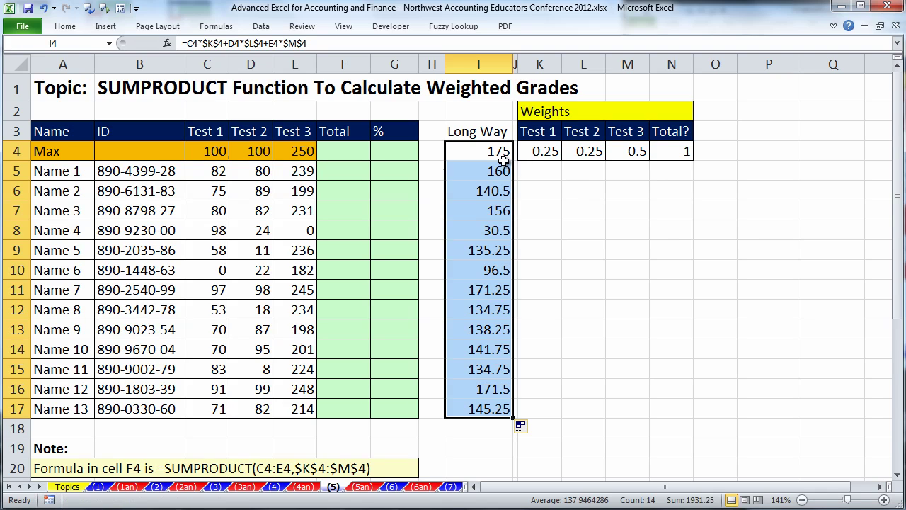
Step: Enter =SUMPRODUCT(C4:E4,$K$4:$M$4) in F4 and copy the formula down the Total column through F17
left_click(349, 148)
type("=sump")
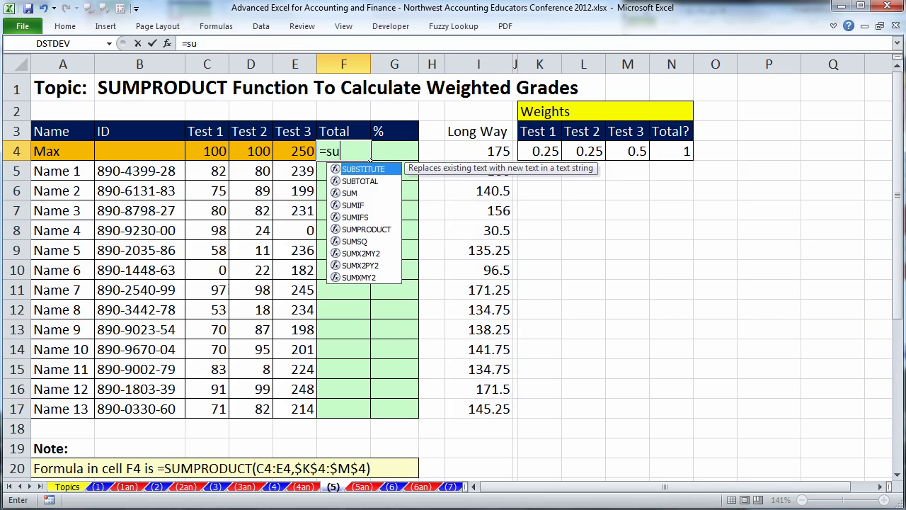
key("Tab")
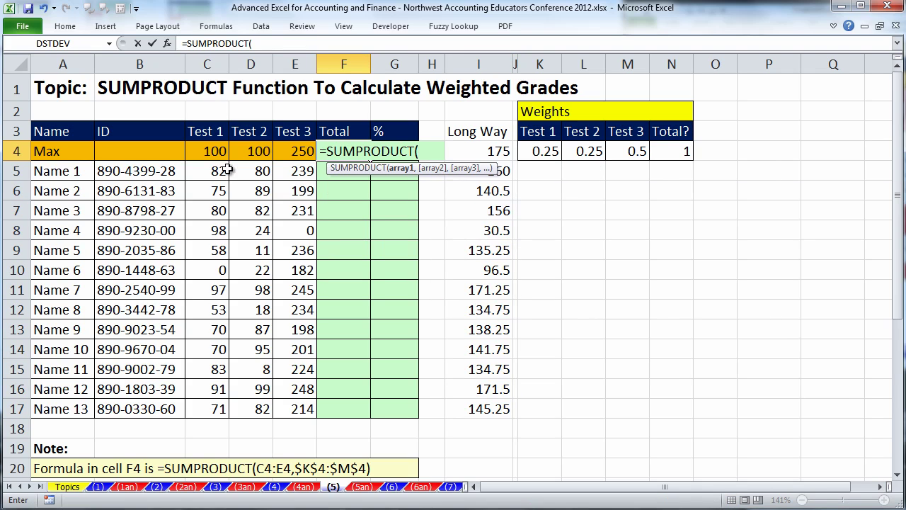
left_click_drag(196, 150, 294, 149)
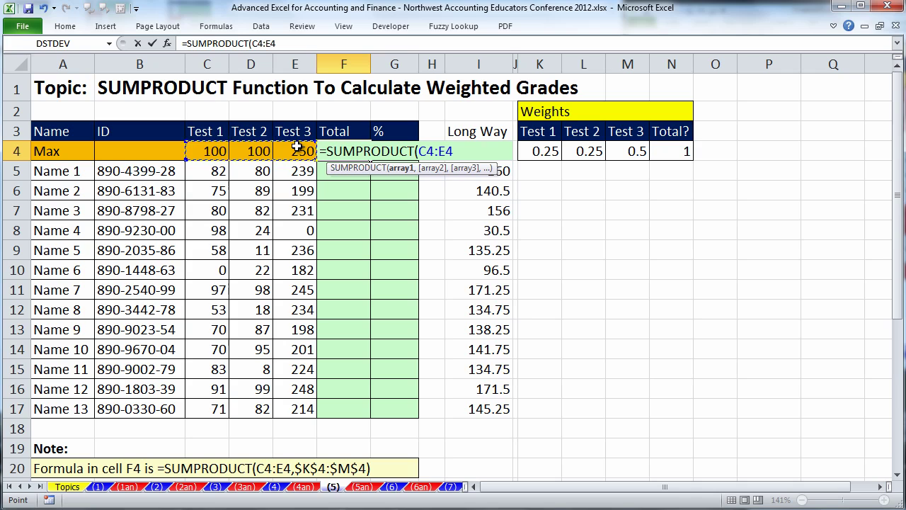
type(",")
left_click(540, 150)
left_click_drag(540, 151, 623, 163)
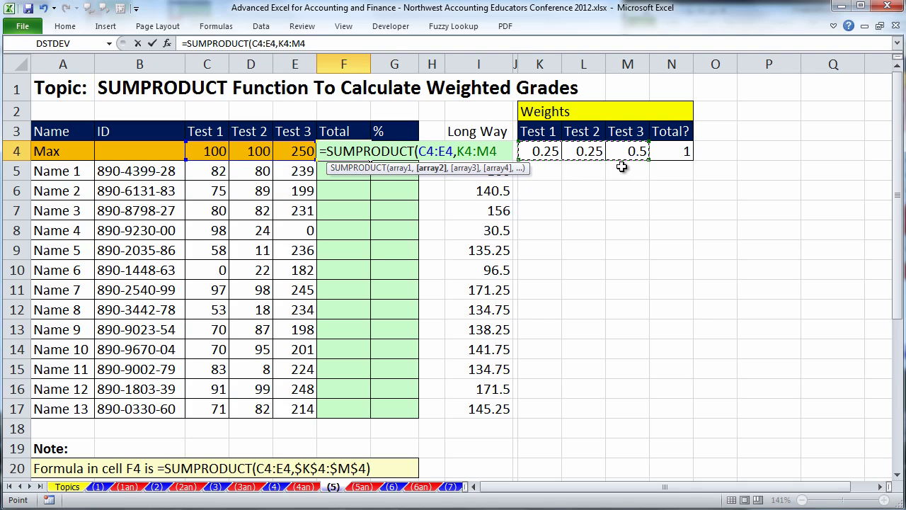
key("F4")
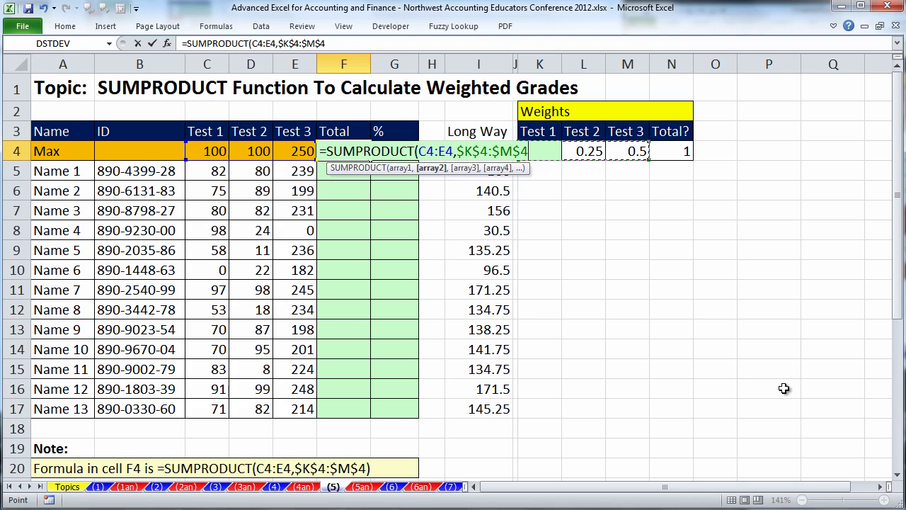
key("ctrl+Return")
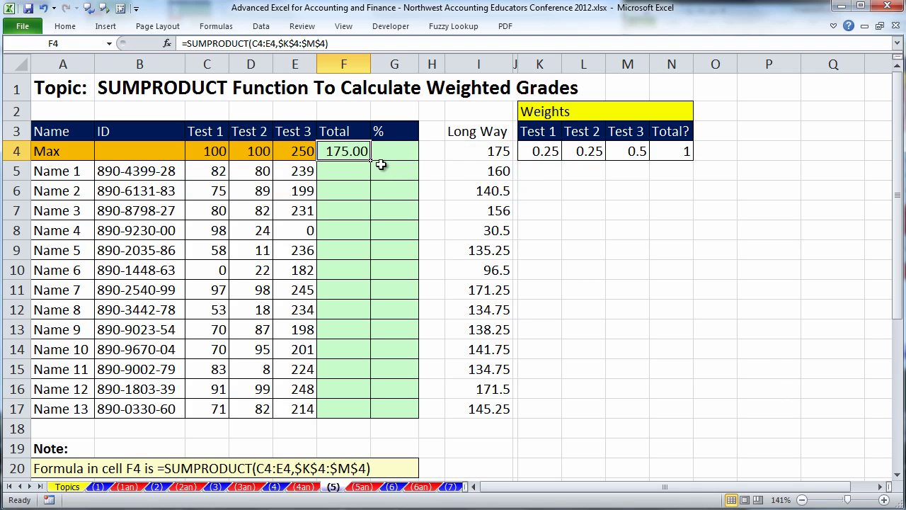
left_click_drag(371, 161, 373, 419)
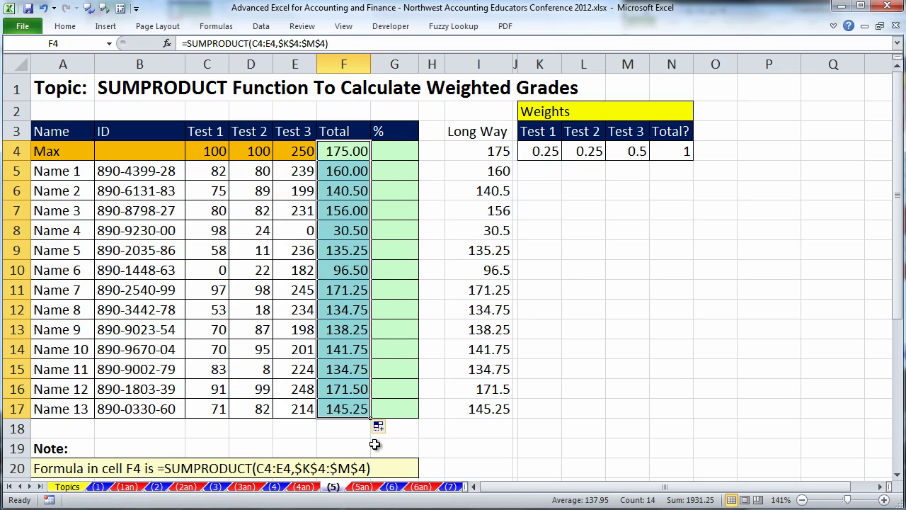
Step: Calculate each percentage grade with =F4/$F$4 in G4 and copy the formula down through G17
left_click(352, 151)
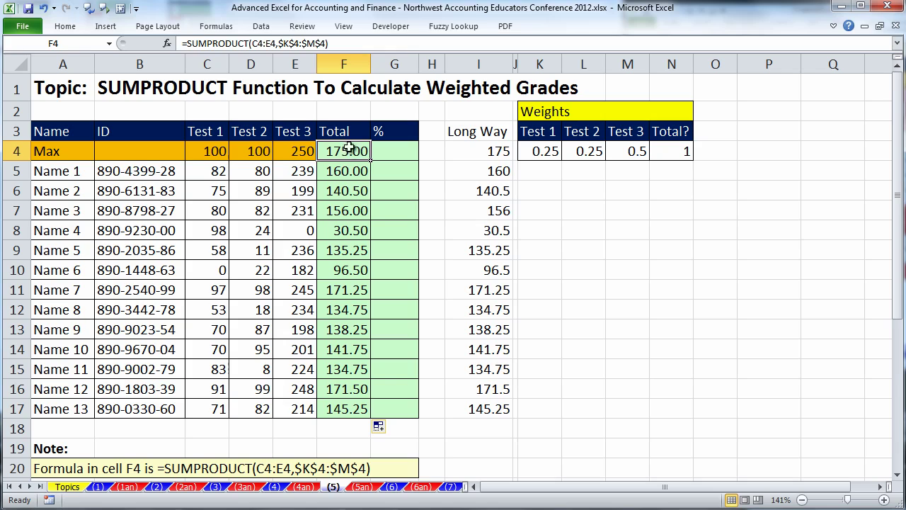
left_click(394, 153)
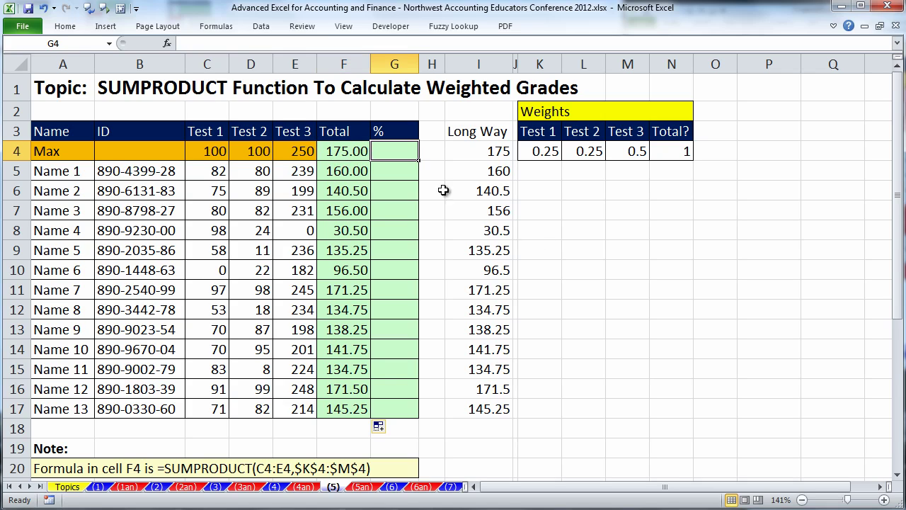
type("=")
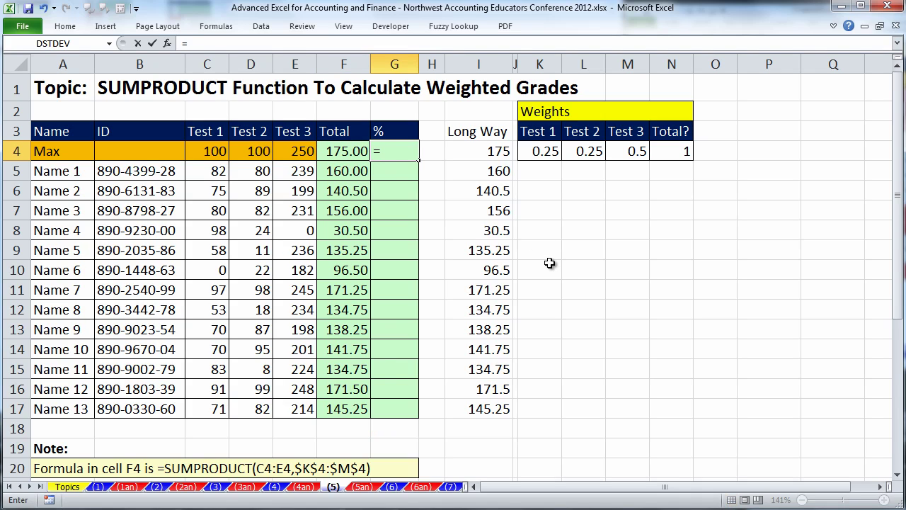
key("Left")
type("/")
key("Left")
key("F4")
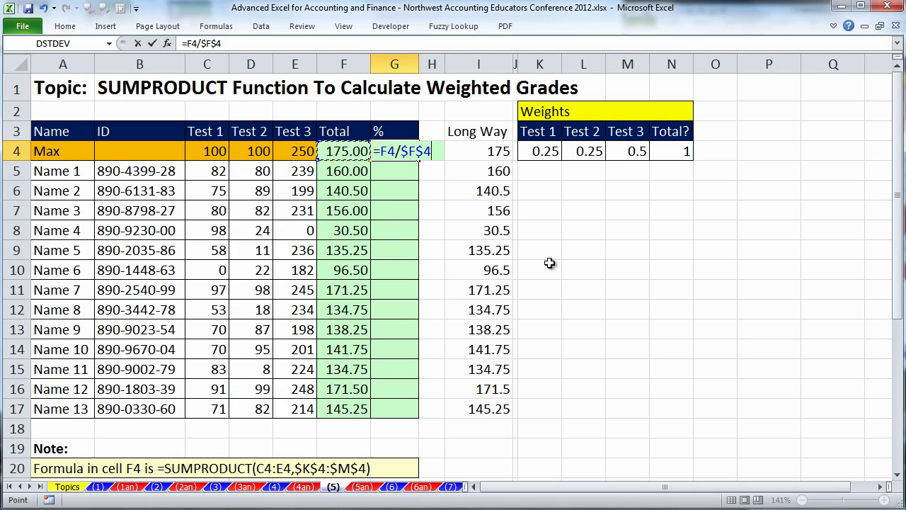
key("ctrl+Return")
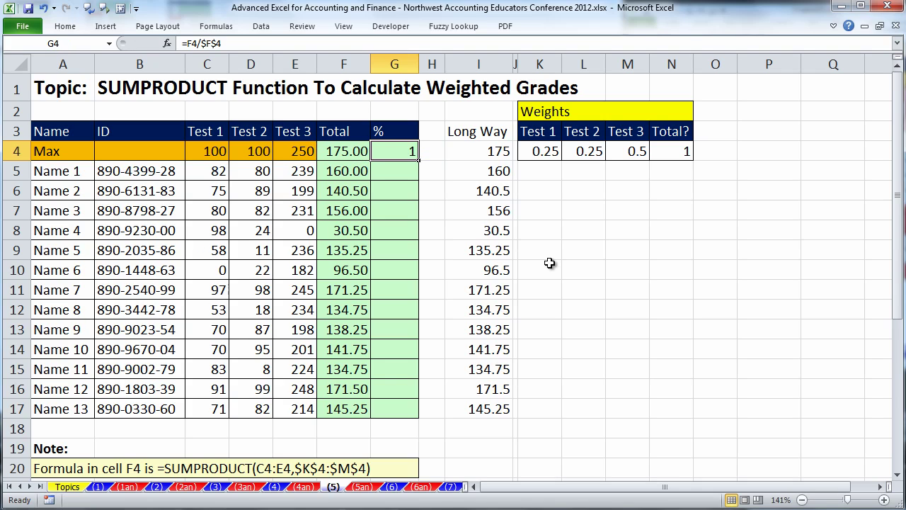
double_click(419, 160)
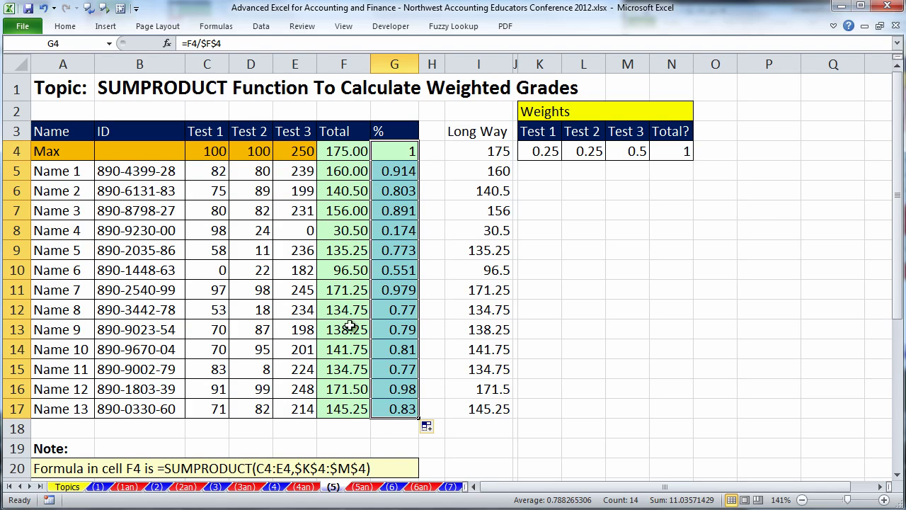
Step: Check the last percentage formula in G17 and the SUMPRODUCT formula's ranges in F4
left_click(346, 432)
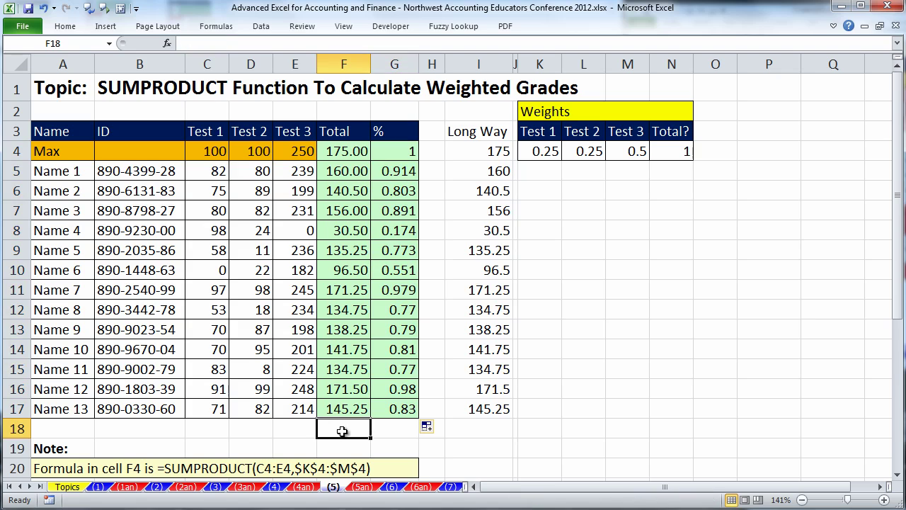
left_click(404, 412)
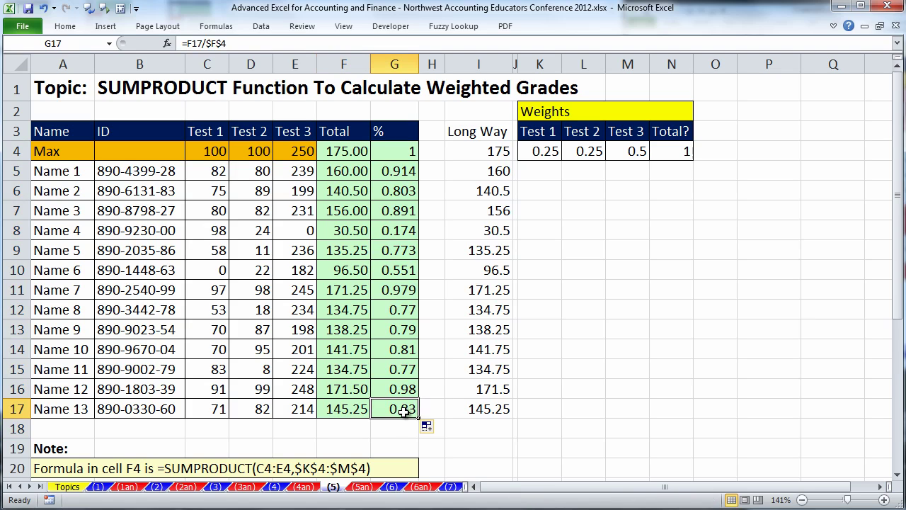
double_click(403, 412)
key("Escape")
left_click(357, 151)
double_click(358, 151)
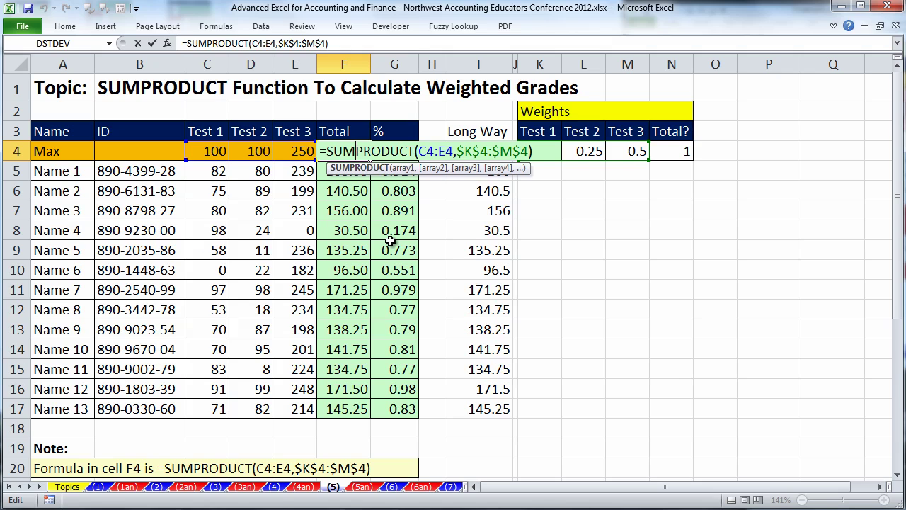
key("Escape")
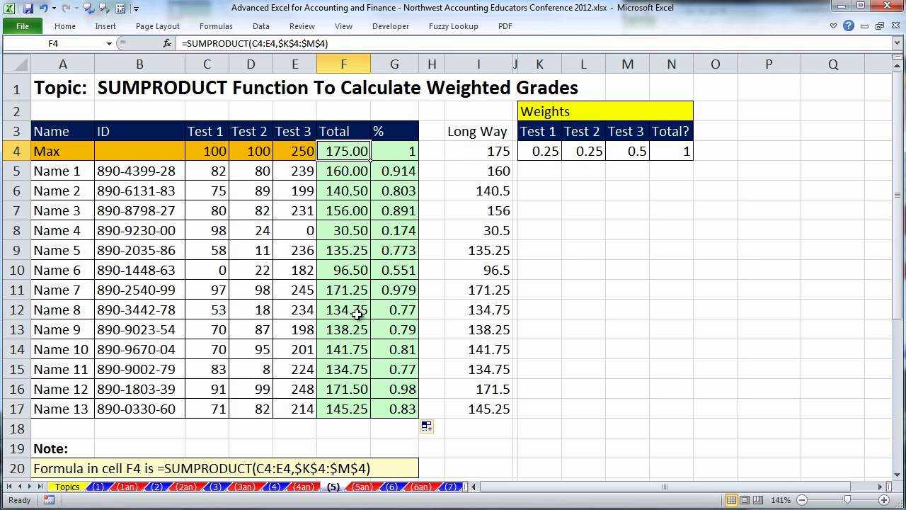
Step: Open sheet (6) and review the units purchased in column A against their probabilities in B5:B11
left_click(395, 487)
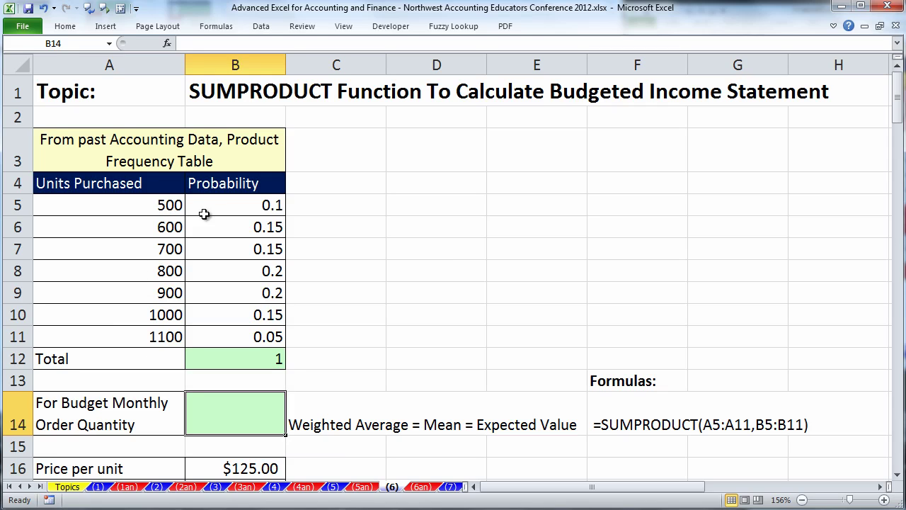
left_click(238, 207)
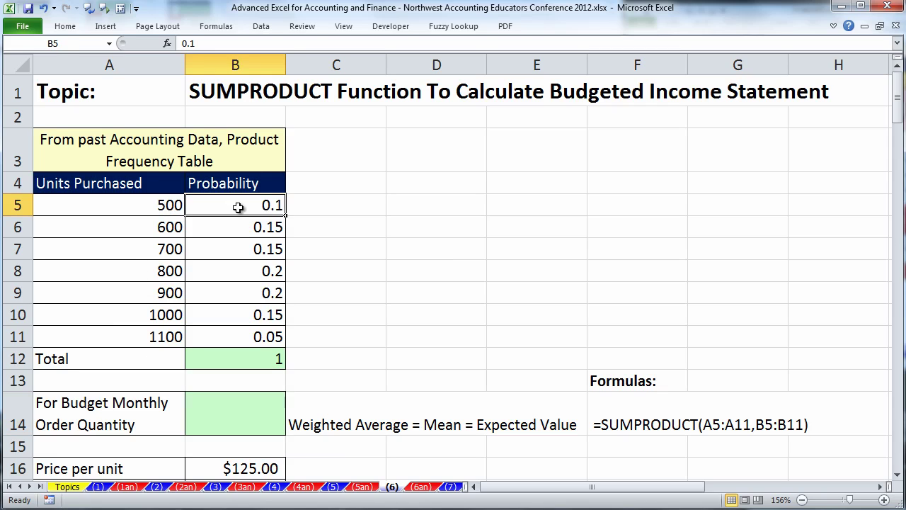
left_click(143, 203)
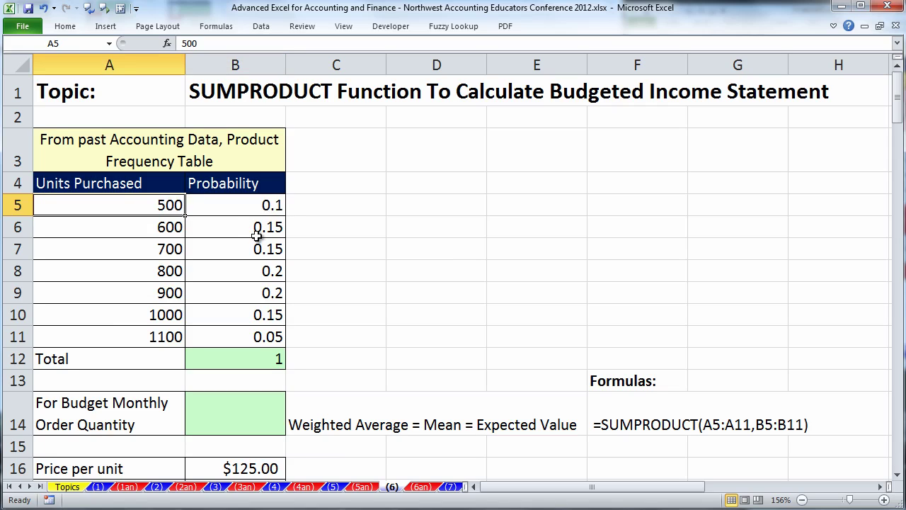
left_click(258, 234)
left_click(151, 228)
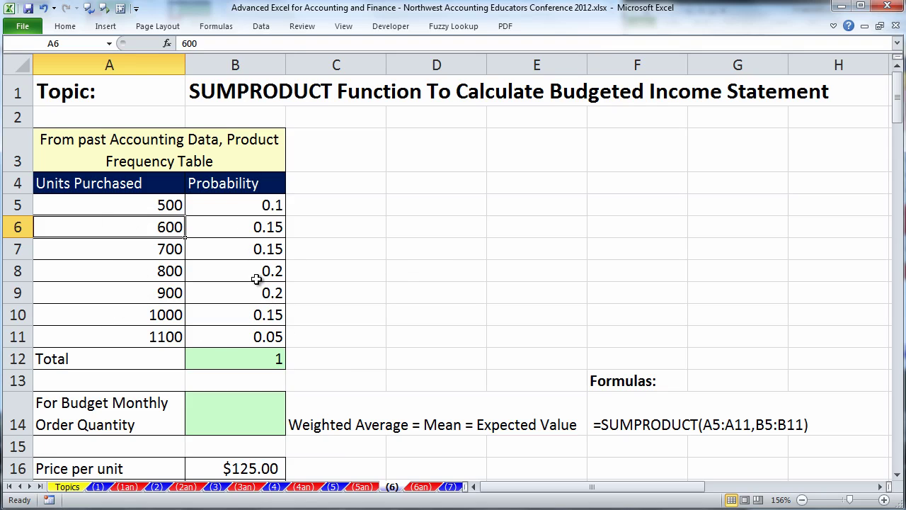
left_click_drag(271, 206, 260, 335)
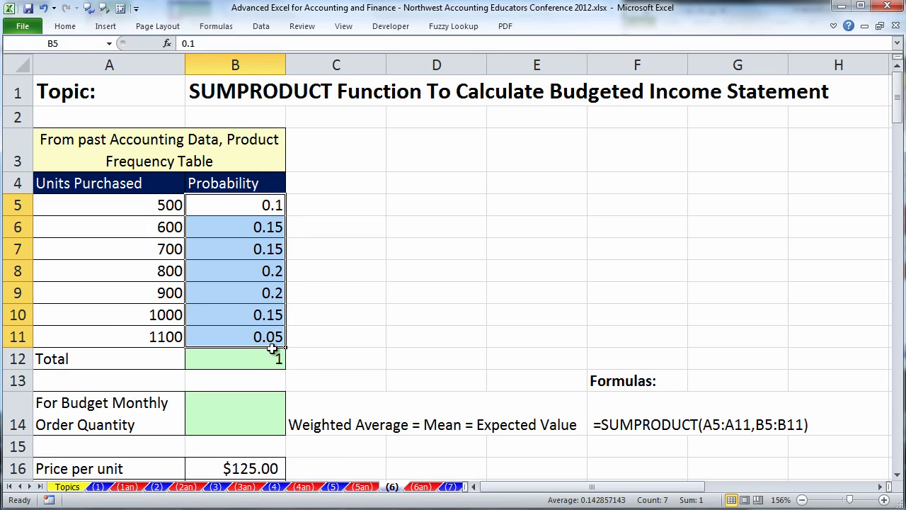
Step: Examine the probability total formula and the paired units purchased and probability values in the frequency table
left_click(271, 357)
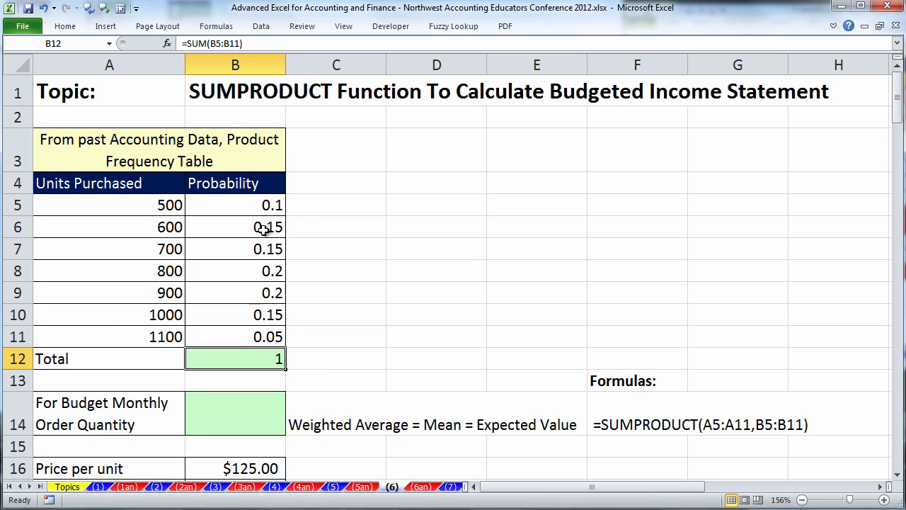
left_click(234, 417)
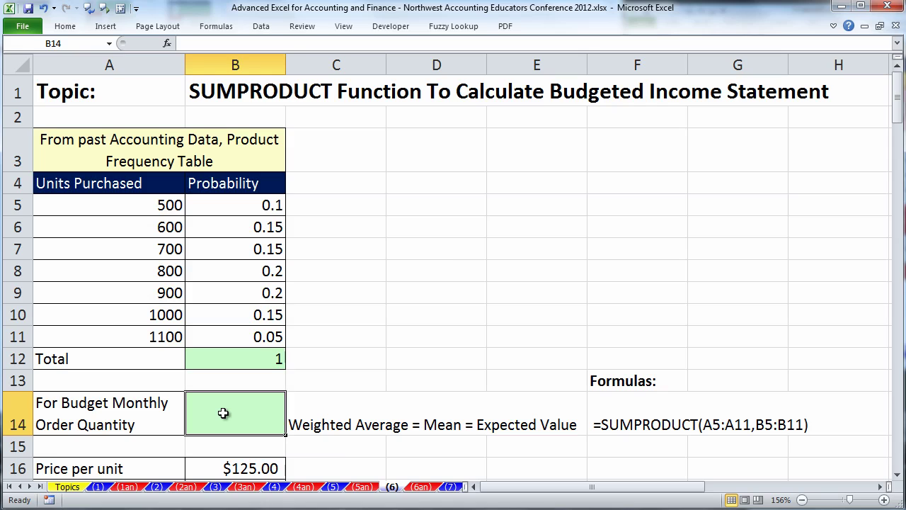
left_click(174, 202)
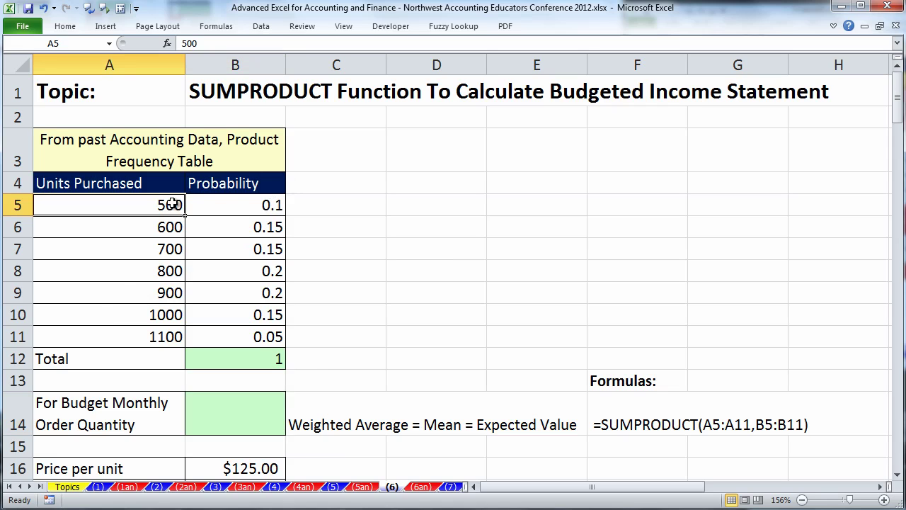
left_click(217, 209)
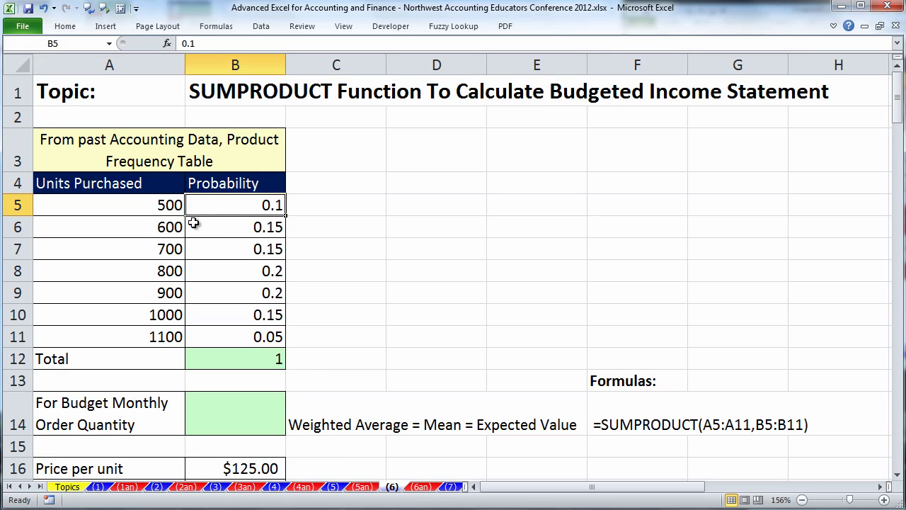
left_click(153, 230)
left_click(234, 228)
left_click(173, 245)
left_click(227, 252)
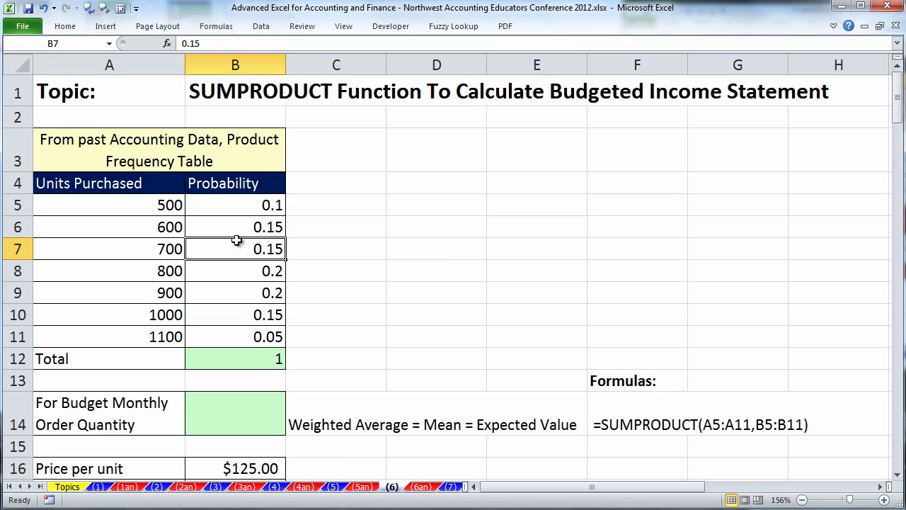
Step: Calculate the budget monthly order quantity in B14 with =SUMPRODUCT(A5:A11,B5:B11)
left_click(248, 415)
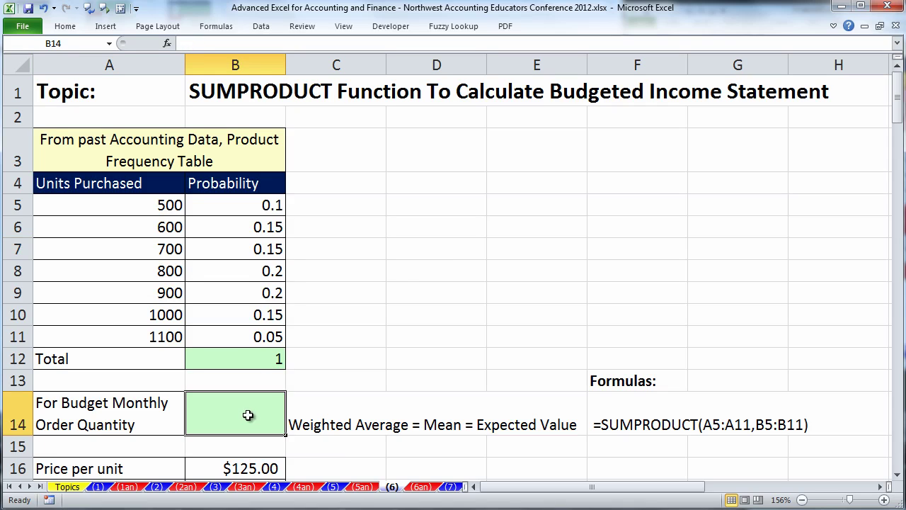
type("=sump")
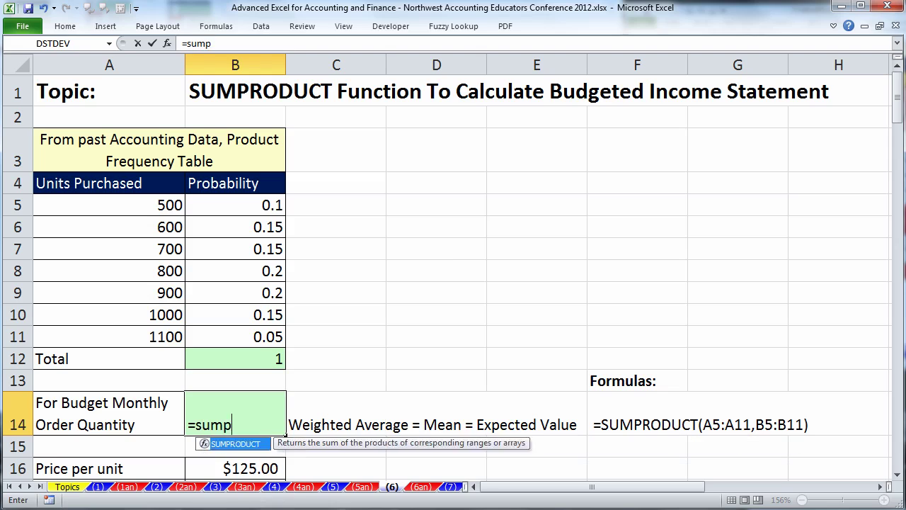
key("Tab")
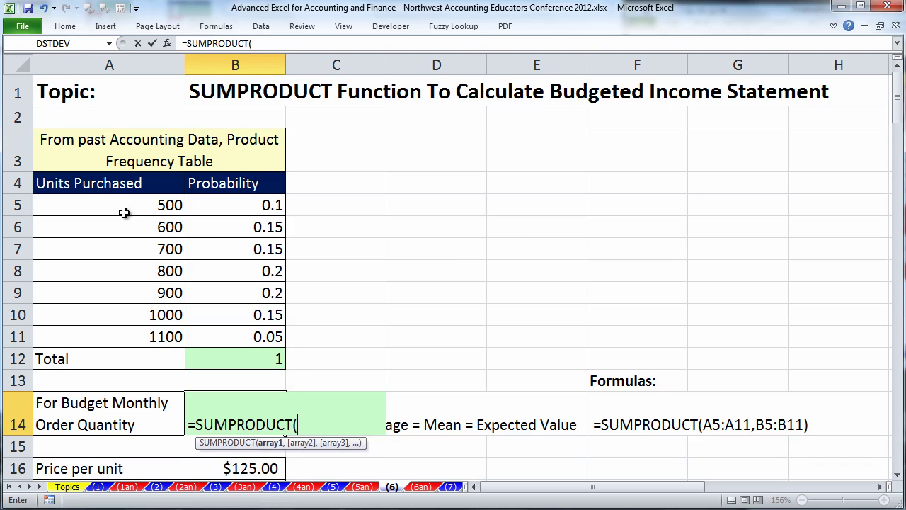
left_click_drag(134, 204, 128, 333)
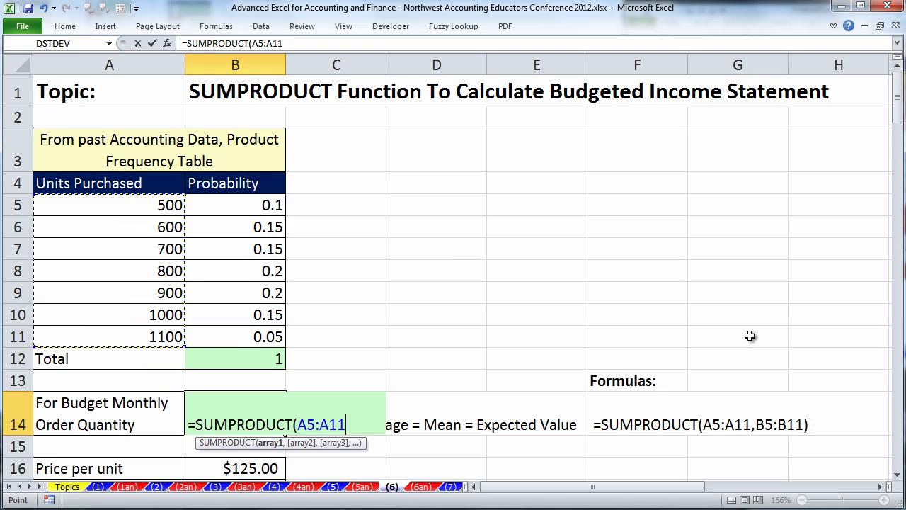
type(",")
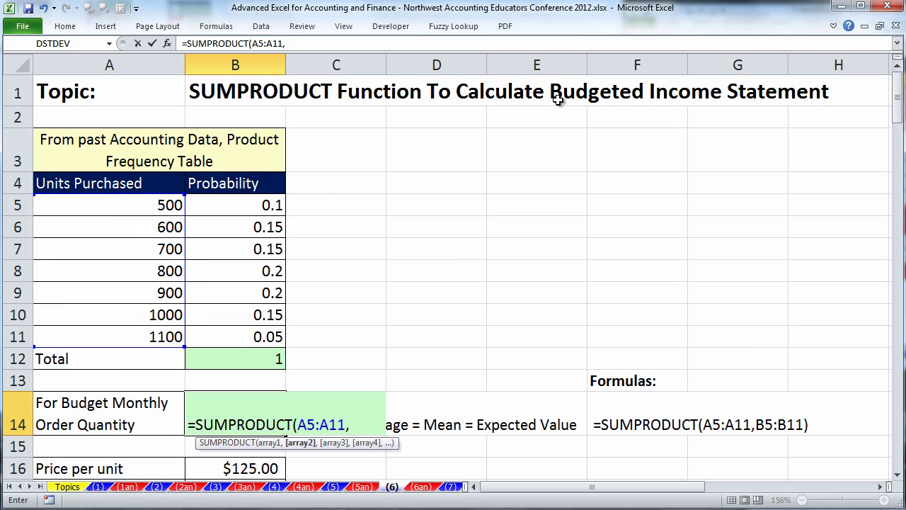
left_click_drag(256, 199, 251, 335)
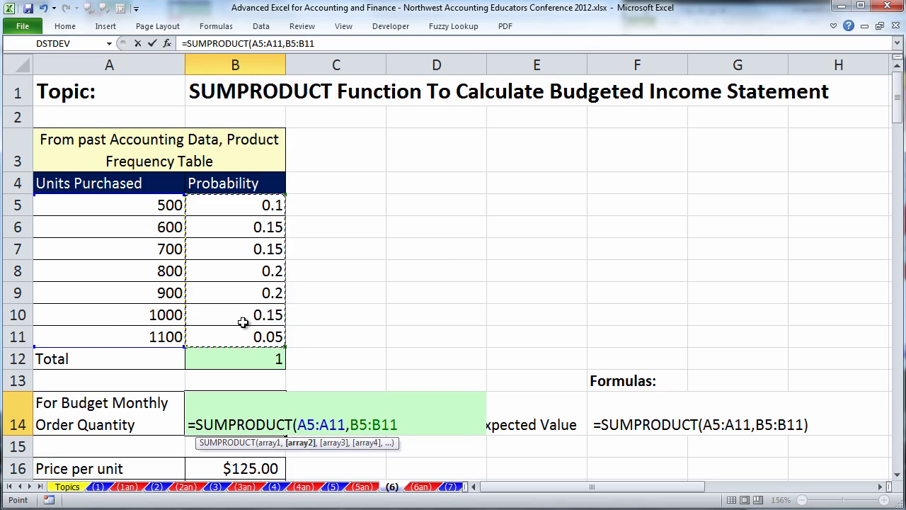
type(")")
key("ctrl+Return")
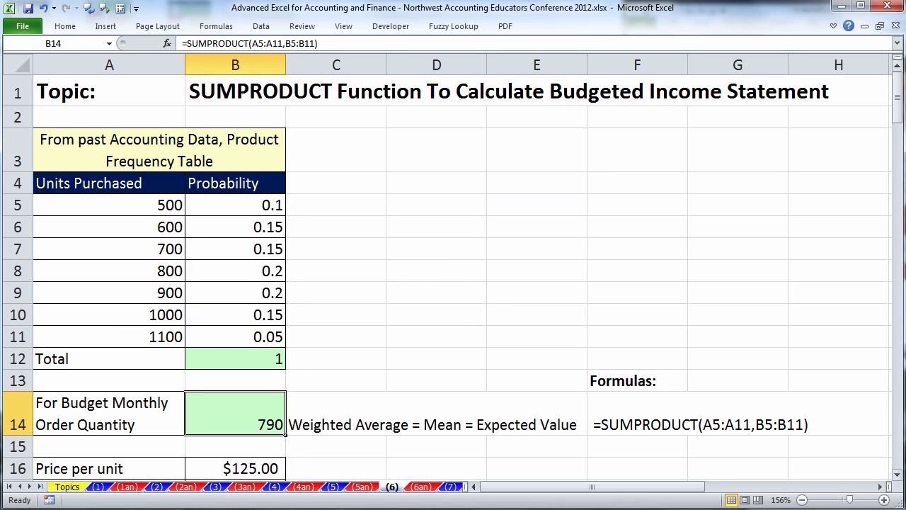
Step: Review the price per unit, cost per unit and assumed units sold inputs below the order quantity
left_click(897, 476)
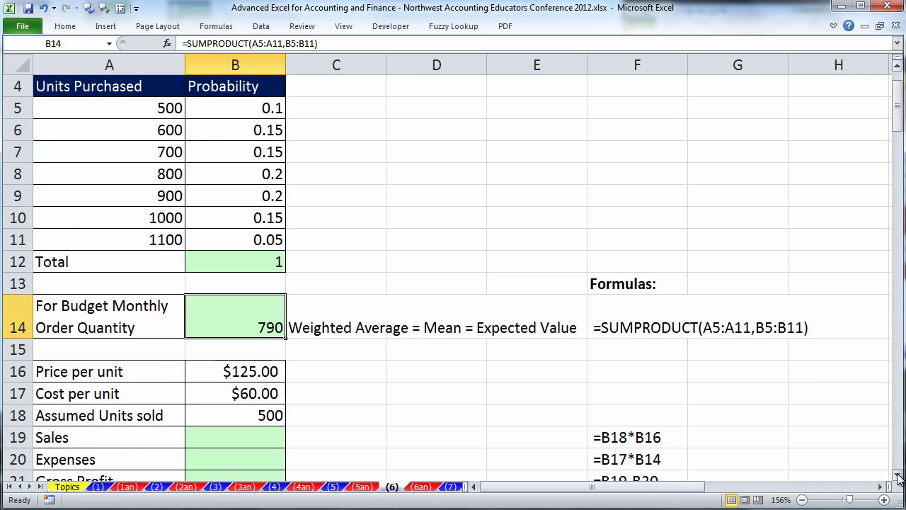
left_click(897, 475)
left_click(897, 476)
left_click(897, 476)
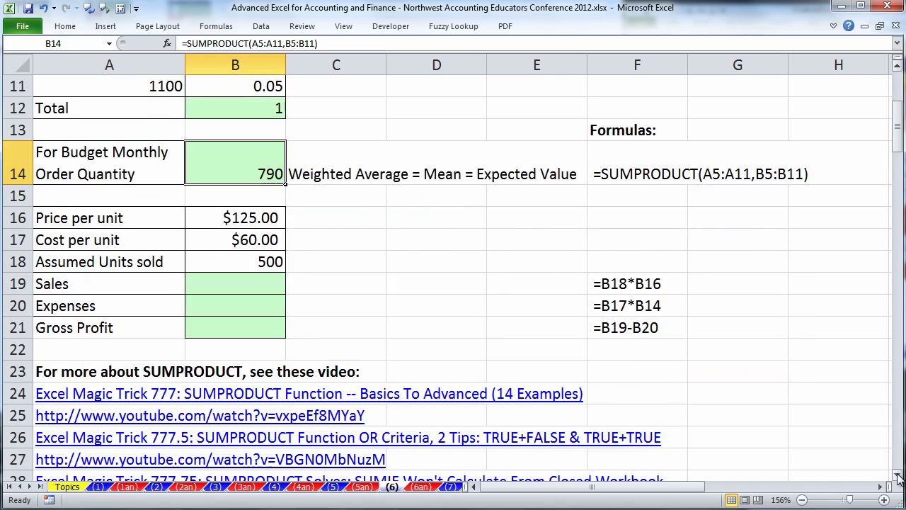
left_click(896, 476)
left_click(897, 476)
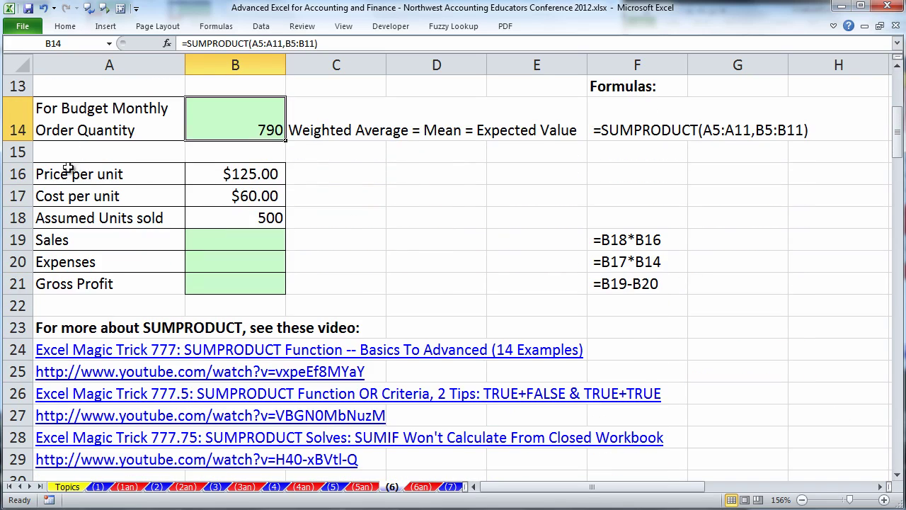
left_click(222, 173)
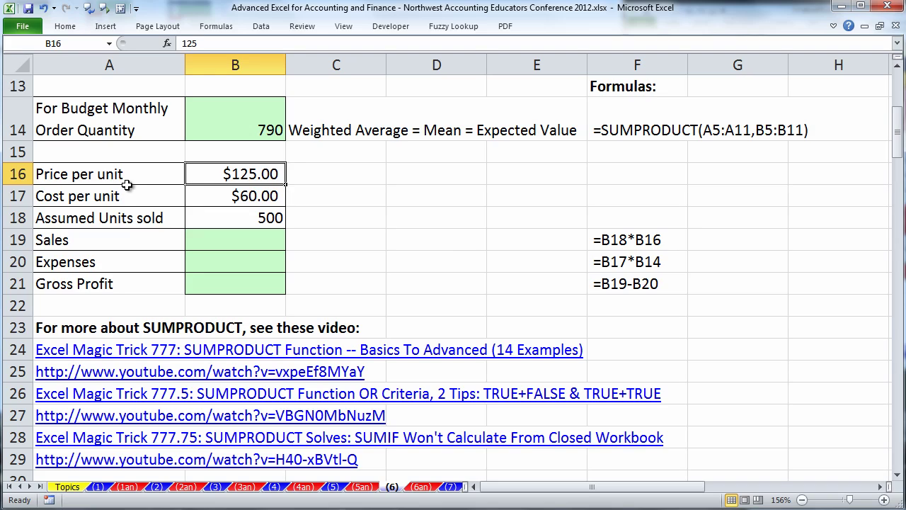
left_click(265, 201)
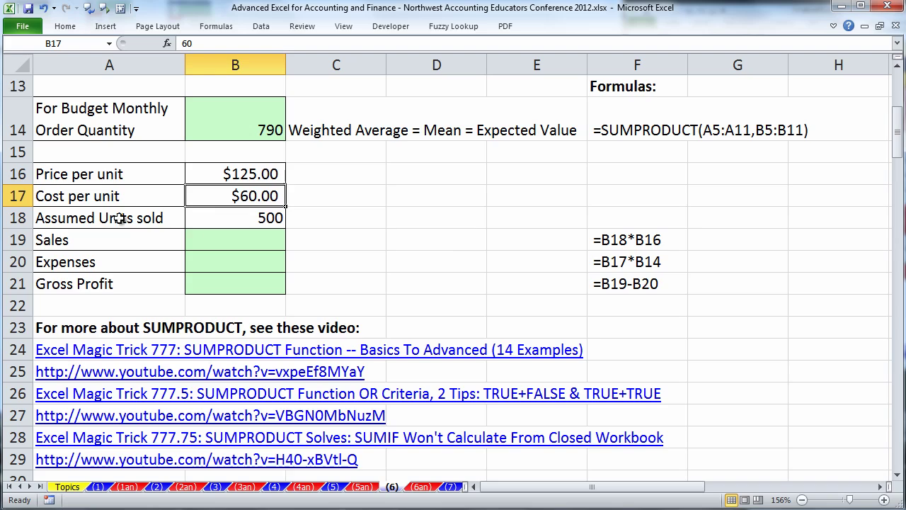
left_click(248, 219)
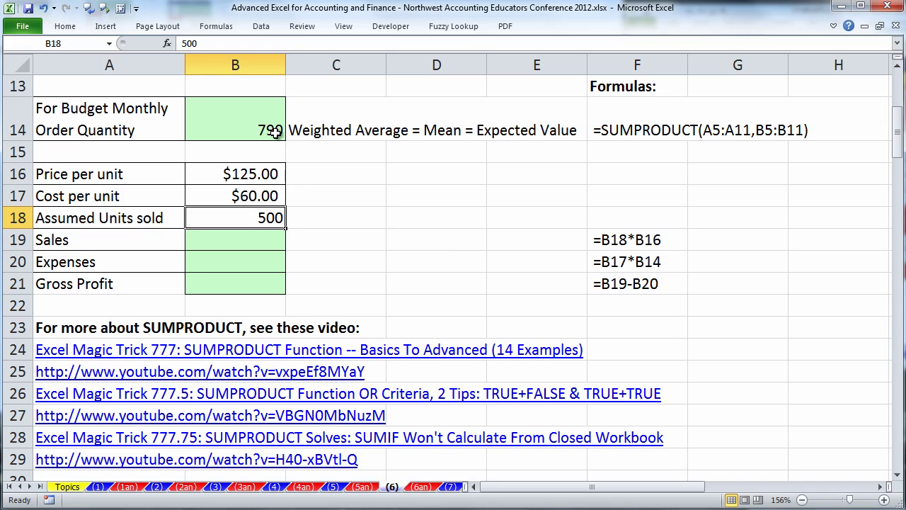
Step: Calculate Sales in B19 as price per unit times assumed units sold, using =B16*B18
left_click(243, 239)
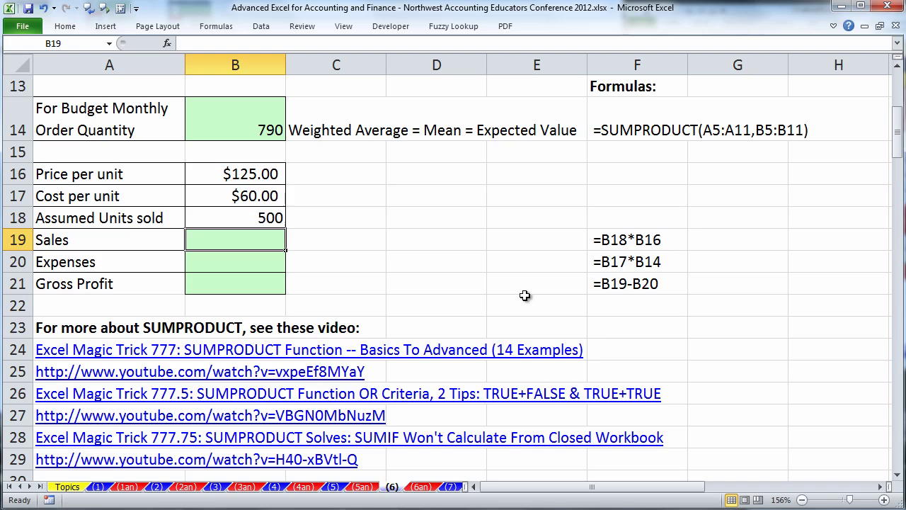
type("=")
left_click(255, 177)
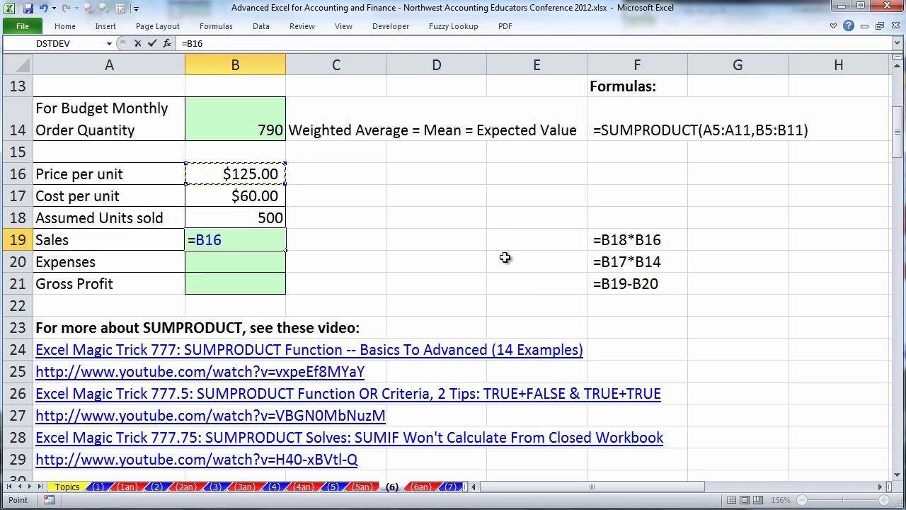
type("*")
left_click(258, 218)
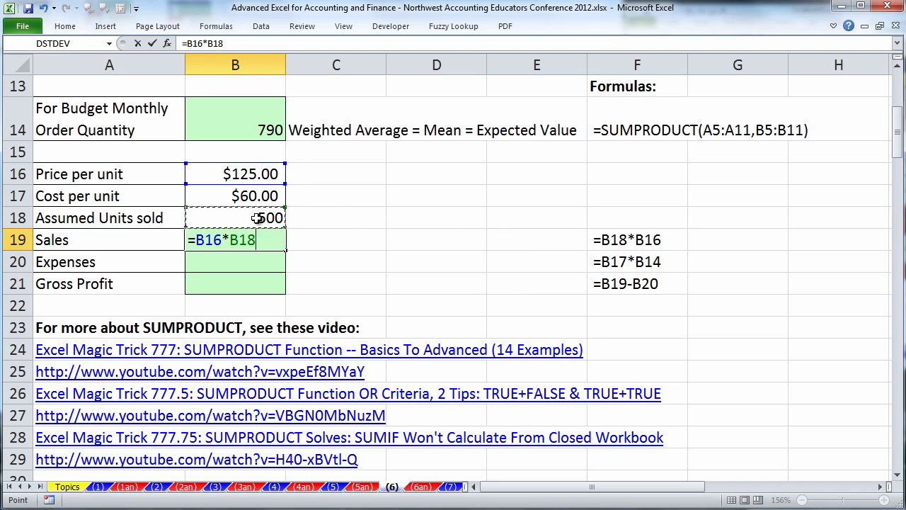
key("Return")
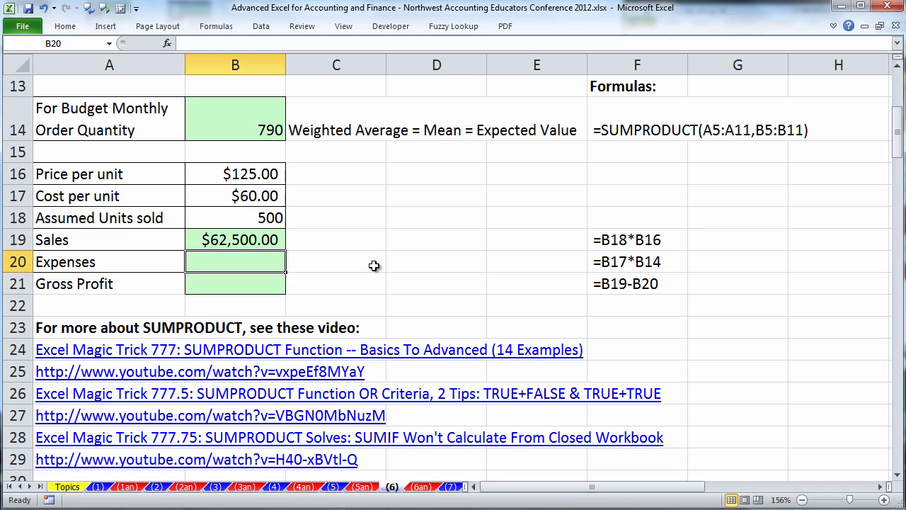
Step: Calculate Expenses in B20 as cost per unit times the budgeted order quantity, using =B17*B14
type("=")
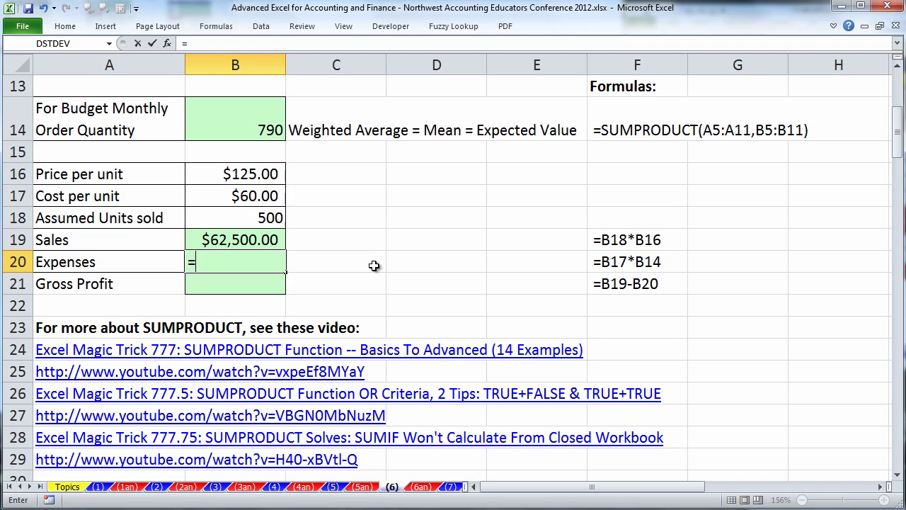
left_click(267, 197)
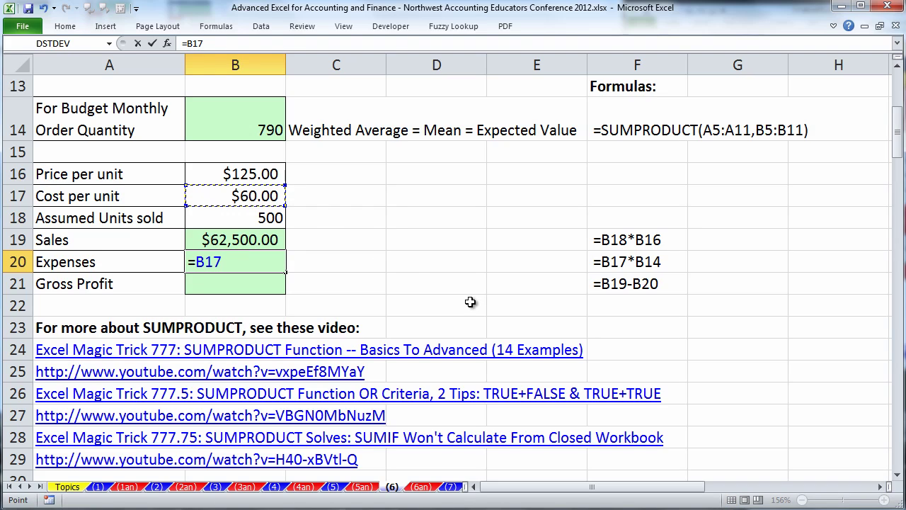
left_click(235, 115)
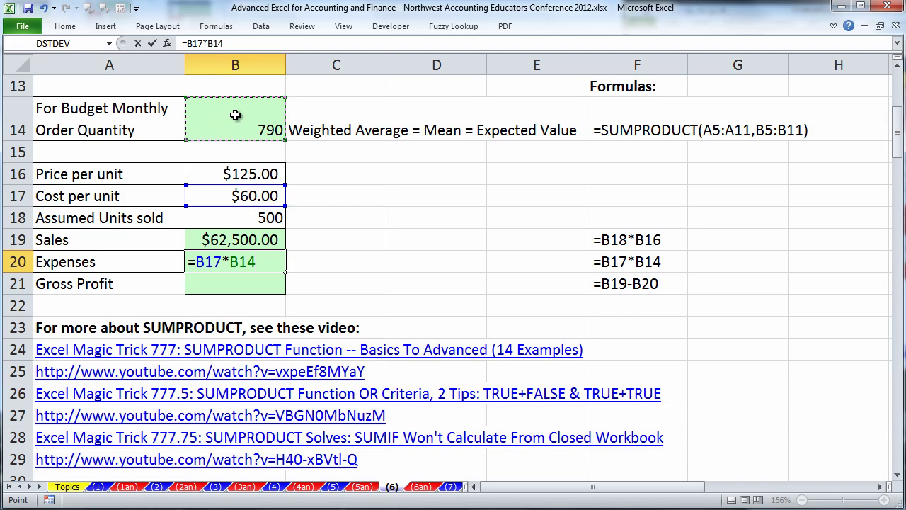
key("ctrl+Return")
Step: Calculate Gross Profit in B21 as sales minus expenses, using =B19-B20
key("Down")
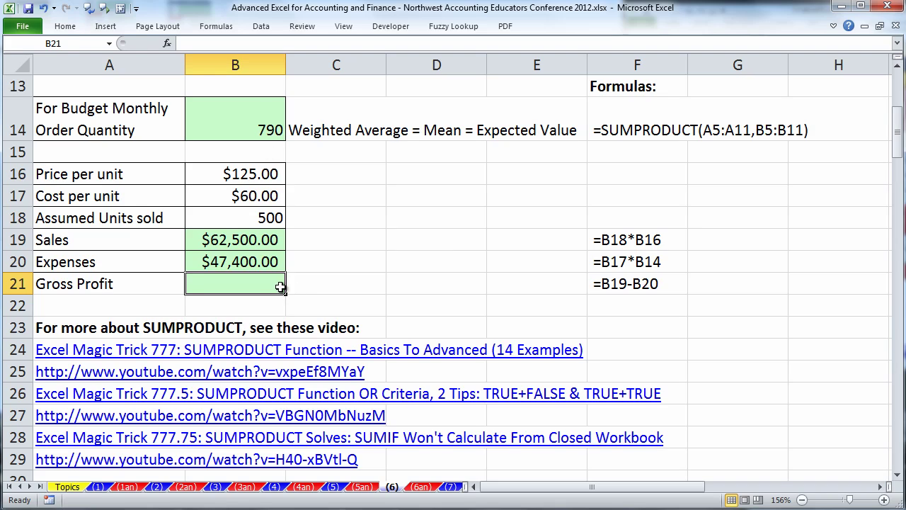
type("=")
left_click(257, 240)
type("-")
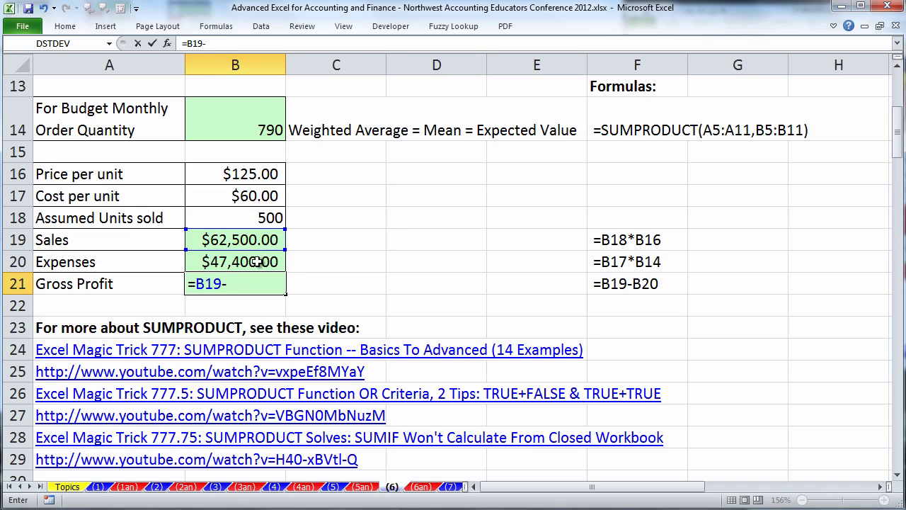
left_click(257, 262)
key("ctrl+Return")
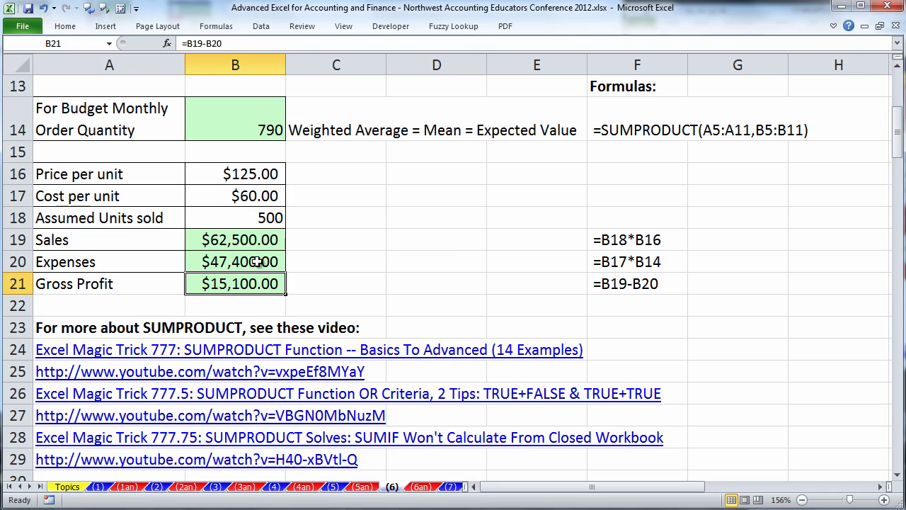
Step: Inspect the order quantity's SUMPRODUCT formula in B14 against the frequency table, and look at sheet (7)
left_click(271, 129)
double_click(270, 129)
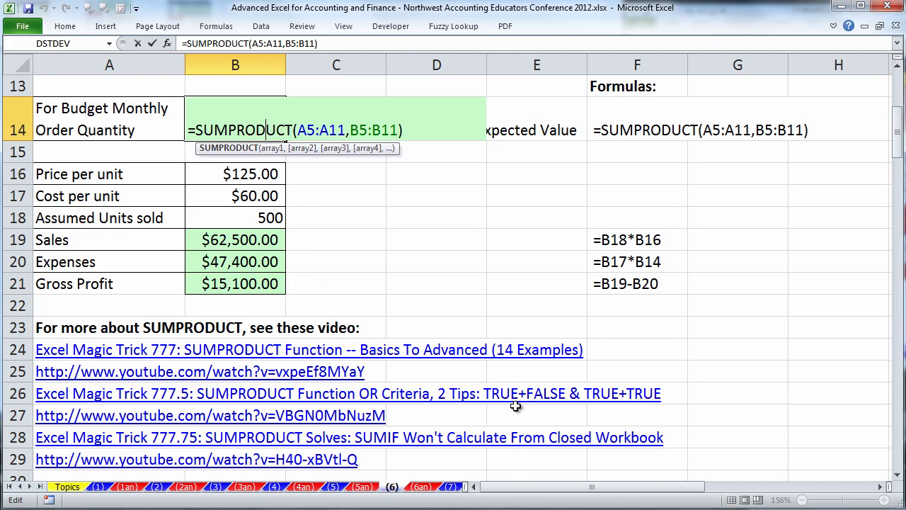
scroll(509, 393, "up", 3)
key("ctrl+Return")
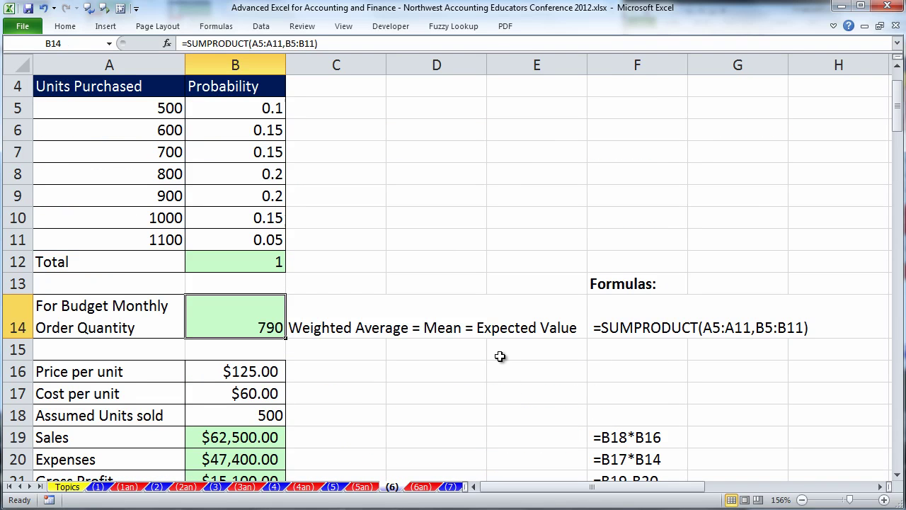
left_click(896, 476)
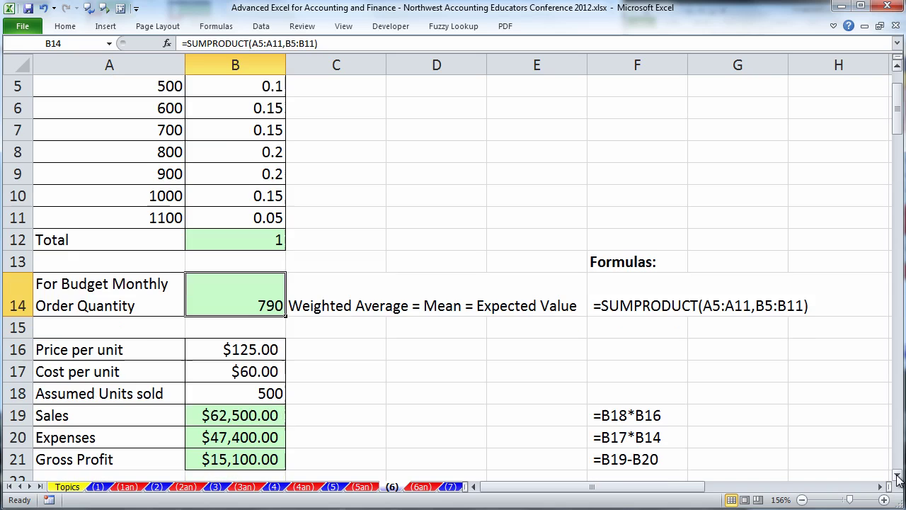
left_click(450, 487)
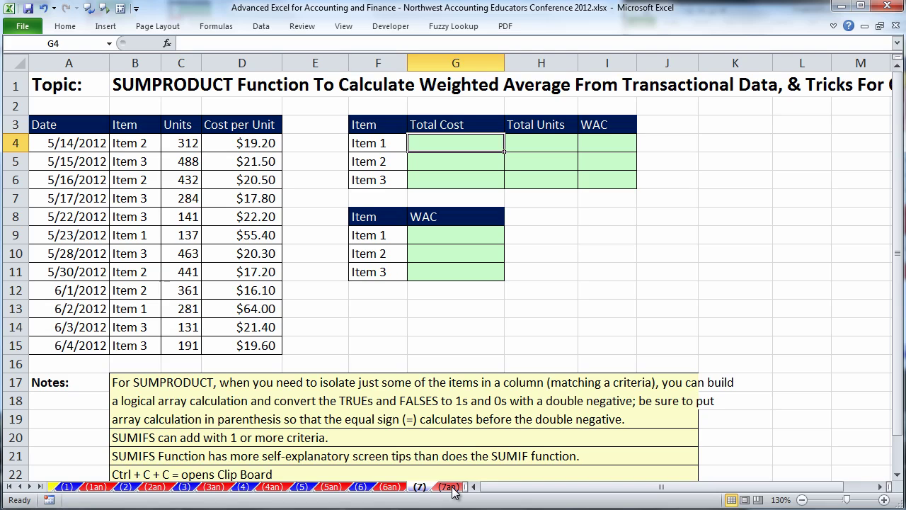
Step: Check the ranges of the B14 formula on sheet (6) again and switch to the weighted grades sheet (5)
left_click(364, 488)
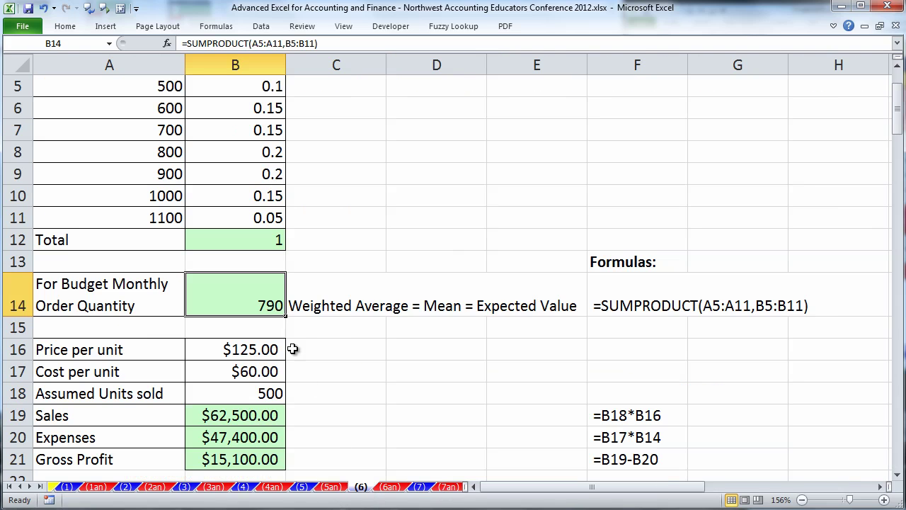
double_click(262, 300)
scroll(345, 297, "up", 1)
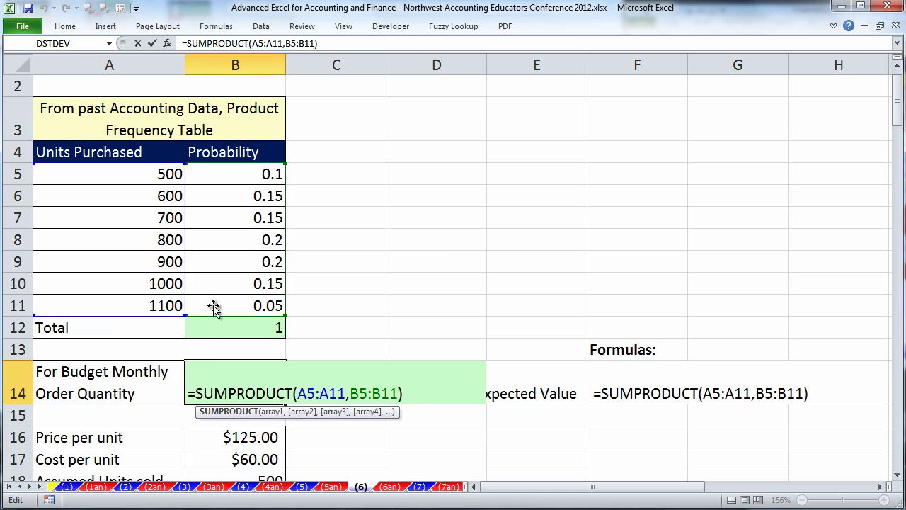
left_click(243, 486)
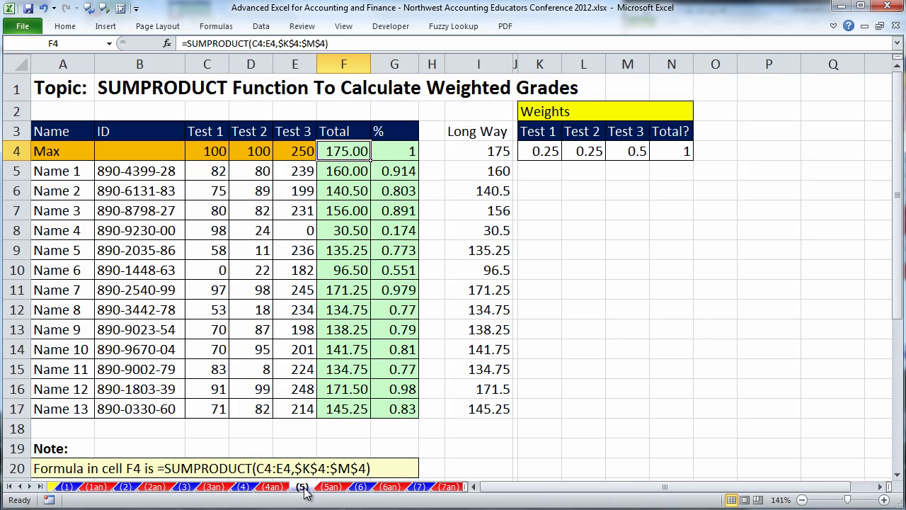
Step: Return to sheet (6), review which ranges the order quantity's SUMPRODUCT in B14 multiplies, and open sheet (7)
left_click(305, 488)
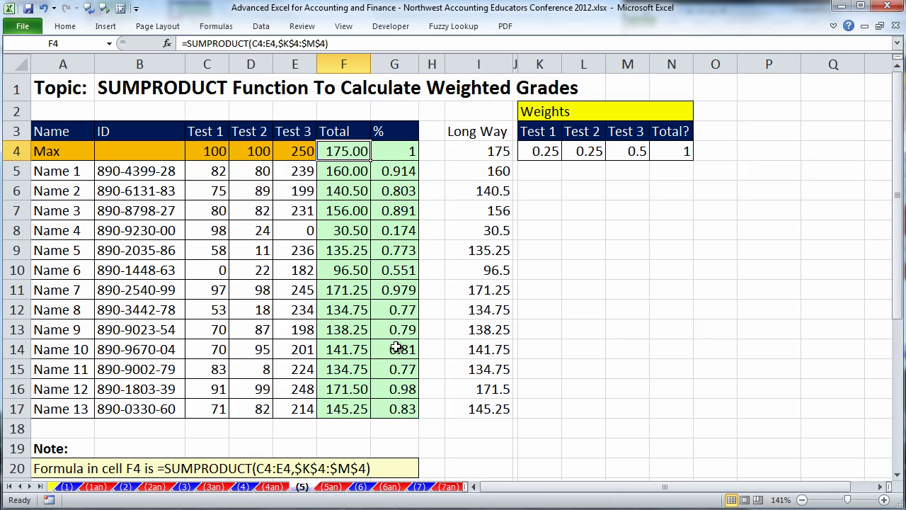
left_click(361, 488)
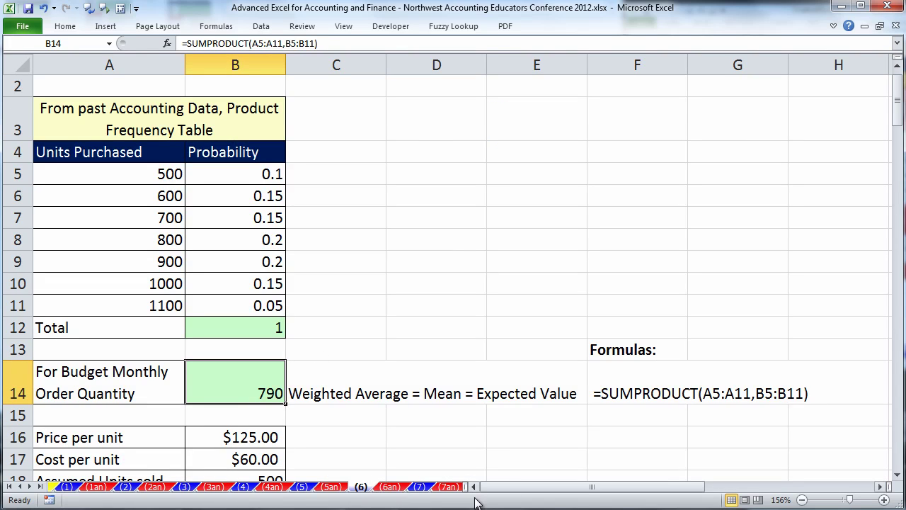
double_click(266, 380)
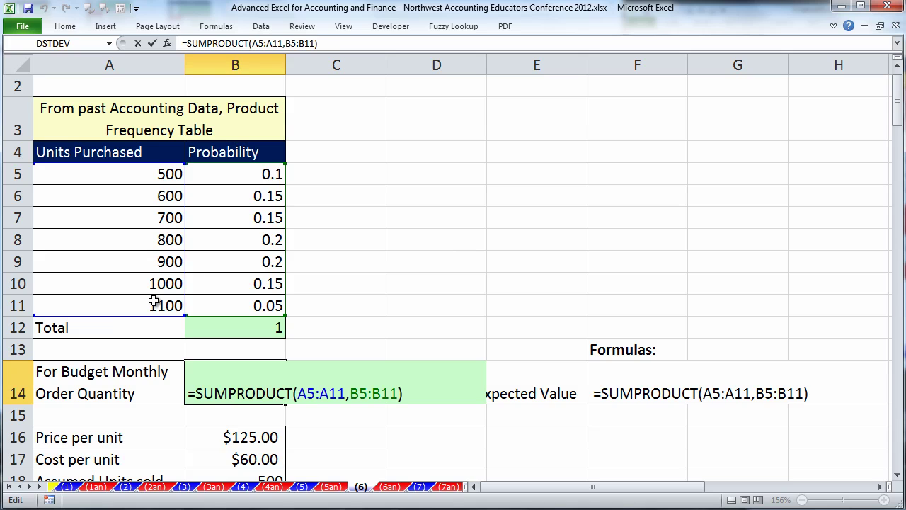
key("ctrl+Return")
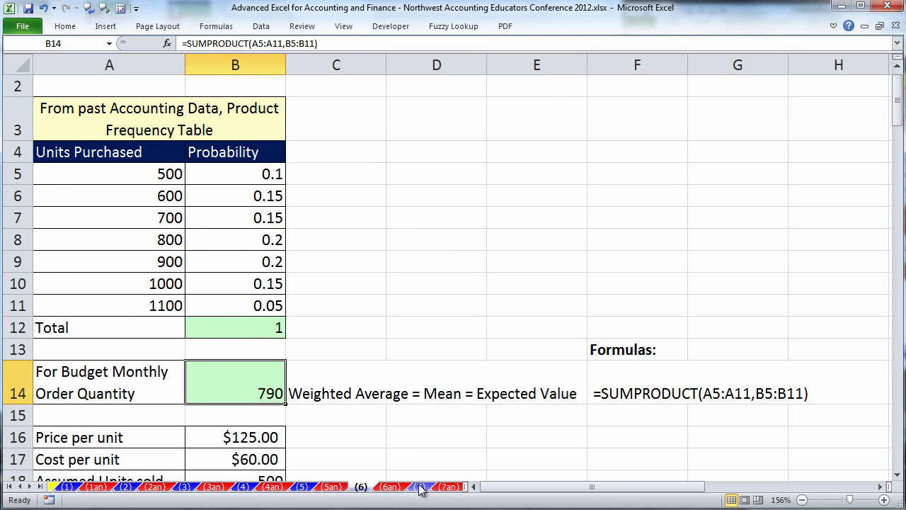
left_click(420, 487)
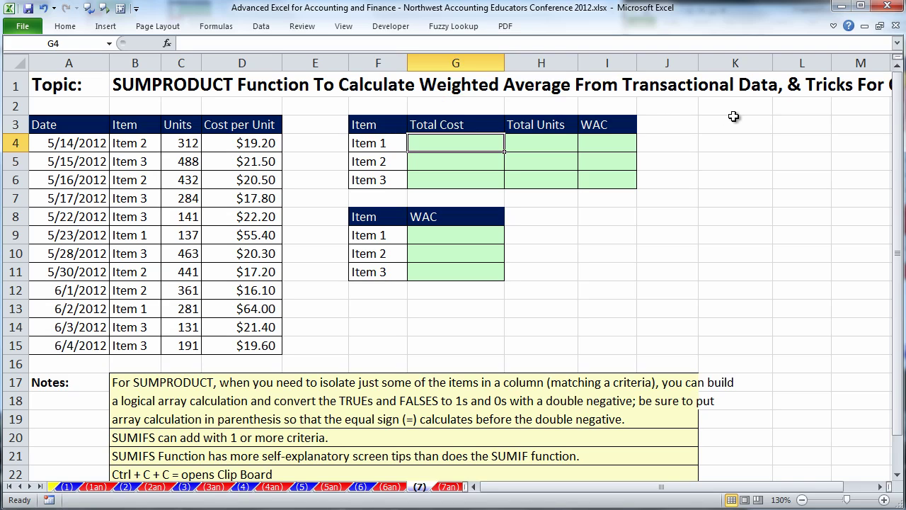
Step: Examine the first transaction records on sheet (7), comparing the item, units and cost per unit of the Item 2 purchases
left_click_drag(71, 142, 241, 148)
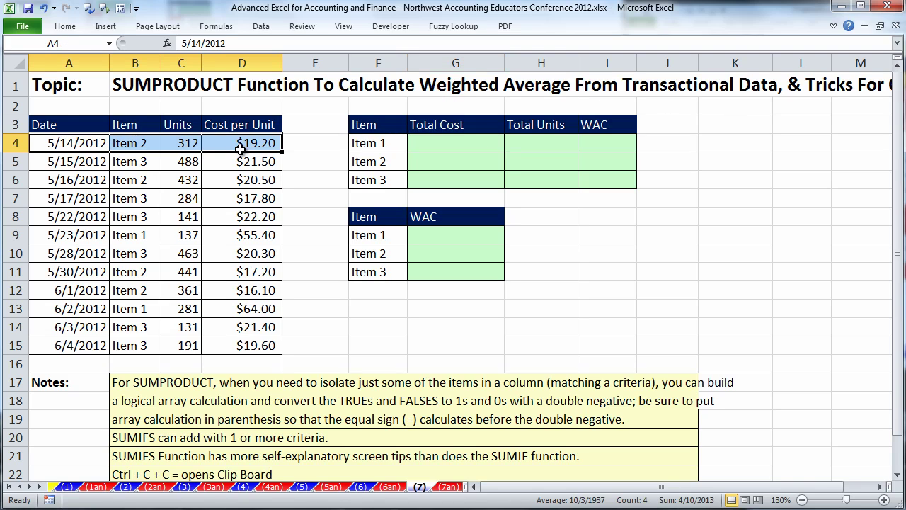
left_click_drag(48, 169, 252, 162)
left_click(138, 145)
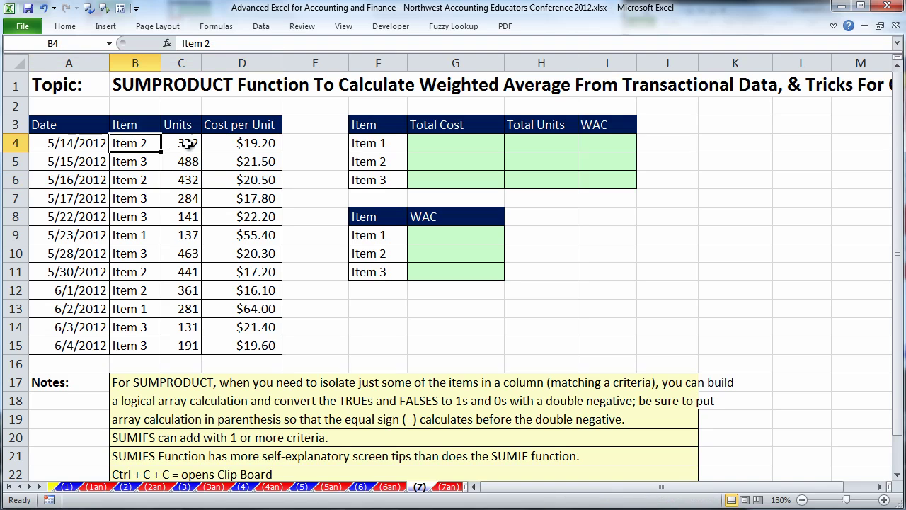
left_click(187, 144)
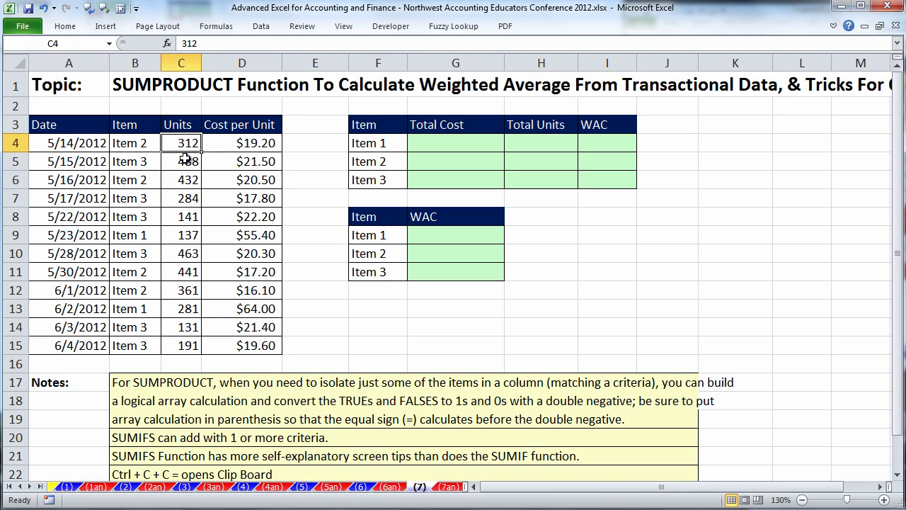
left_click(259, 149)
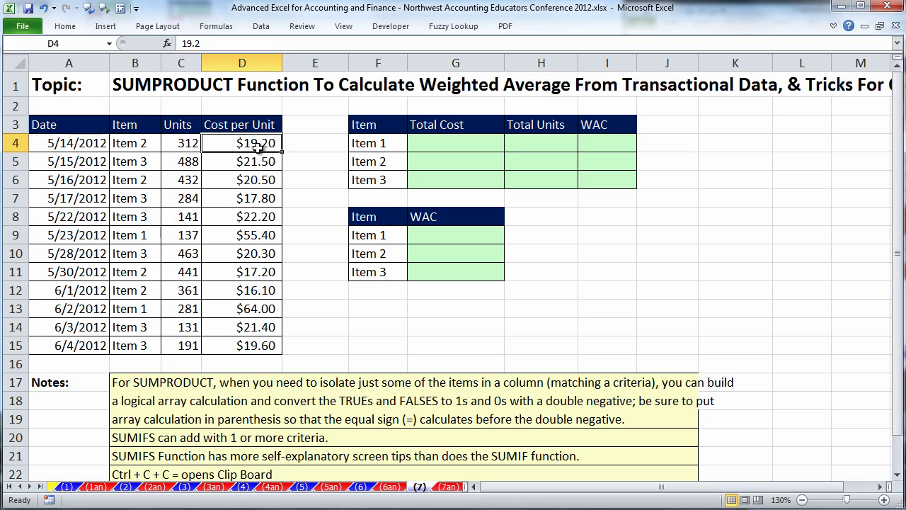
left_click(173, 181)
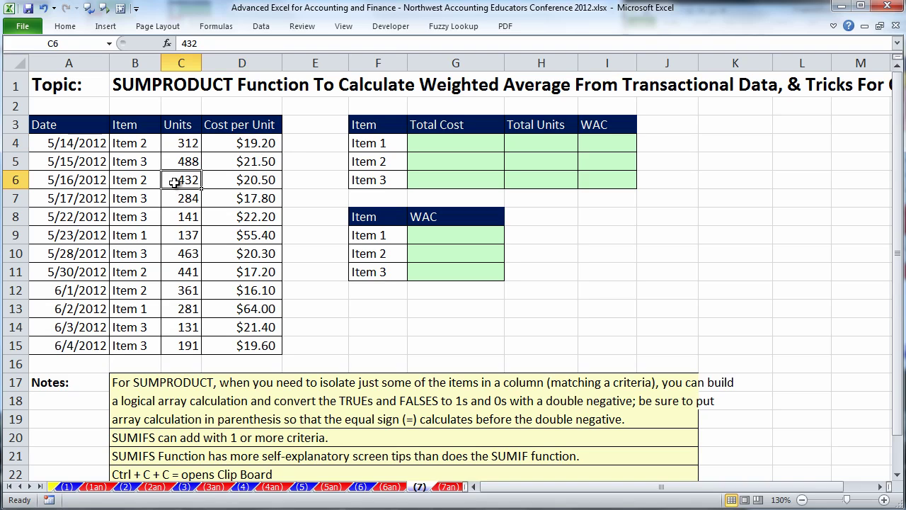
left_click(241, 184)
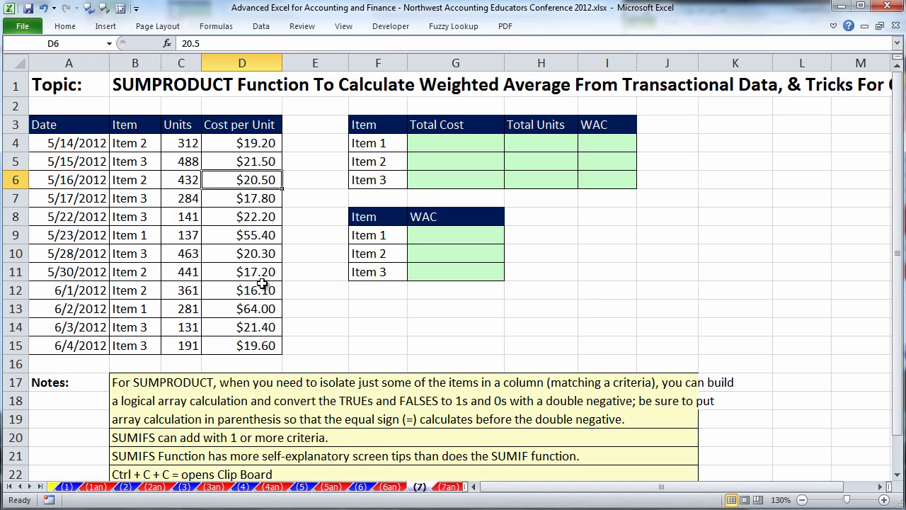
Step: Calculate each transaction's total cost in a helper column with =C4*D4 in E4, and fill it down to E15
left_click(302, 141)
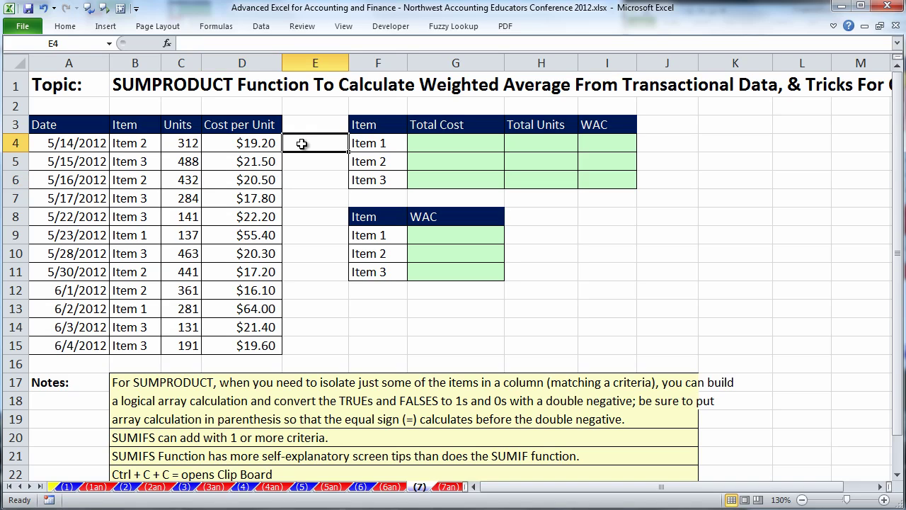
type("=")
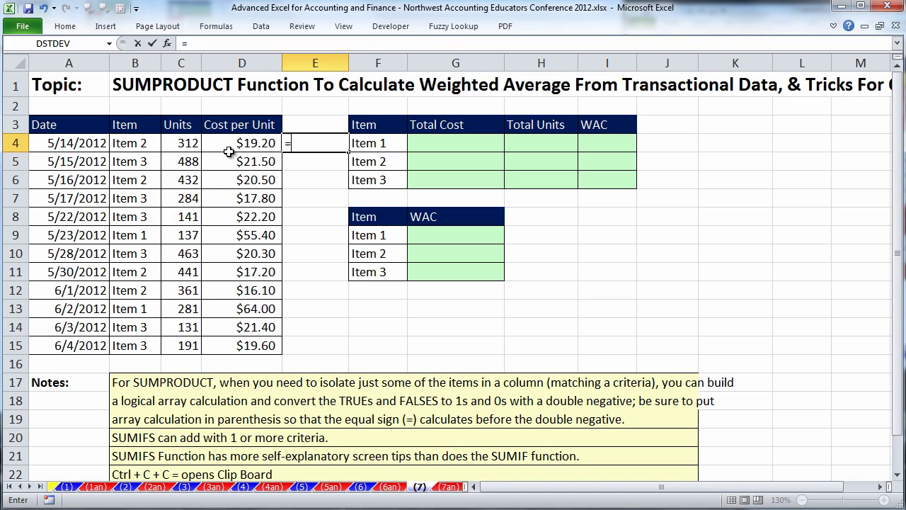
left_click(184, 144)
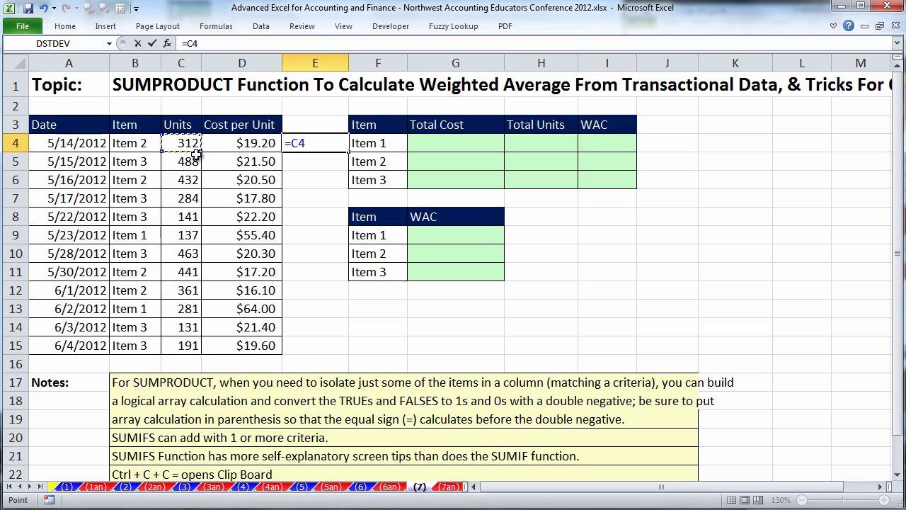
type("*")
left_click(268, 143)
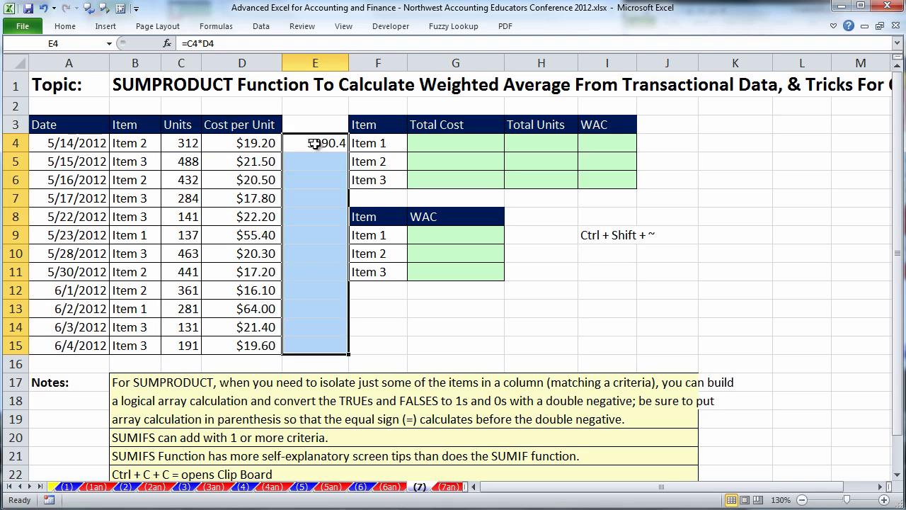
left_click(317, 144)
double_click(347, 152)
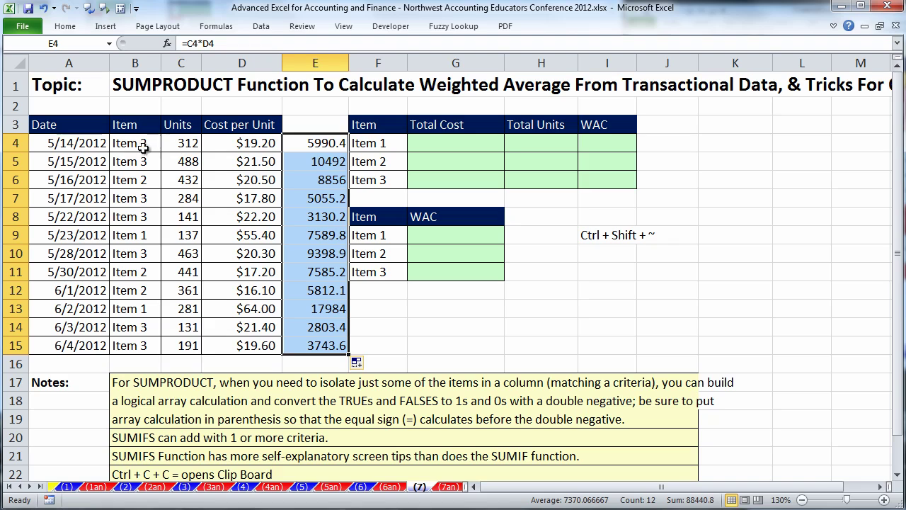
Step: Check the Item 2 sums of total costs (E4, E6, E11:E12) and units (C4, C6, C11:C12), and select WAC cells G9:G11
left_click(308, 142)
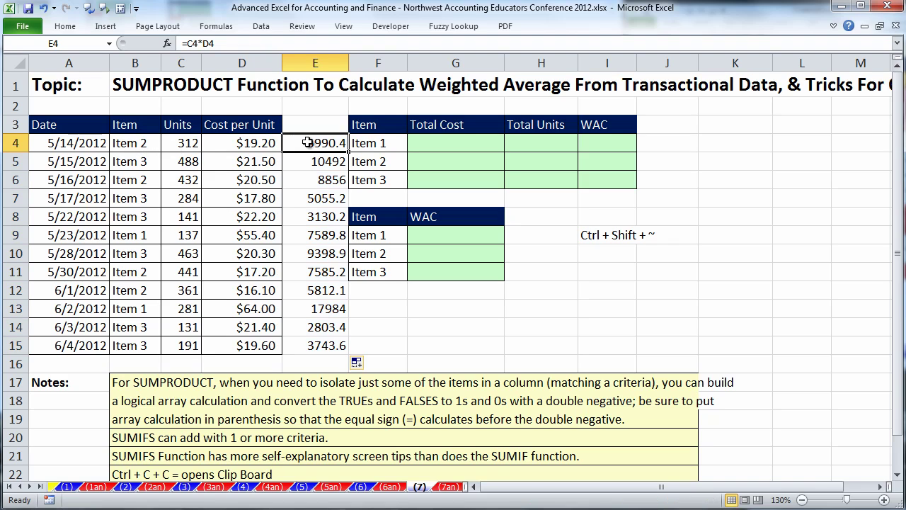
left_click(316, 182, "ctrl")
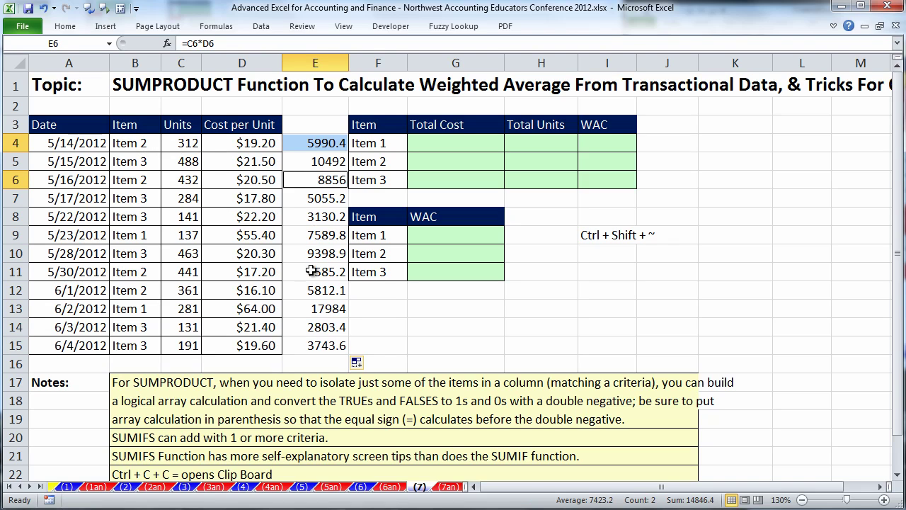
left_click_drag(315, 276, 314, 289)
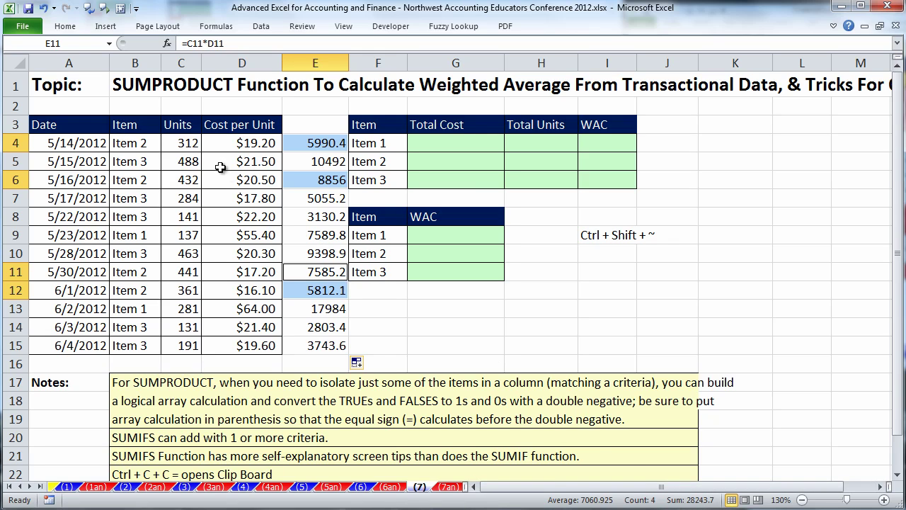
left_click(189, 143)
left_click(193, 177, "ctrl")
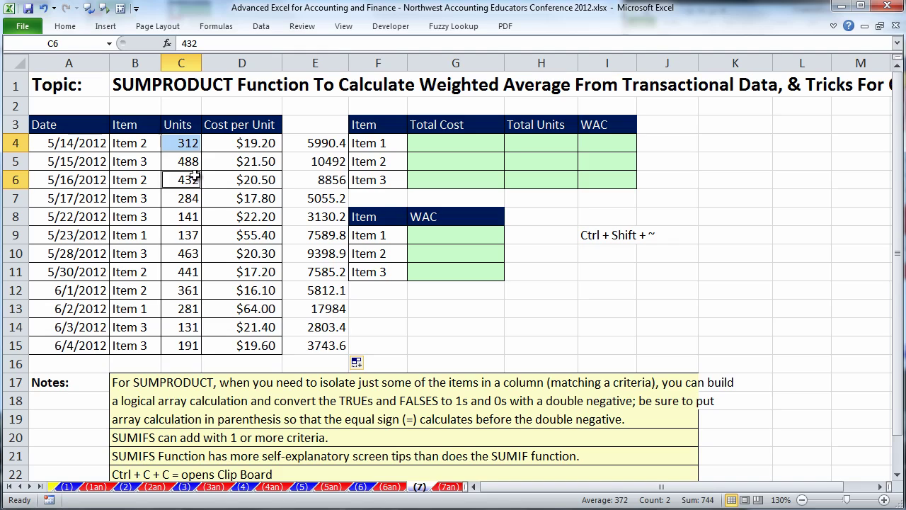
left_click_drag(189, 268, 184, 289)
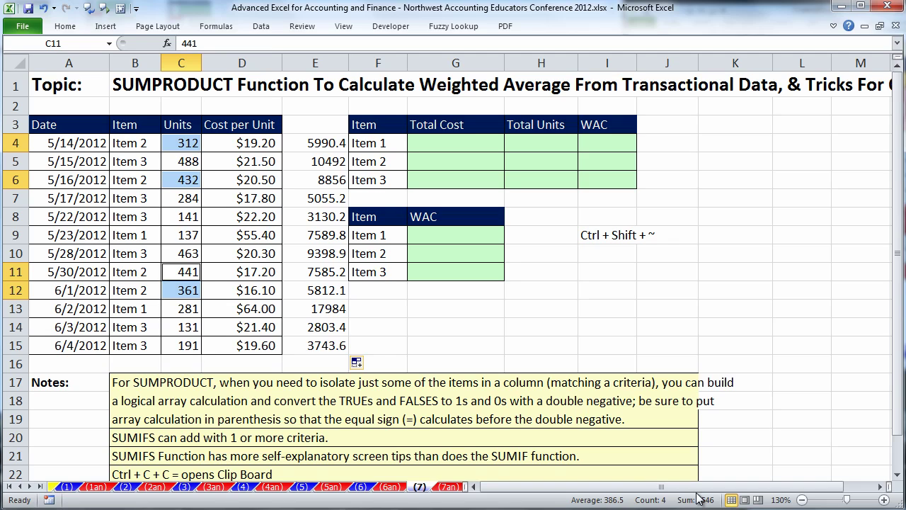
left_click_drag(415, 234, 424, 263)
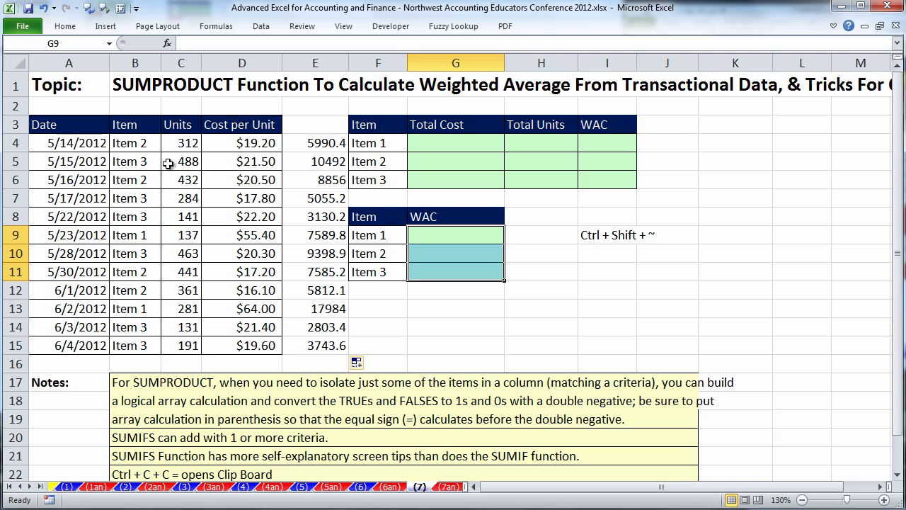
Step: Re-enter the total cost formulas one by one from E4 through E12 so they adopt the currency format
left_click(329, 143)
double_click(330, 143)
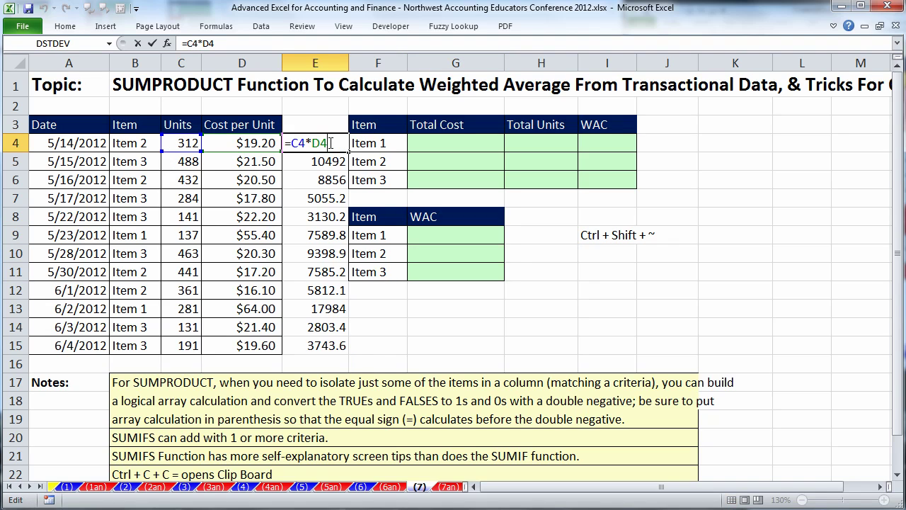
key("Return")
key("F2")
key("Return")
key("F2")
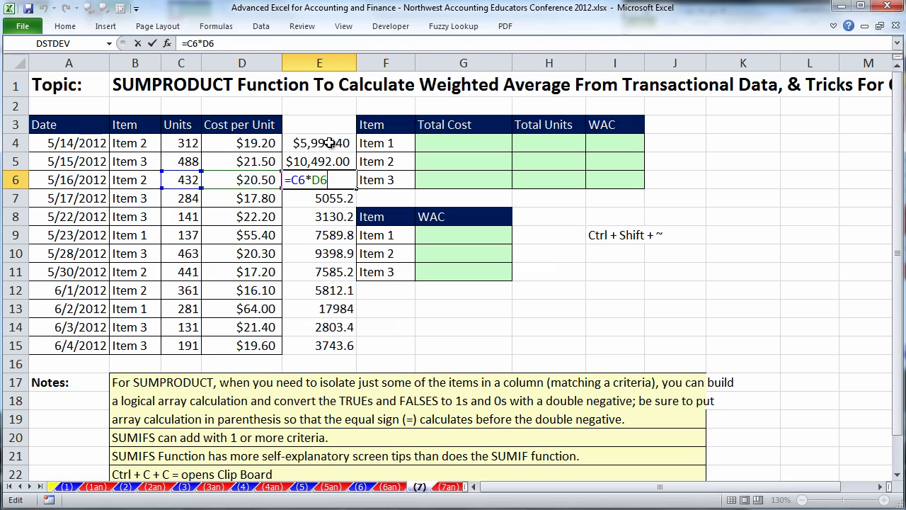
key("Return")
key("F2")
key("Return")
key("F2")
key("Return")
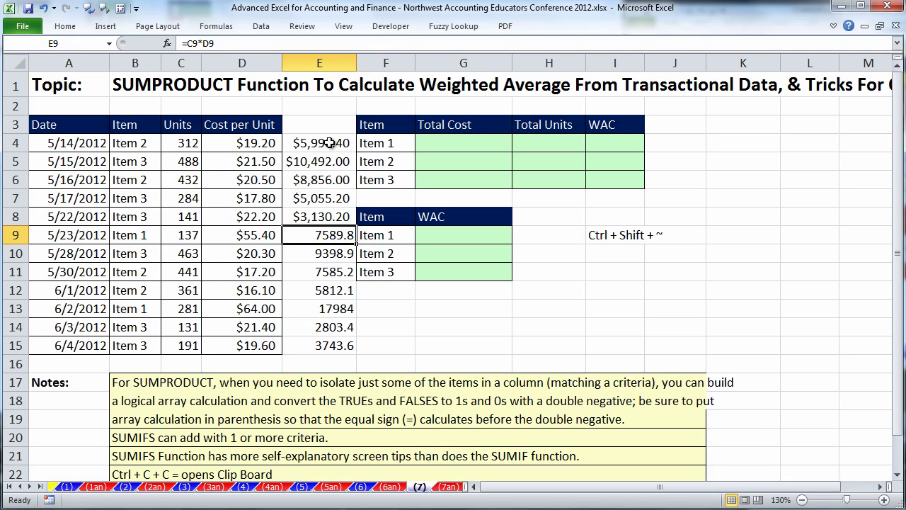
key("F2")
key("Return")
key("F2")
key("Return")
key("F2")
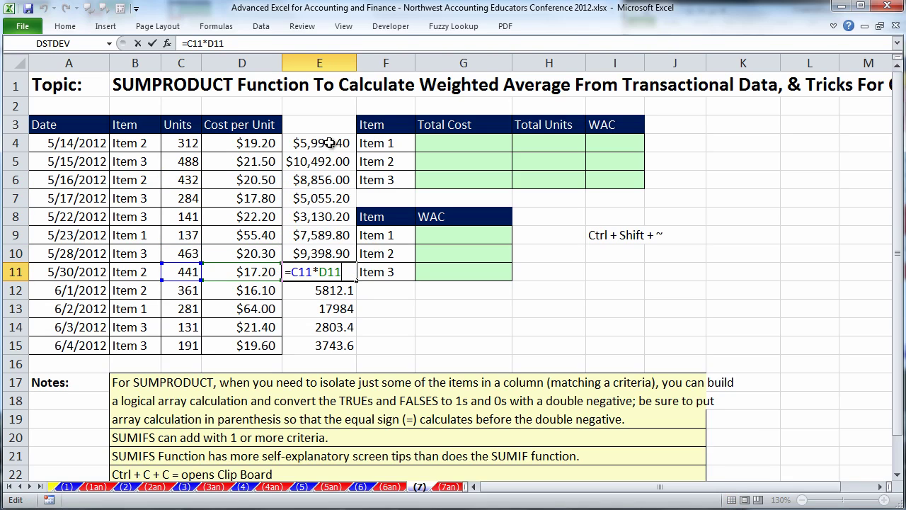
key("Return")
key("F2")
key("Return")
key("F2")
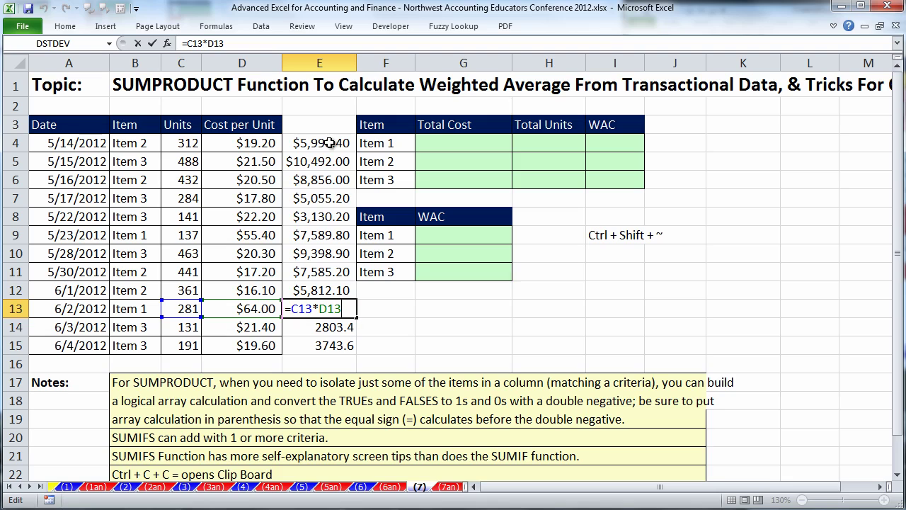
key("ctrl+Return")
Step: Highlight the Item 2 records together in B4:E4, B6:E6 and B11:E12 to review which rows belong in the calculation
left_click_drag(127, 144, 316, 144)
left_click_drag(125, 180, 304, 182)
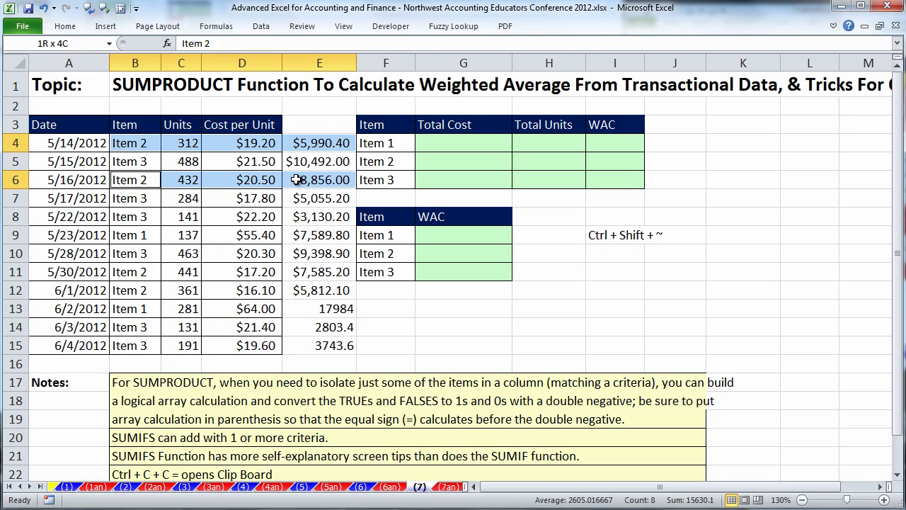
left_click_drag(121, 275, 318, 283)
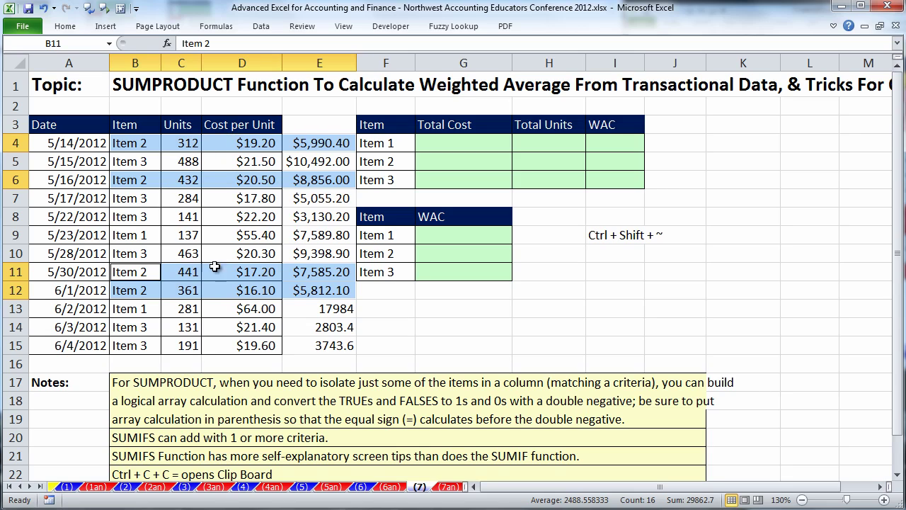
Step: Start a SUMPRODUCT formula in G5 with the absolute ranges $C$4:$C$15 and $D$4:$D$15 as its first two arrays
left_click(463, 143)
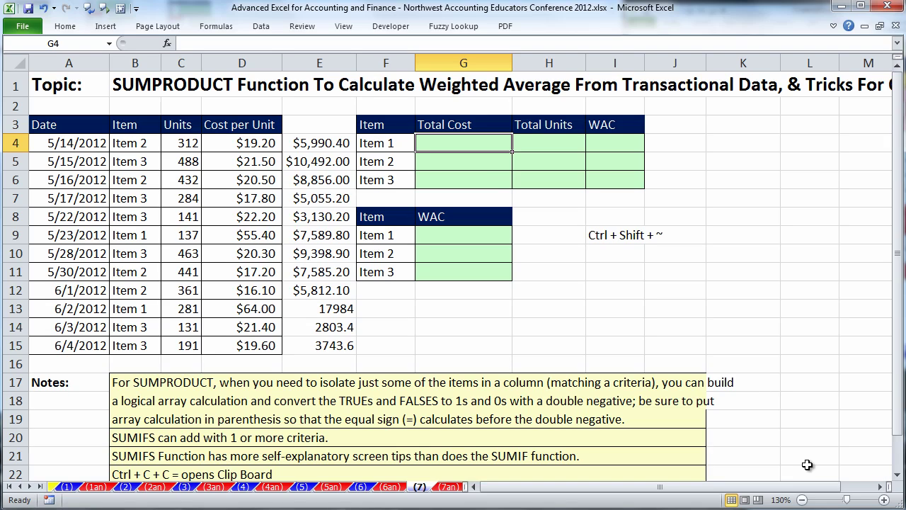
left_click(382, 135)
left_click(436, 164)
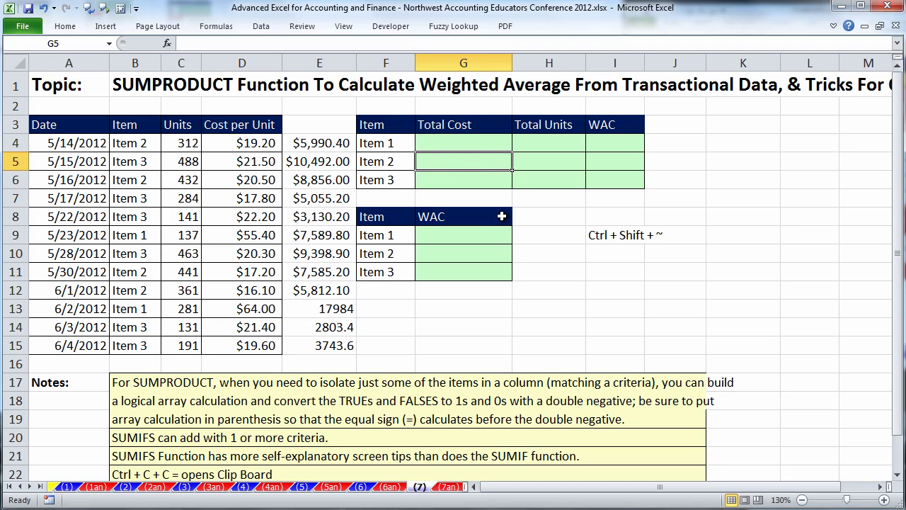
type("=sump")
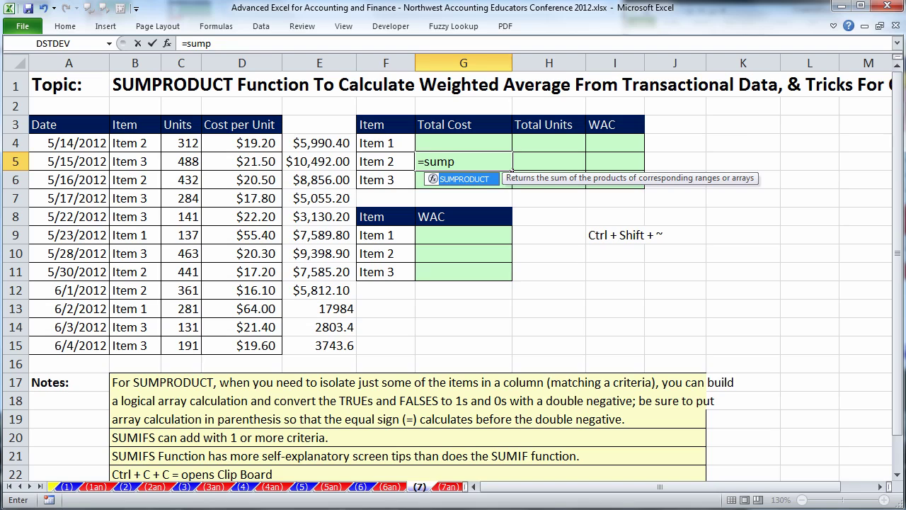
key("Tab")
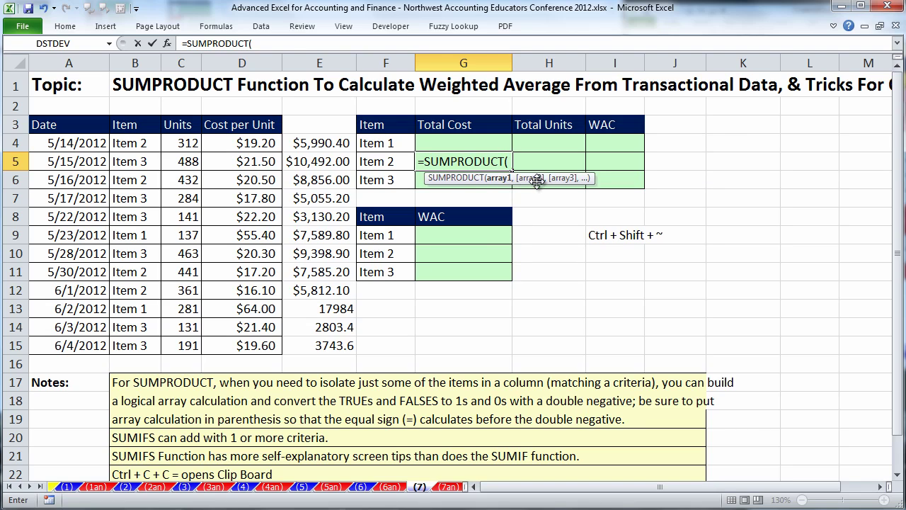
left_click(181, 142)
left_click_drag(180, 143, 182, 344)
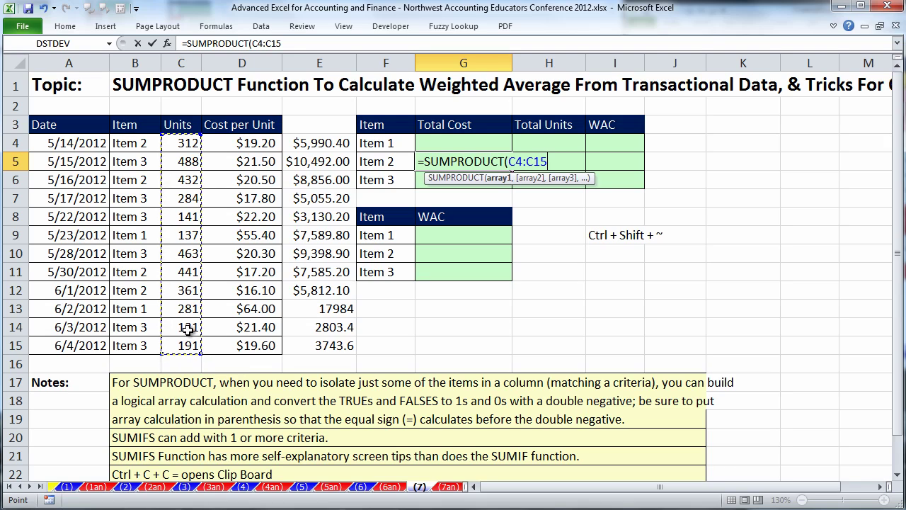
key("F4")
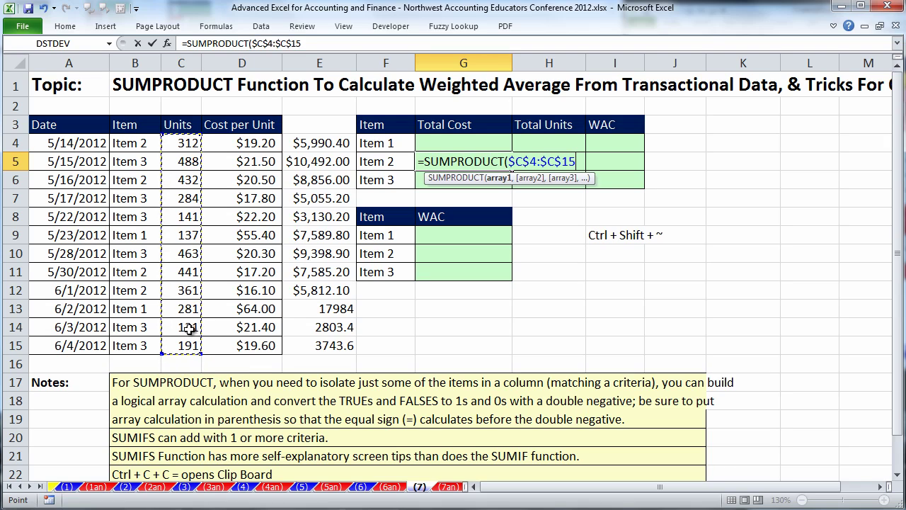
type(",")
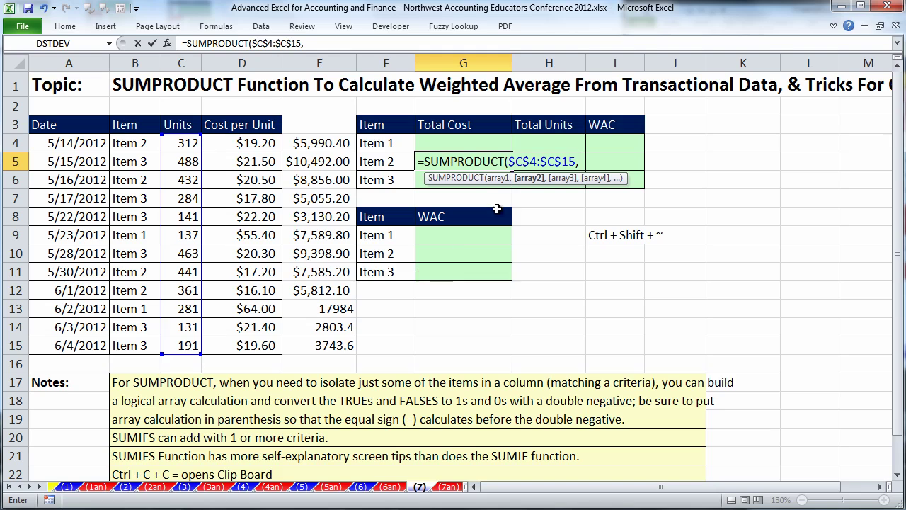
left_click(234, 145)
left_click_drag(234, 145, 238, 345)
key("F4")
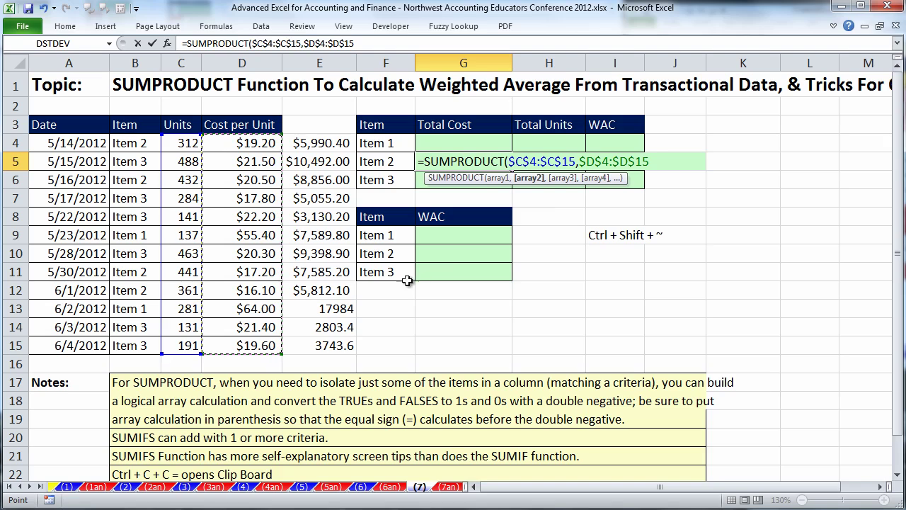
Step: Add the comparison $B$4:$B$15=F5 as the third array of the G5 formula
type(",")
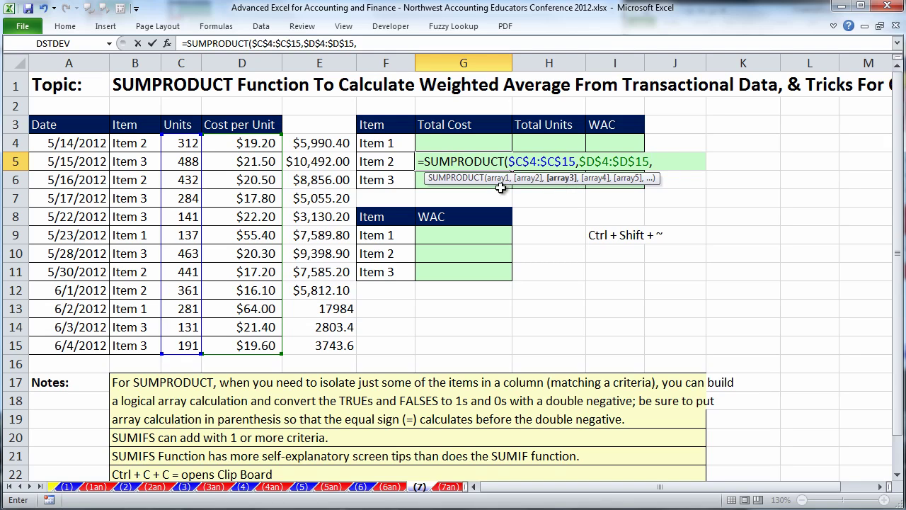
left_click(128, 143)
left_click_drag(127, 143, 134, 347)
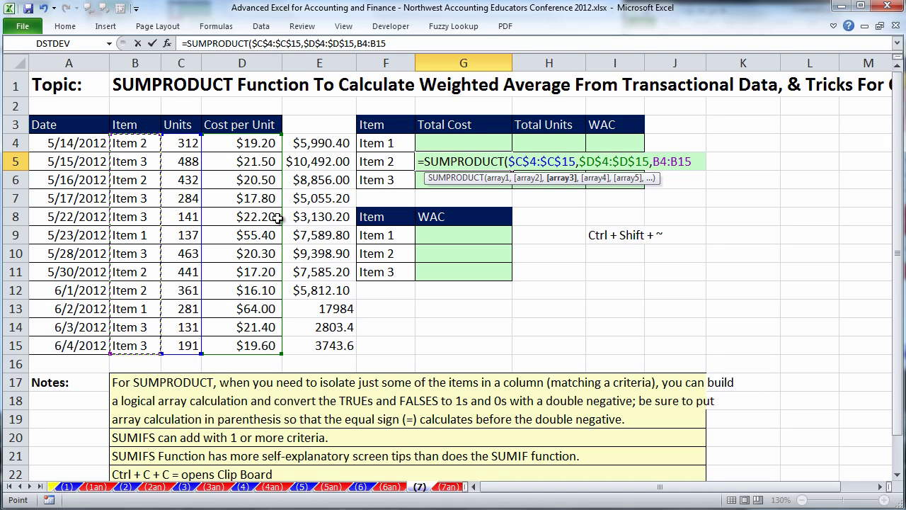
key("F4")
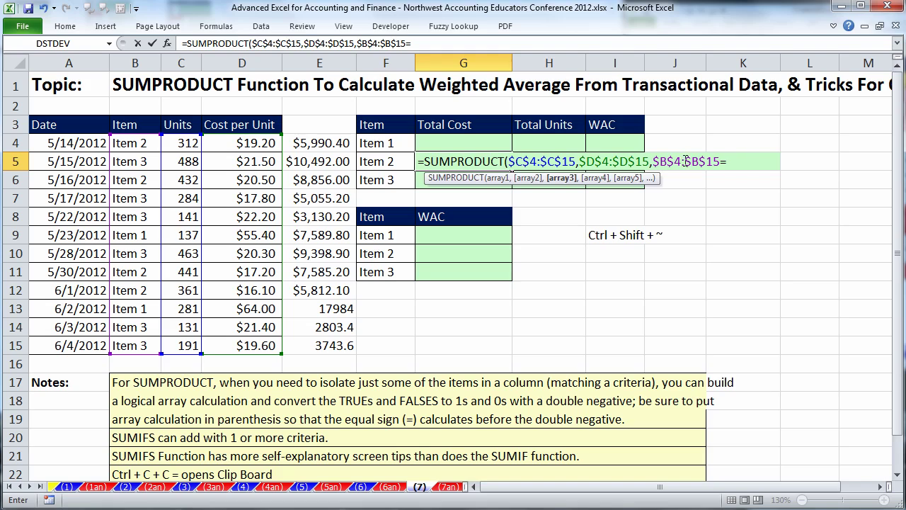
type("=")
left_click(389, 163)
Step: Evaluate the $B$4:$B$15=F5 argument inside the formula to examine its array, review the other arguments, and restore the references
left_click_drag(652, 162, 753, 167)
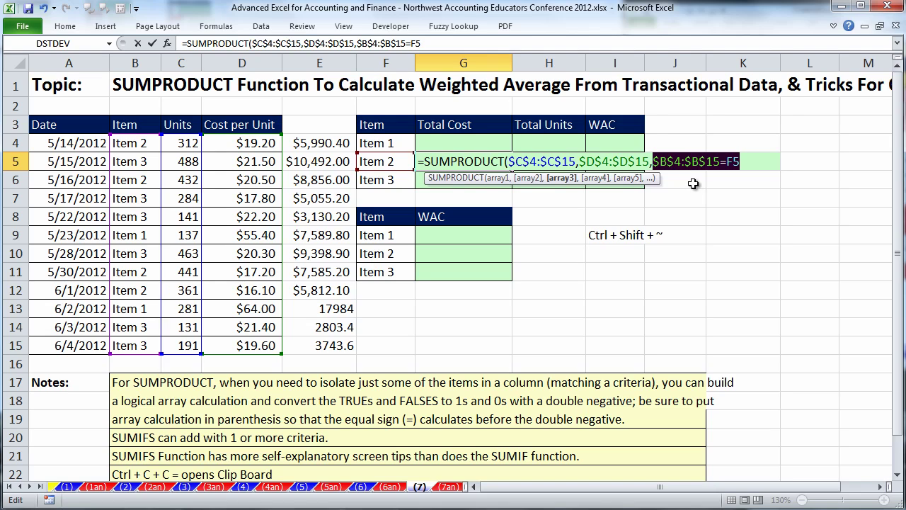
key("F9")
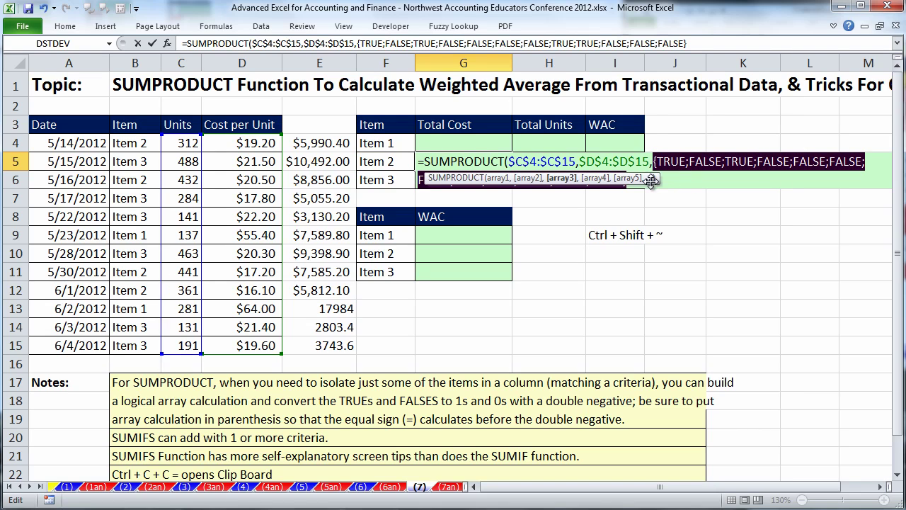
left_click_drag(655, 178, 728, 221)
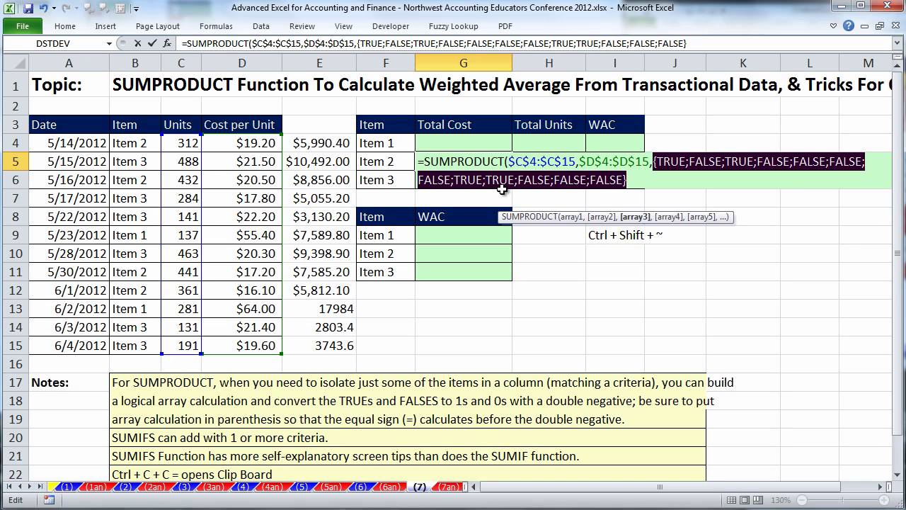
key("ctrl+z")
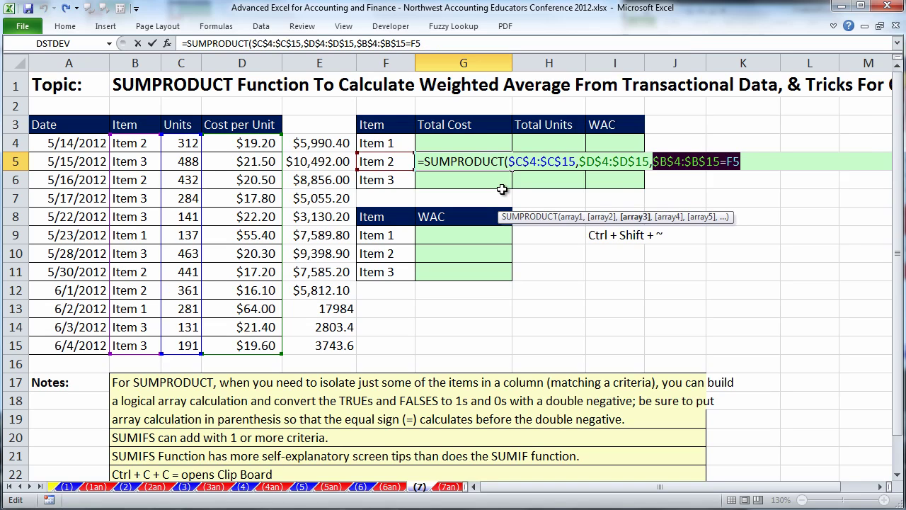
left_click(603, 221)
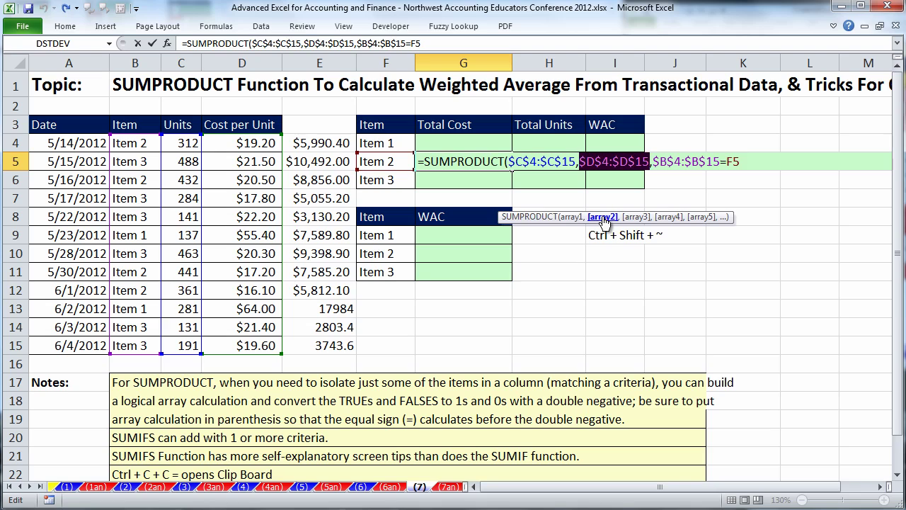
left_click(572, 219)
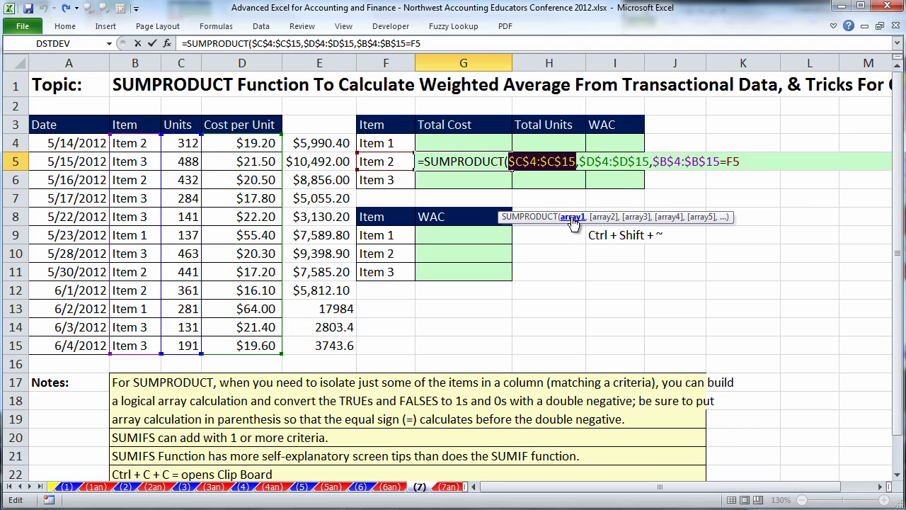
left_click(637, 219)
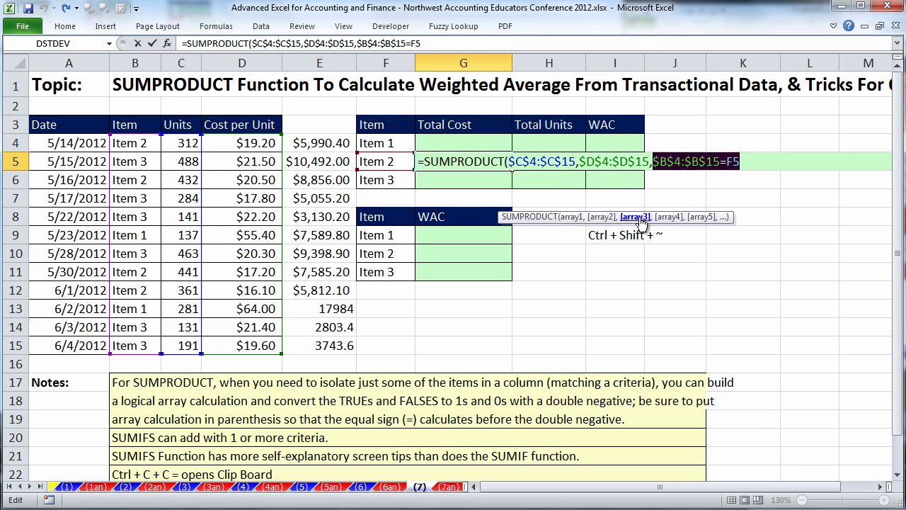
key("F9")
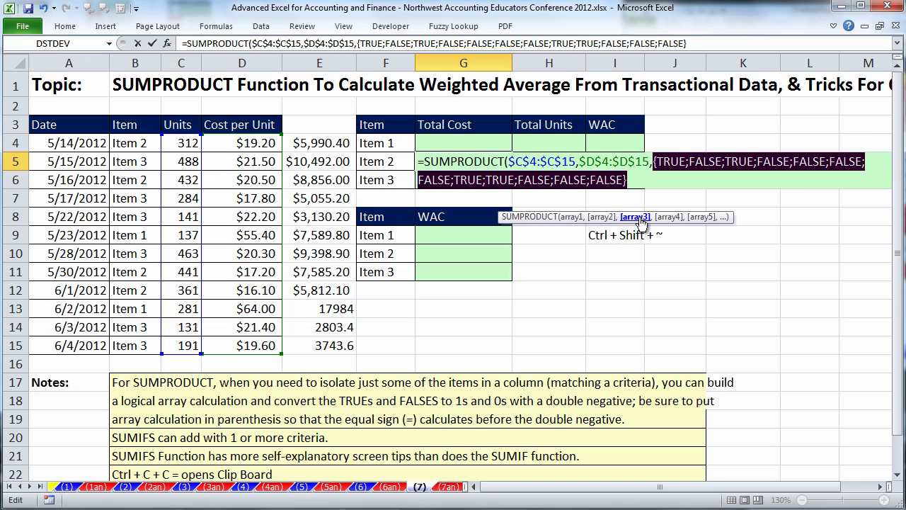
key("ctrl+z")
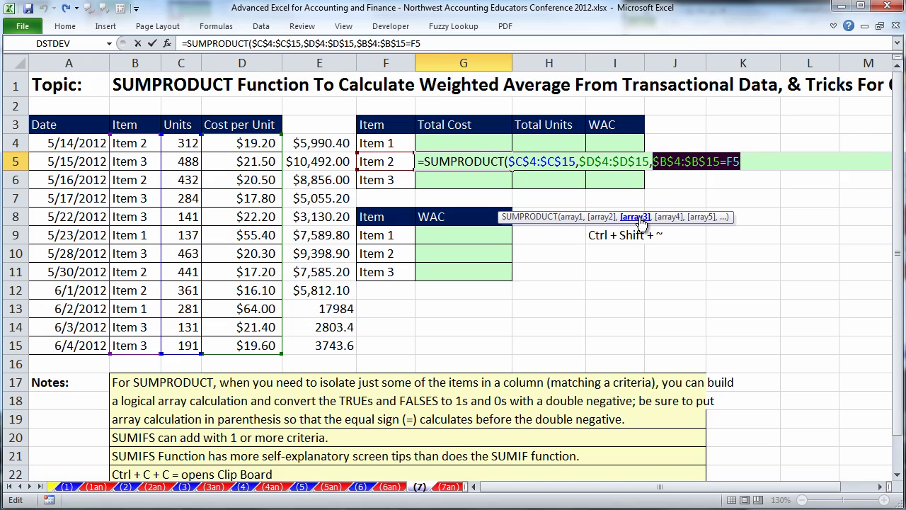
Step: Enclose the $B$4:$B$15=F5 comparison in parentheses and put a double negative (--) in front of it
left_click(654, 162)
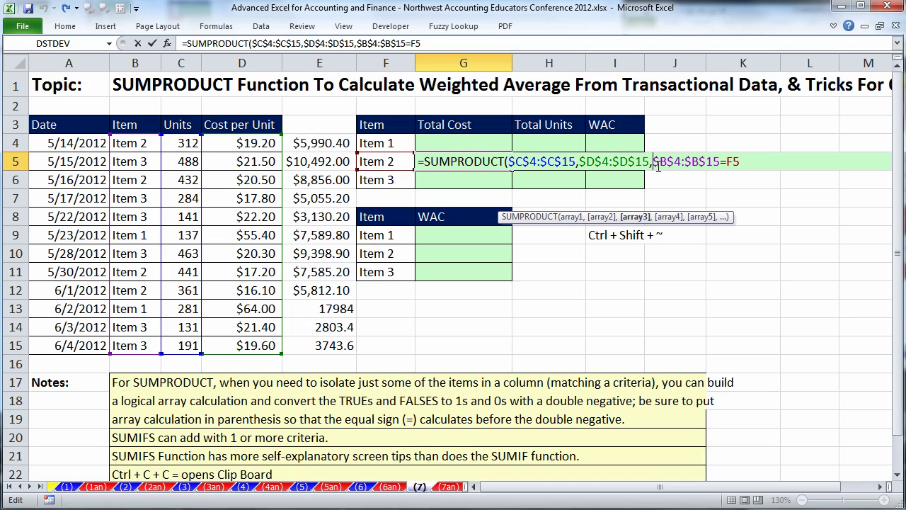
type("(")
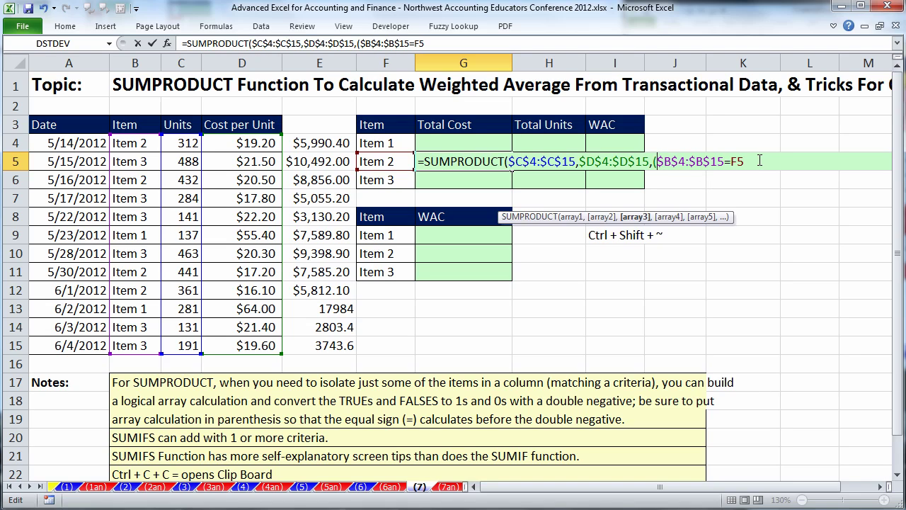
left_click(750, 161)
type("*1")
key("BackSpace")
key("BackSpace")
left_click(653, 161)
type("--")
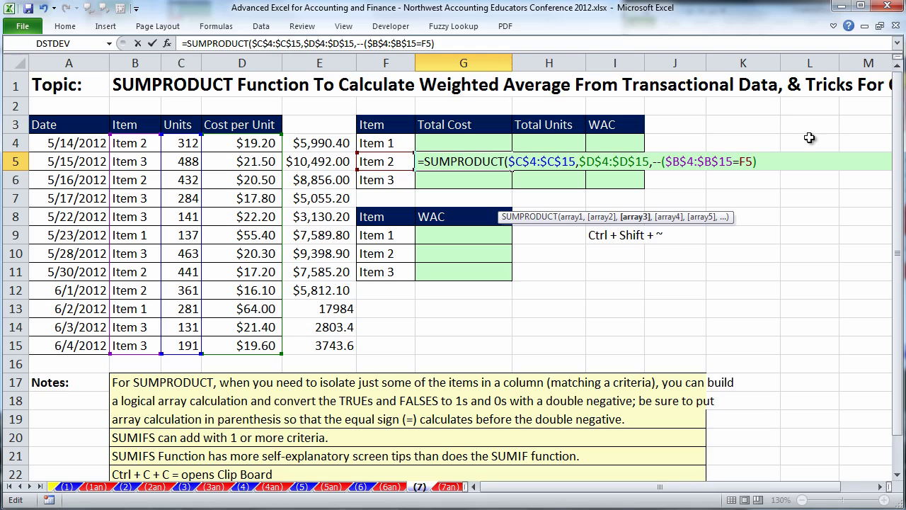
Step: Evaluate the --($B$4:$B$15=F5) argument to examine the converted array, and undo the evaluation
left_click_drag(757, 162, 652, 162)
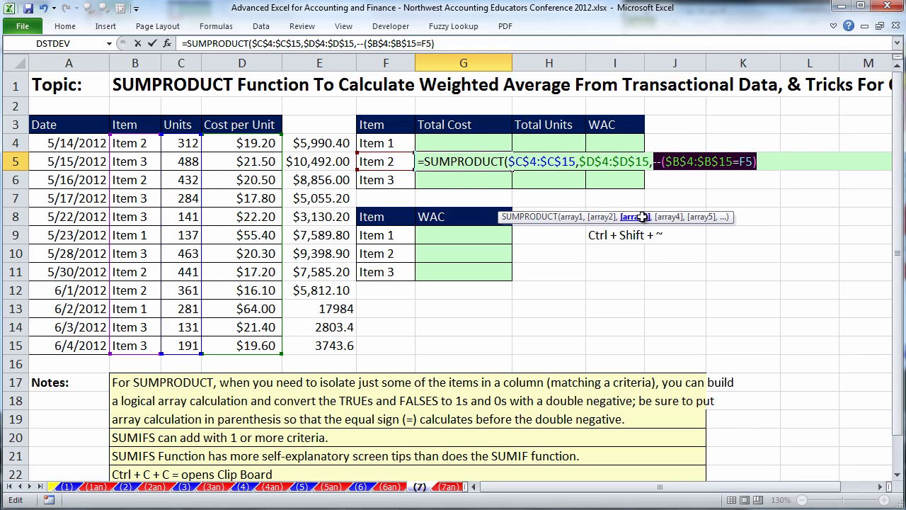
left_click(600, 220)
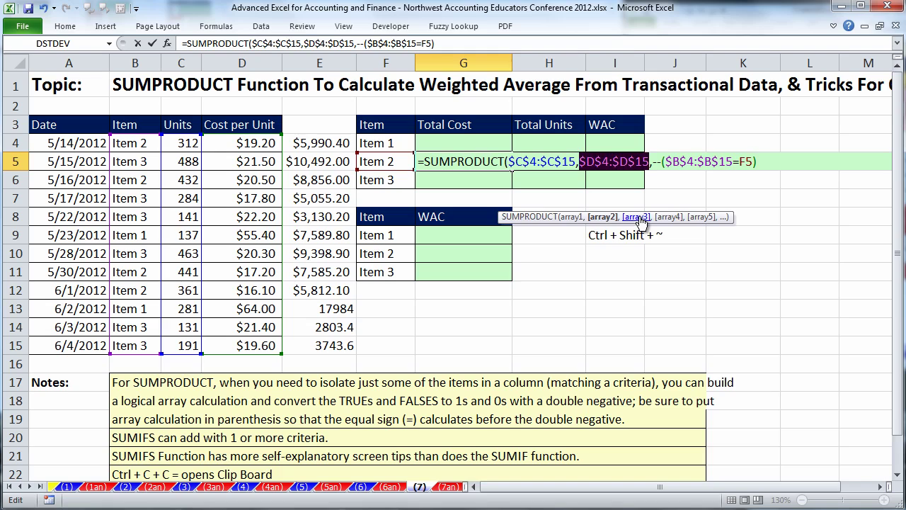
left_click(635, 217)
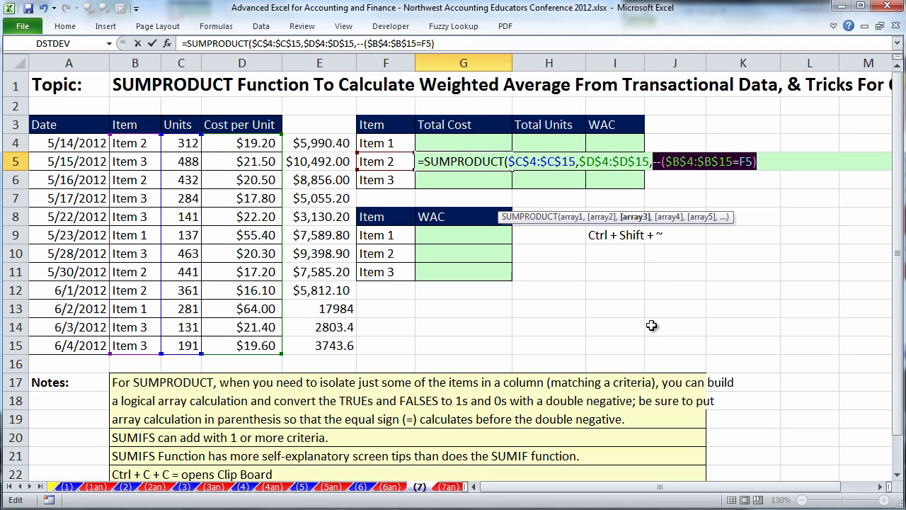
key("F9")
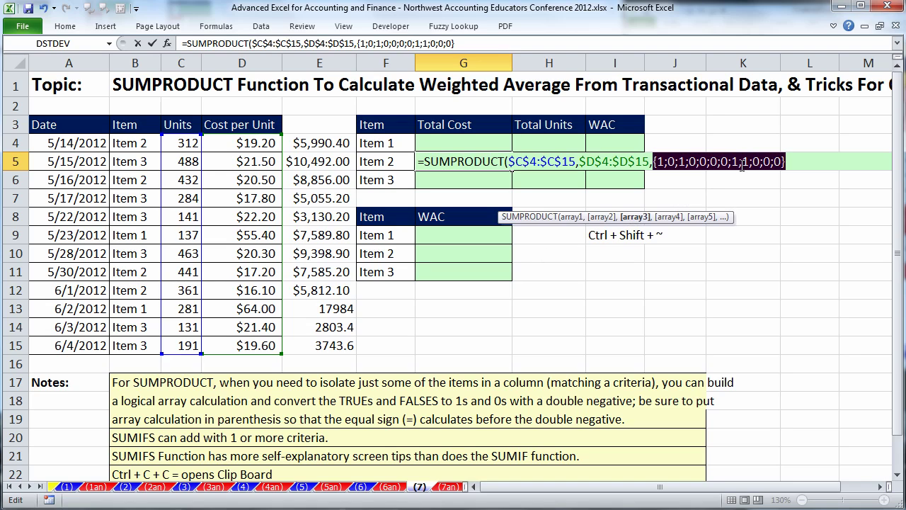
key("ctrl+z")
Step: Complete G5 as =SUMPRODUCT($C$4:$C$15,$D$4:$D$15,--($B$4:$B$15=F5)) and copy it to G4 and G6
left_click(778, 163)
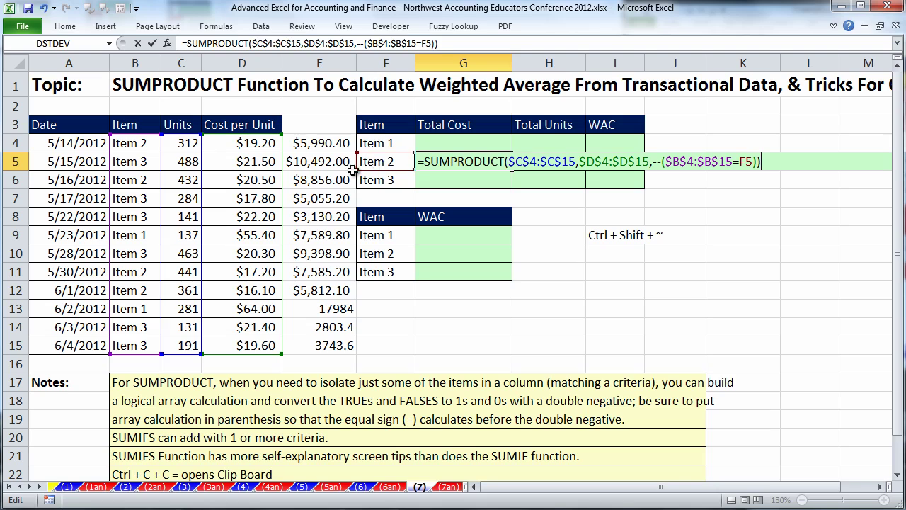
key("ctrl+Return")
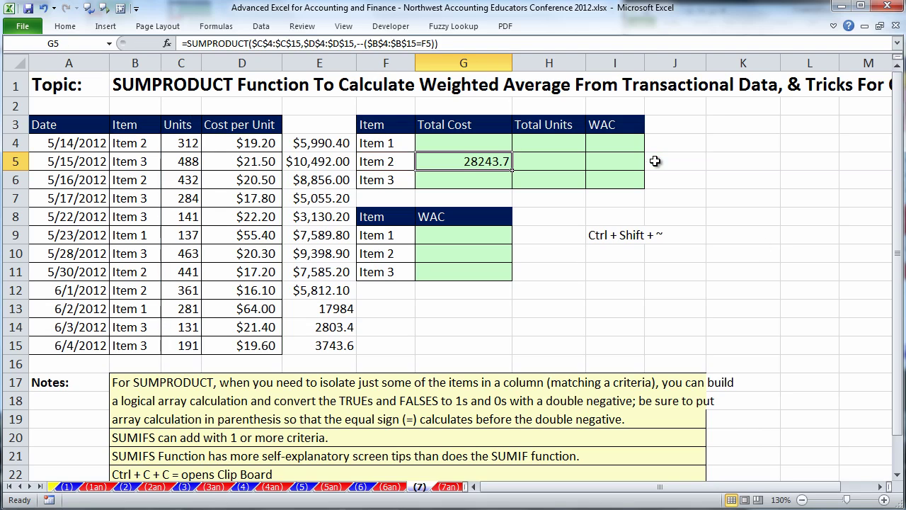
left_click_drag(512, 169, 511, 146)
left_click(510, 173)
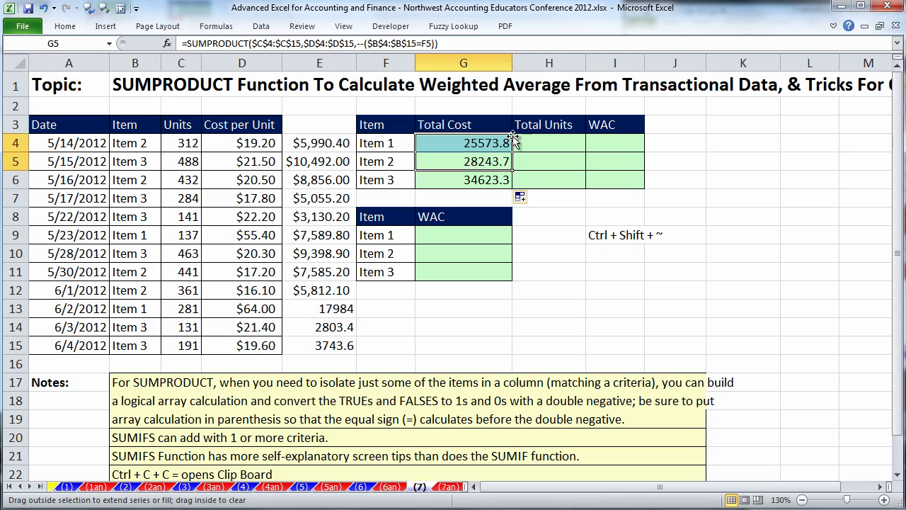
Step: Inspect the cell references in the copied total cost formula in G4 without changing it
left_click(499, 143)
double_click(500, 142)
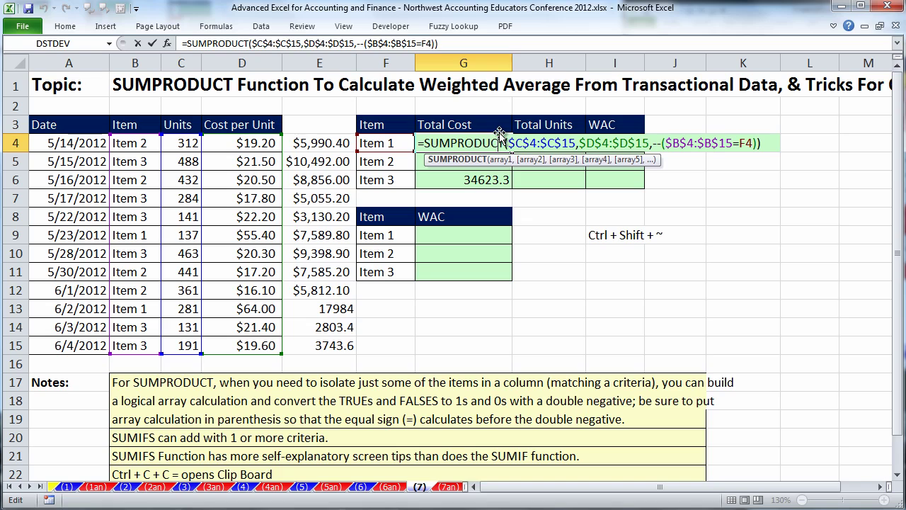
key("Escape")
Step: Start a SUMIFS formula in H4 with the absolute range $C$4:$C$15 as the sum range
left_click(549, 143)
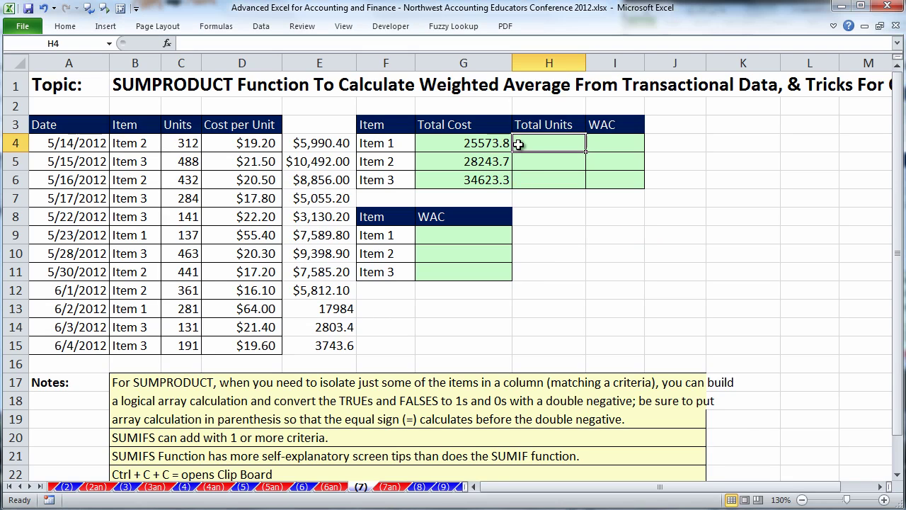
type("=sumifs")
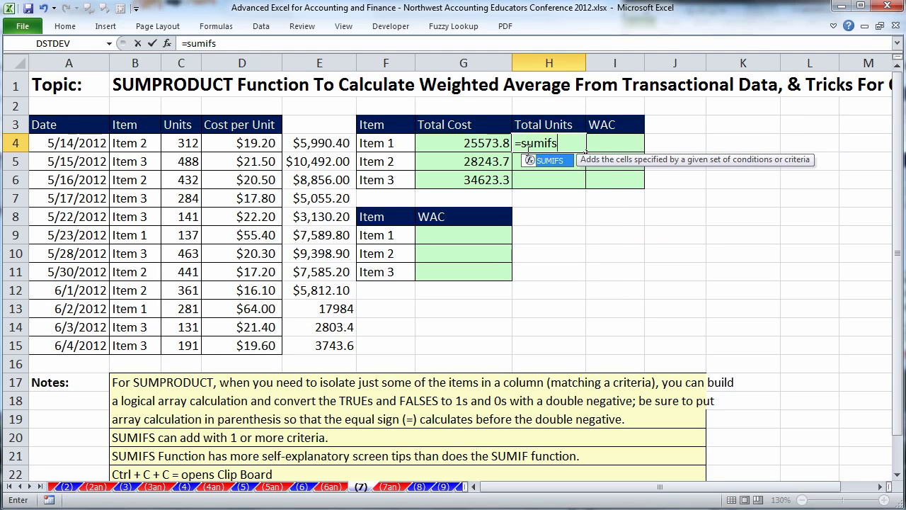
key("Tab")
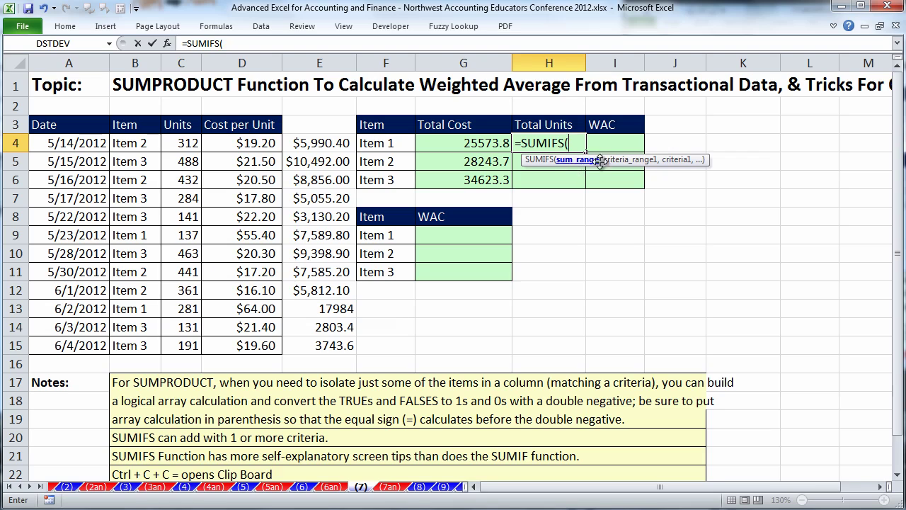
left_click_drag(176, 144, 179, 344)
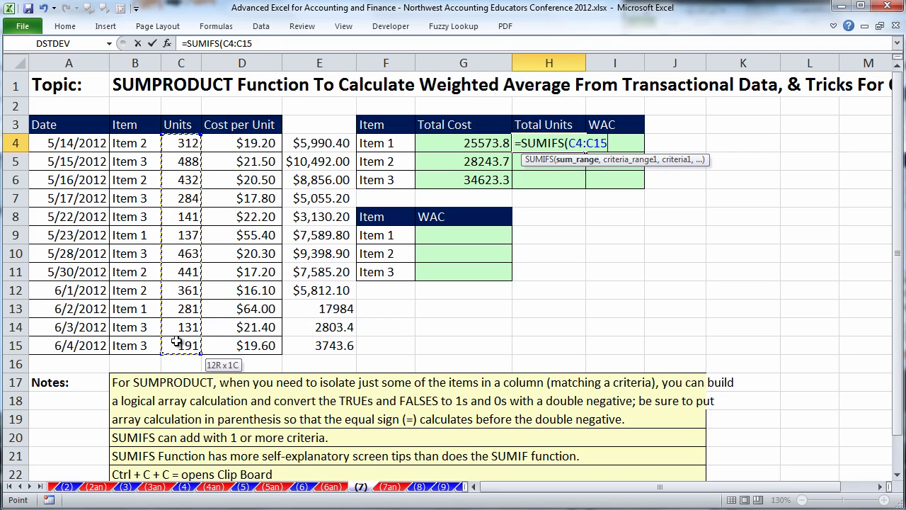
key("F4")
type(",")
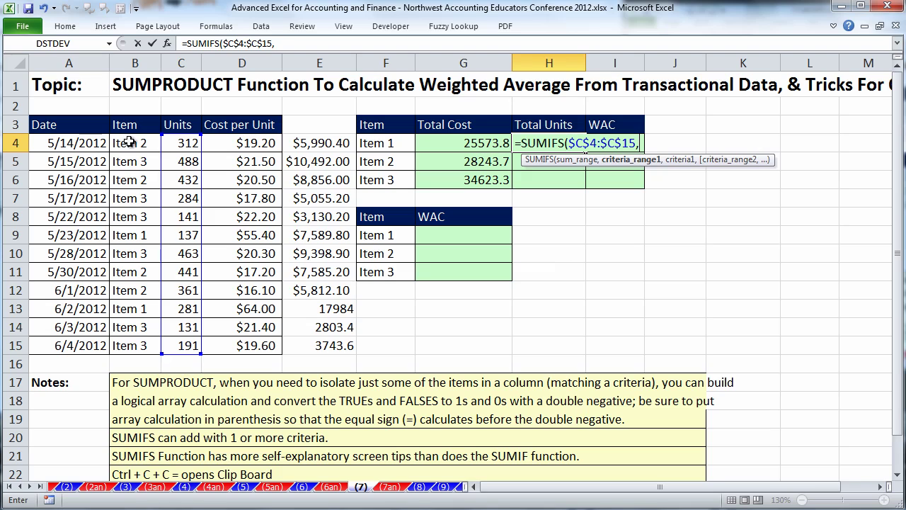
Step: Complete the SUMIFS formula in H4 with $B$4:$B$15 as the criteria range and F4 as the criterion
left_click_drag(127, 146, 141, 337)
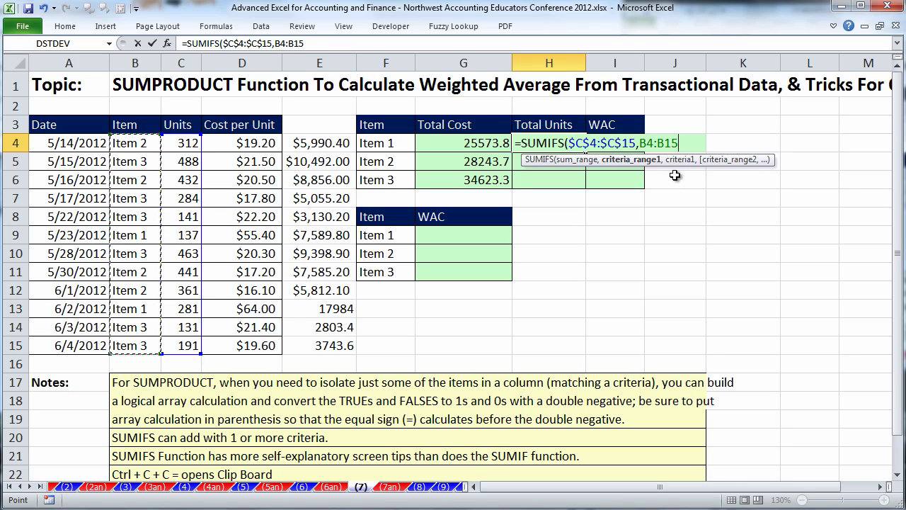
key("F4")
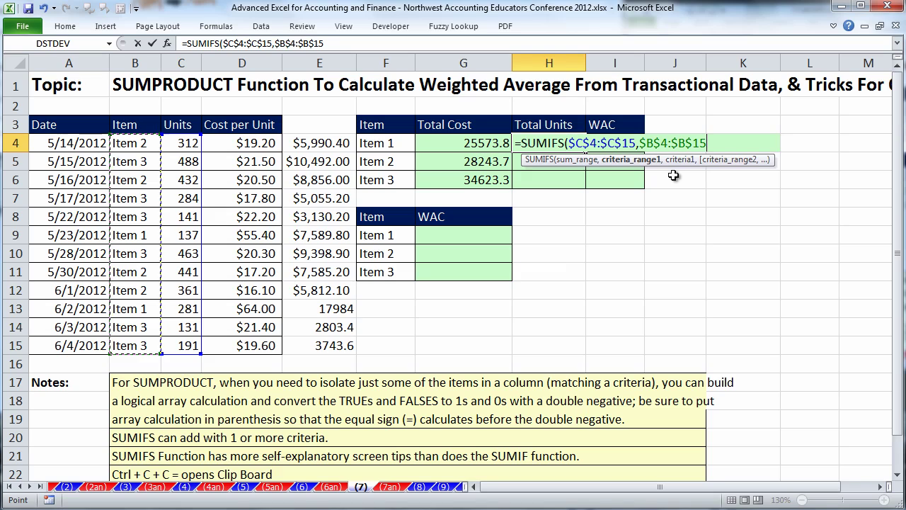
type(",")
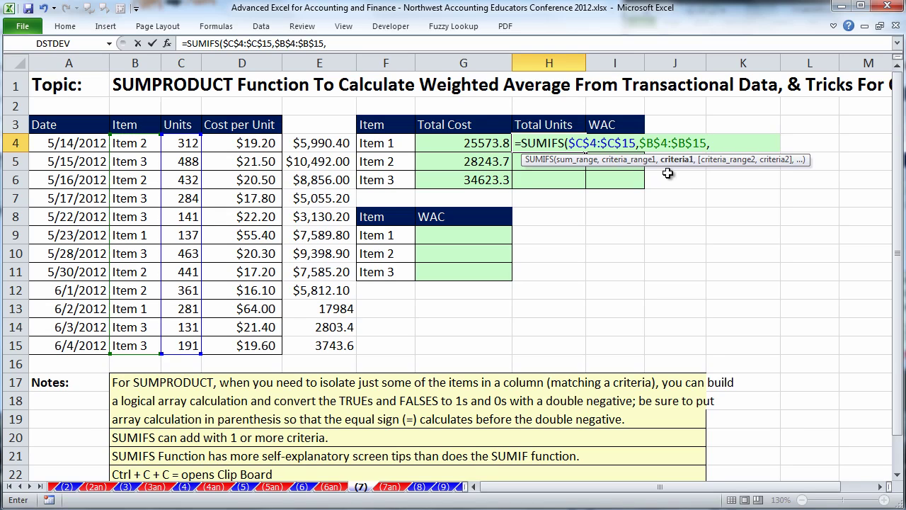
left_click(395, 145)
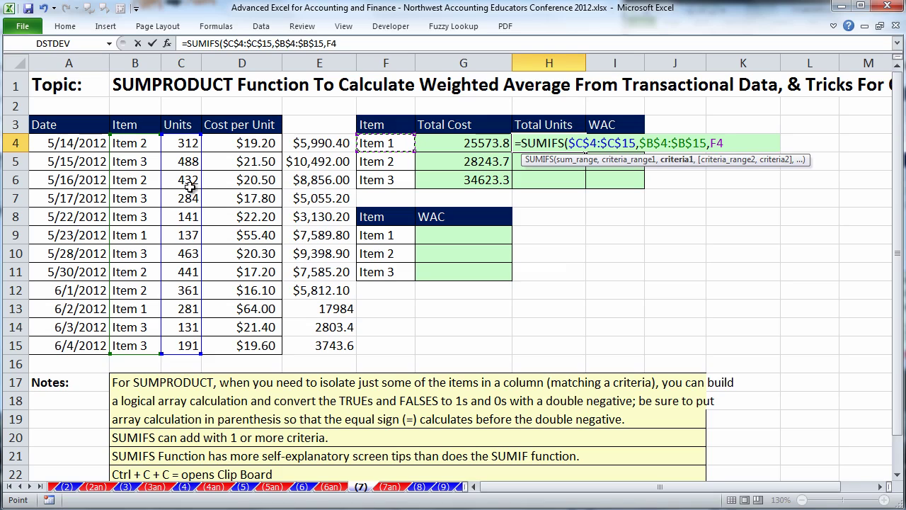
type(")")
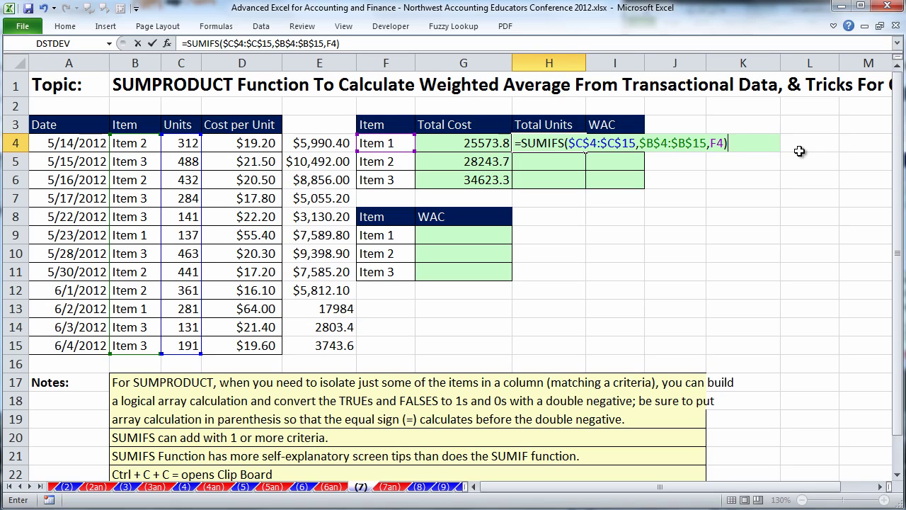
key("ctrl+Return")
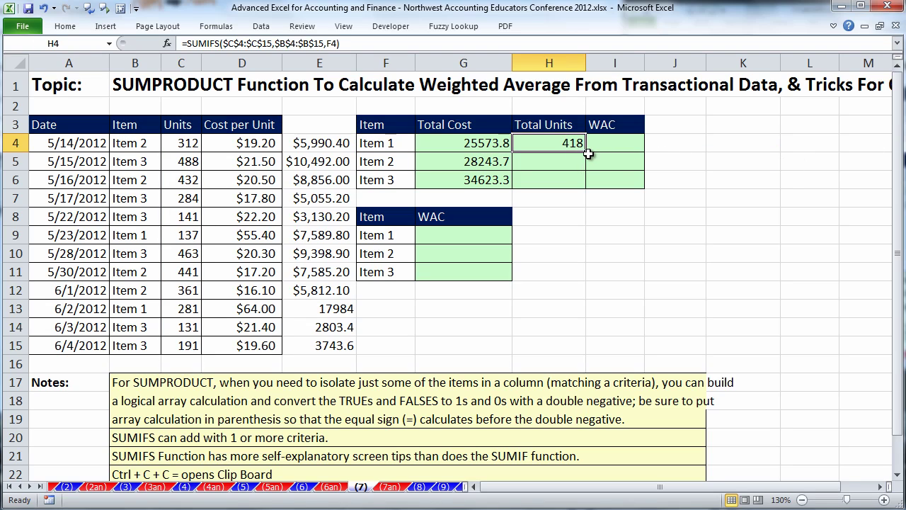
left_click_drag(587, 152, 586, 152)
double_click(587, 153)
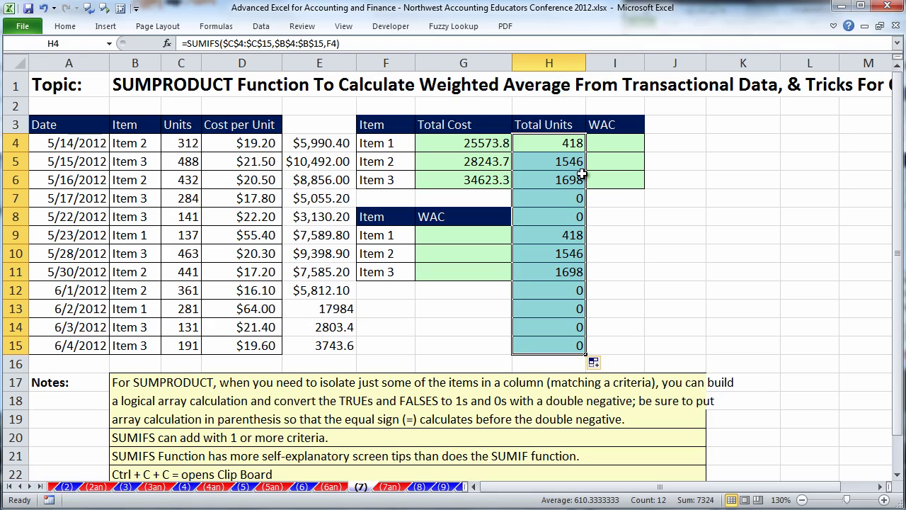
key("ctrl+z")
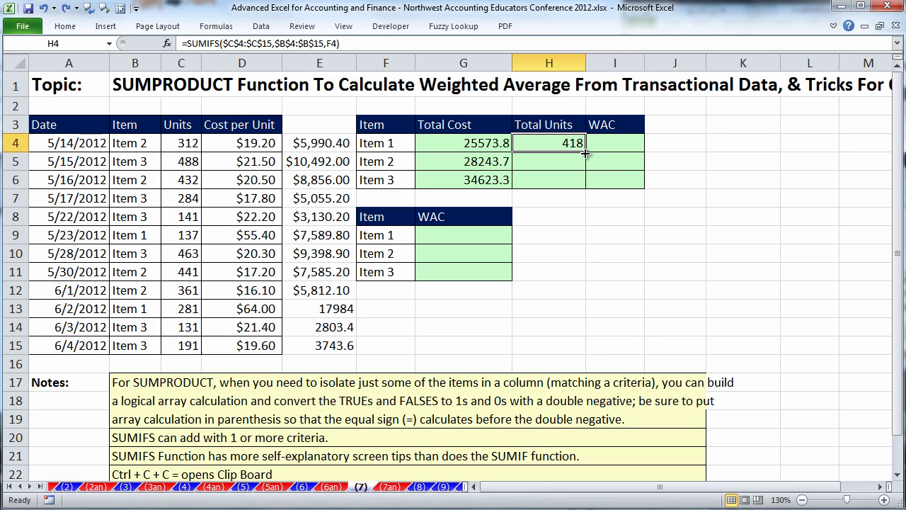
Step: Copy the total units formula from H4 down to H5:H6
left_click_drag(586, 153, 582, 190)
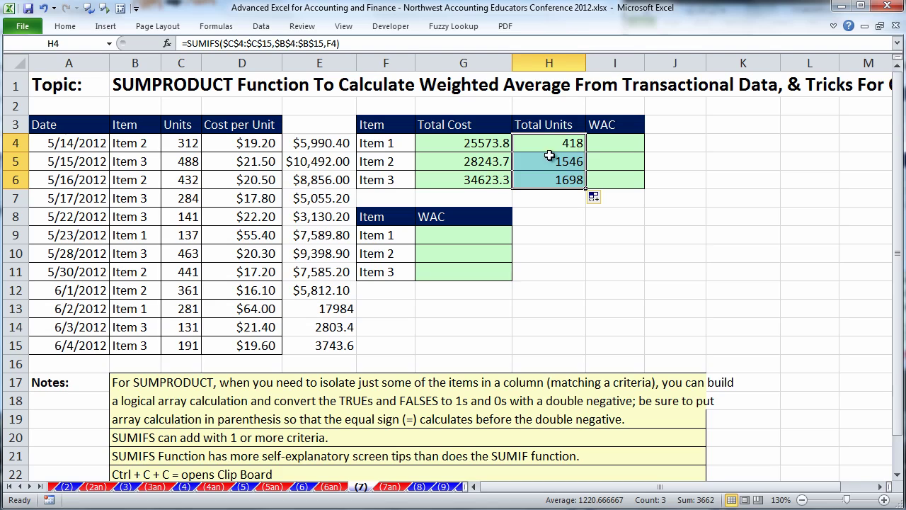
Step: Calculate the weighted average cost in I4 as =G4/H4 and copy the formula down to I5:I6
left_click(615, 145)
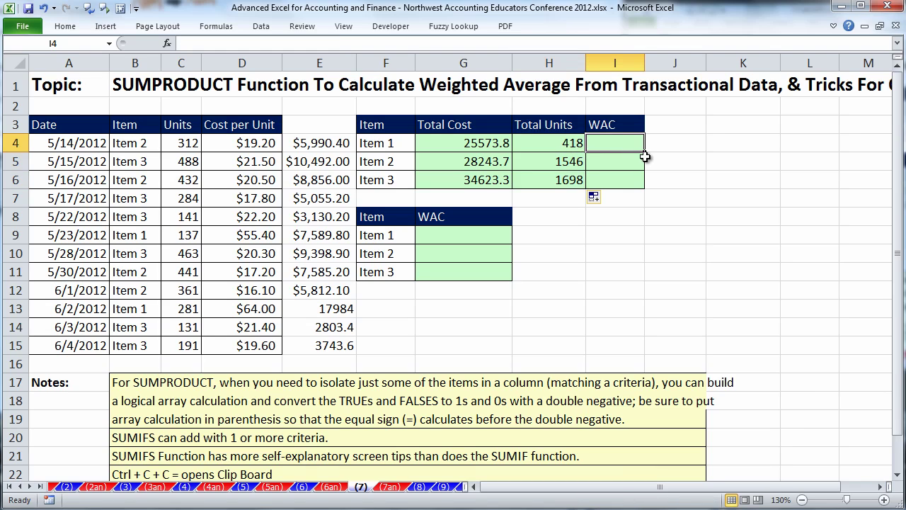
type("=")
key("Left")
key("Left")
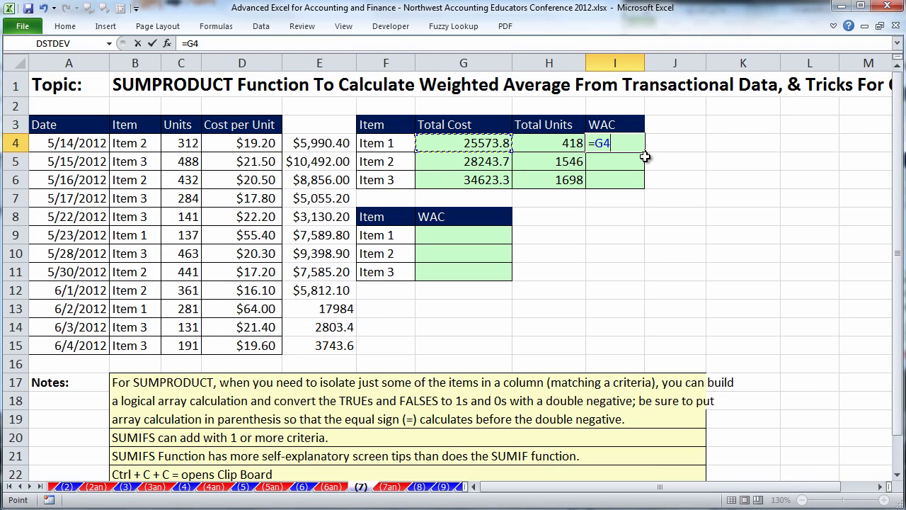
type("/")
key("Left")
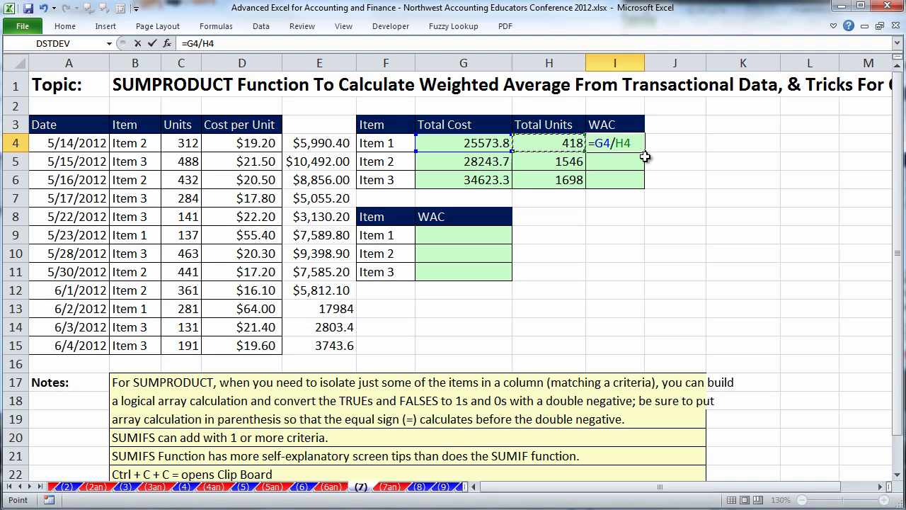
key("ctrl+Return")
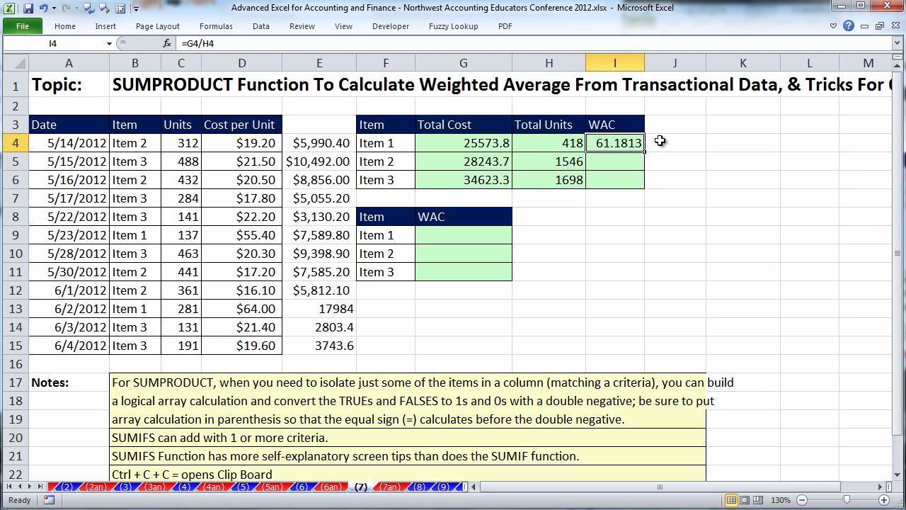
left_click_drag(642, 151, 642, 184)
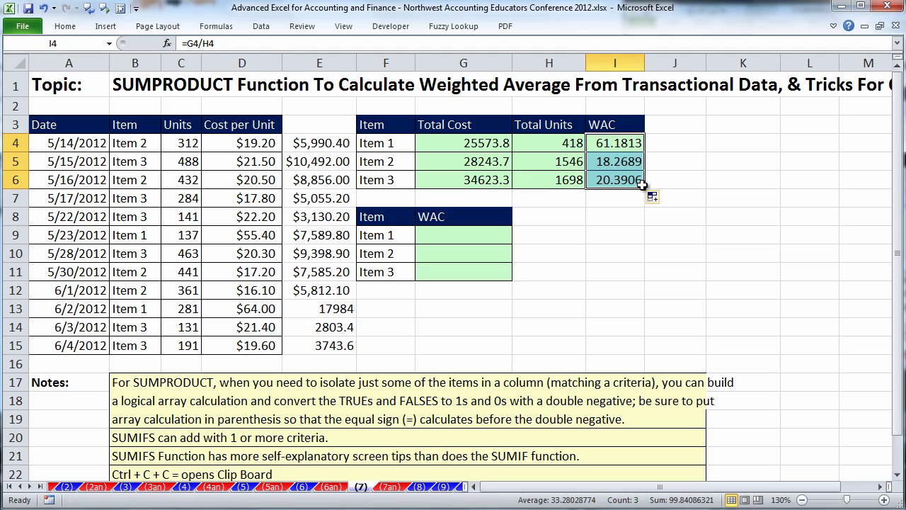
Step: Review the weighted average costs in I4:I6 and the helper column of line costs in E4:E15
left_click(622, 144)
left_click(619, 161)
left_click(620, 182)
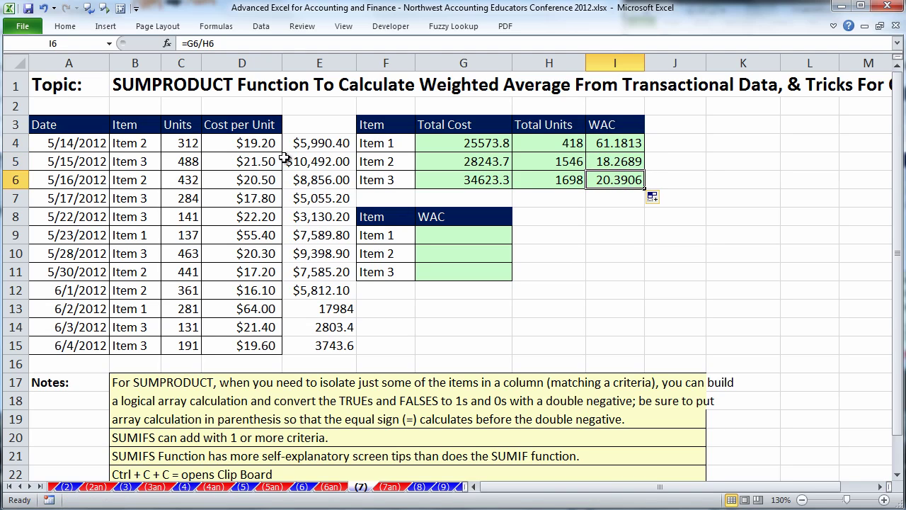
left_click_drag(305, 145, 331, 350)
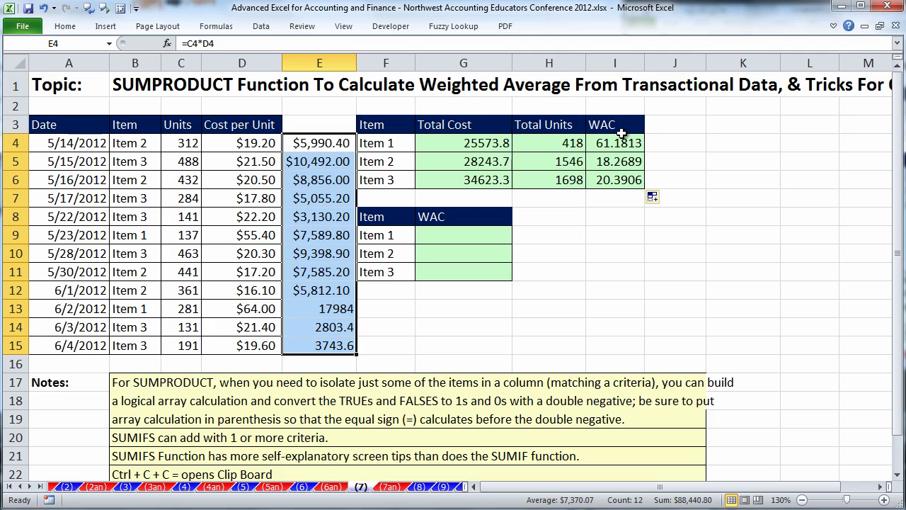
Step: Inspect the total cost formula in G4 and the total units formula in H4 without changing them
left_click(441, 236)
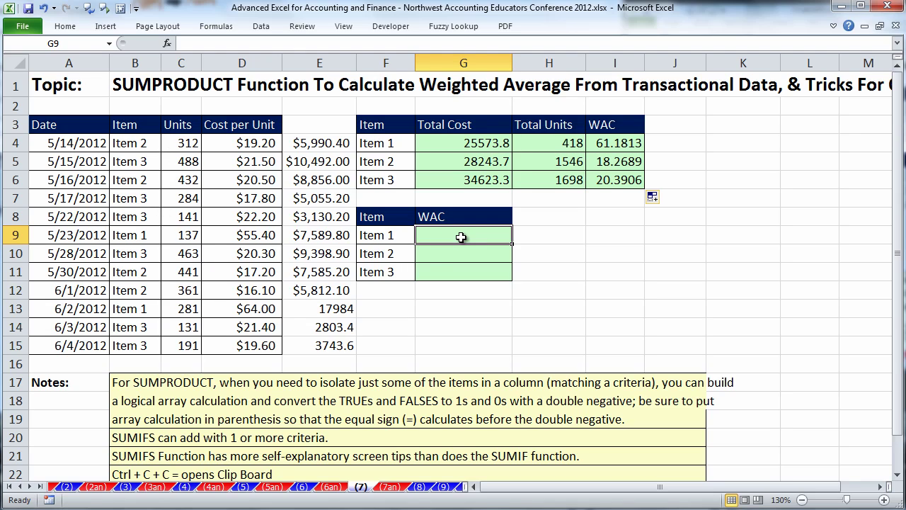
left_click(461, 143)
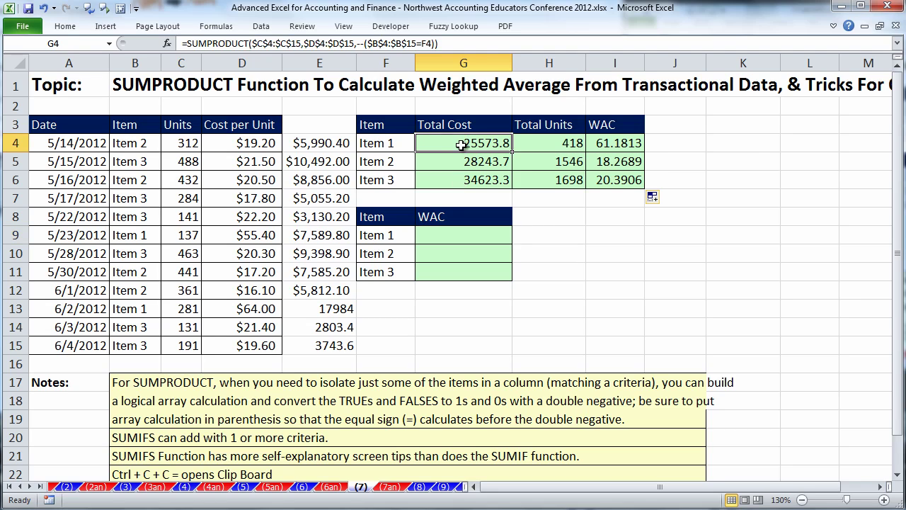
double_click(461, 144)
key("Escape")
key("Right")
key("F2")
key("Escape")
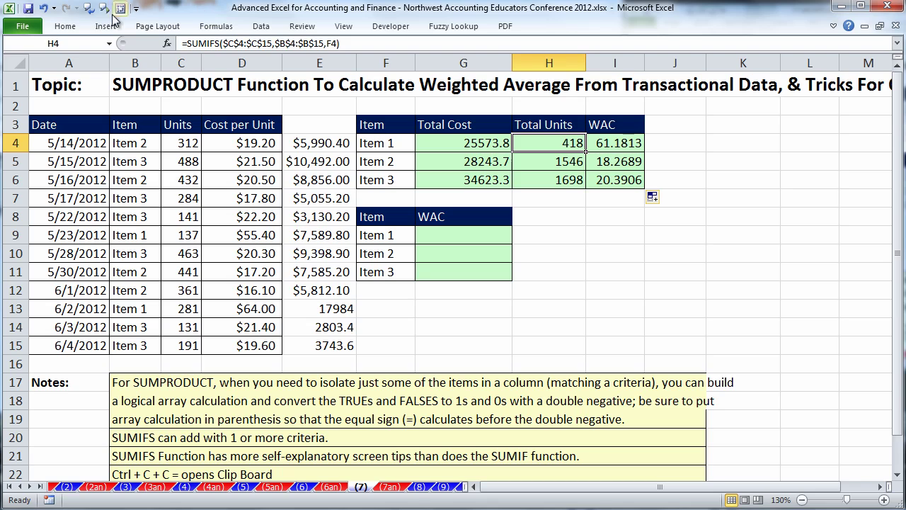
Step: Show the Office Clipboard and clear all of its stored items
left_click(64, 26)
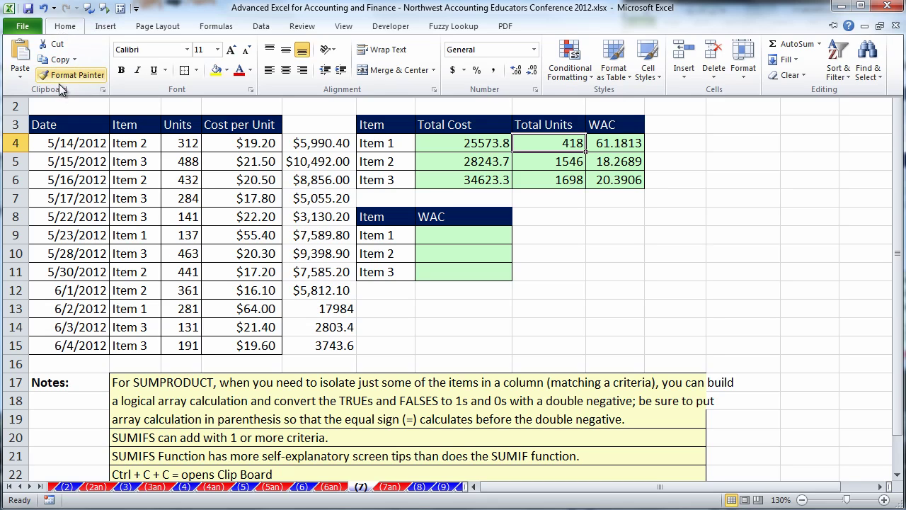
left_click(103, 89)
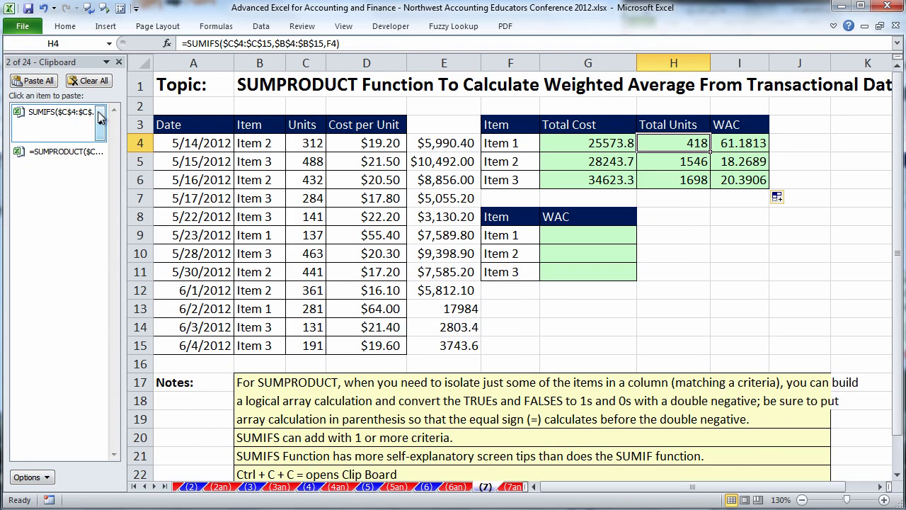
left_click(90, 82)
Step: Copy the full SUMPRODUCT formula text of G4, including the equal sign, to the clipboard and leave the cell unchanged
double_click(613, 144)
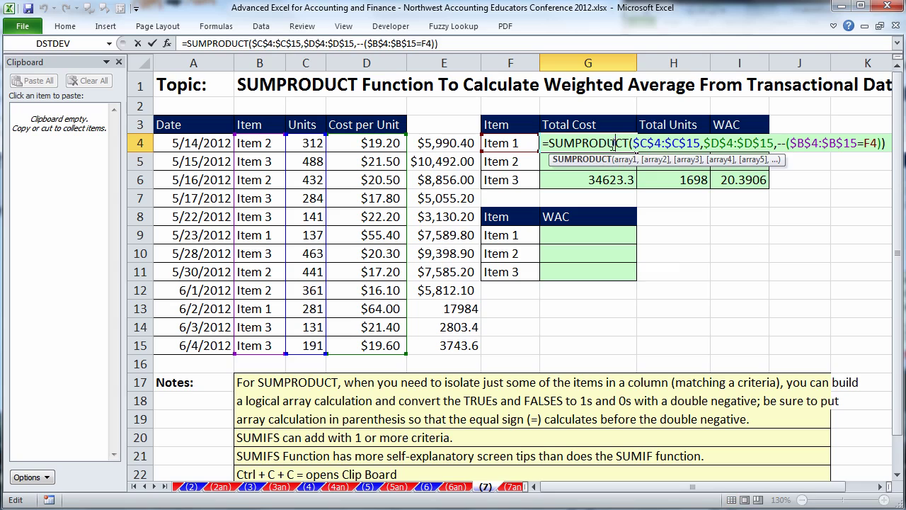
left_click_drag(545, 145, 886, 144)
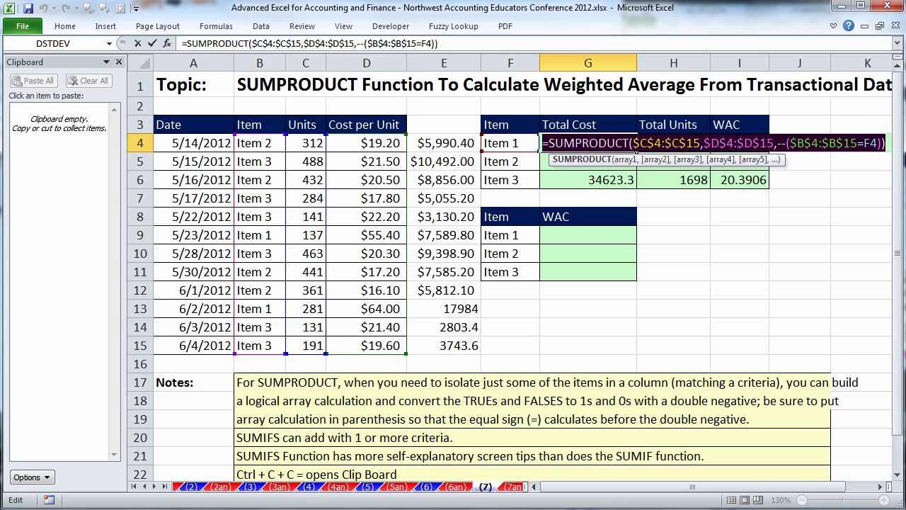
key("ctrl+c")
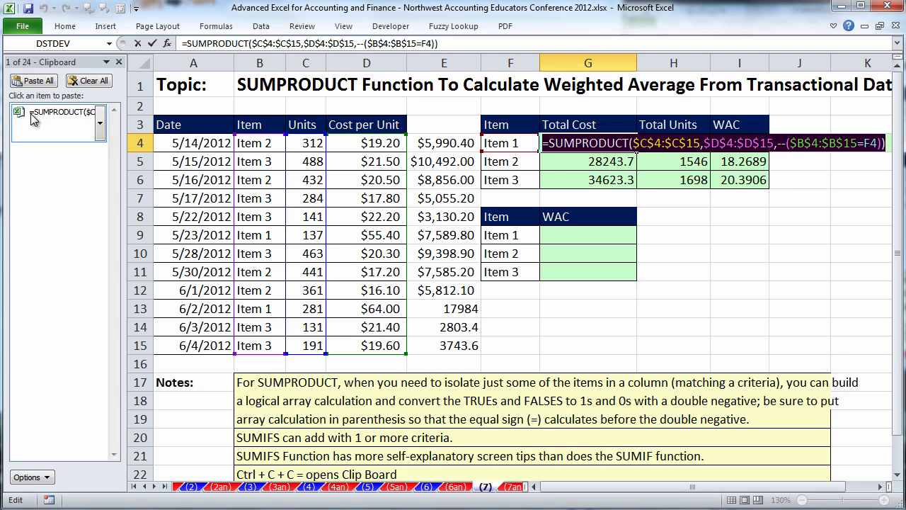
key("Escape")
Step: Copy the SUMIFS formula text of H4 without its equal sign to the clipboard and leave the cell unchanged
left_click(700, 144)
double_click(700, 145)
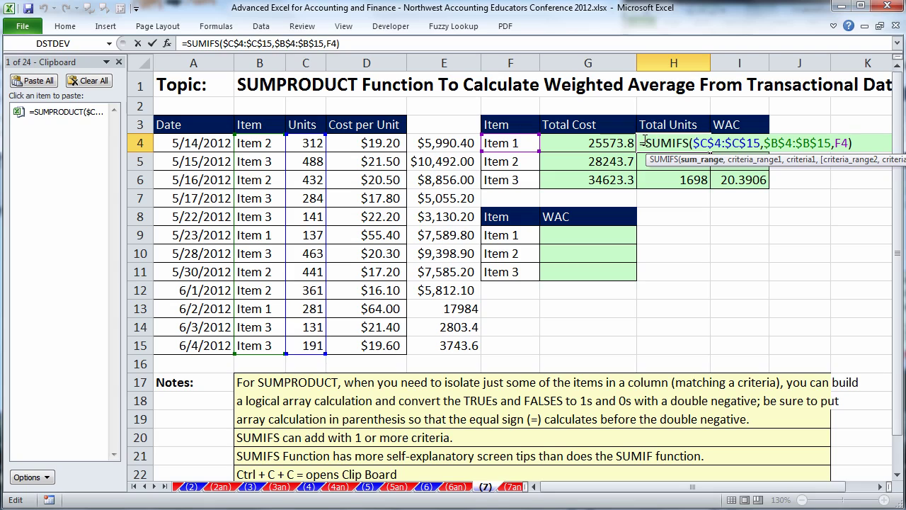
left_click_drag(646, 143, 852, 143)
key("ctrl+c")
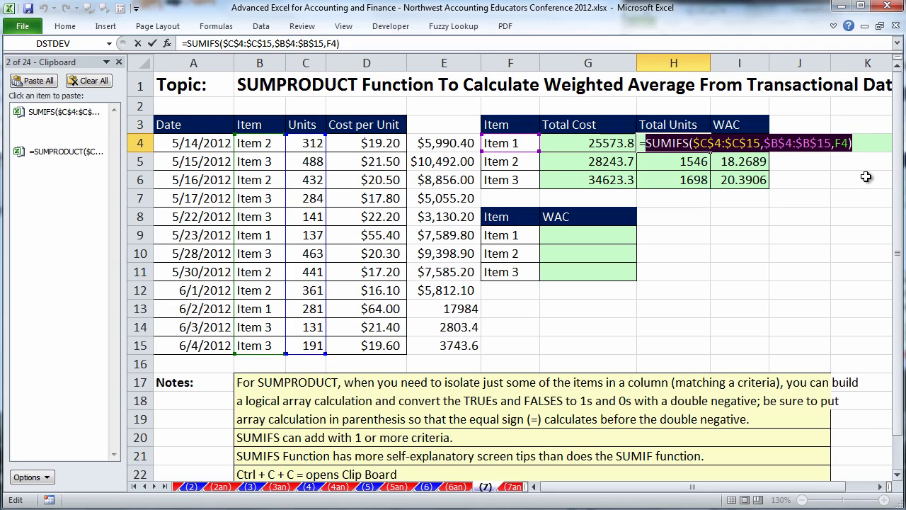
key("Escape")
Step: Build the Item 1 WAC formula in G9 by dividing the copied SUMPRODUCT formula by the copied SUMIFS formula
left_click(589, 237)
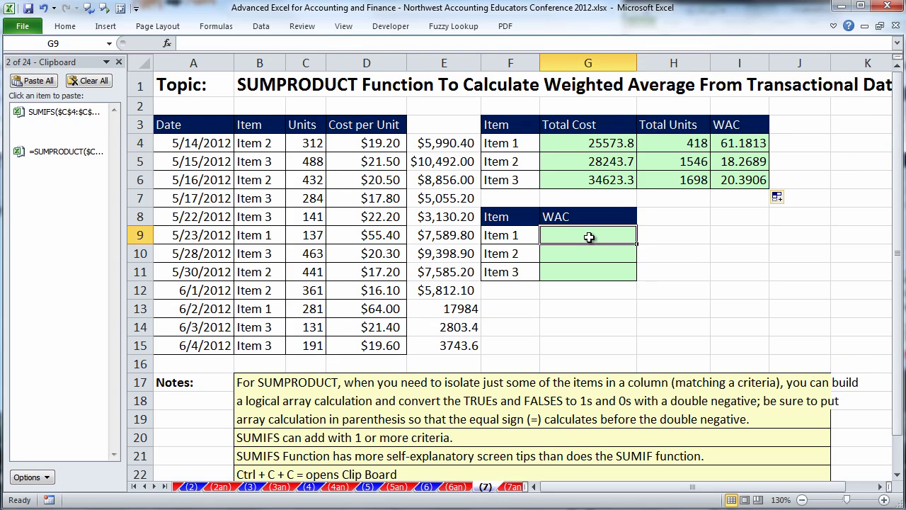
key("BackSpace")
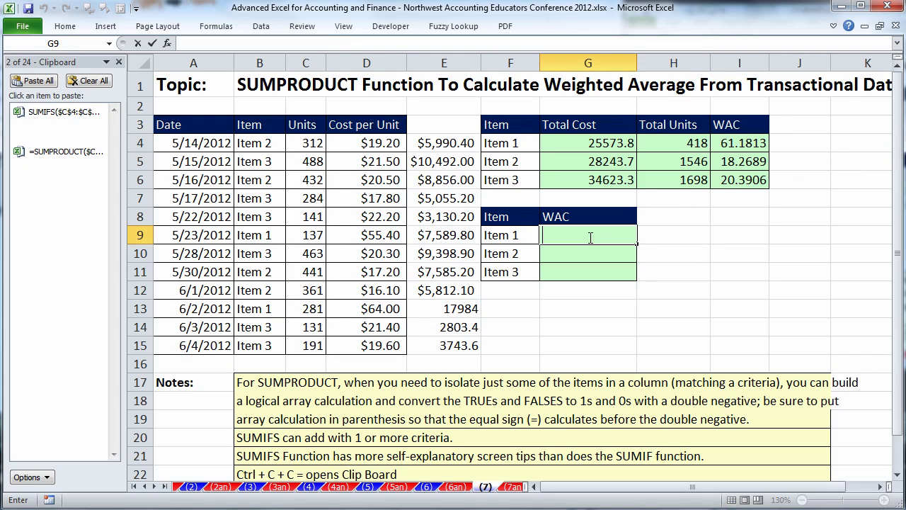
left_click(33, 158)
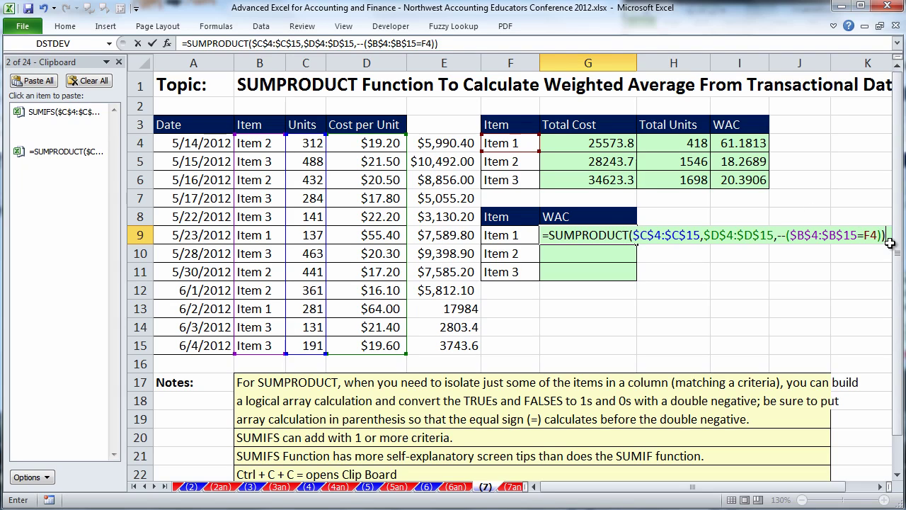
type("/")
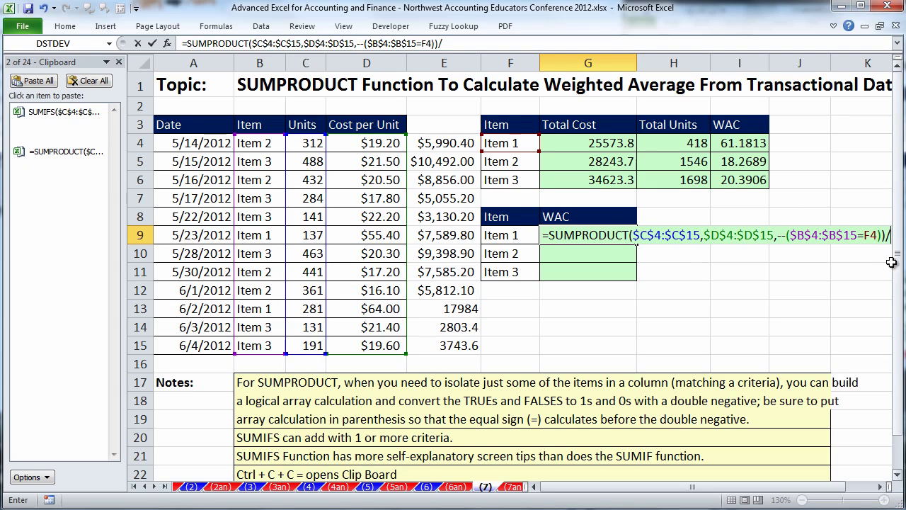
left_click(47, 129)
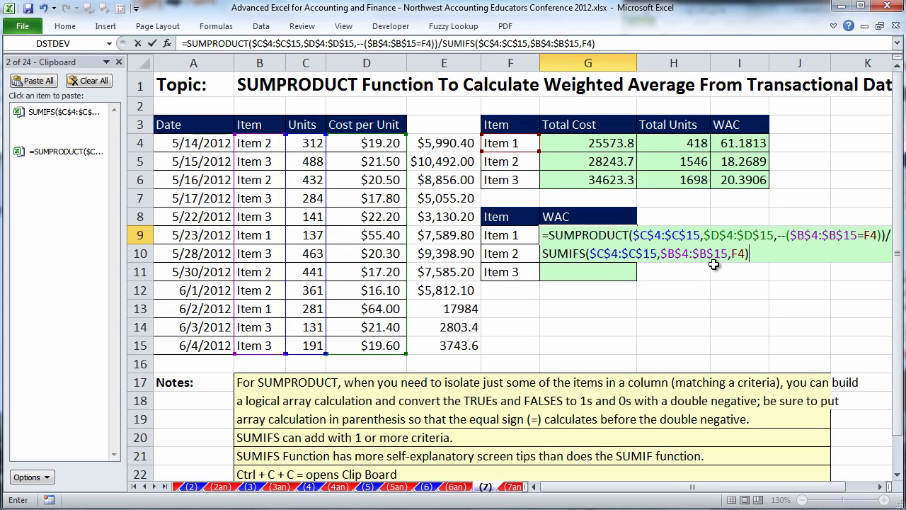
key("ctrl+Return")
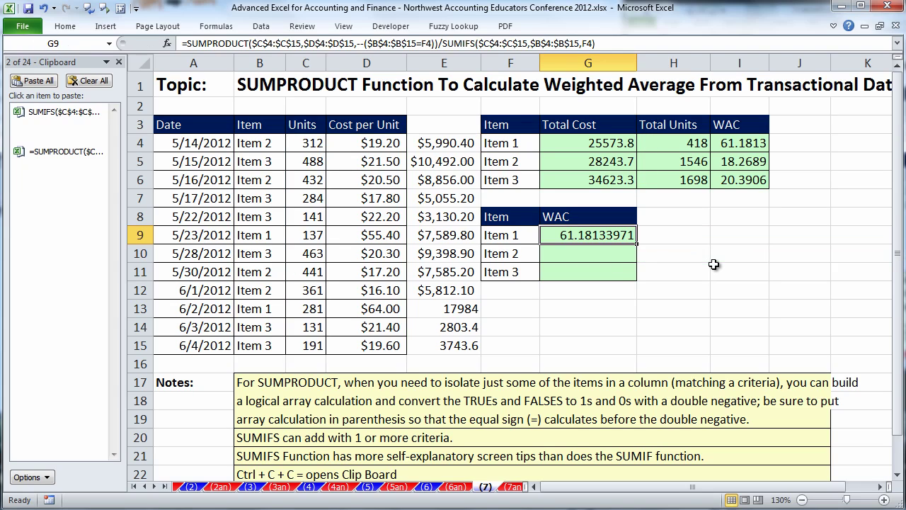
Step: Fill the WAC formula from G9 down through G11 only, undoing the fill that runs past the table
double_click(637, 242)
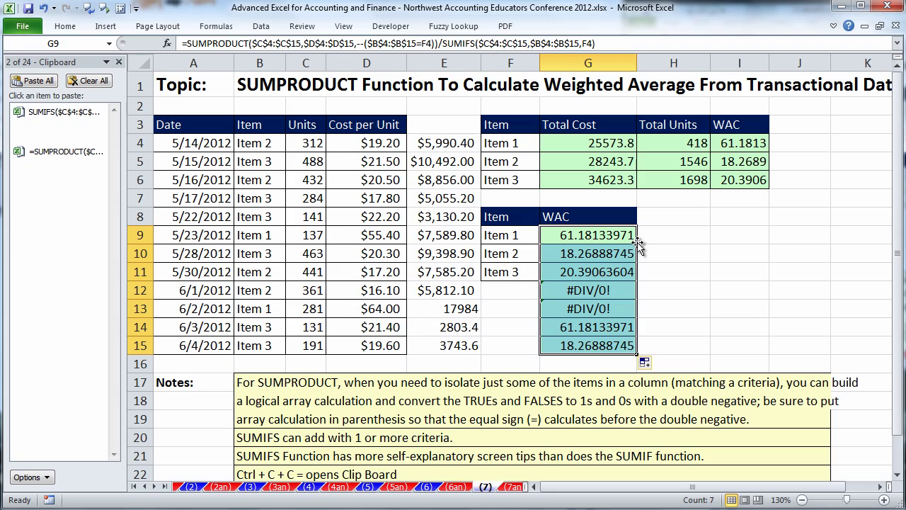
key("ctrl+z")
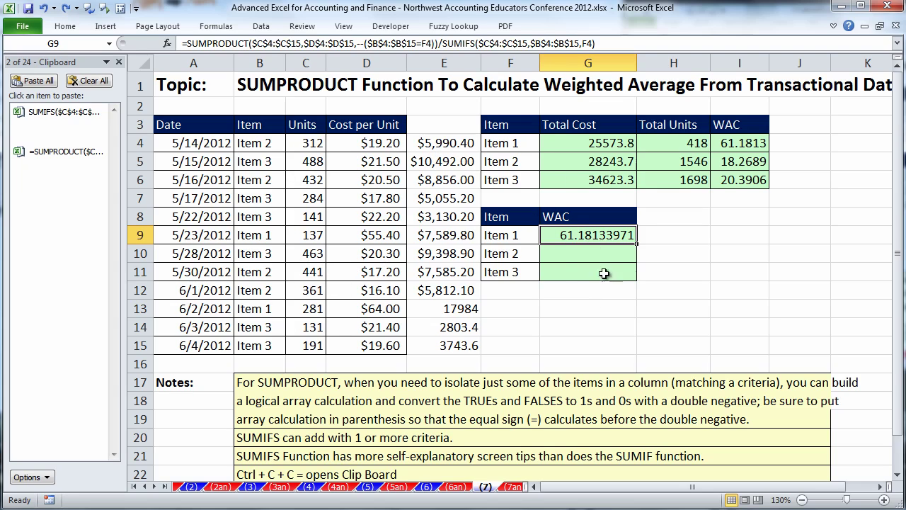
left_click_drag(637, 244, 640, 278)
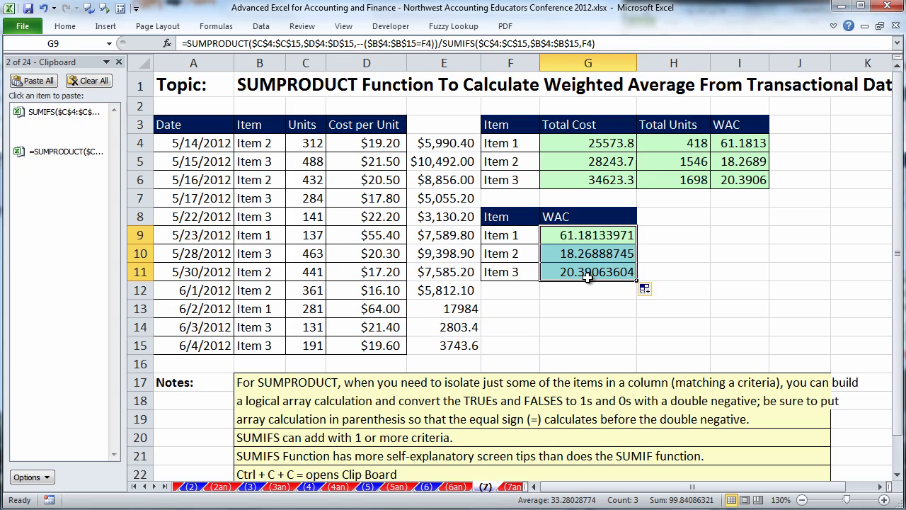
Step: Wrap the G9 WAC formula in ROUND with 2 digits and fill it down through G11
double_click(579, 234)
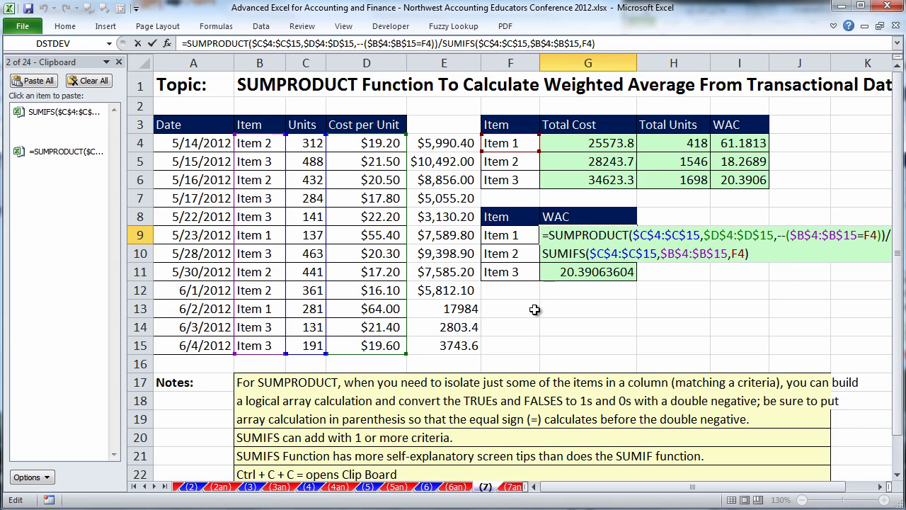
key("Home")
key("Right")
type("round")
key("Tab")
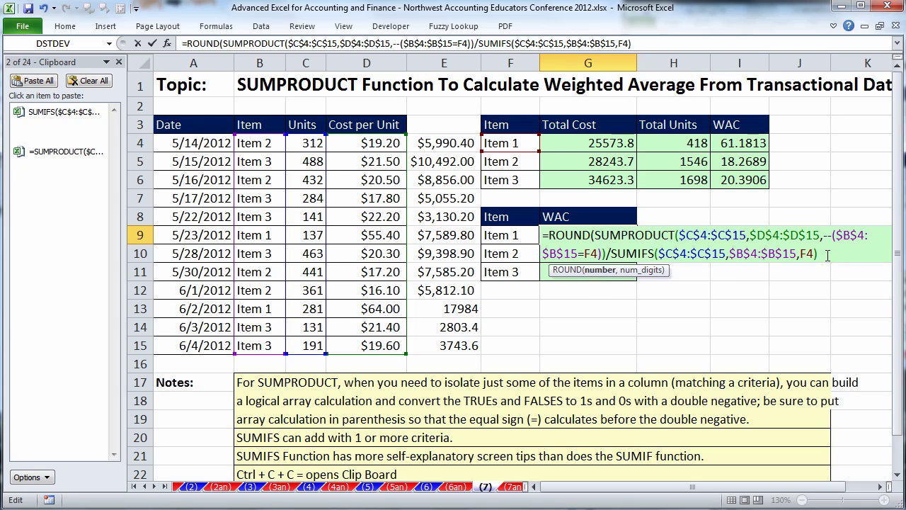
type(",2")
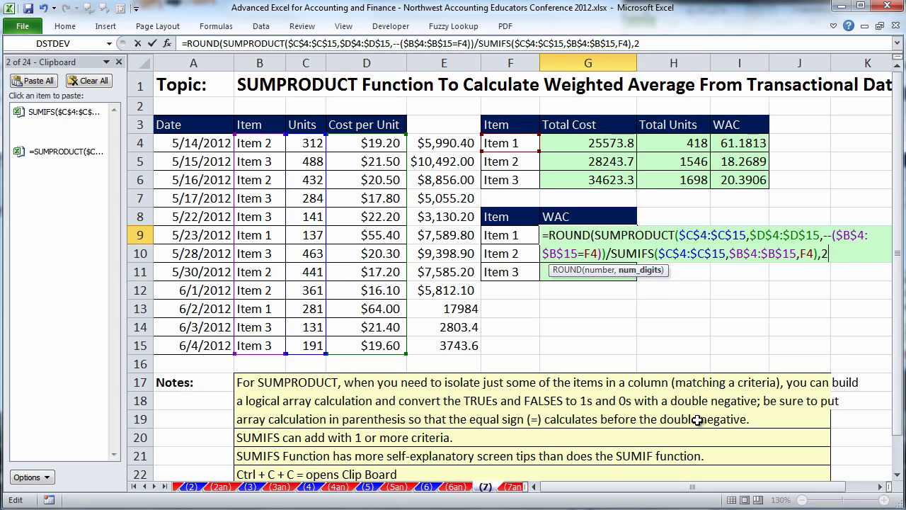
key("ctrl+Return")
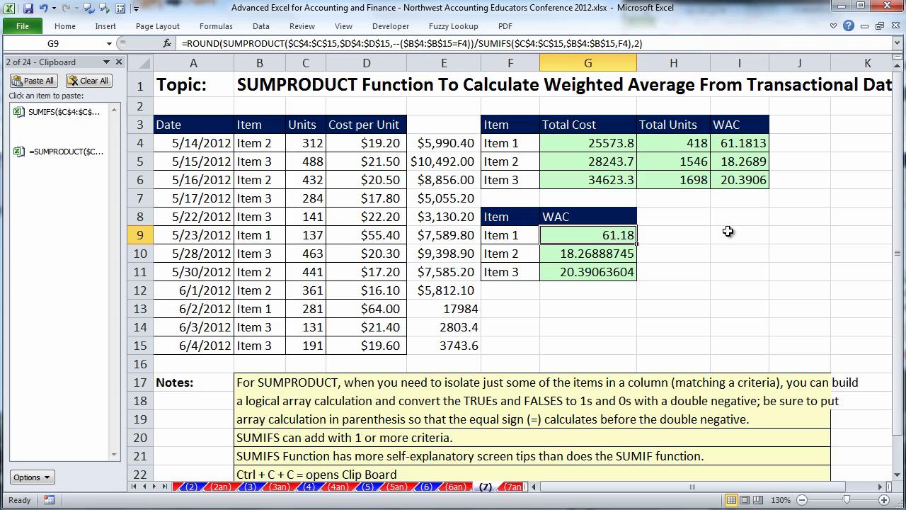
left_click_drag(637, 244, 637, 279)
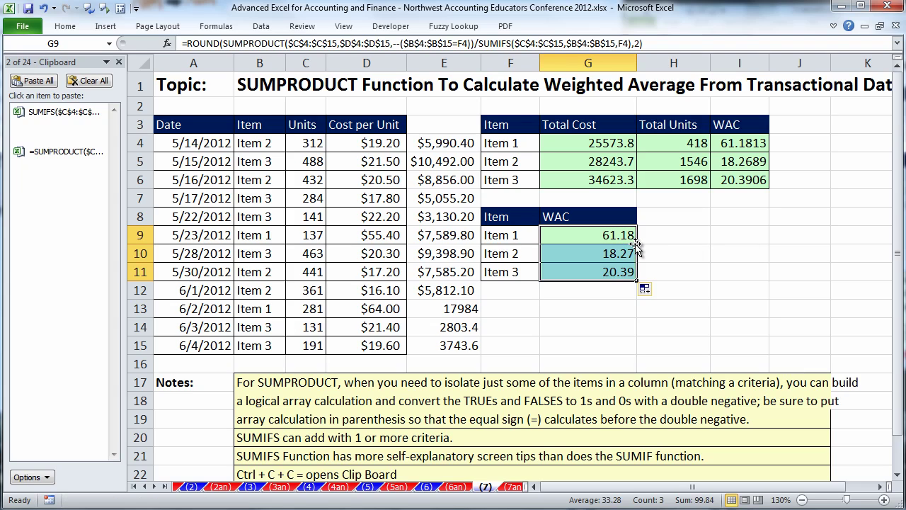
Step: Review the ROUND formula in G9 without changing it and close the Office Clipboard
double_click(590, 233)
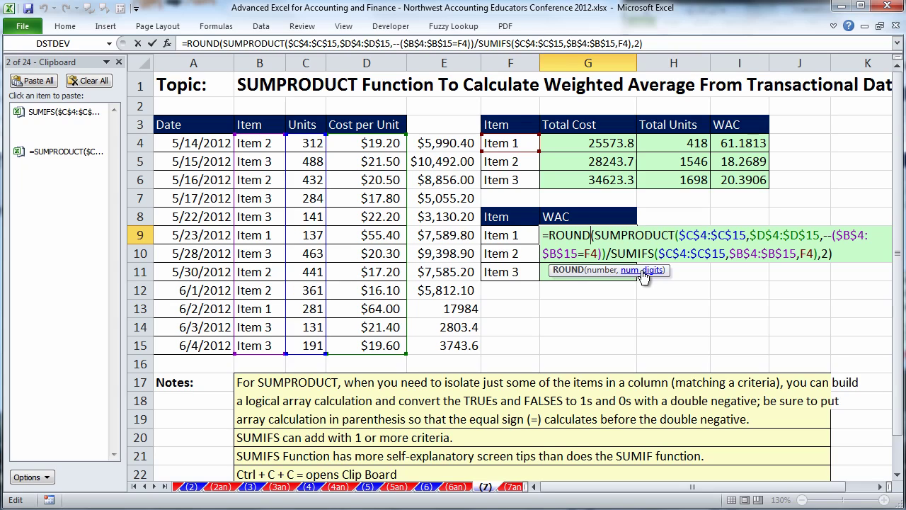
key("Escape")
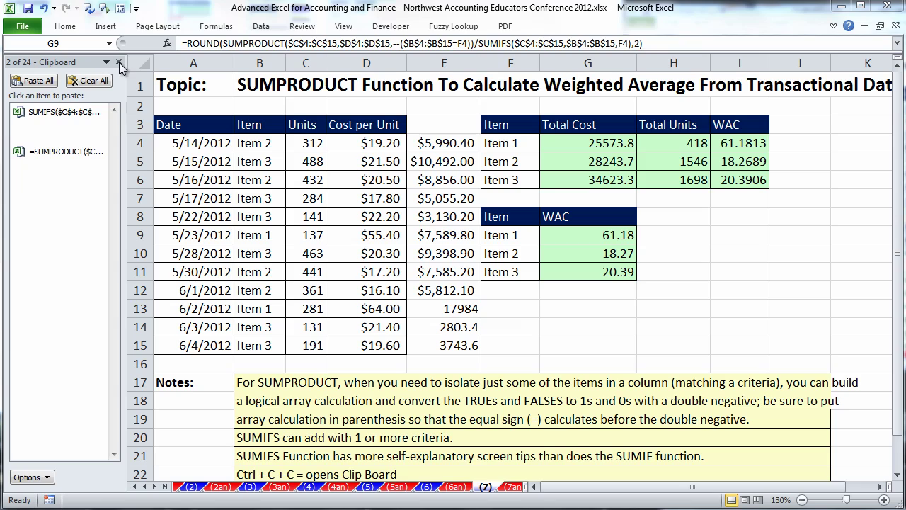
left_click(119, 63)
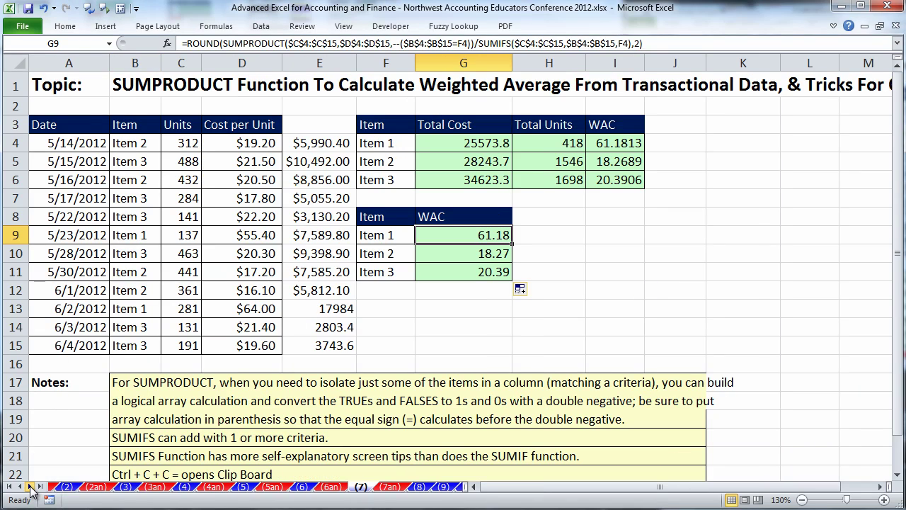
Step: Open the worksheet named (8) on VLOOKUP basics
key("ctrl+Page_Down")
left_click(30, 487)
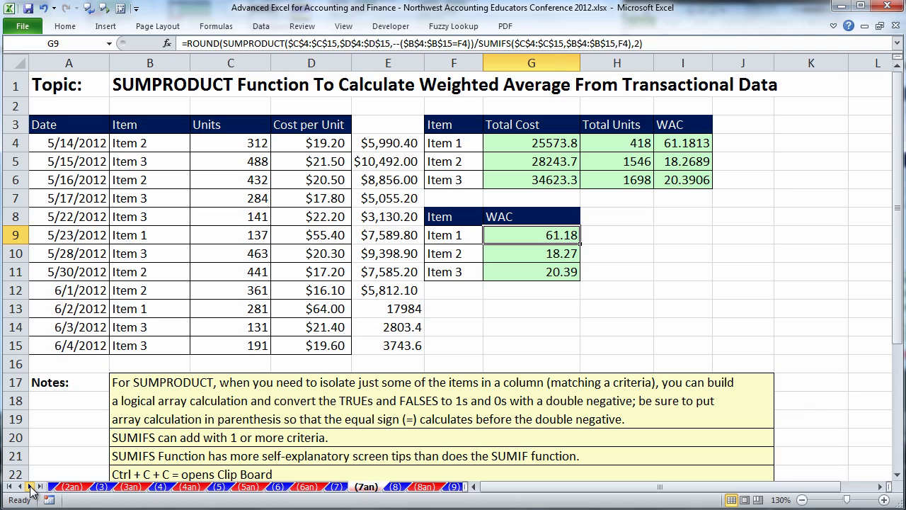
left_click(30, 487)
left_click(30, 487)
left_click(29, 487)
left_click(30, 487)
left_click(30, 487)
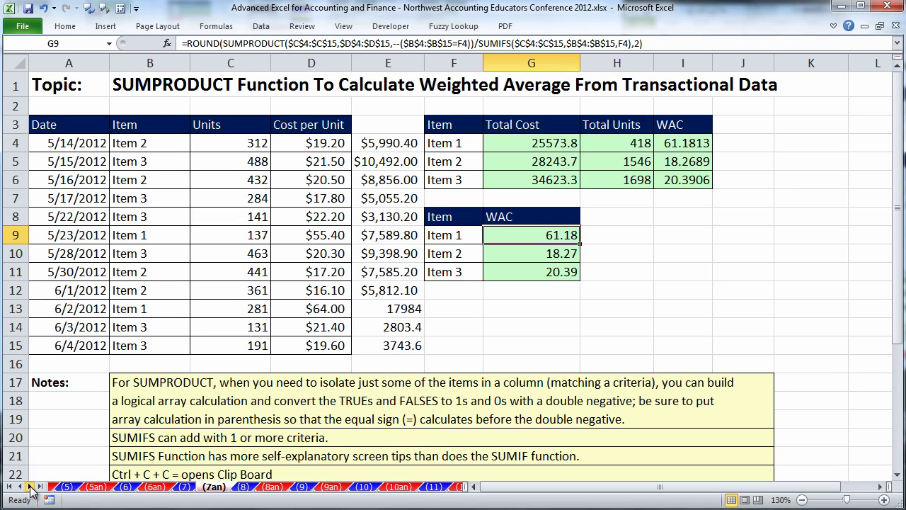
left_click(242, 487)
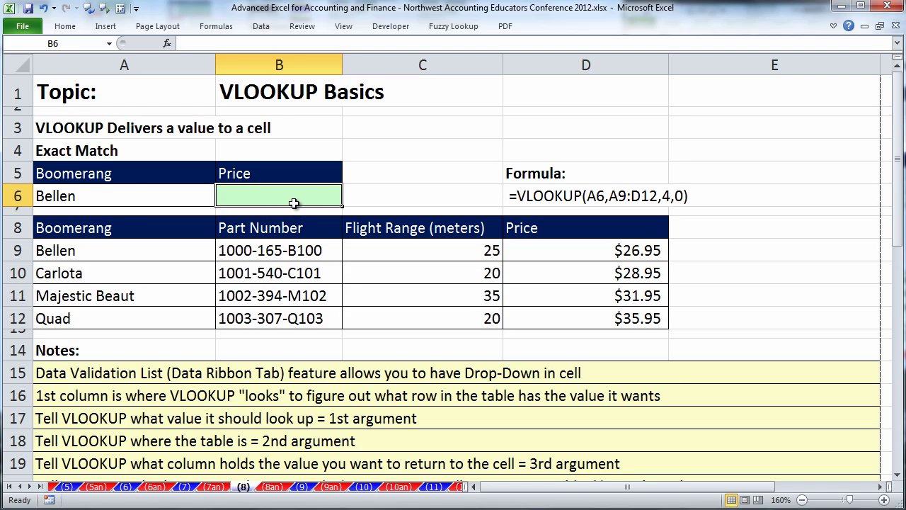
Step: Enter Bellen's price 26.95 from the table A9:D12 by hand in B6, and clear the cell again
left_click(146, 196)
left_click_drag(116, 254, 542, 323)
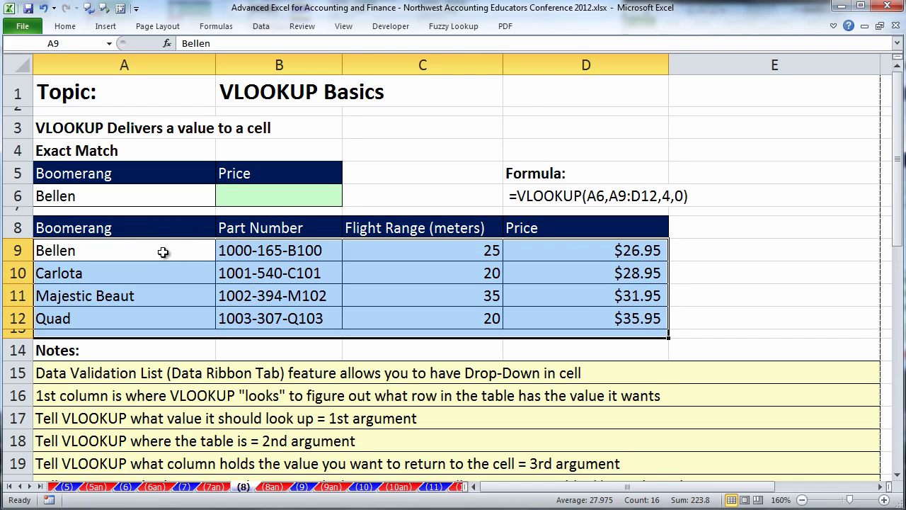
left_click_drag(163, 252, 524, 320)
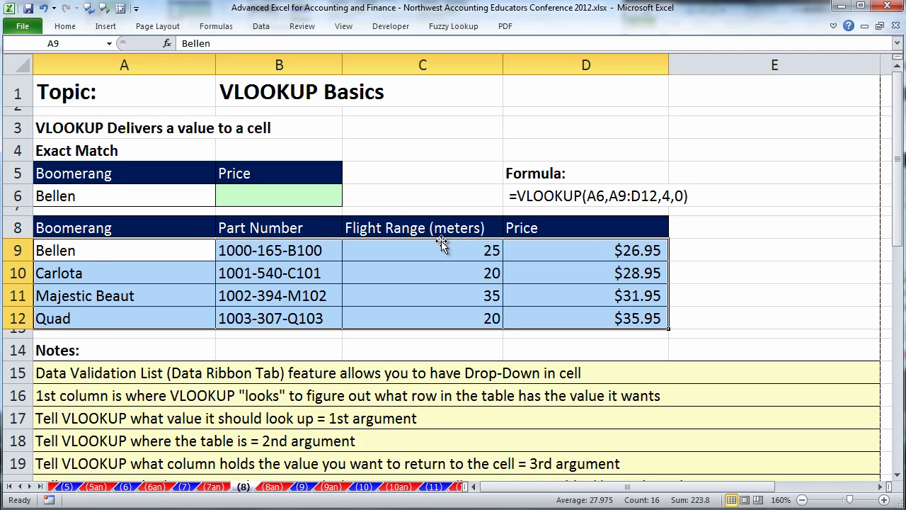
double_click(275, 198)
type("26.95")
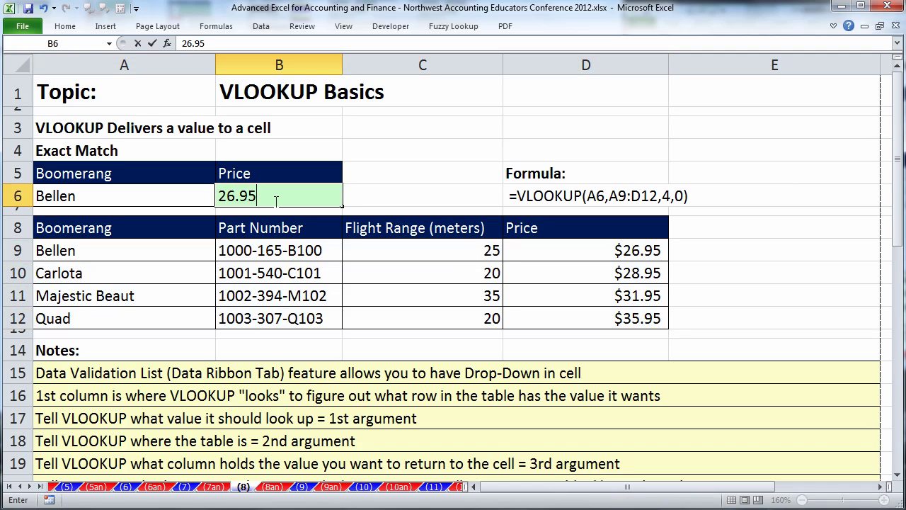
key("ctrl+Return")
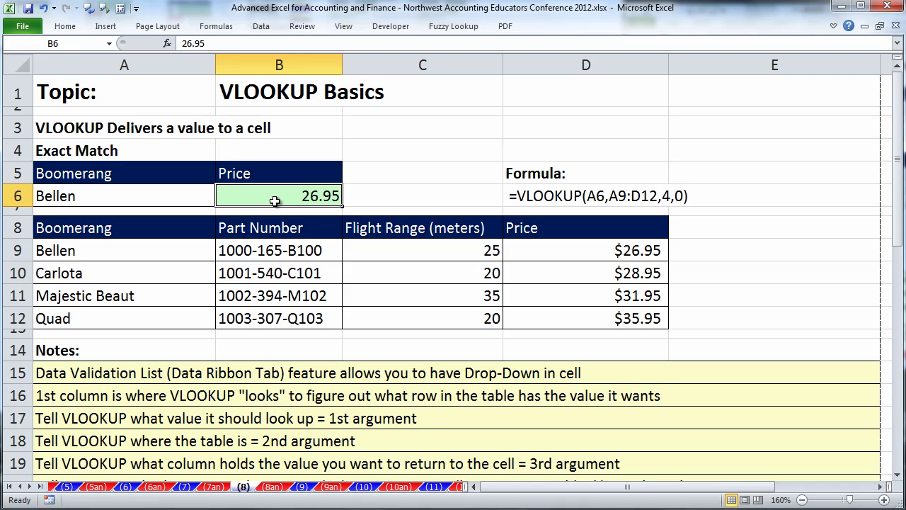
key("Delete")
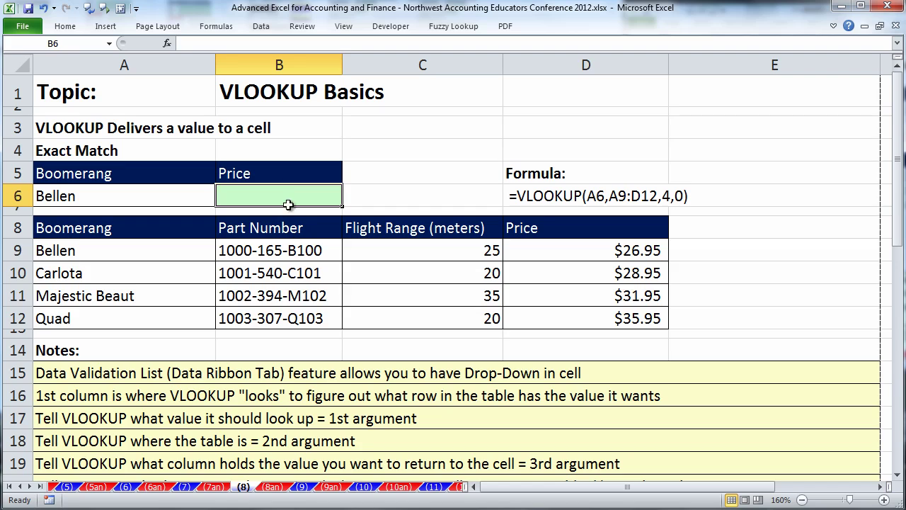
Step: Enter =VLOOKUP(A6,A9:D12,4,0) in B6 to return the boomerang's price with an exact match
type("vl")
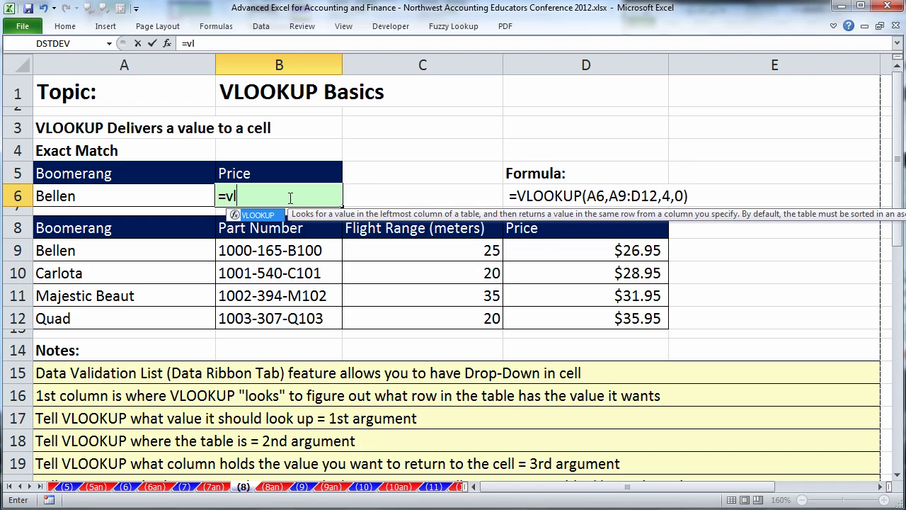
key("Tab")
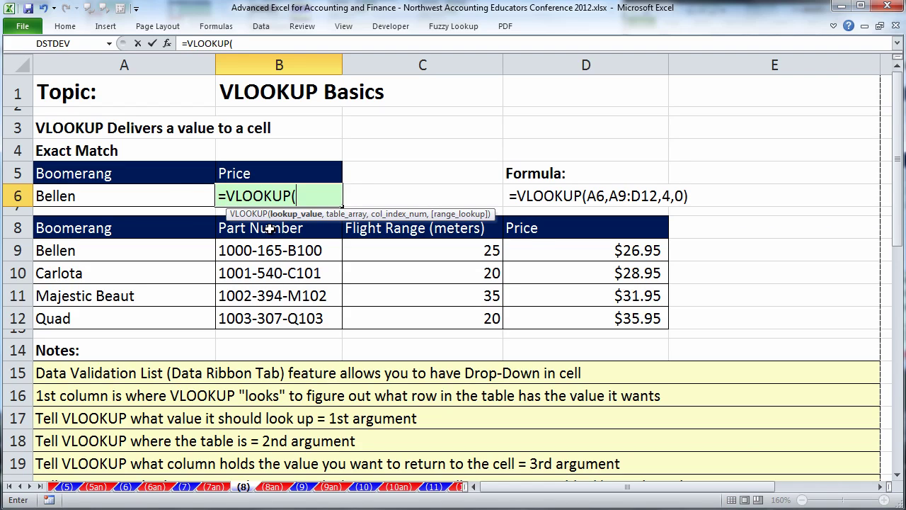
left_click(135, 199)
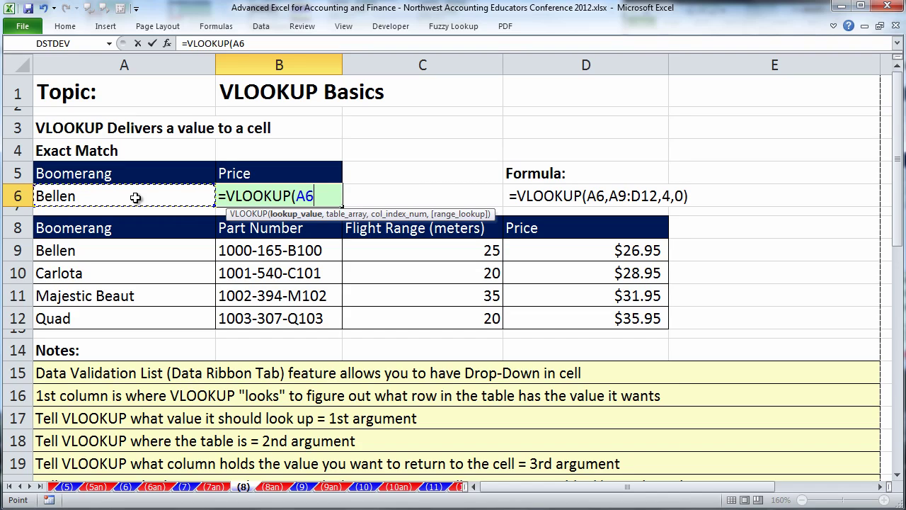
type(",")
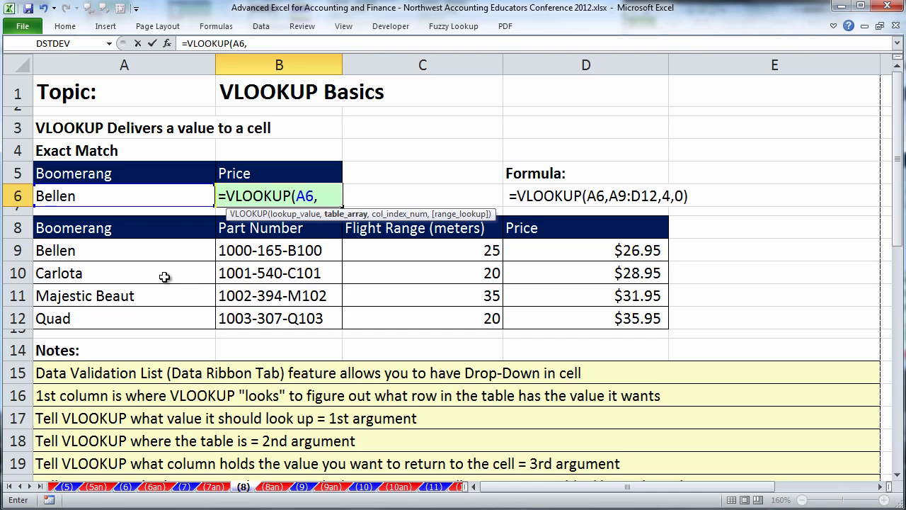
left_click_drag(141, 252, 598, 320)
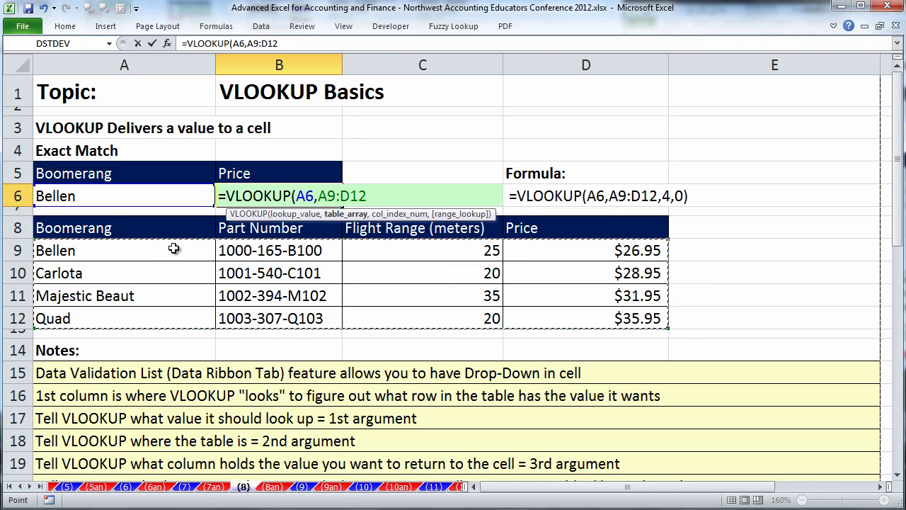
type(",")
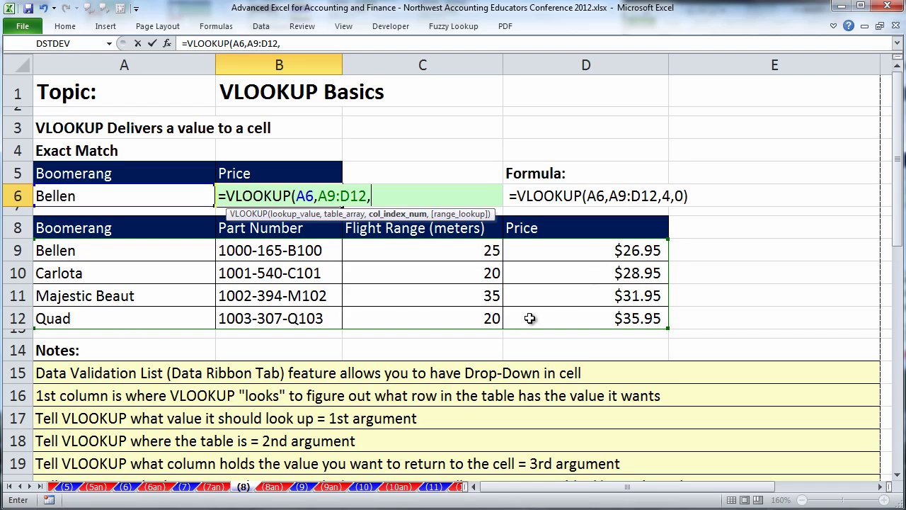
type("4,")
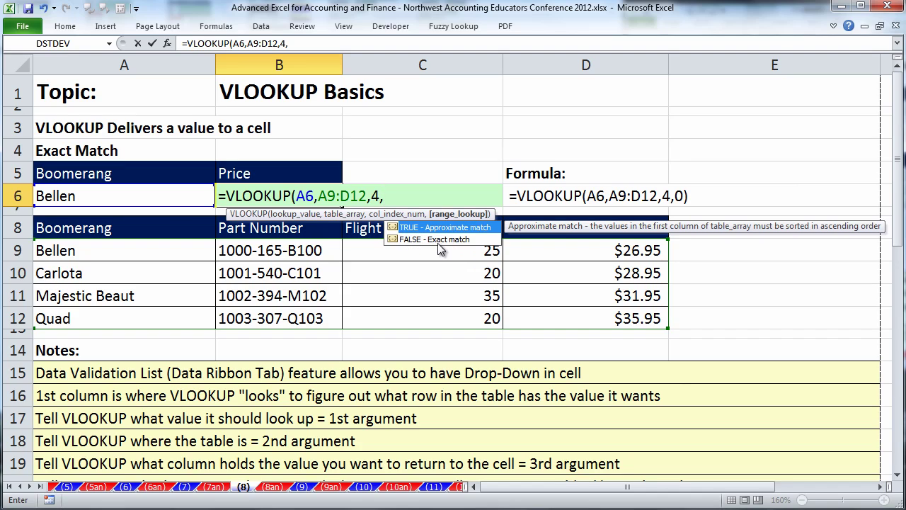
type("0")
type(")")
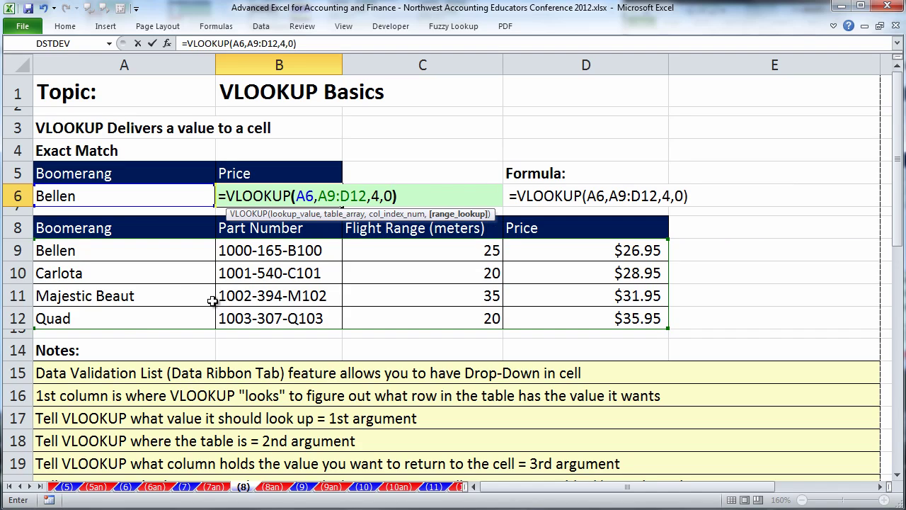
key("ctrl+Return")
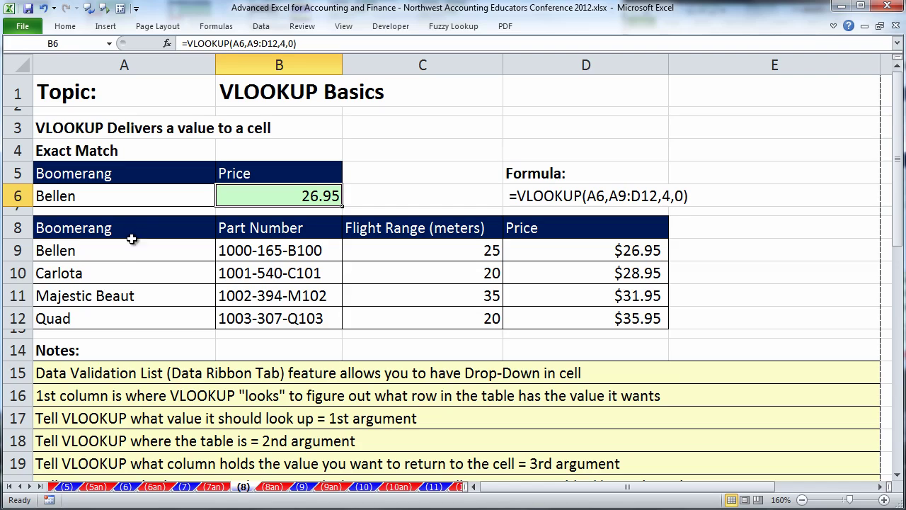
Step: Test the price lookup by setting the boomerang name in A6 to Quad, and check the formula cell B6
left_click(122, 197)
type("Q")
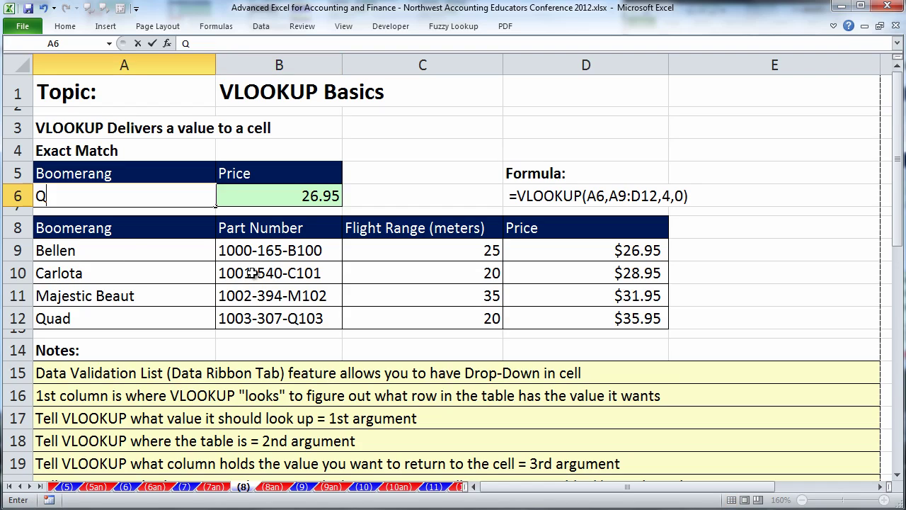
type("uad")
key("ctrl+Return")
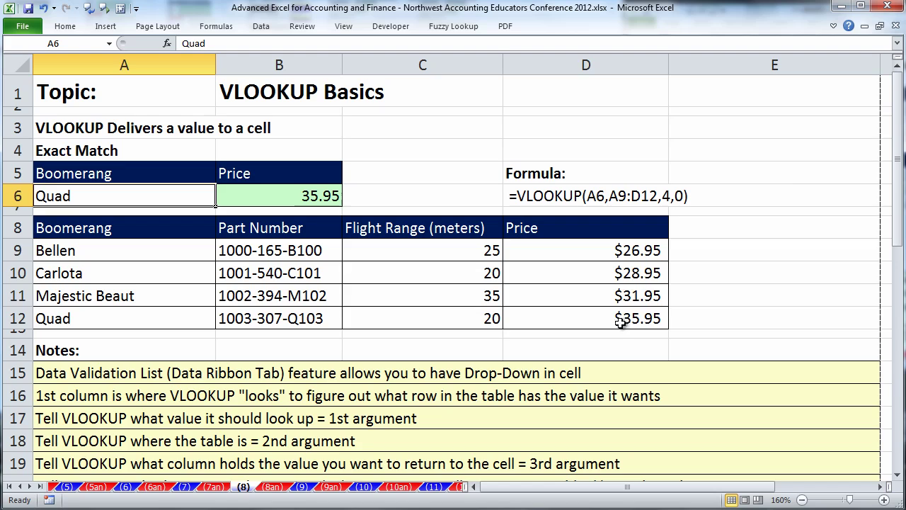
double_click(252, 196)
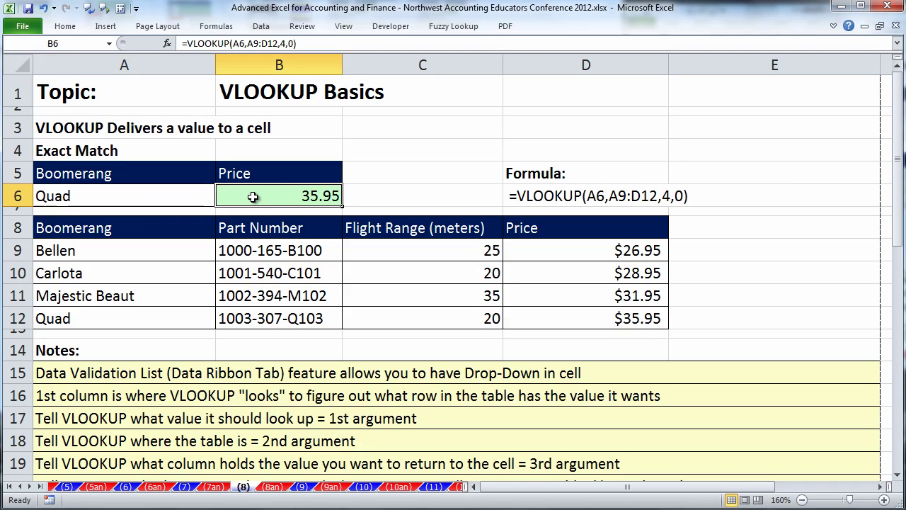
key("Escape")
Step: Re-enter Quad in A6 with a trailing space to test the exact match, and enter Quad again without the space
left_click(186, 197)
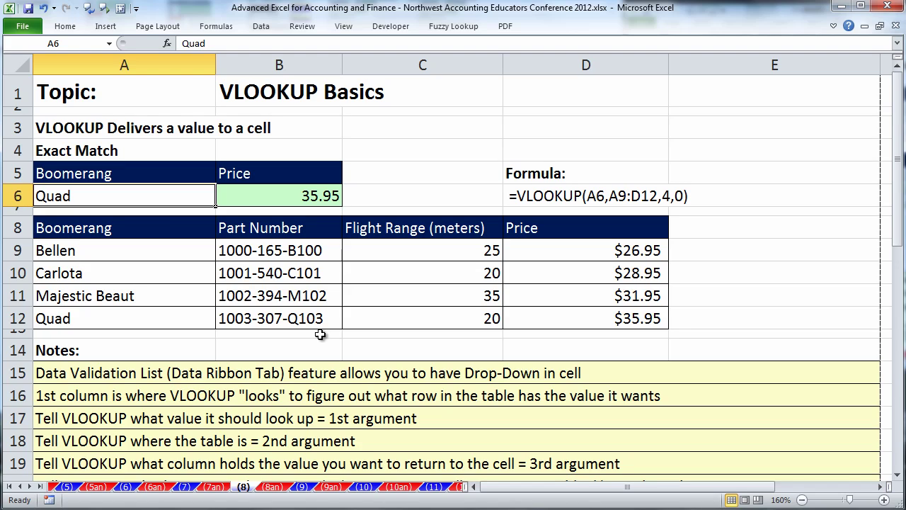
type("Quad")
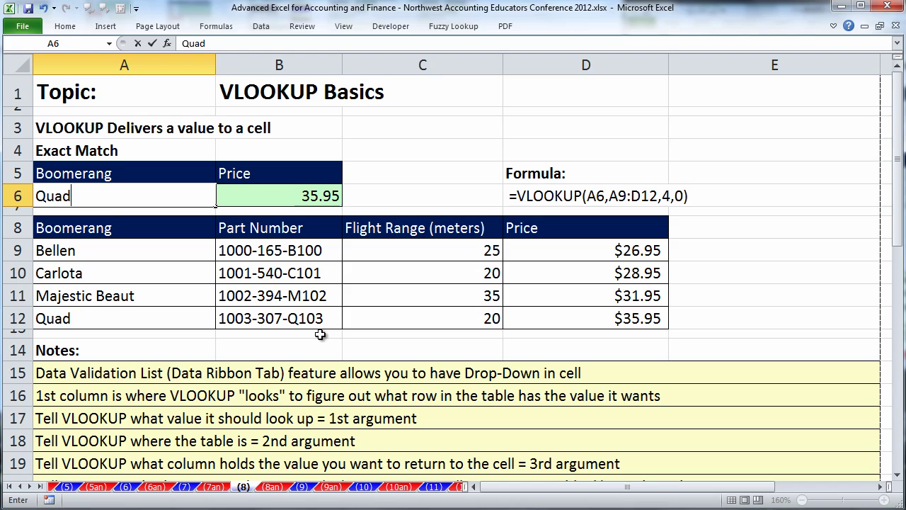
key("ctrl+Return")
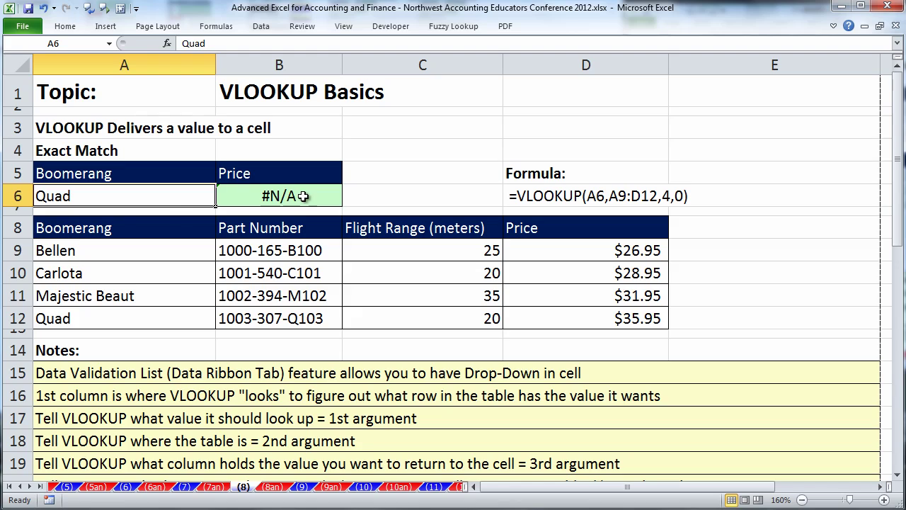
double_click(154, 196)
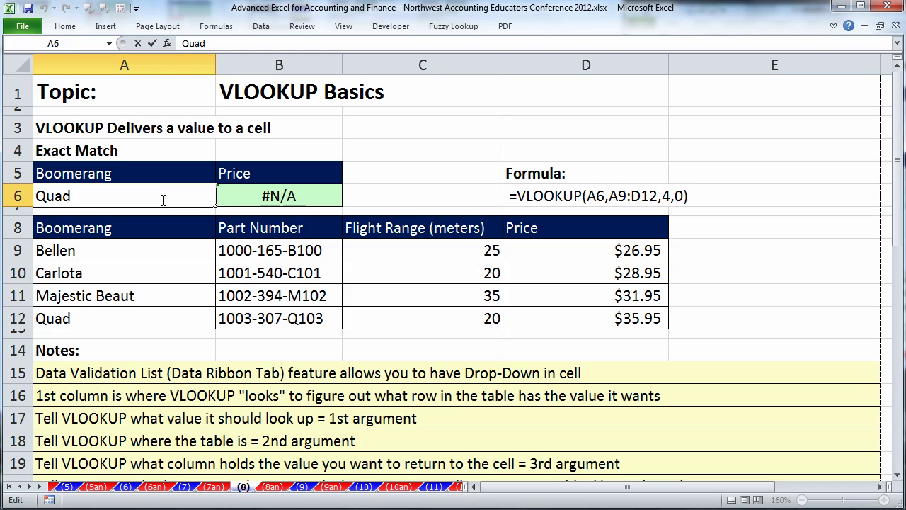
key("Escape")
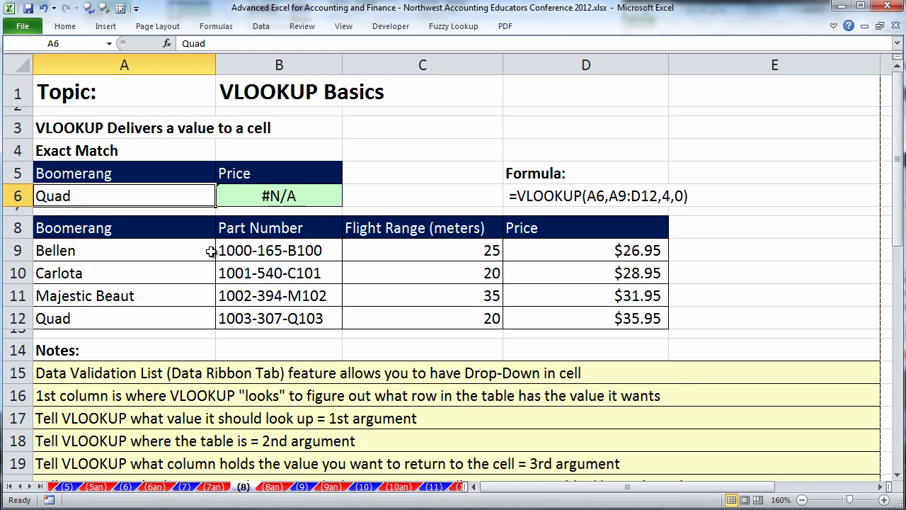
type("Quad")
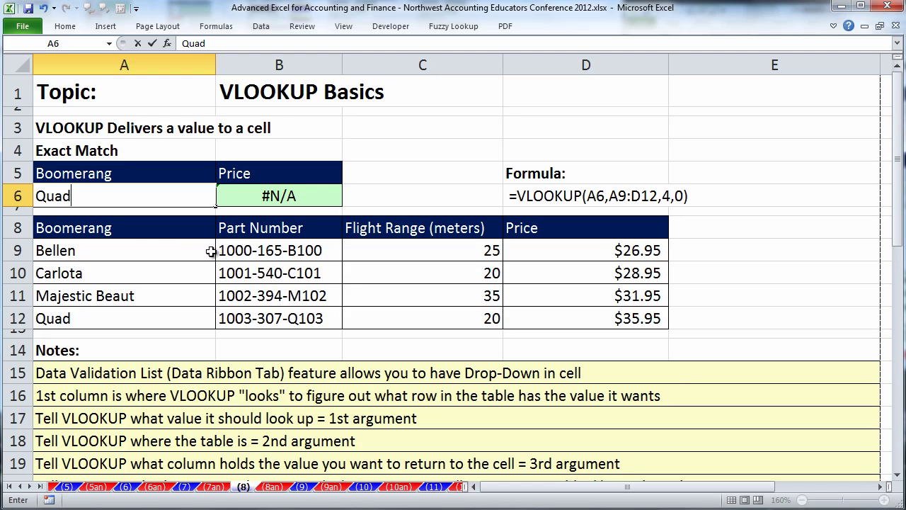
key("ctrl+Return")
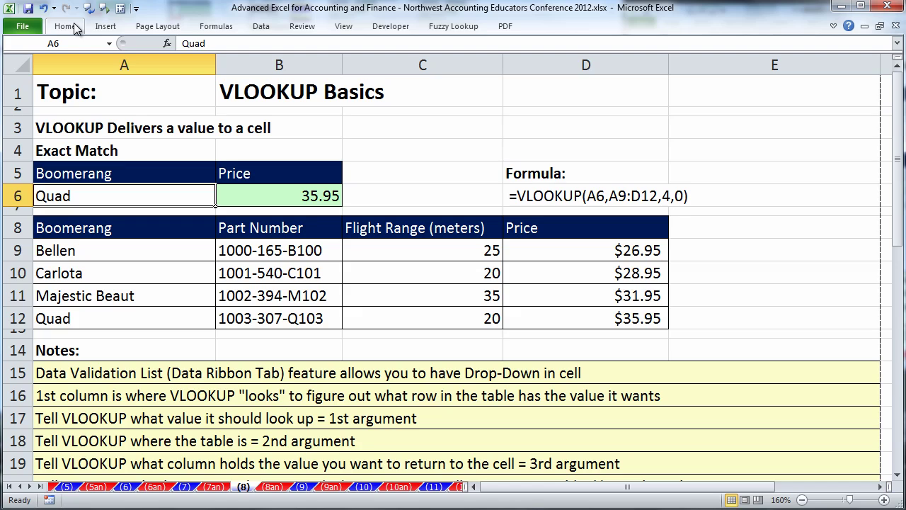
Step: Add a List data validation with an in-cell dropdown to A6, using =$A$9:$A$12 as the source
left_click(272, 34)
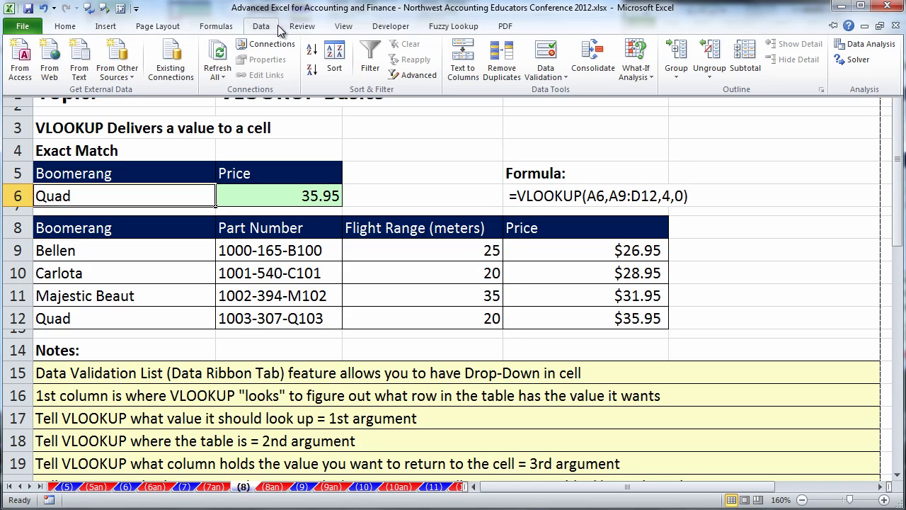
left_click(567, 78)
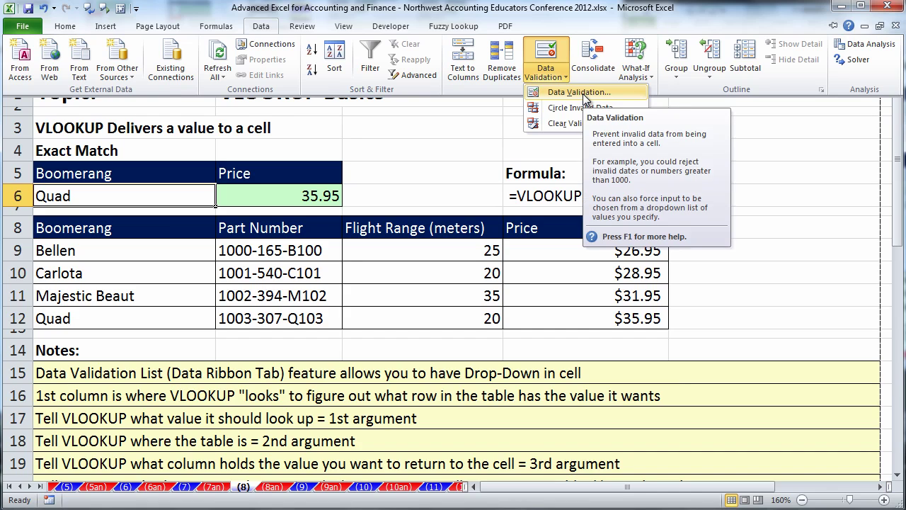
left_click(579, 92)
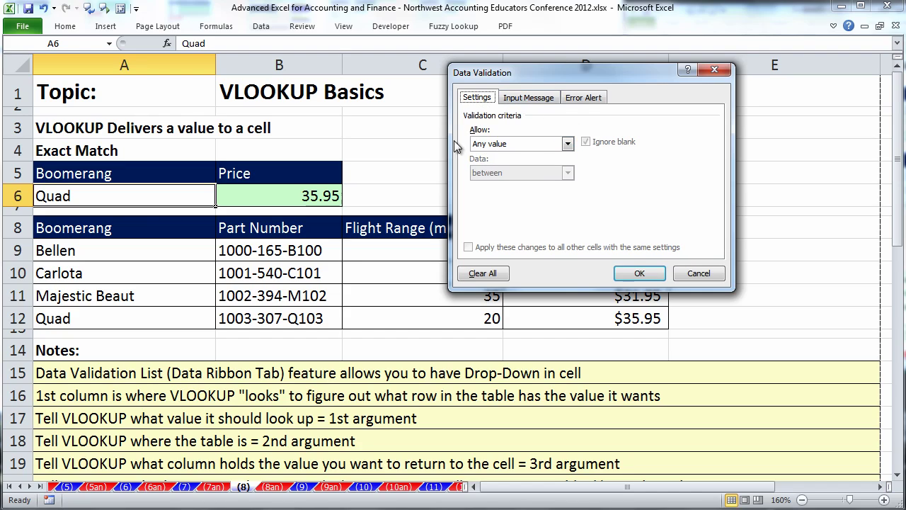
left_click(567, 143)
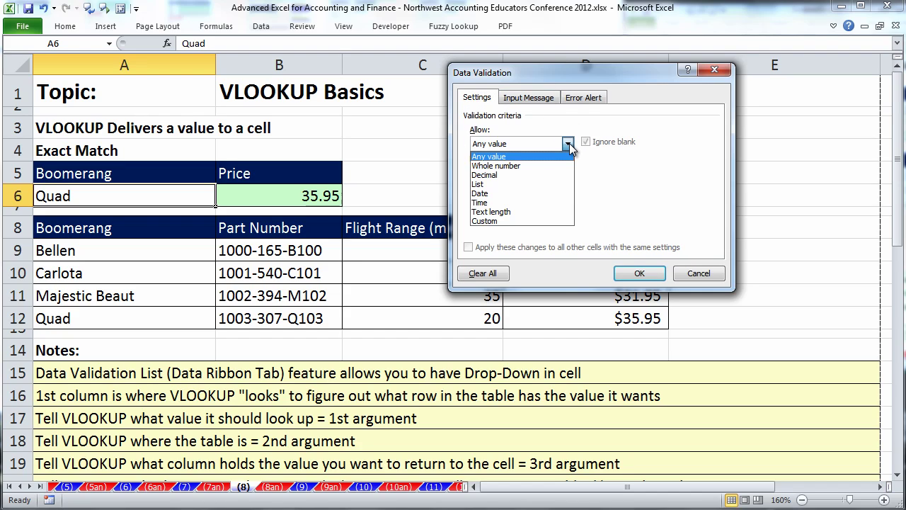
left_click(524, 184)
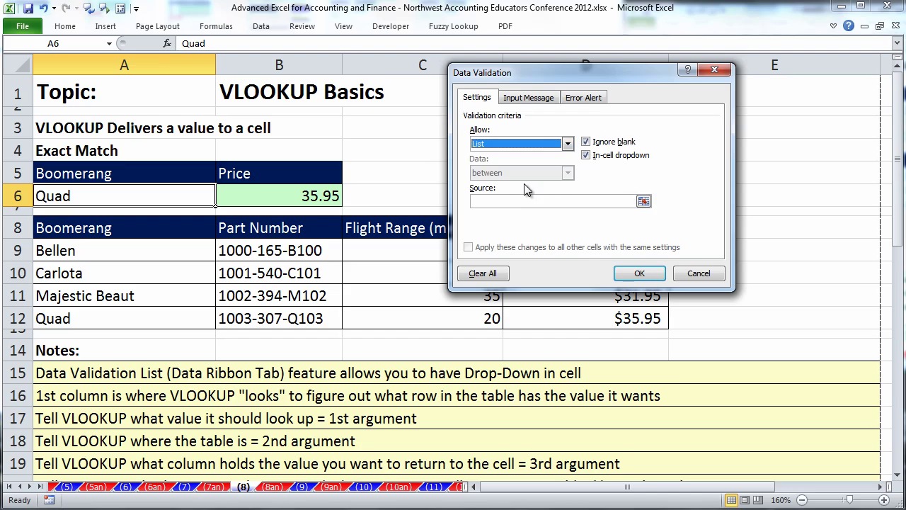
left_click_drag(157, 249, 112, 315)
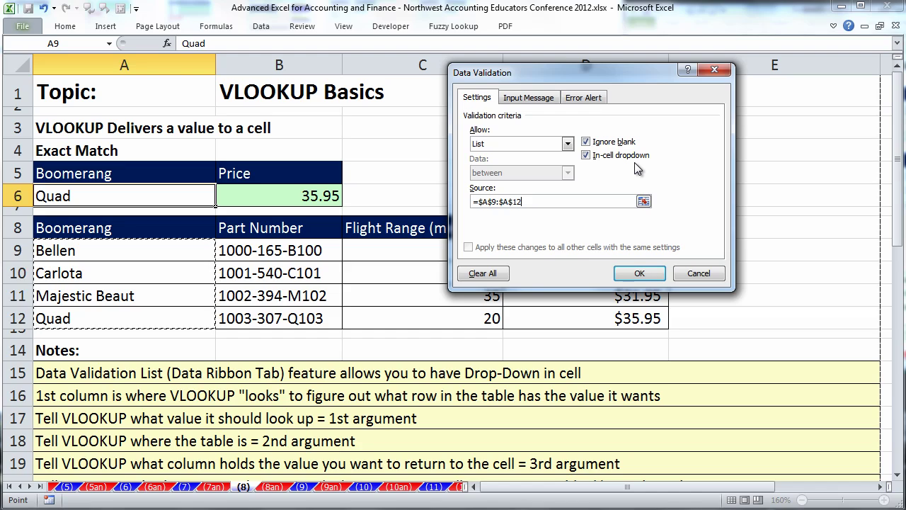
left_click(647, 273)
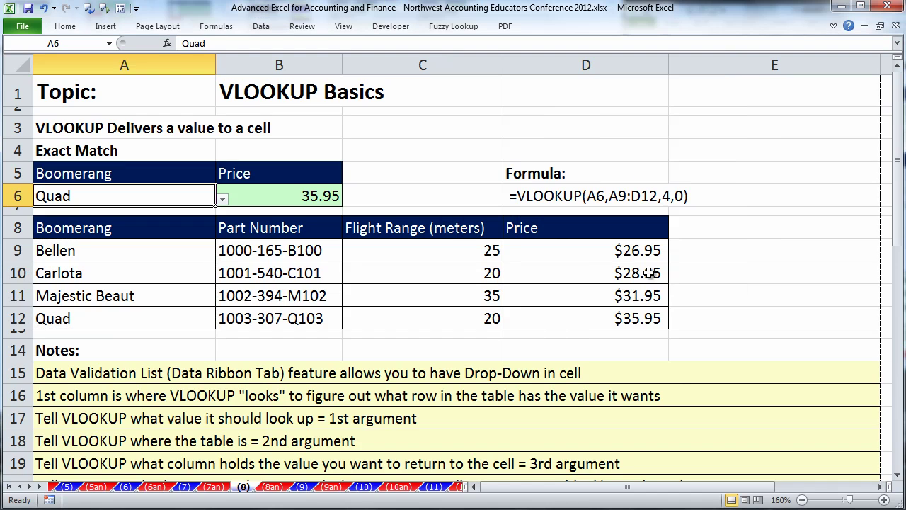
Step: Try the new drop-down in A6 by choosing Bellen, and finish with Carlota selected
left_click(222, 199)
left_click(78, 211)
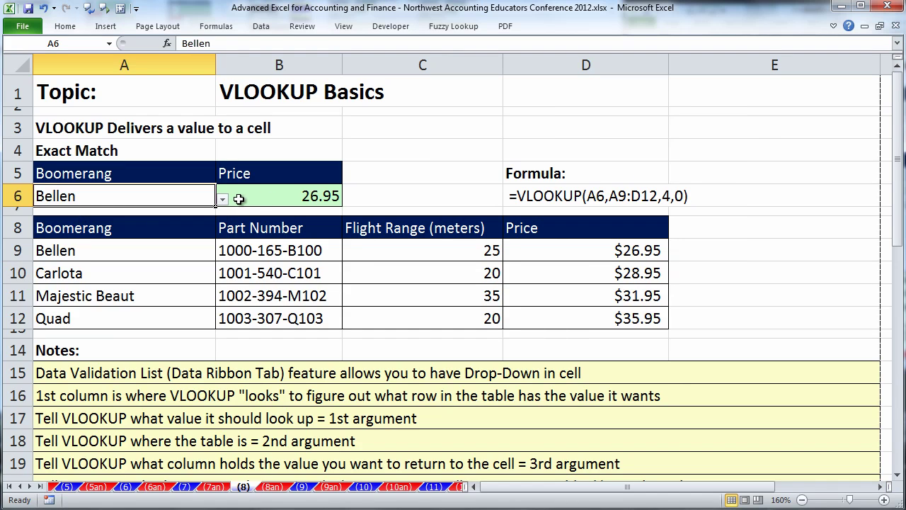
left_click(223, 200)
left_click(66, 229)
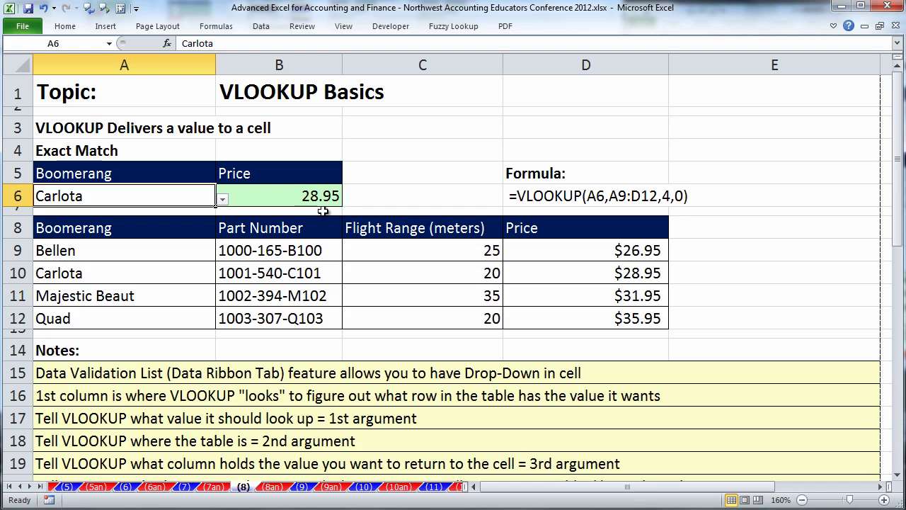
Step: Examine the Approximate Match section, comparing the sales amounts in B29:B33 with the ranges explained in A28:A33
left_click(897, 475)
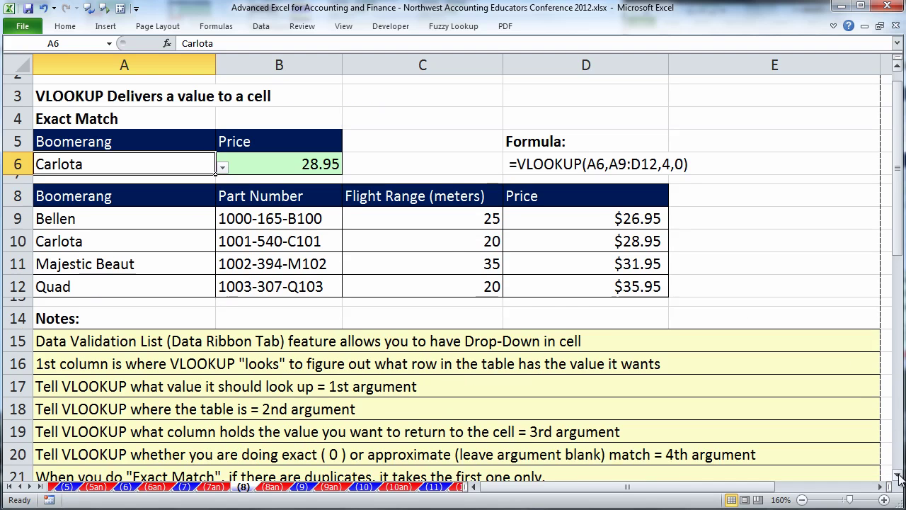
left_click(897, 475)
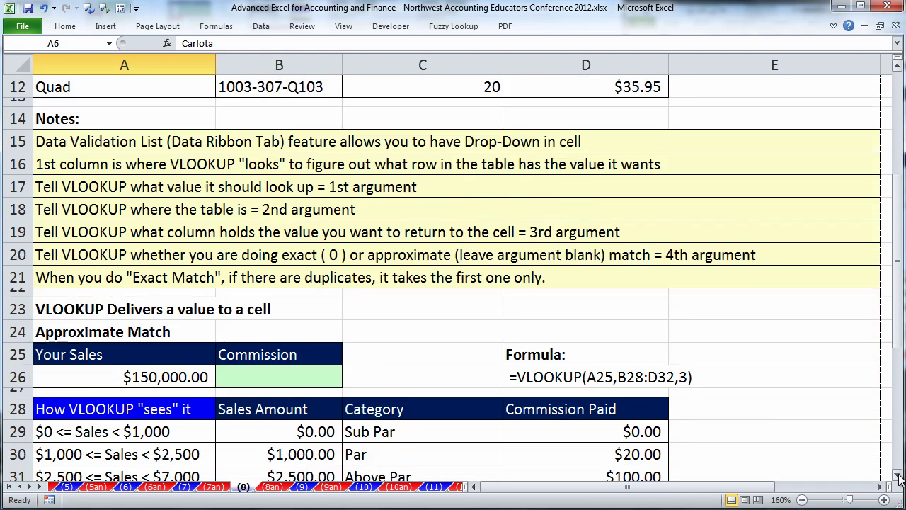
left_click(897, 477)
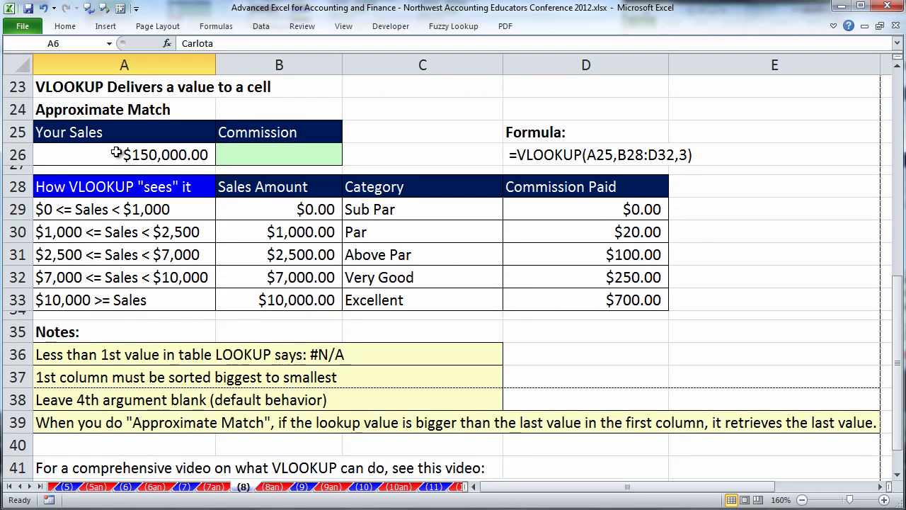
left_click(115, 154)
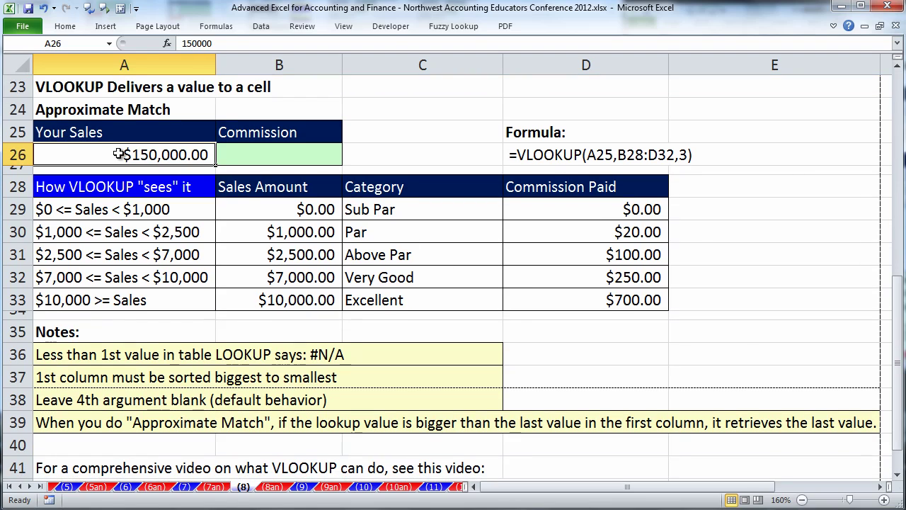
left_click(263, 161)
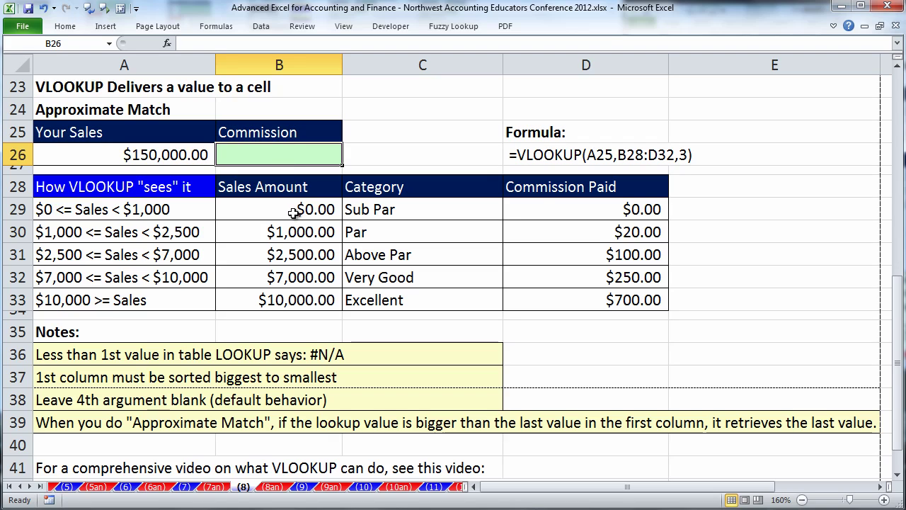
left_click_drag(295, 211, 302, 300)
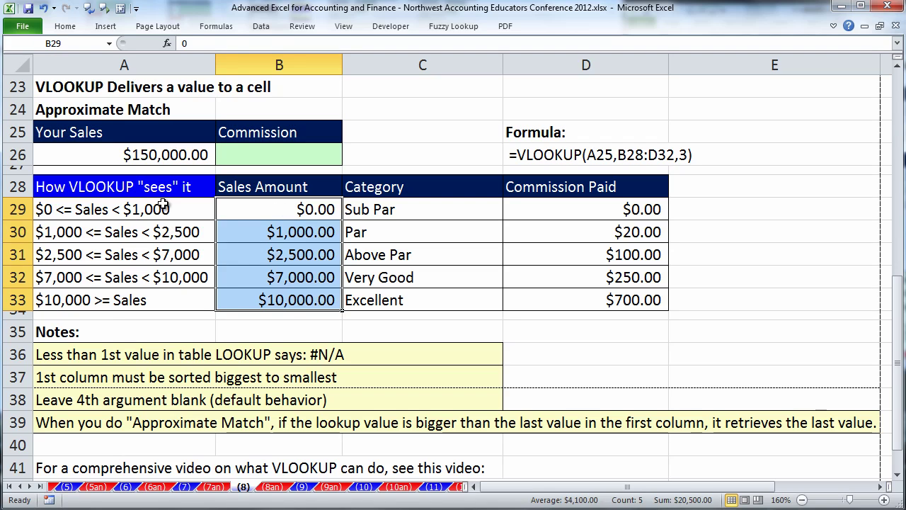
left_click_drag(156, 187, 156, 301)
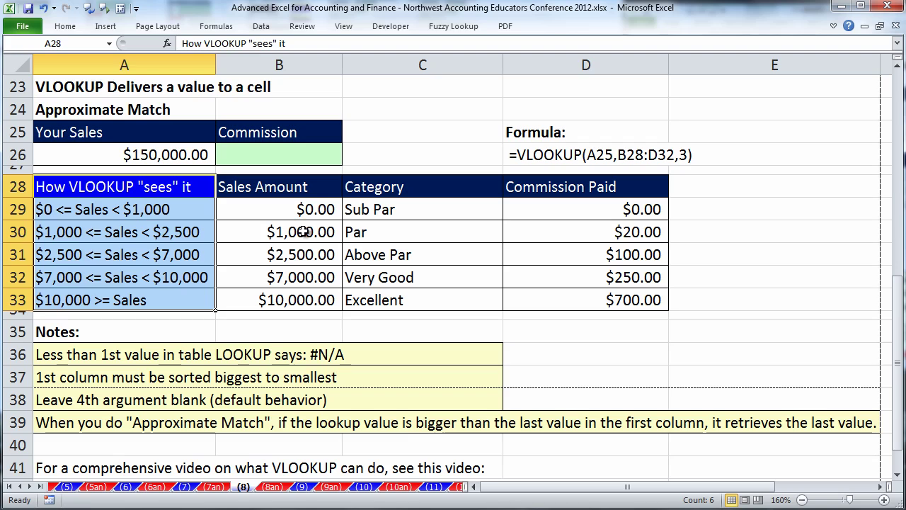
left_click_drag(316, 207, 322, 306)
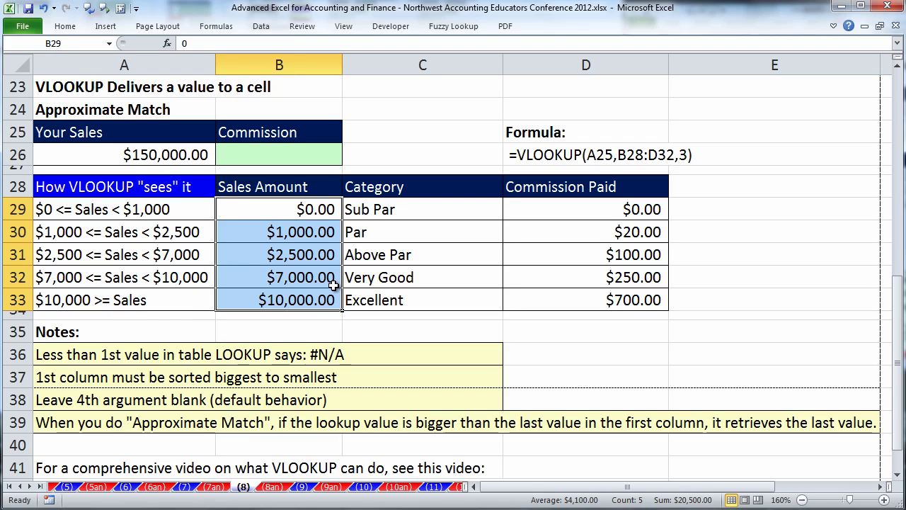
Step: Change the sales figure in A26 to 1500
left_click(164, 154)
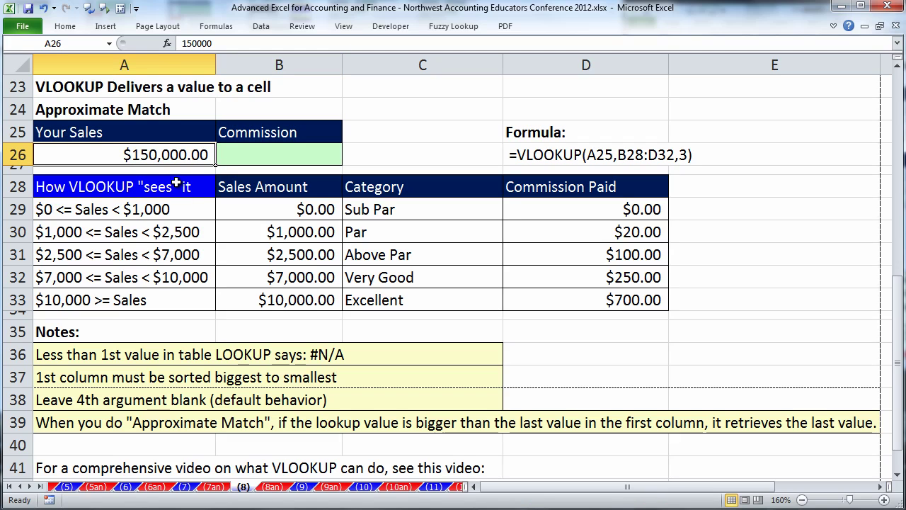
double_click(177, 155)
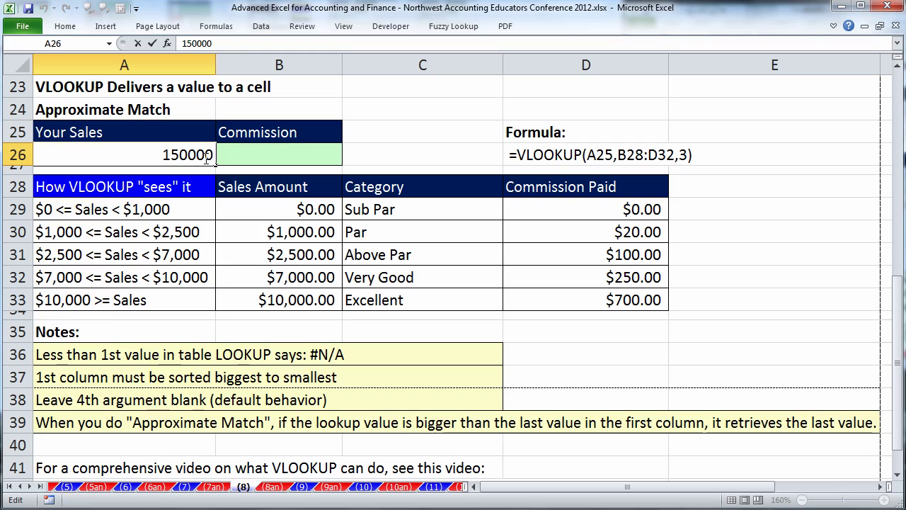
key("Delete")
key("Delete")
key("Return")
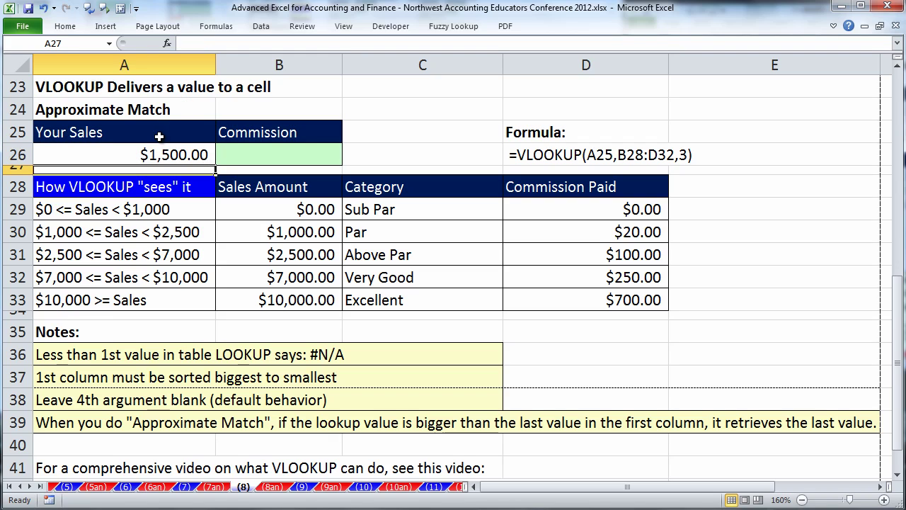
Step: Match the sales in A26 to its row in the commission table, and enter the commission 20 by hand in B26
left_click(238, 151)
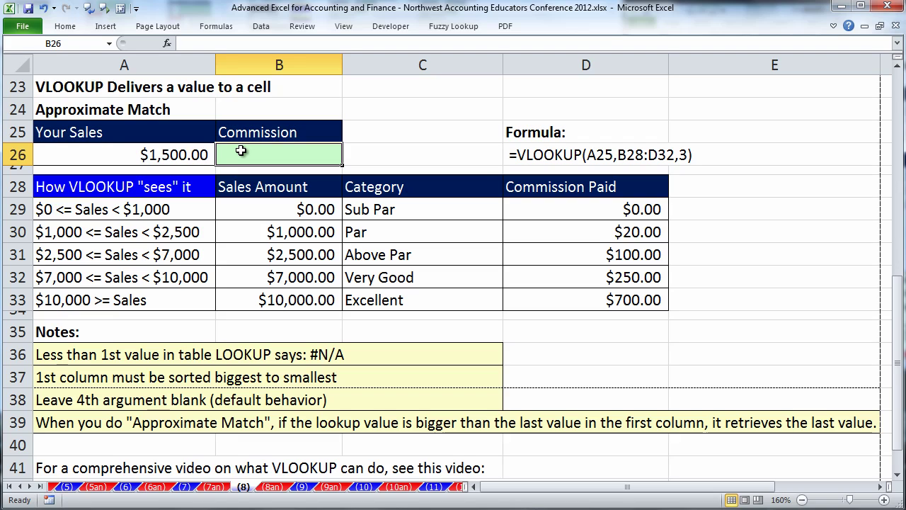
left_click(198, 152)
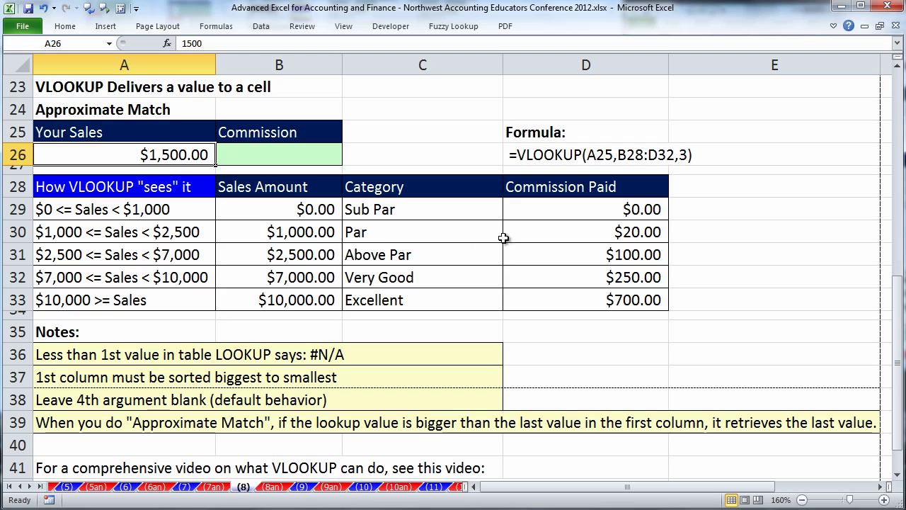
left_click_drag(241, 235, 555, 239)
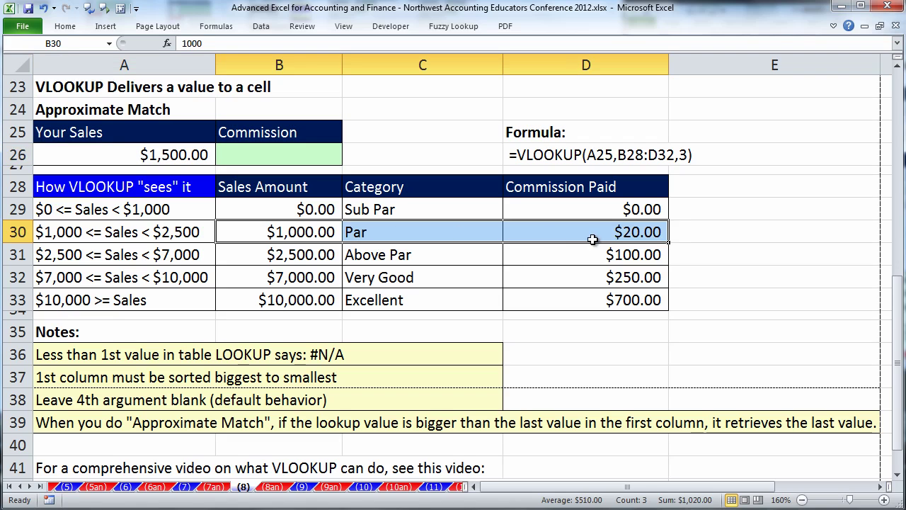
left_click(616, 236)
left_click(327, 157)
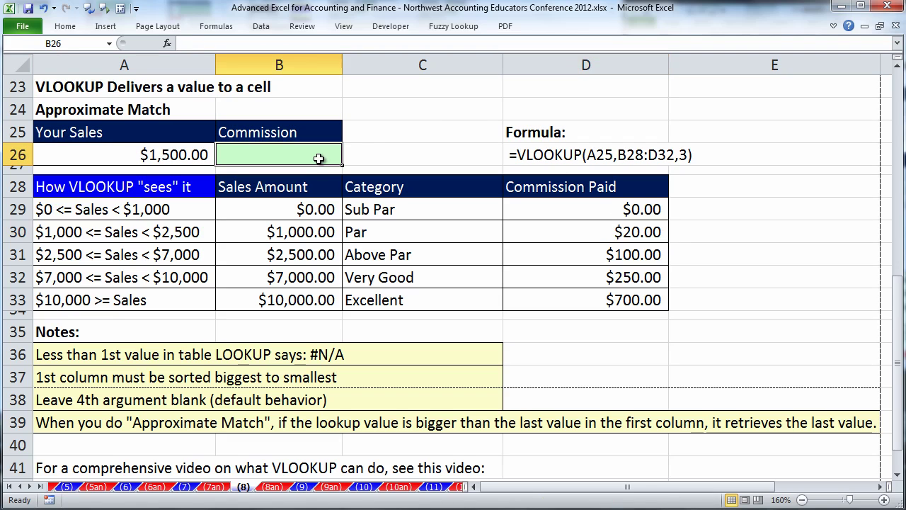
type("20")
key("ctrl+Return")
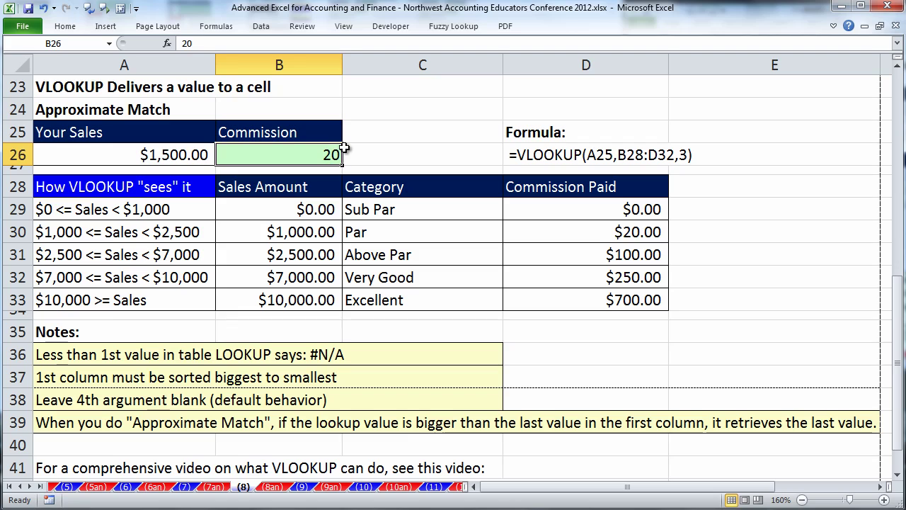
Step: Clear the hand-entered commission from B26, and review the matching table row B30:D30 and the notes below the table
key("Delete")
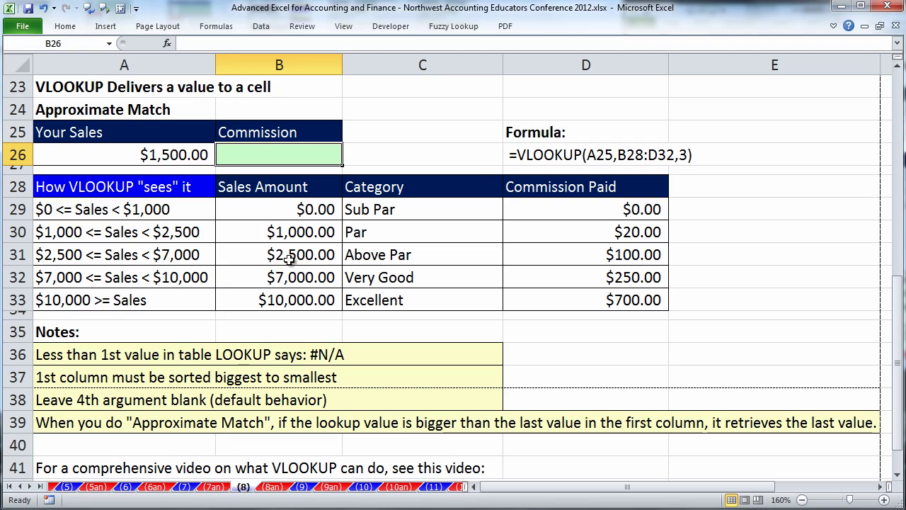
left_click(281, 236)
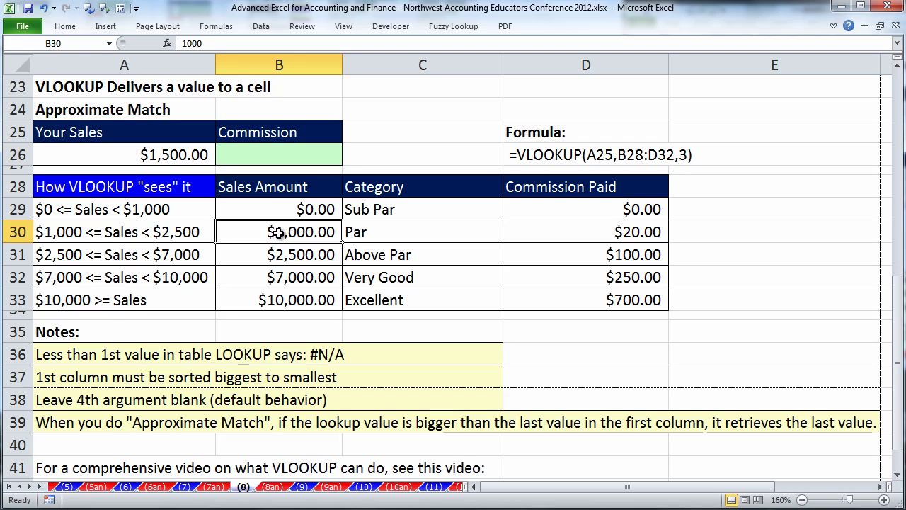
left_click_drag(275, 234, 614, 234)
left_click(276, 157)
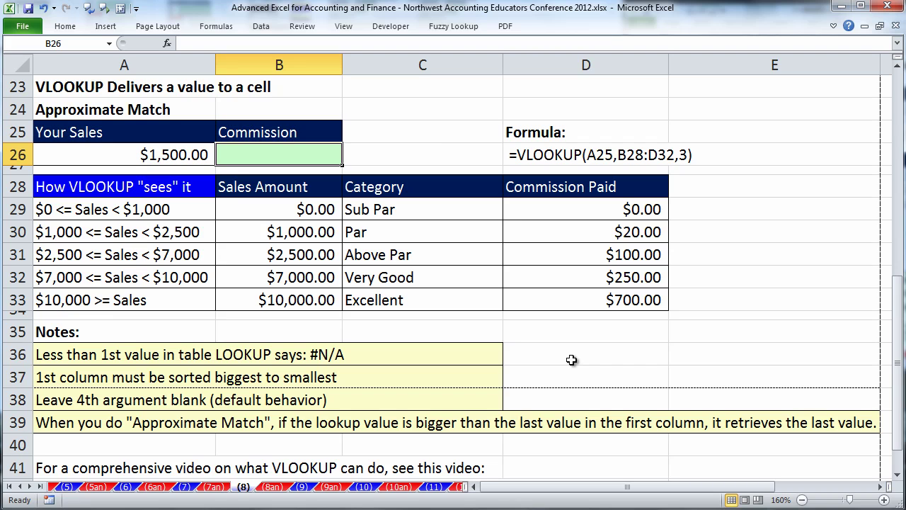
scroll(464, 461, "down", 2)
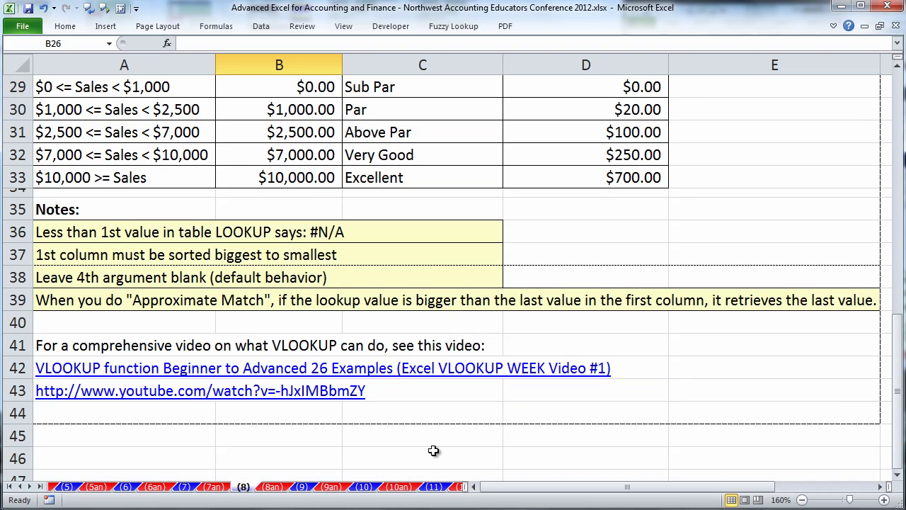
scroll(262, 370, "up", 3)
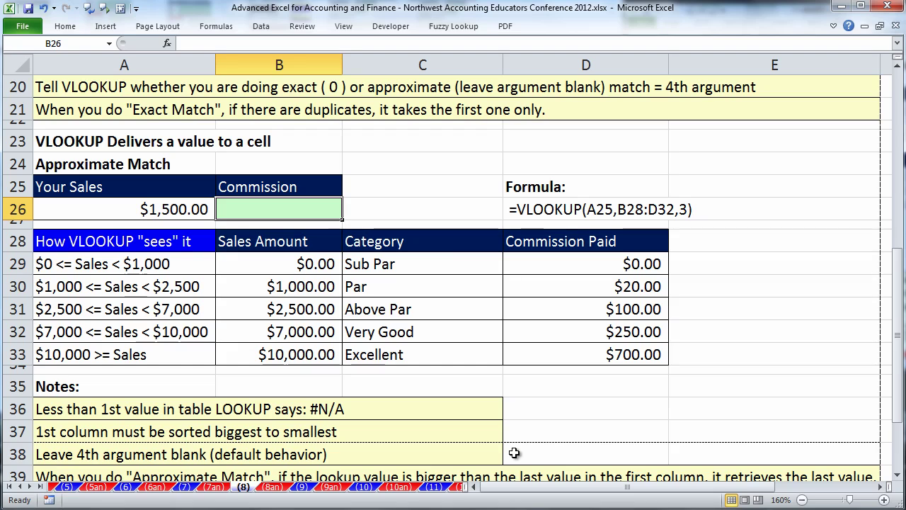
Step: Enter the approximate-match formula =VLOOKUP(A26,B29:D33,3) in B26 to return the commission
type("=vl")
key("Tab")
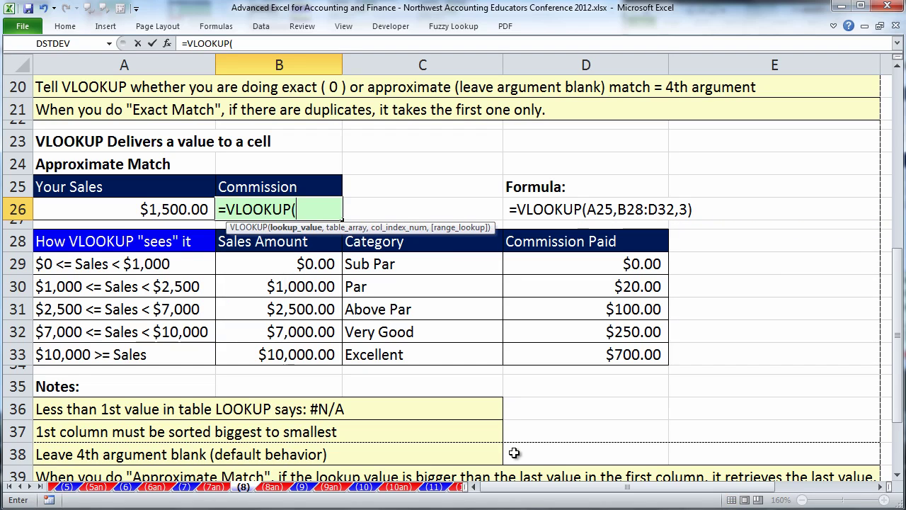
left_click(190, 207)
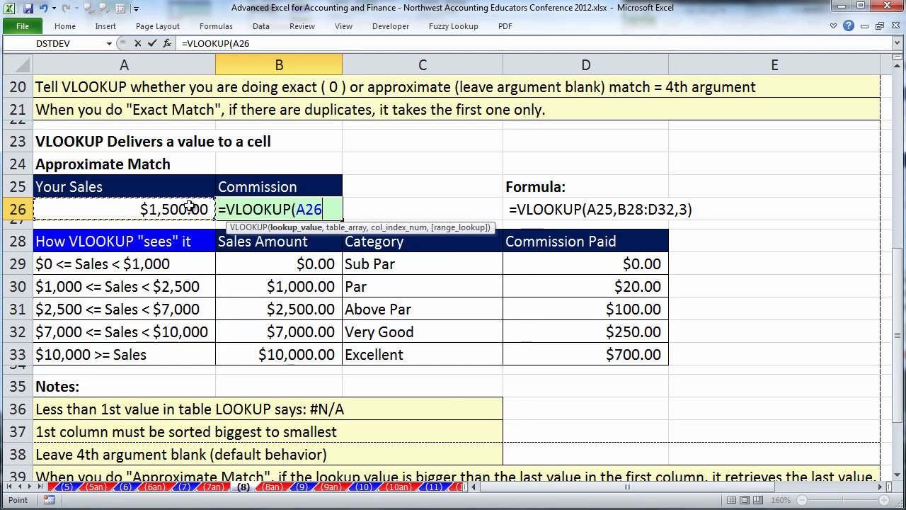
type(",")
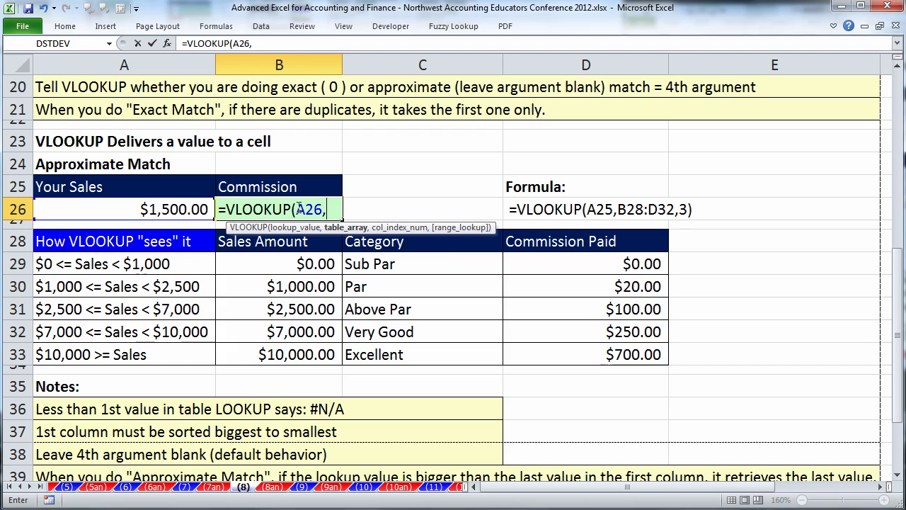
left_click_drag(311, 265, 577, 350)
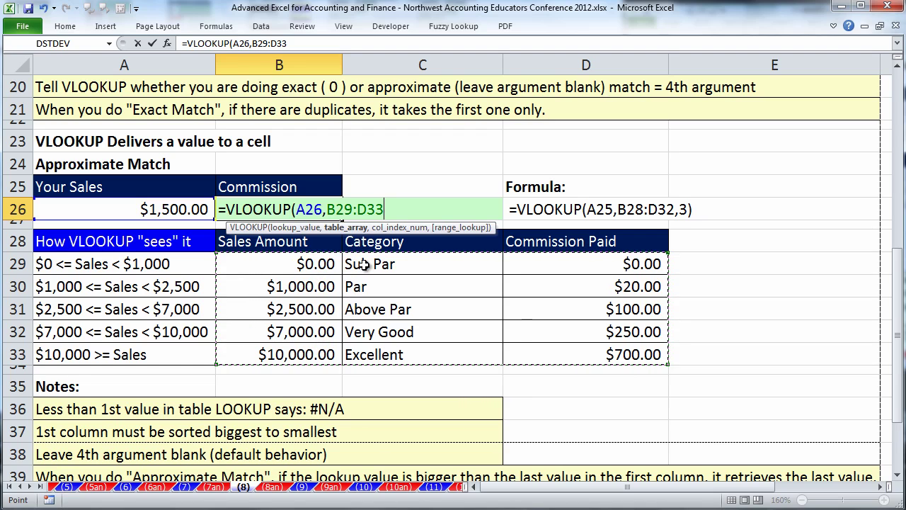
type(",3")
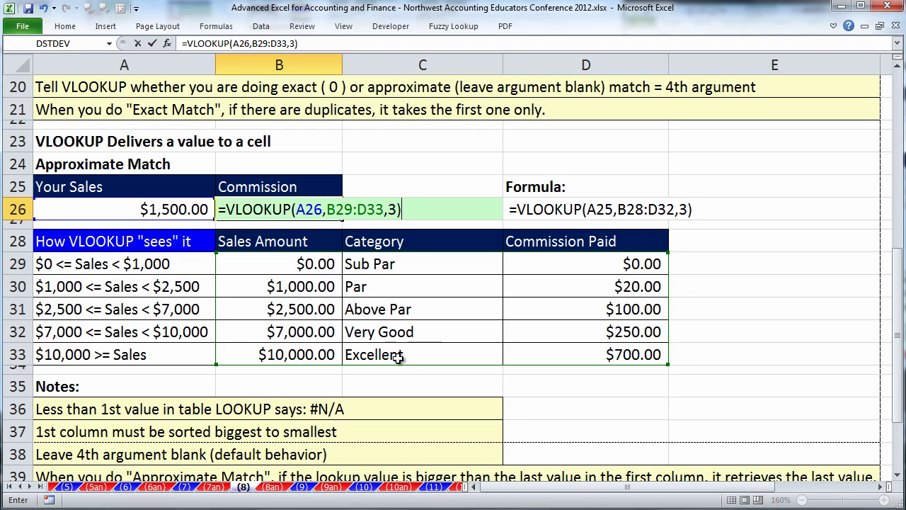
key("ctrl+Return")
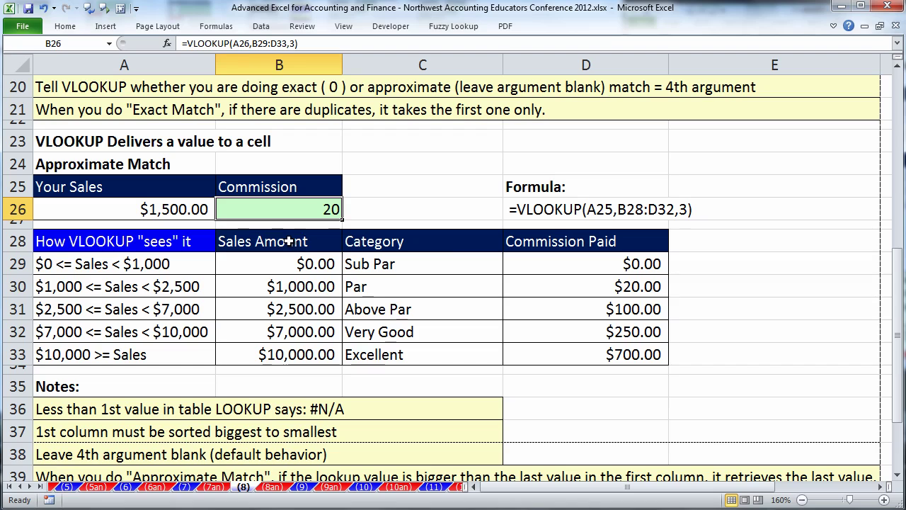
Step: Test the commission formula with sales of 7500 and -50 in A26, and finish with 150000
left_click(174, 211)
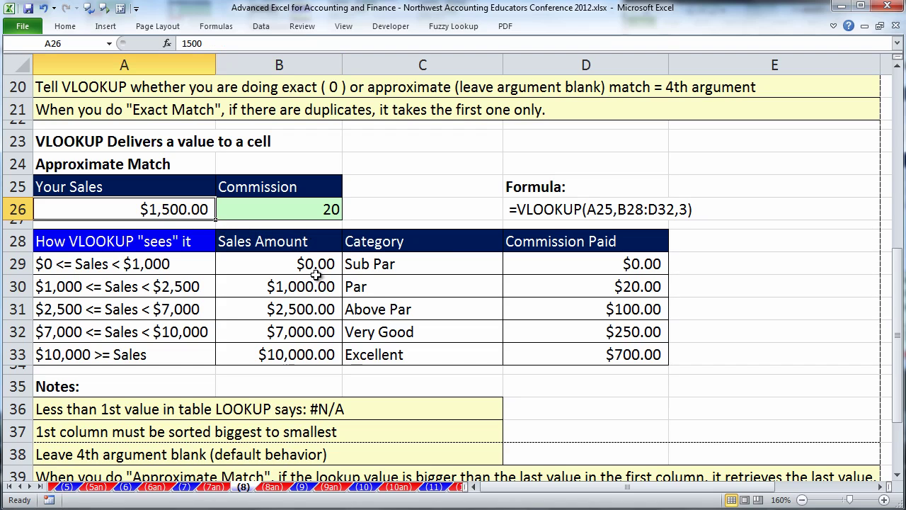
type("7500")
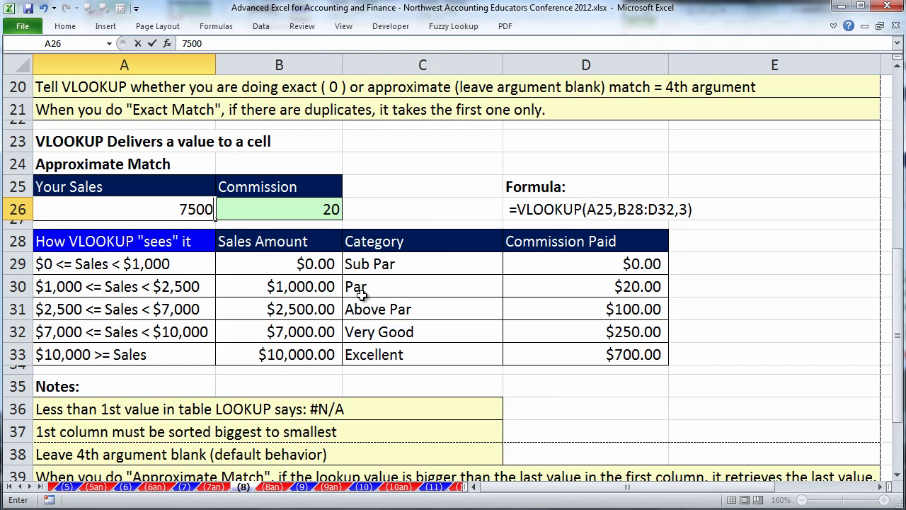
key("ctrl+Return")
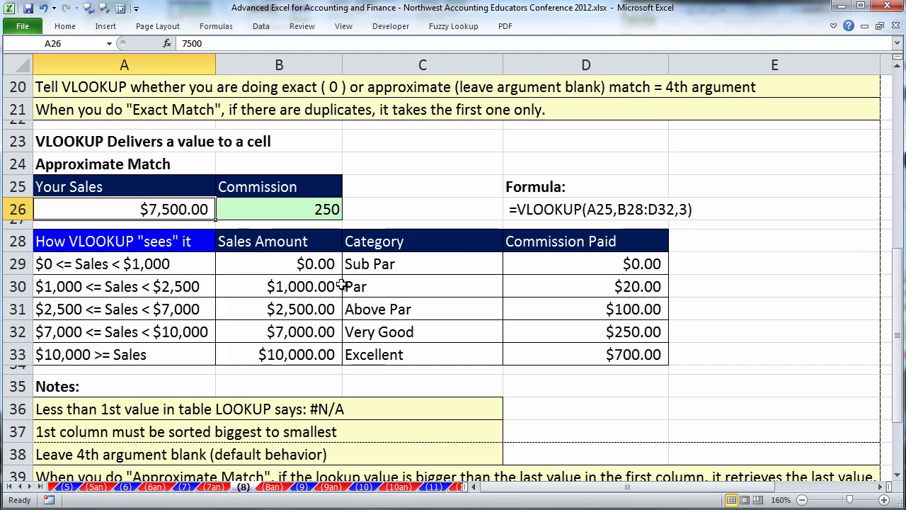
type("-50")
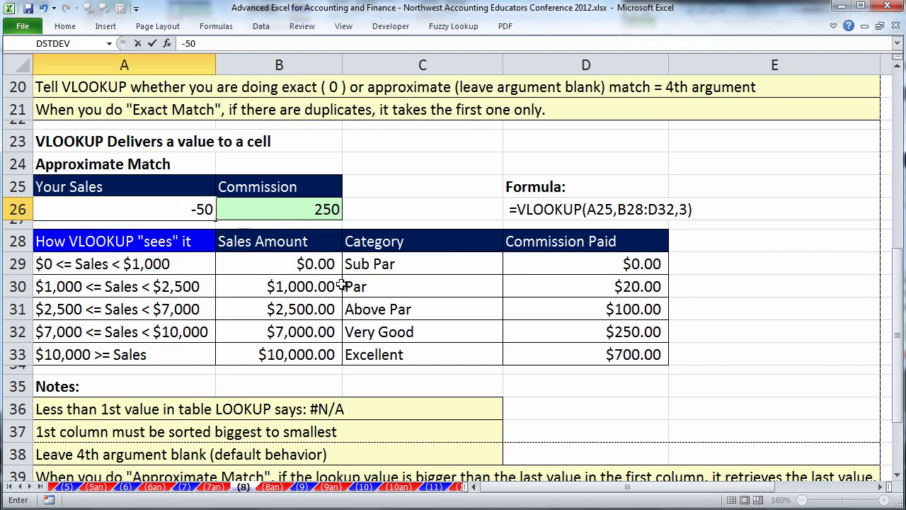
key("ctrl+Return")
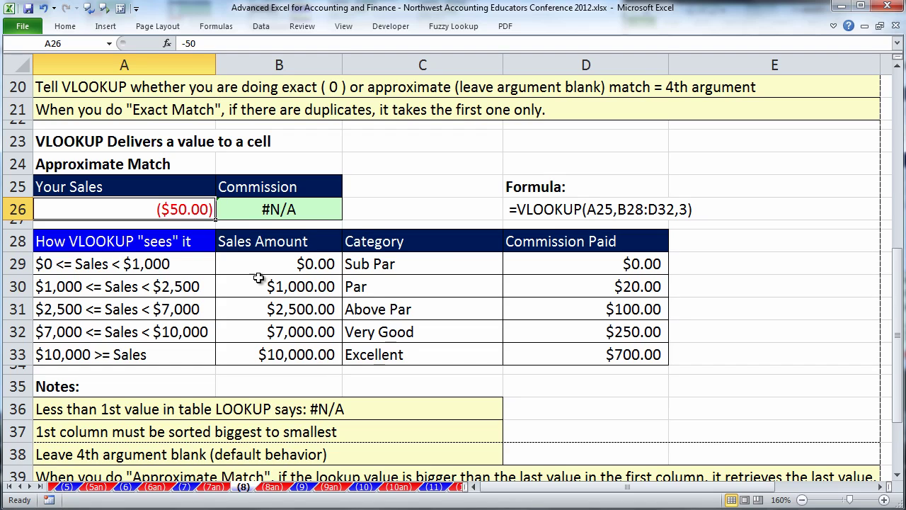
type("1")
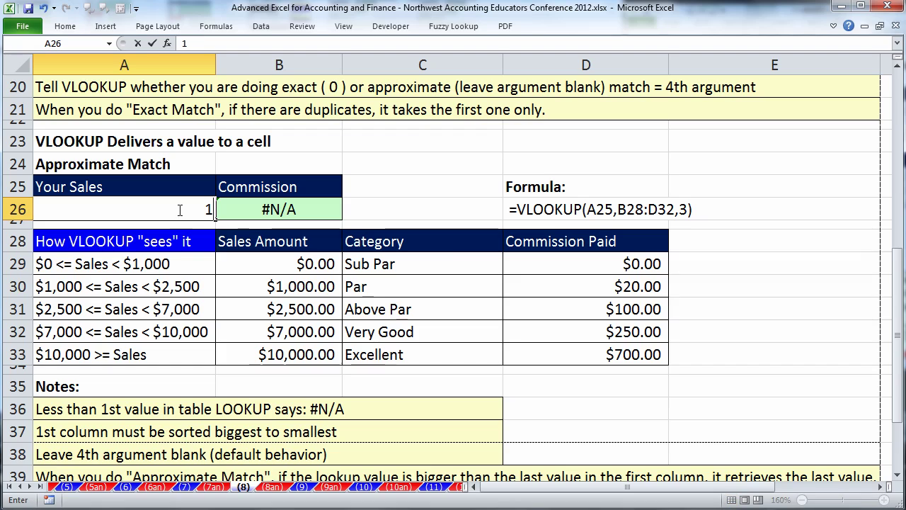
type("50000")
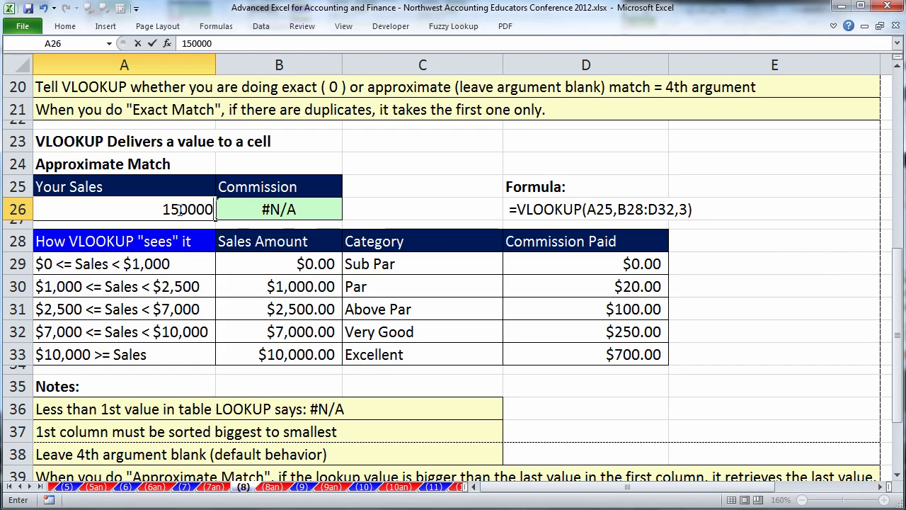
key("ctrl+Return")
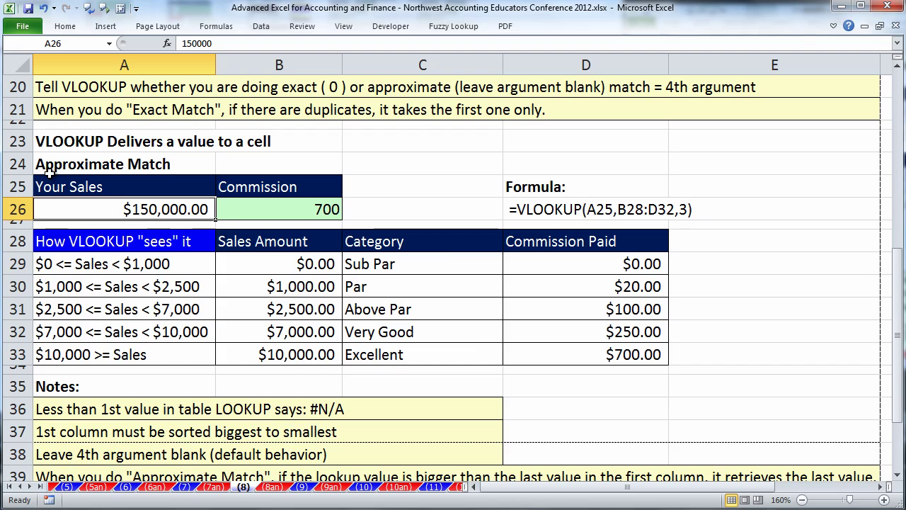
Step: Open sheet (9) on two-way lookup and select the income in B3
scroll(407, 288, "up", 7)
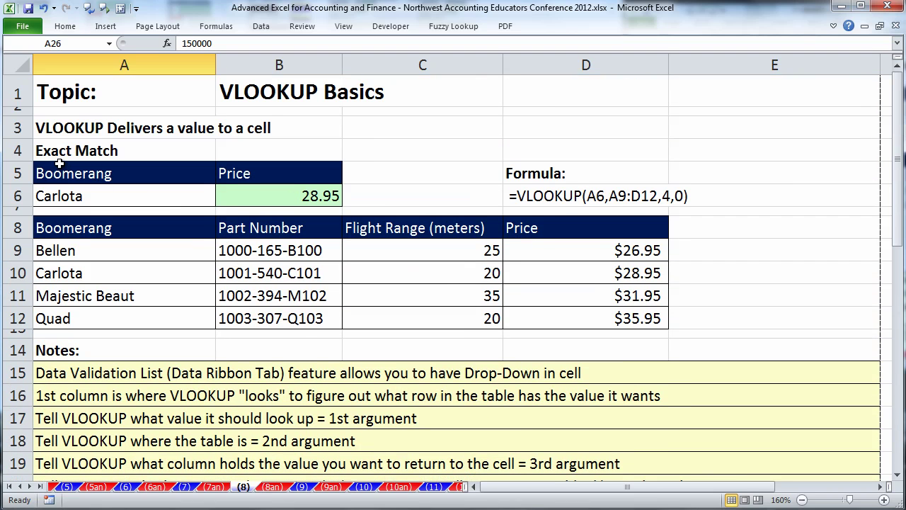
left_click(300, 487)
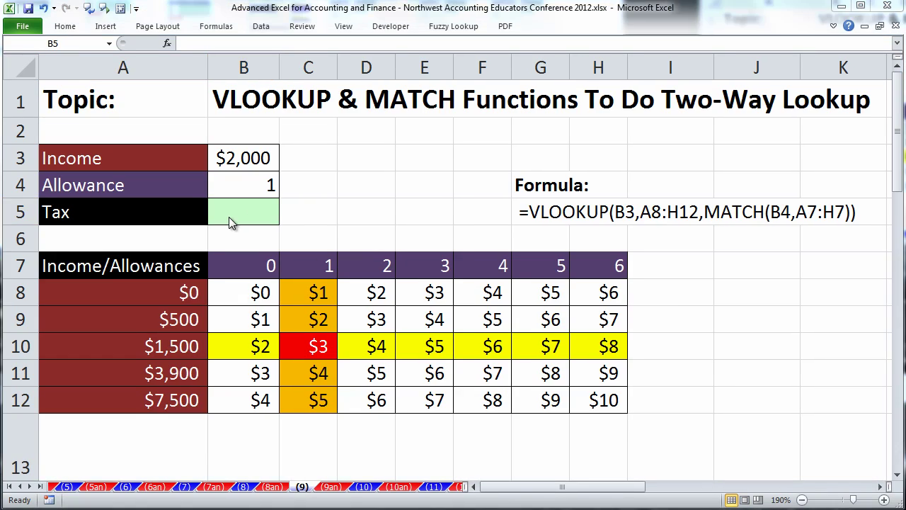
left_click(243, 160)
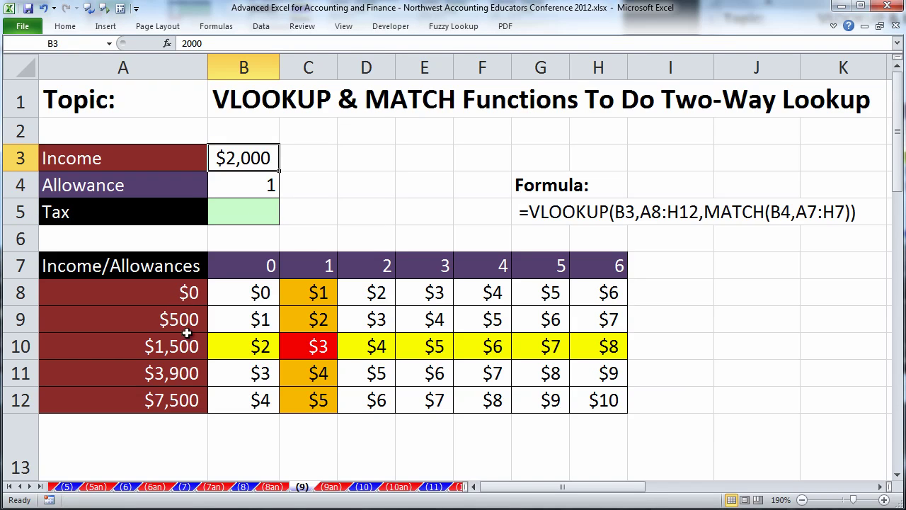
Step: Examine how the tax table is read, tracing row A10:H10 for the income against the allowance columns C, D and E
left_click_drag(169, 346, 604, 352)
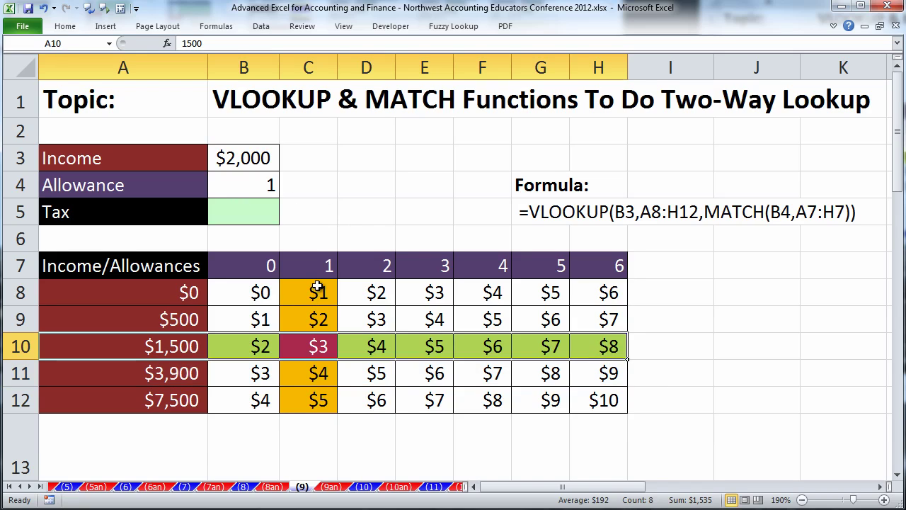
left_click_drag(317, 287, 317, 400)
left_click(319, 347)
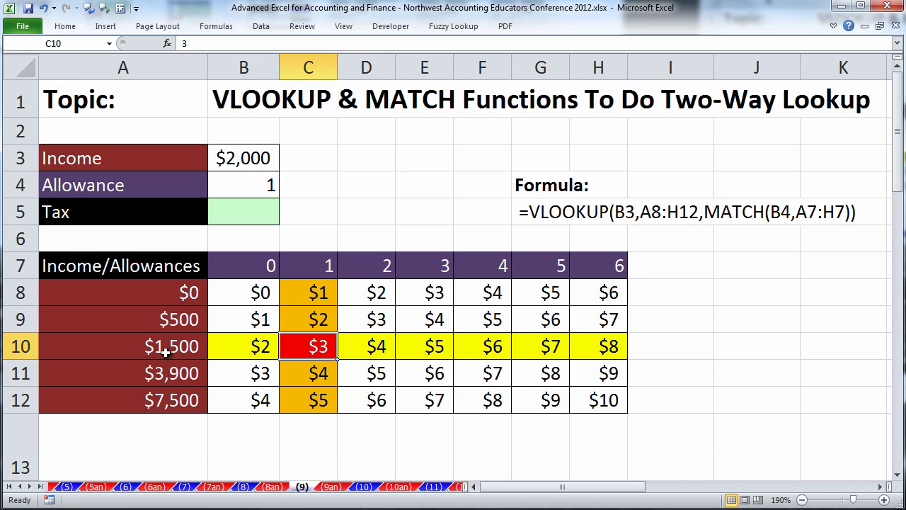
left_click_drag(163, 347, 592, 345)
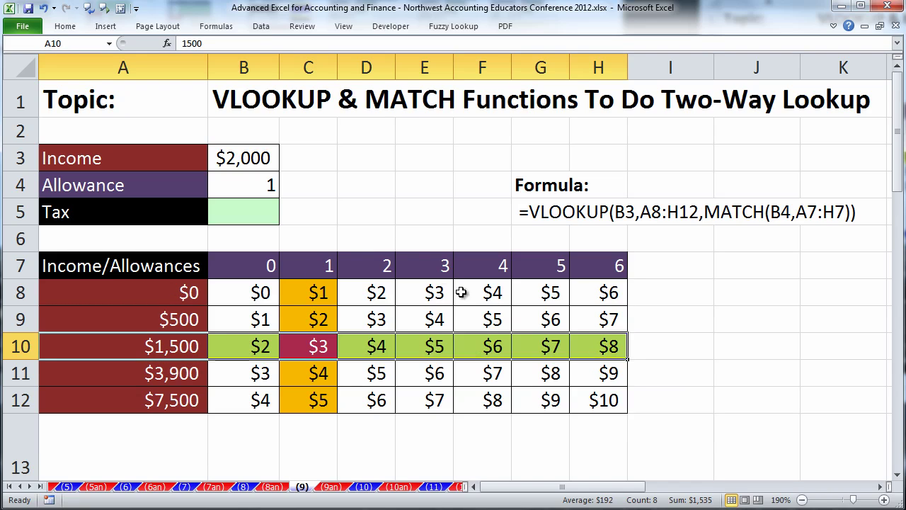
left_click_drag(321, 266, 322, 395)
left_click_drag(365, 265, 383, 400)
left_click_drag(425, 269, 427, 400)
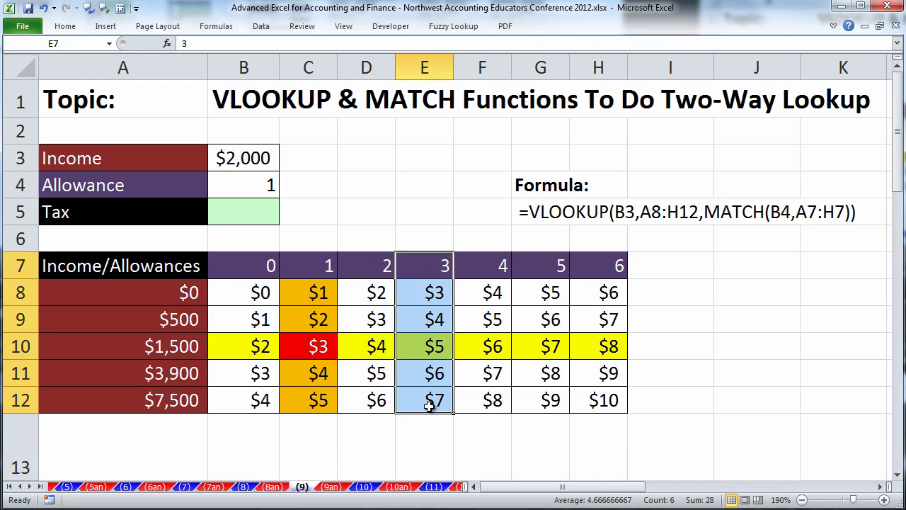
Step: Enter =VLOOKUP(B3,A8:H12,3) in B5 to look up the tax with a fixed column number
left_click(263, 212)
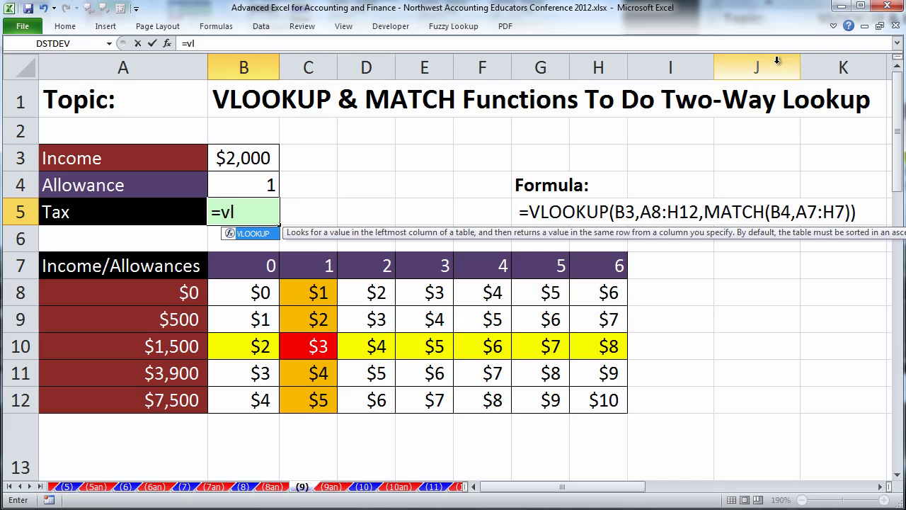
key("Tab")
left_click(252, 164)
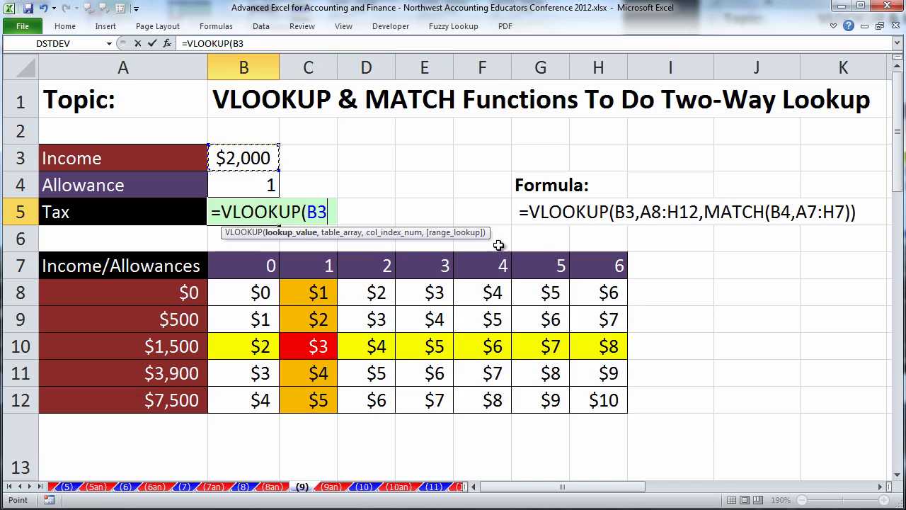
type(",")
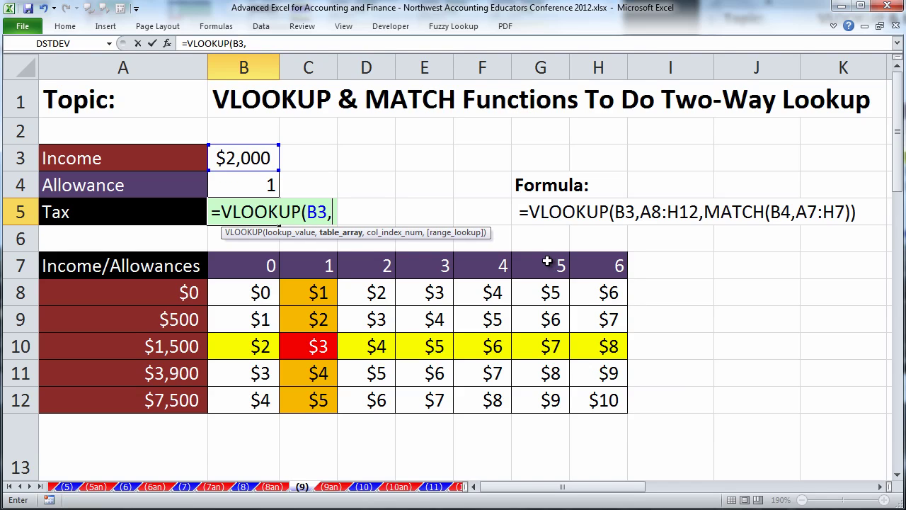
left_click_drag(125, 297, 598, 400)
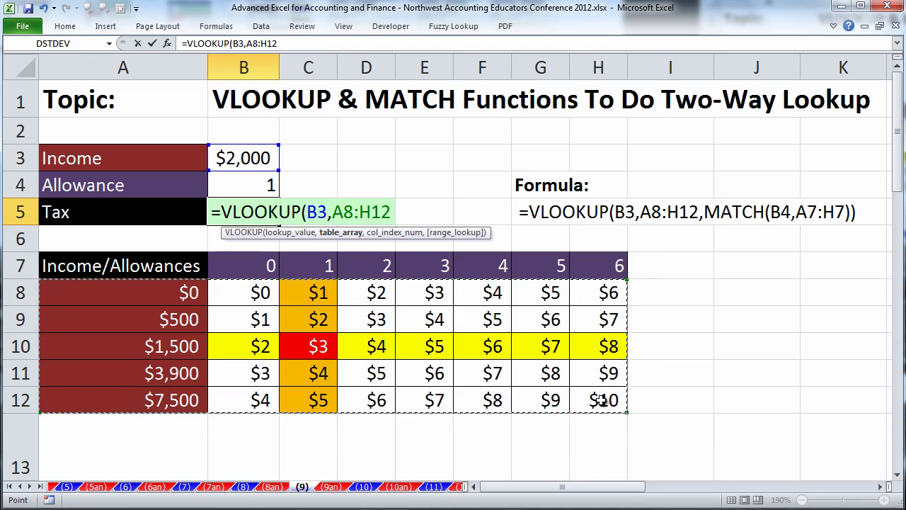
type(",3")
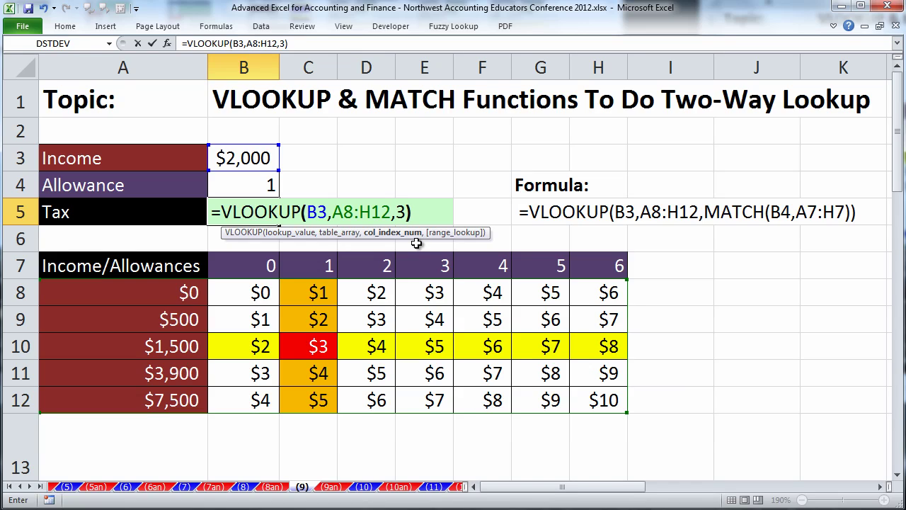
key("ctrl+Return")
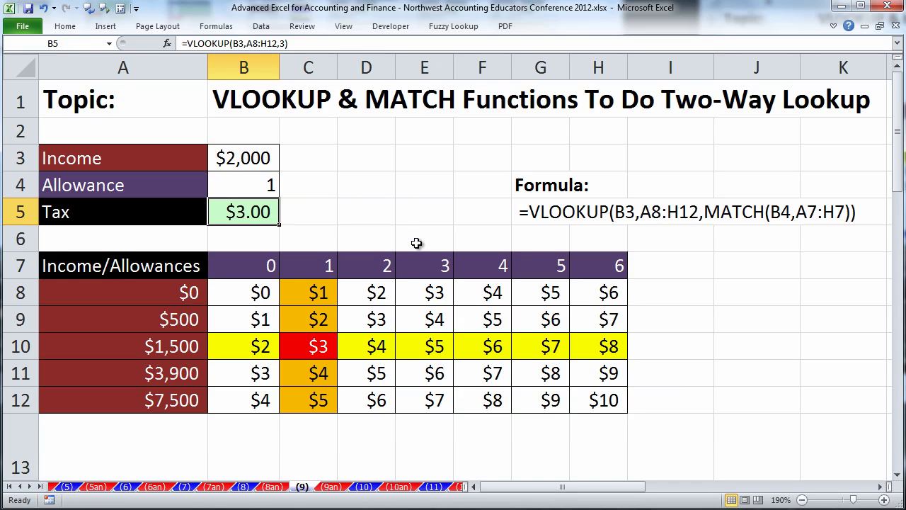
Step: Test the tax lookup with an income of 450 in B3, and finish with 2900
left_click(233, 168)
type("450")
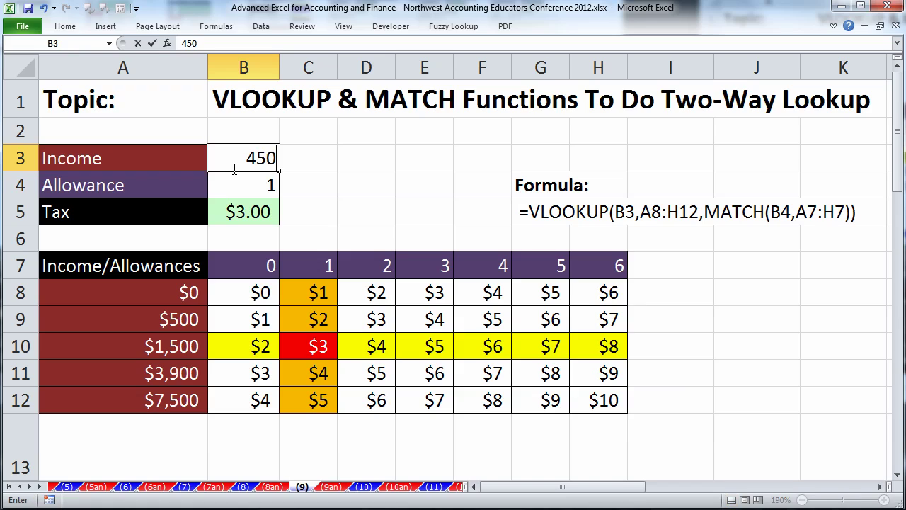
key("ctrl+Return")
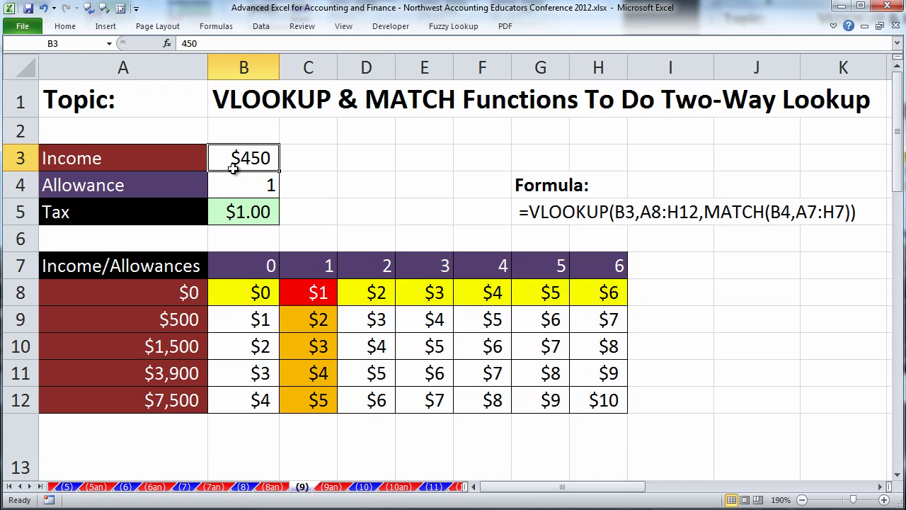
type("2900")
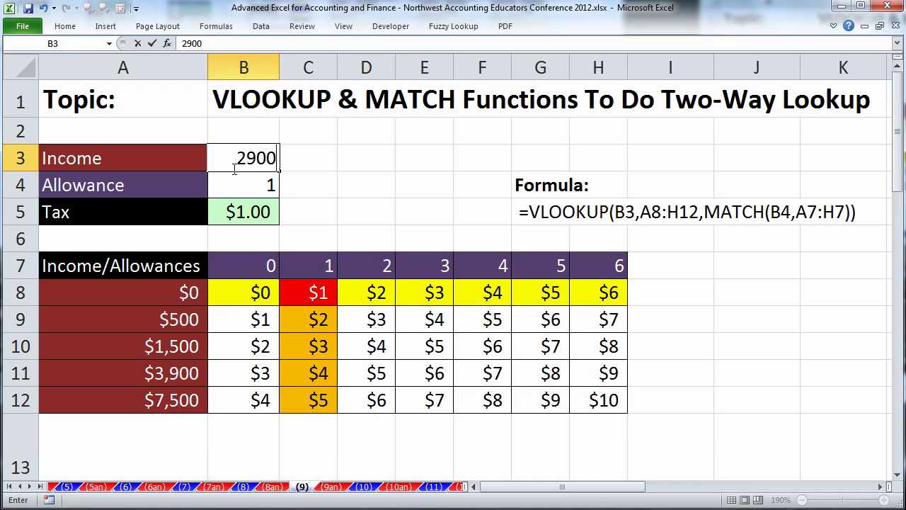
key("ctrl+Return")
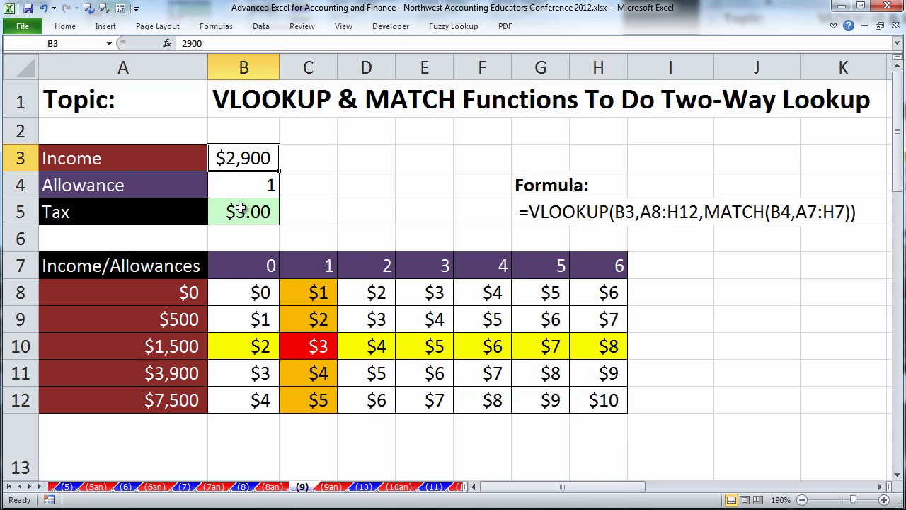
Step: Test the tax lookup with an allowance of 5 in B4, and inspect the column index argument of the VLOOKUP in B5
left_click(241, 187)
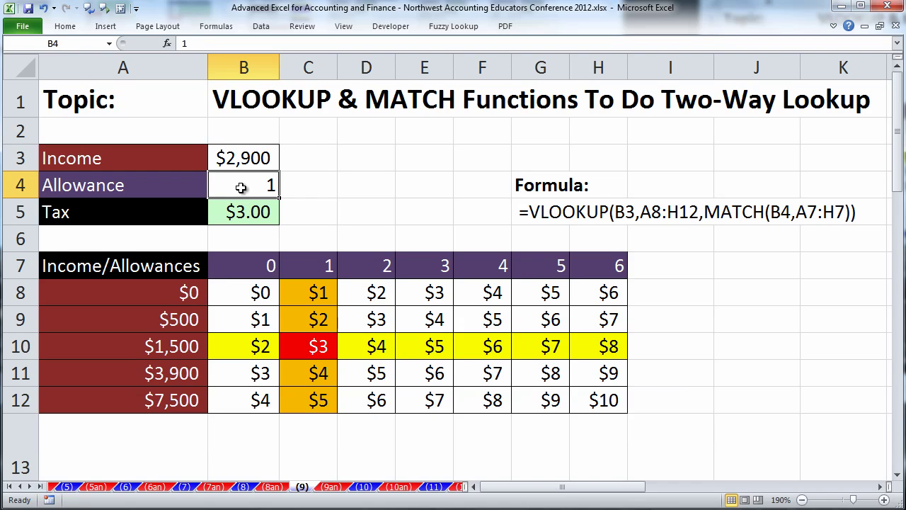
type("5")
key("ctrl+Return")
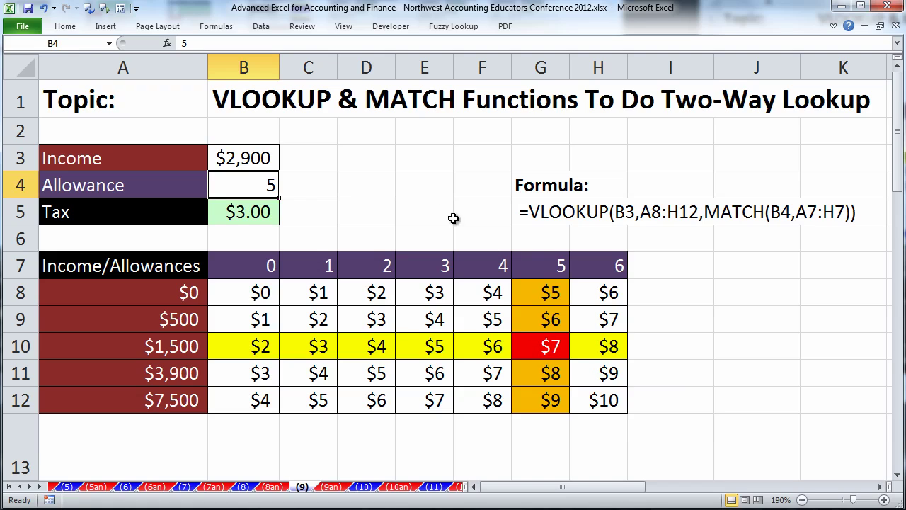
left_click(244, 206)
double_click(254, 212)
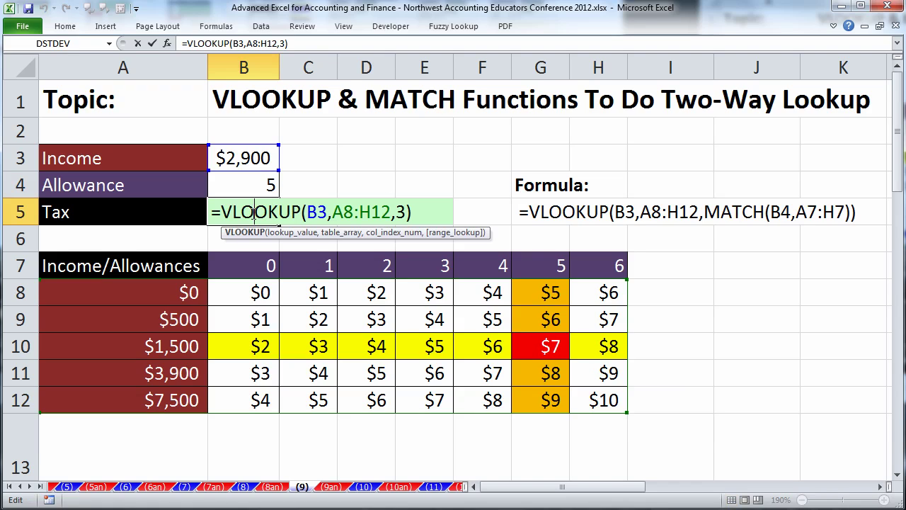
double_click(400, 212)
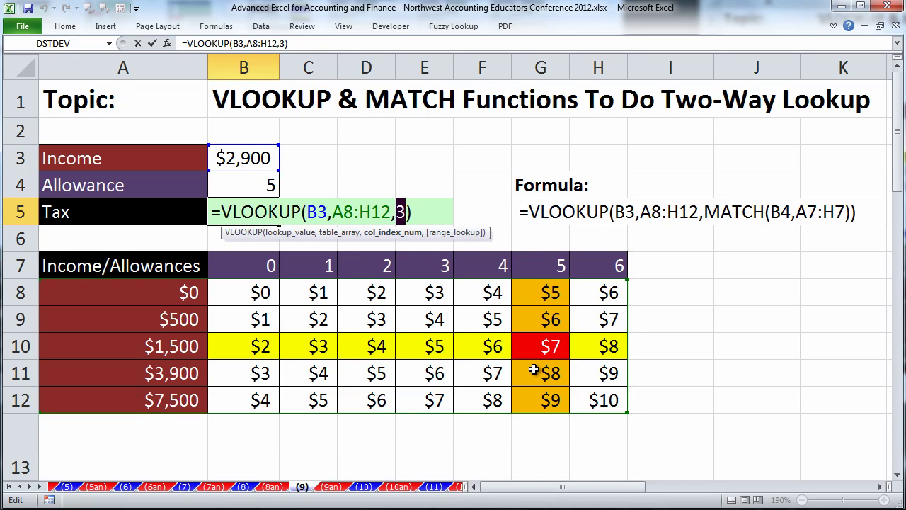
key("ctrl+Return")
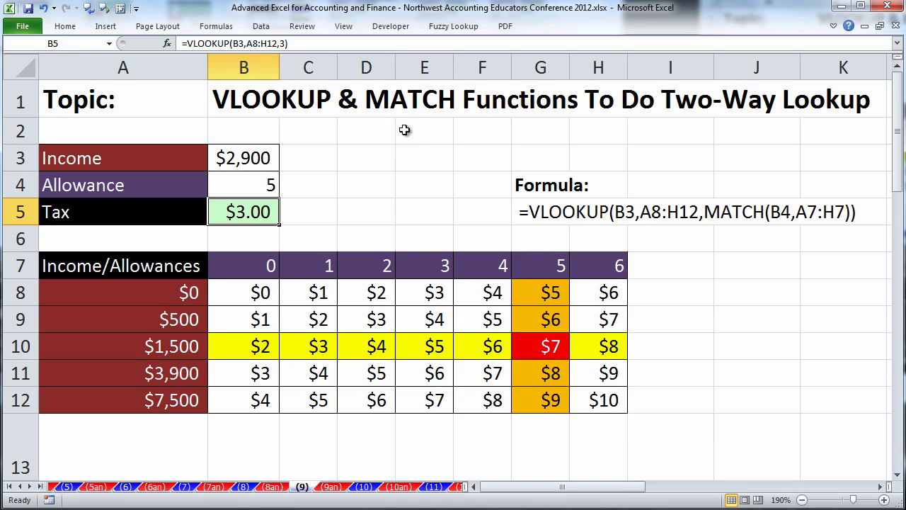
Step: Set the allowance in B4 to 1 and trace its position along the header row A7:H7
left_click(366, 190)
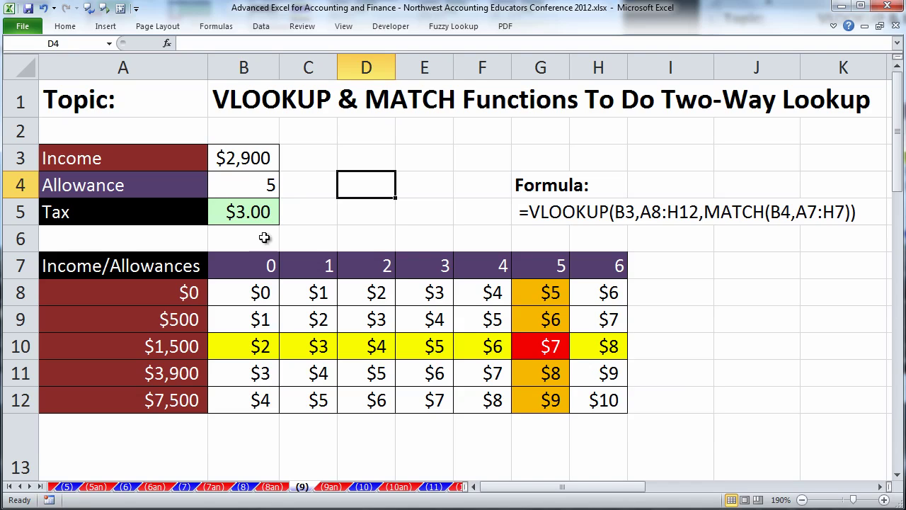
left_click_drag(105, 265, 591, 269)
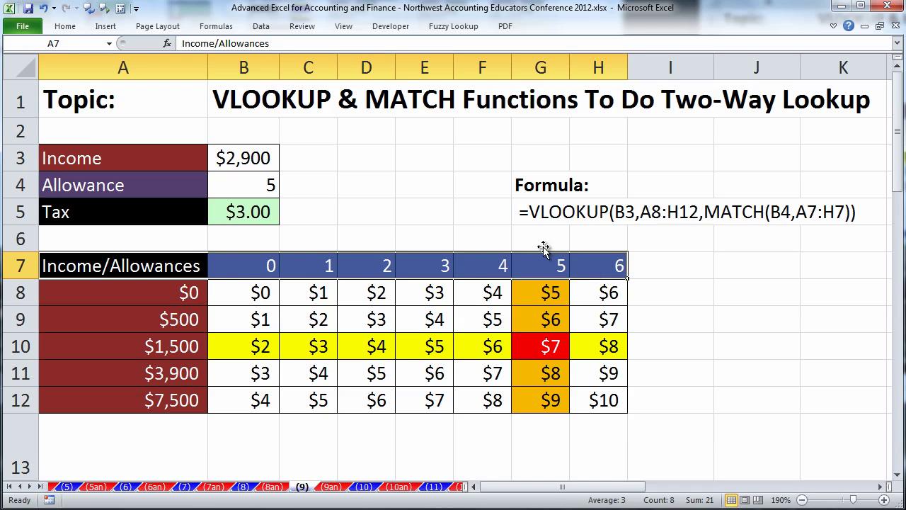
left_click(267, 185)
type("1")
key("ctrl+Return")
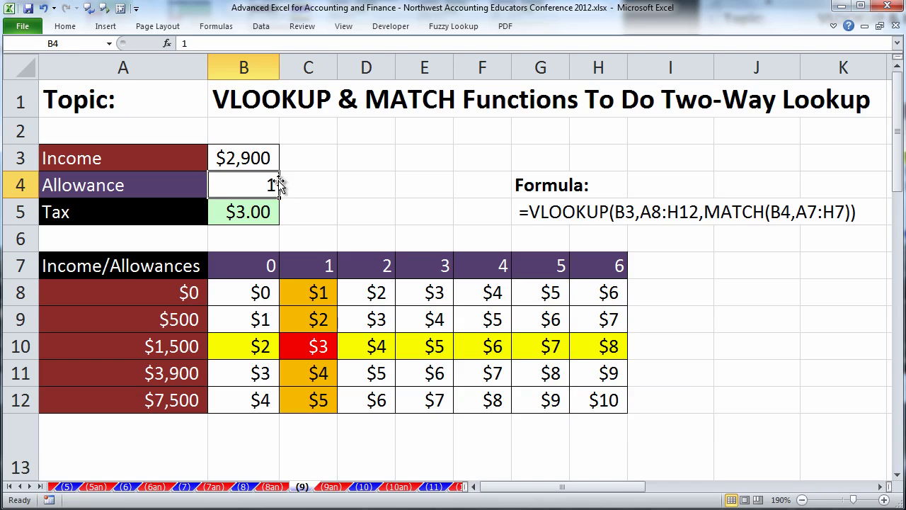
left_click_drag(113, 266, 603, 274)
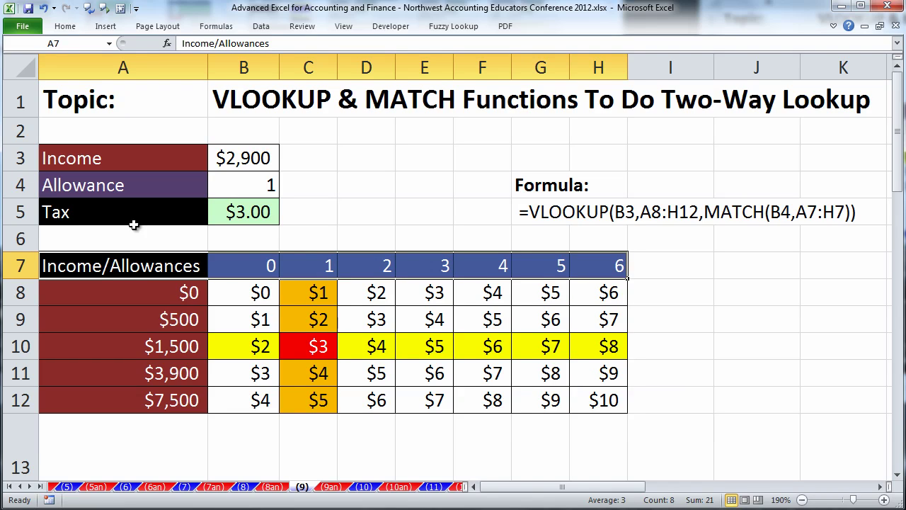
Step: Enter =MATCH(B4,A7:H7,0) in D4 to find the allowance's exact-match position in the header row
left_click(363, 187)
type("=ma")
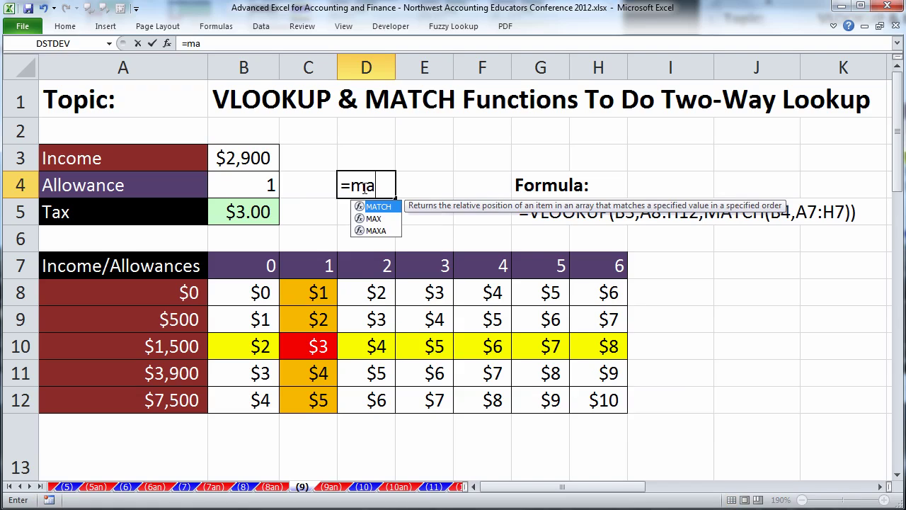
key("Tab")
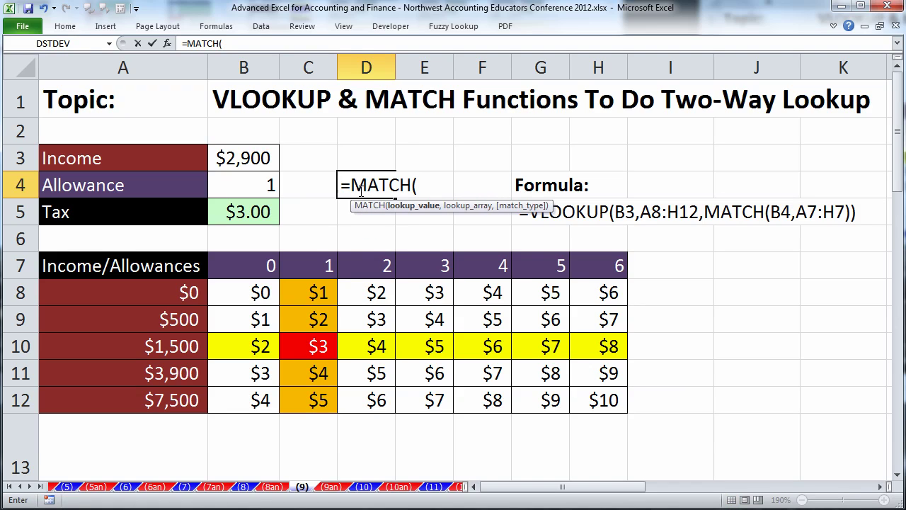
left_click(242, 187)
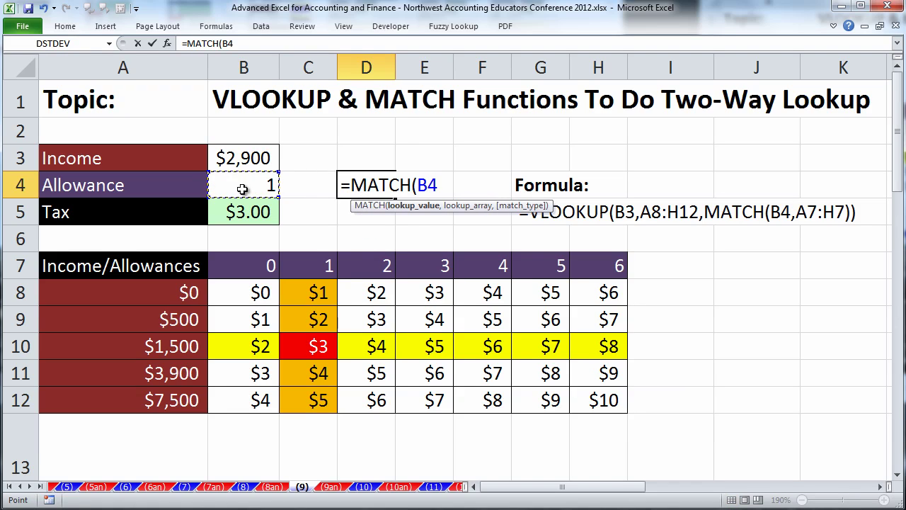
type(",")
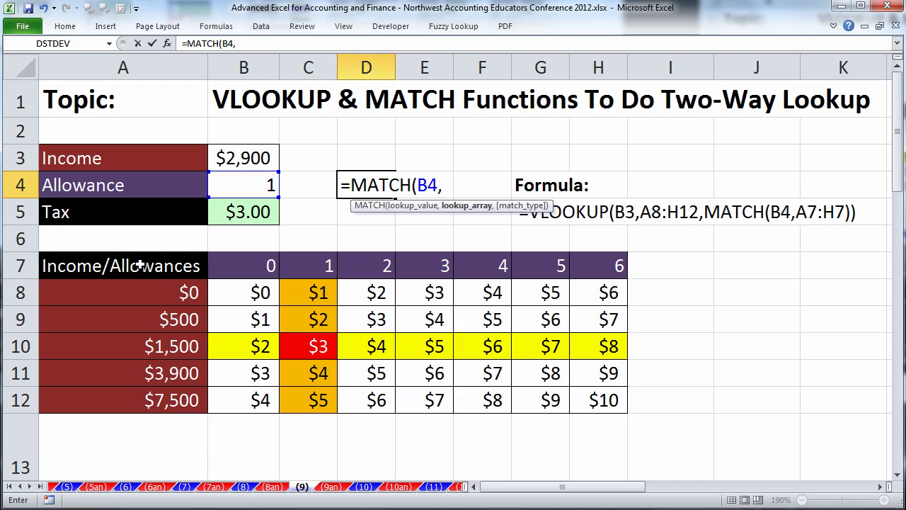
left_click_drag(140, 264, 589, 265)
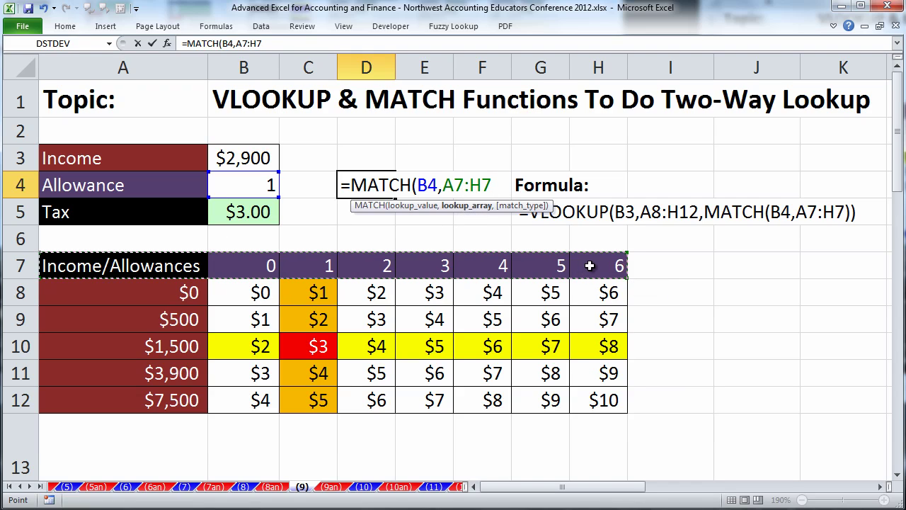
type(",")
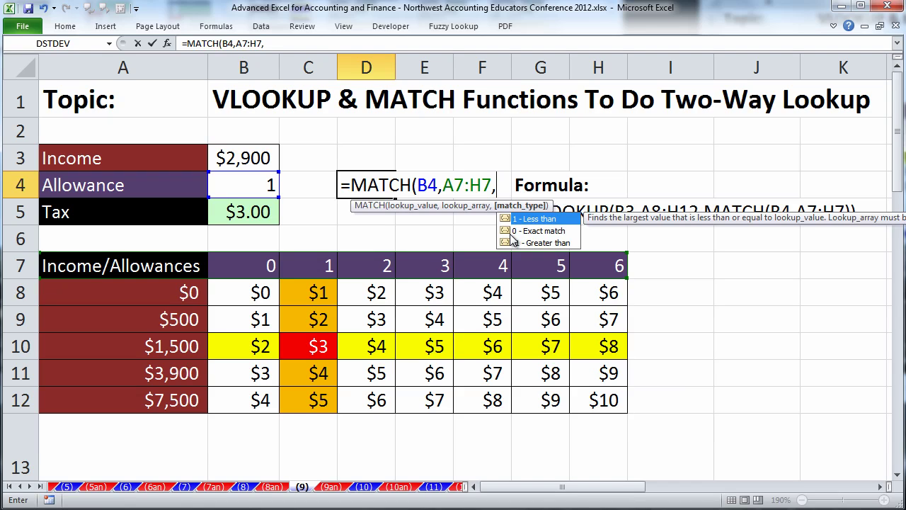
type("0)")
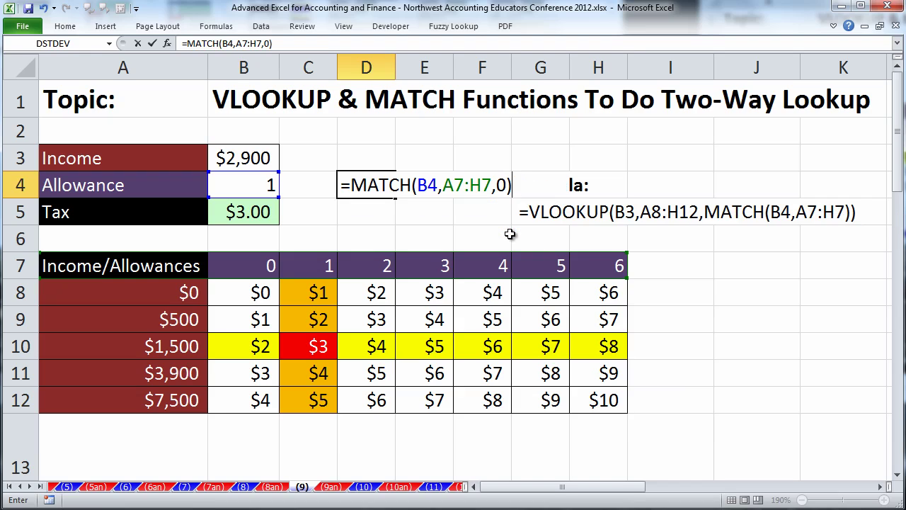
key("ctrl+Return")
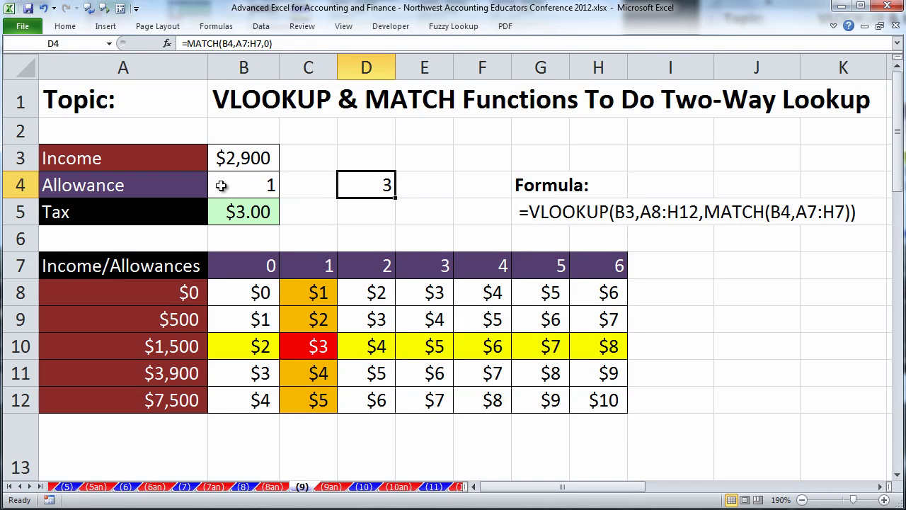
Step: Test the MATCH formula with an allowance of 4 in B4
left_click(256, 186)
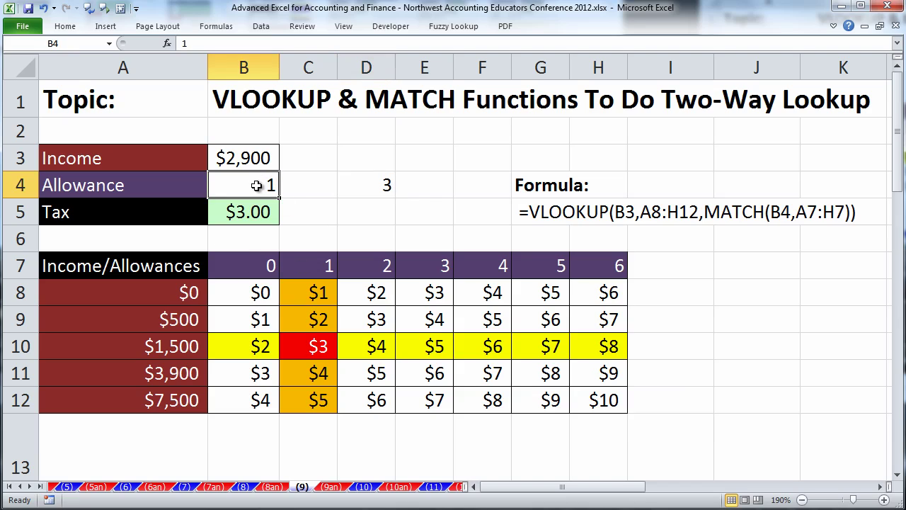
type("4")
key("ctrl+Return")
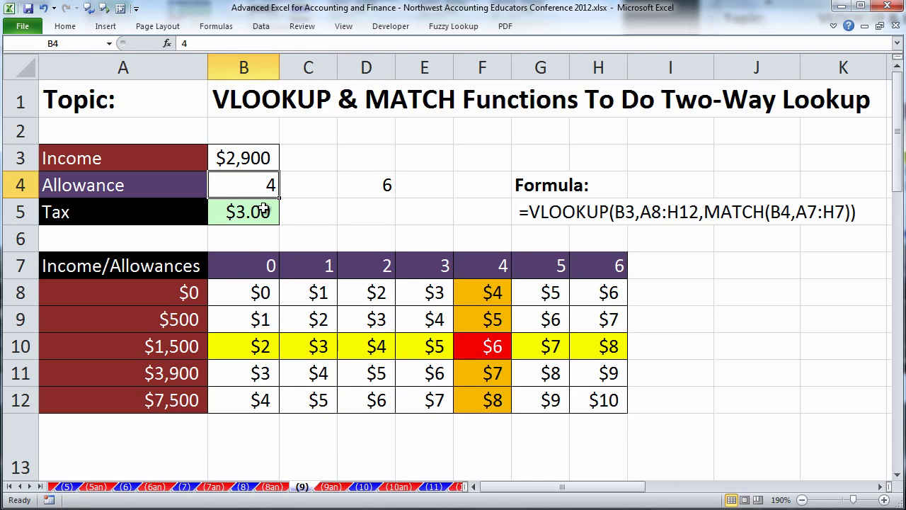
Step: Replace the fixed column number in B5's VLOOKUP with MATCH(B4,A7:H7,0) copied from the formula in D4
double_click(363, 185)
left_click_drag(352, 185, 544, 185)
key("ctrl+c")
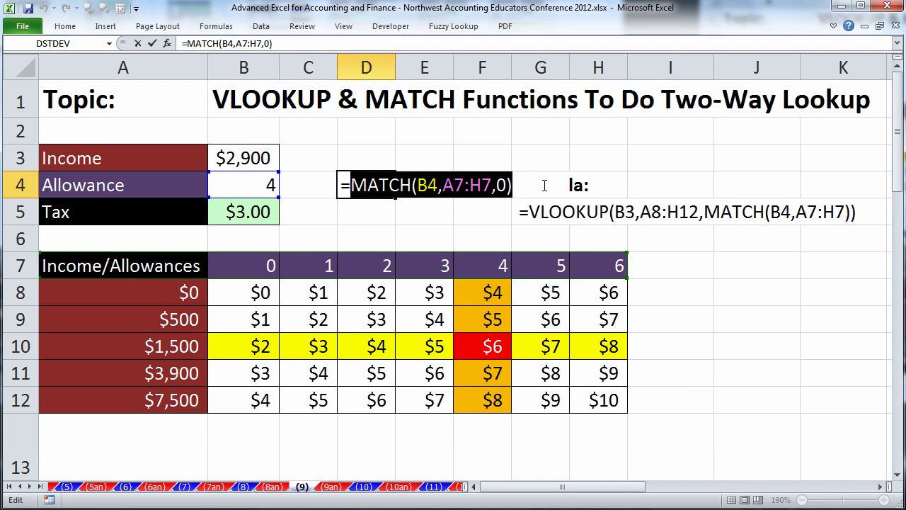
key("Escape")
double_click(242, 212)
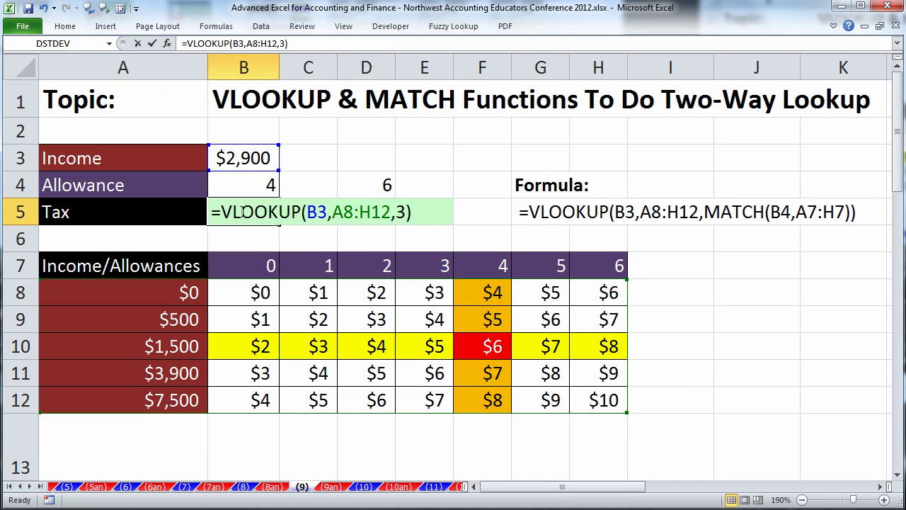
double_click(401, 211)
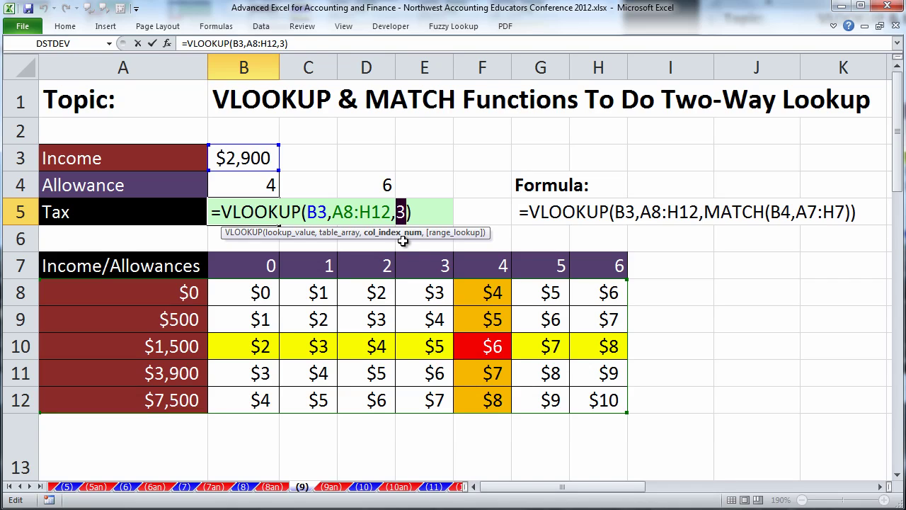
key("ctrl+v")
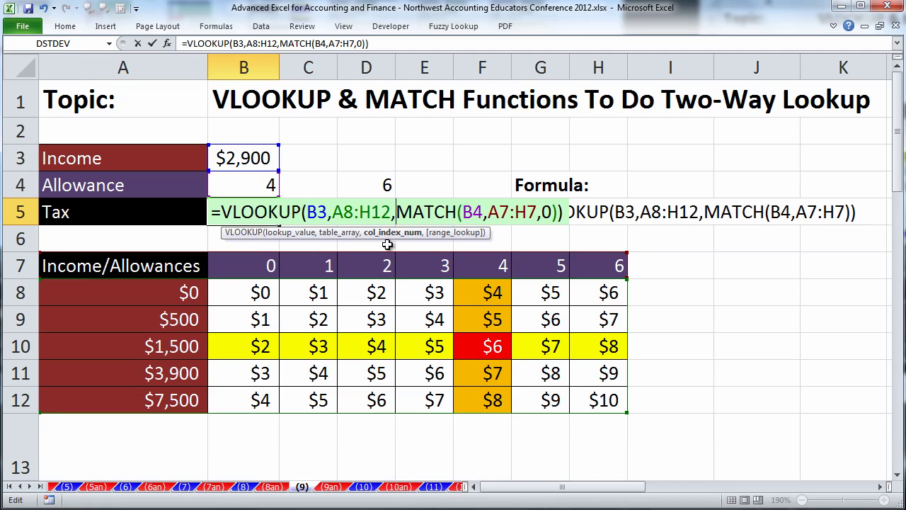
key("ctrl+Return")
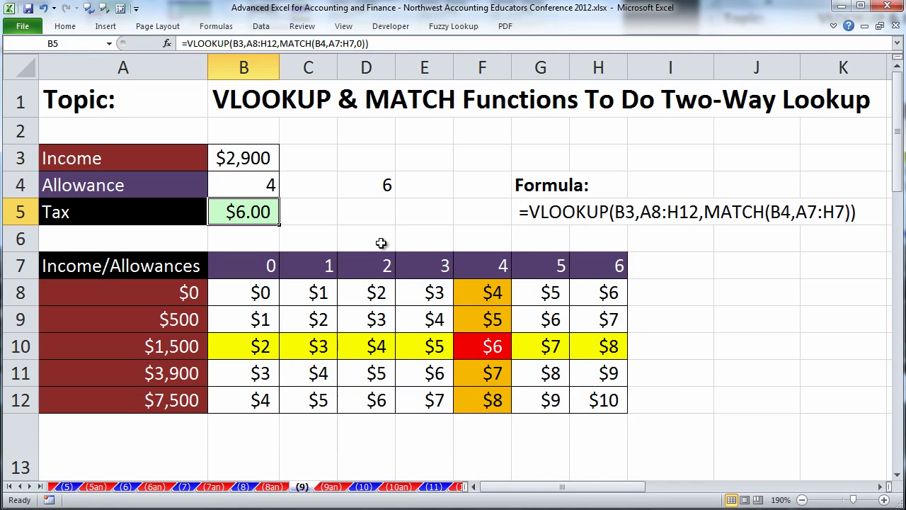
Step: Test the two-way tax lookup with an allowance of 3 in B4
left_click(232, 180)
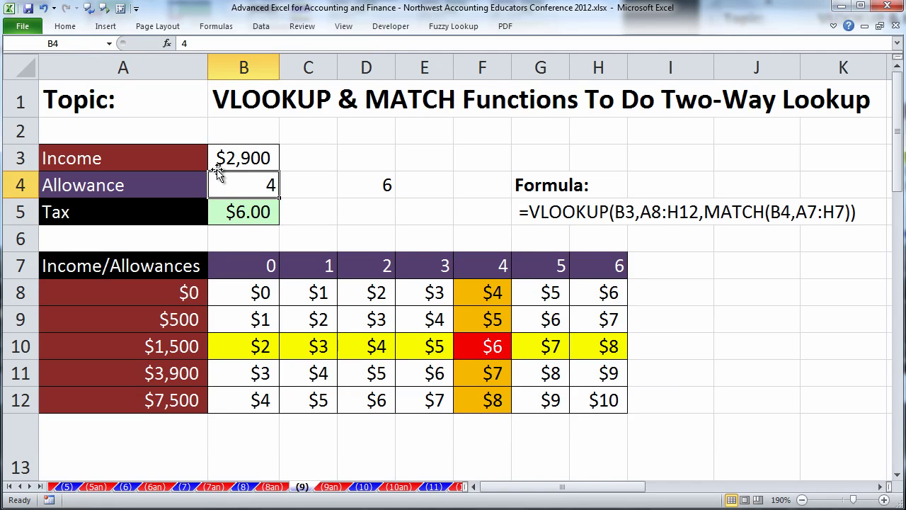
type("3")
key("ctrl+Return")
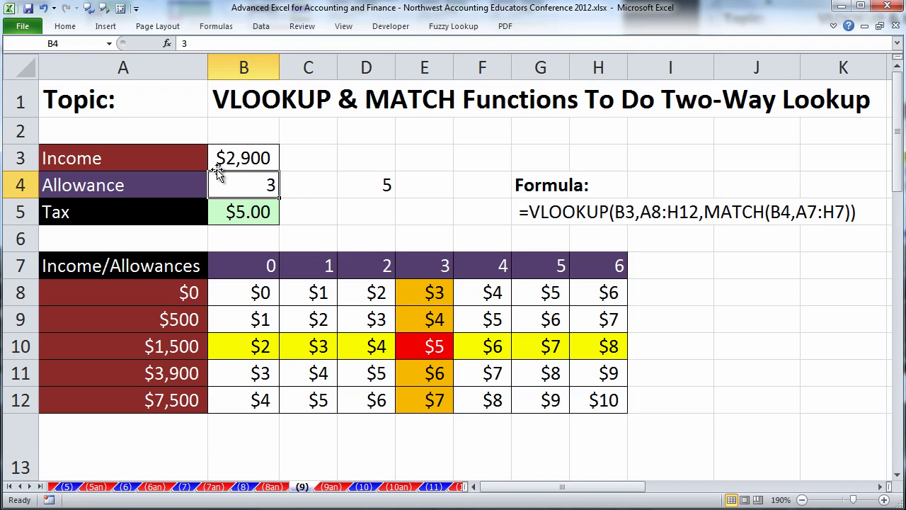
Step: Copy the text of the VLOOKUP and MATCH tax formula from B5 into C5, keeping its cell references
double_click(263, 210)
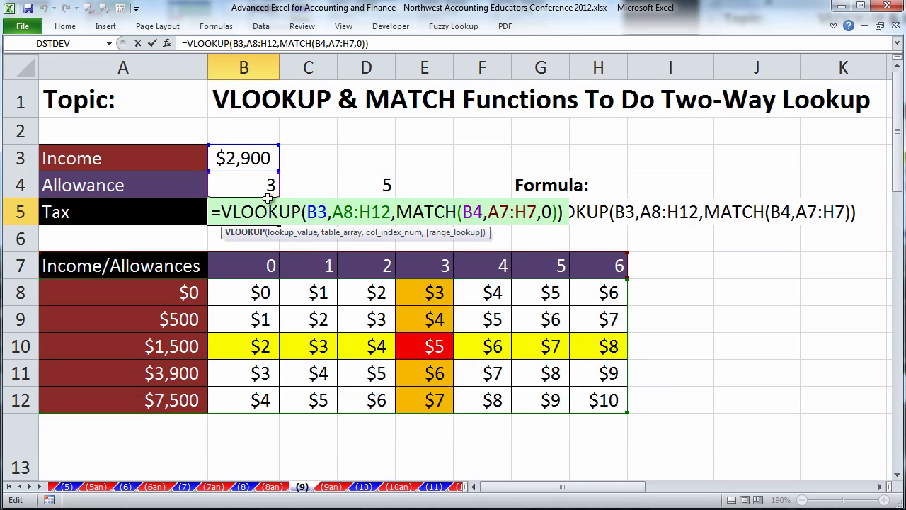
left_click(399, 213)
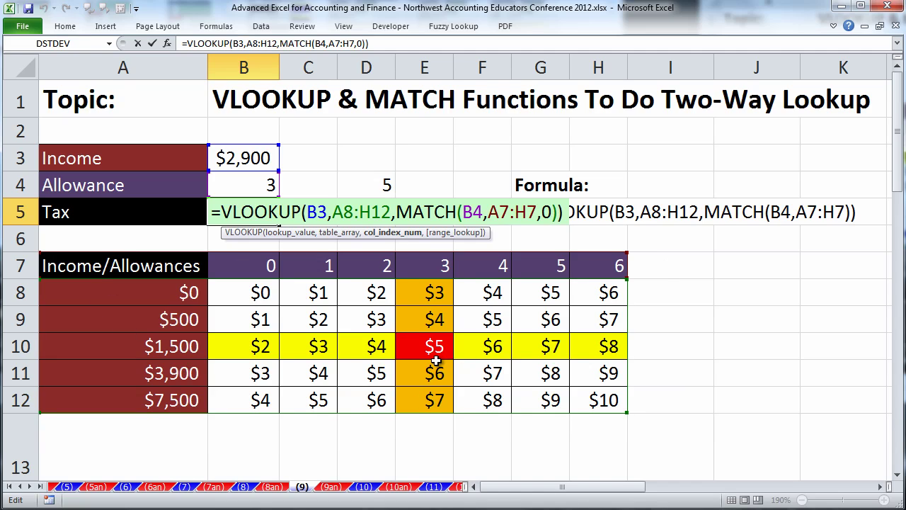
left_click_drag(212, 213, 607, 224)
key("ctrl+c")
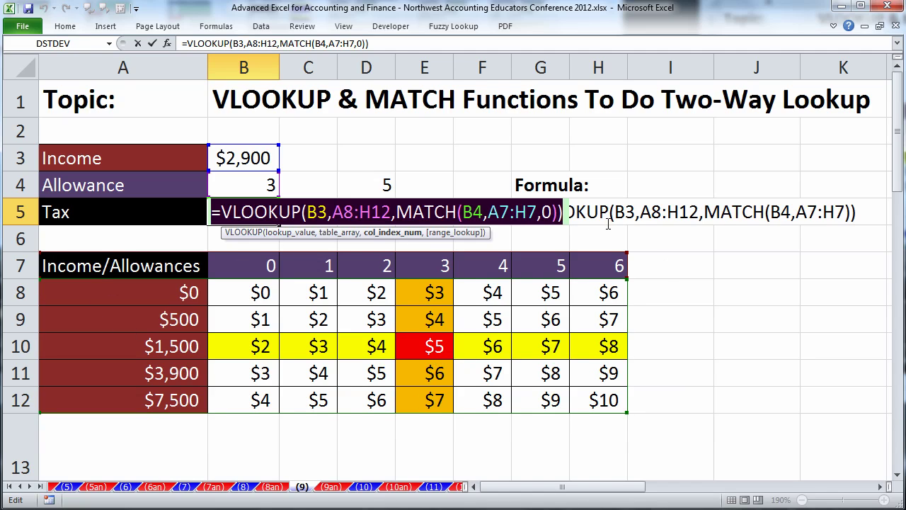
key("Escape")
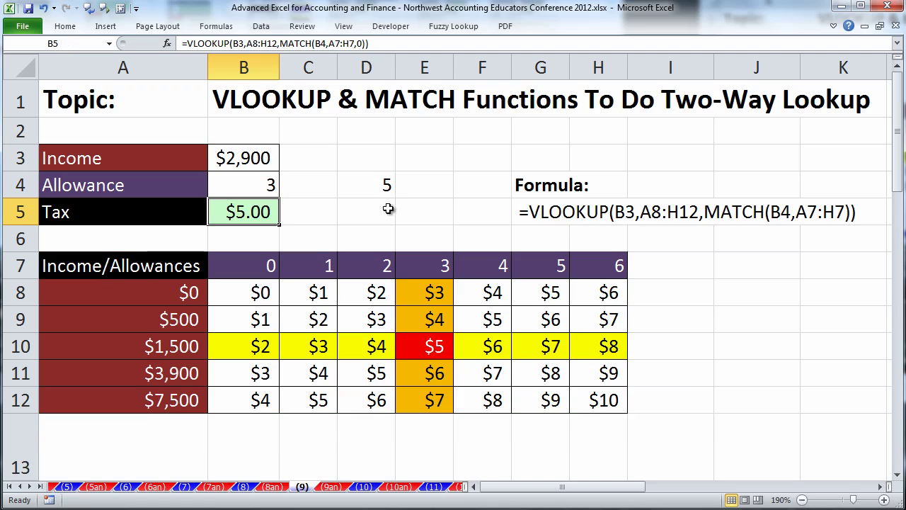
left_click(316, 210)
type("=")
key("ctrl+v")
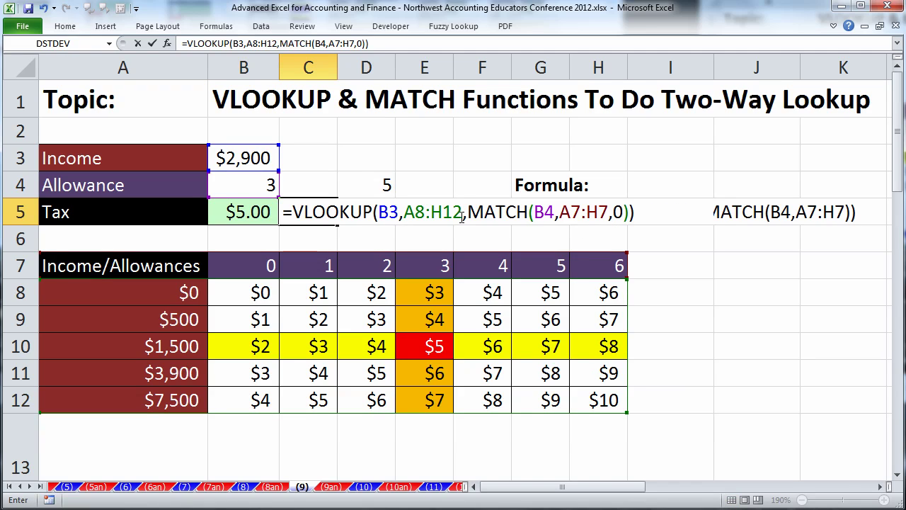
Step: Replace the MATCH part of C5's formula with B4+2, so it reads =VLOOKUP(B3,A8:H12,B4+2)
left_click_drag(469, 212, 634, 213)
key("Delete")
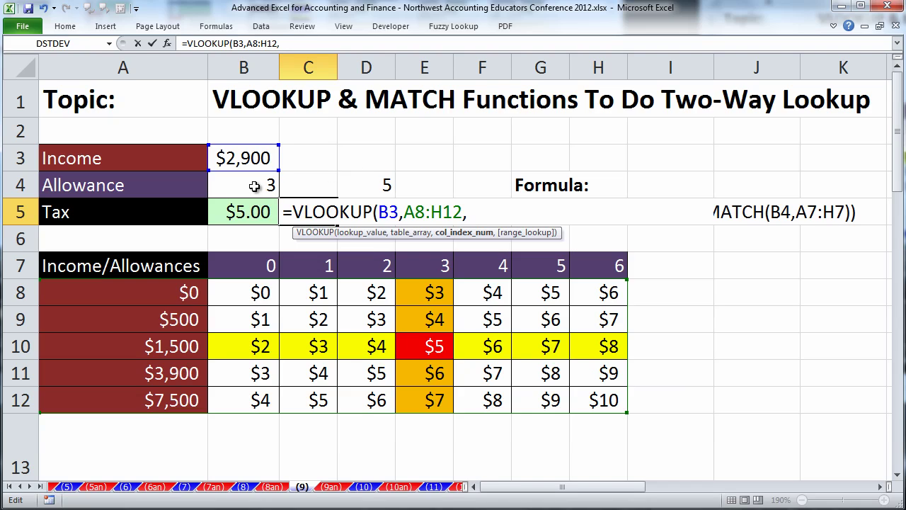
left_click(254, 186)
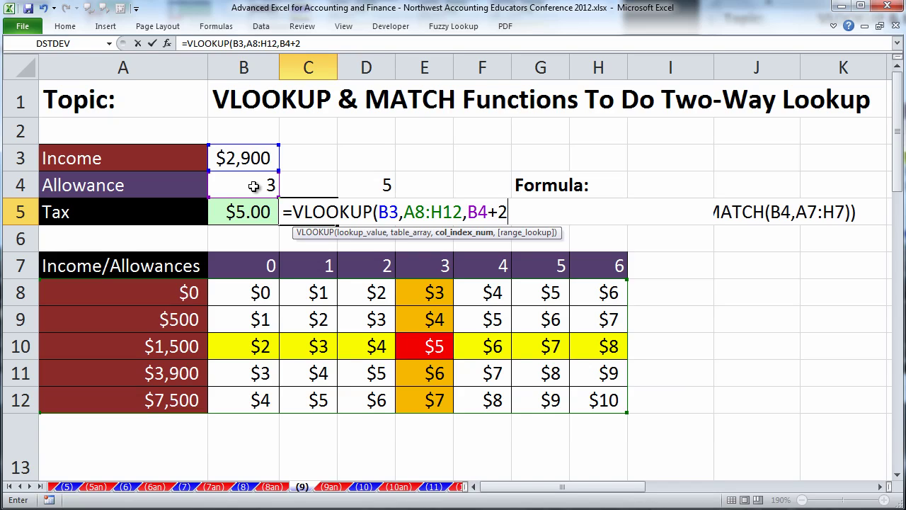
key("ctrl+Return")
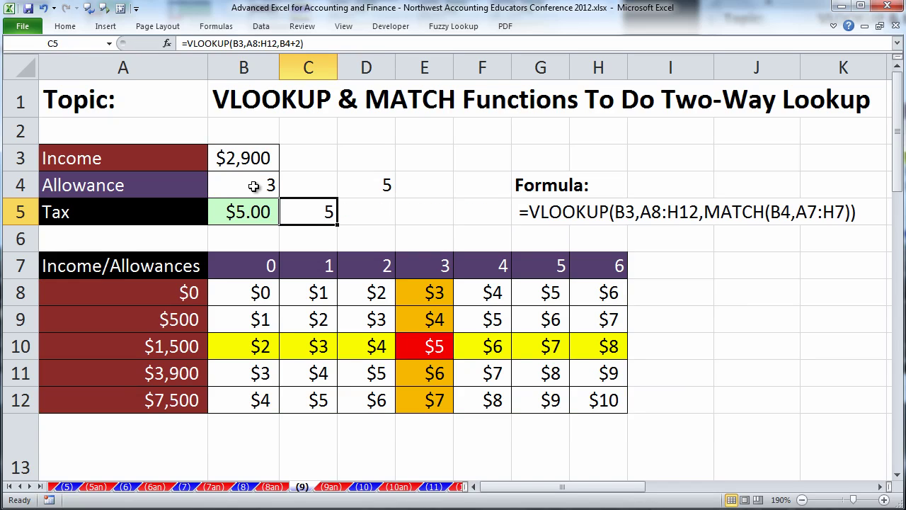
Step: Test both tax formulas with incomes of 600 and 6000 in B3
key("Left")
key("Up")
key("Up")
type("600")
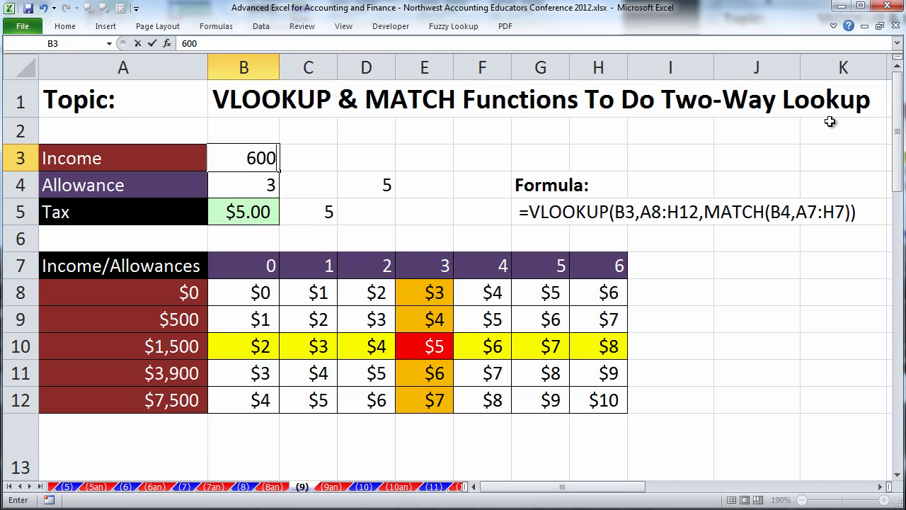
key("ctrl+Return")
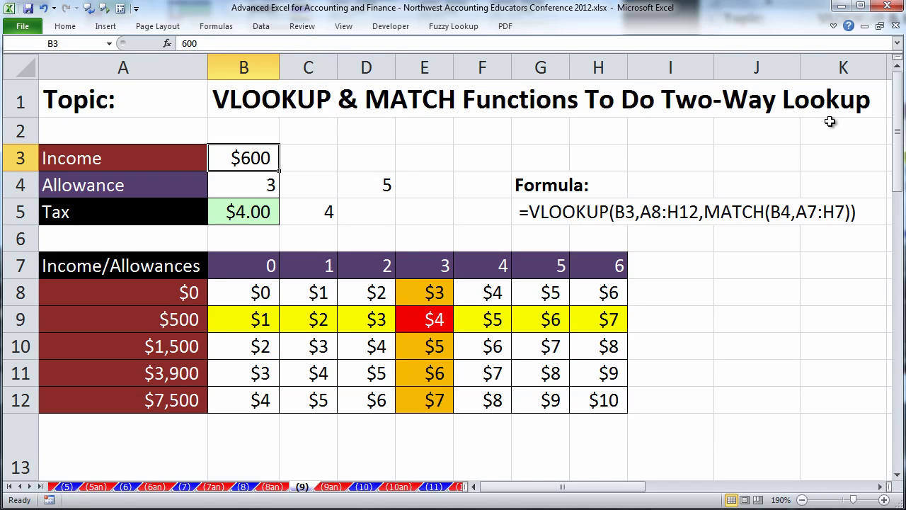
type("6000")
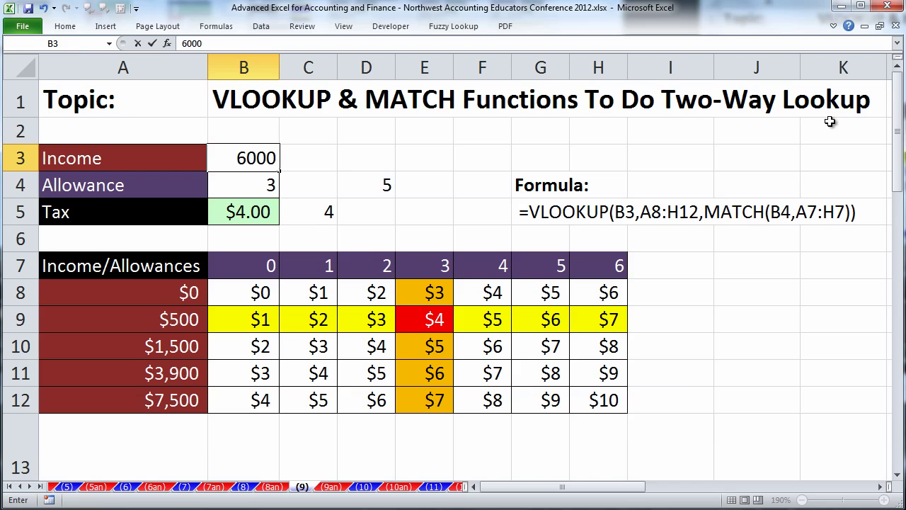
key("ctrl+Return")
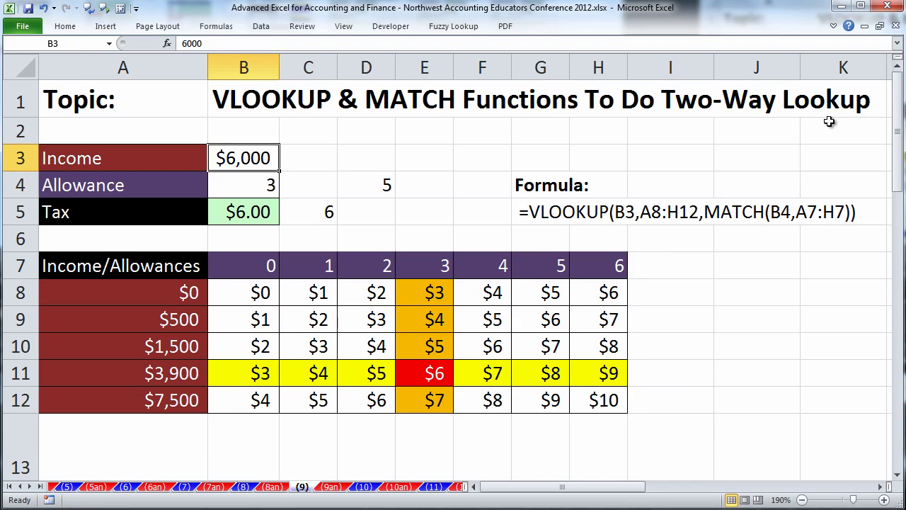
Step: Compare the MATCH-based formula in B5 with the B4+2 version in C5, leaving both unchanged
left_click(277, 213)
double_click(266, 216)
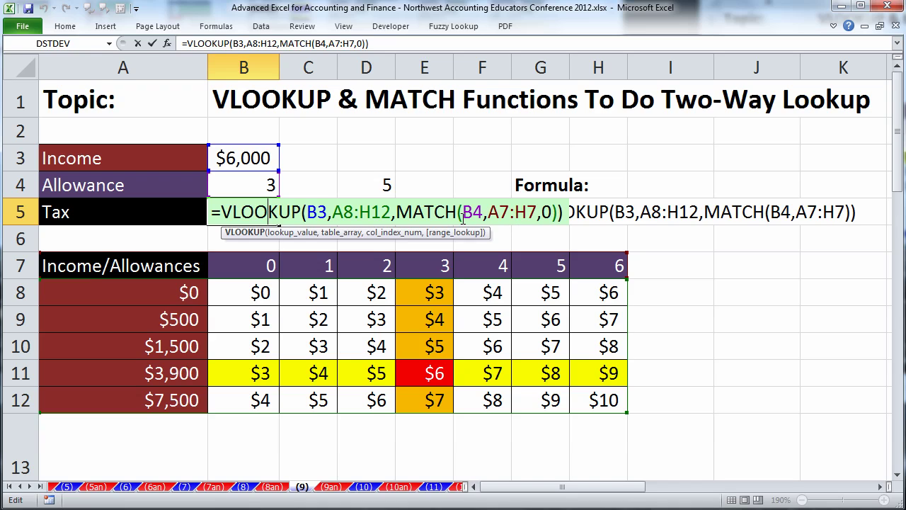
key("ctrl+Return")
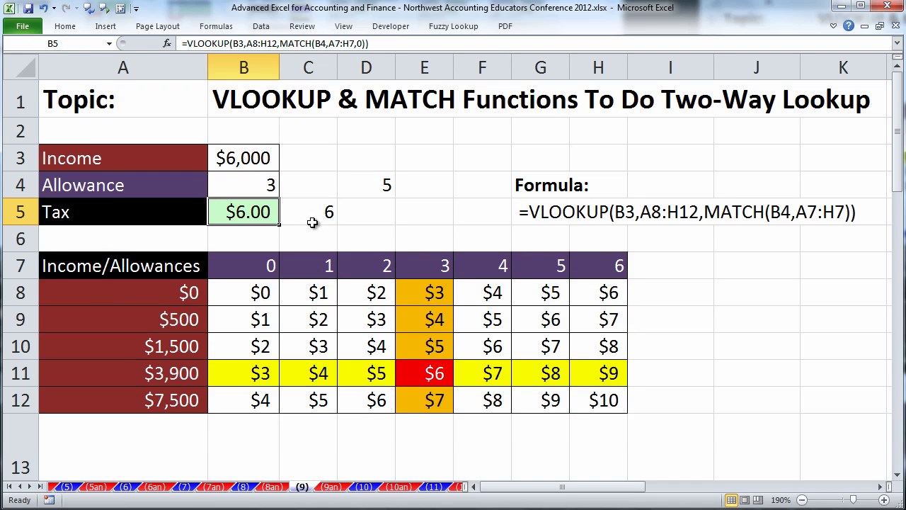
double_click(317, 218)
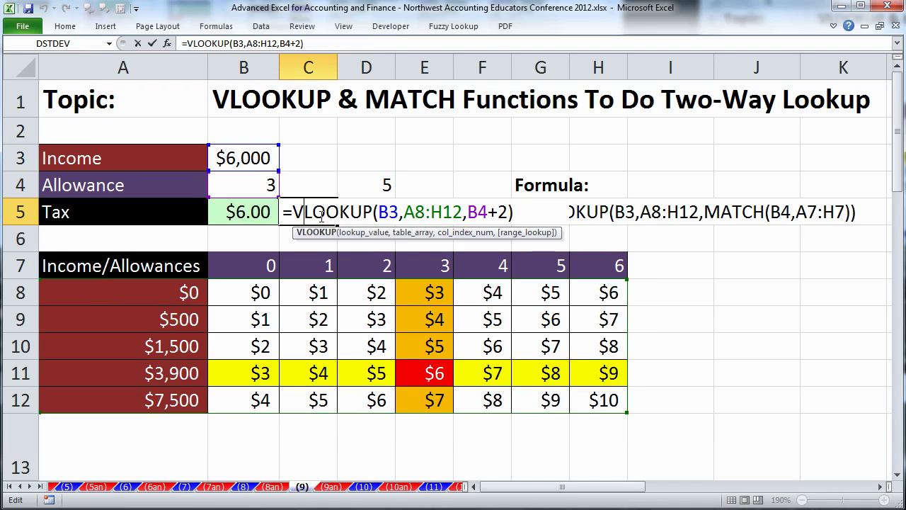
key("ctrl+Return")
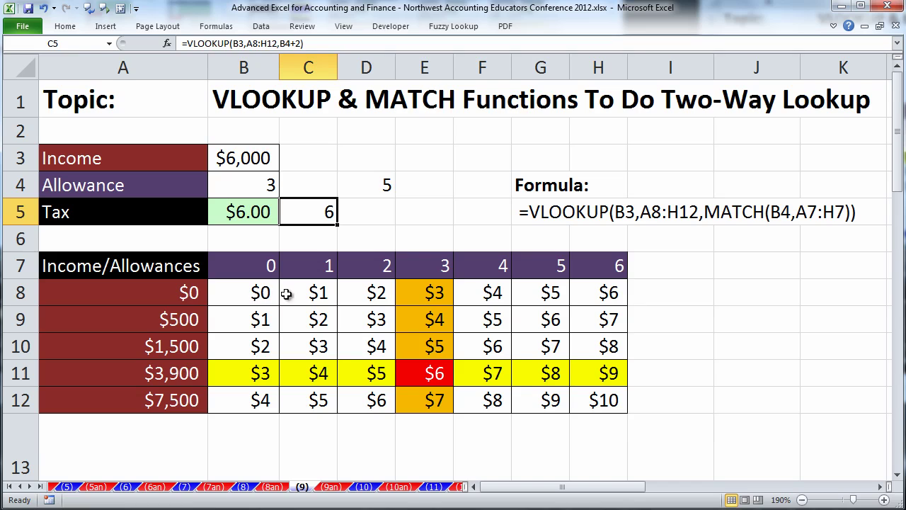
Step: Go to sheet (10) and try A4's name list with Name 3, returning the selection to Name 2
left_click(364, 488)
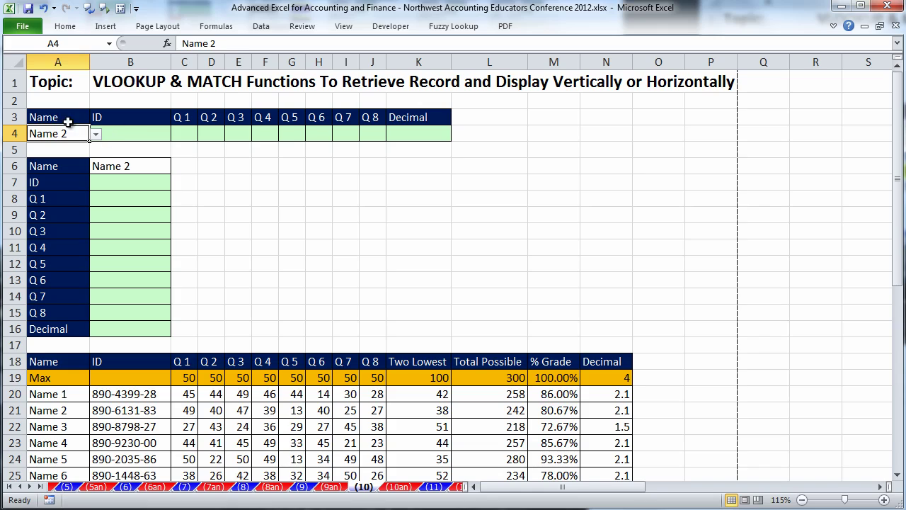
left_click(101, 134)
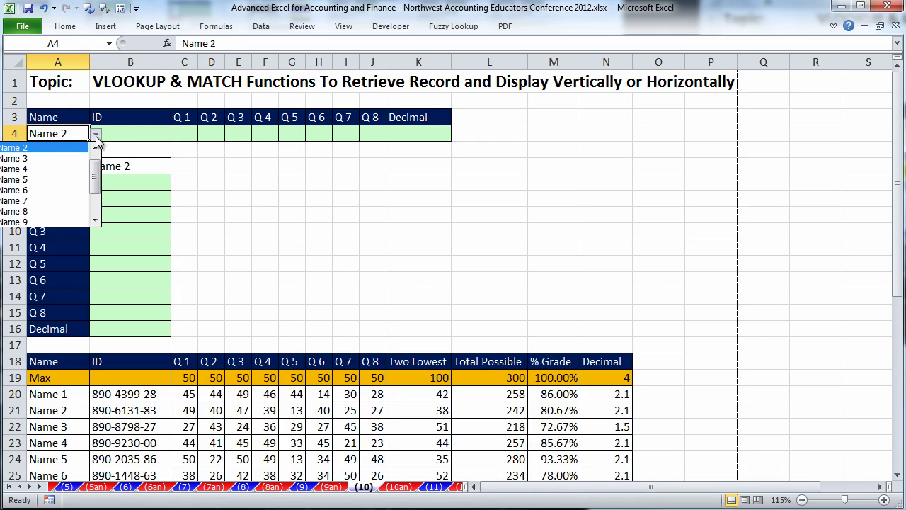
left_click(53, 155)
left_click(99, 133)
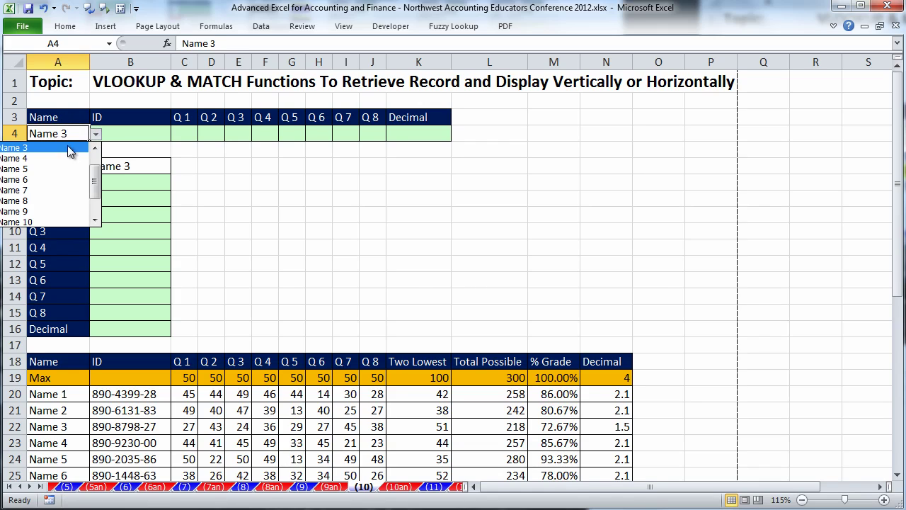
left_click(97, 139)
left_click(97, 138)
left_click(95, 148)
left_click(39, 148)
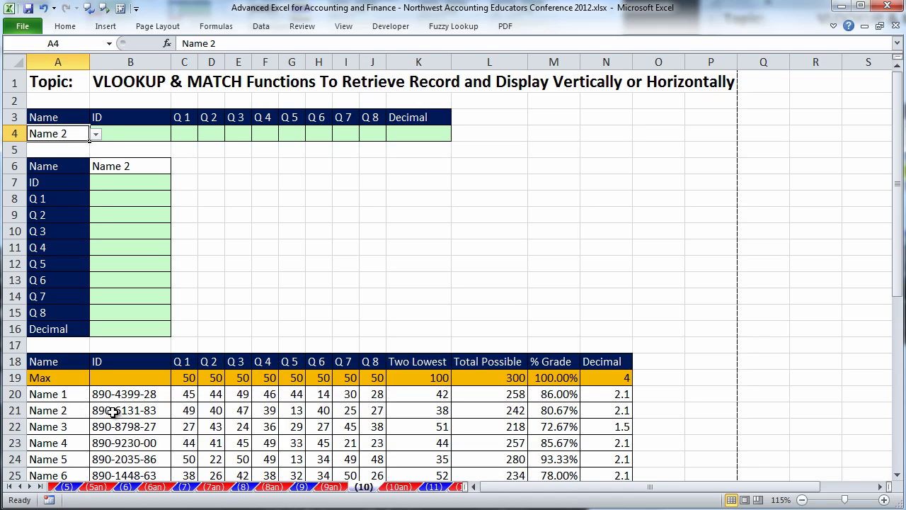
Step: Examine Name 2's record in row 21, the empty result cells B4:K4 and the matching field headers in row 3
left_click_drag(113, 412, 602, 411)
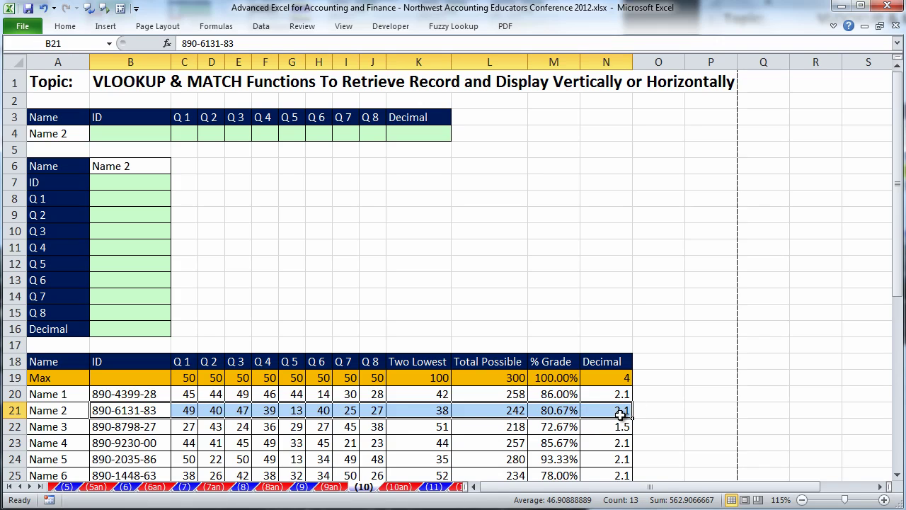
left_click_drag(115, 138, 431, 127)
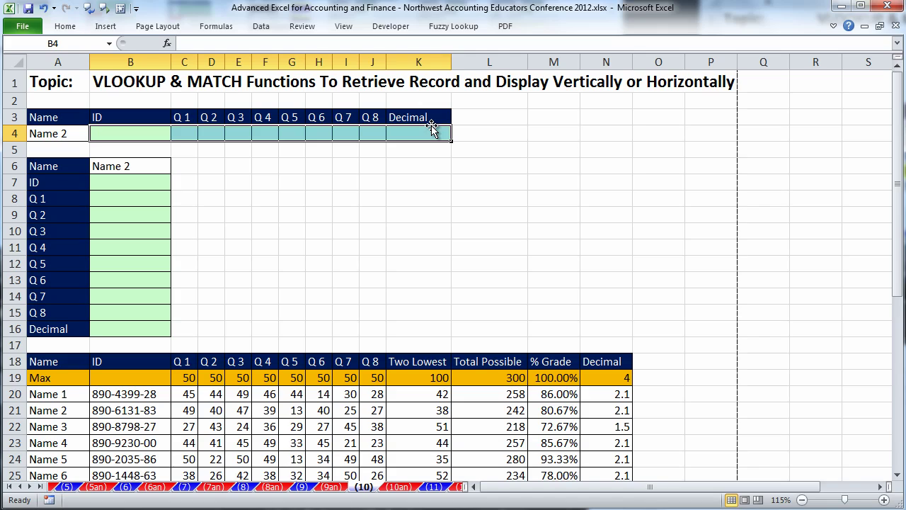
left_click(62, 134)
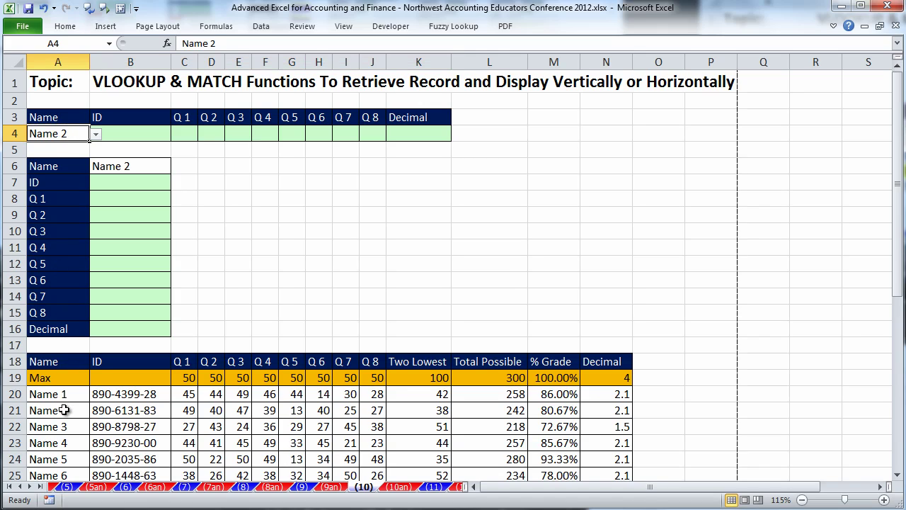
left_click(125, 117)
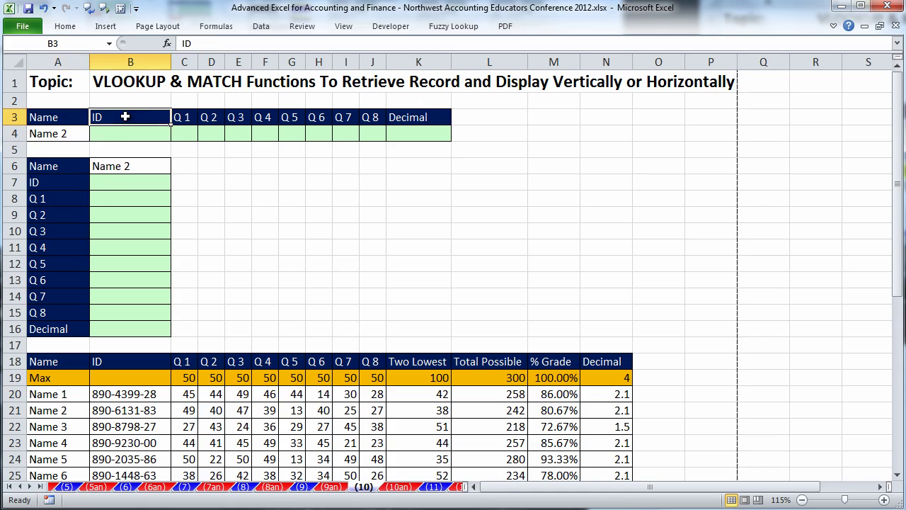
left_click(179, 118)
left_click(211, 116)
left_click(236, 117)
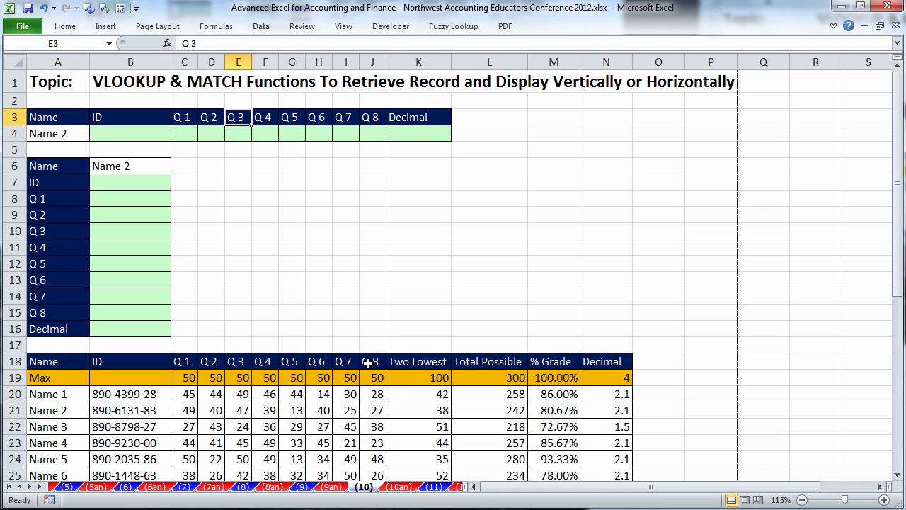
Step: Begin a VLOOKUP formula in B4 with the absolute reference $A$4 as the lookup value
left_click(136, 134)
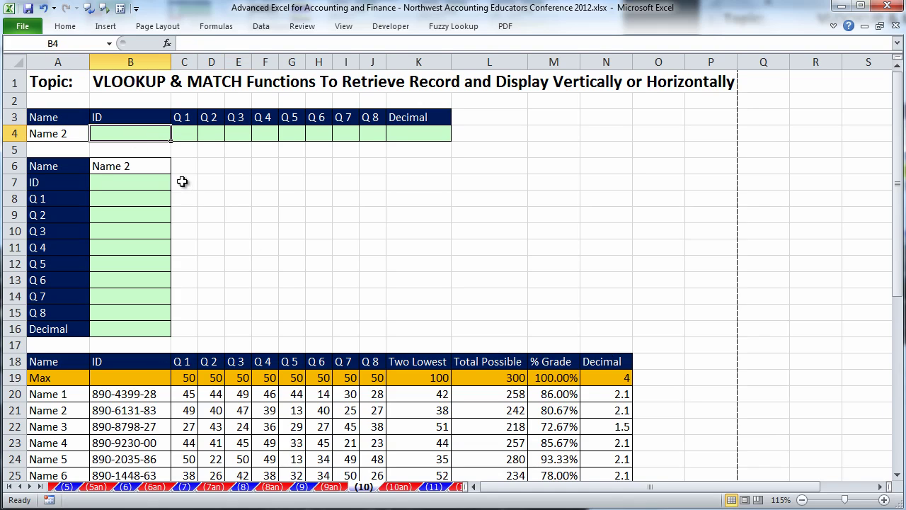
scroll(273, 253, "up", 1, "ctrl")
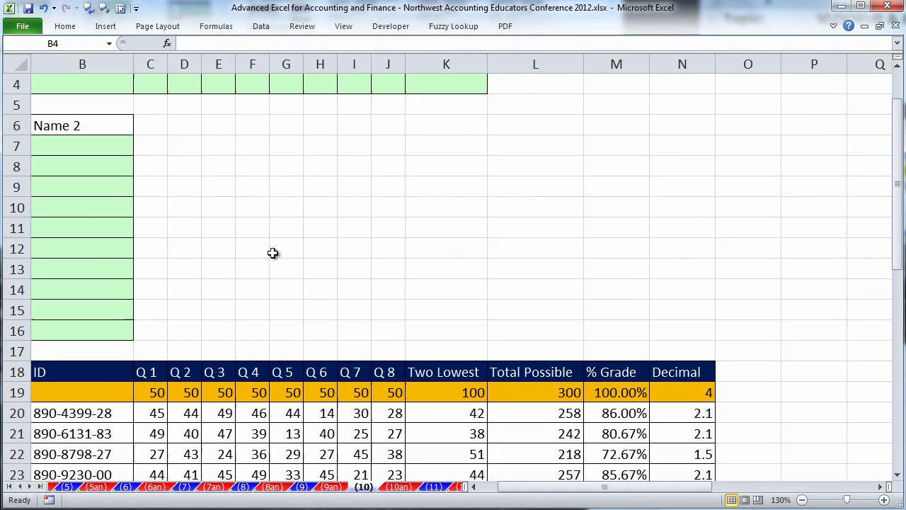
scroll(273, 253, "up", 2, "ctrl")
left_click(474, 486)
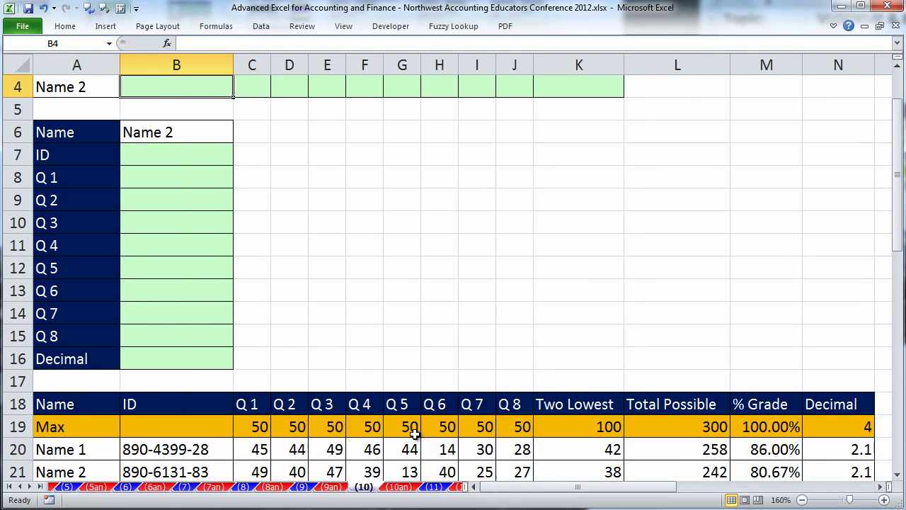
scroll(359, 360, "up", 1)
type("=v")
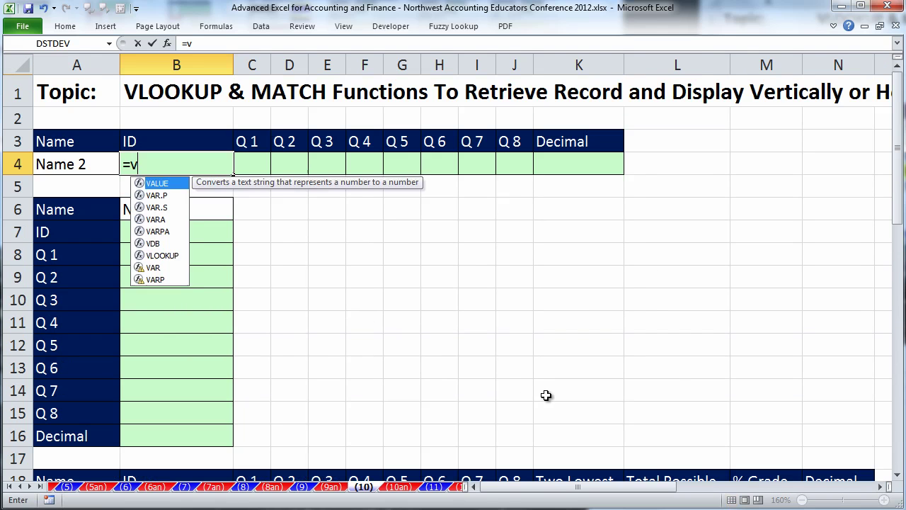
type("lookup")
key("Tab")
left_click(85, 169)
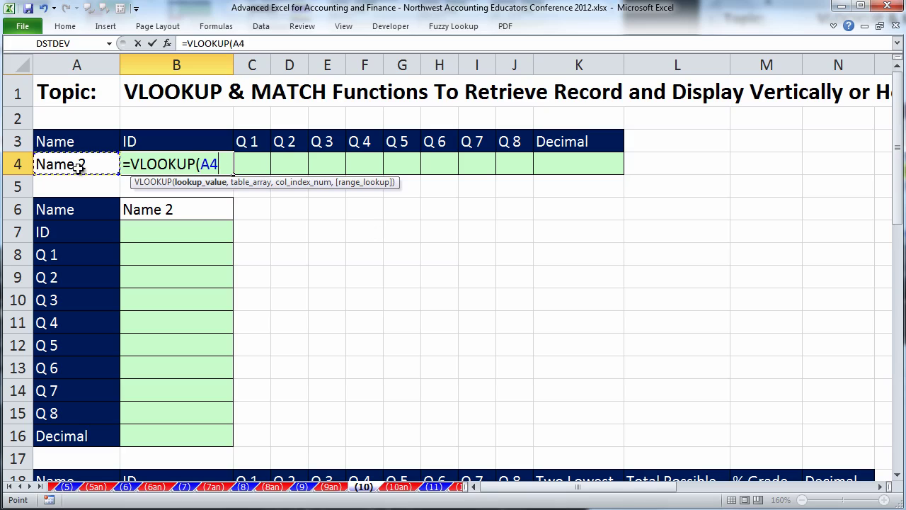
key("F4")
type(",")
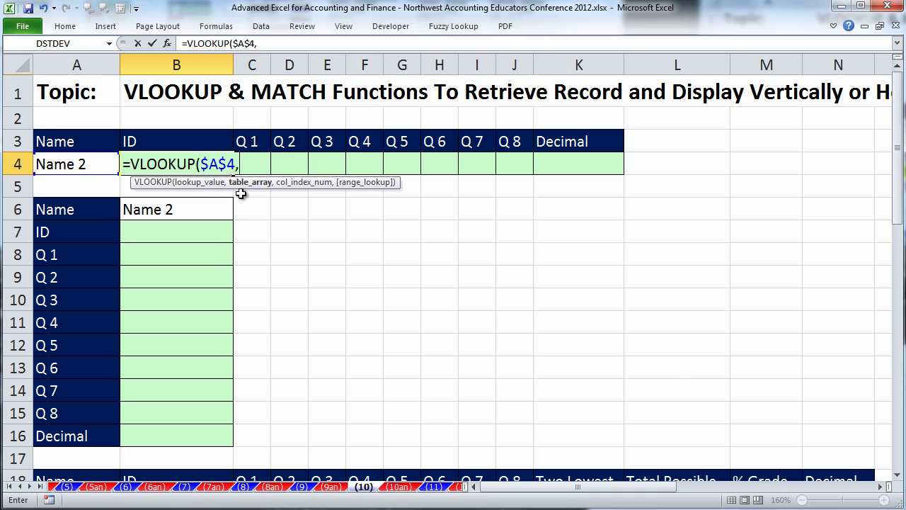
Step: Set the VLOOKUP's table array to the absolute range $A$20:$N$32, covering all the name records
scroll(247, 248, "down", 2)
left_click(98, 381)
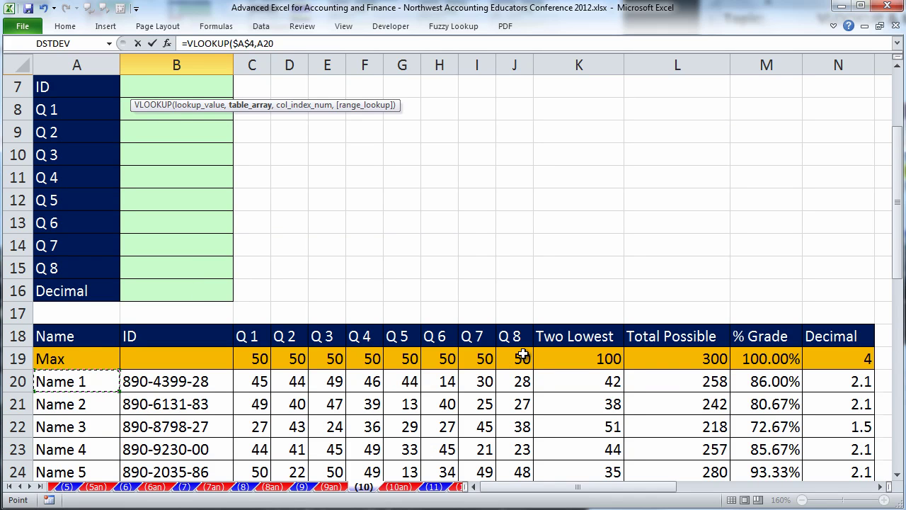
key("ctrl+shift+Down")
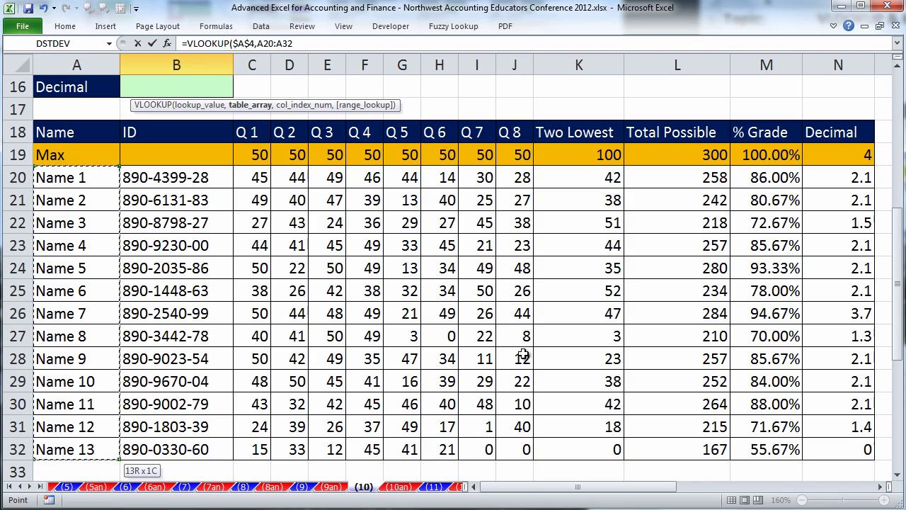
key("ctrl+shift+Right")
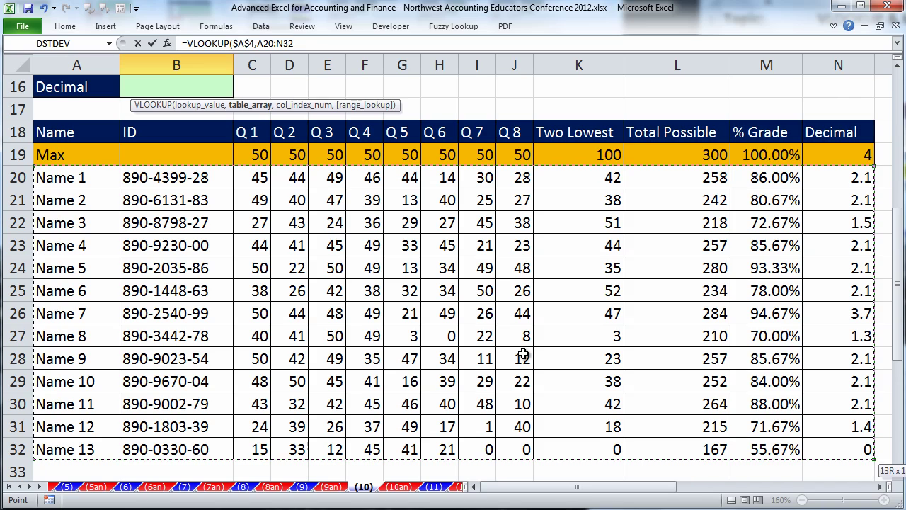
key("F4")
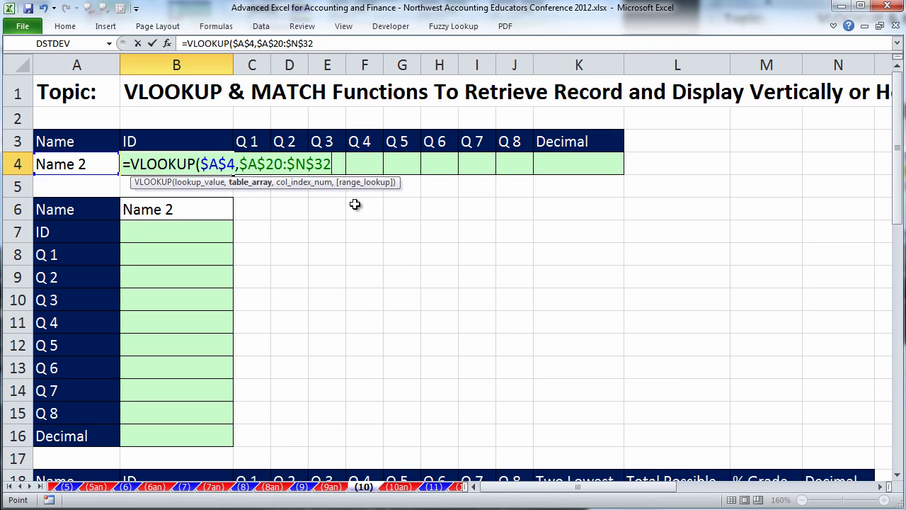
Step: Nest a MATCH function as the VLOOKUP's column index, with the relative reference B3 as its lookup value
type(",")
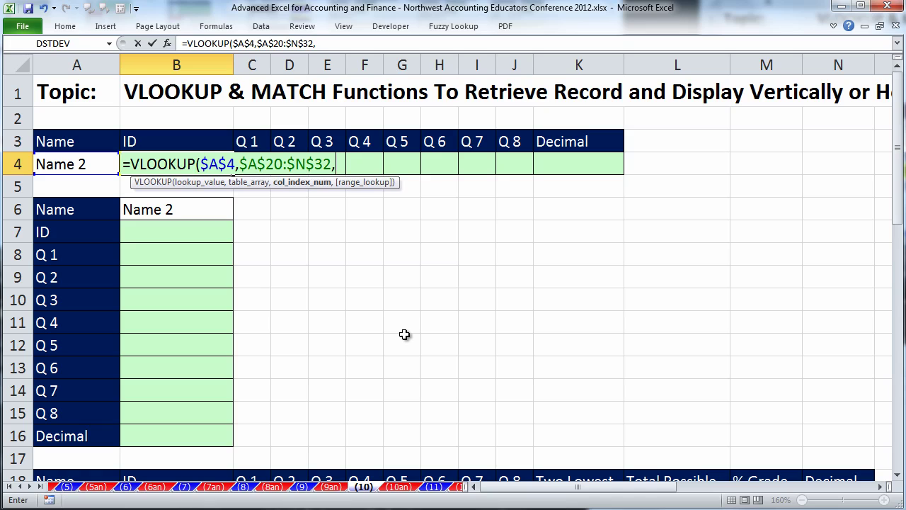
type("mat")
key("Tab")
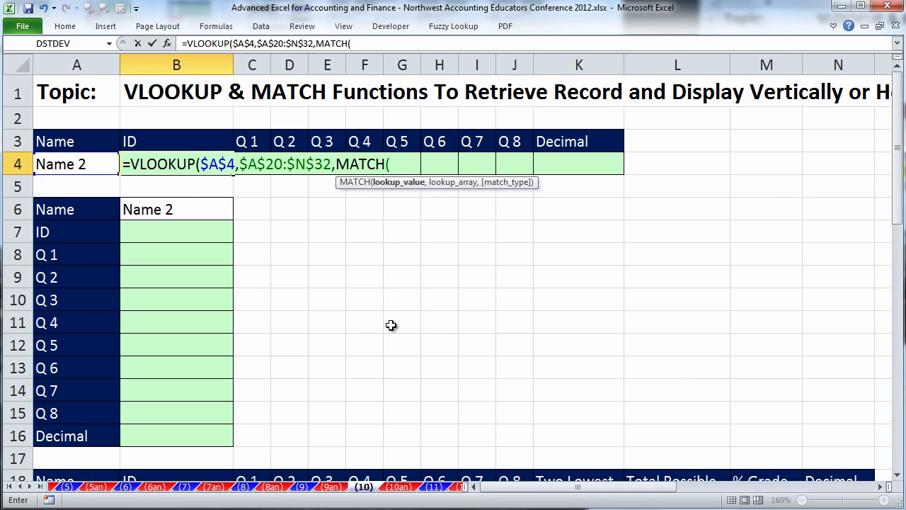
left_click(177, 143)
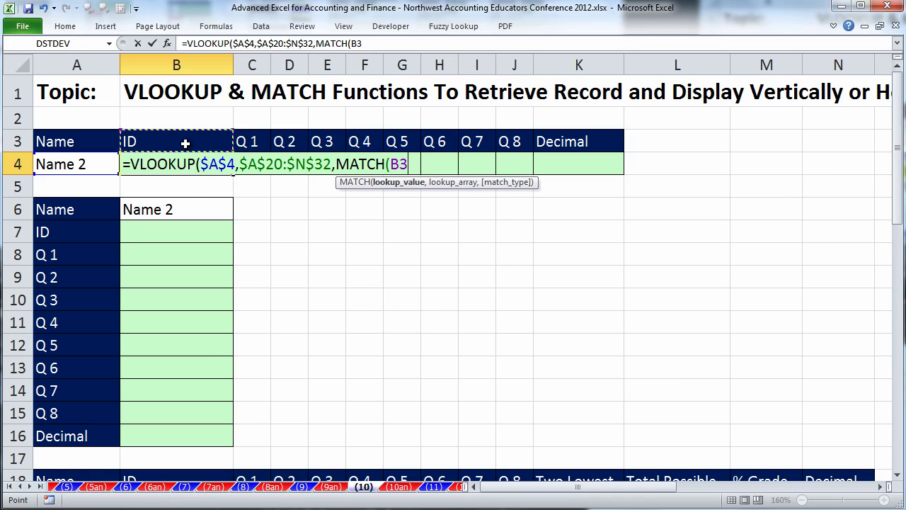
type(",")
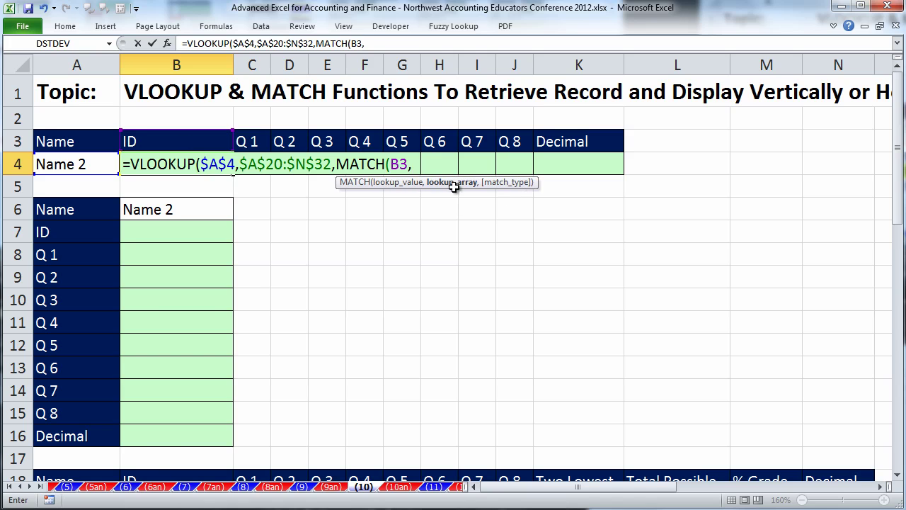
Step: Complete MATCH with the absolute header range $A$18:$N$18 and match type 0, and finish the VLOOKUP in B4 with exact match 0
scroll(458, 255, "down", 3)
left_click_drag(57, 268, 845, 262)
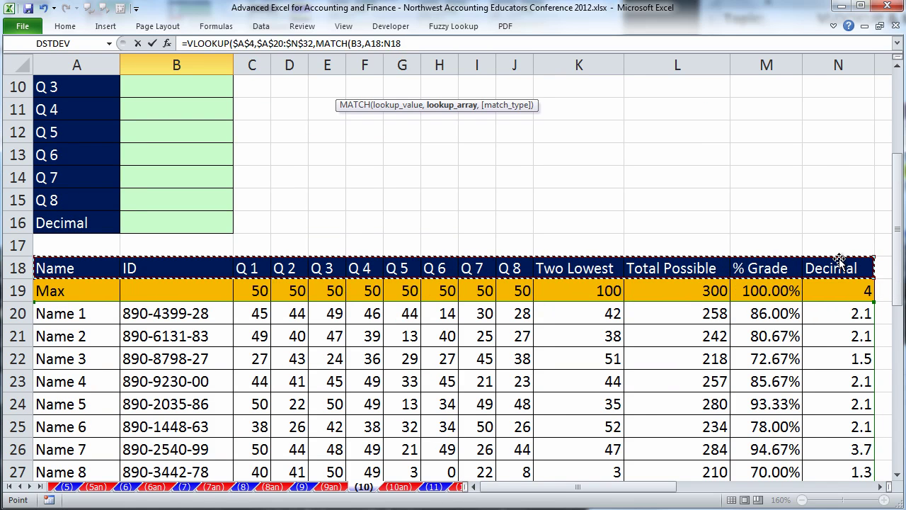
key("F4")
type(",")
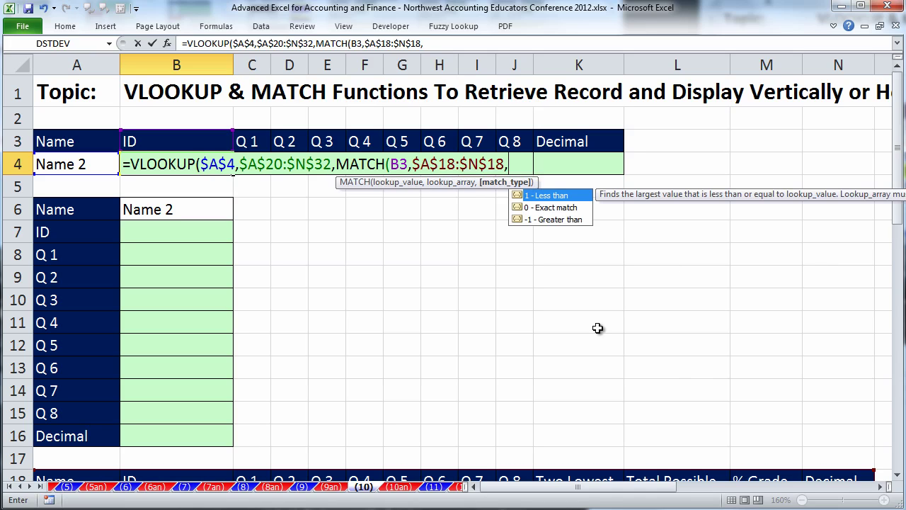
type("0)")
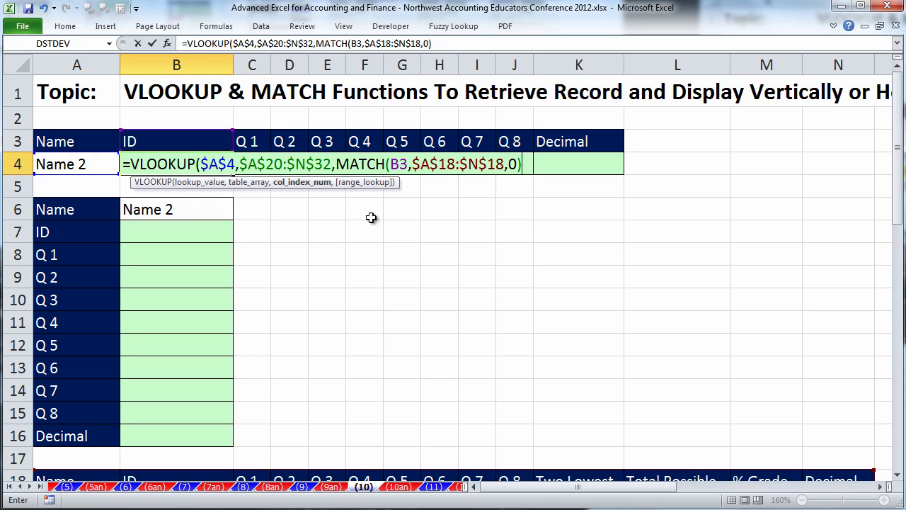
type(",")
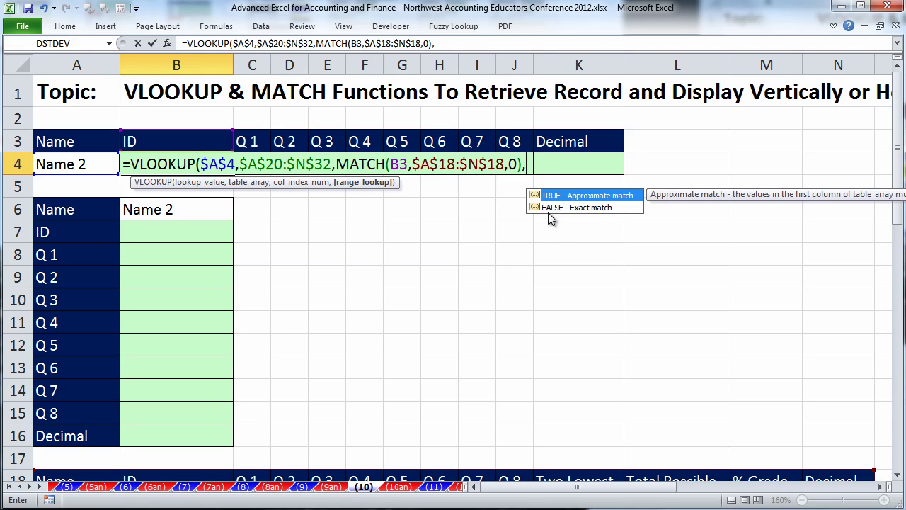
type("0)")
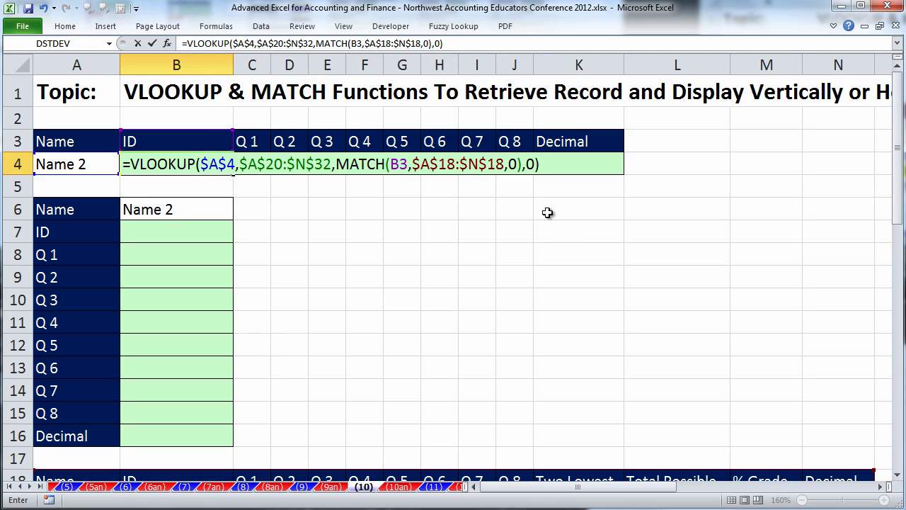
key("ctrl+Return")
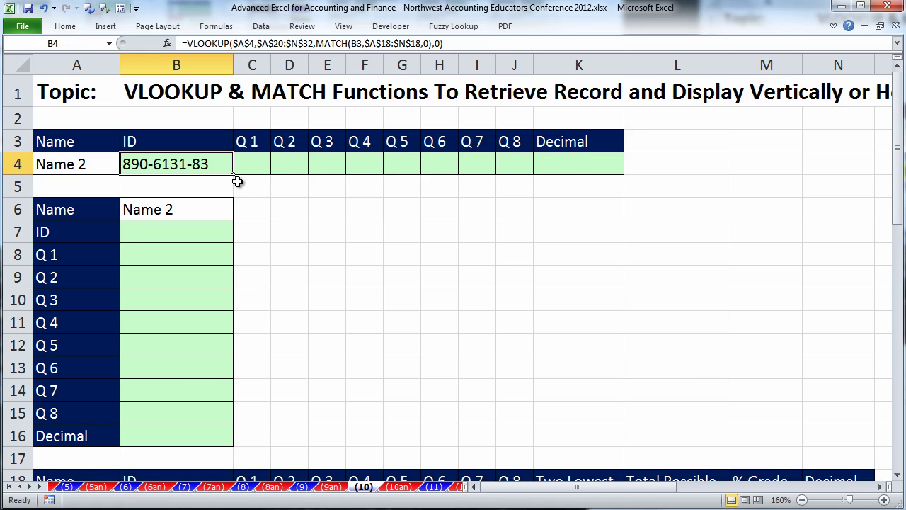
Step: Fill the ID lookup formula from B4 across row 4 through the Decimal column and select Name 7 in A4
left_click_drag(233, 174, 616, 189)
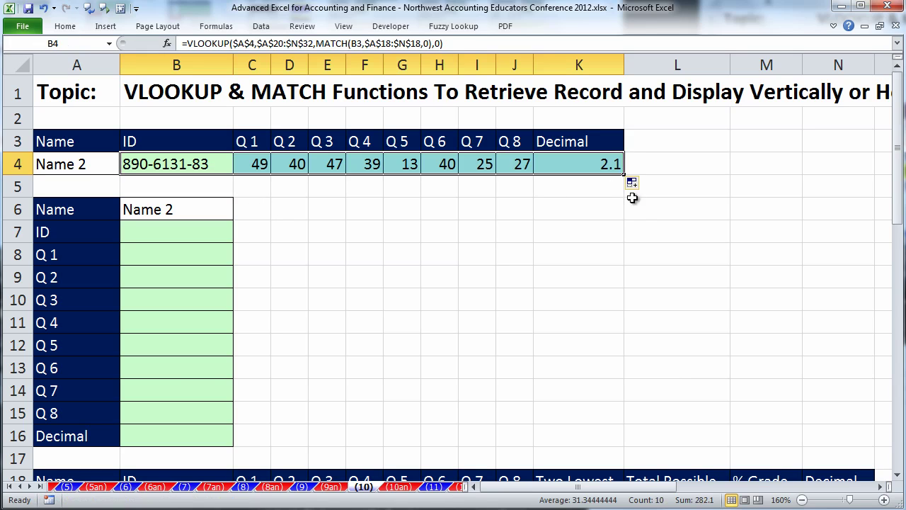
left_click(118, 163)
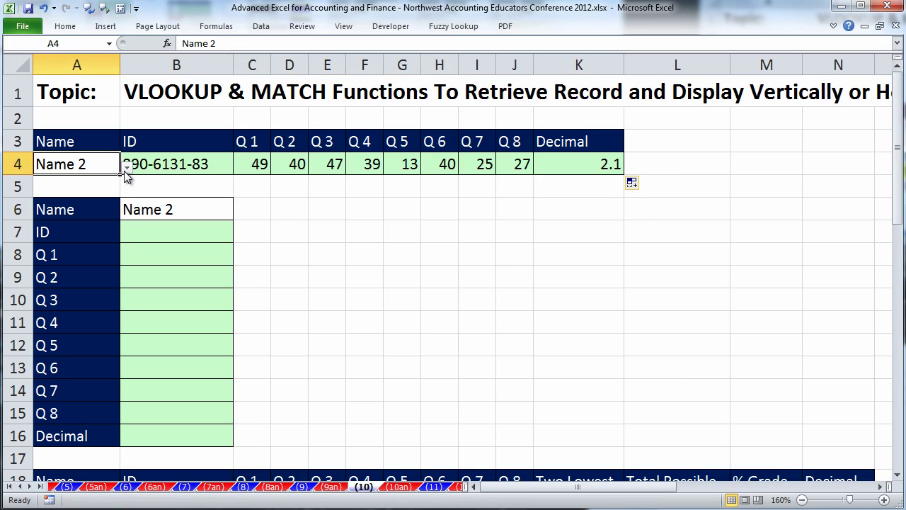
left_click(126, 169)
left_click(52, 254)
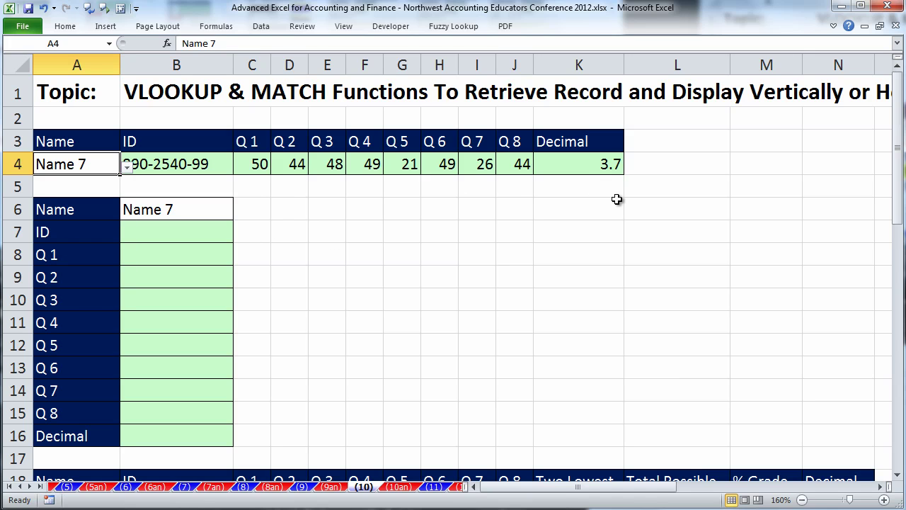
Step: Compare the retrieved row 4 values with the Name 7 record in the source table
scroll(597, 222, "down", 4)
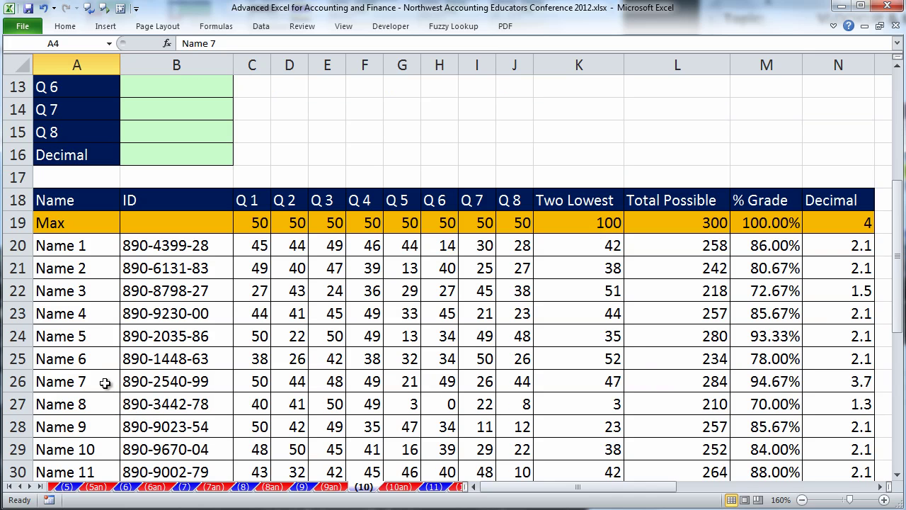
left_click_drag(124, 382, 814, 370)
scroll(807, 347, "up", 4)
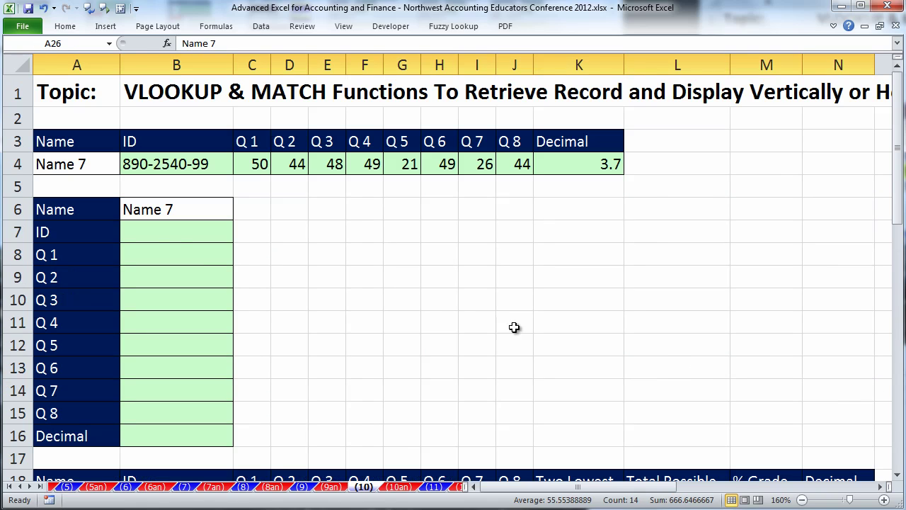
Step: Copy the VLOOKUP and MATCH formula text from B4 into cell B7 with its references unchanged
left_click(174, 230)
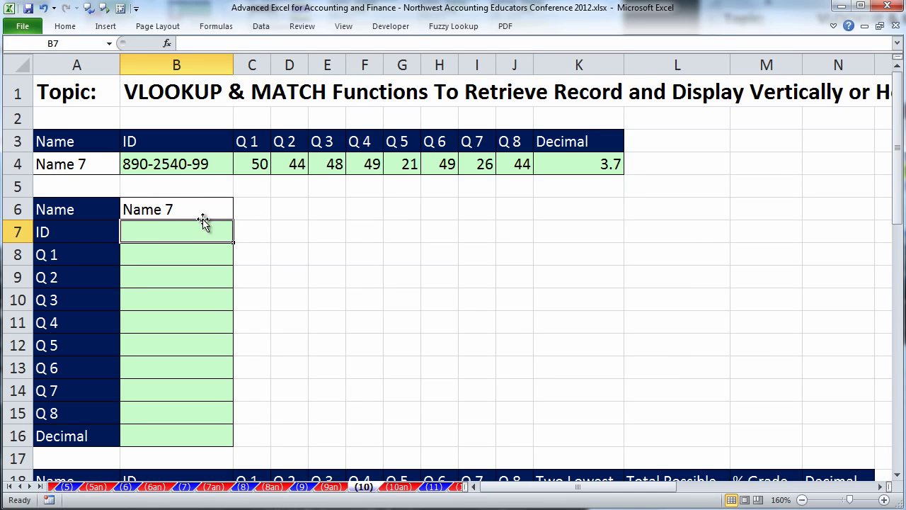
double_click(164, 165)
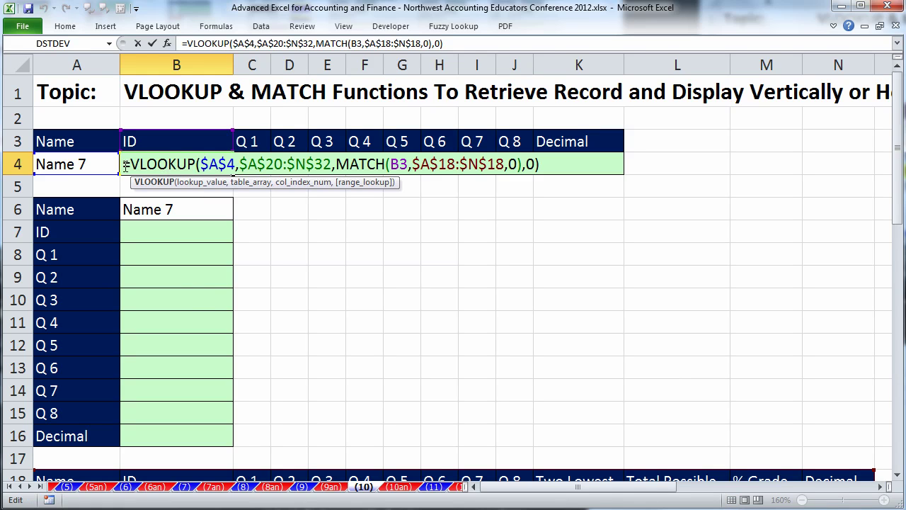
left_click_drag(124, 165, 595, 176)
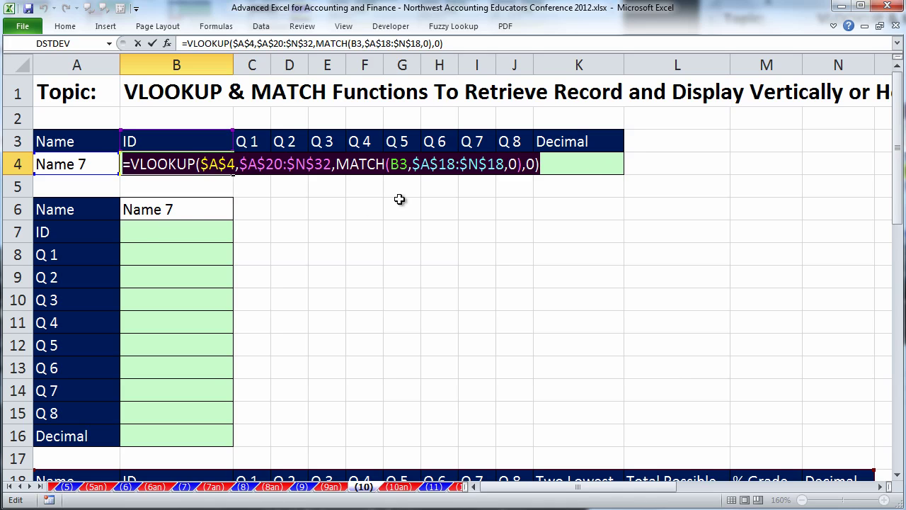
key("Escape")
double_click(141, 232)
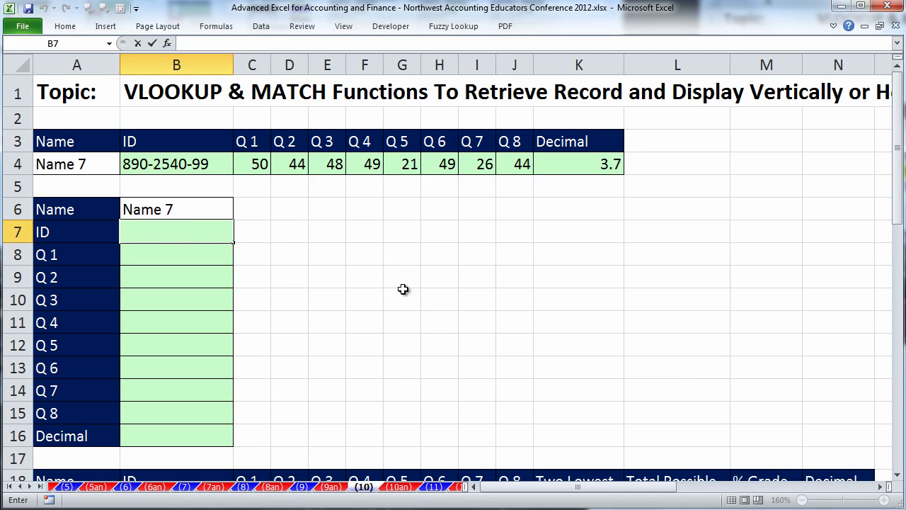
key("ctrl+v")
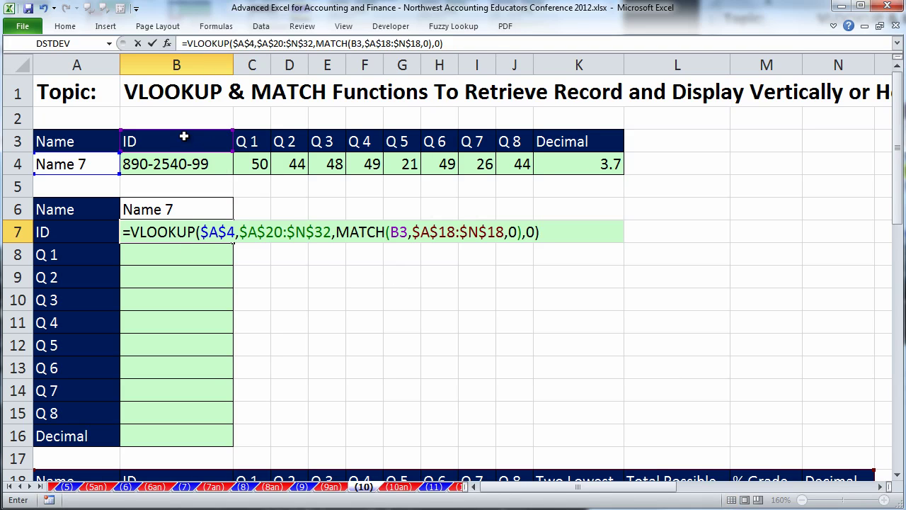
Step: Repoint the B7 formula to A7 for the MATCH value and $B$6 for the lookup value, and fill it down to B16
left_click_drag(184, 133, 105, 236)
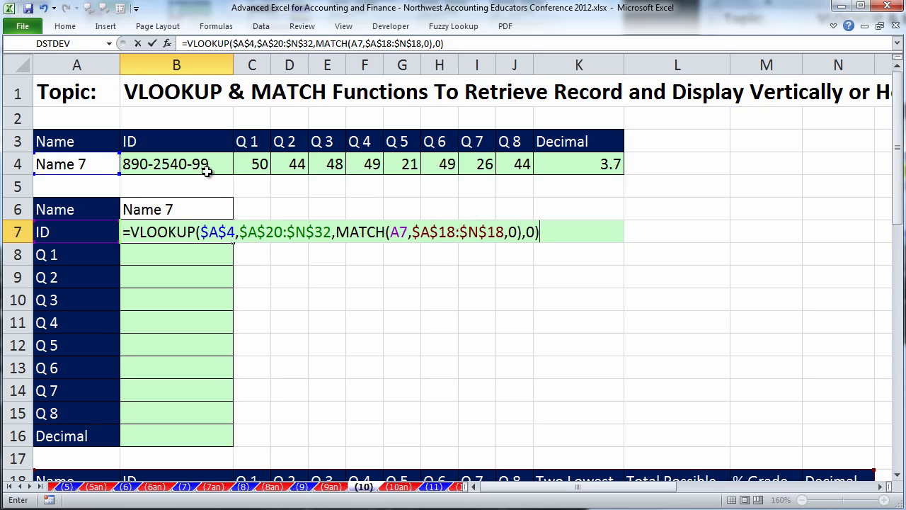
left_click_drag(99, 173, 191, 216)
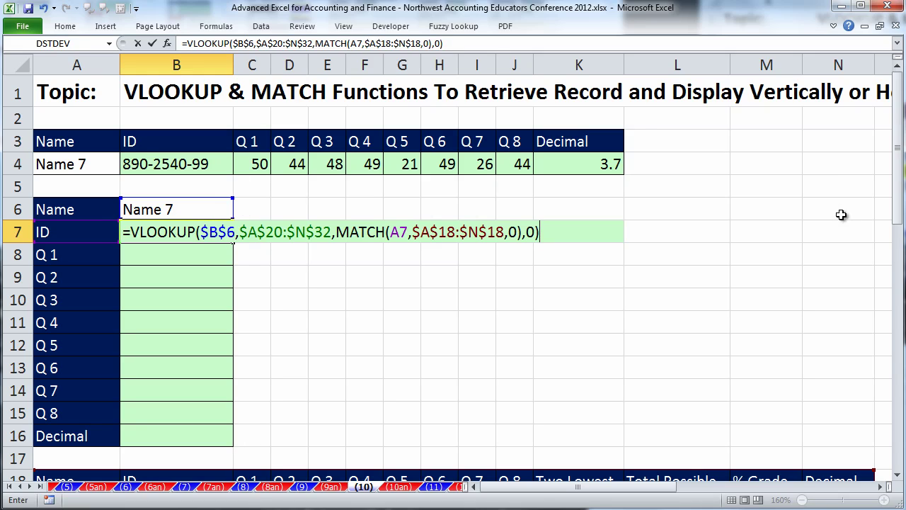
key("ctrl+Return")
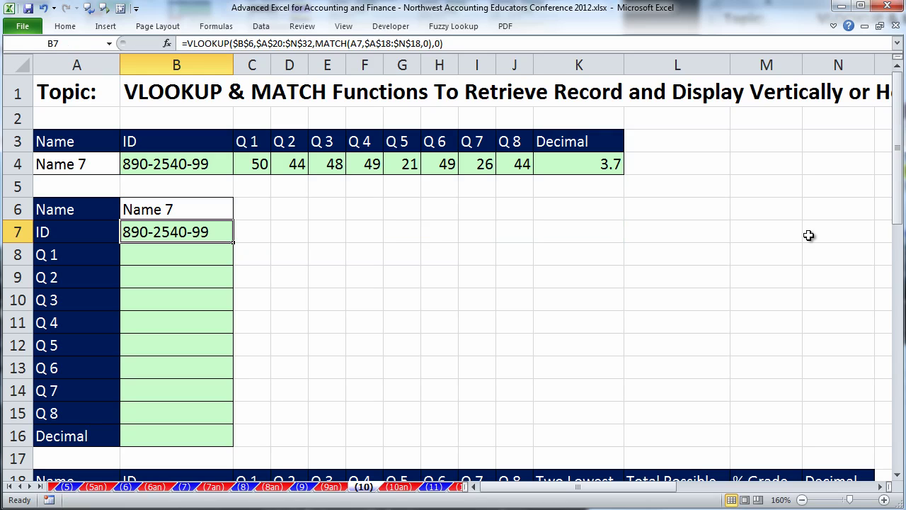
double_click(234, 244)
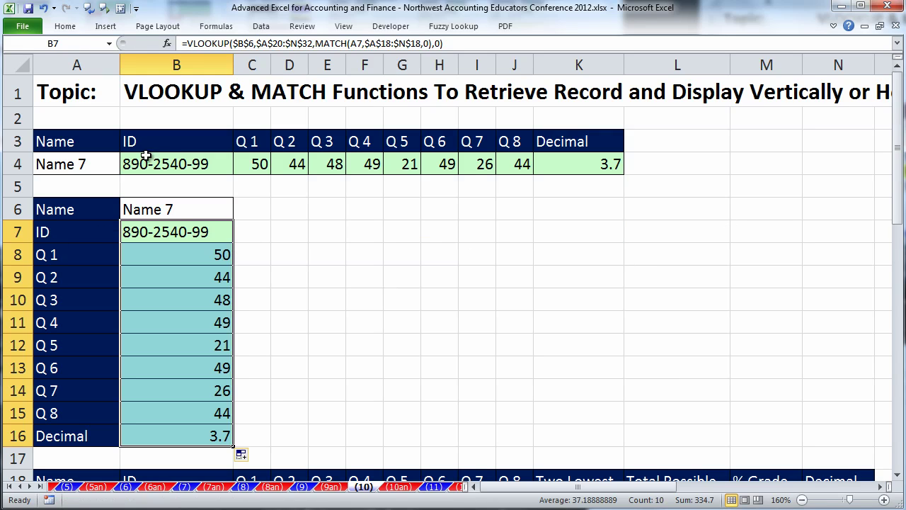
Step: Select Name 12 in A4 to test both the horizontal and vertical records
left_click(75, 163)
left_click(126, 170)
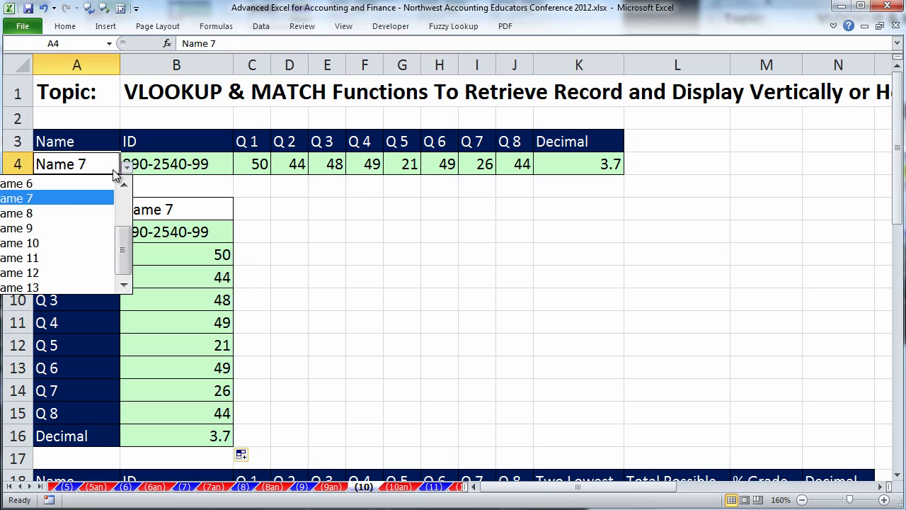
left_click(14, 273)
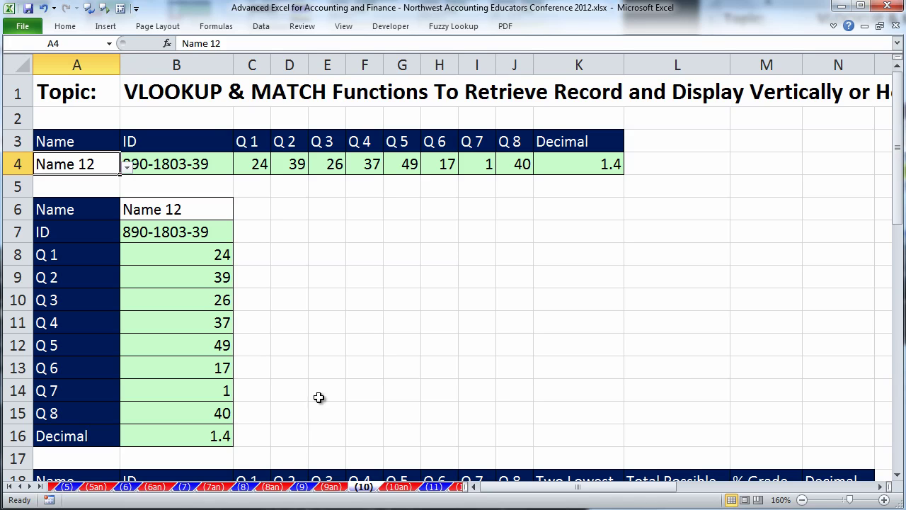
Step: Open sheet (11) and examine the tax bracket table, especially the limits, rate and previous-bracket tax in row 6
left_click(434, 487)
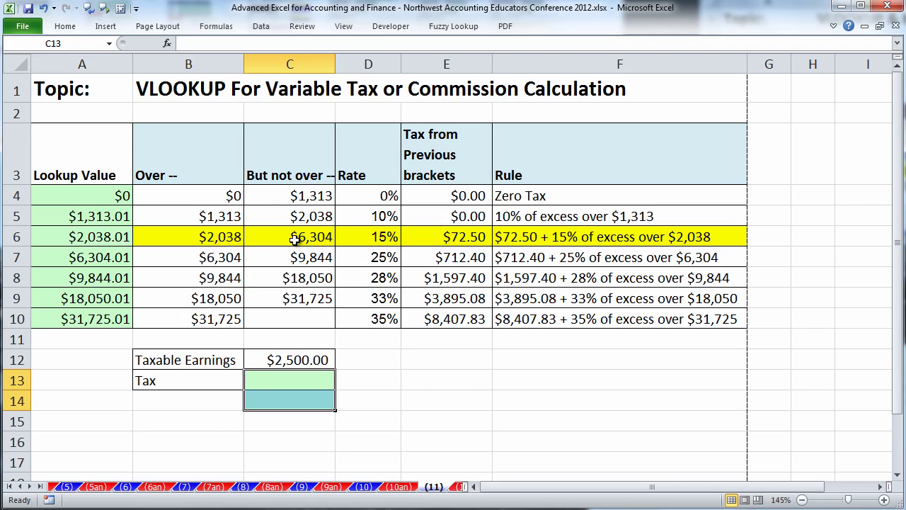
left_click(192, 175)
left_click_drag(191, 175, 597, 319)
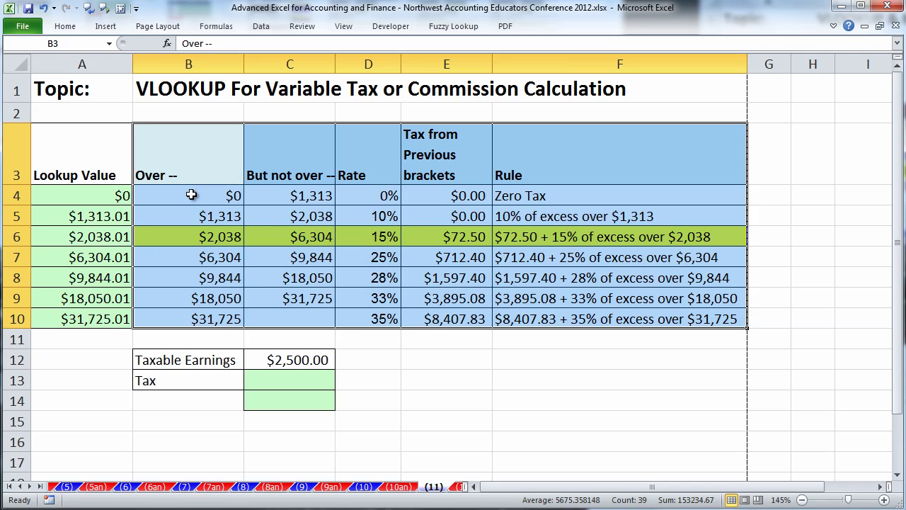
left_click(202, 237)
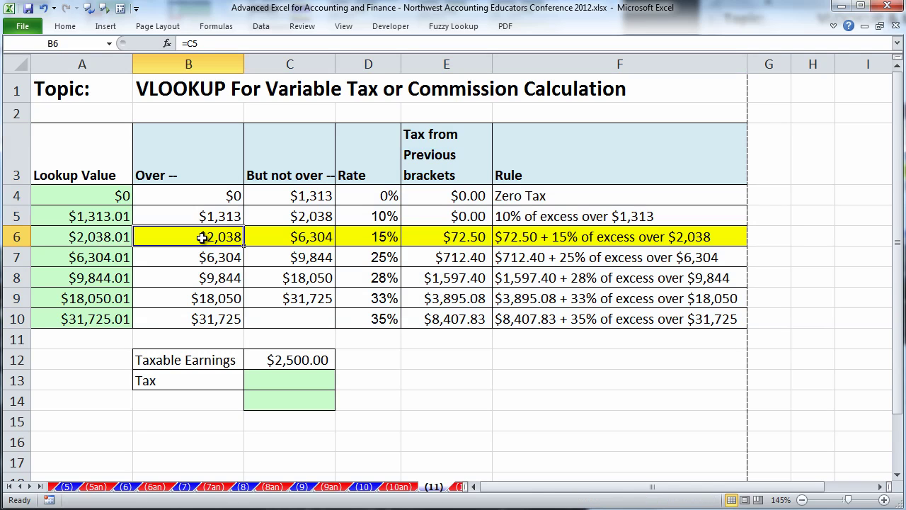
left_click(290, 237)
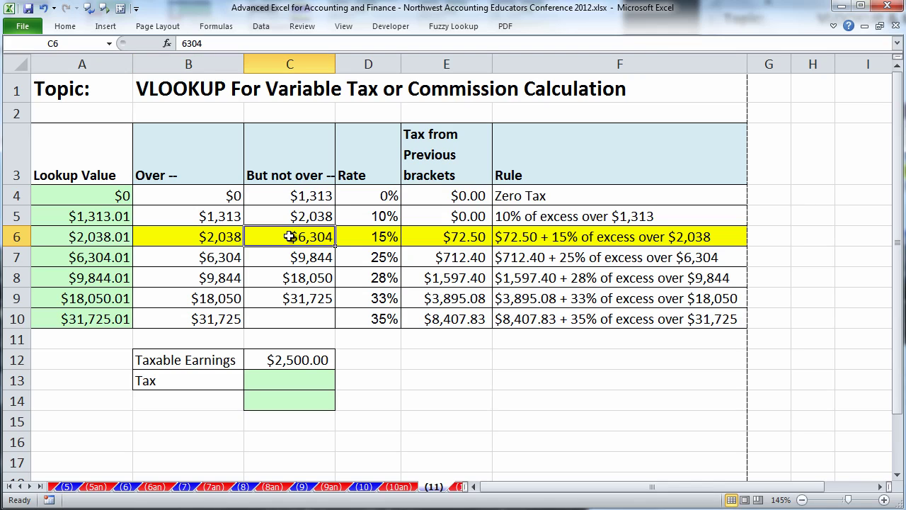
left_click(382, 237)
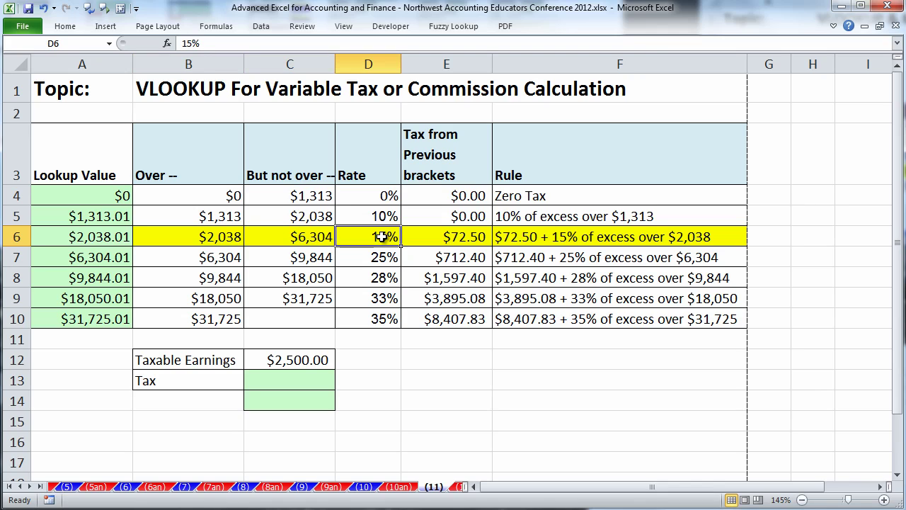
left_click(427, 240)
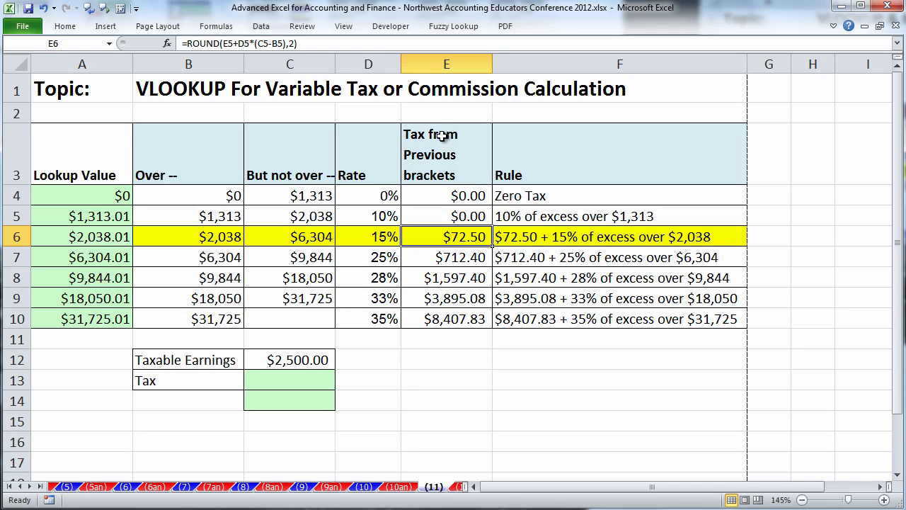
Step: Calculate the tax manually in C14 with the formula =E6+(C12-B6)*D6
left_click(296, 403)
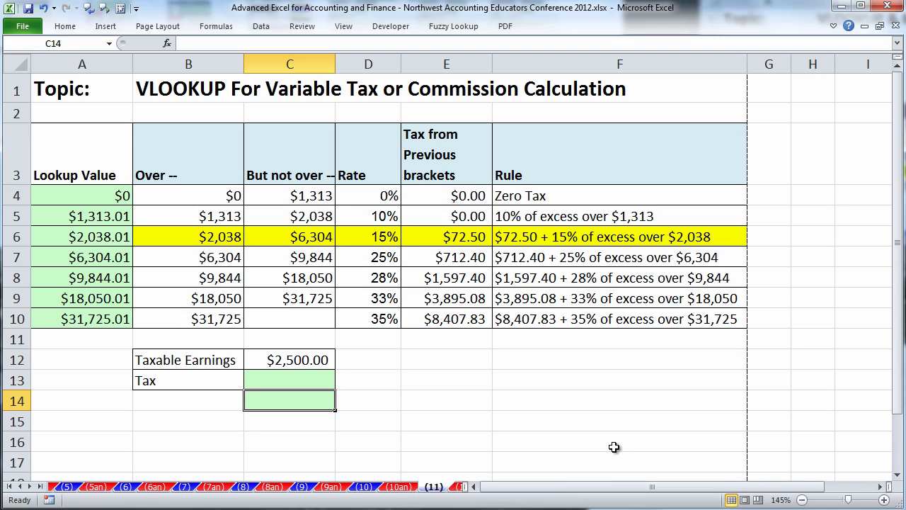
type("=")
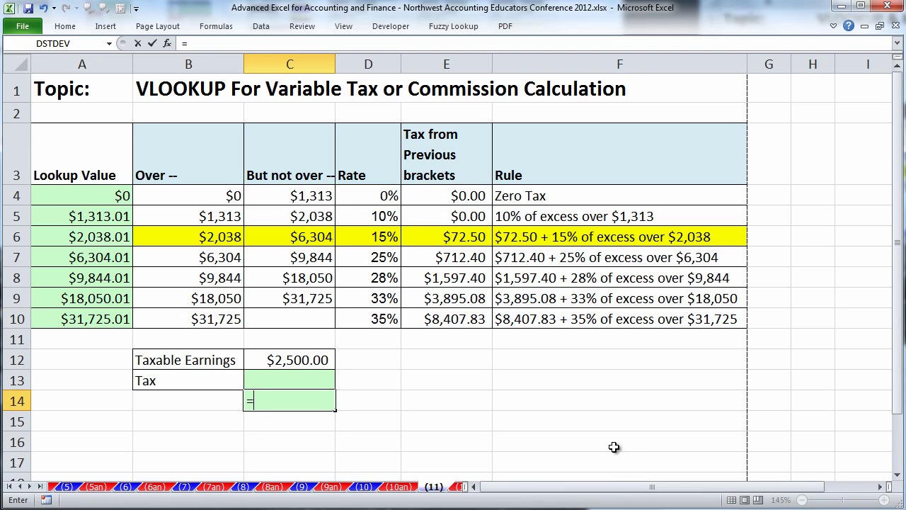
left_click(450, 240)
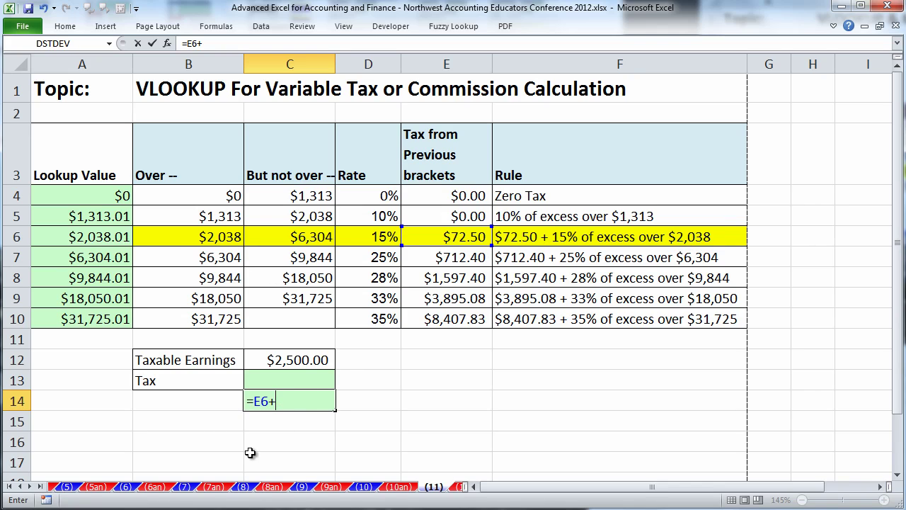
left_click(295, 363)
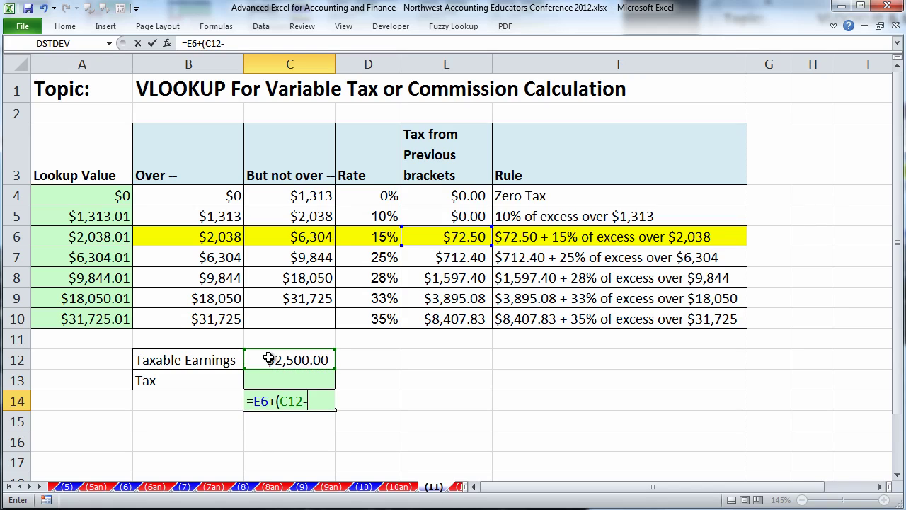
left_click(211, 236)
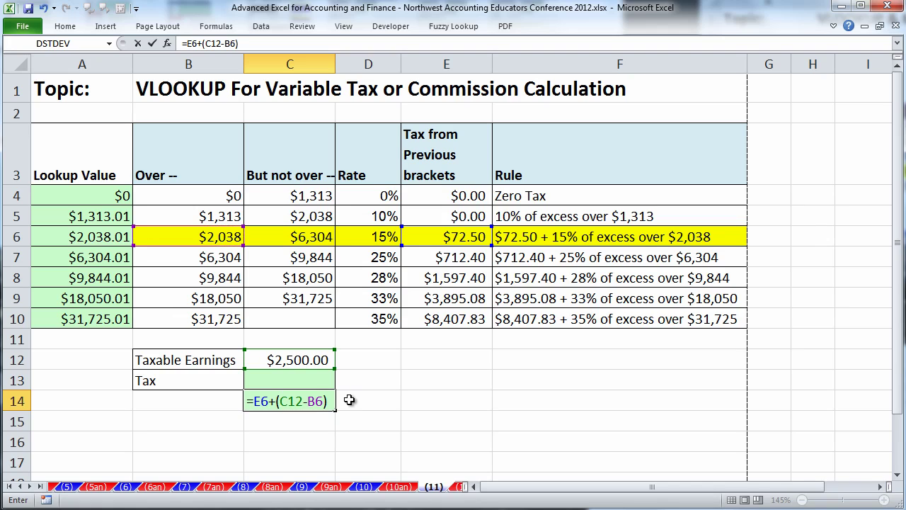
type(")*")
left_click(384, 236)
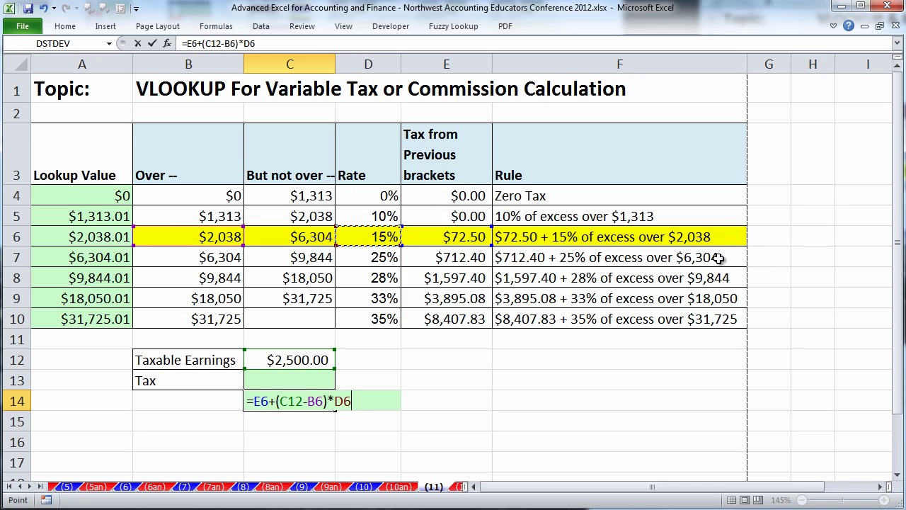
key("Return")
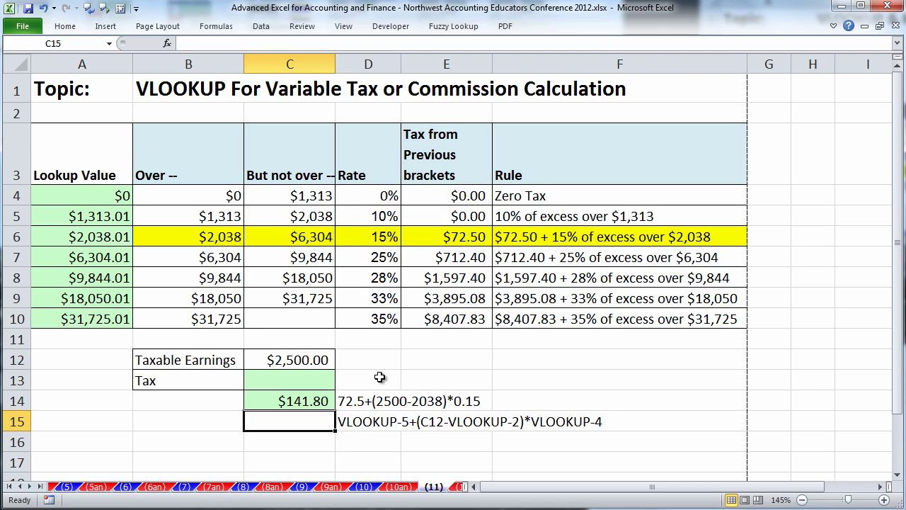
Step: Review which columns of the tax table supply the previous tax, lower limit and rate for the three VLOOKUP parts
left_click_drag(471, 237, 91, 232)
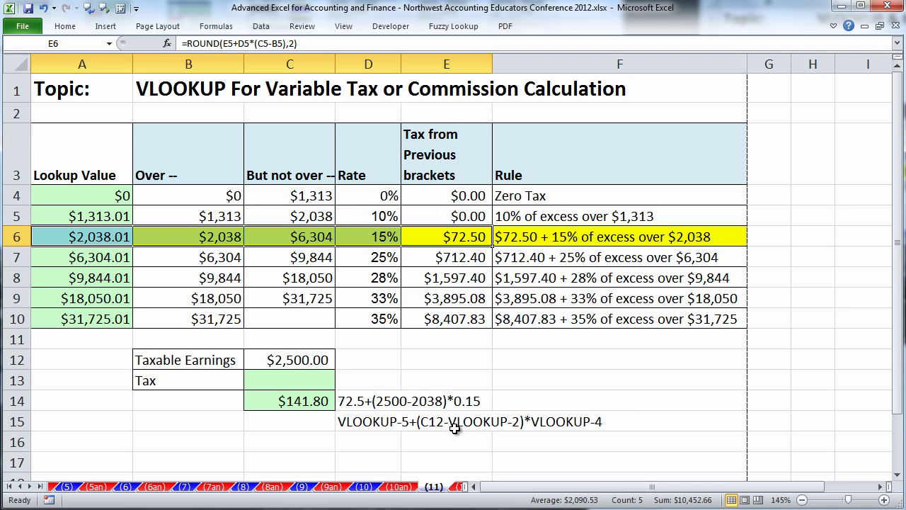
left_click(221, 237)
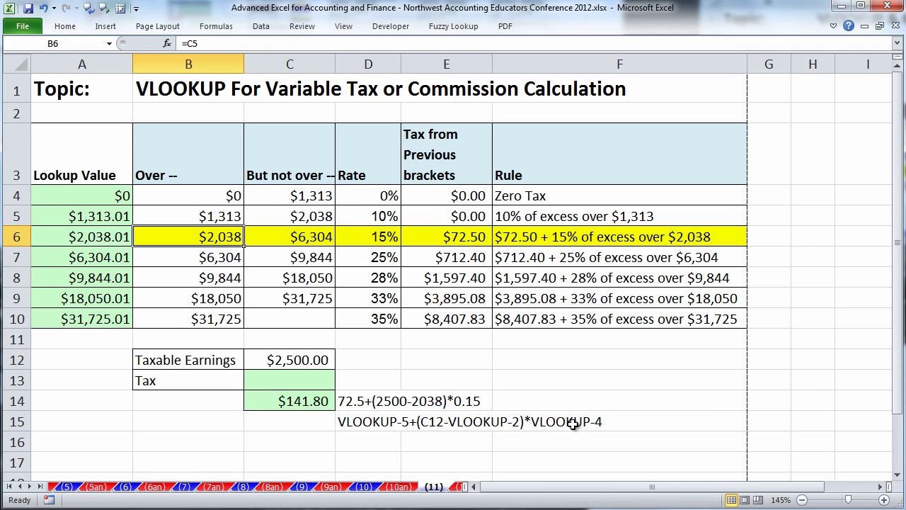
left_click(371, 234)
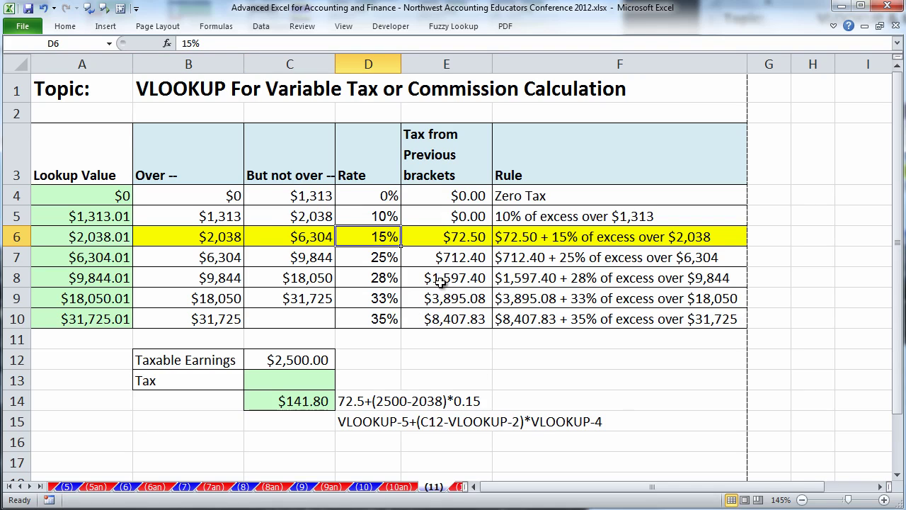
left_click(297, 384)
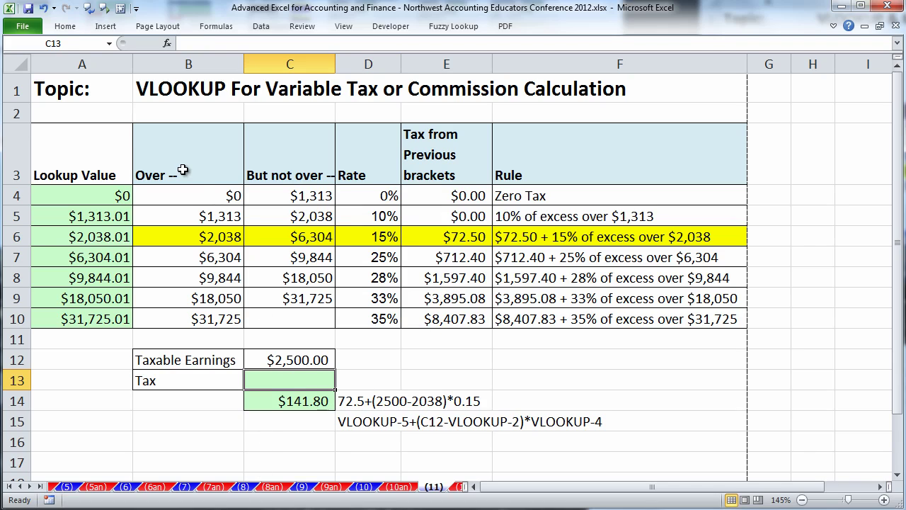
left_click_drag(184, 171, 617, 313)
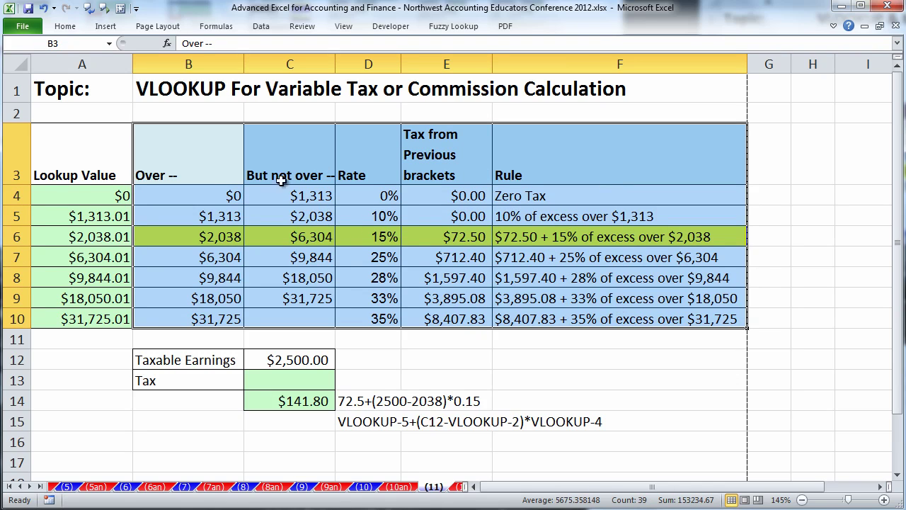
left_click(215, 162)
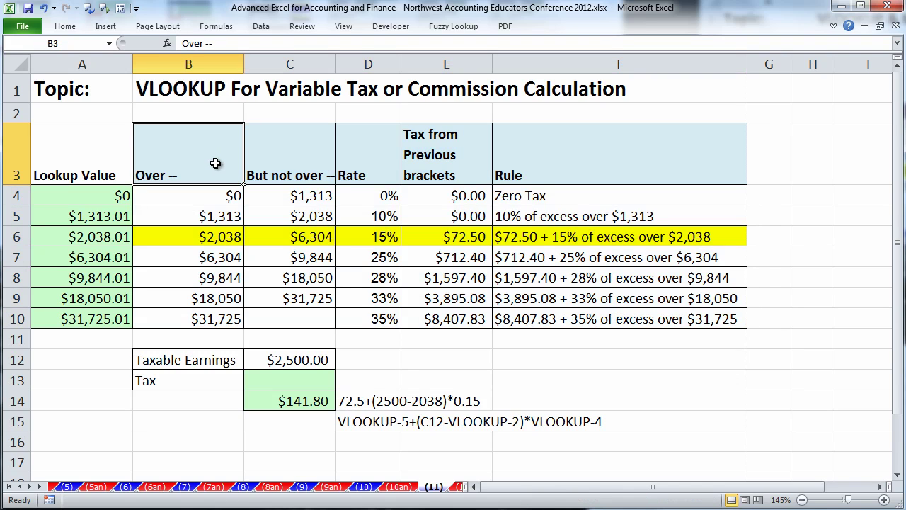
Step: Compare the row 6 lookup value in column A with the bracket limits in B6 and C6 and the taxable earnings in C12
left_click(214, 236)
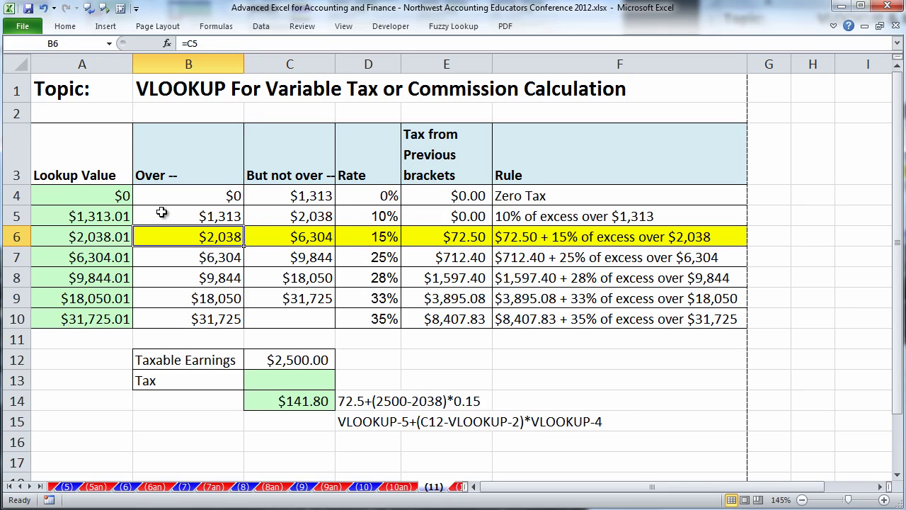
left_click(116, 239)
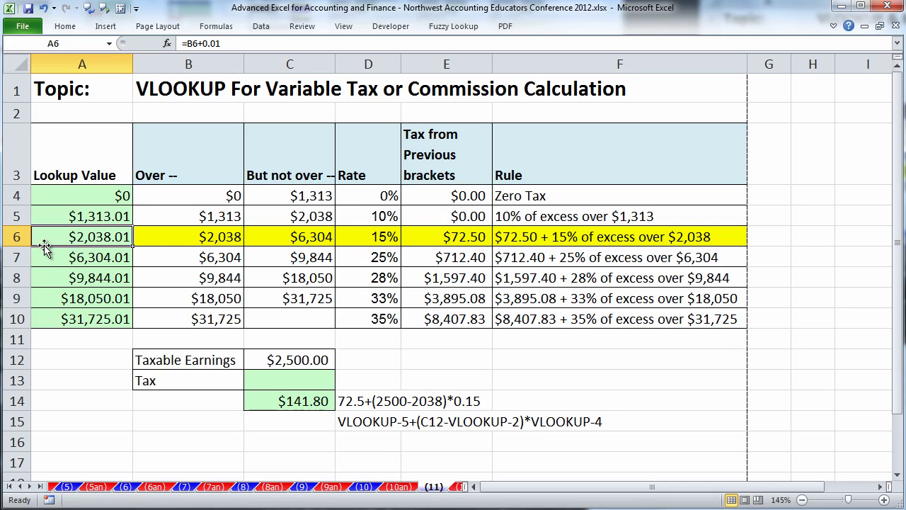
left_click(302, 363)
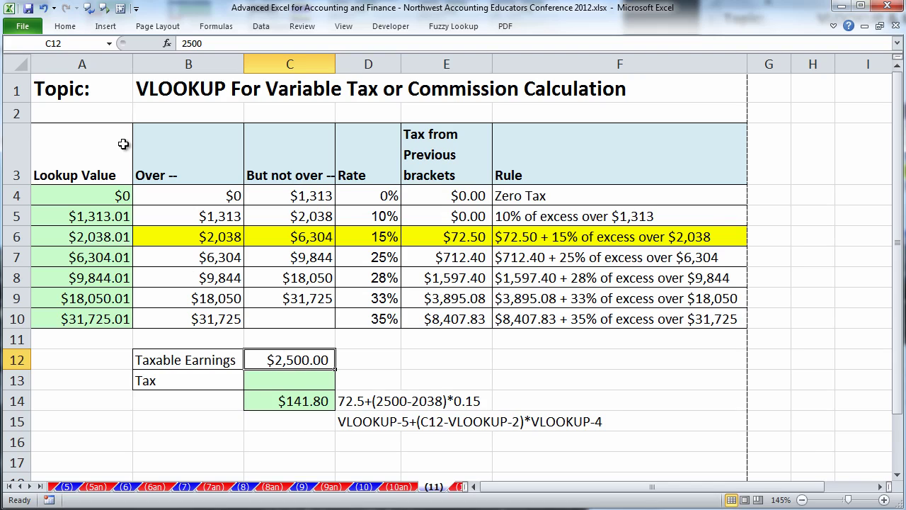
left_click(106, 240)
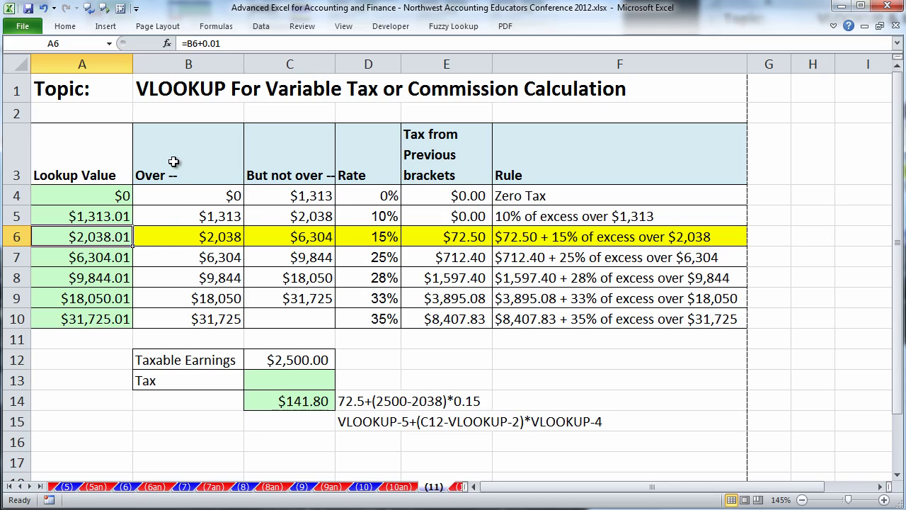
left_click(237, 239)
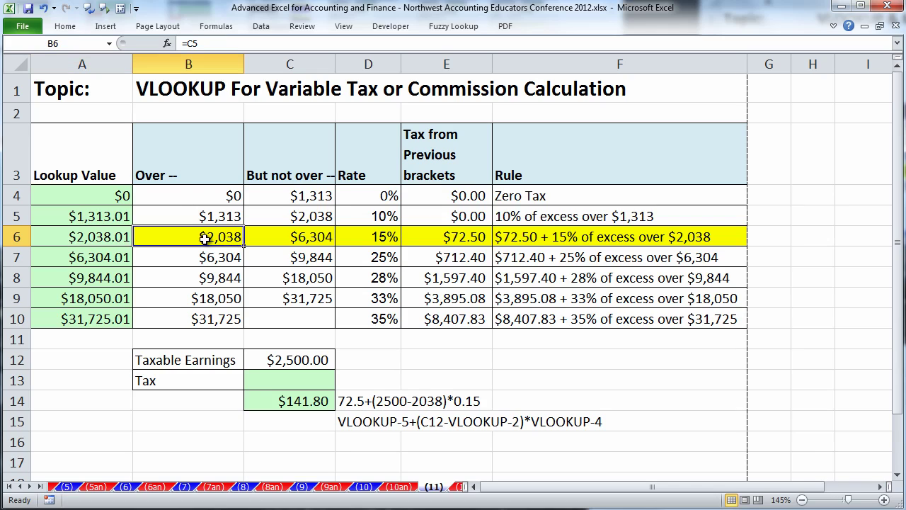
left_click(323, 241)
Step: Look up the tax from previous brackets in C13 with the formula =VLOOKUP(C12,A4:F10,5)
left_click(311, 388)
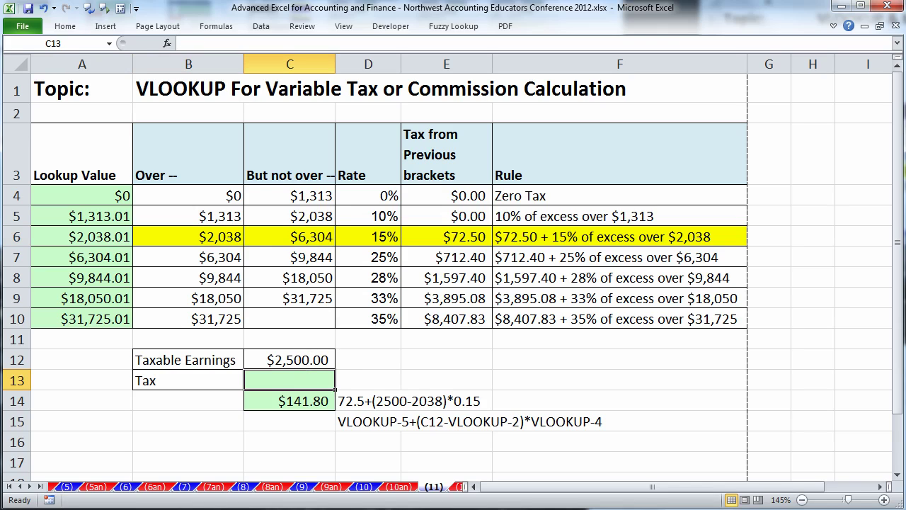
type("=vl")
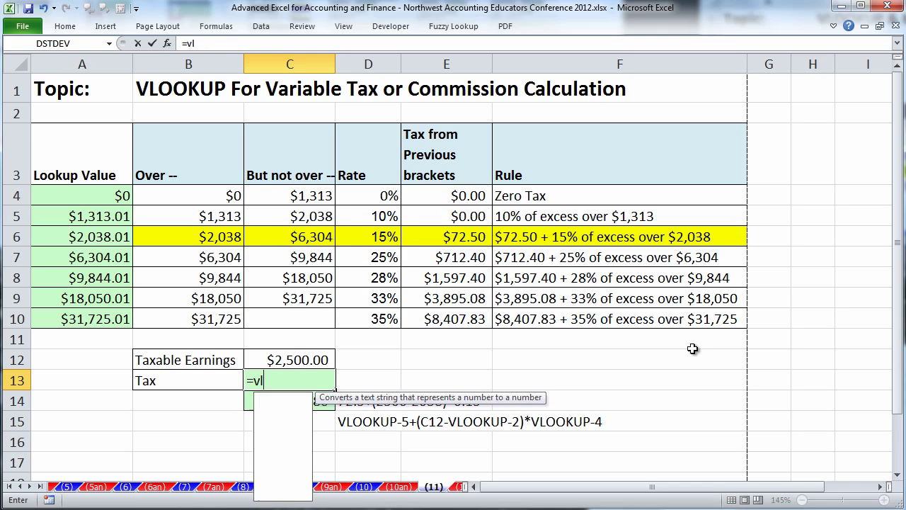
key("Tab")
left_click(283, 360)
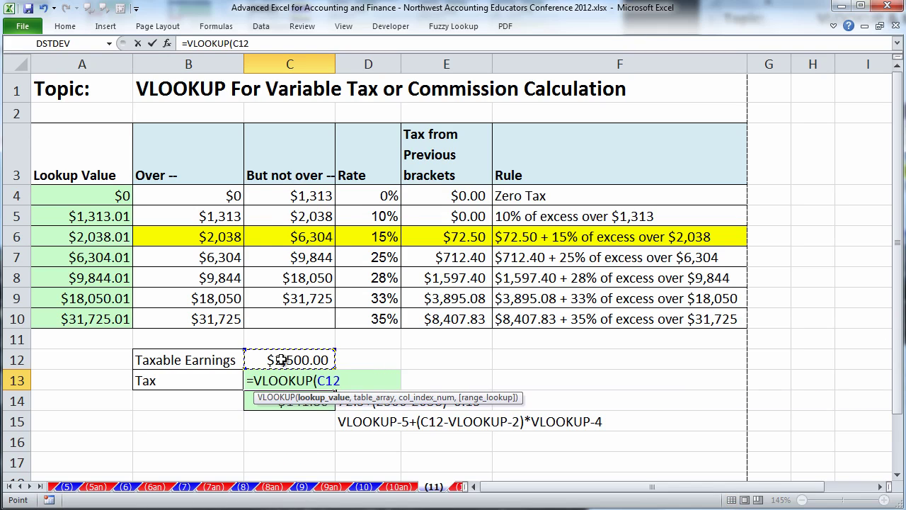
type(",")
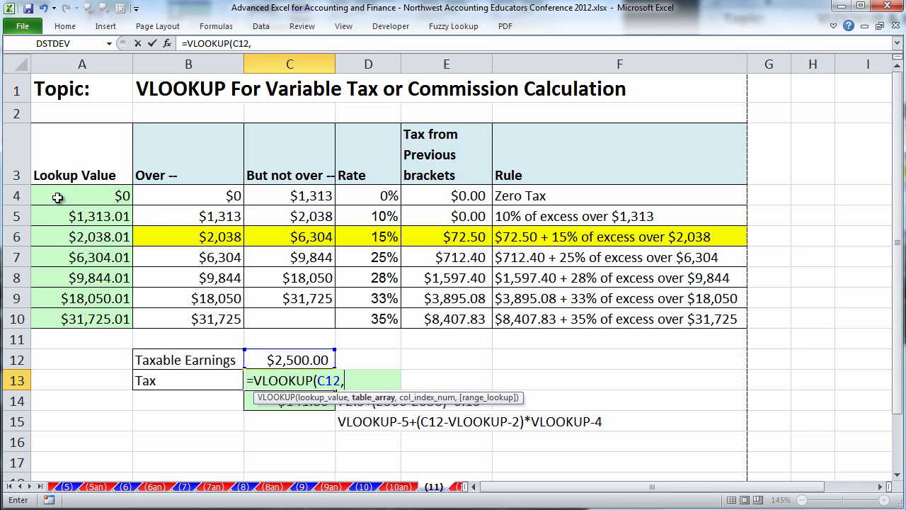
left_click_drag(57, 197, 632, 322)
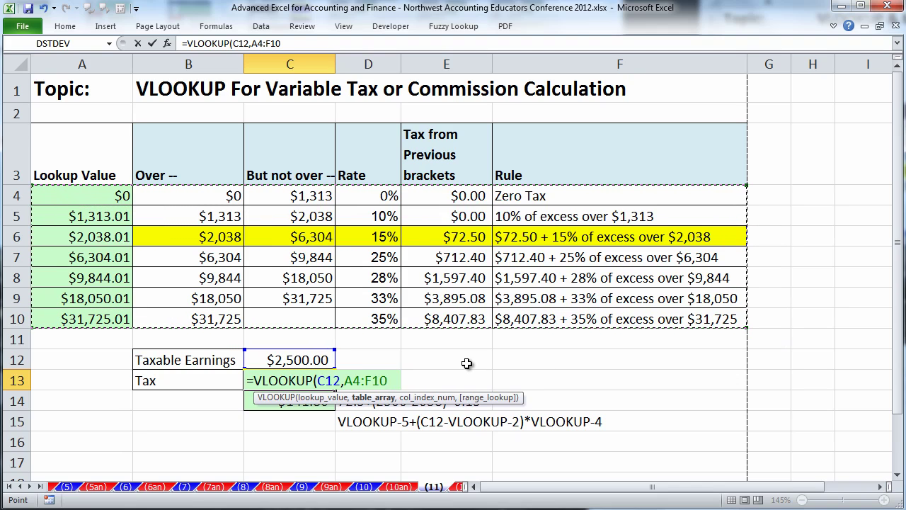
type(",")
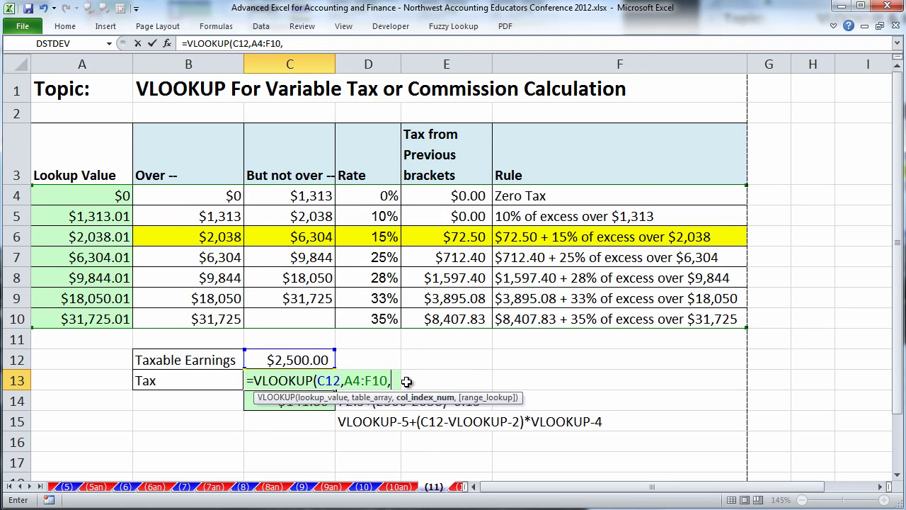
type("5)")
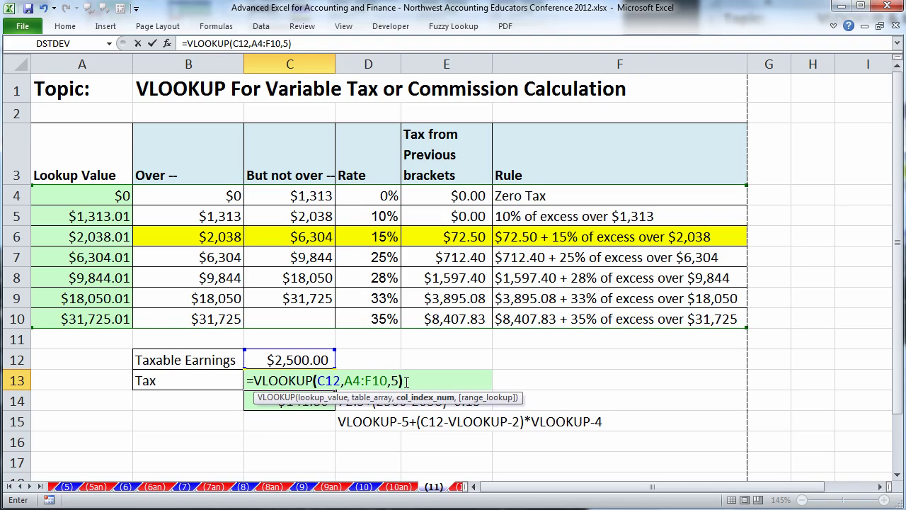
key("ctrl+Return")
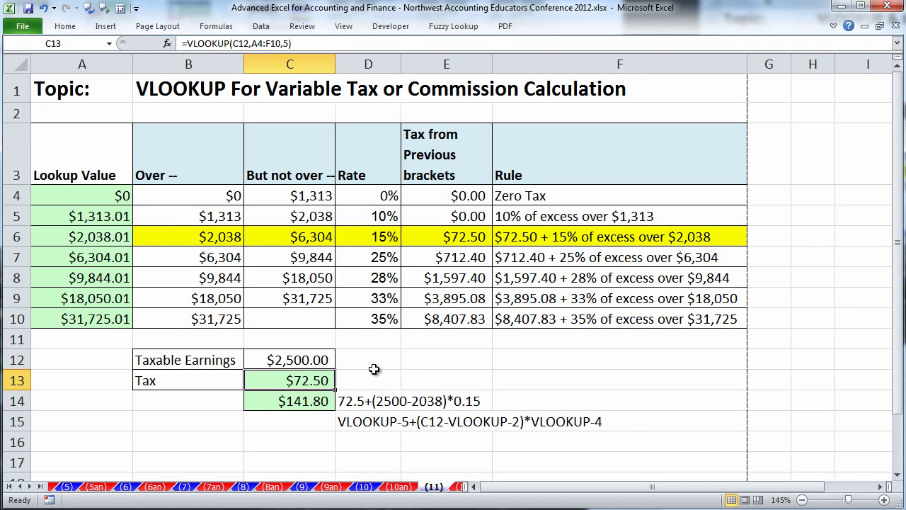
Step: Test the previous-bracket tax lookup with taxable earnings of 19000 in C12, and undo that entry
left_click(332, 357)
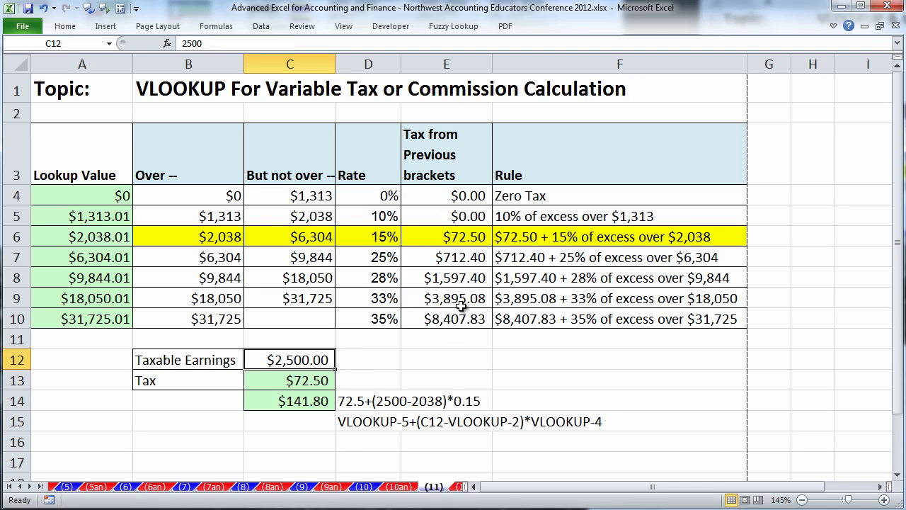
type("19000")
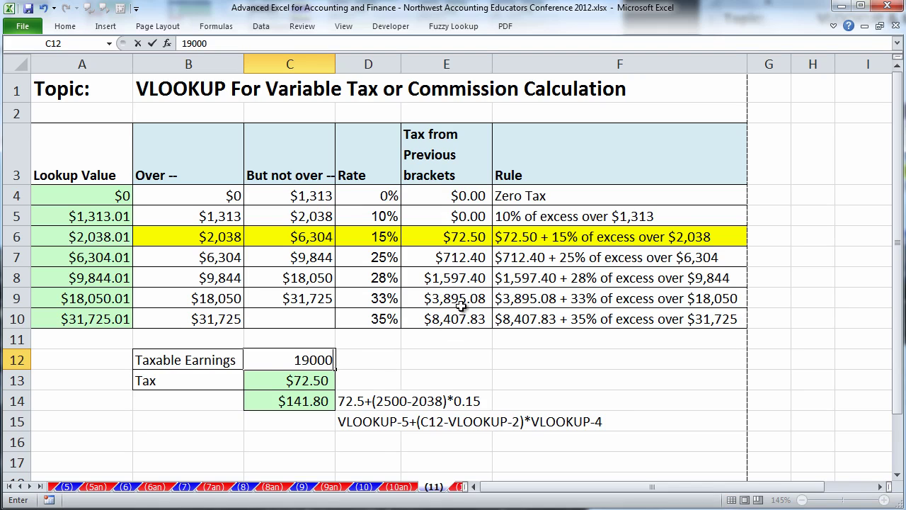
key("ctrl+Return")
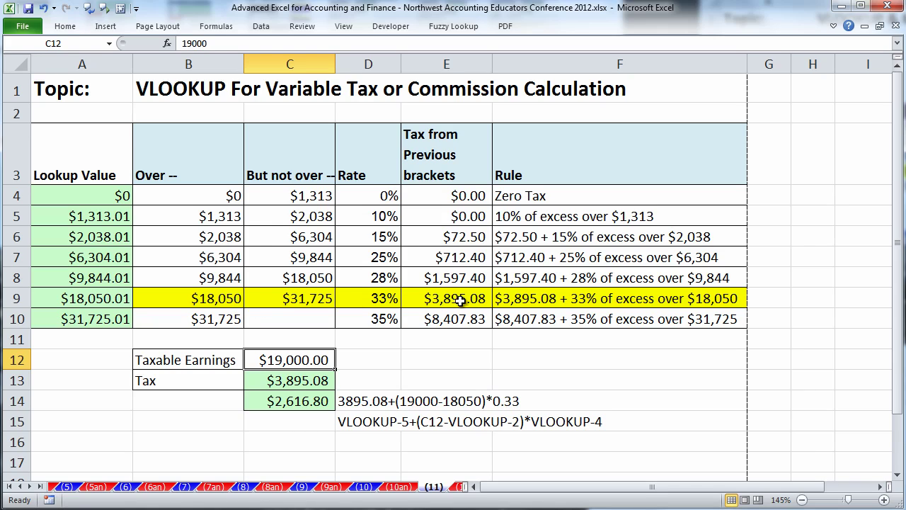
left_click(458, 300)
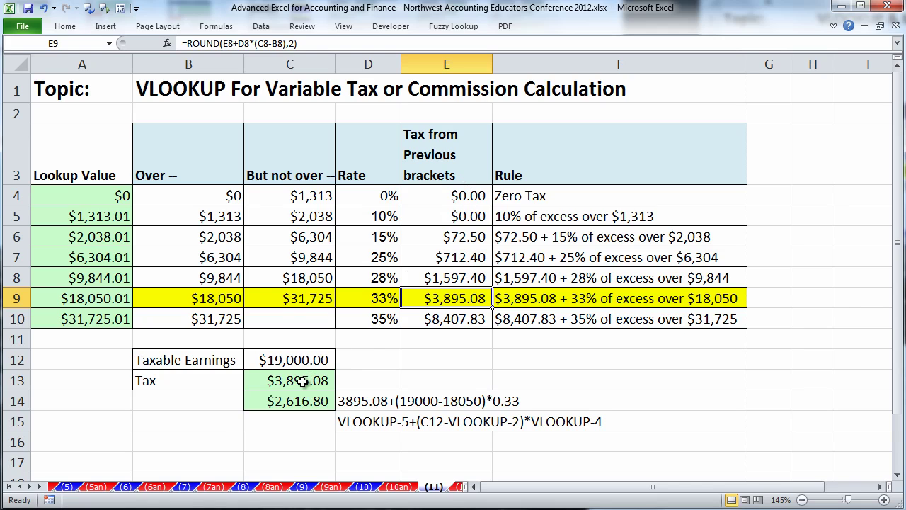
double_click(302, 381)
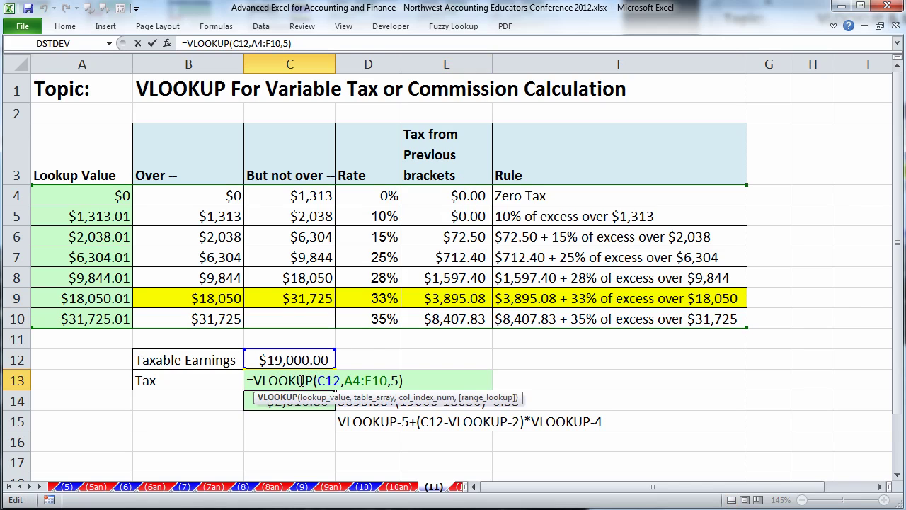
key("Escape")
key("ctrl+z")
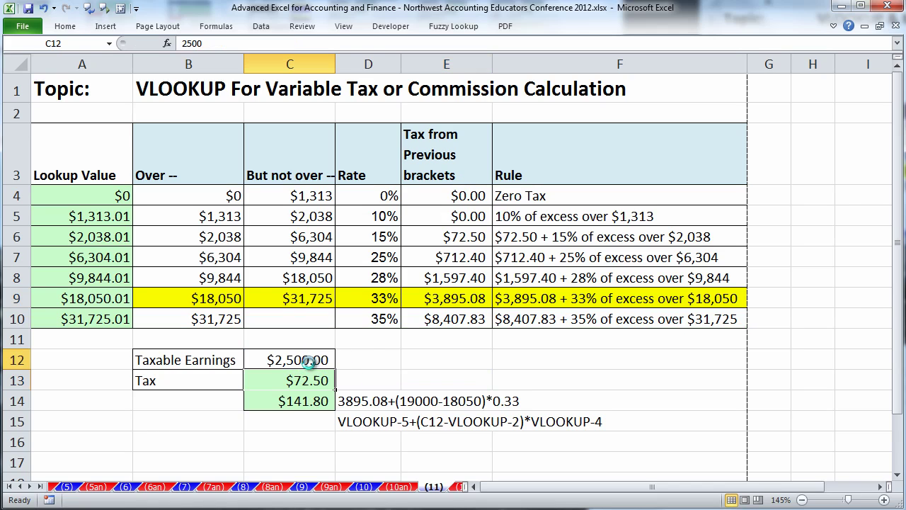
Step: Extend the C13 formula with +(C12-VLOOKUP(C12,A4:F10,2)), reusing the copied VLOOKUP, to get the earnings above the bracket's lower limit
left_click(298, 378)
double_click(298, 380)
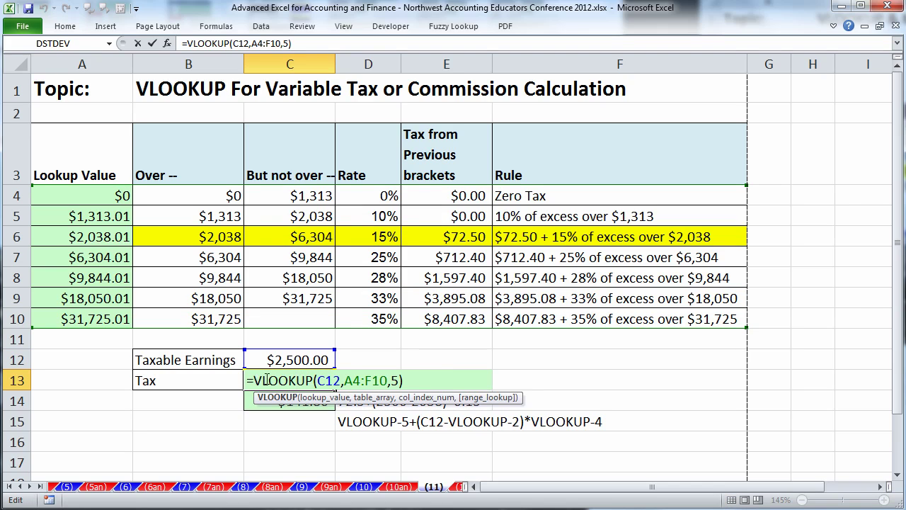
left_click_drag(268, 380, 437, 377)
key("ctrl+c")
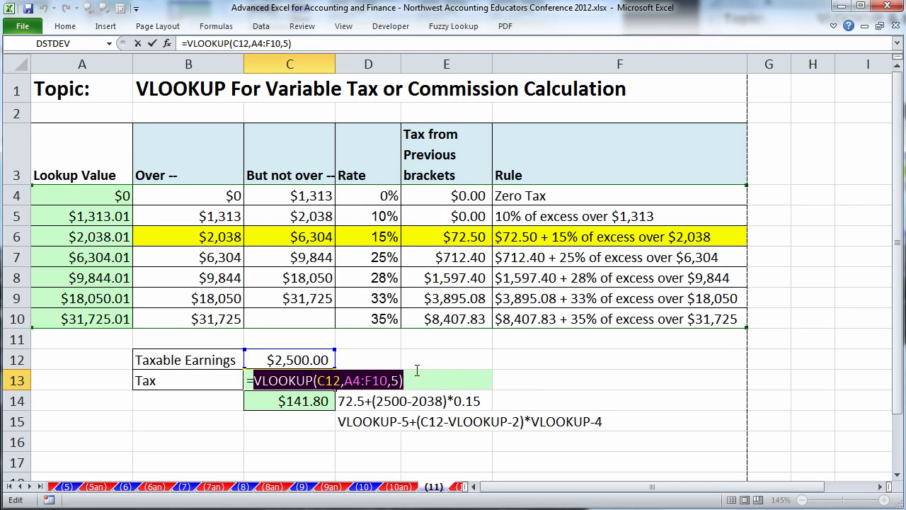
left_click(414, 381)
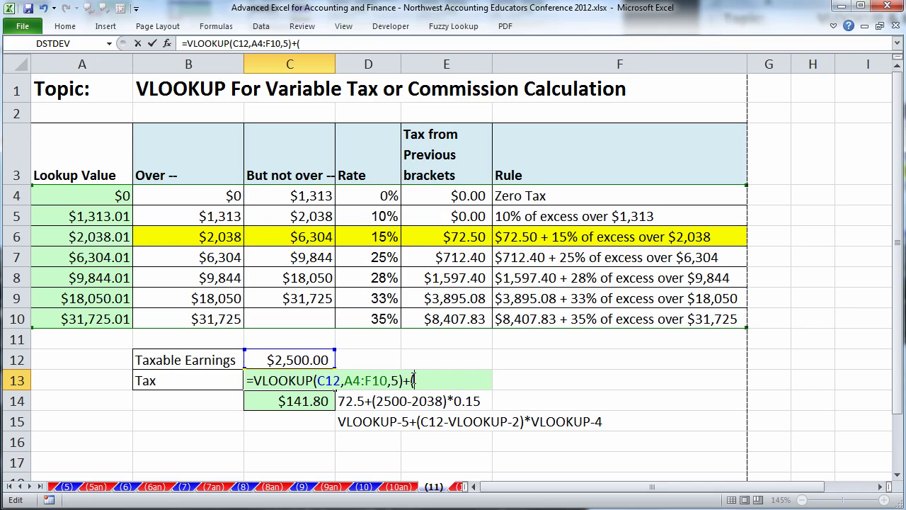
type("+(")
left_click(309, 359)
type("-")
key("ctrl+v")
double_click(583, 380)
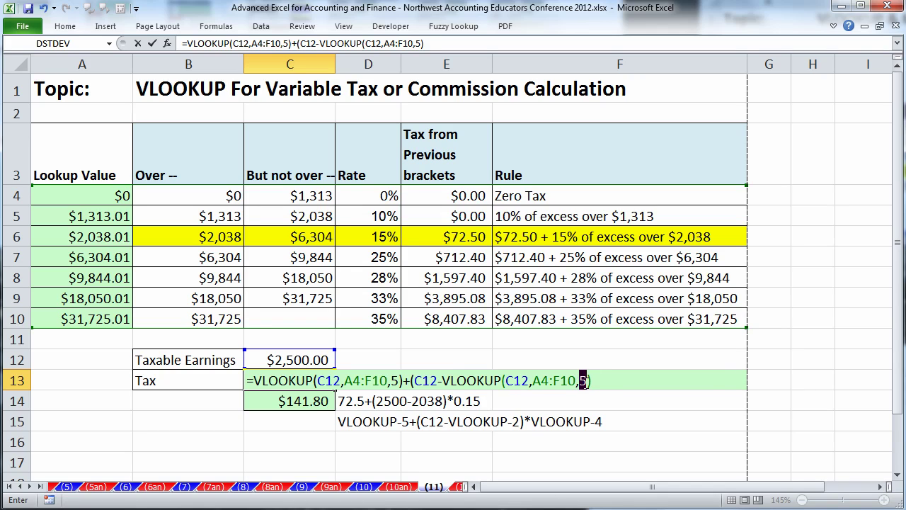
type("2")
key("End")
left_click_drag(411, 381, 817, 391)
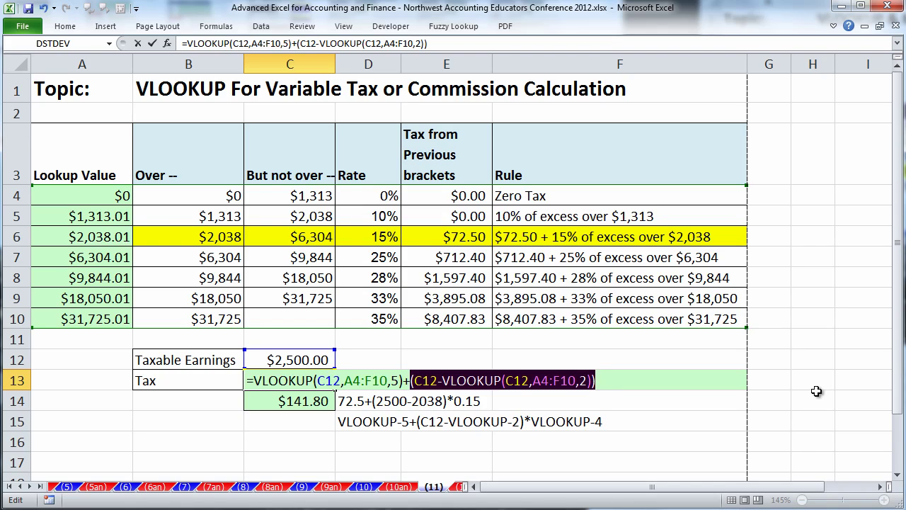
Step: Complete the C13 formula by multiplying the excess by the tax rate with *VLOOKUP(C12,A4:F10,4)
left_click(621, 383)
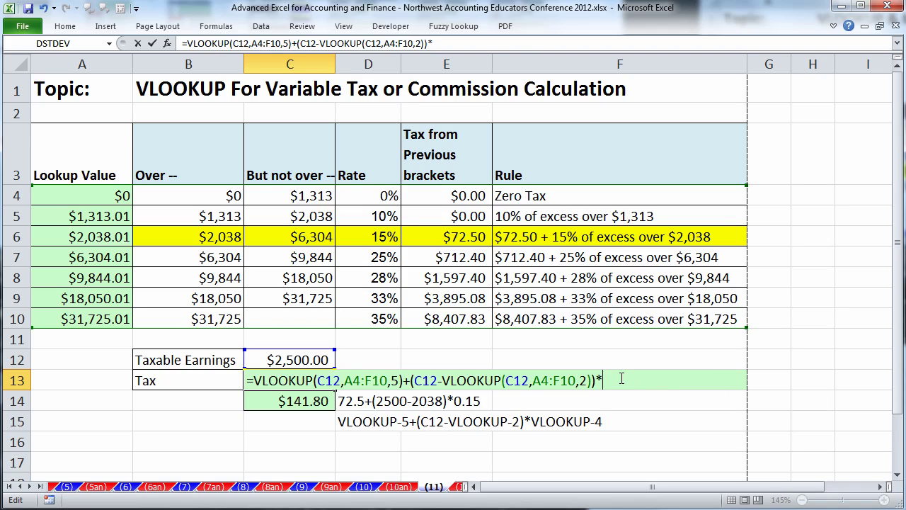
type("*VLOOKUP(C12,A4:F10,5)")
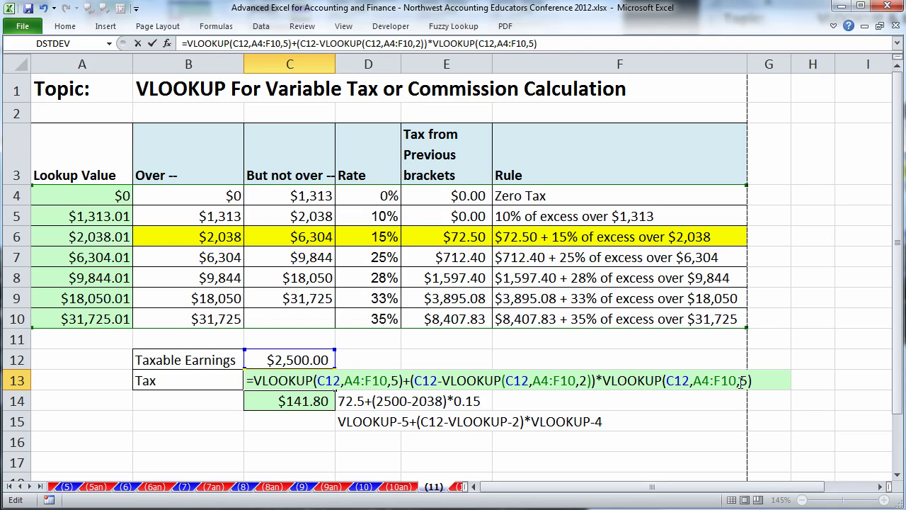
double_click(743, 381)
type("4")
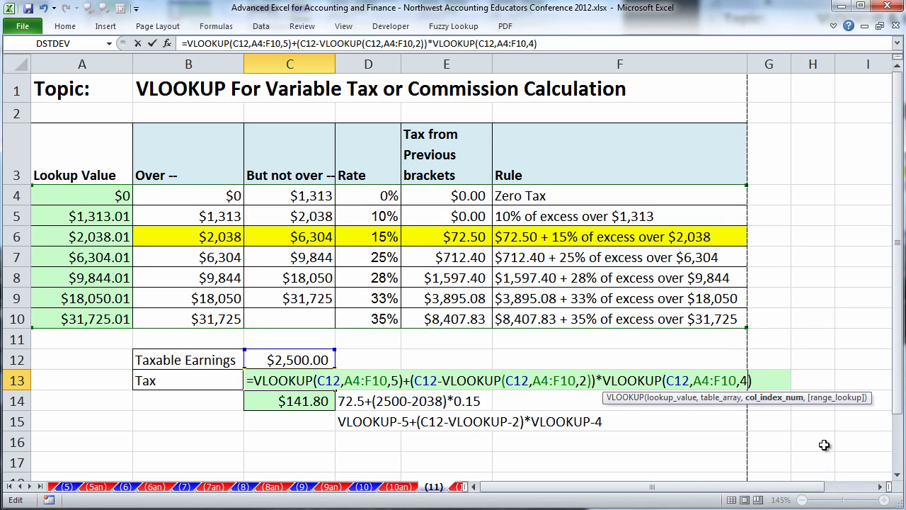
key("ctrl+Return")
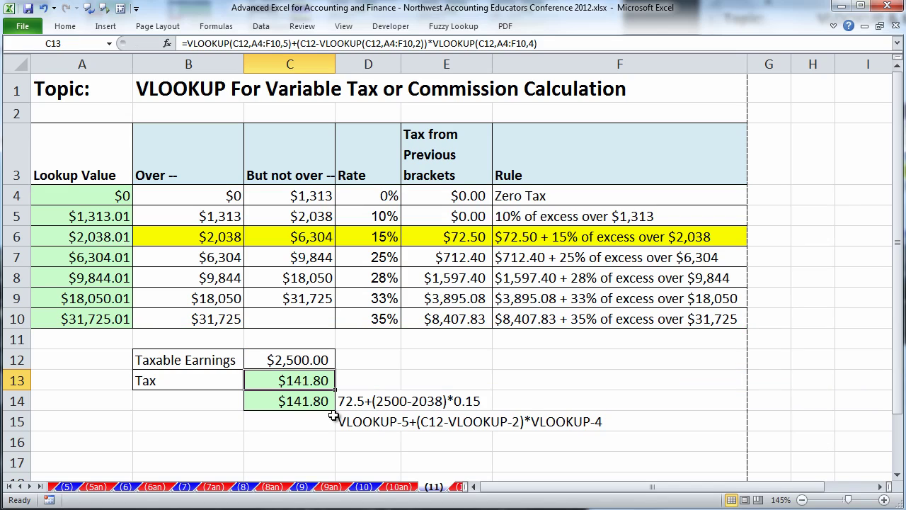
Step: Test the complete C13 tax formula against the manual formula in C14 using taxable earnings of 19000, and undo the earnings change
double_click(301, 400)
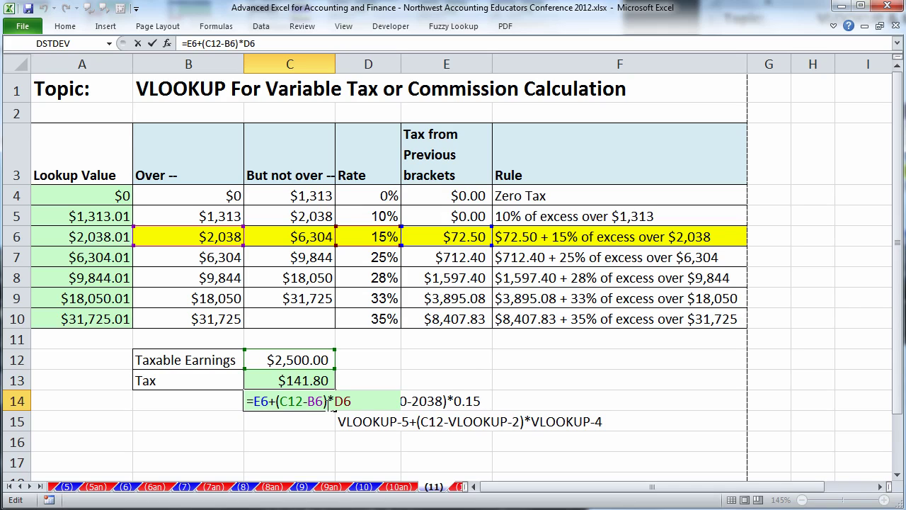
key("Escape")
left_click(314, 361)
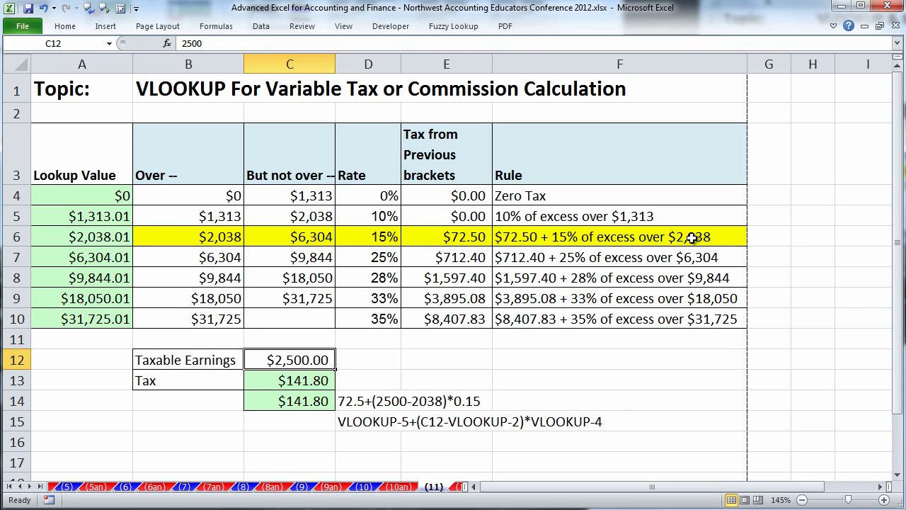
type("19000")
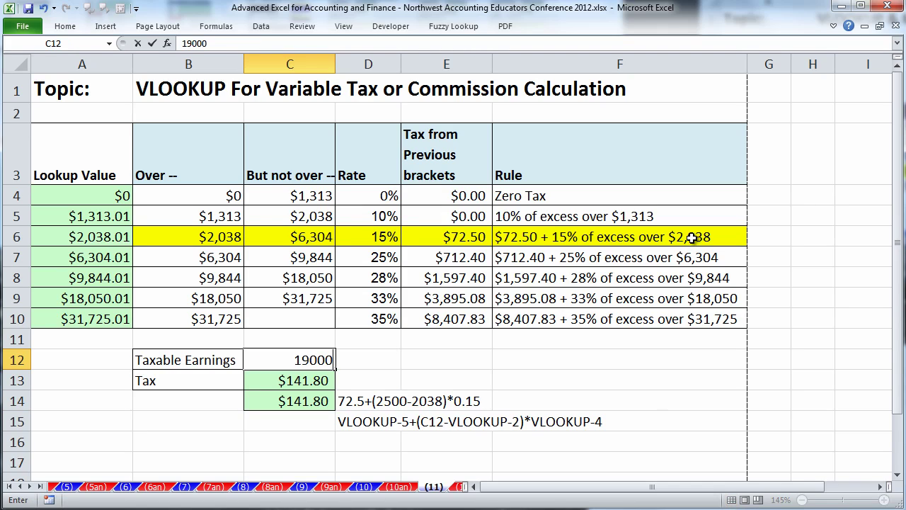
key("ctrl+Return")
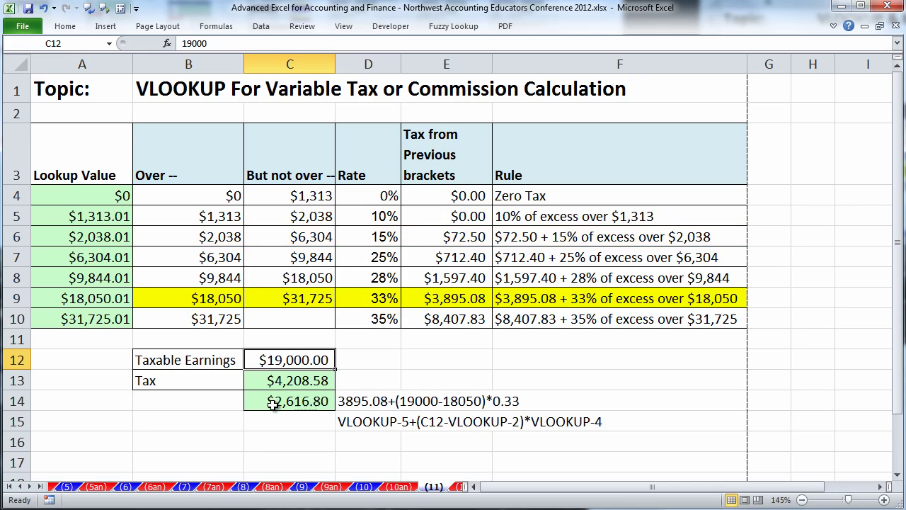
double_click(300, 380)
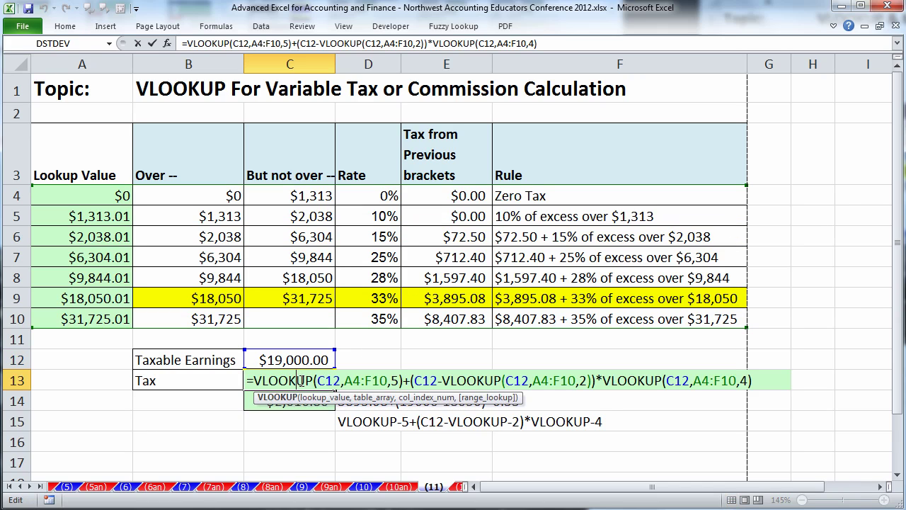
key("Escape")
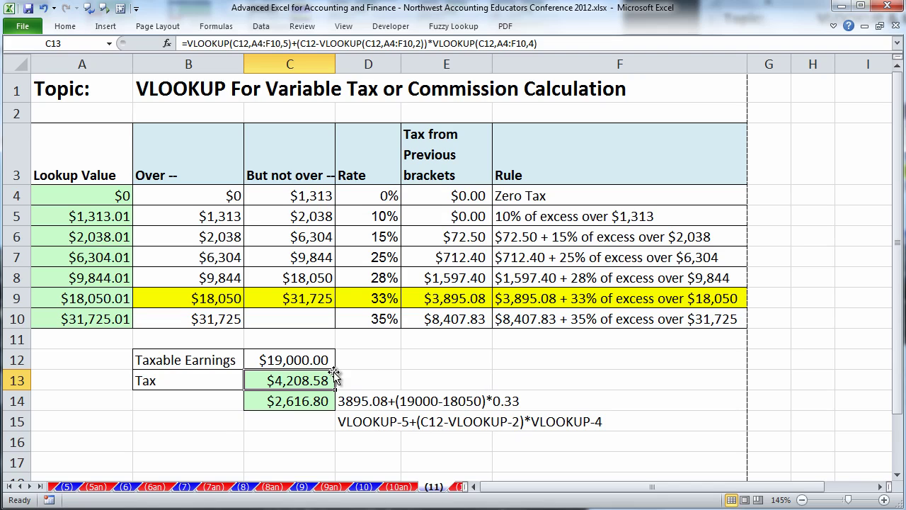
key("ctrl+z")
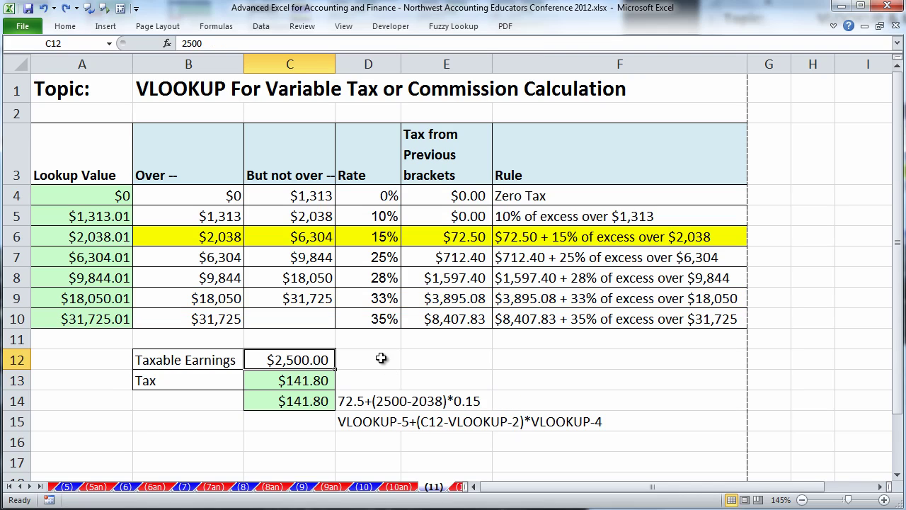
Step: Open worksheet (12), which contains the grade table for subtracting the two lowest scores
left_click(381, 358)
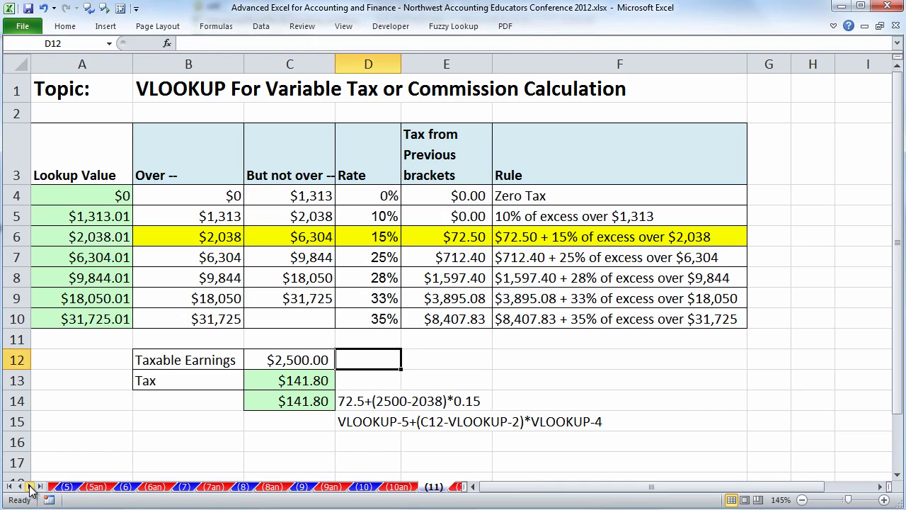
left_click(30, 486)
left_click(30, 486)
left_click(30, 487)
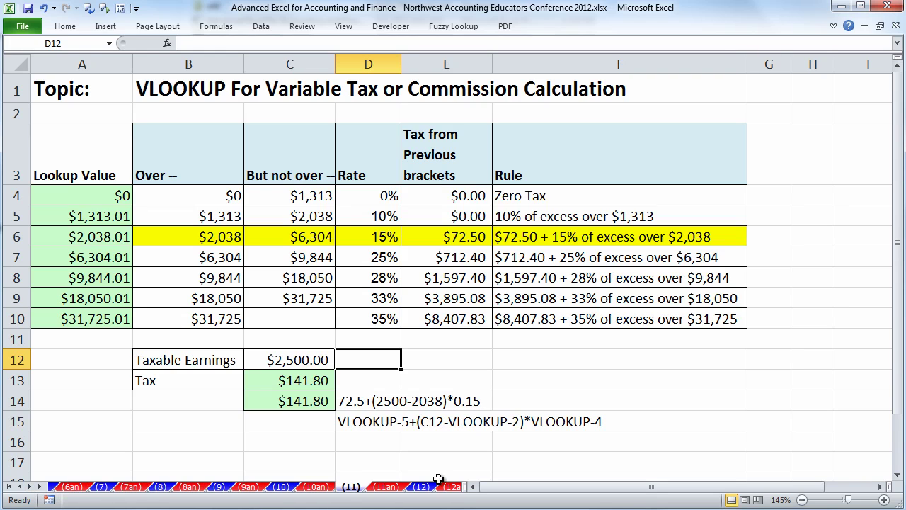
left_click(422, 487)
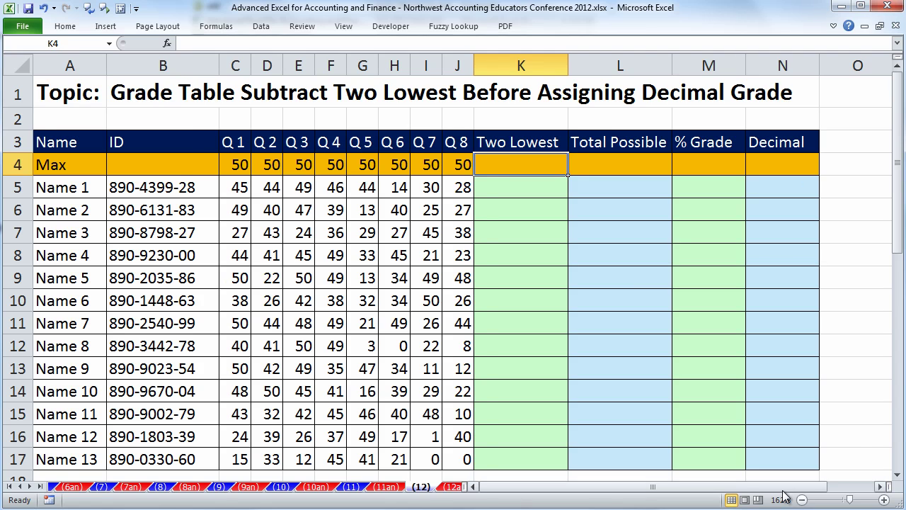
left_click_drag(787, 495, 869, 491)
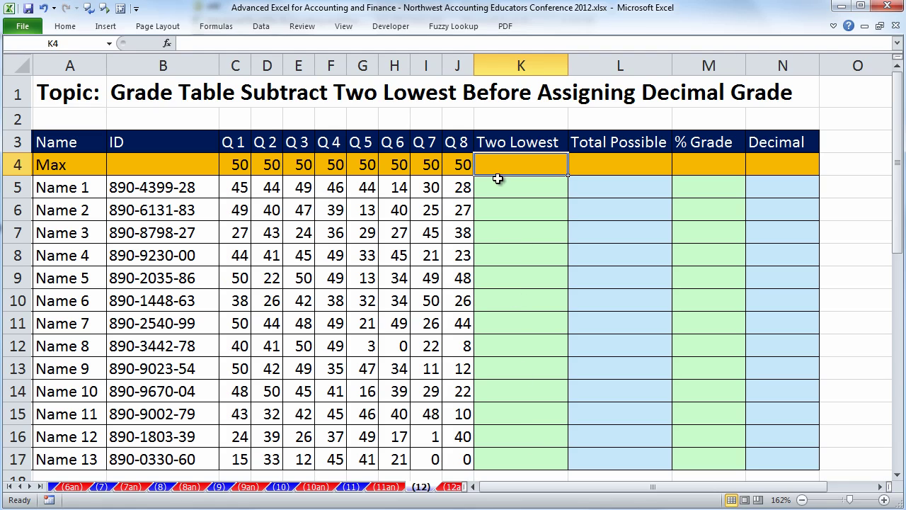
left_click_drag(240, 165, 441, 169)
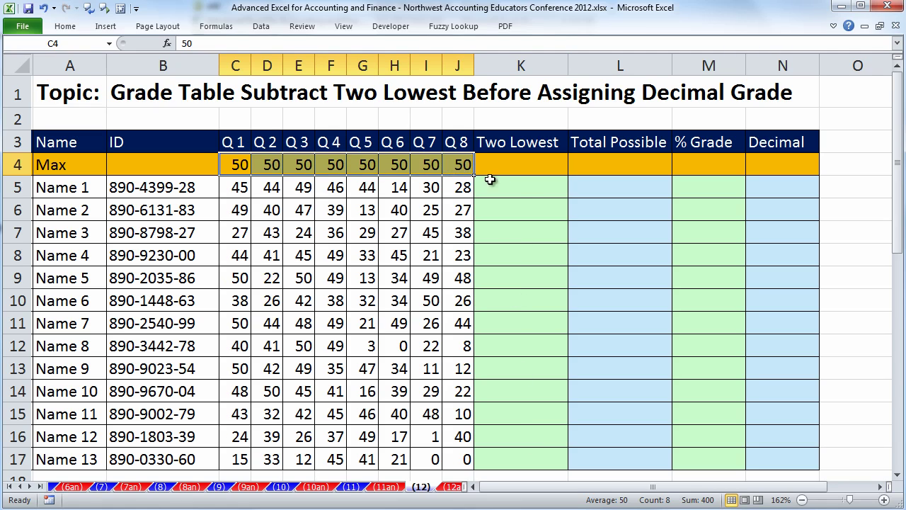
left_click(540, 160)
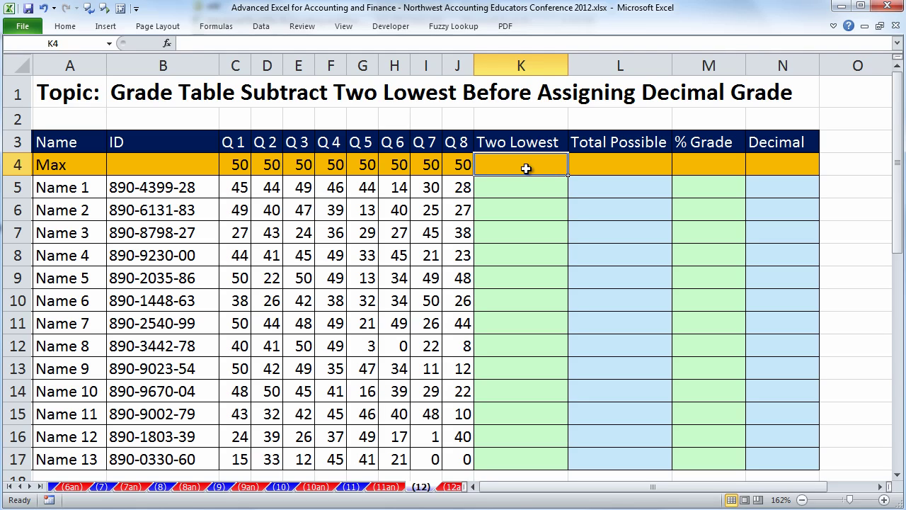
left_click(524, 192)
left_click(515, 209)
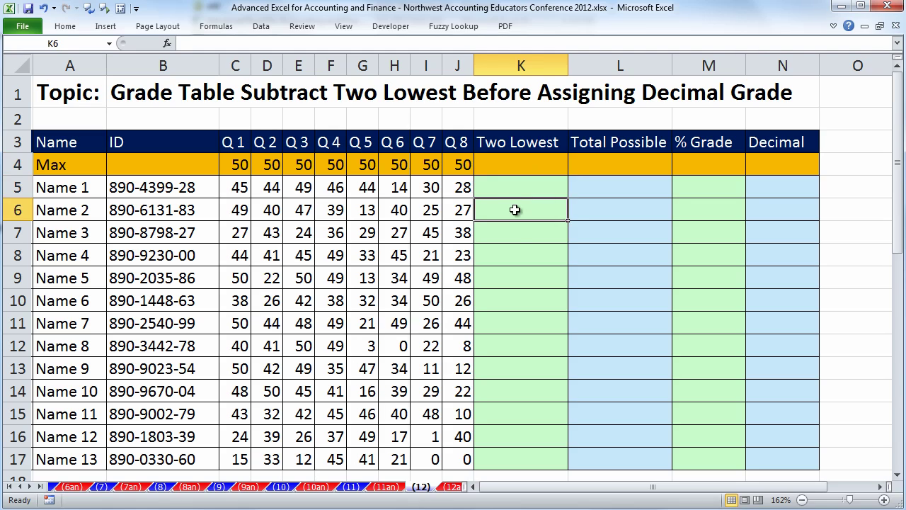
left_click(521, 234)
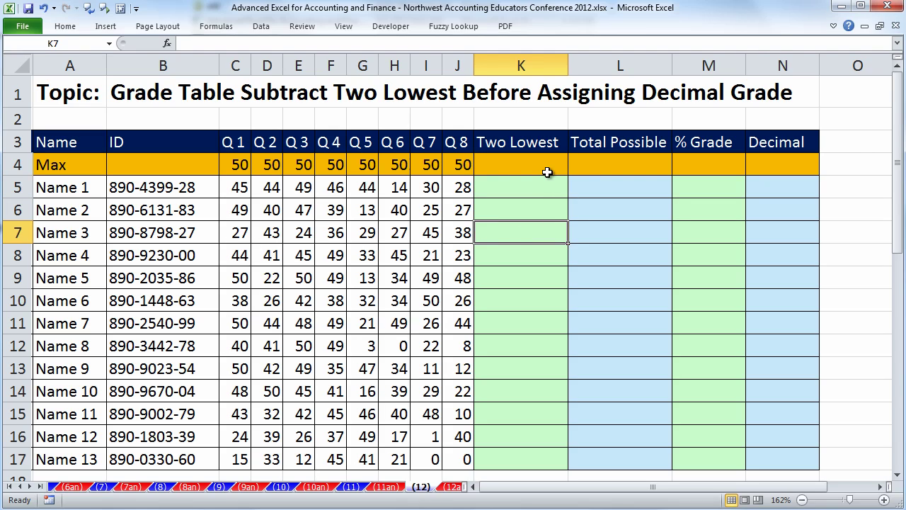
Step: Start a SMALL formula in K4 with the maximum scores C4:J4 as its array
left_click(521, 174)
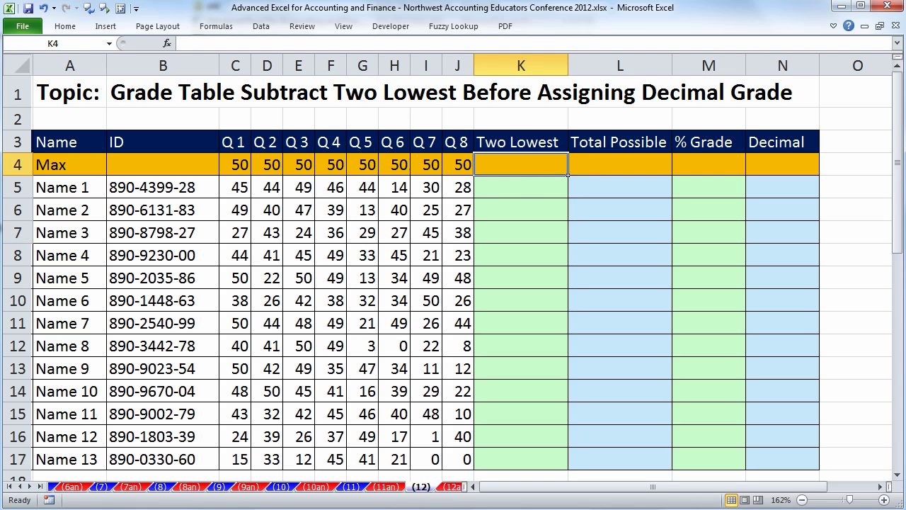
type("=sm")
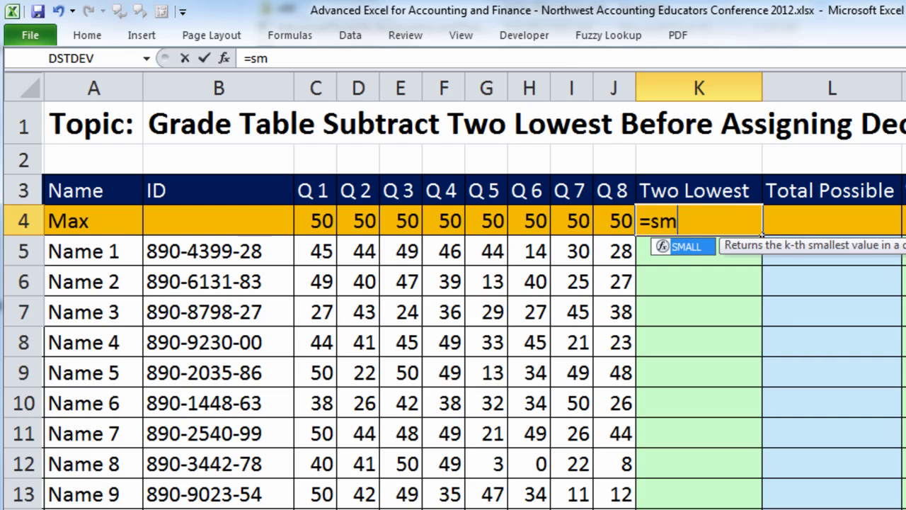
key("Tab")
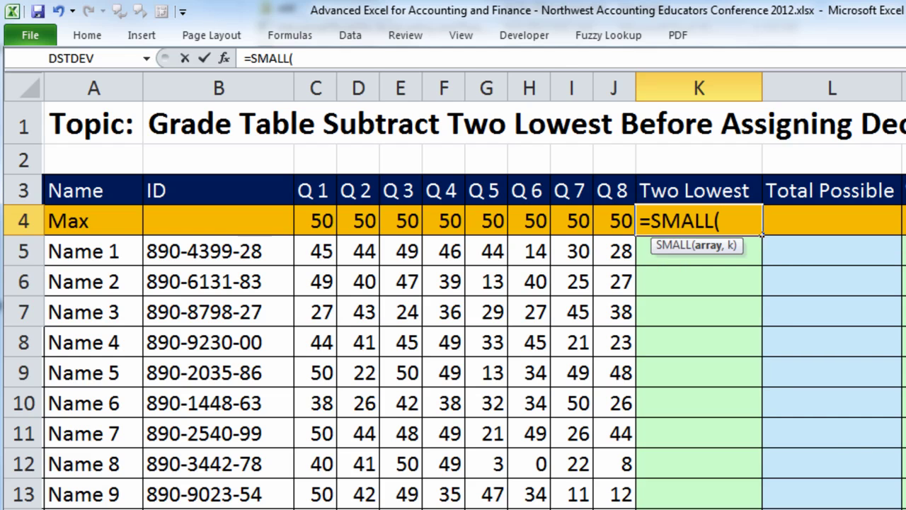
left_click_drag(329, 222, 625, 206)
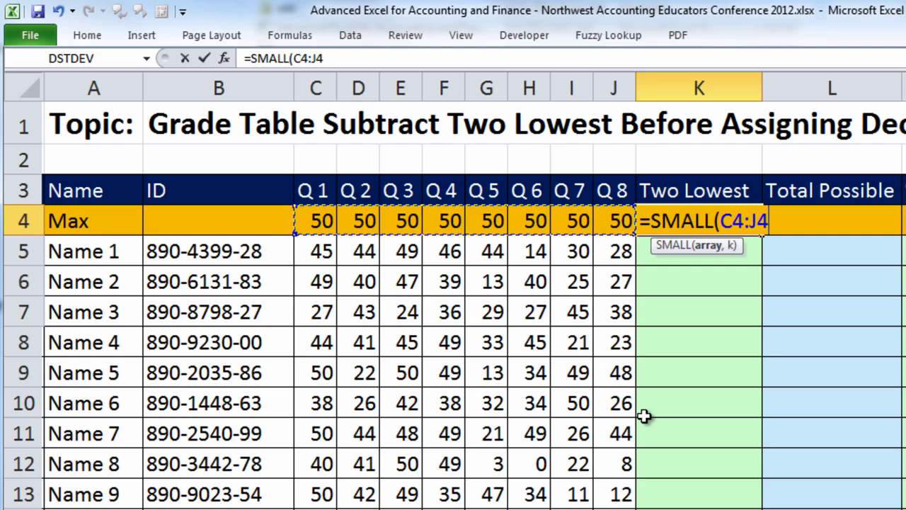
type(",")
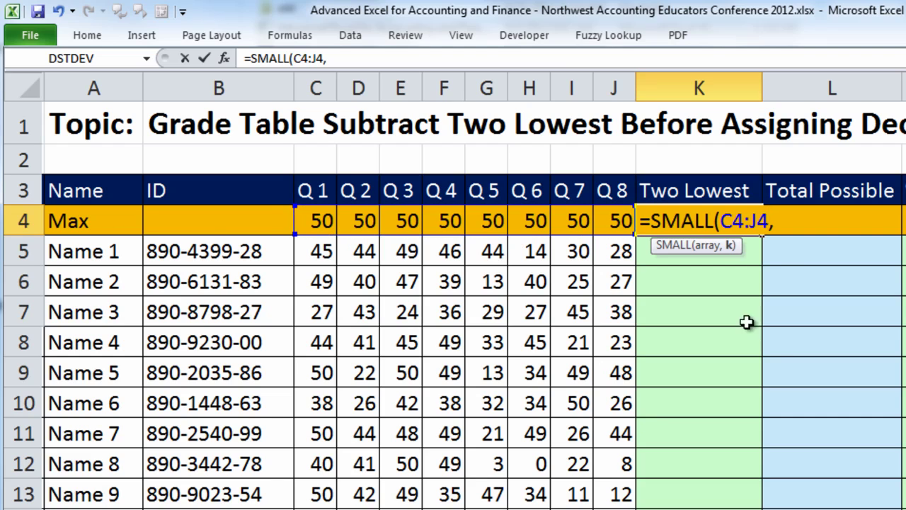
Step: Try 1, 2 and 3 in turn as the k argument of the SMALL function, removing each one
type("1")
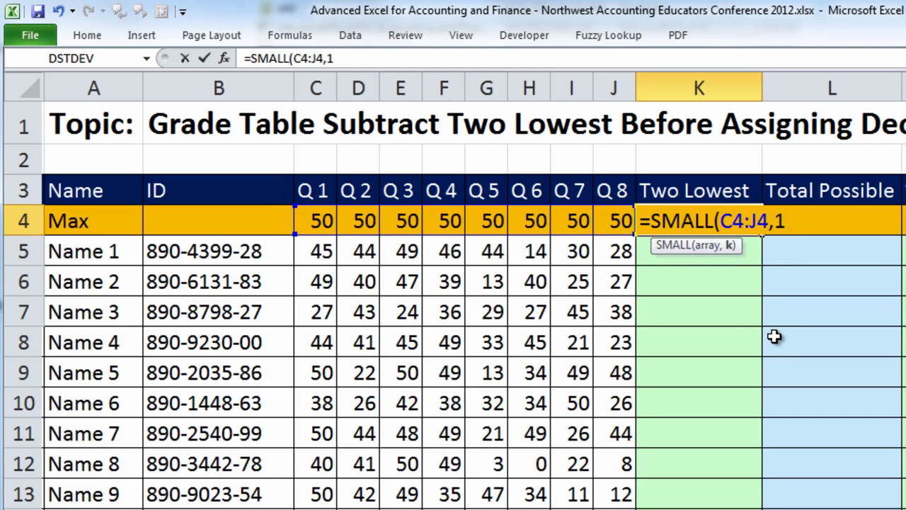
key("BackSpace")
type("2")
key("BackSpace")
type("3")
key("BackSpace")
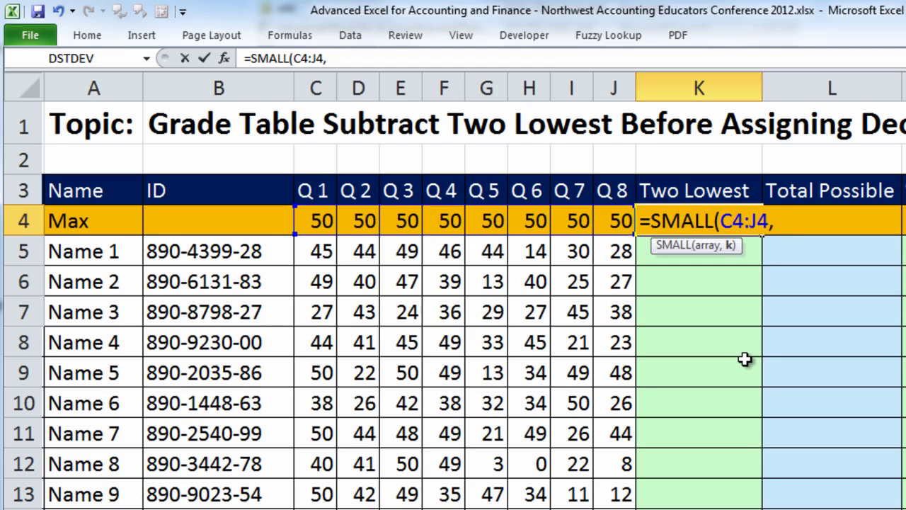
Step: Complete the K4 formula as =SMALL(C4:J4,{1,2}), using the array constant for k, and enter it
type("{1,2}")
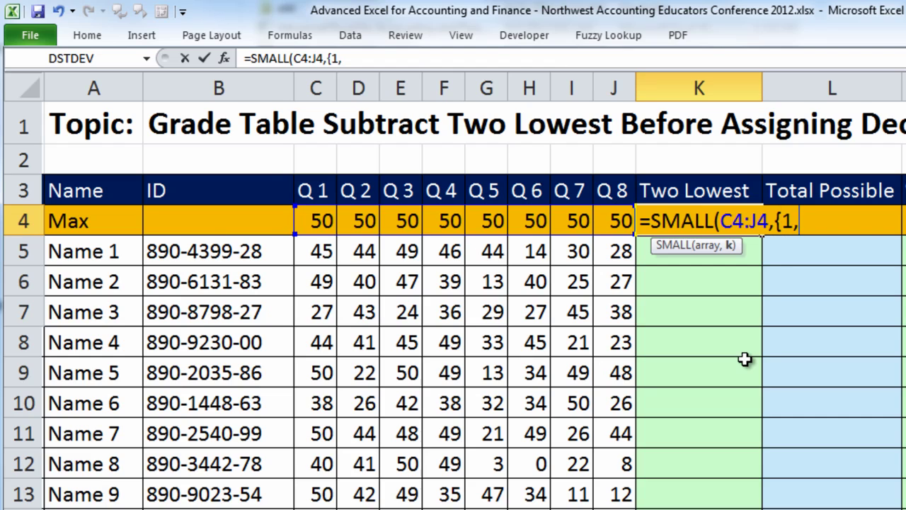
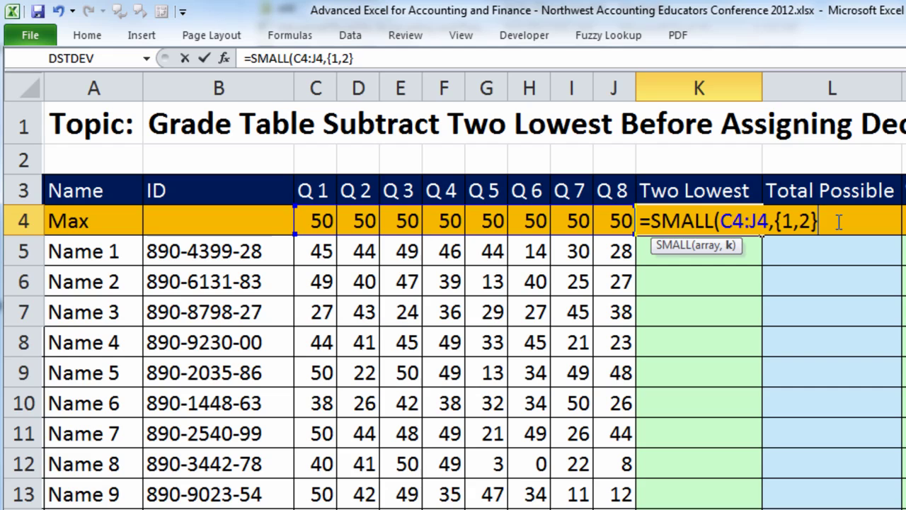
type(")")
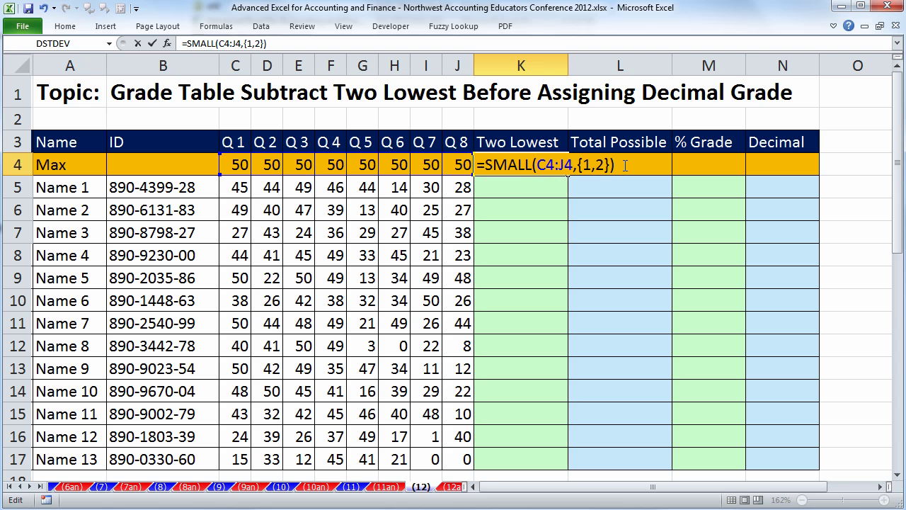
key("Return")
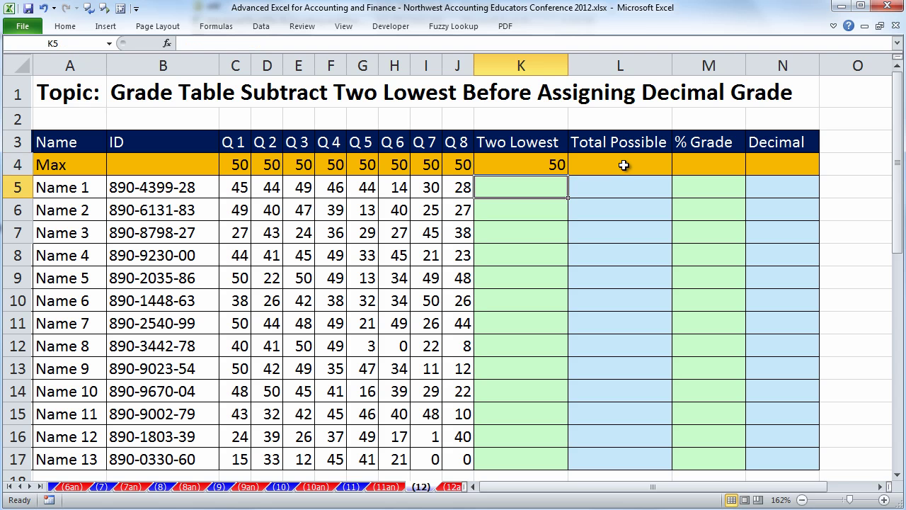
Step: Evaluate the SMALL function inside the K4 formula to inspect the array it returns, and undo the evaluation
left_click(556, 163)
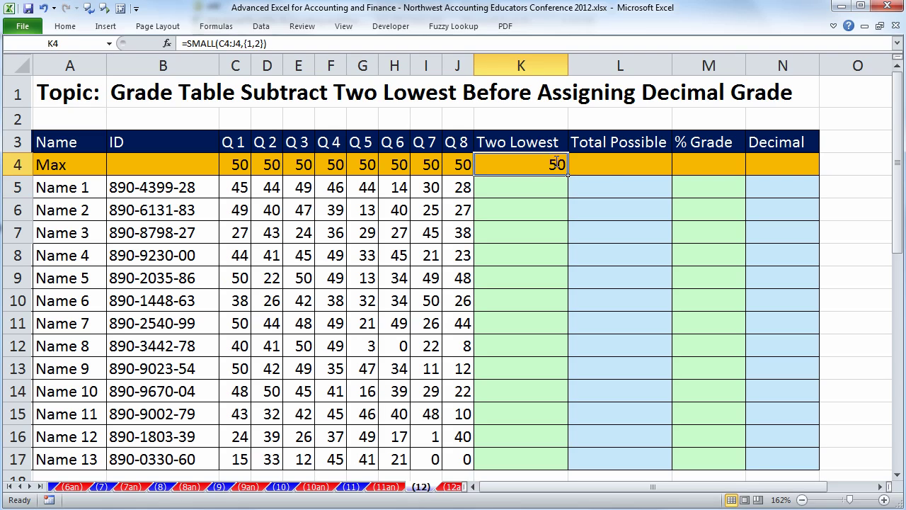
double_click(556, 163)
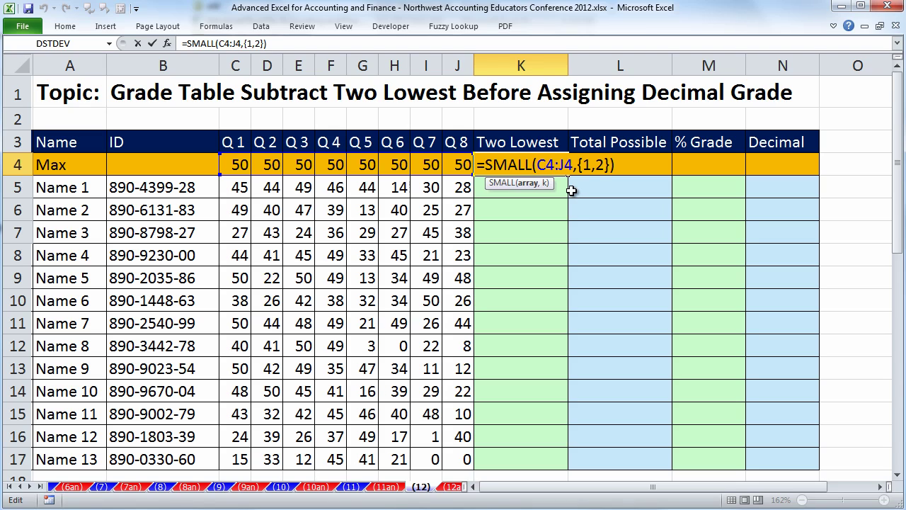
left_click_drag(617, 164, 485, 164)
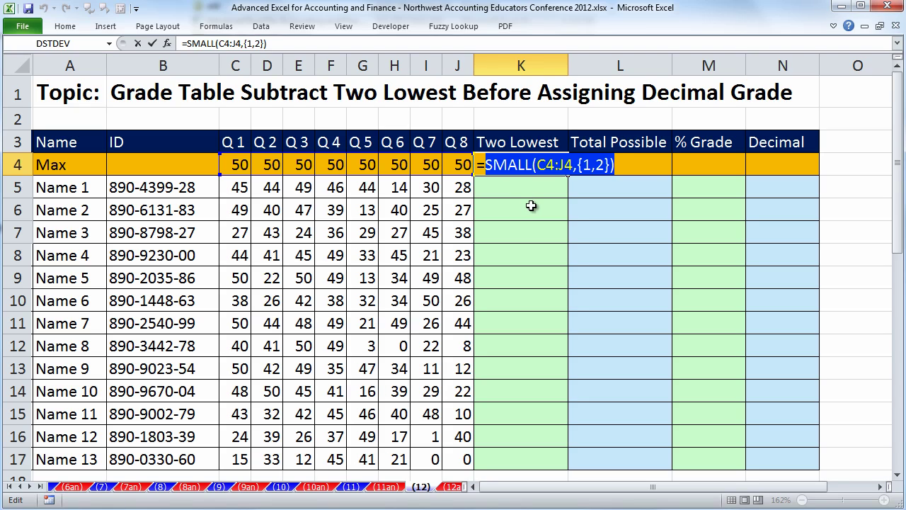
key("F9")
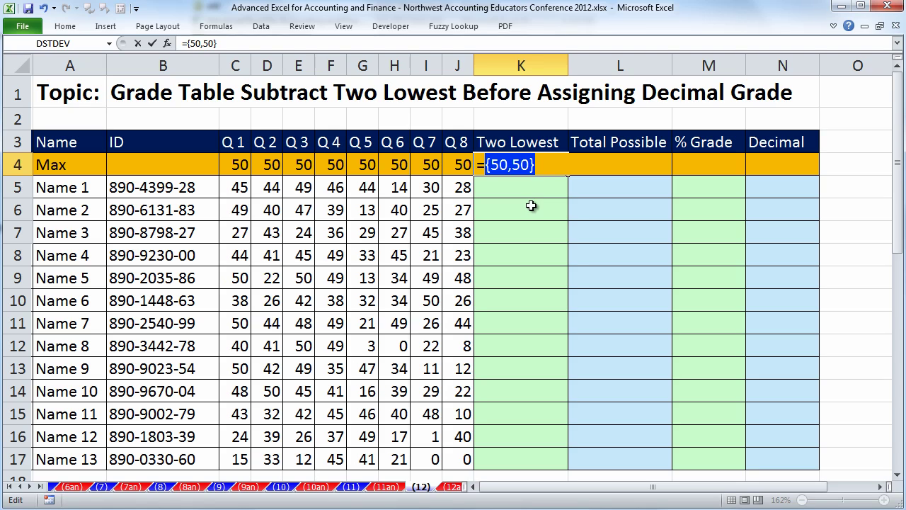
key("ctrl+z")
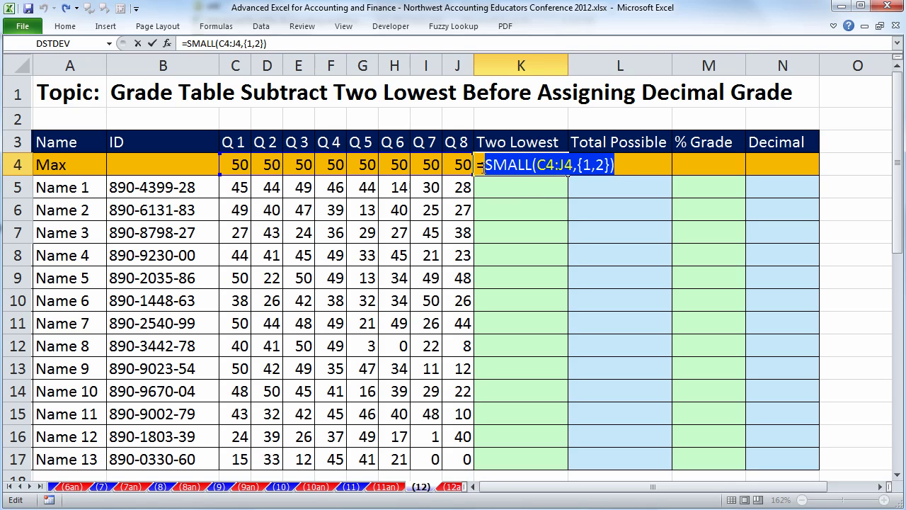
Step: Wrap the K4 formula in SUM so it reads =SUM(SMALL(C4:J4,{1,2})), keeping the cell selected after entering it
left_click(486, 164)
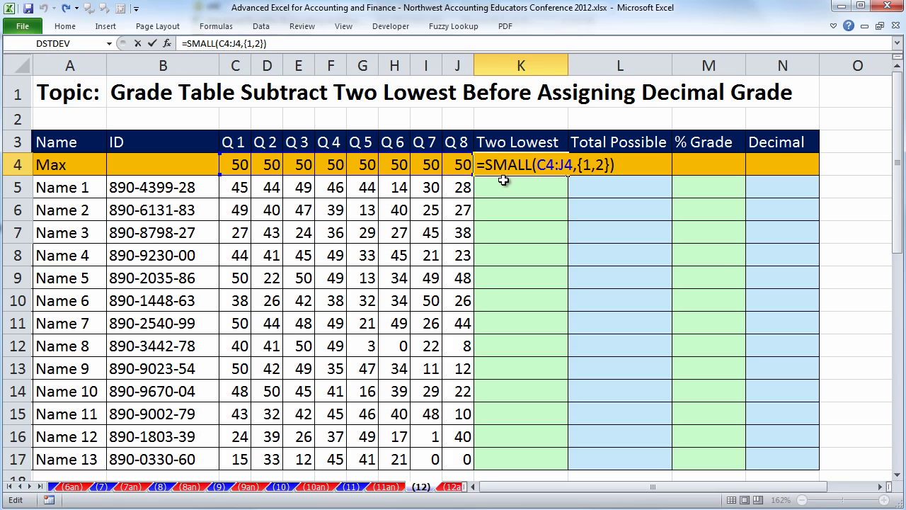
type("SUM(")
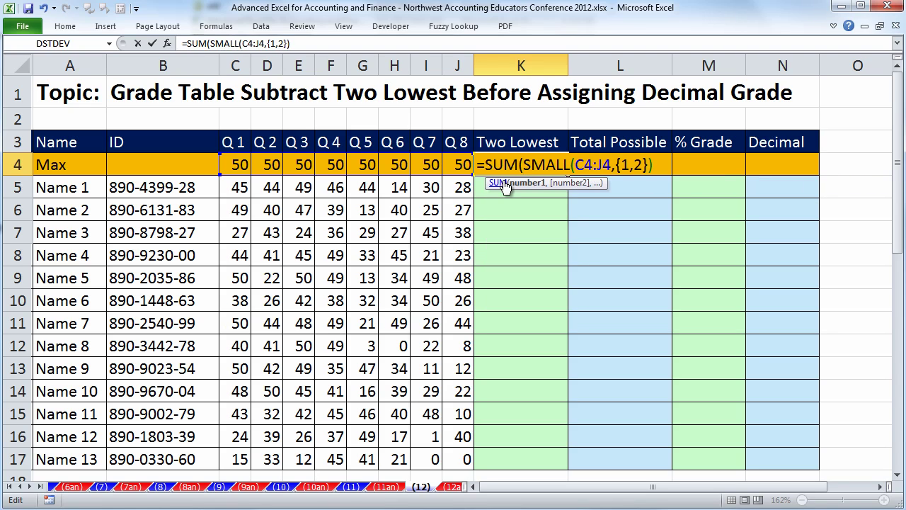
left_click(663, 164)
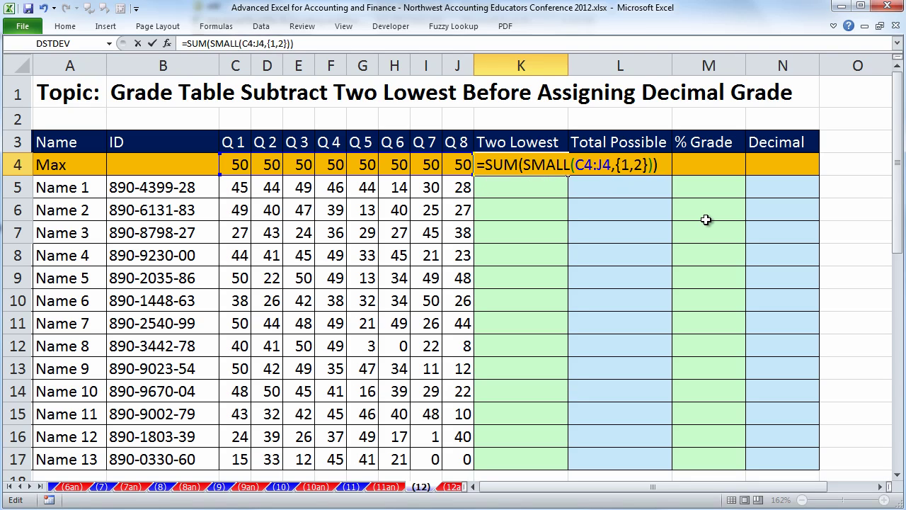
key("ctrl+Return")
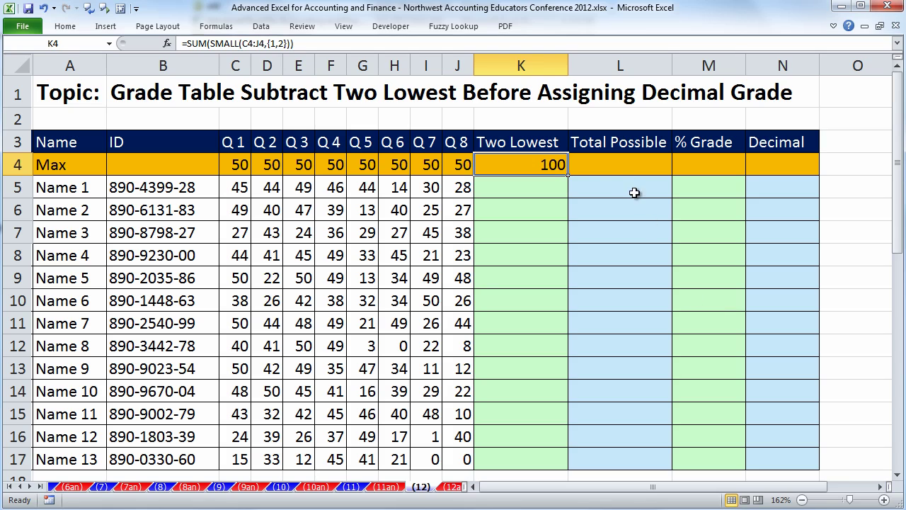
Step: Copy the K4 formula down the Two Lowest column through K17, filling without formatting
left_click_drag(570, 176, 569, 470)
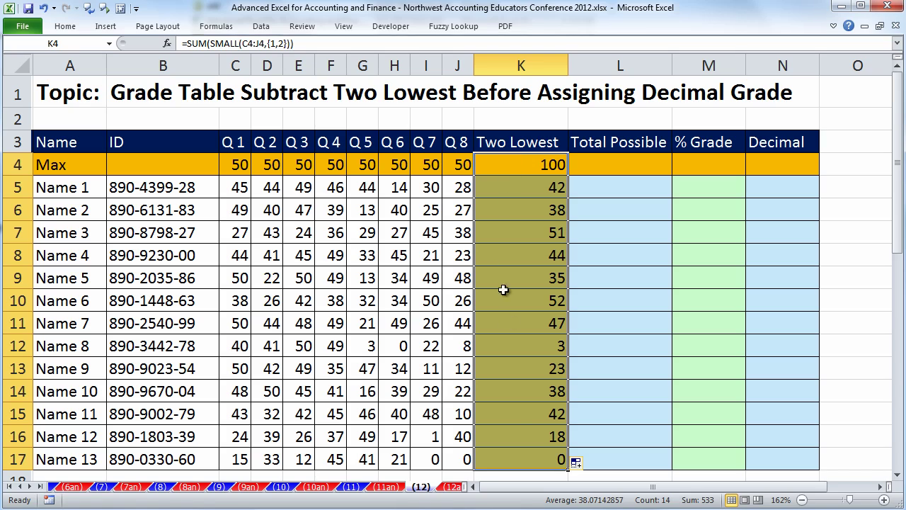
left_click(587, 462)
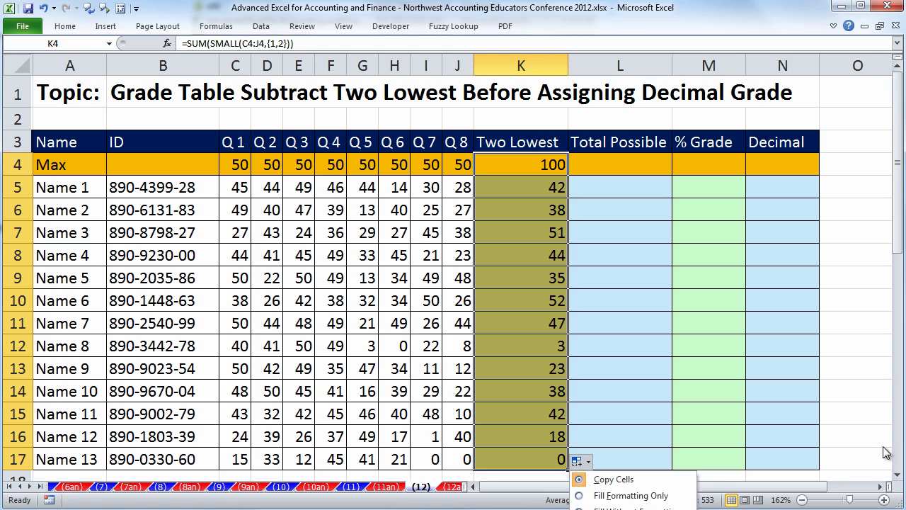
left_click(897, 479)
left_click(897, 479)
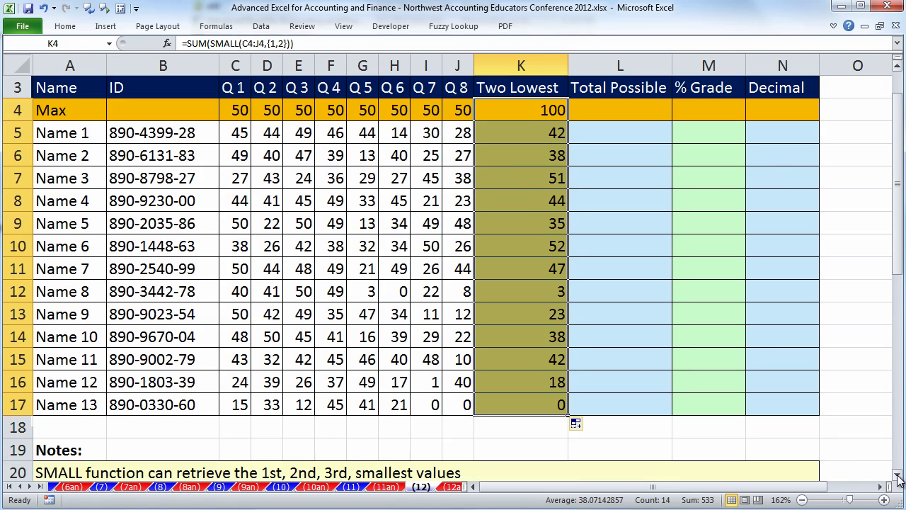
left_click(585, 423)
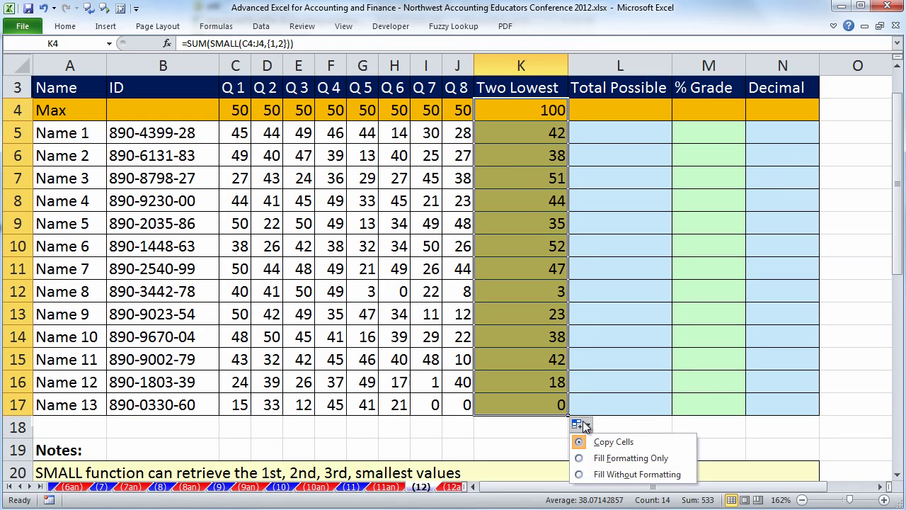
left_click(626, 474)
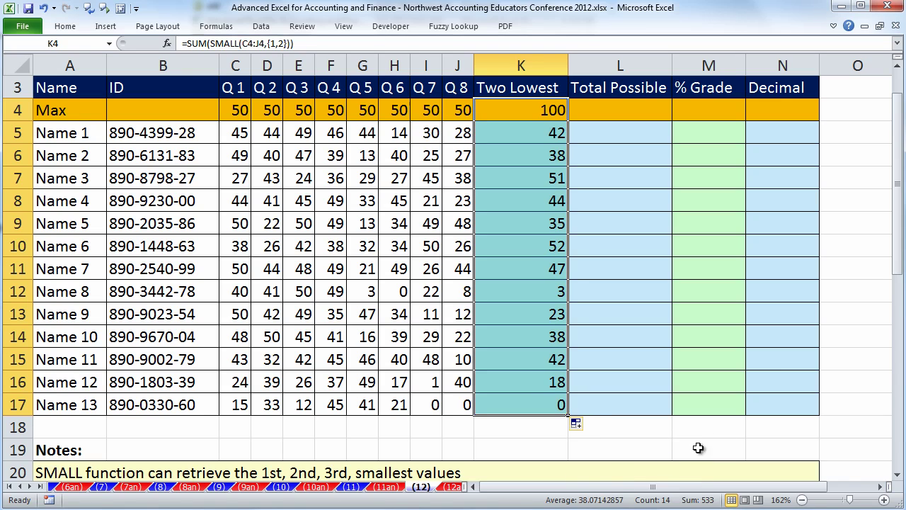
scroll(545, 195, "up", 1)
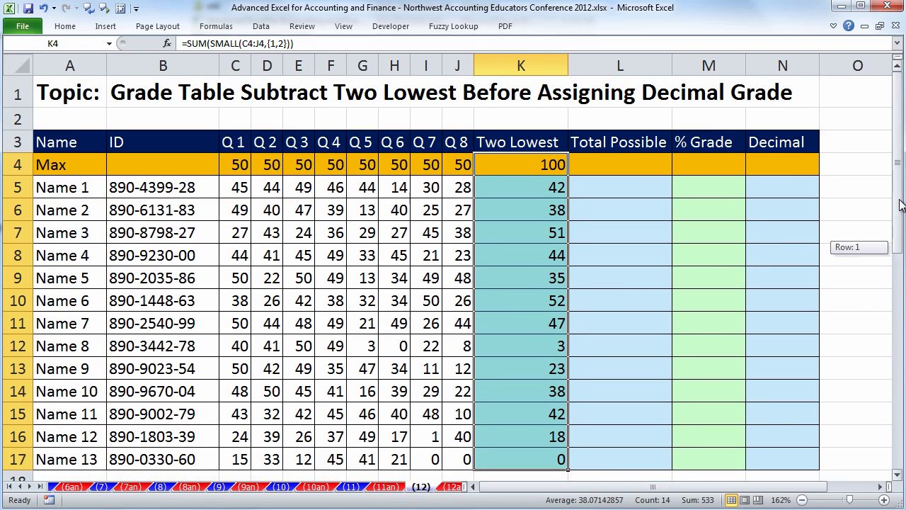
left_click(518, 190)
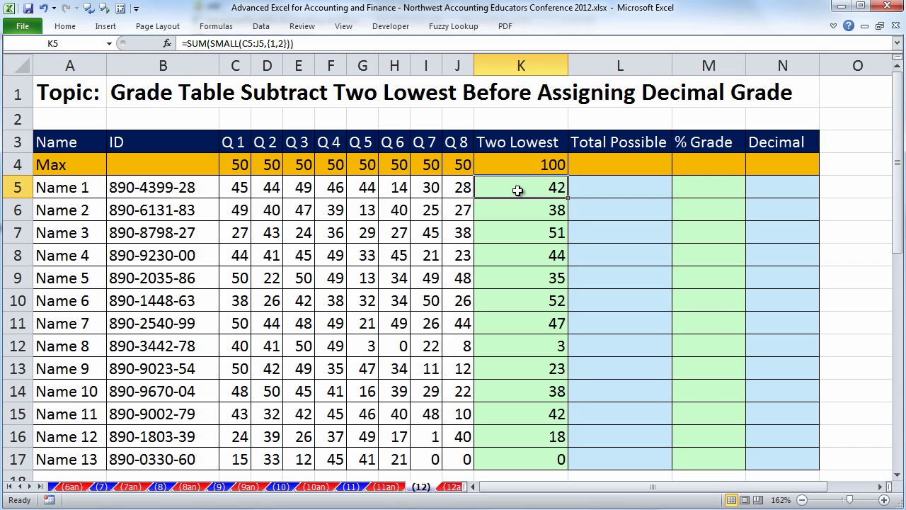
Step: Check the Two Lowest result for Name 1 by selecting the two smallest scores in H5 and J5 together
left_click(396, 187)
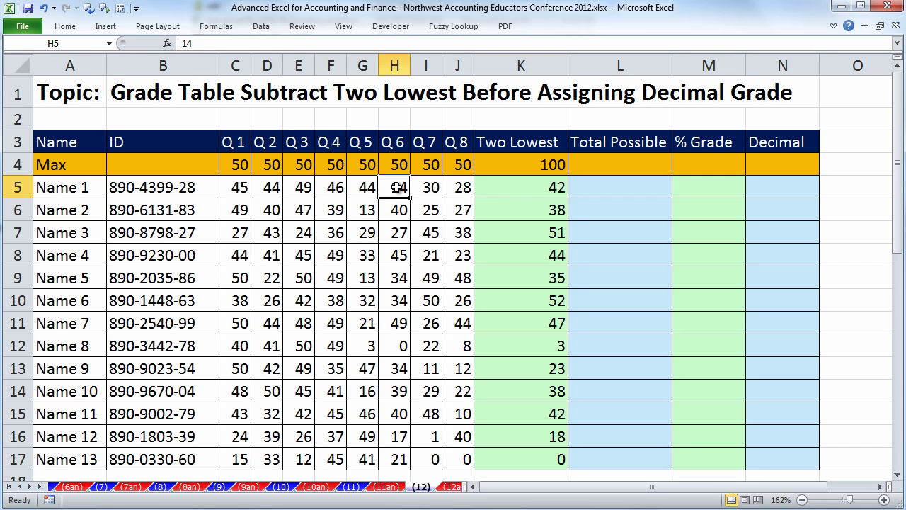
left_click(460, 190, "ctrl")
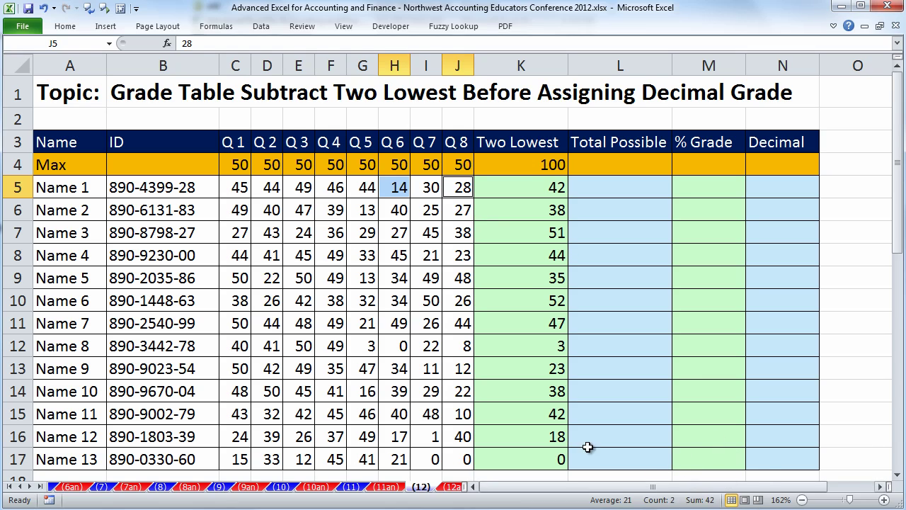
left_click(556, 188)
Step: Enter =SUM(C4:J4)-K4 in L4 to total the scores minus the two lowest, keeping the cell selected
left_click(605, 161)
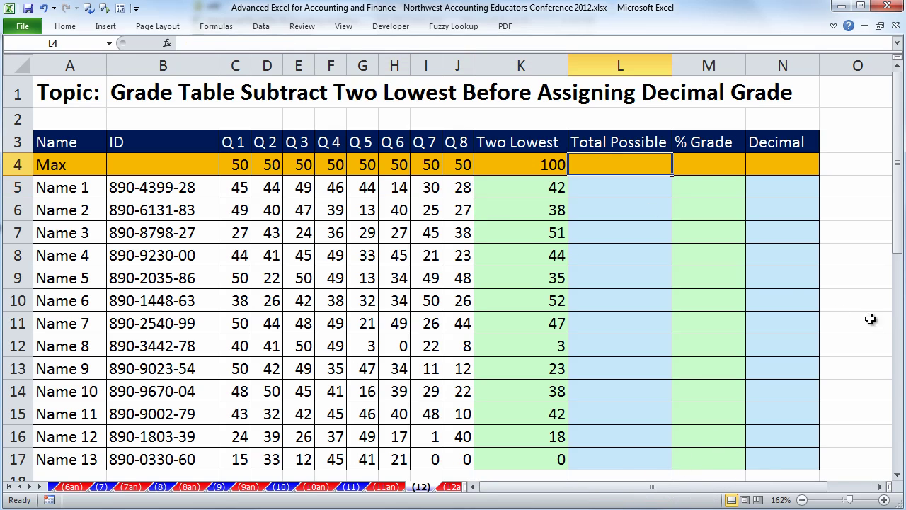
type("=su")
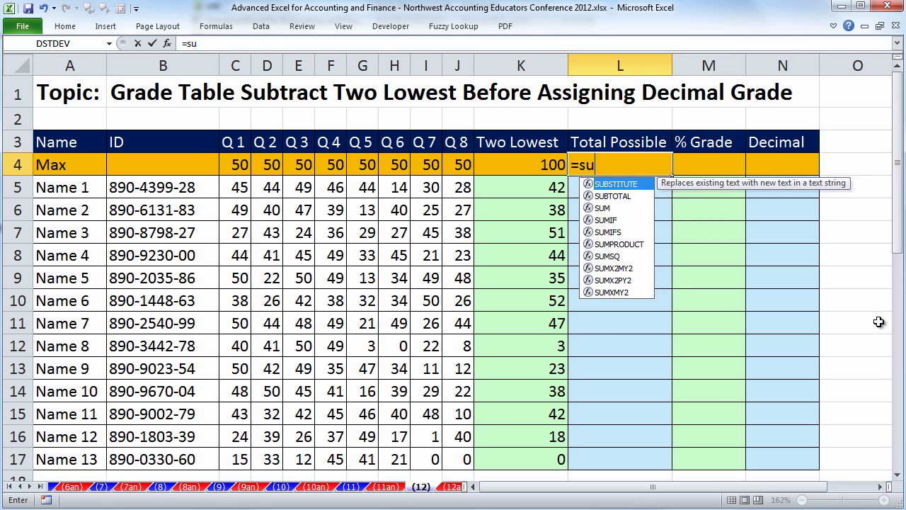
key("Tab")
left_click_drag(234, 165, 446, 164)
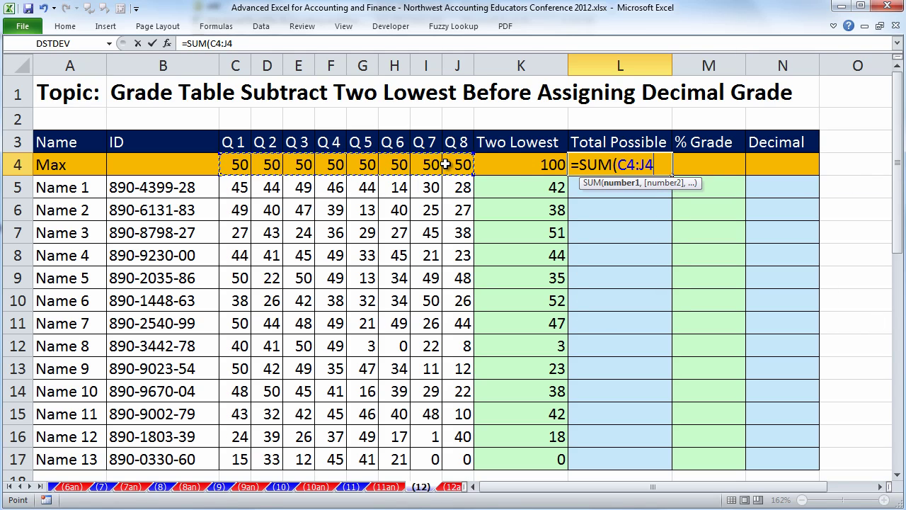
type(")-")
left_click(515, 164)
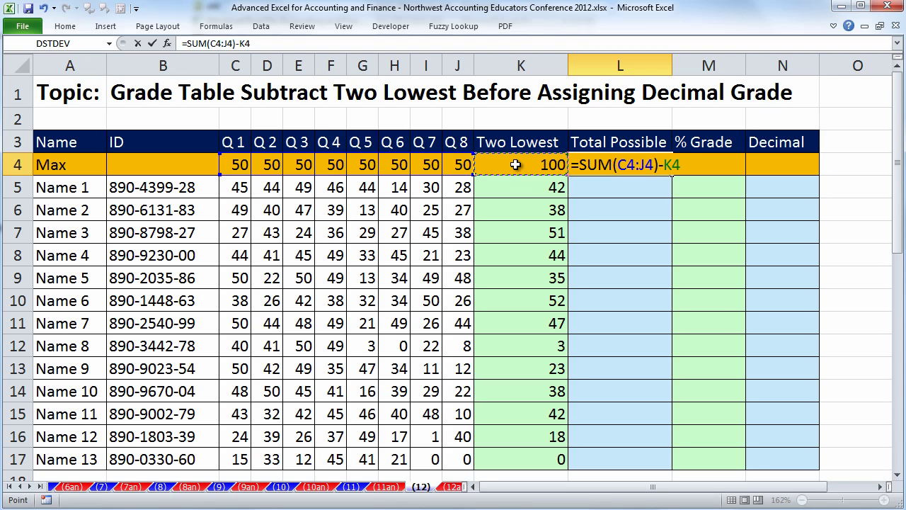
key("ctrl+Return")
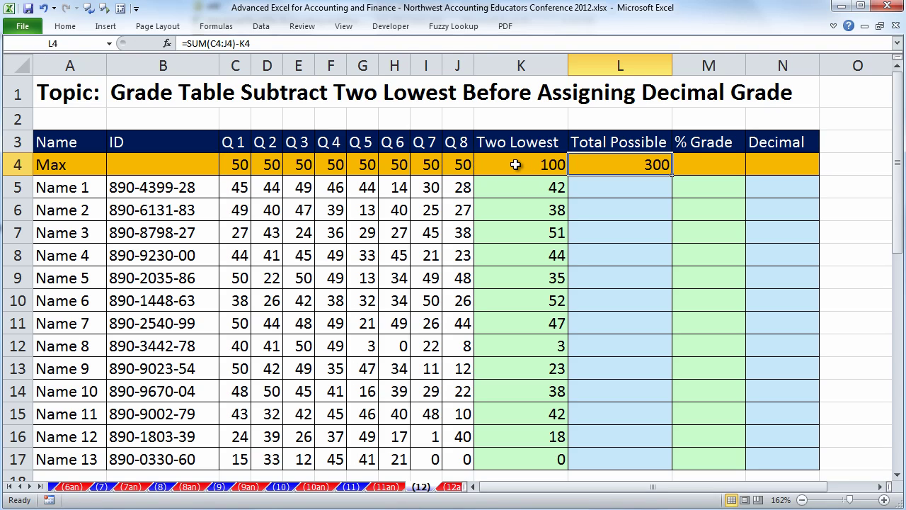
Step: Copy the L4 formula down the Total Possible column through L17, filling without formatting
double_click(672, 175)
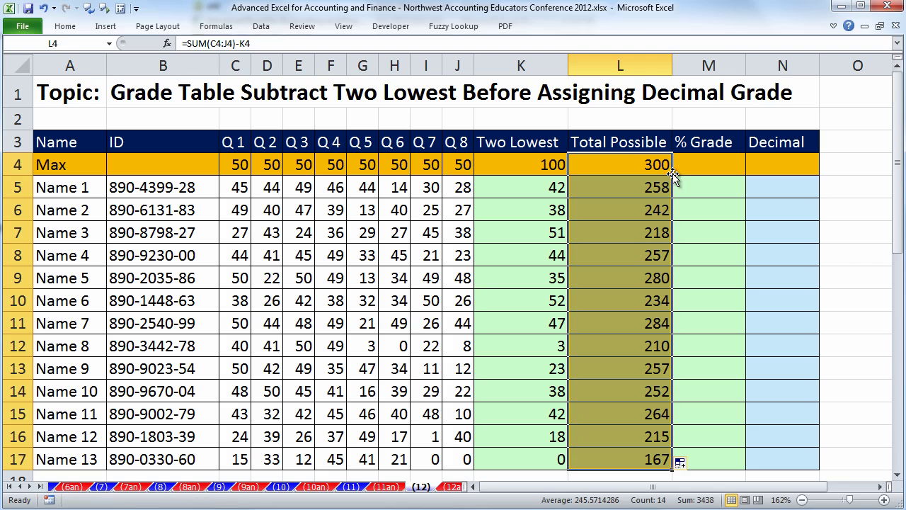
left_click(686, 464)
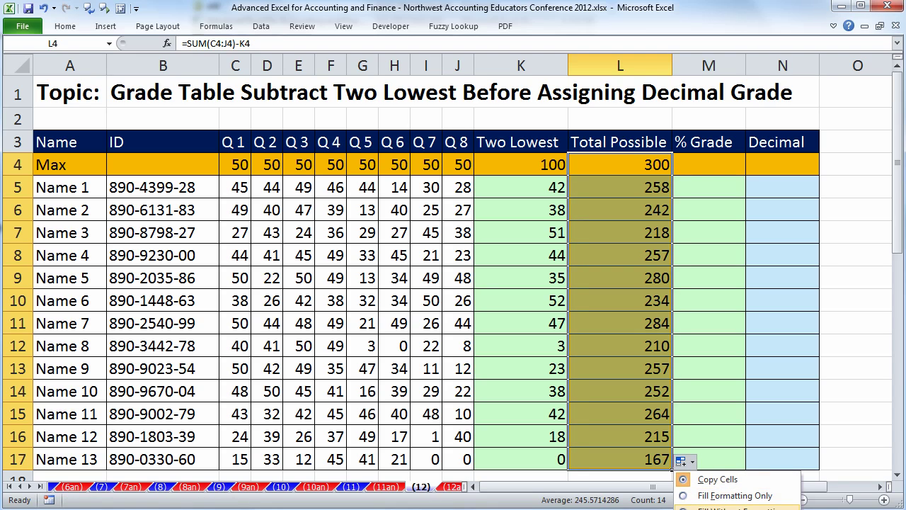
left_click(736, 509)
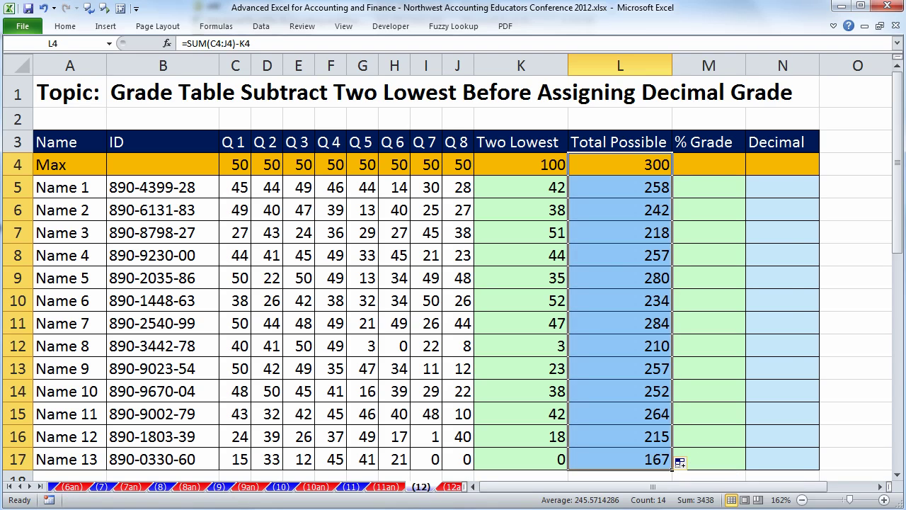
Step: Enter =L4/$L$4 in M4 to calculate the percentage grade with an absolute divisor, keeping the cell selected
left_click(713, 169)
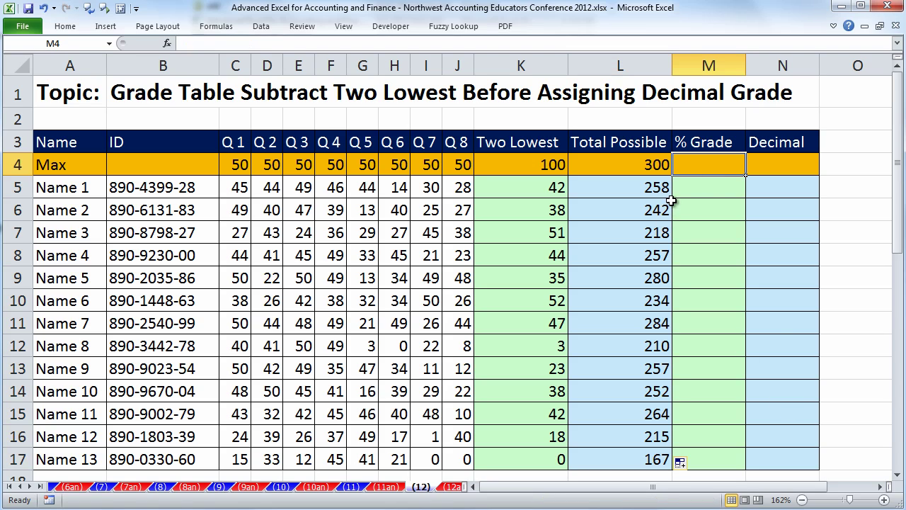
left_click(661, 237)
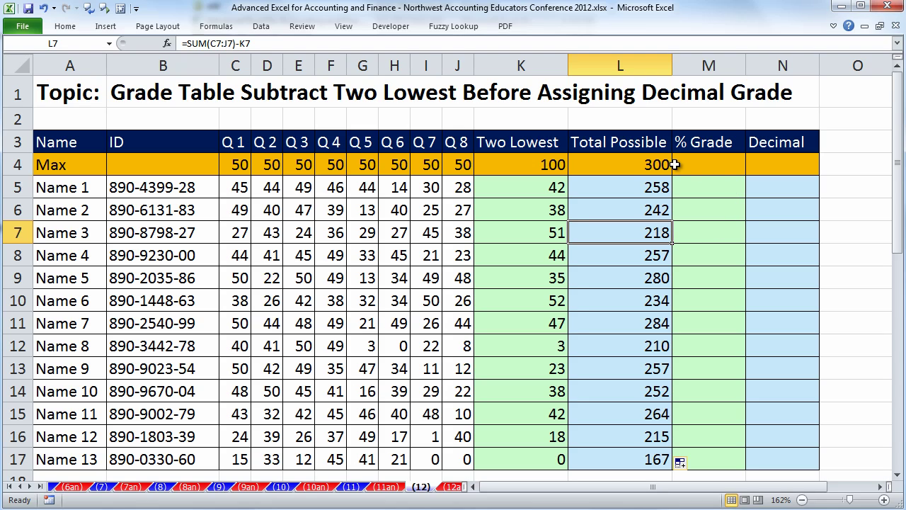
left_click(717, 165)
type("=L4/")
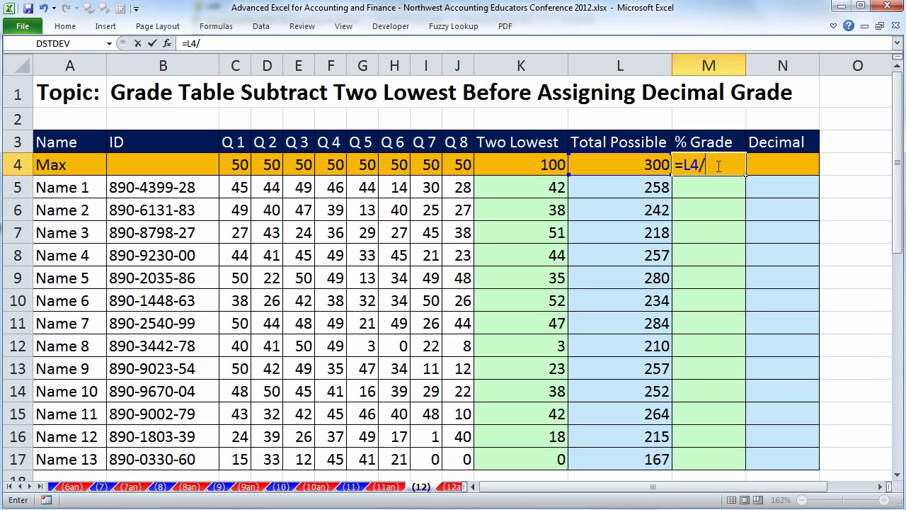
key("Left")
key("F4")
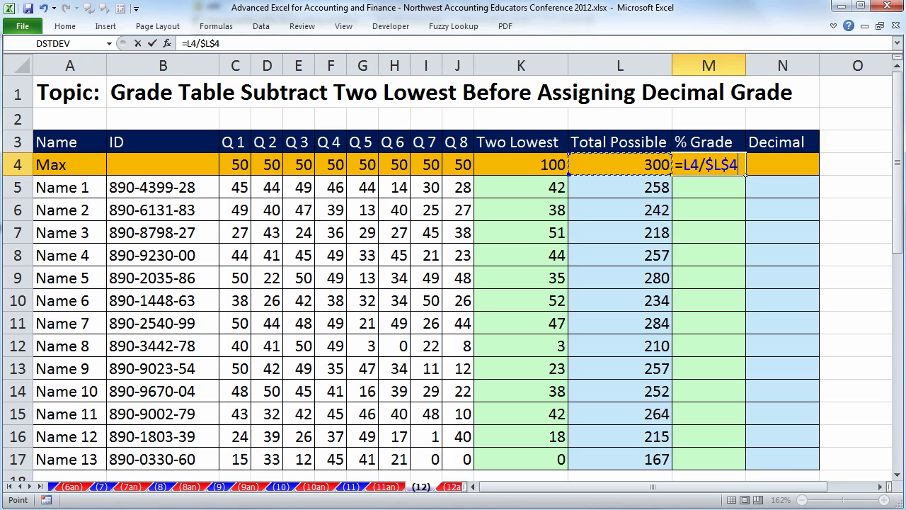
key("ctrl+Return")
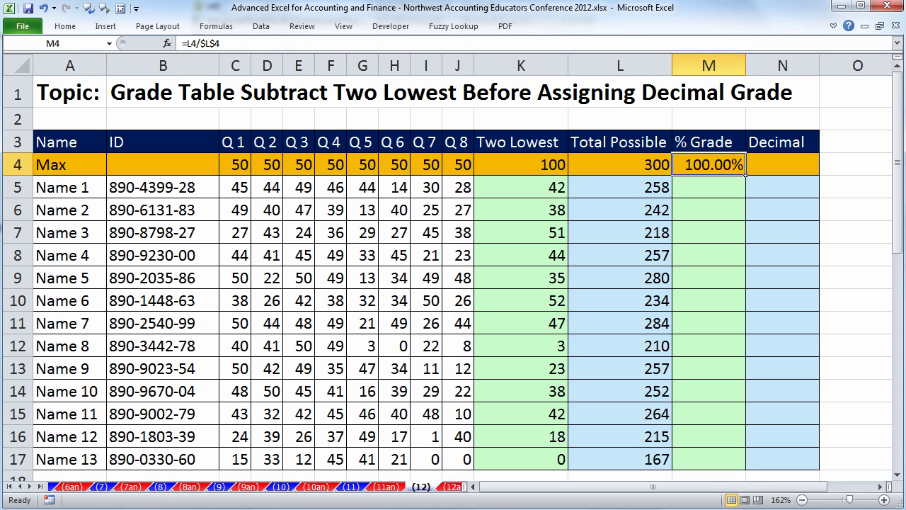
Step: Copy the M4 formula down the % Grade column through M17, filling without formatting
double_click(744, 174)
left_click(754, 462)
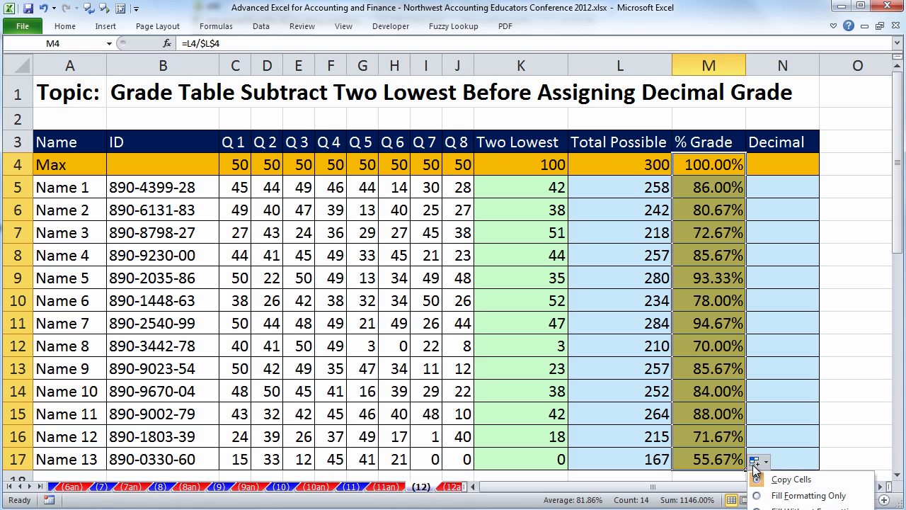
left_click(811, 508)
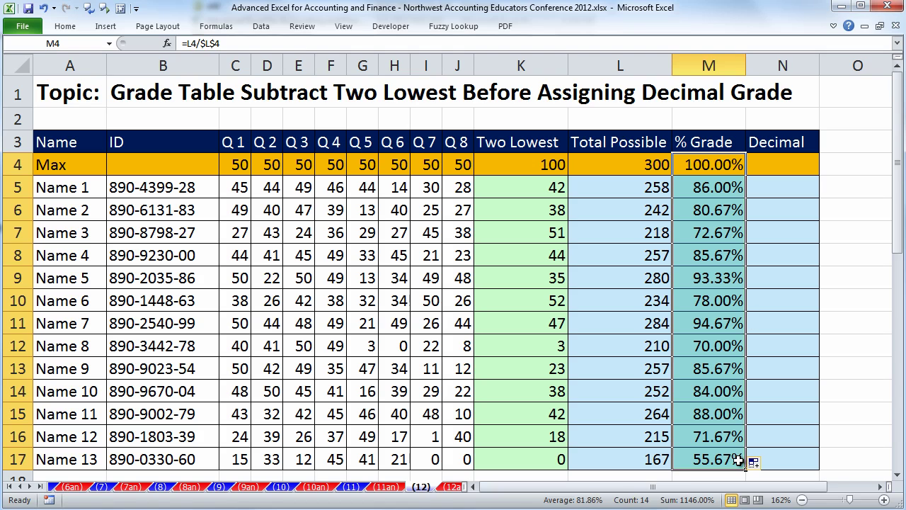
Step: Start a VLOOKUP formula in N4 of the Decimal column with M4 as the lookup value
left_click(784, 162)
left_click(881, 488)
left_click(882, 488)
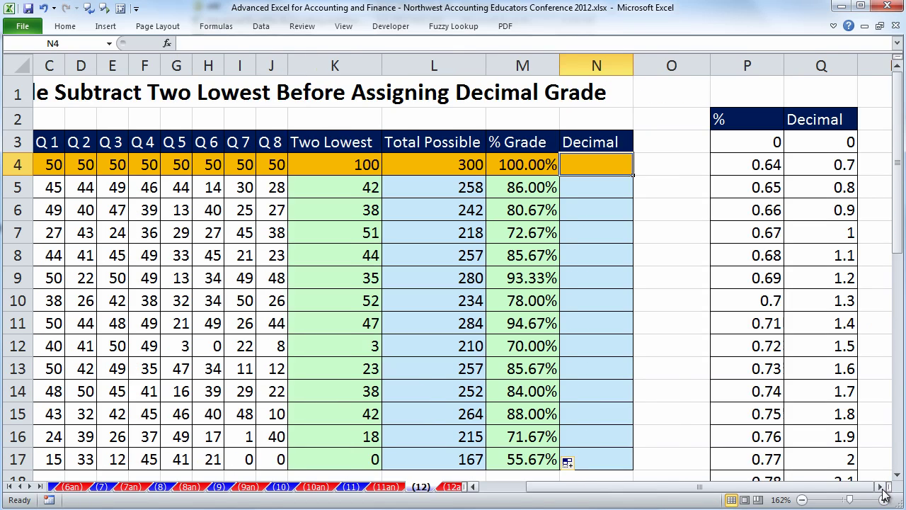
left_click(882, 488)
type("=vl")
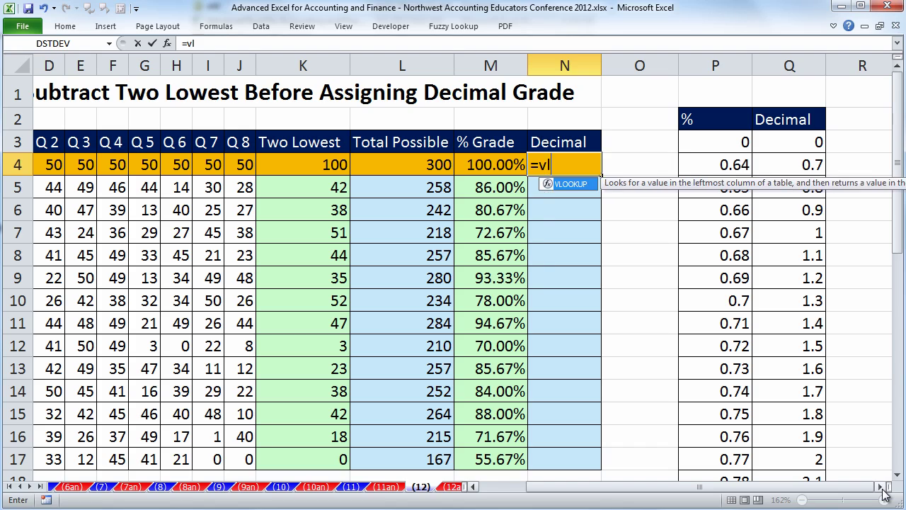
key("Tab")
key("Left")
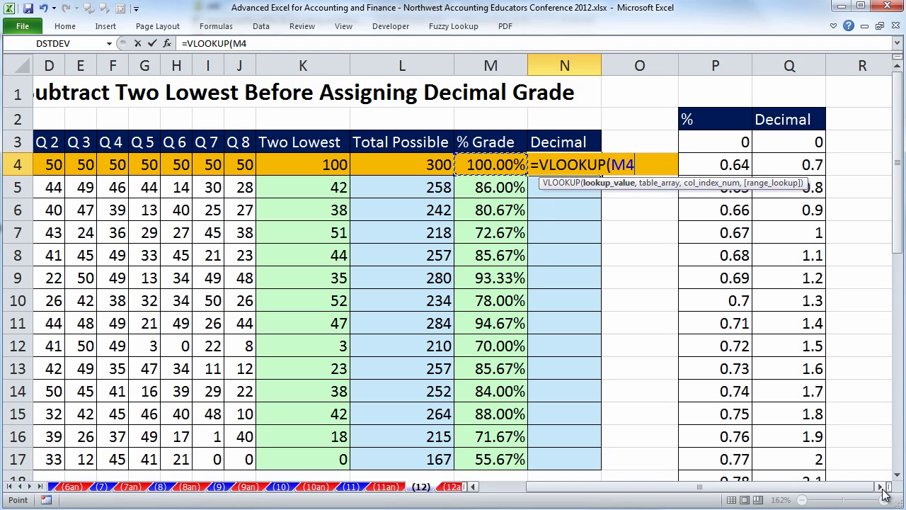
type(",")
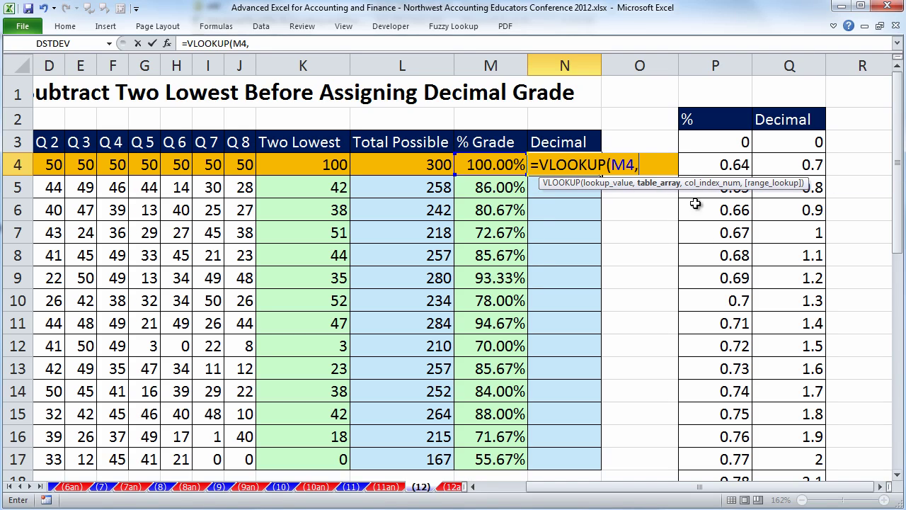
Step: Complete the N4 formula as =VLOOKUP(M4,$P$3:$Q$37,2) with the absolute grade table range and column index 2, keeping the cell selected
left_click_drag(716, 141, 783, 147)
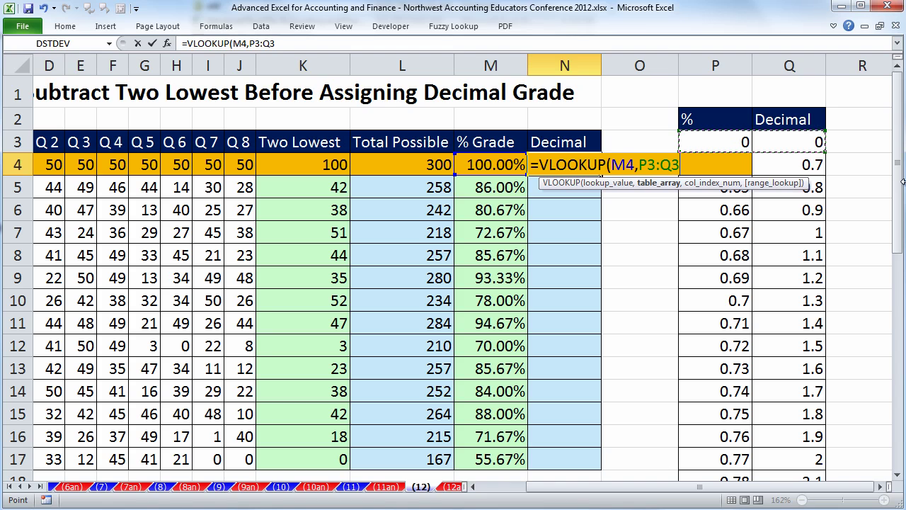
key("ctrl+shift+Down")
key("F4")
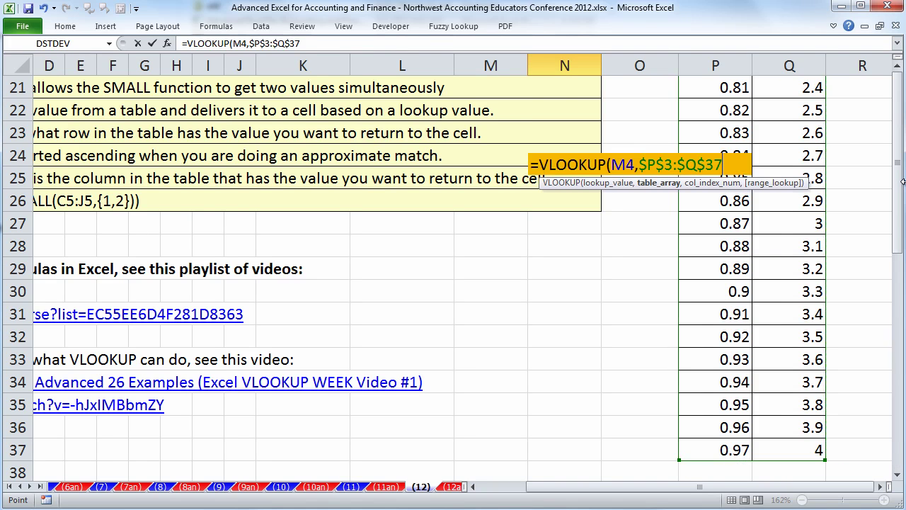
key("ctrl+BackSpace")
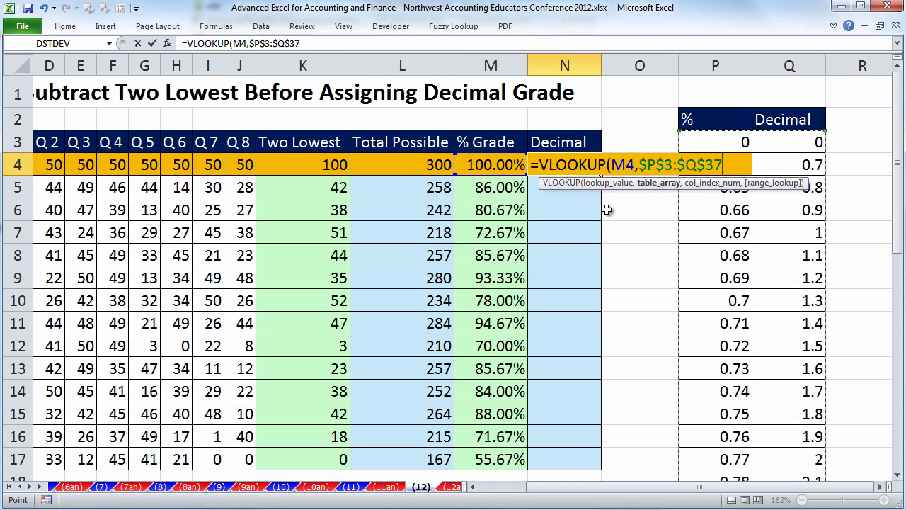
type(",")
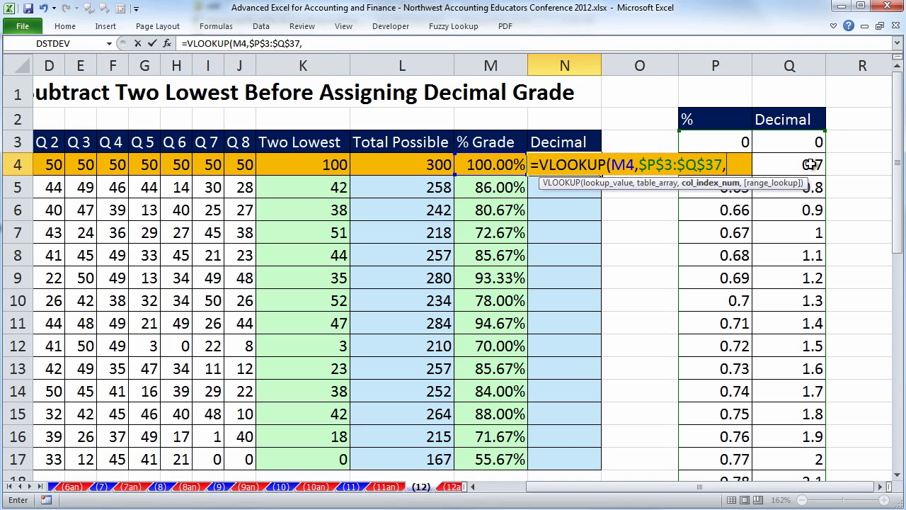
type("2")
key("ctrl+Return")
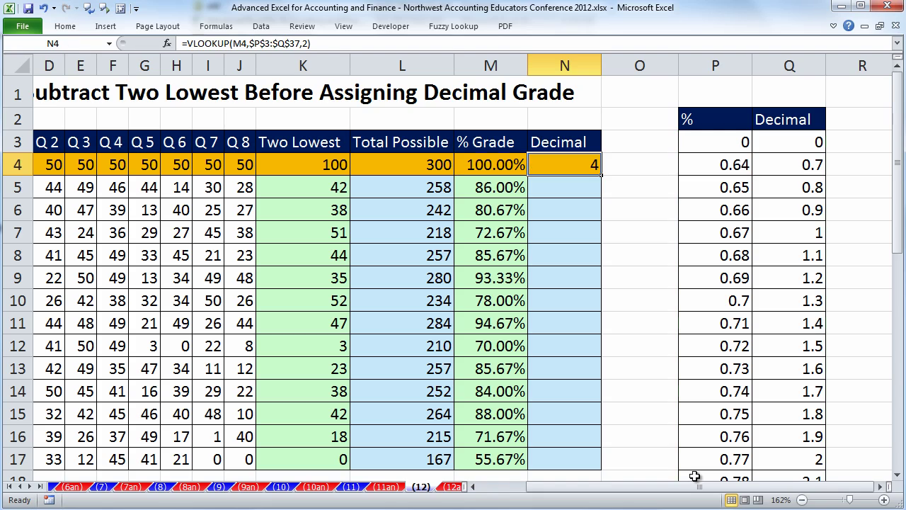
Step: Try to copy the N4 formula down through N17 without formatting, and undo the fill
double_click(600, 174)
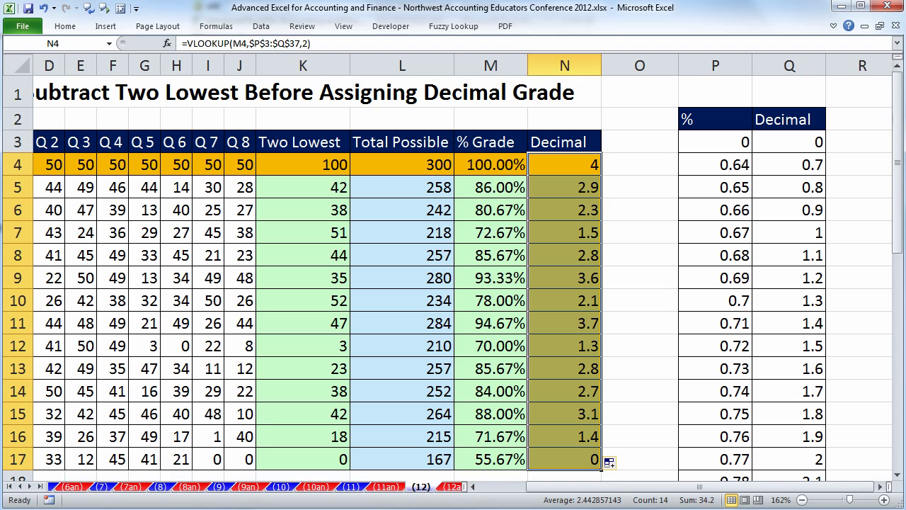
scroll(897, 475, "down", 2)
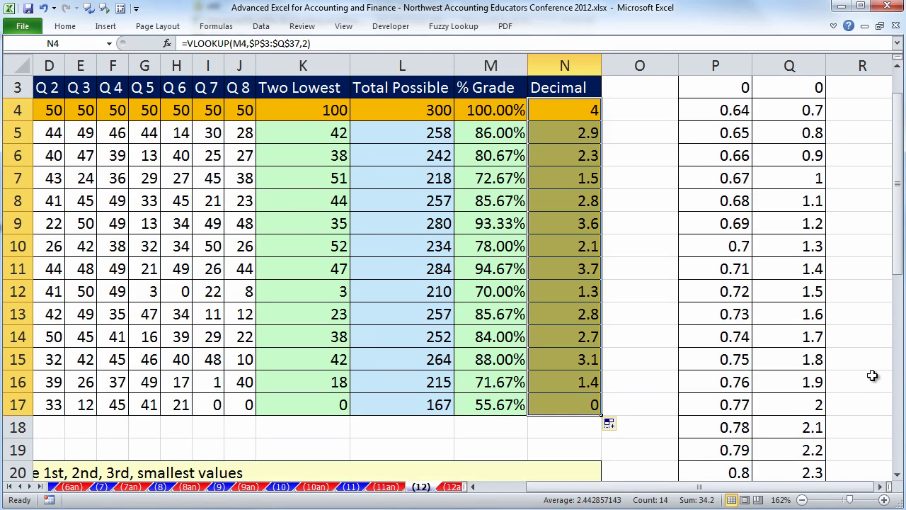
key("alt+shift+F10")
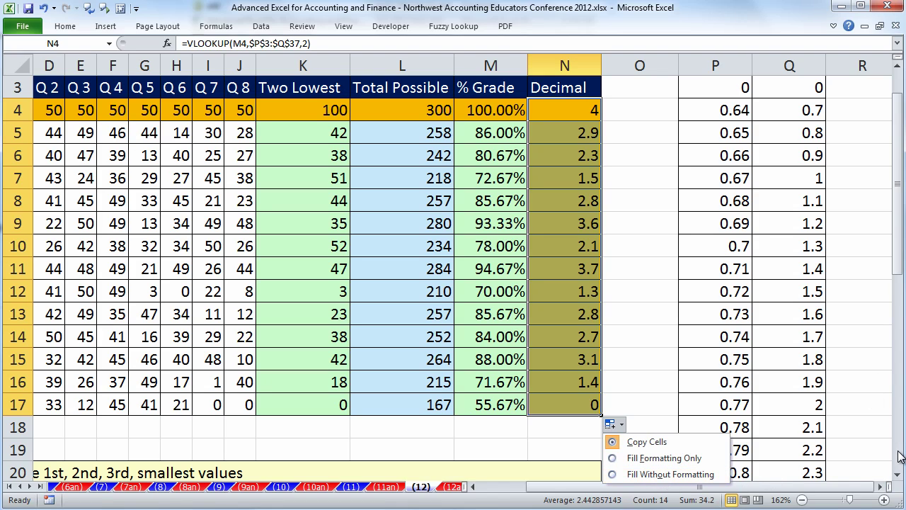
key("alt")
key("o")
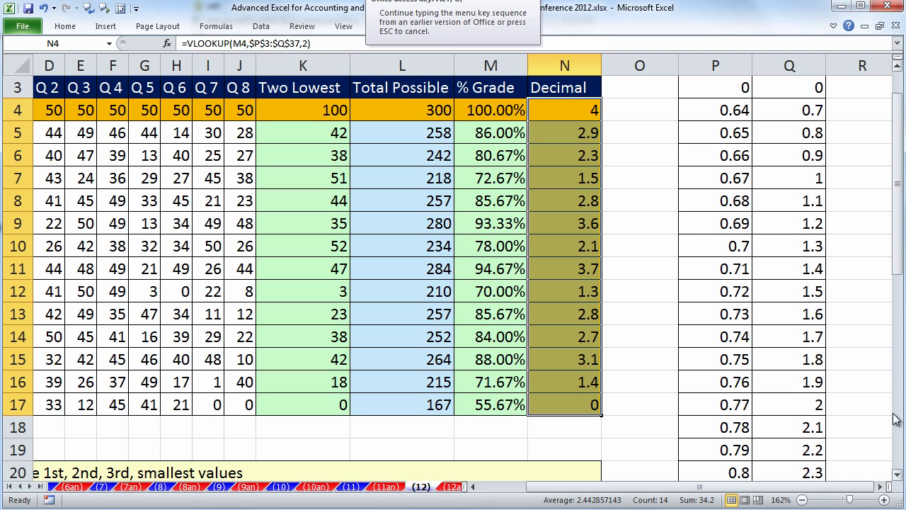
left_click(613, 375)
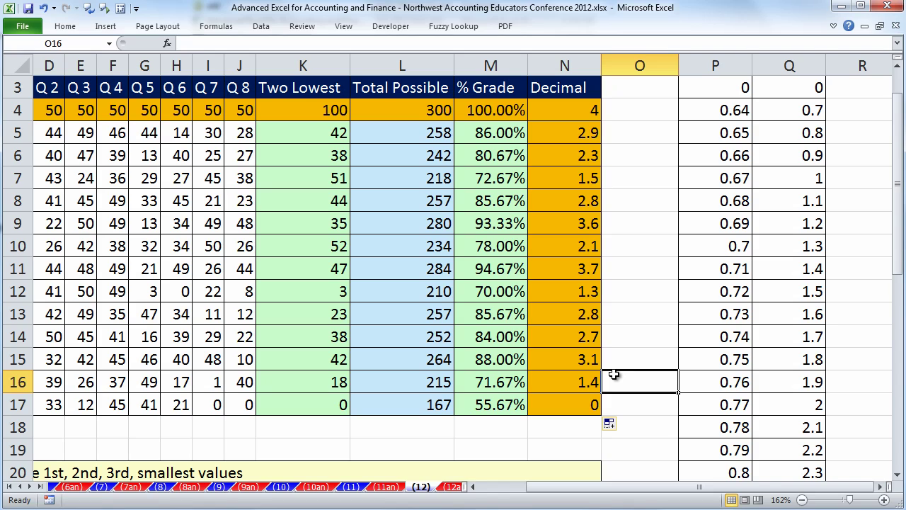
key("ctrl+z")
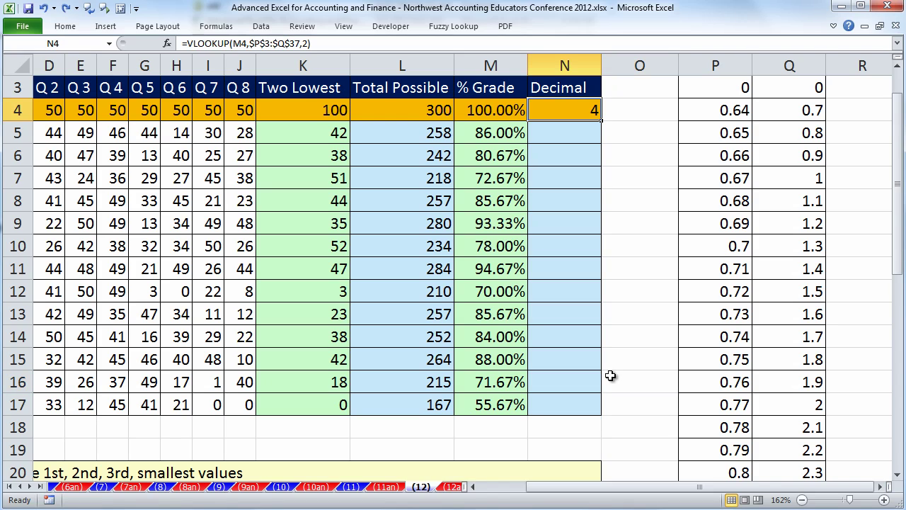
Step: Copy the N4 formula down the Decimal column through N17, filling without formatting
double_click(601, 120)
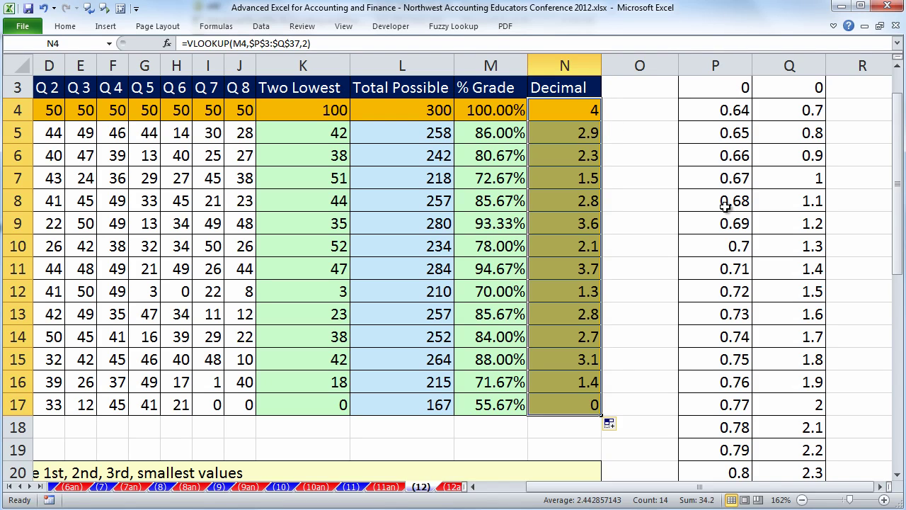
key("ctrl")
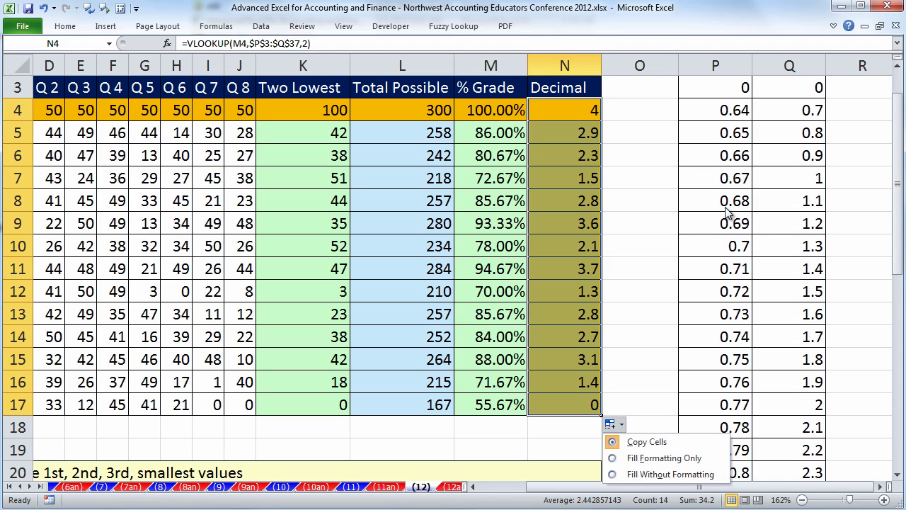
key("Escape")
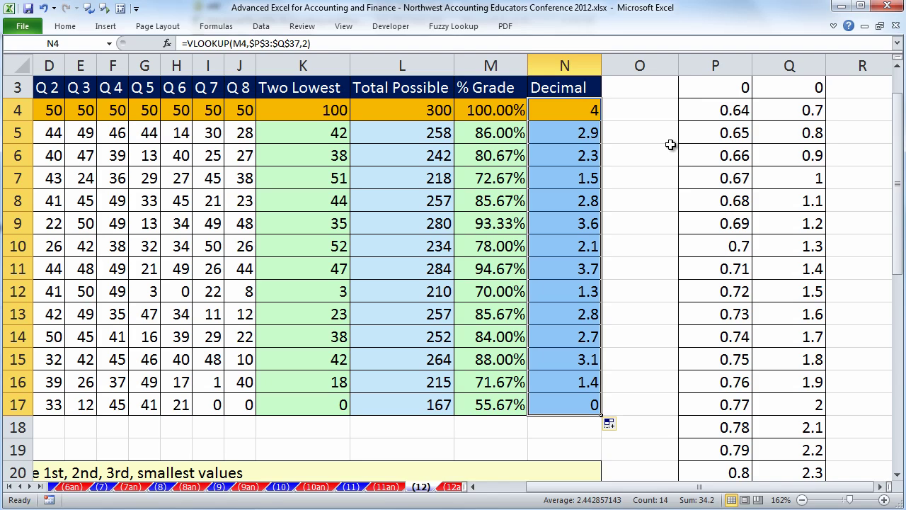
Step: Inspect the VLOOKUP formula copied into N5 to check its lookup value and table references
left_click(675, 200)
double_click(573, 133)
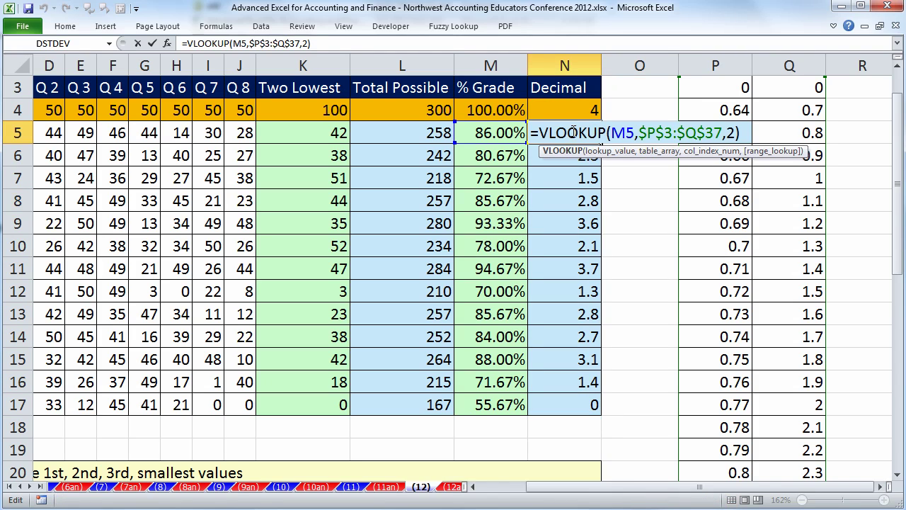
key("Escape")
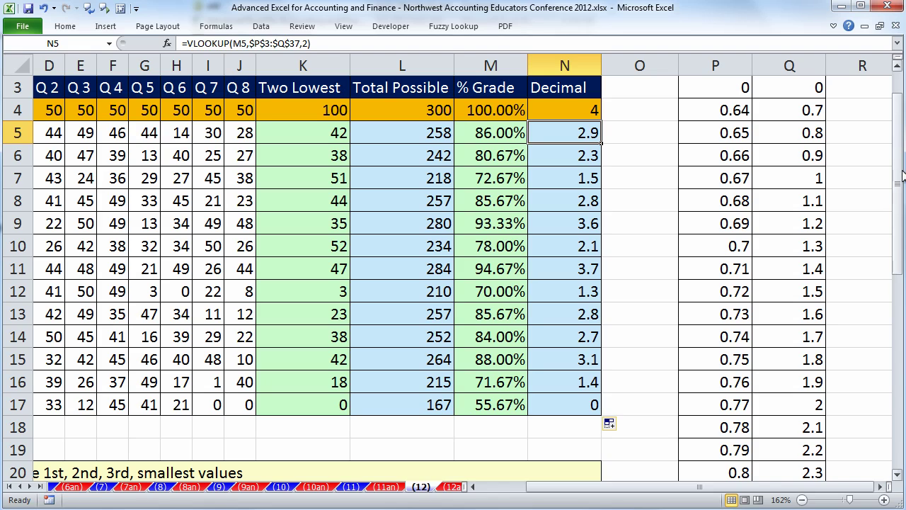
Step: Change the first row of the grade lookup table to 0.63 in P3 and 0.6 in Q3
left_click_drag(898, 173, 898, 161)
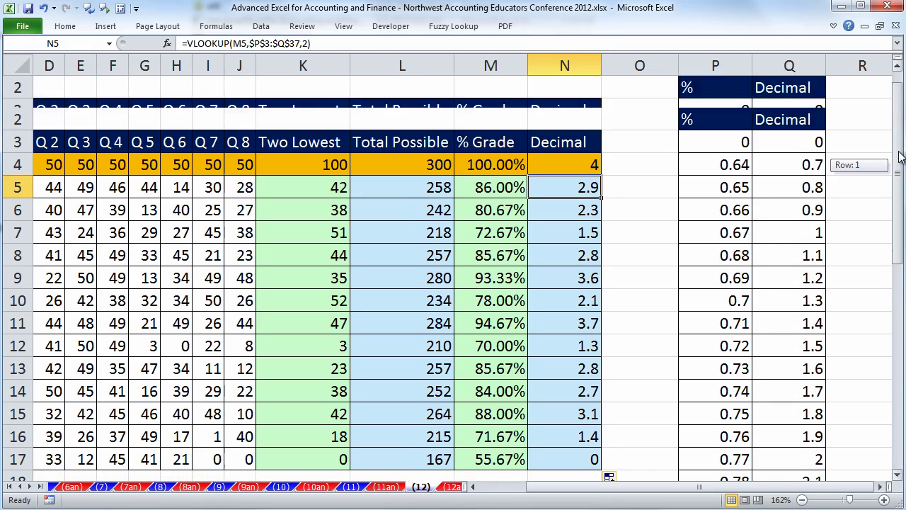
left_click(736, 143)
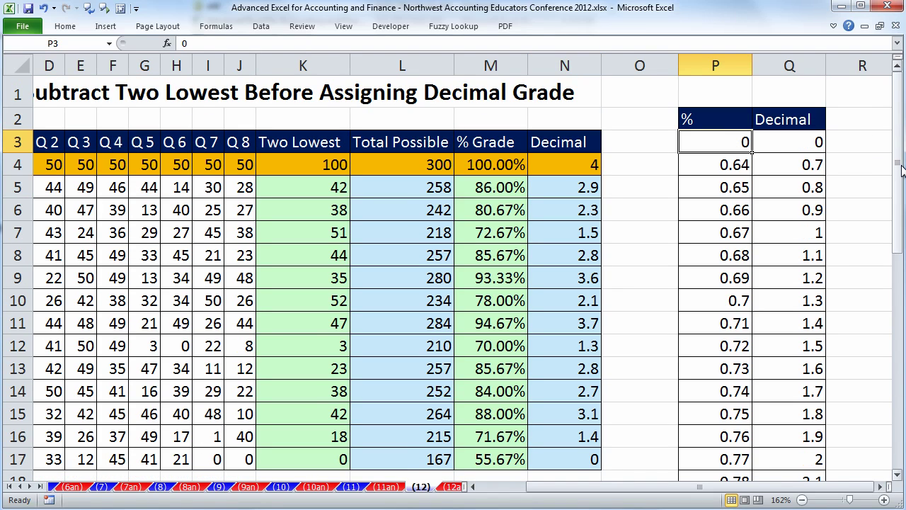
type(".63")
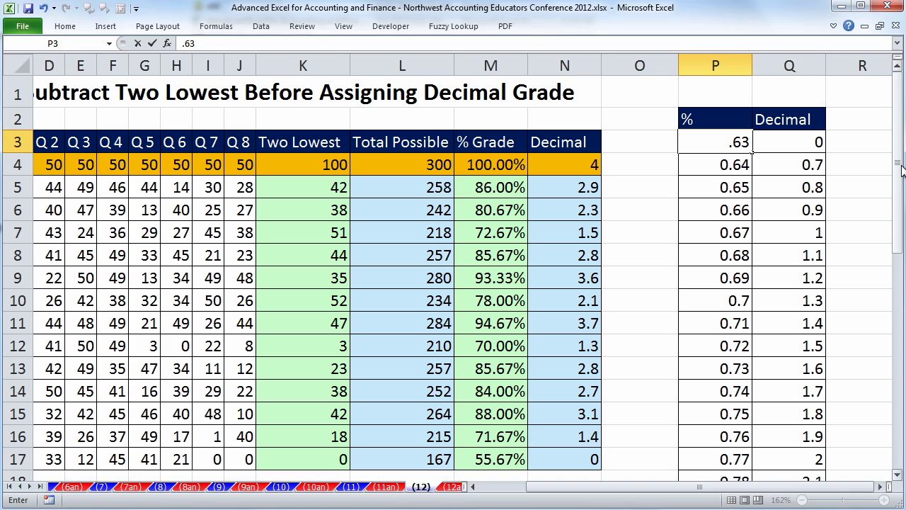
left_click(789, 138)
type(".")
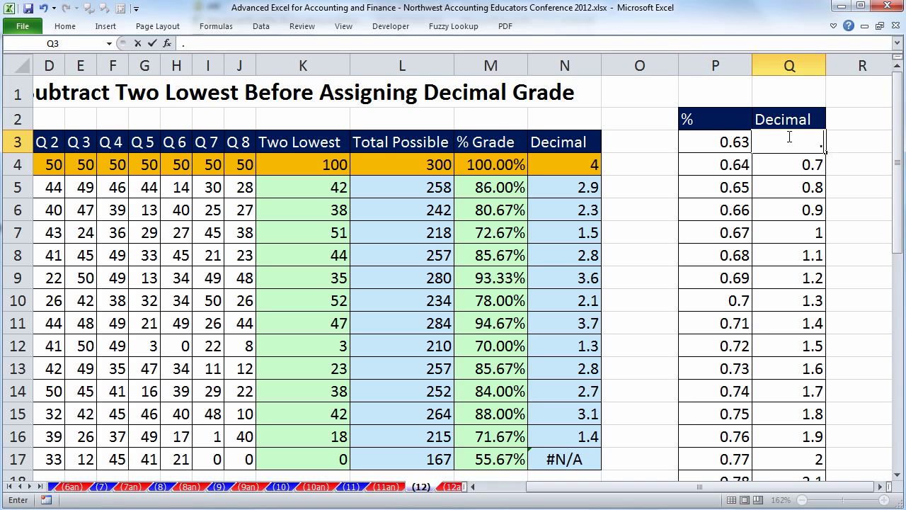
type("6")
key("ctrl+Return")
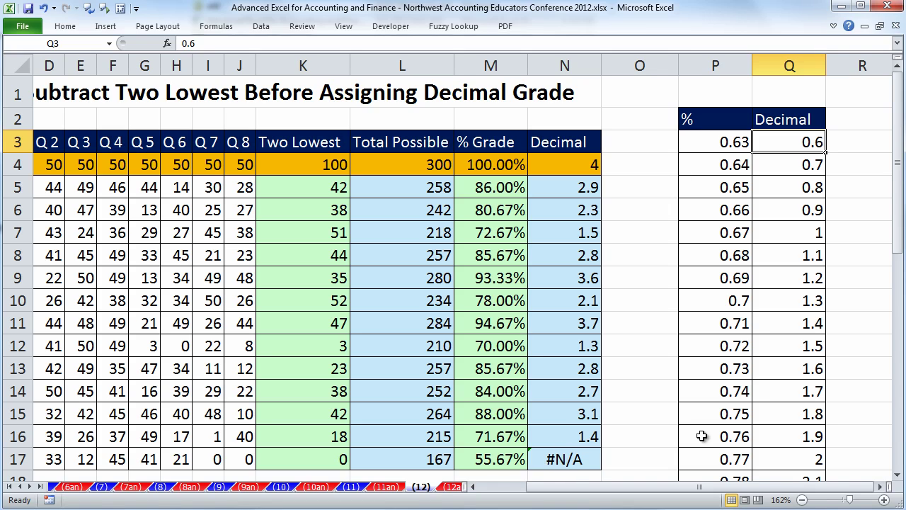
Step: Set Q3 and P3, the first row of the grade lookup table, back to 0
left_click(723, 146)
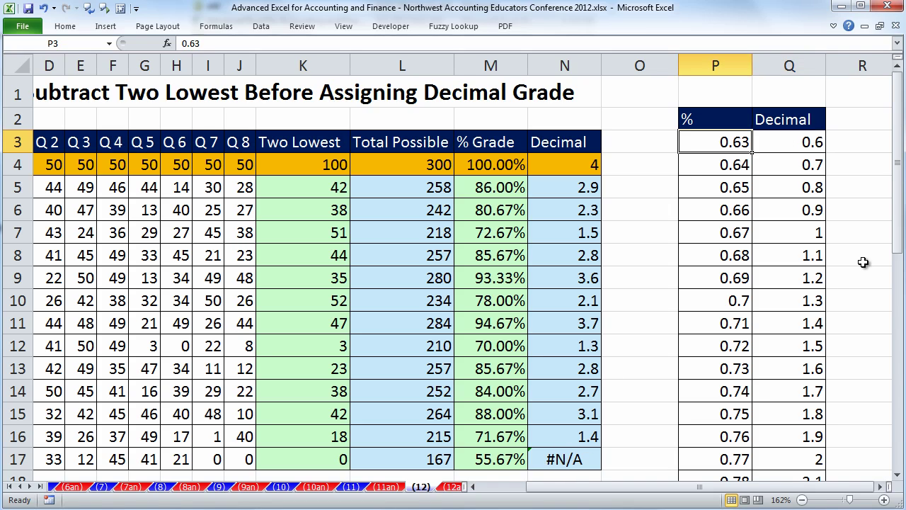
left_click(802, 135)
type("0")
key("ctrl+Return")
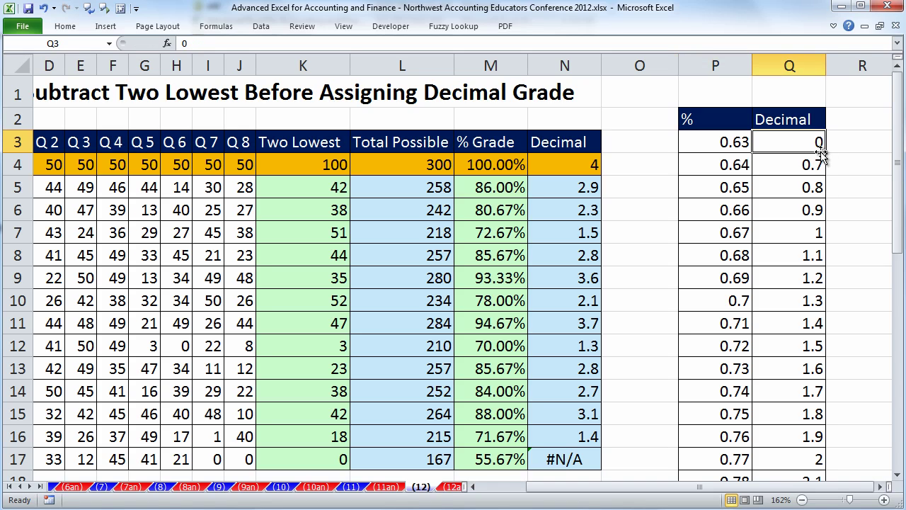
left_click(737, 143)
type("0")
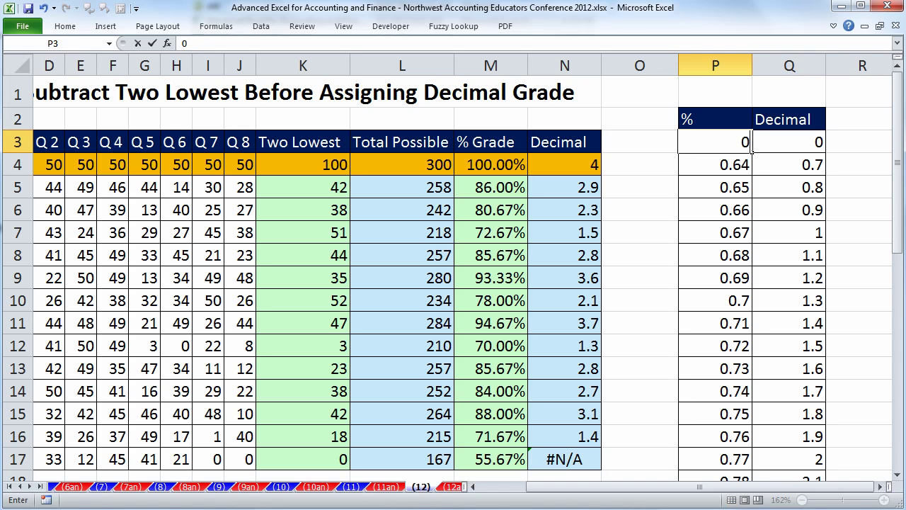
key("ctrl+Return")
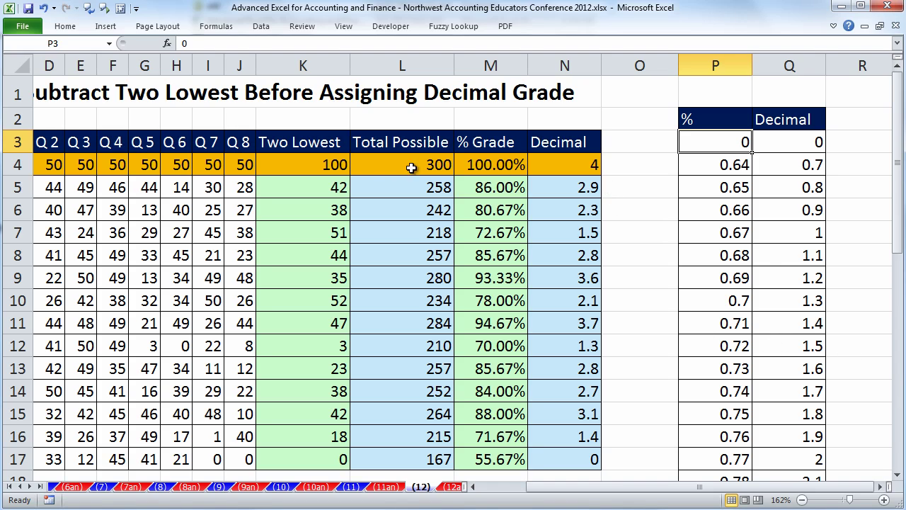
Step: Inspect the SUM and SMALL formula for the two lowest scores in K4, leaving K4 selected
double_click(326, 165)
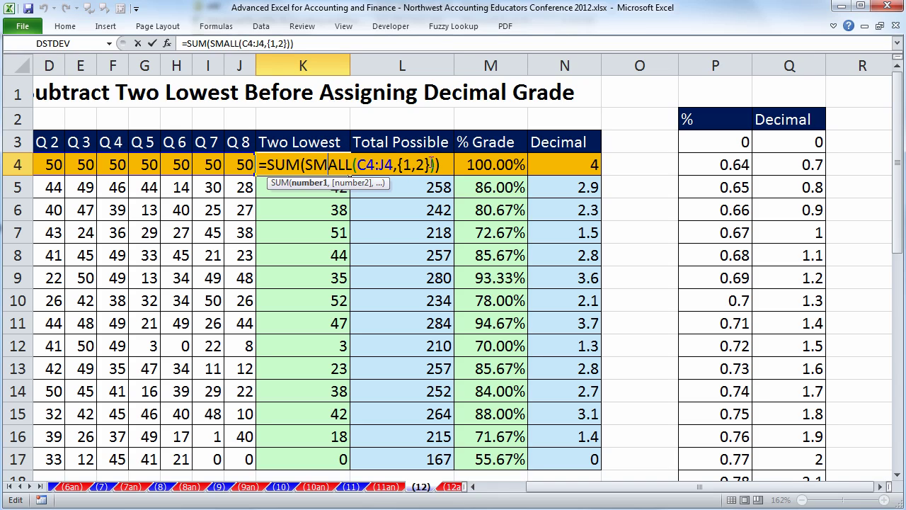
key("ctrl+Return")
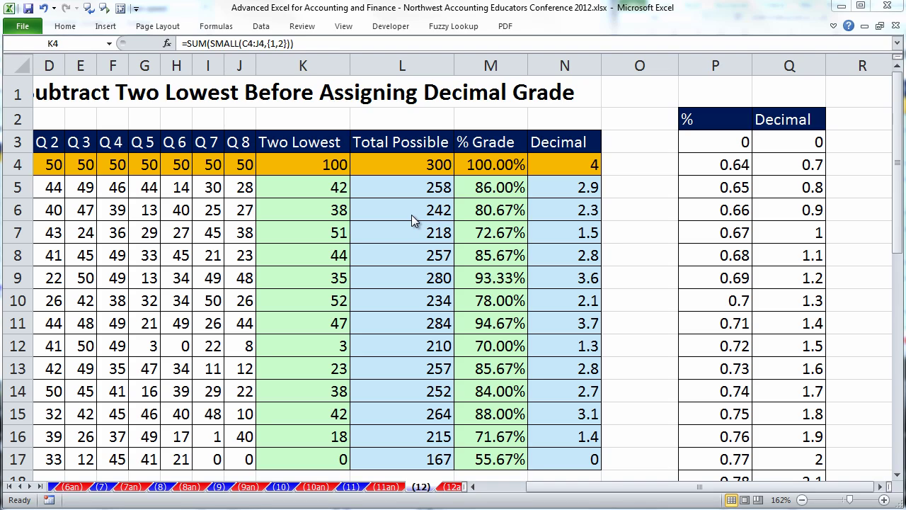
Step: Go to sheet (13) on looking up the first value, viewing the finished version on sheet (13an) along the way
left_click(430, 488)
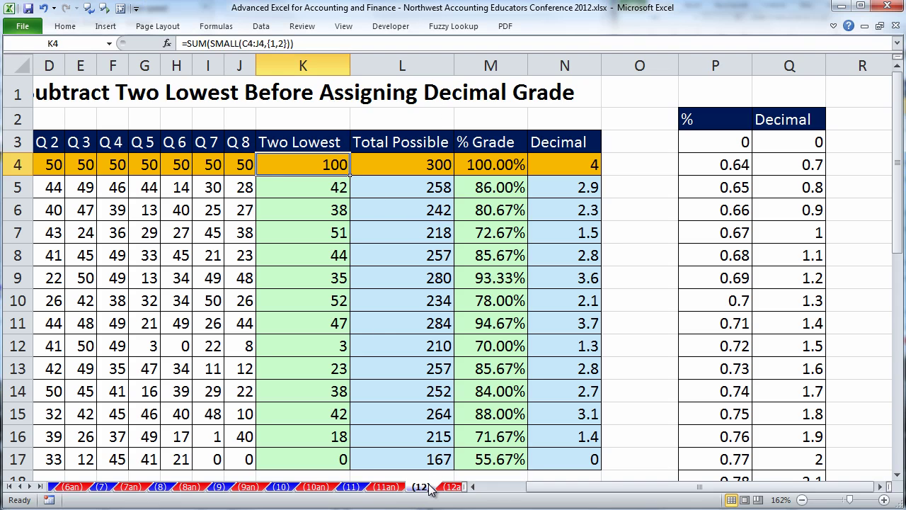
key("ctrl+Page_Down")
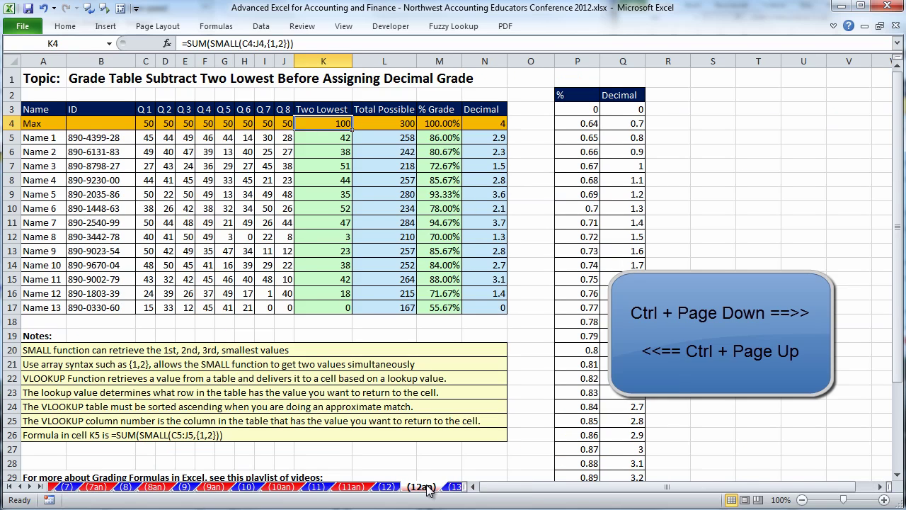
key("ctrl+Page_Down")
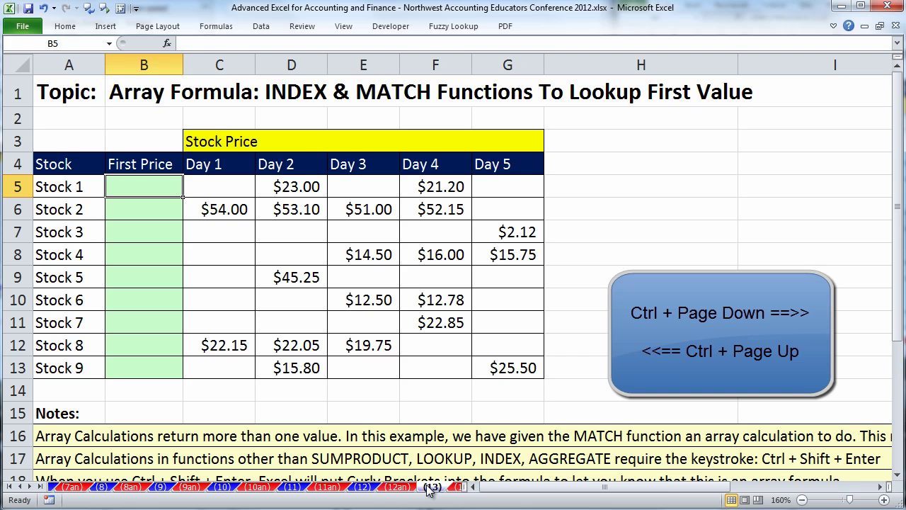
key("ctrl+Page_Down")
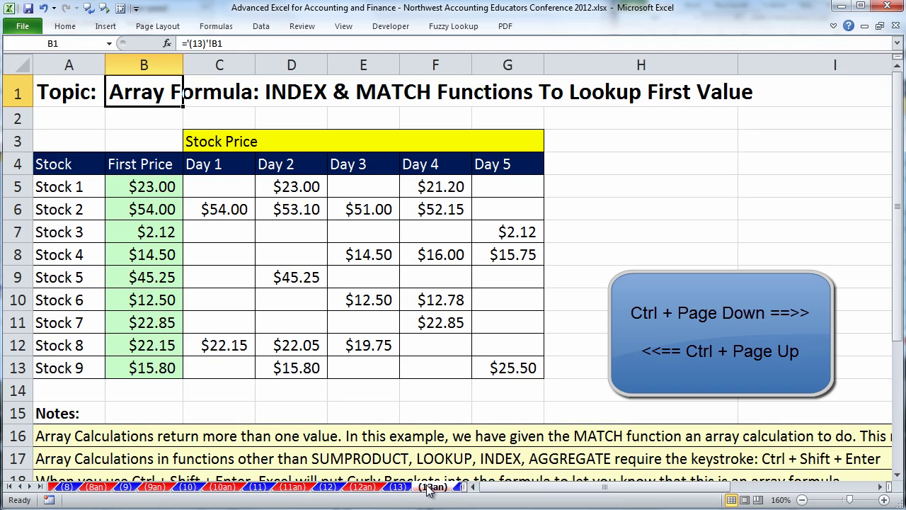
key("ctrl+Page_Up")
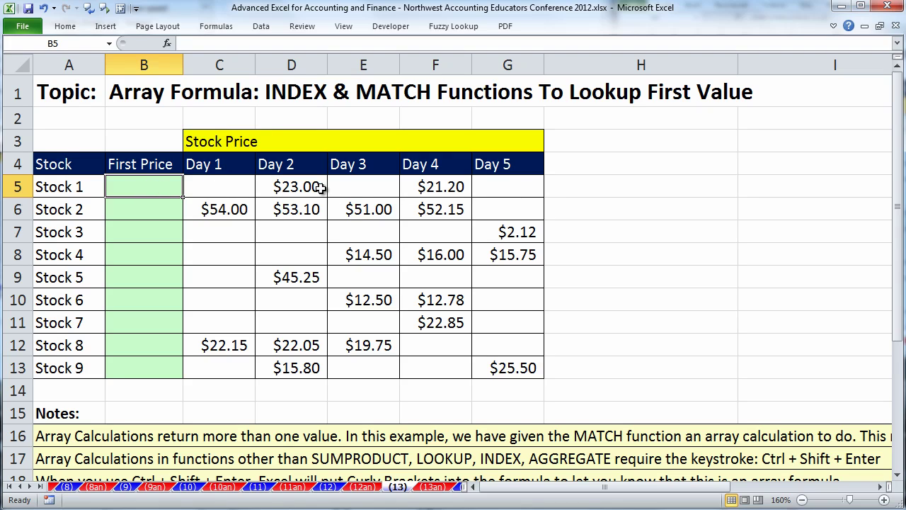
Step: Examine the Day 1 to Day 5 prices of Stocks 1 to 3 to identify each stock's first non-empty price
left_click(319, 187)
left_click(149, 188)
left_click(238, 215)
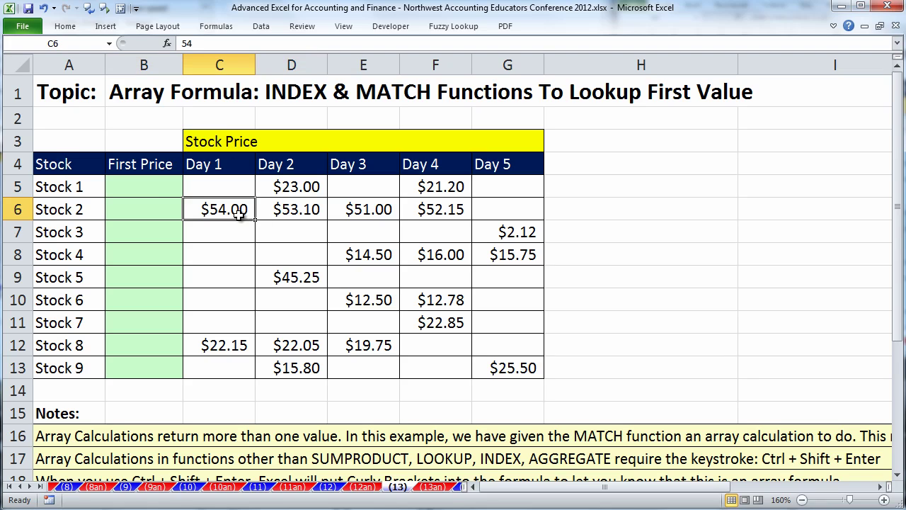
left_click(150, 211)
left_click(509, 234)
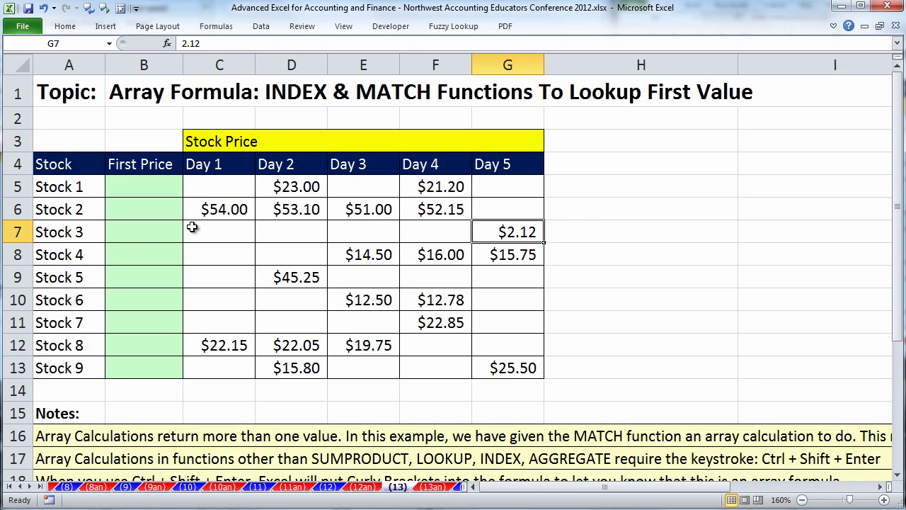
left_click(163, 230)
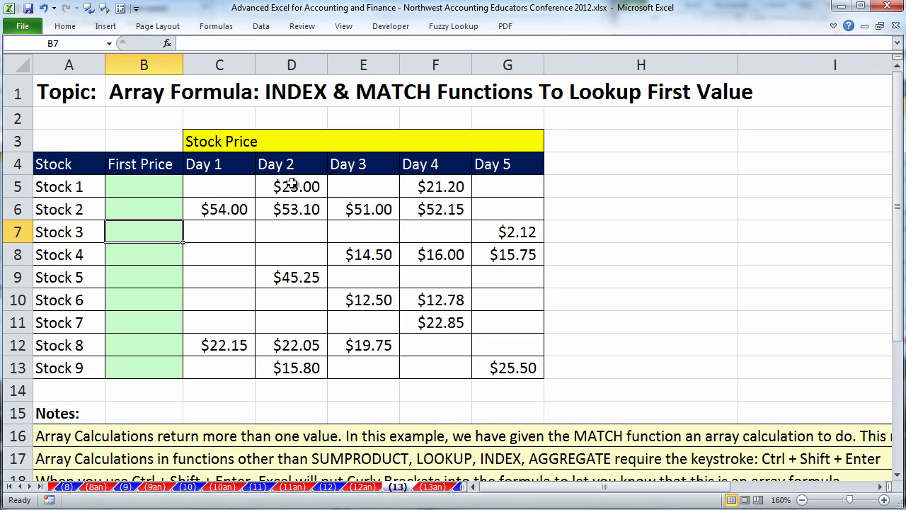
left_click(150, 185)
left_click_drag(227, 194, 521, 196)
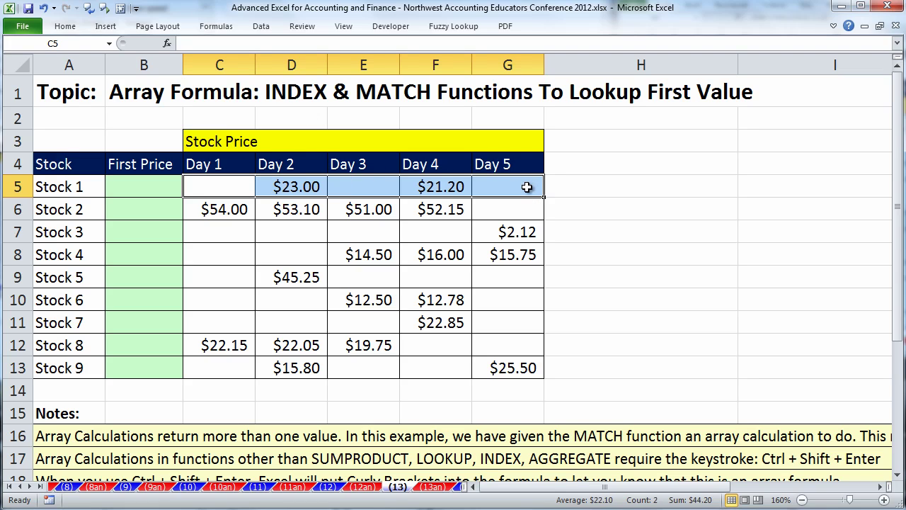
left_click(302, 186)
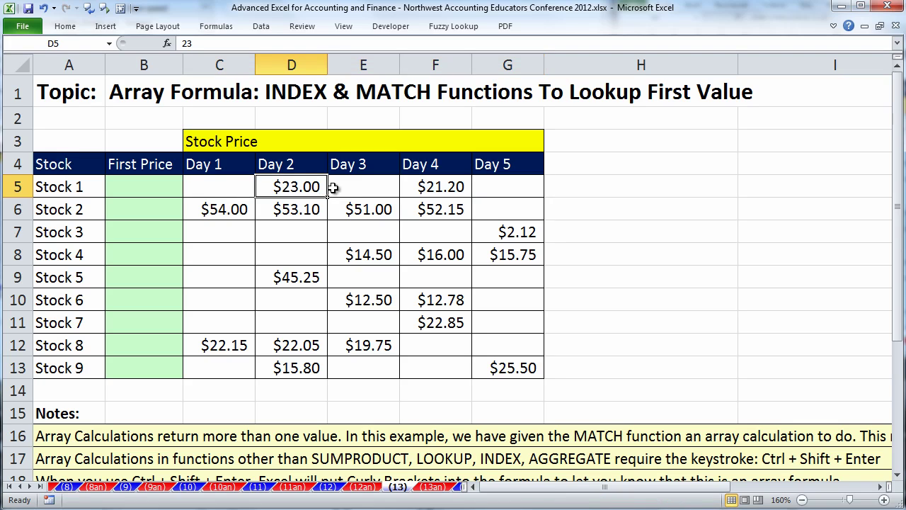
left_click(208, 216)
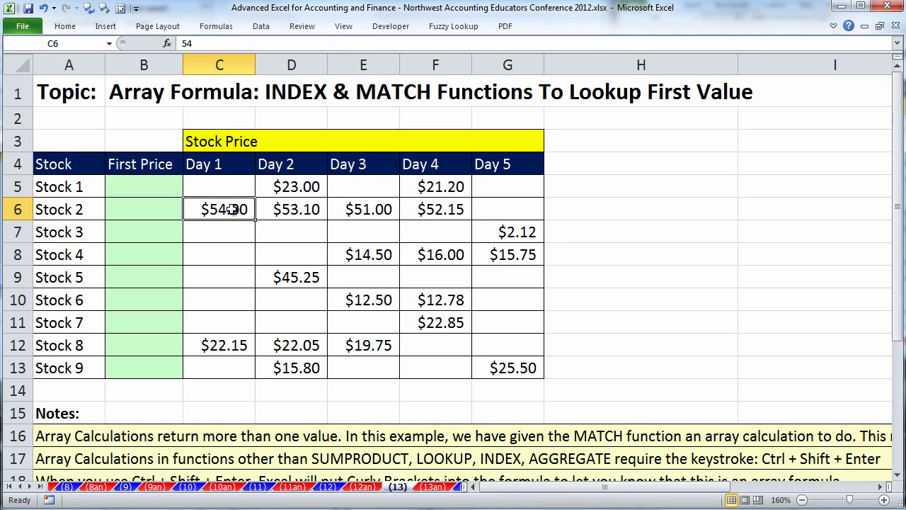
left_click(494, 230)
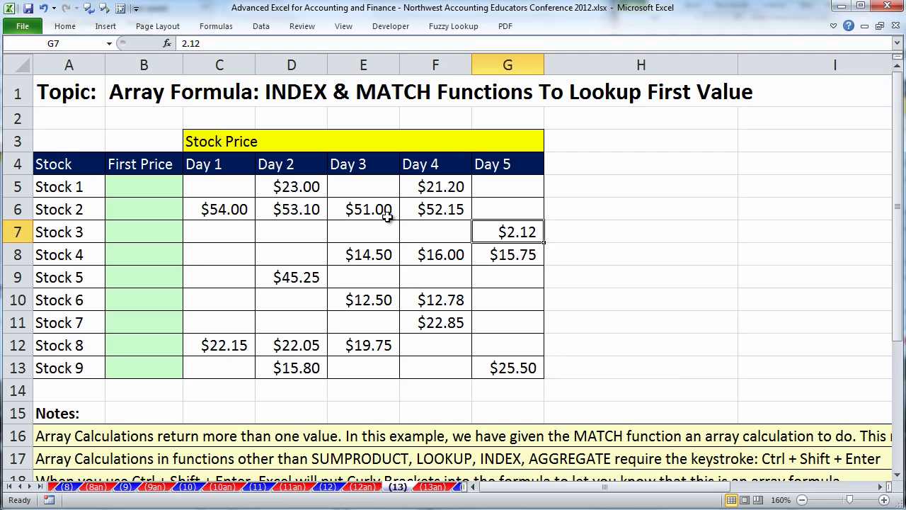
Step: Start a MATCH formula in B5 of the First Price column for Stock 1
left_click(177, 189)
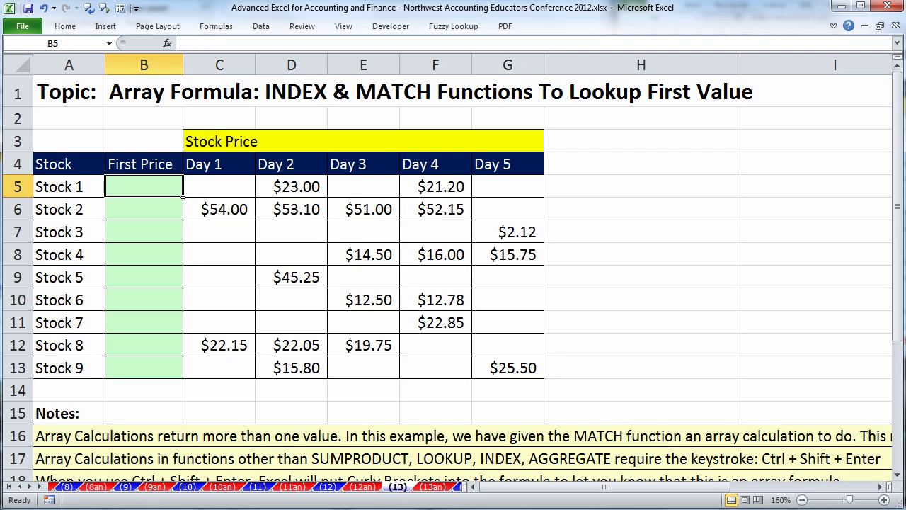
type("=mat")
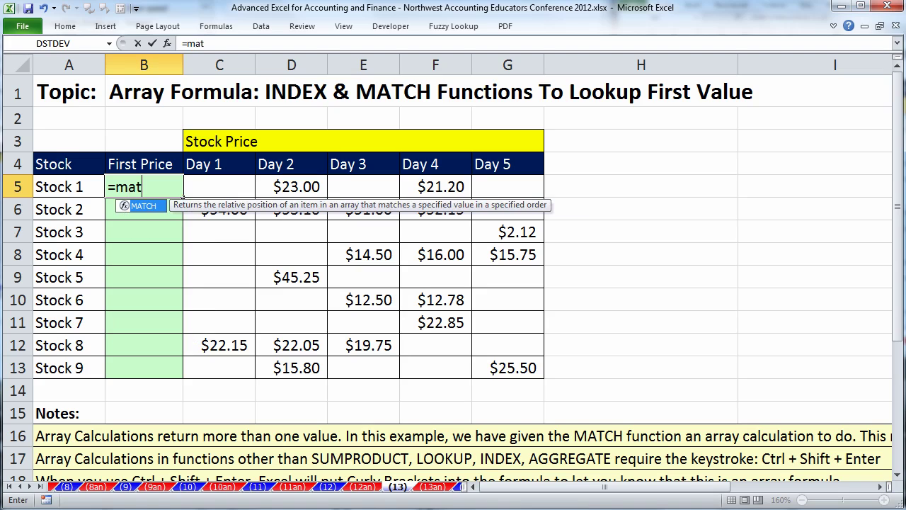
key("Tab")
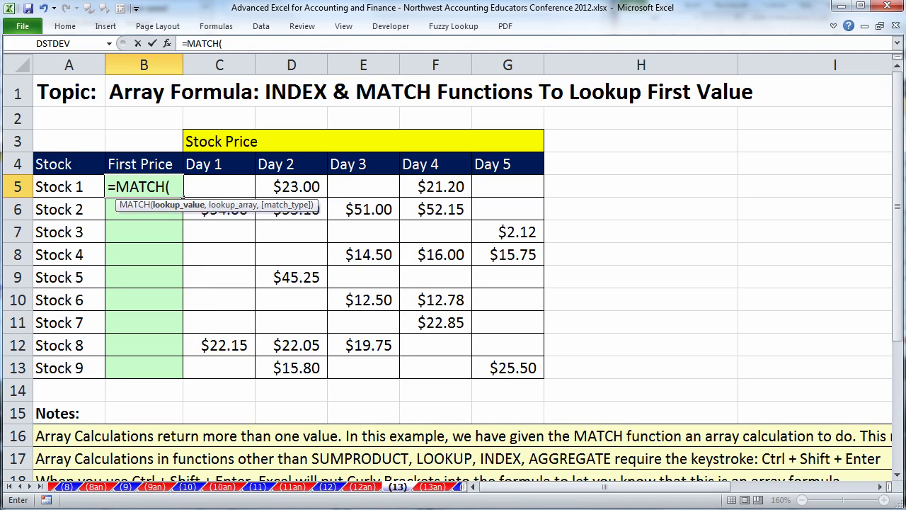
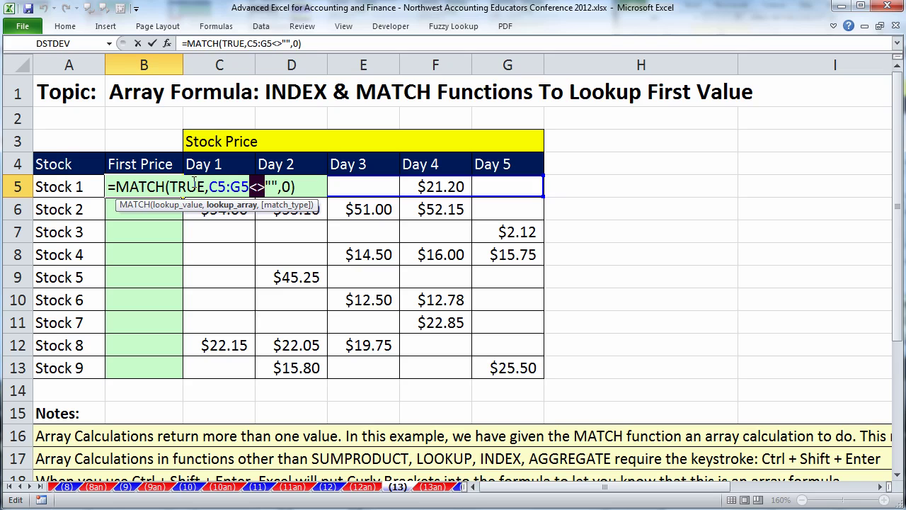
Step: Highlight the C5:G5<>"" argument in B5 and enter =MATCH(TRUE,C5:G5<>"",0) as an array formula, keeping the cell selected
left_click(211, 187)
left_click_drag(209, 186, 276, 186)
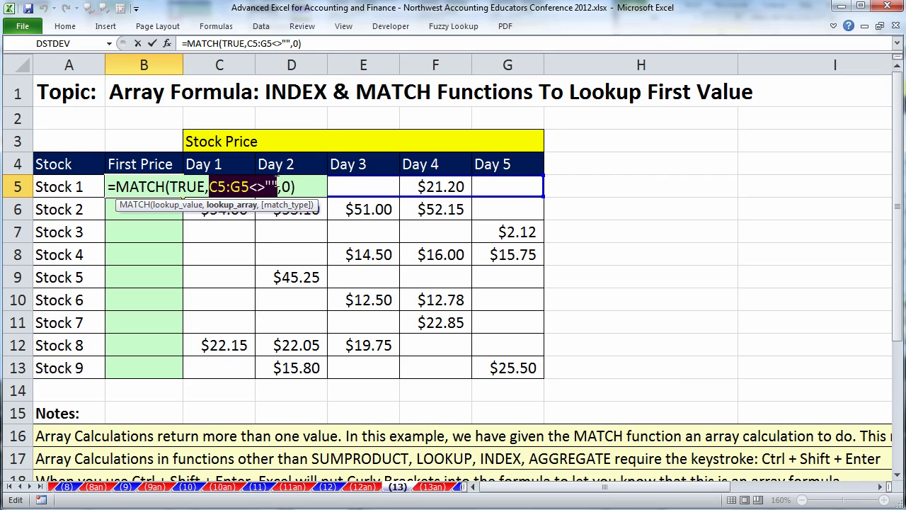
left_click(116, 186)
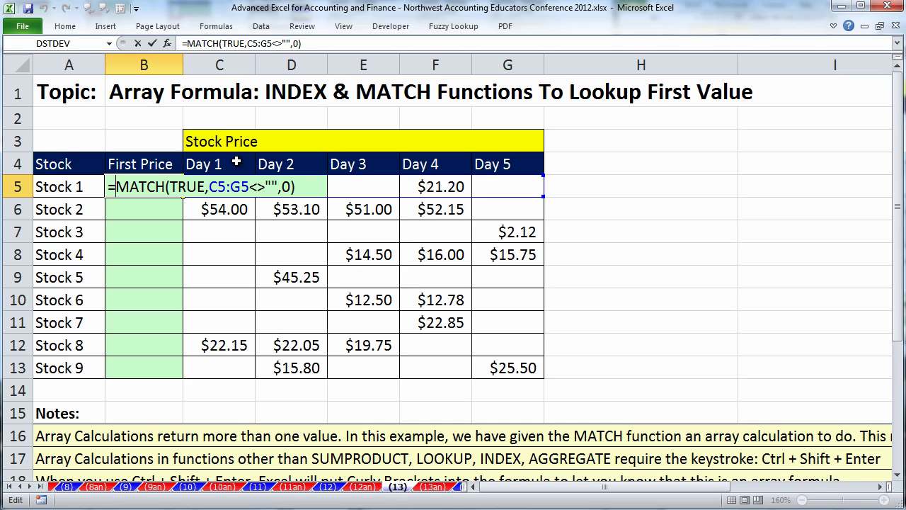
key("ctrl+shift+Return")
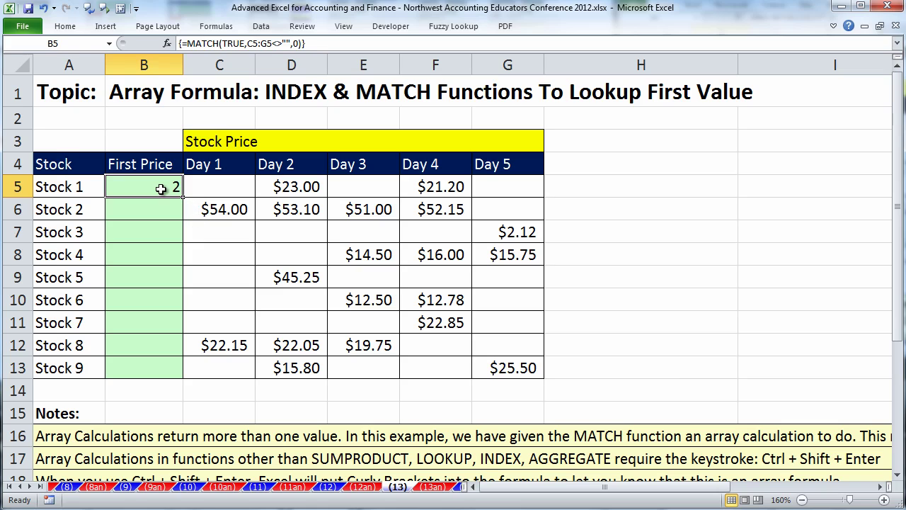
Step: Try entering B5's MATCH formula as a regular formula, and re-enter it as an array formula
key("F2")
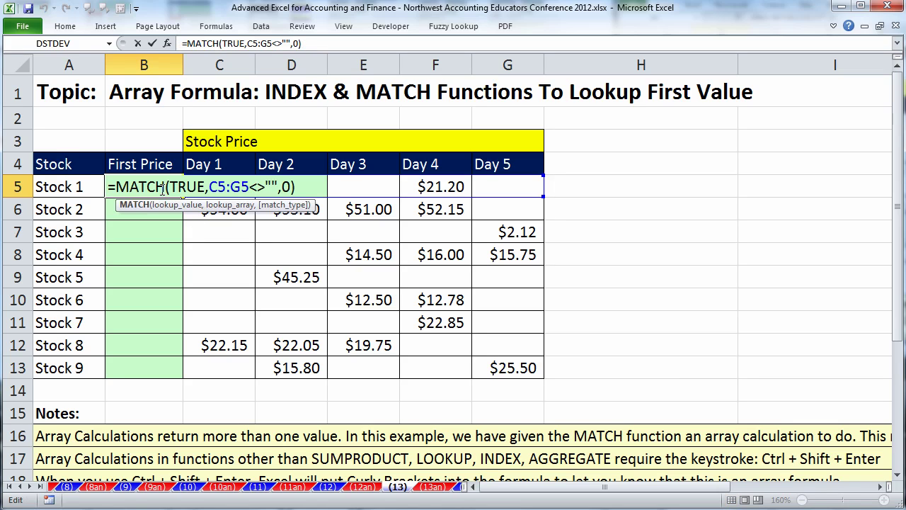
key("ctrl+Return")
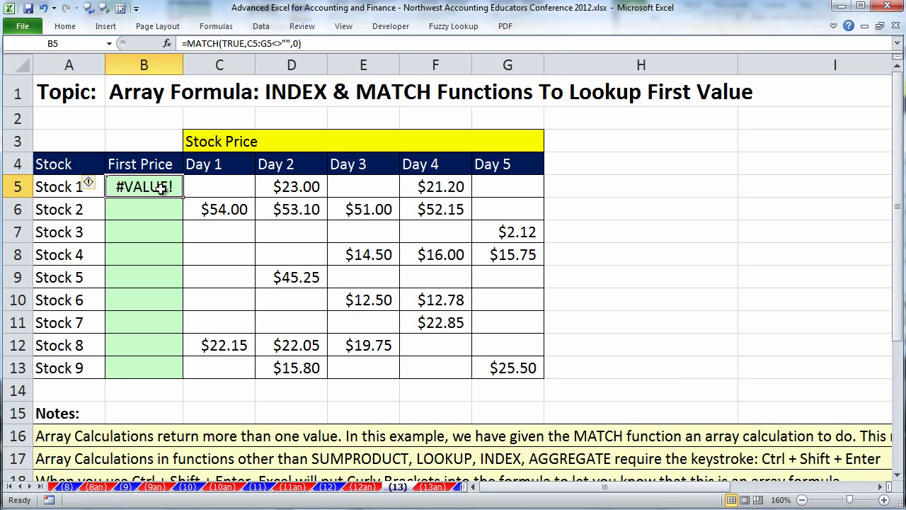
double_click(162, 188)
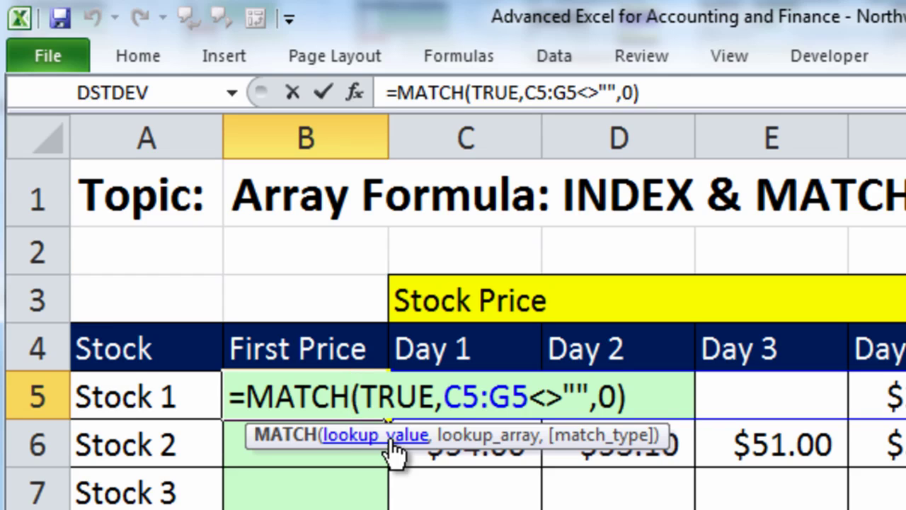
key("ctrl+shift+Return")
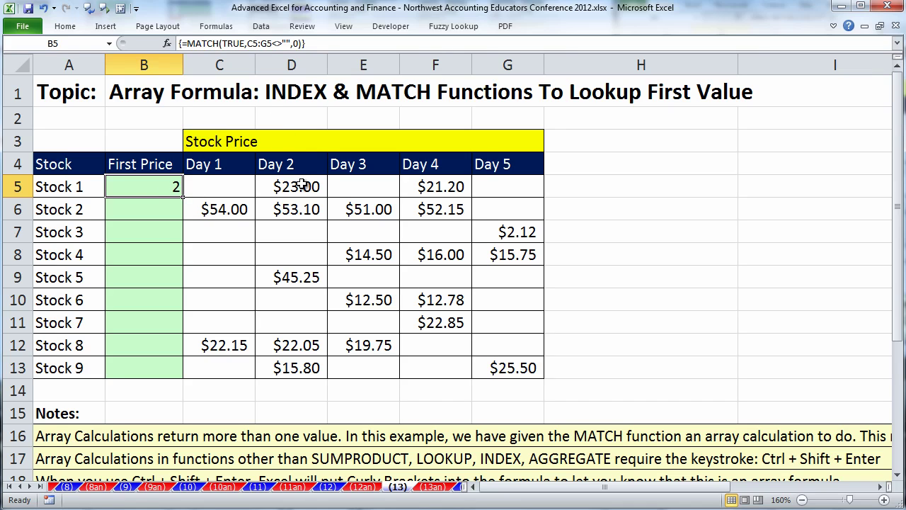
Step: Copy the MATCH array formula from B5 down through B13 and check the copies for Stocks 3 and 4
double_click(184, 197)
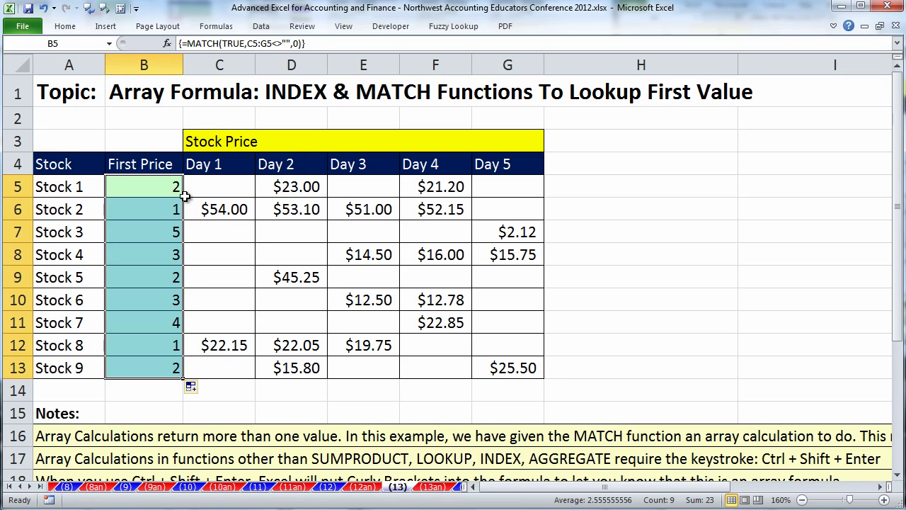
left_click(161, 232)
left_click(160, 255)
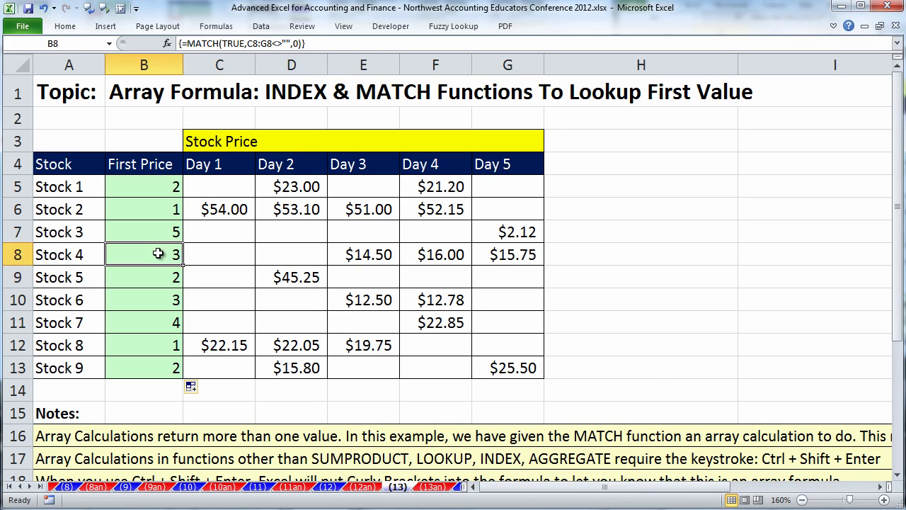
left_click(172, 261)
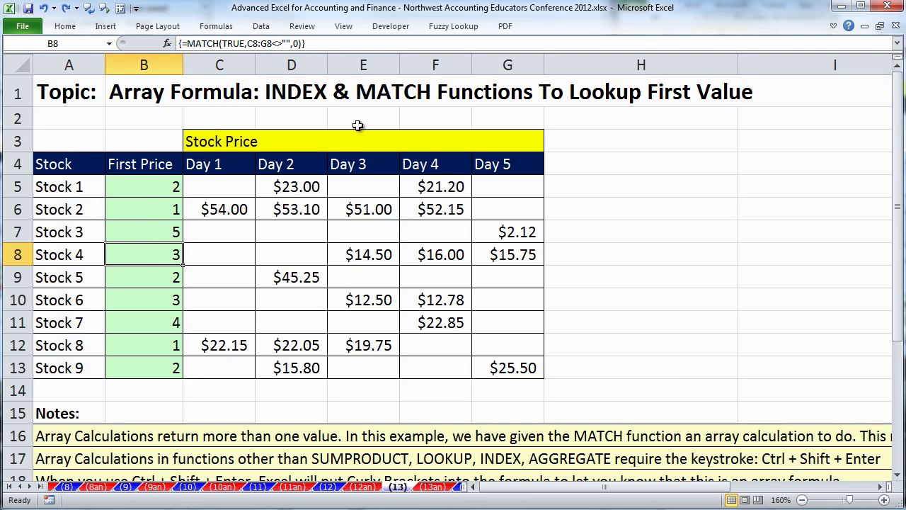
Step: Wrap B5's MATCH in INDEX, giving =INDEX(C5:G5,,MATCH(TRUE,C5:G5<>"",0)) with the row number left empty
double_click(131, 186)
left_click(116, 187)
type("indMATCH(TRUE,C5:G5<>\"\",0")
key("Tab")
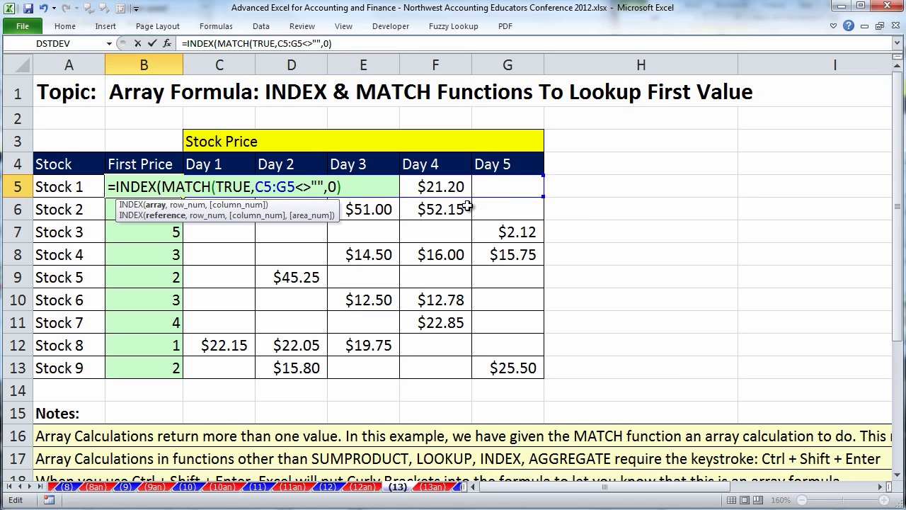
left_click_drag(520, 186, 208, 188)
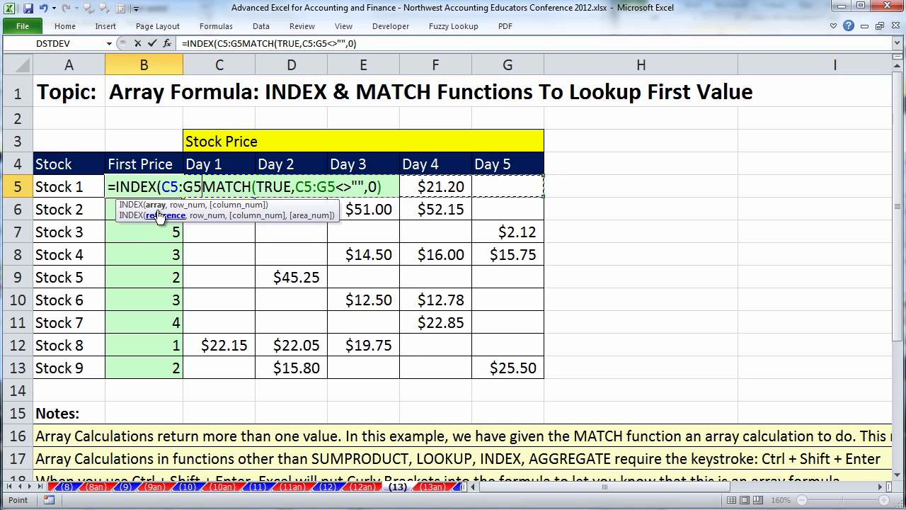
type(",")
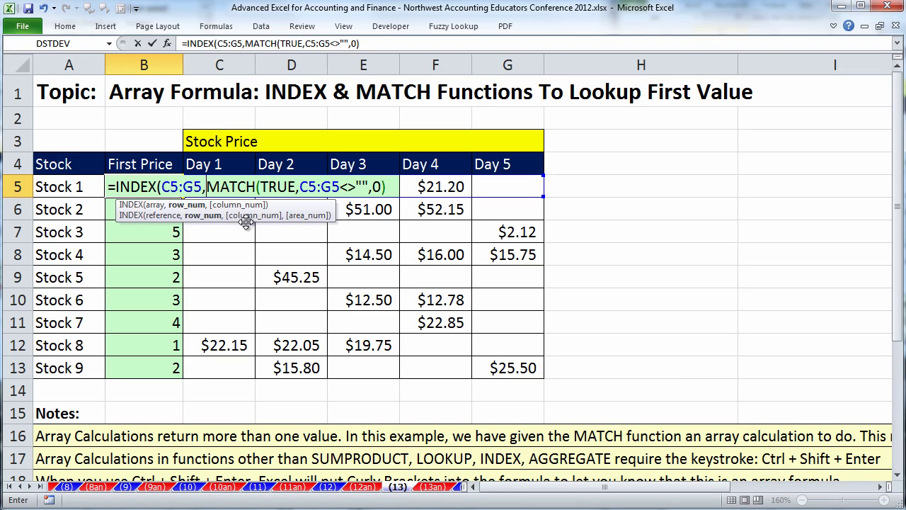
type(",")
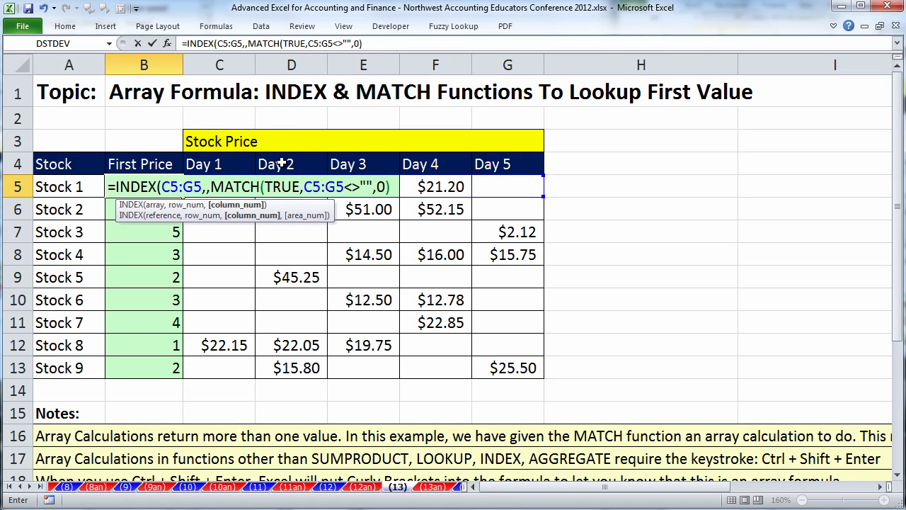
left_click(427, 184)
type(")")
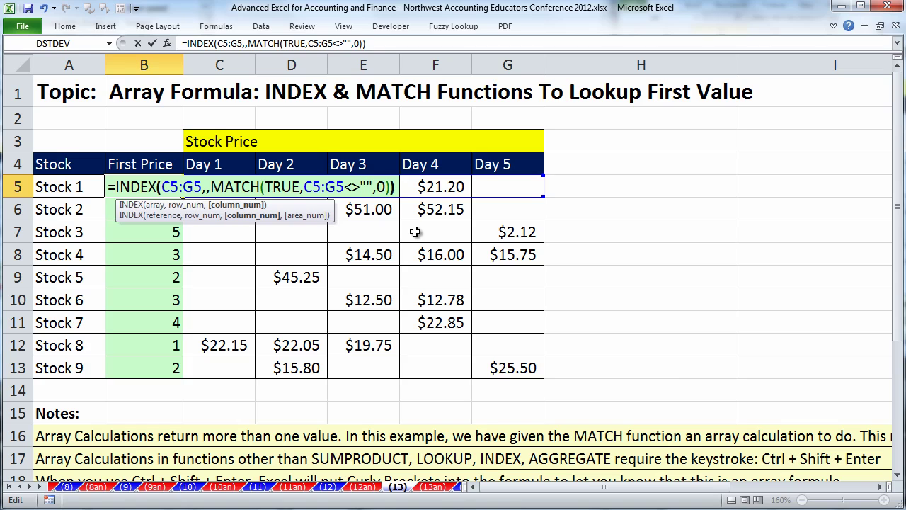
Step: Review the ranges in B5's INDEX and MATCH formula, enter it as an array formula, and copy it down through B13
left_click(172, 186)
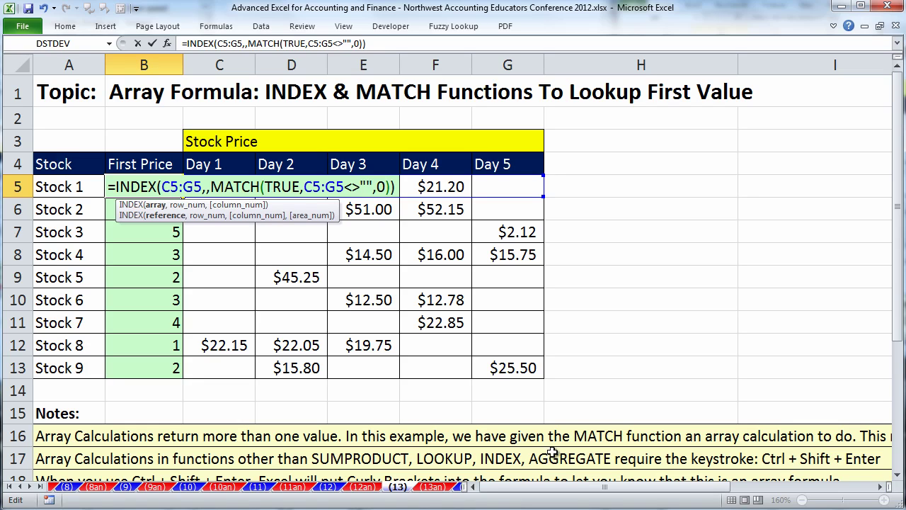
left_click(155, 211)
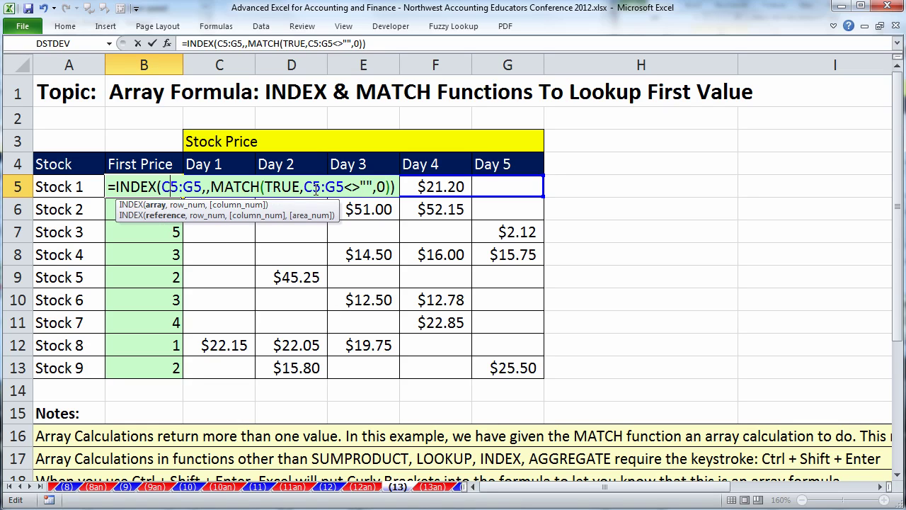
left_click(305, 186)
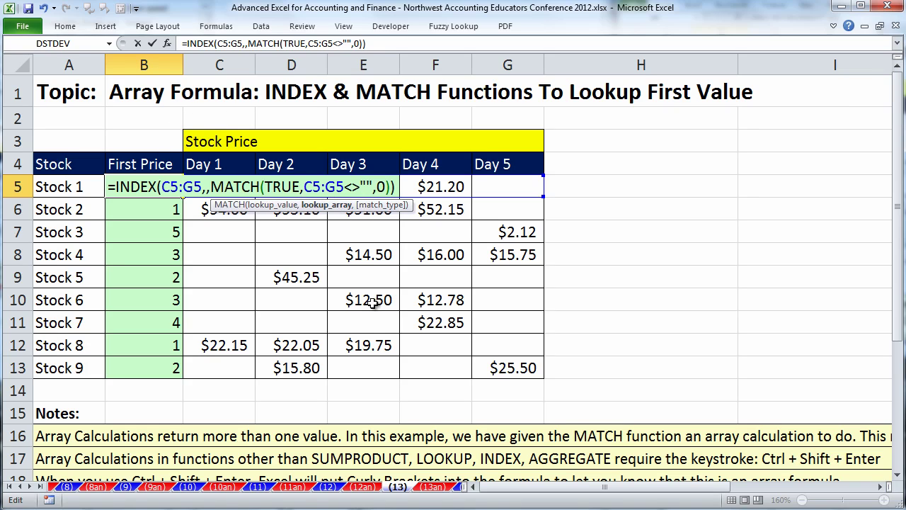
key("ctrl+shift+Return")
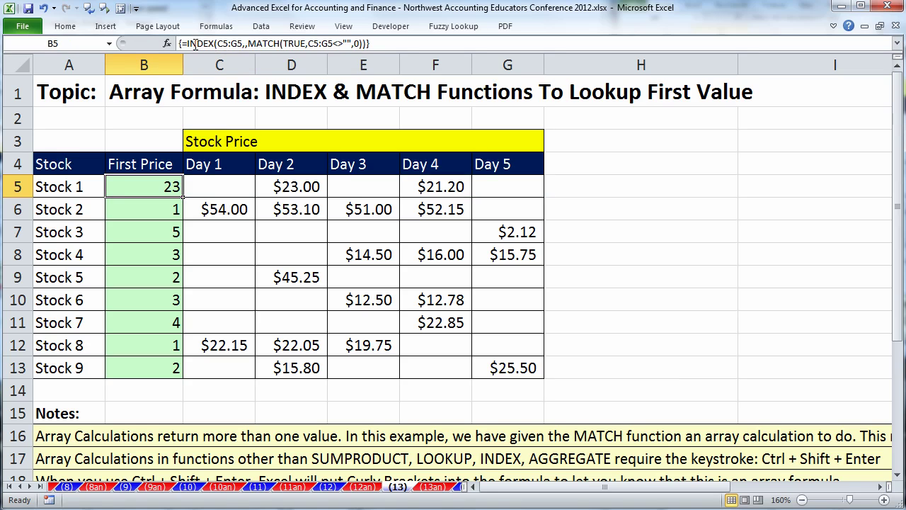
double_click(183, 198)
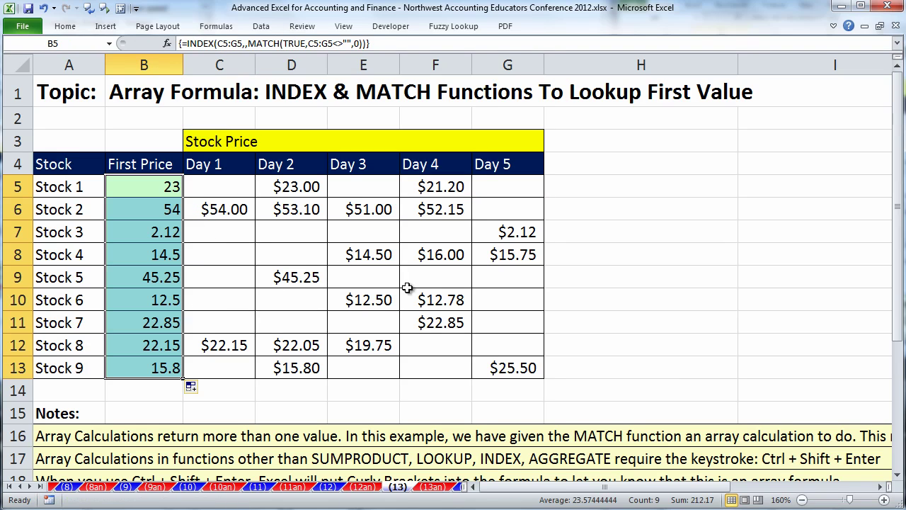
Step: Enter 1 as Stock 3's Day 3 price in E7 and inspect the First Price formula in B7, keeping it an array formula
left_click(355, 232)
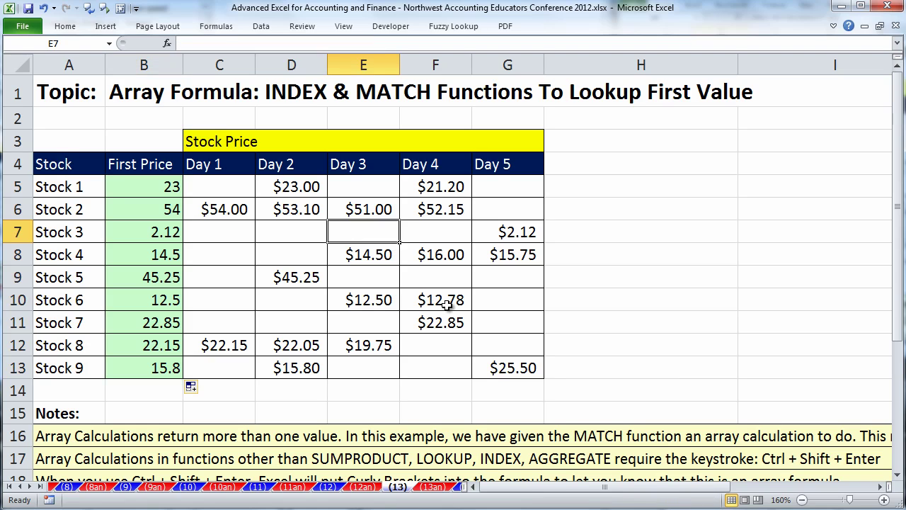
type("1")
key("ctrl+Return")
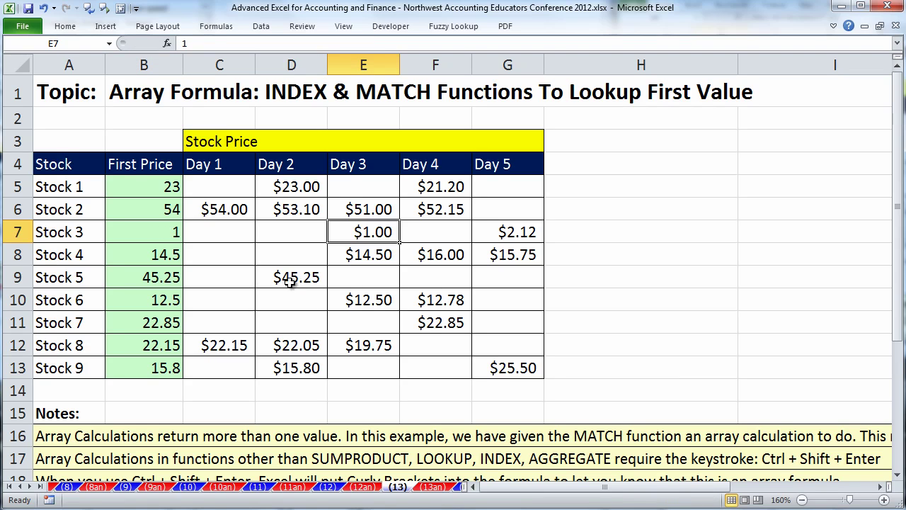
left_click(163, 232)
double_click(163, 232)
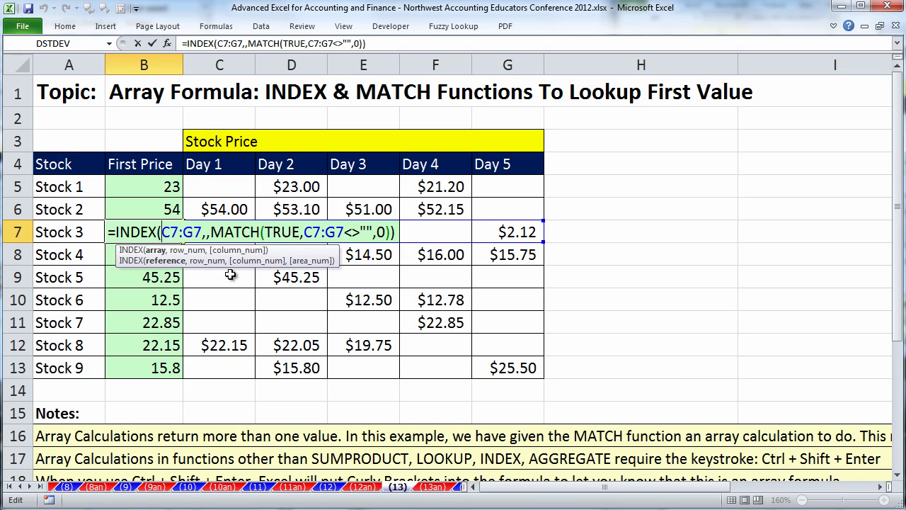
key("ctrl+shift+Return")
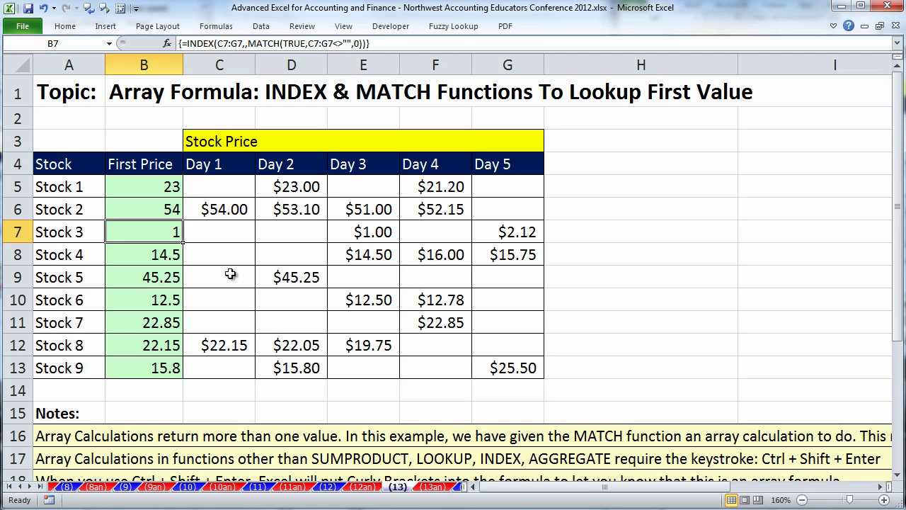
Step: Go to sheet (14) and review the INDEX and MATCH arguments of the First Price formula in B5, keeping it an array formula
left_click(415, 489)
left_click(415, 488)
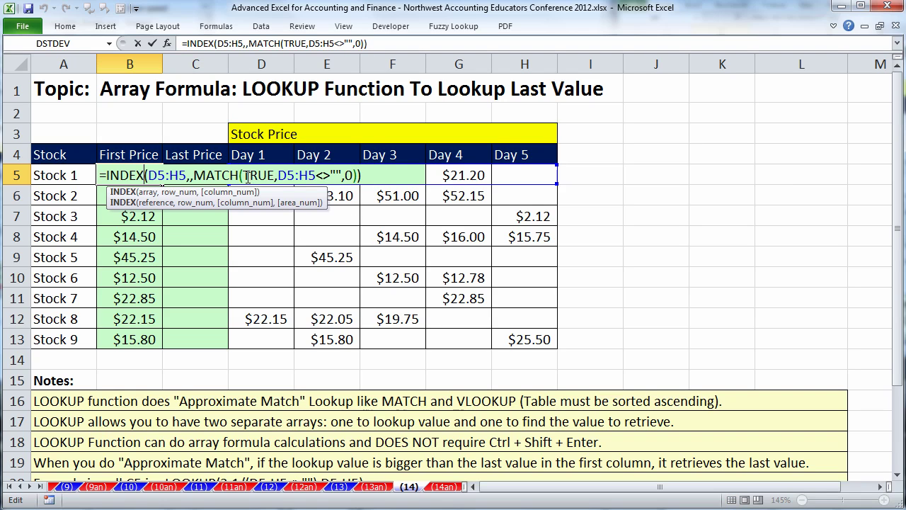
left_click(279, 176)
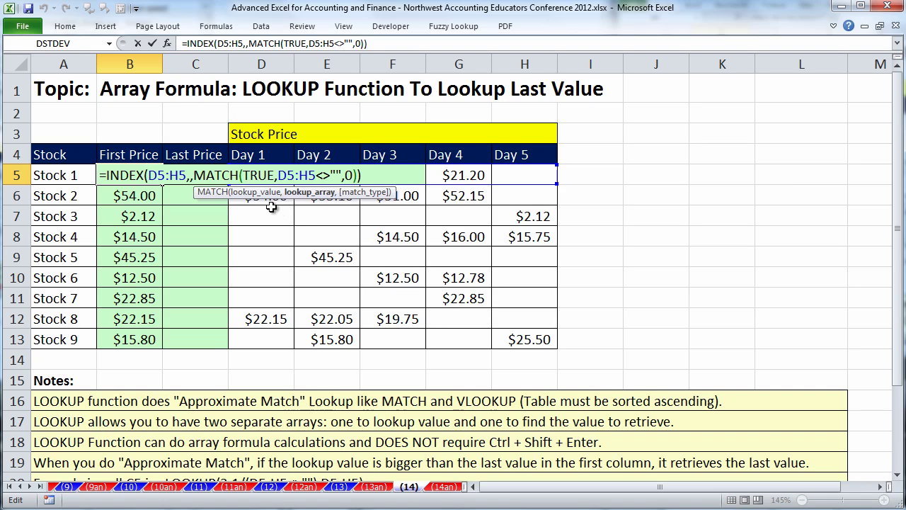
left_click(347, 176)
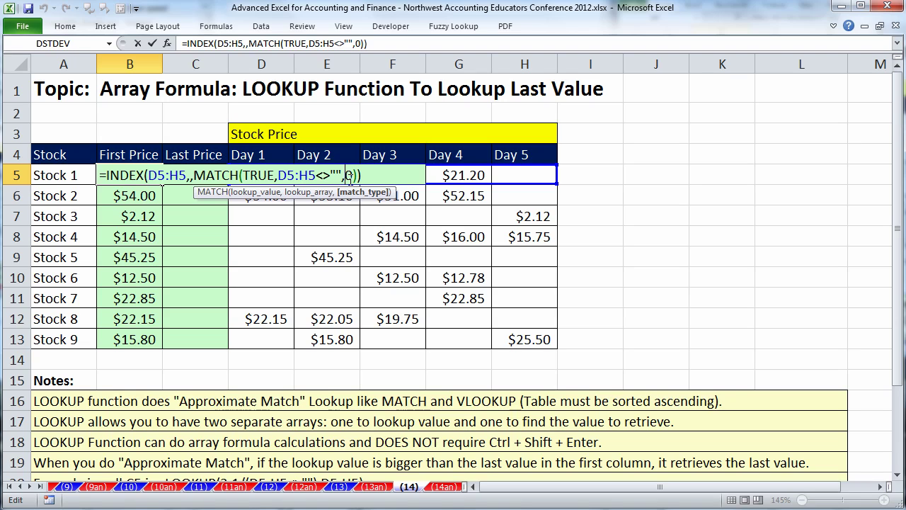
key("ctrl+shift+Return")
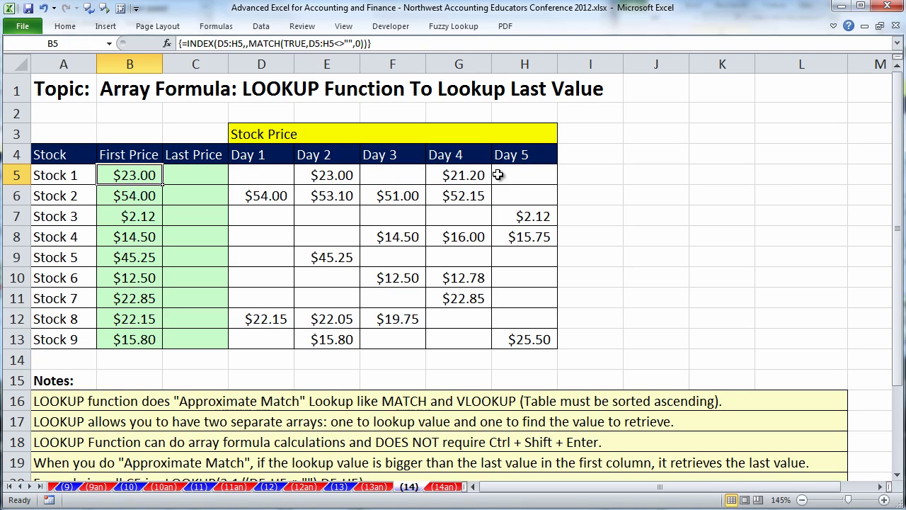
Step: Start a LOOKUP formula in C5 of the Last Price column, leaving lookup_value empty and using D5:H5<>"" as the lookup vector
left_click(218, 174)
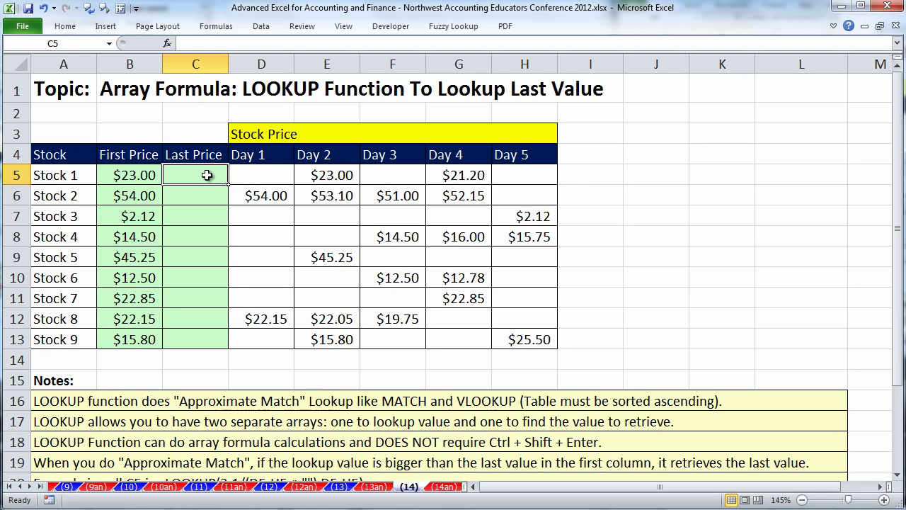
type("=loo")
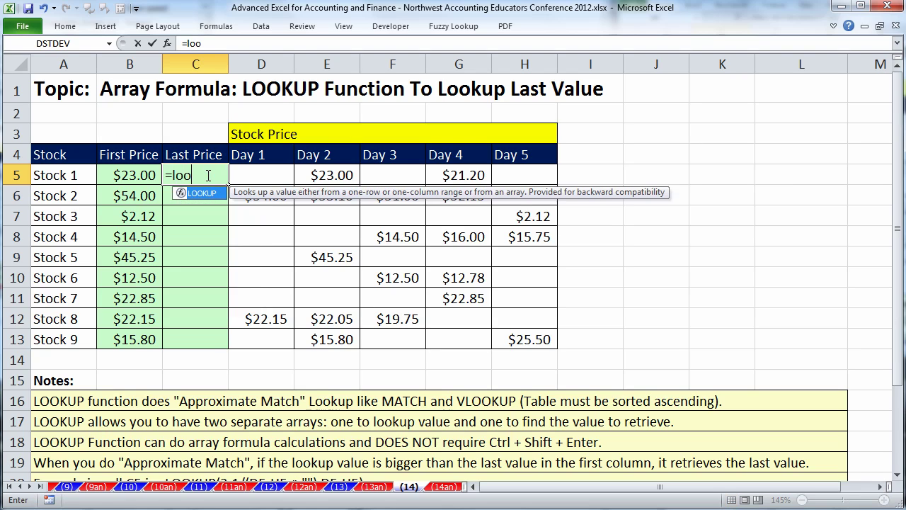
key("Tab")
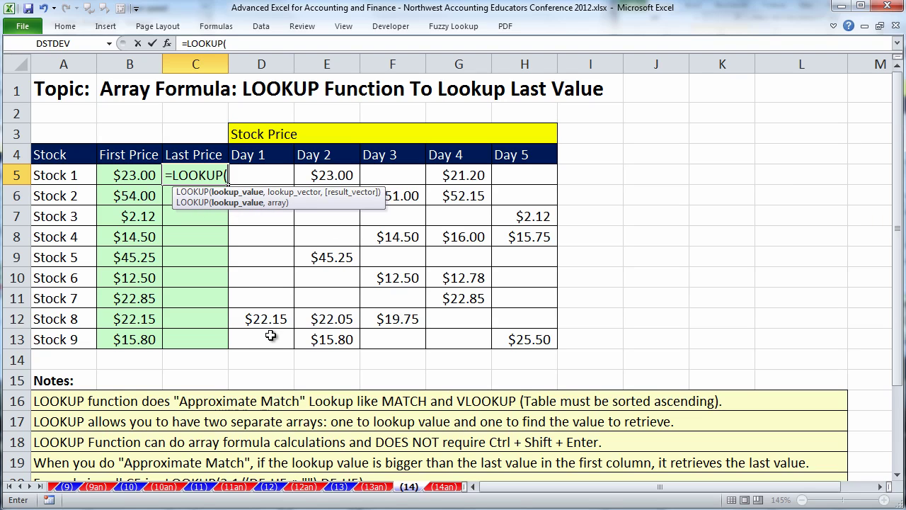
type(",")
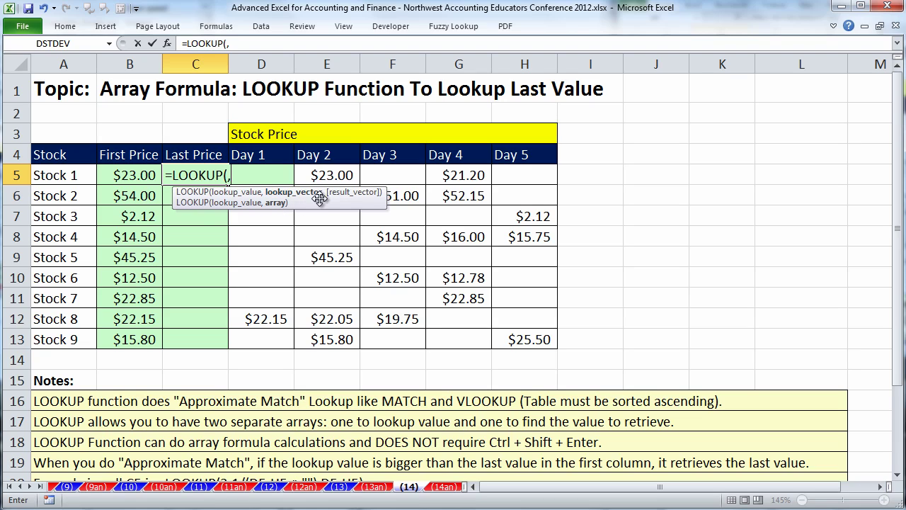
left_click_drag(540, 175, 274, 165)
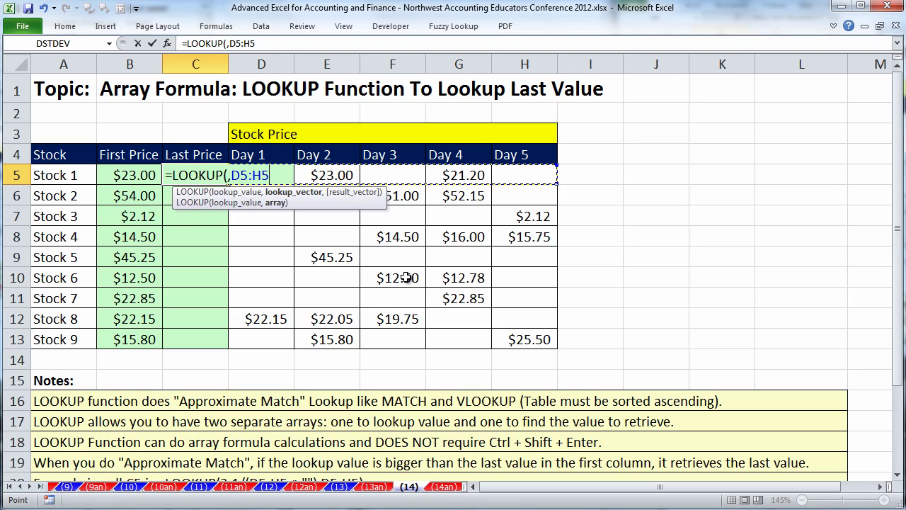
type("<>\"\"")
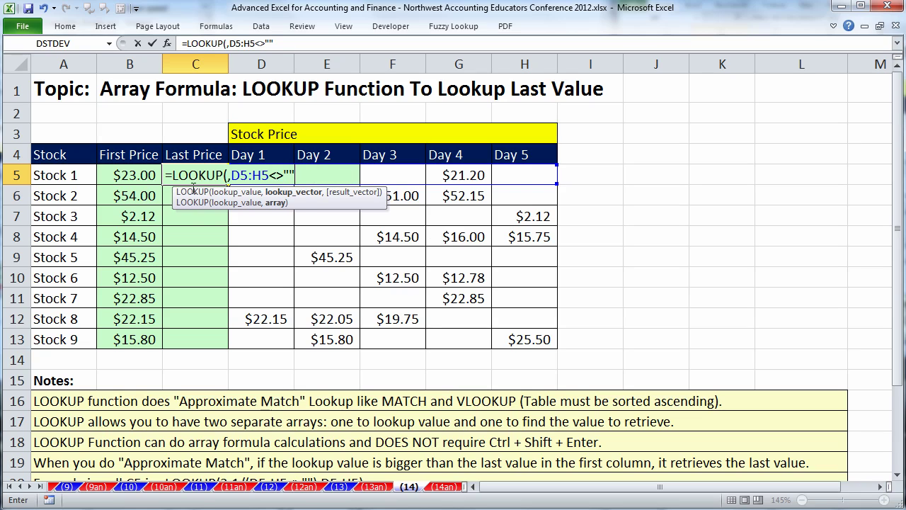
Step: Evaluate the D5:H5<>"" argument within the C5 formula and undo the evaluation
left_click_drag(231, 175, 361, 176)
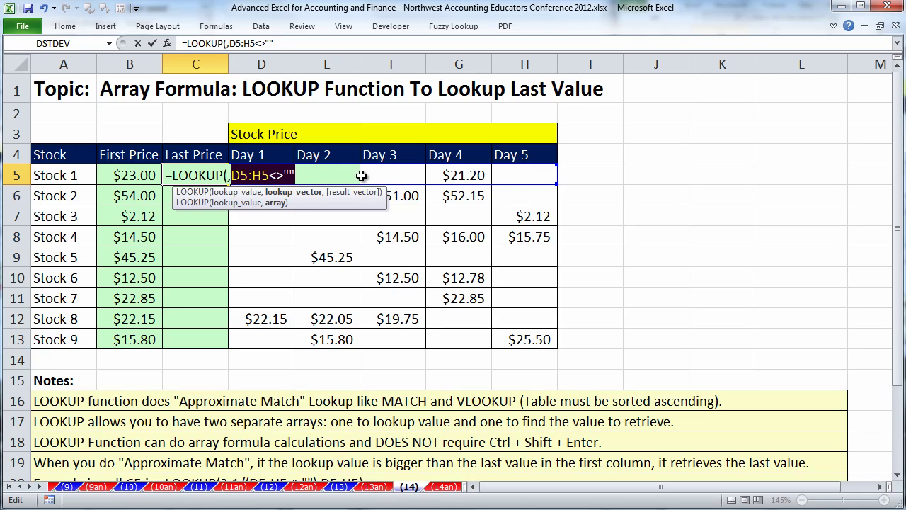
key("F9")
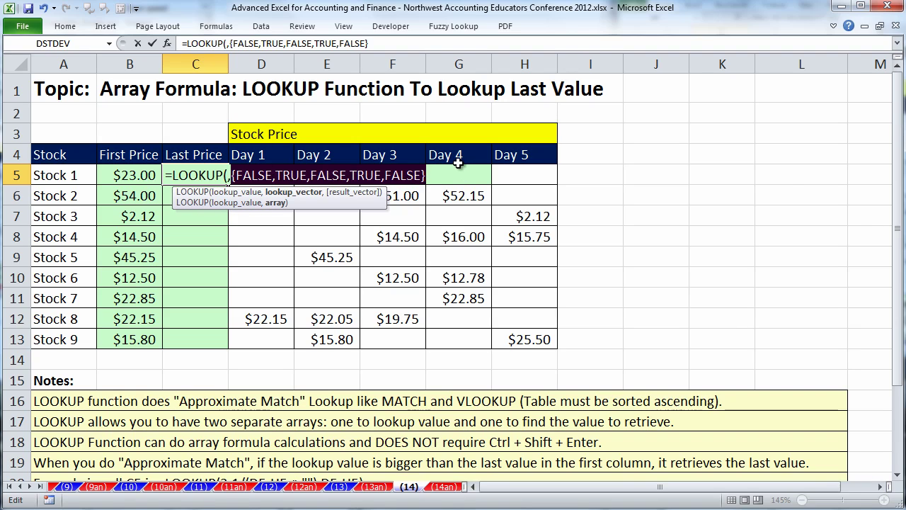
key("ctrl+z")
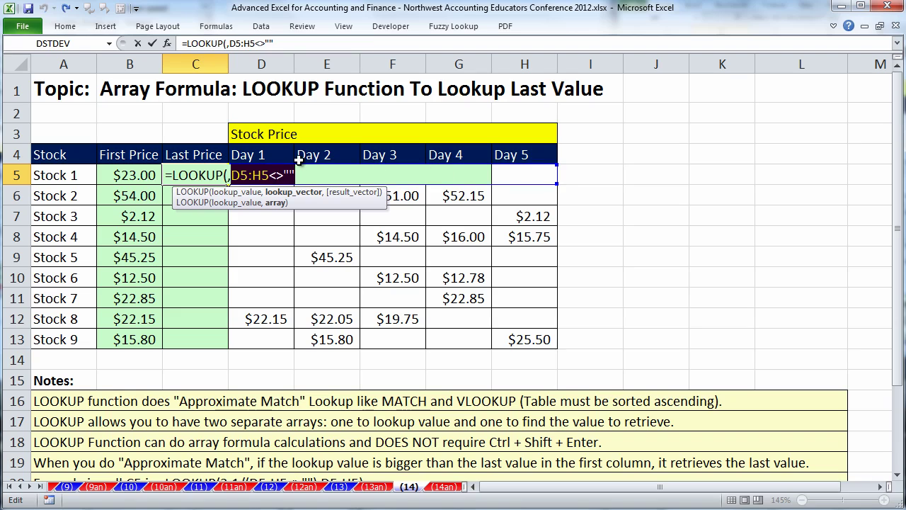
Step: Turn the lookup vector of the C5 LOOKUP formula into 1/(D5:H5<>"")
left_click(232, 176)
type("(")
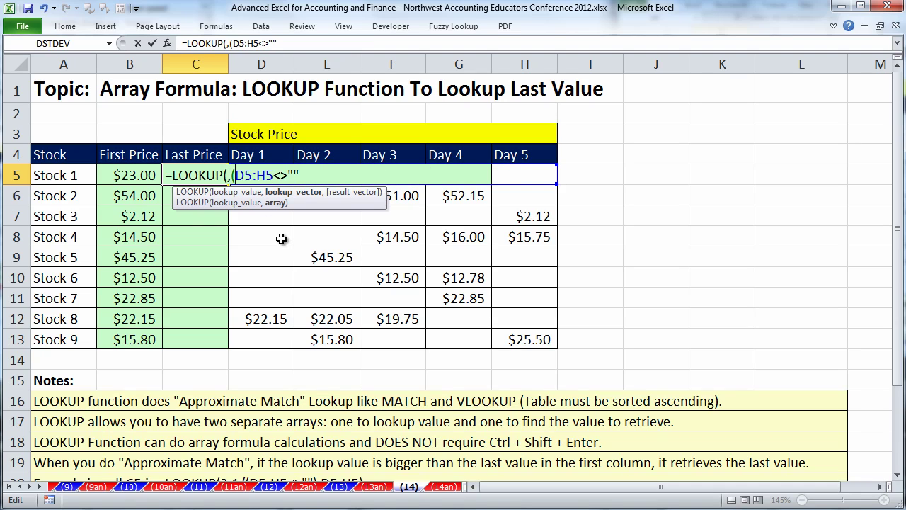
left_click(316, 173)
type(")")
left_click(232, 175)
type("1/")
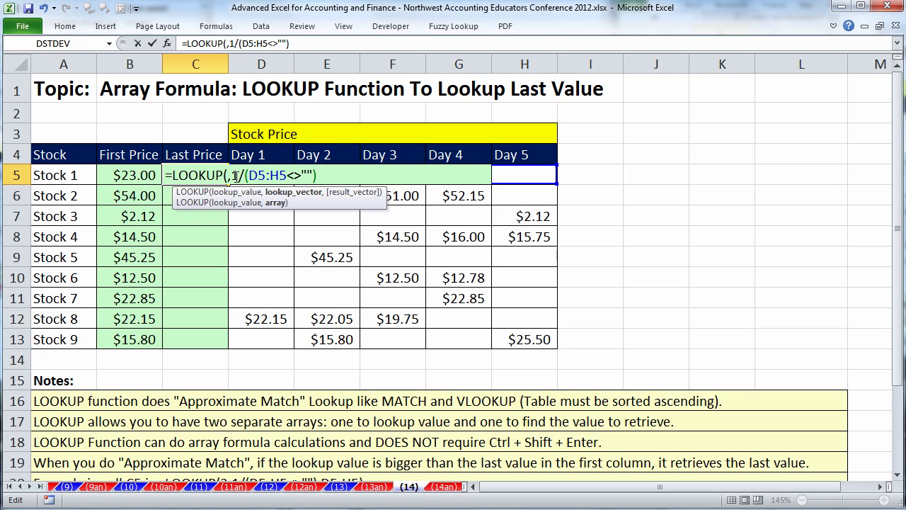
Step: Evaluate the 1/(D5:H5<>"") lookup vector within the C5 formula and undo the evaluation
left_click_drag(232, 176, 415, 177)
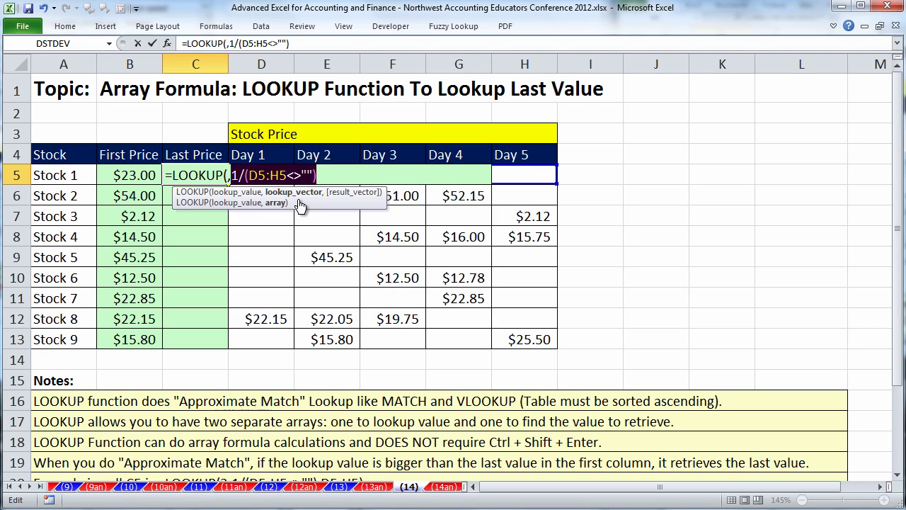
left_click(241, 193)
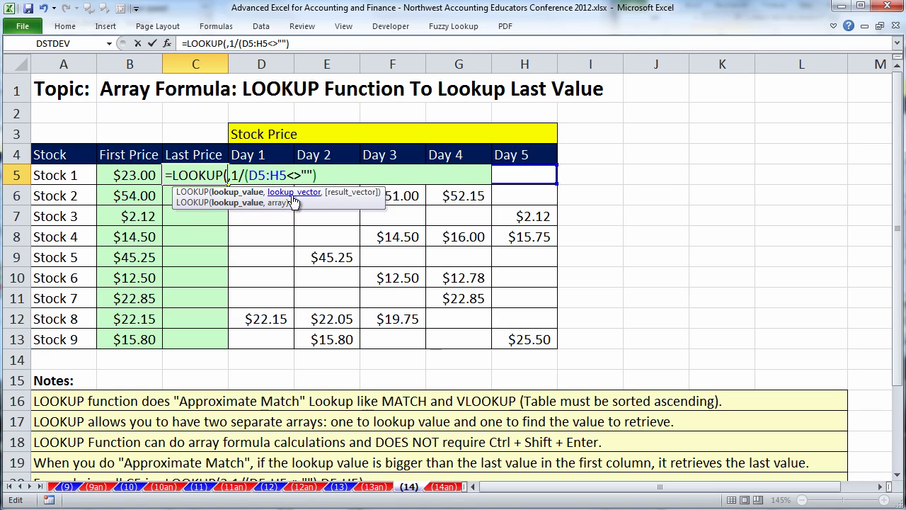
left_click(295, 195)
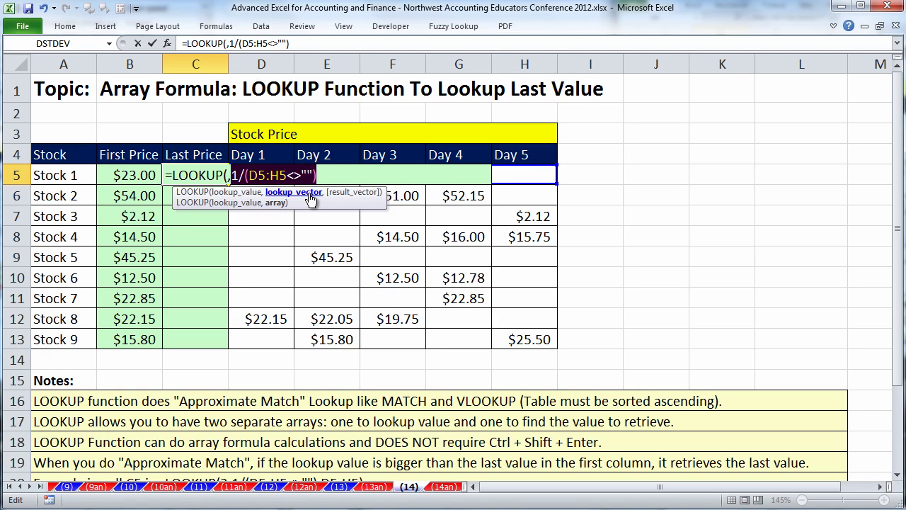
key("F9")
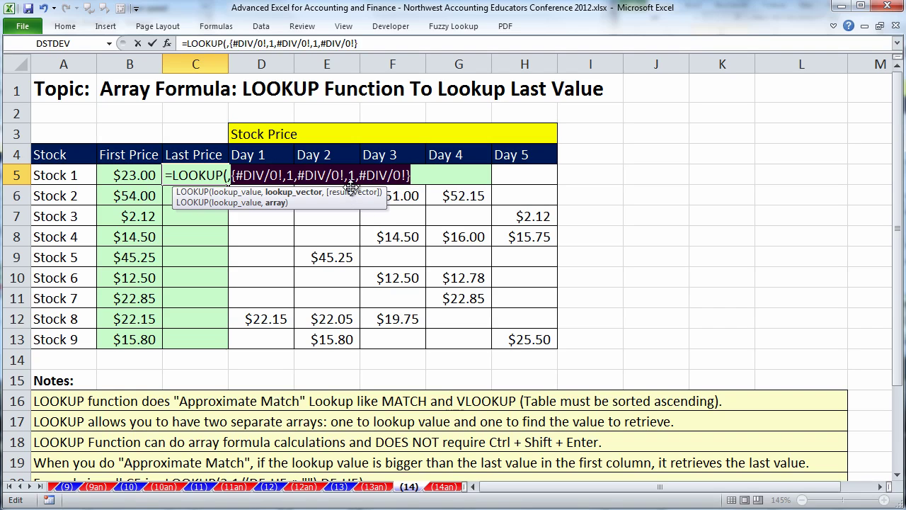
key("ctrl+z")
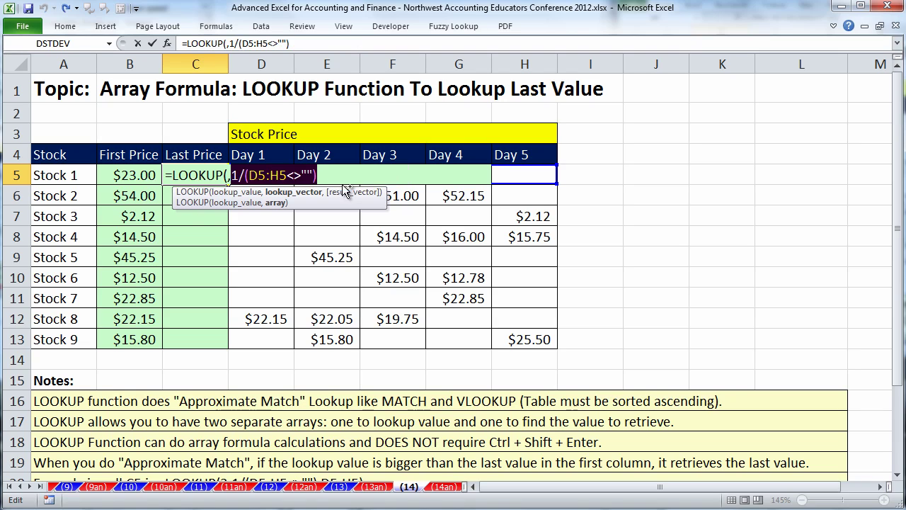
Step: Complete the C5 LOOKUP formula with 2 as the lookup value and D5:H5 as the result vector
left_click(228, 180)
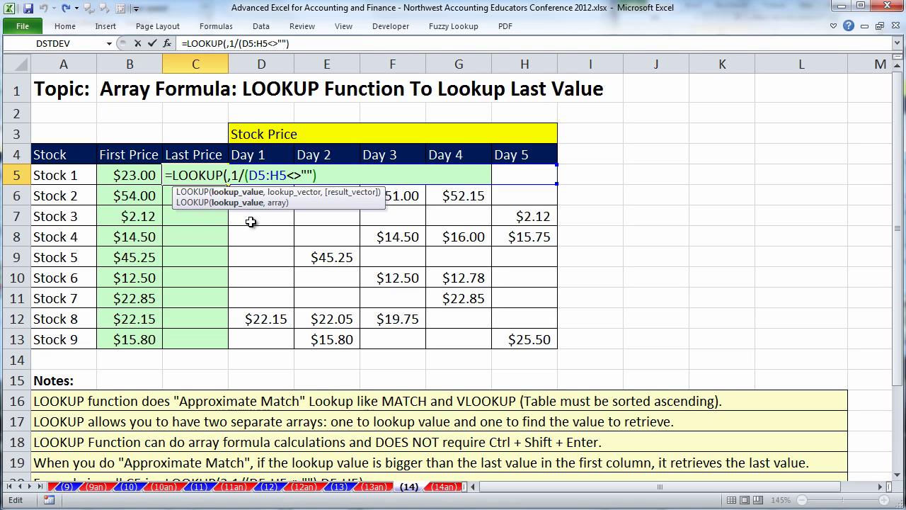
left_click(225, 178)
type("2")
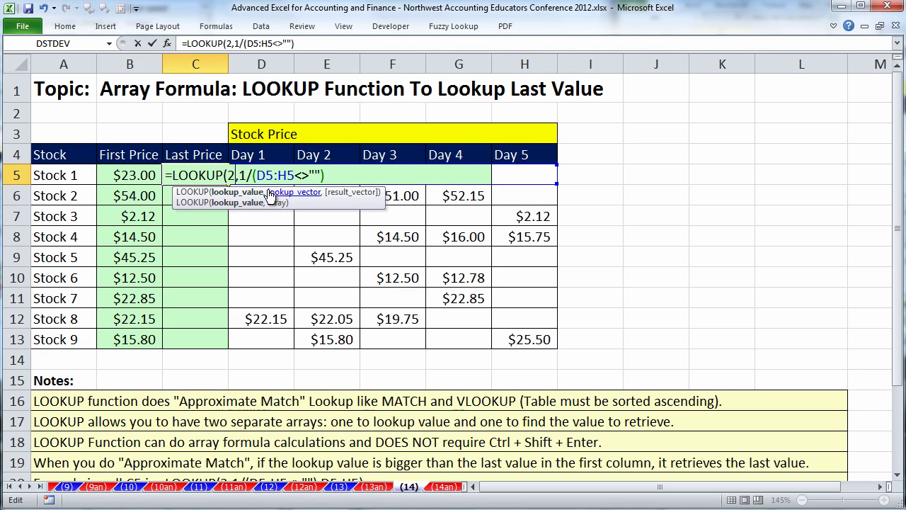
left_click(335, 174)
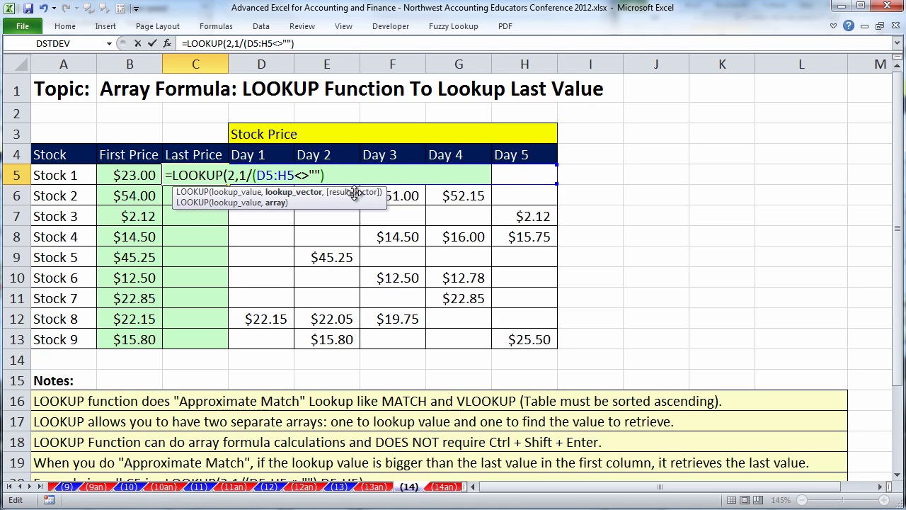
type(",")
left_click_drag(515, 173, 249, 174)
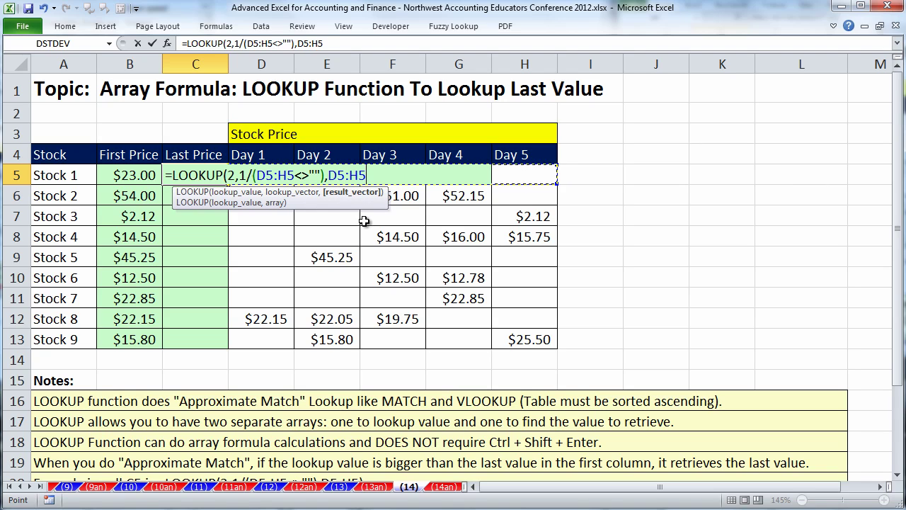
type(")")
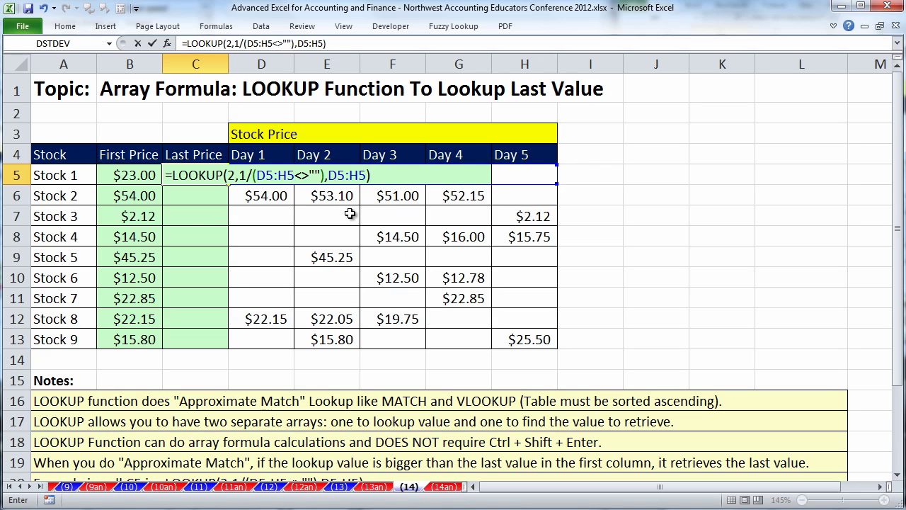
Step: Enter the LOOKUP formula in C5 and copy it down the Last Price column to C13
left_click(232, 176)
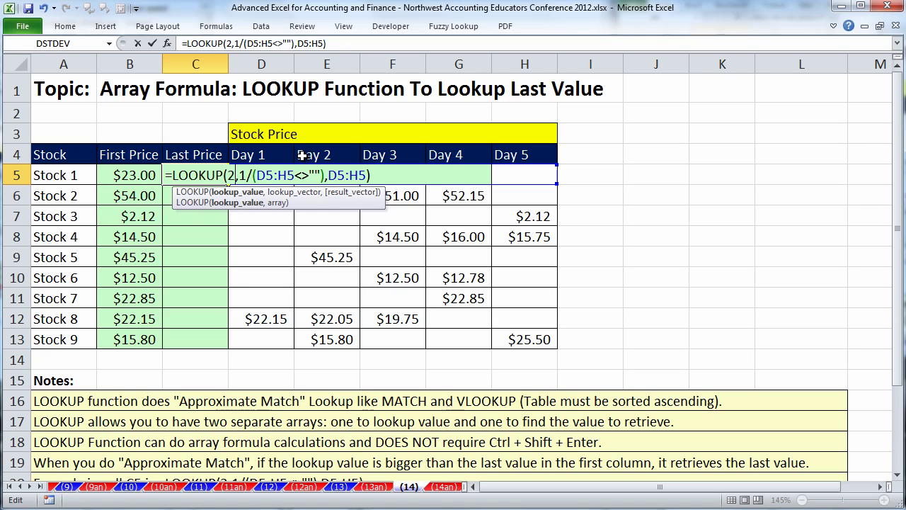
key("ctrl+Return")
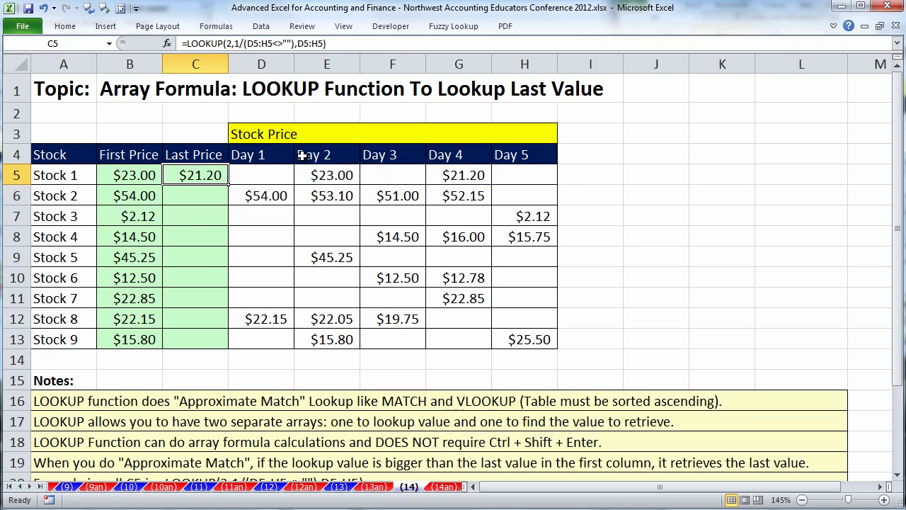
double_click(230, 184)
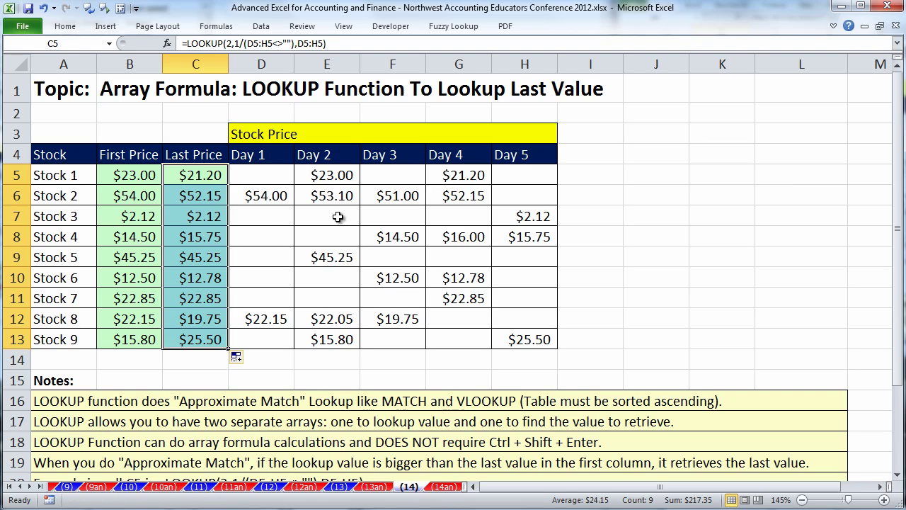
Step: Clear Stock 3's Day 5 price in H7, and enter 1 for Day 2 and 2.12 for Day 3
left_click(504, 216)
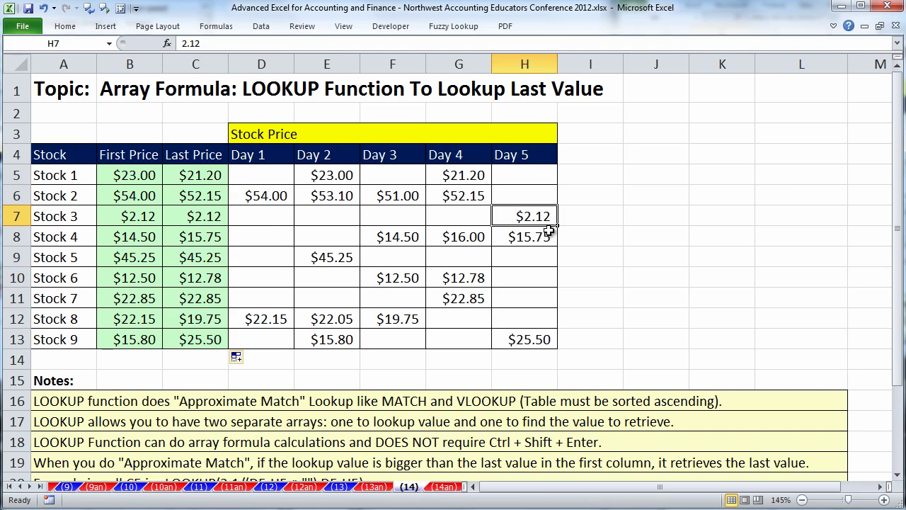
key("Delete")
left_click(336, 213)
type("1")
key("Tab")
type("2.")
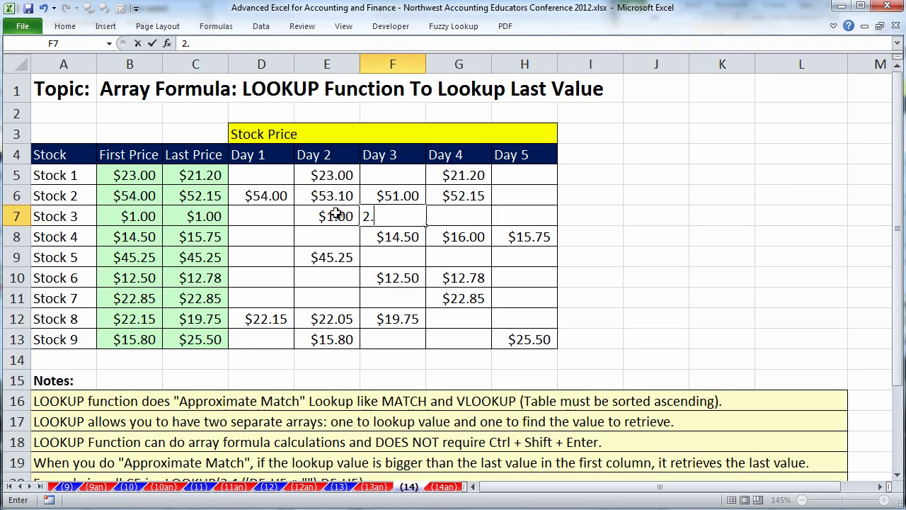
type("12")
key("Tab")
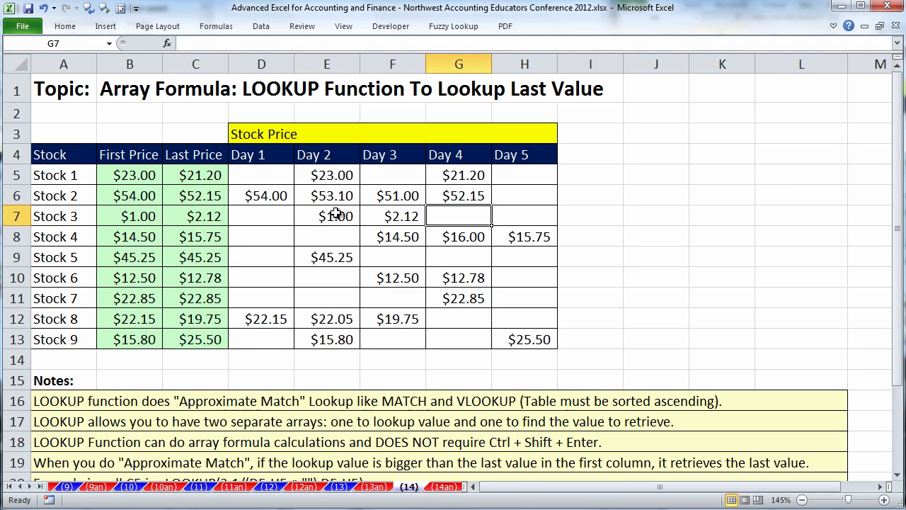
Step: Inspect Stock 3's Last Price formula in C7 and First Price formula in B7, keeping B7 an array formula
double_click(188, 216)
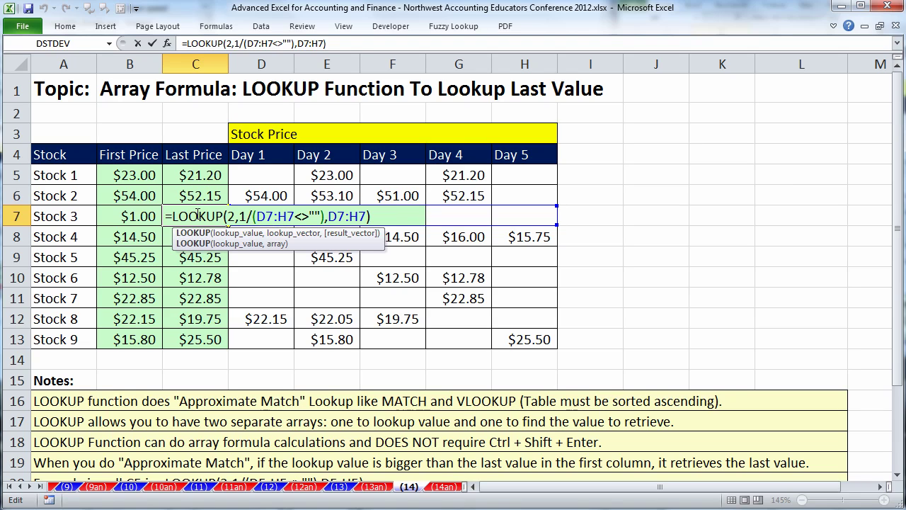
key("Escape")
left_click(148, 216)
double_click(148, 216)
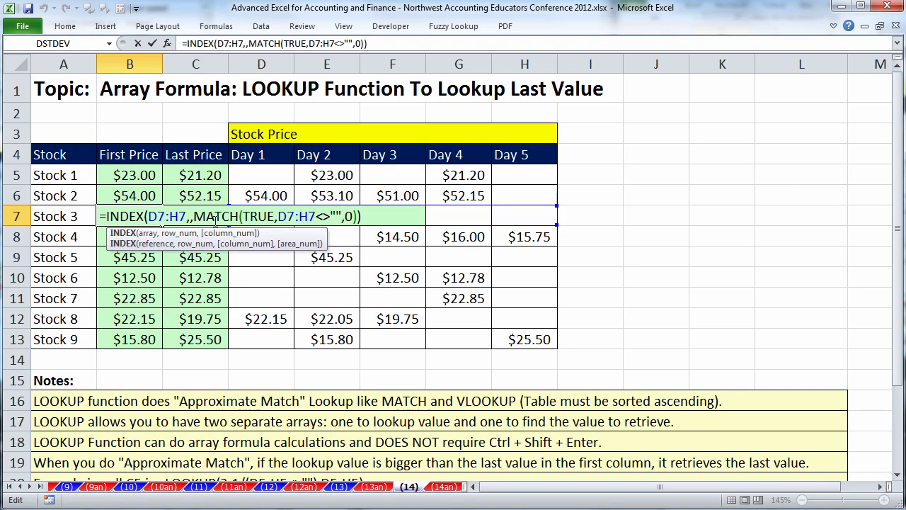
left_click(294, 216)
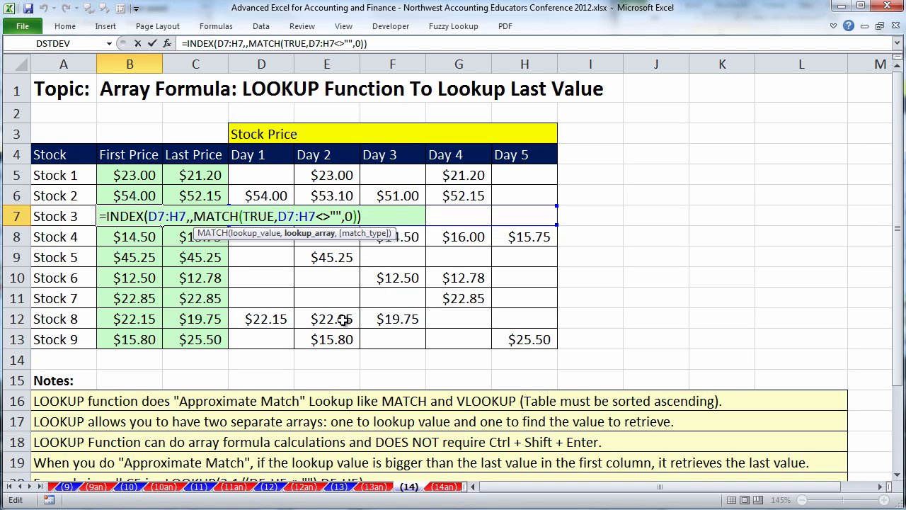
key("ctrl+shift+Return")
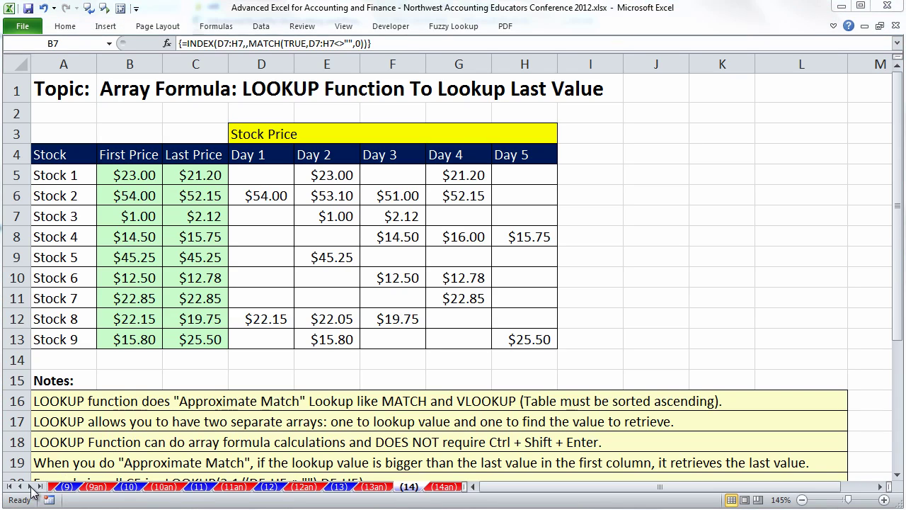
Step: Go to sheet (15) on PivotTables for yearly percentage change calculations
left_click(30, 487)
left_click(30, 487)
left_click(30, 487)
left_click(30, 487)
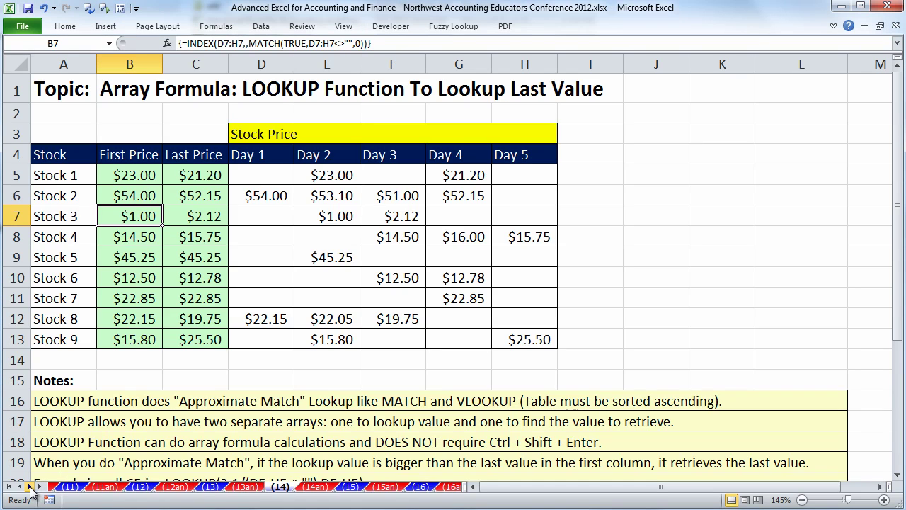
left_click(31, 487)
left_click(30, 487)
left_click(30, 487)
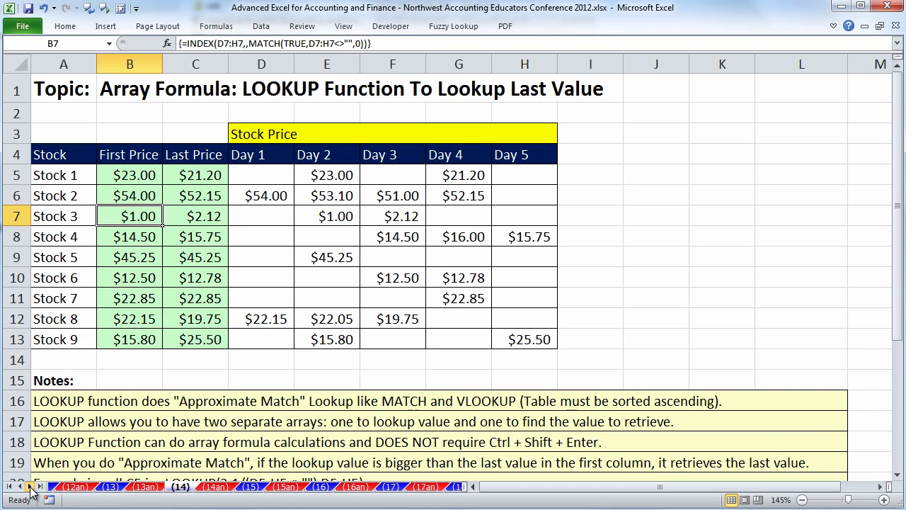
left_click(30, 487)
left_click(210, 487)
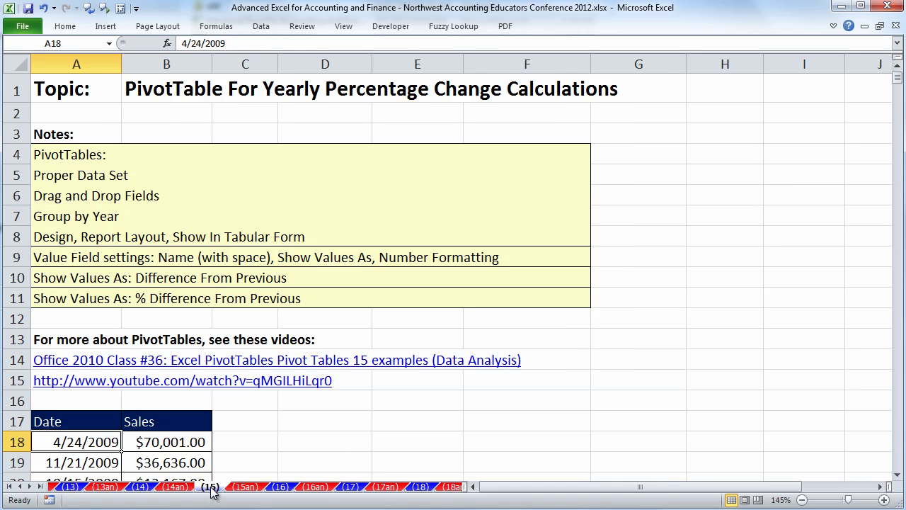
left_click(278, 487)
left_click(319, 487)
left_click(212, 487)
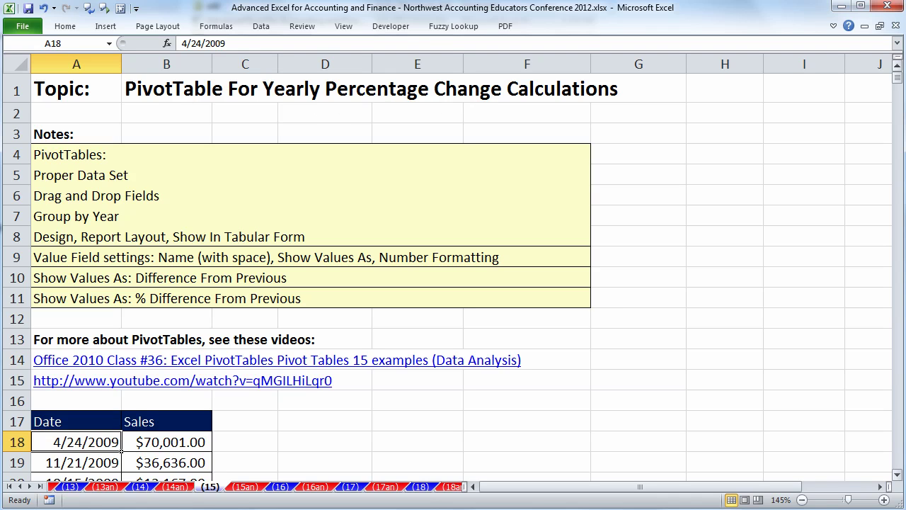
Step: Examine the Date and Sales data set starting in row 17, including its field names, records and surrounding blank cells, and select A18
scroll(898, 476, "down", 3)
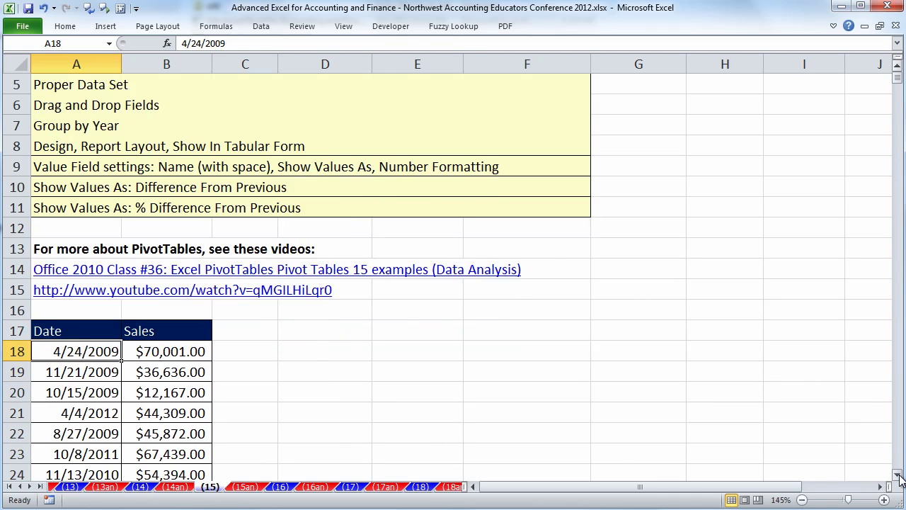
scroll(898, 476, "down", 2)
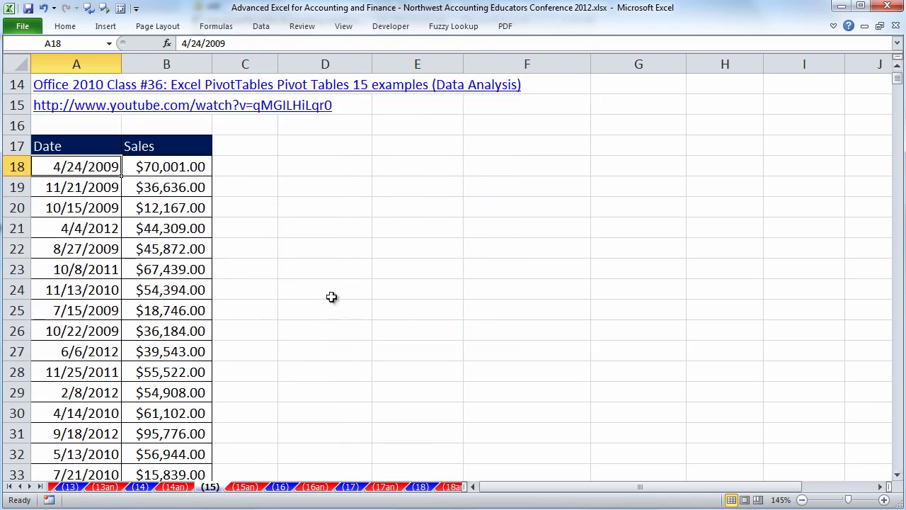
left_click_drag(64, 165, 42, 365)
left_click_drag(176, 165, 189, 347)
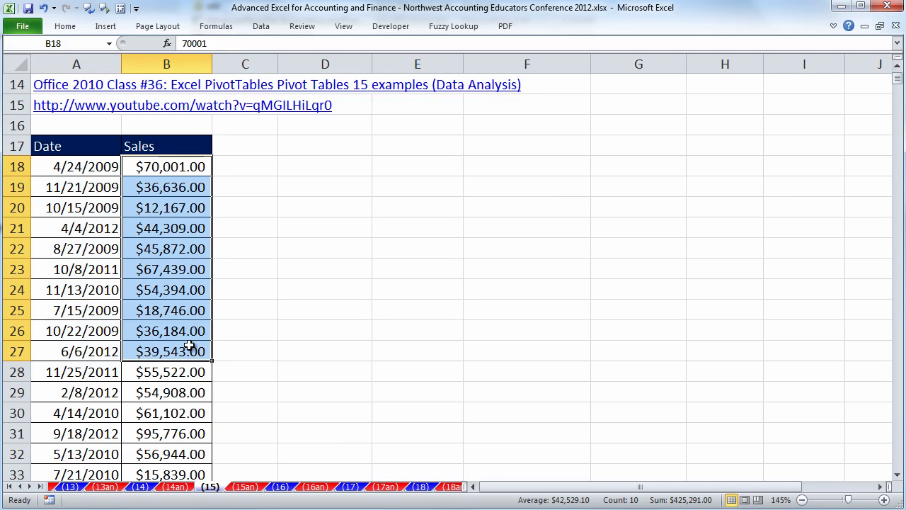
left_click(106, 187)
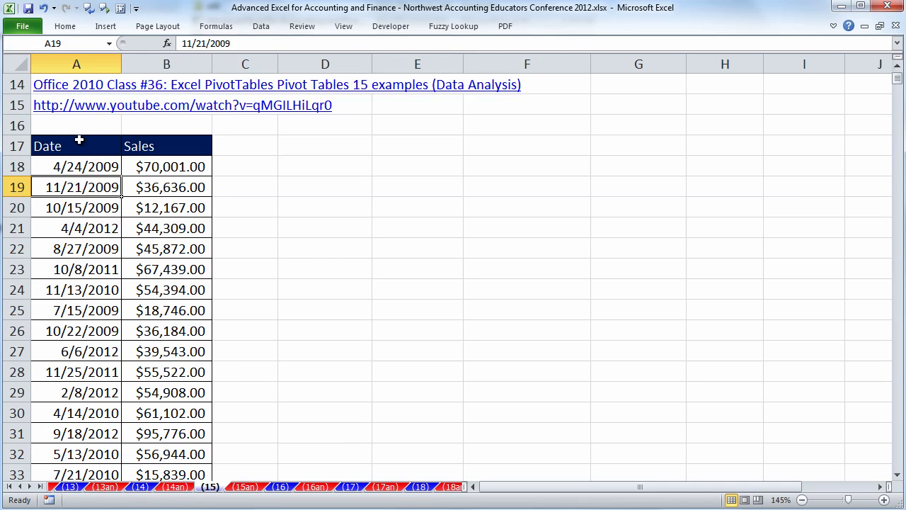
left_click_drag(63, 125, 243, 124)
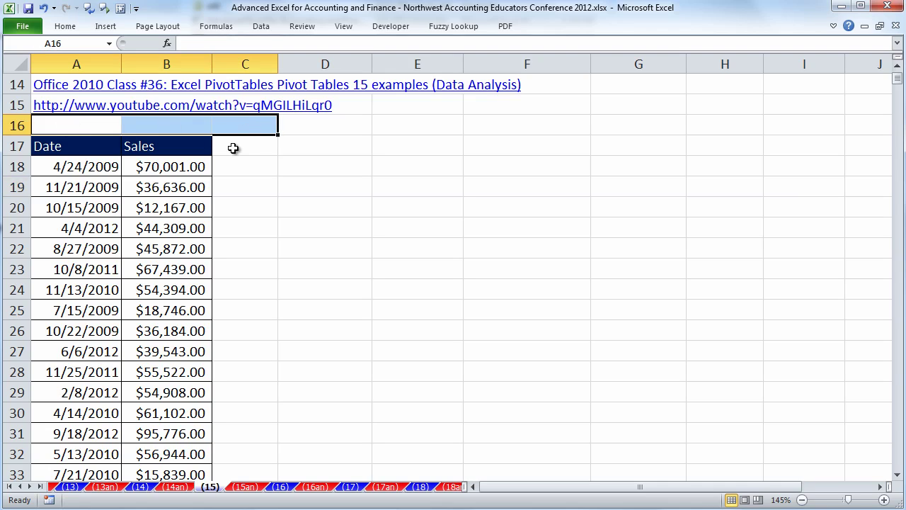
left_click(78, 148)
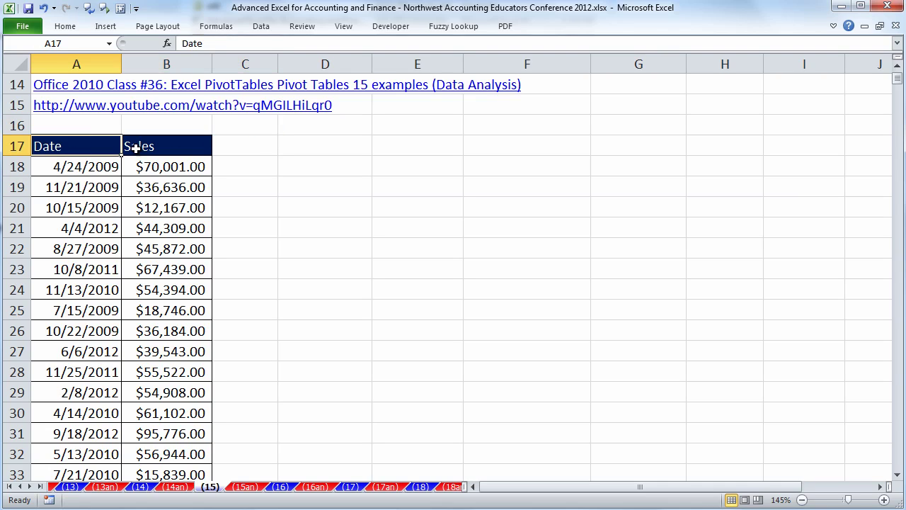
left_click(133, 148)
left_click_drag(62, 171, 162, 169)
left_click_drag(61, 216, 181, 205)
left_click_drag(88, 129, 252, 359)
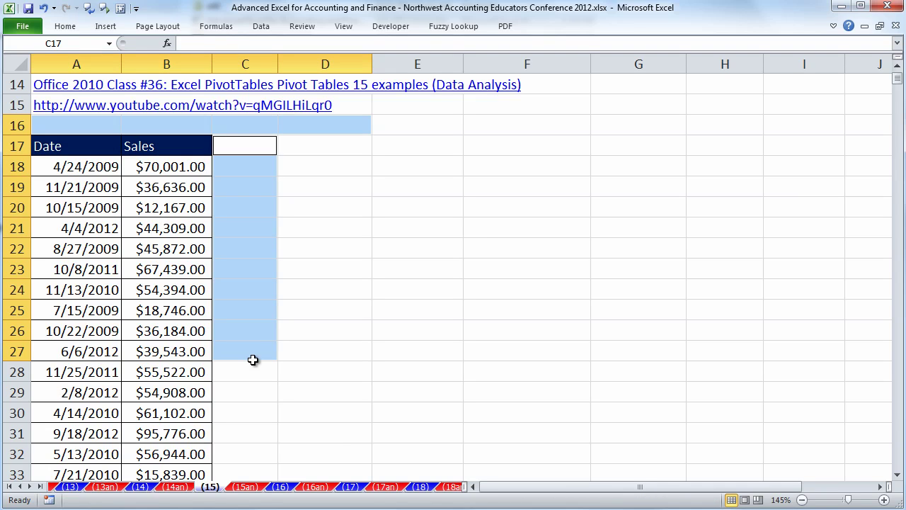
left_click(81, 186)
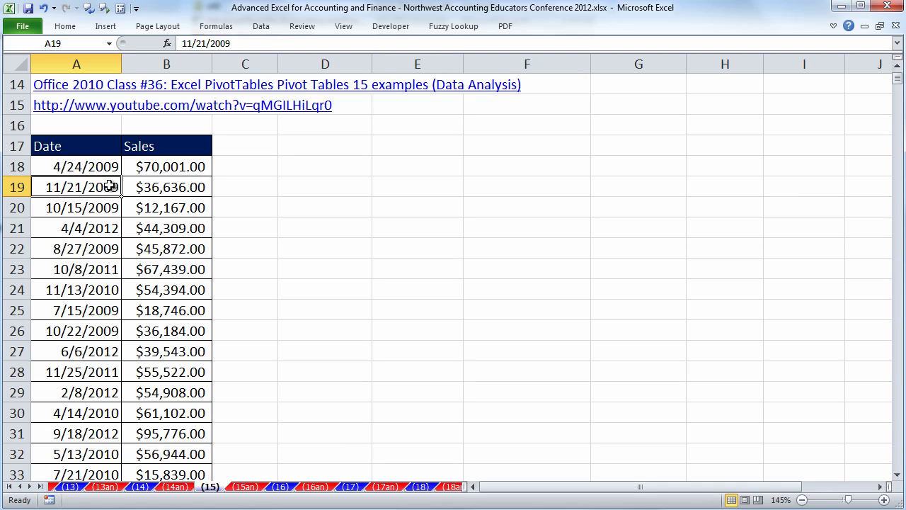
left_click(106, 164)
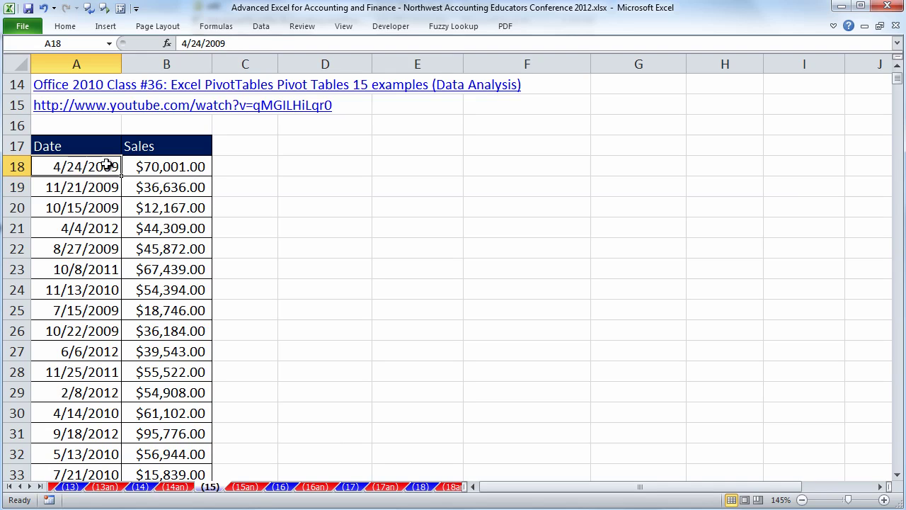
Step: Select a single cell, B19, inside the Date and Sales data set
left_click(115, 270)
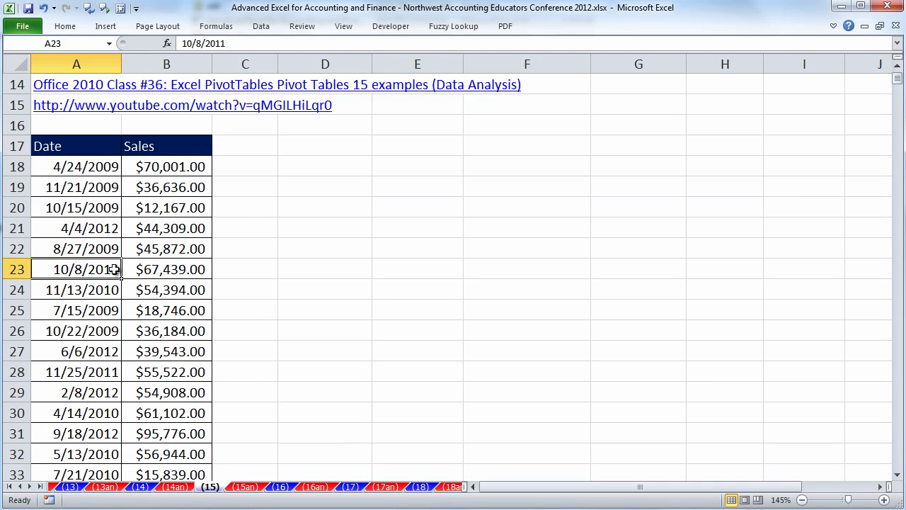
left_click(109, 232)
left_click(163, 191)
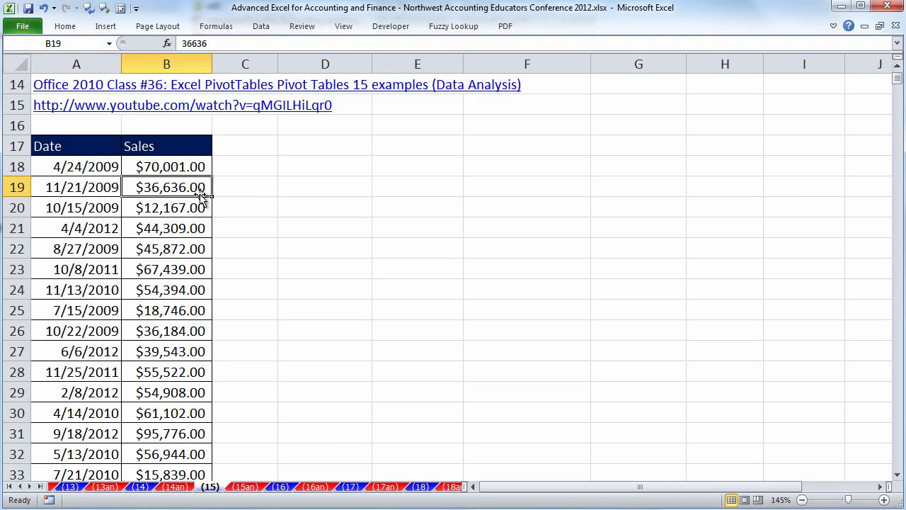
left_click(107, 28)
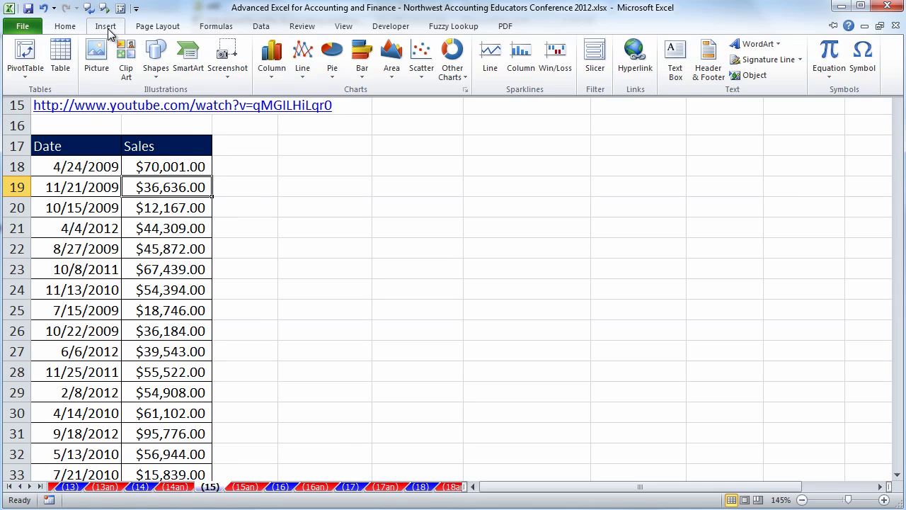
left_click(25, 76)
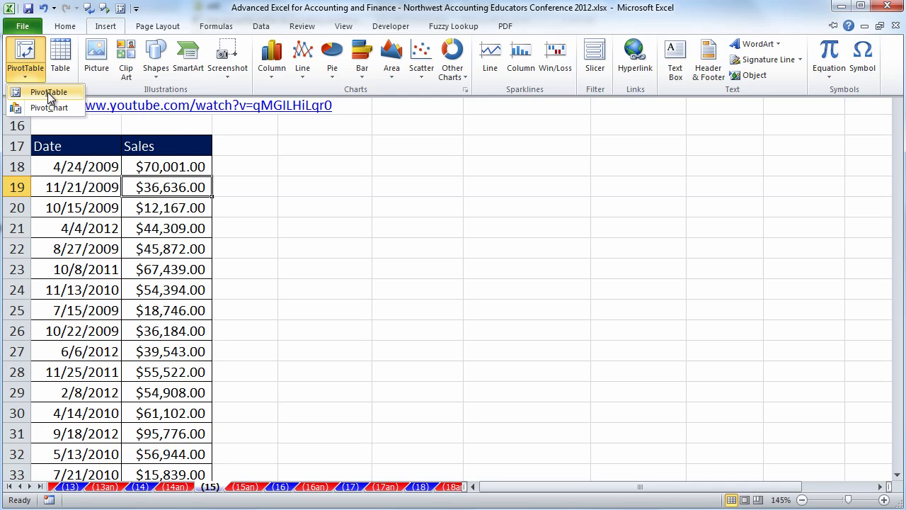
left_click(47, 92)
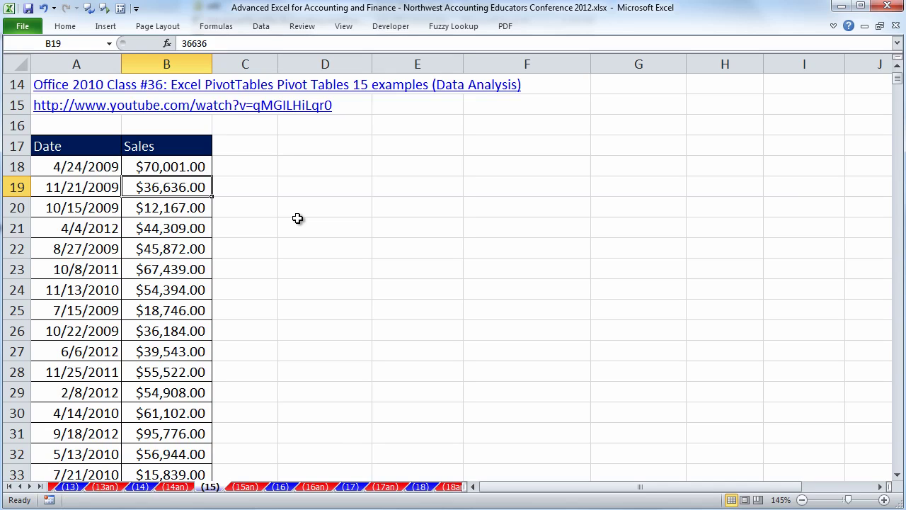
key("alt")
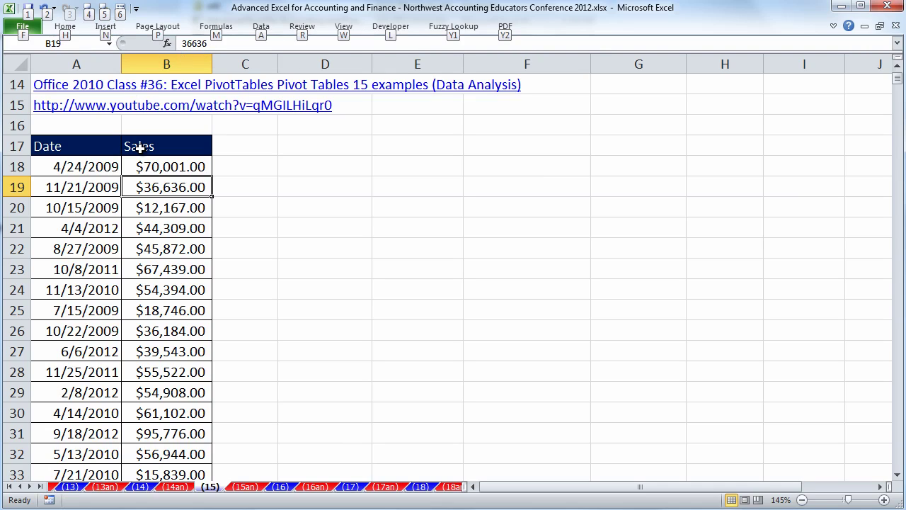
key("n")
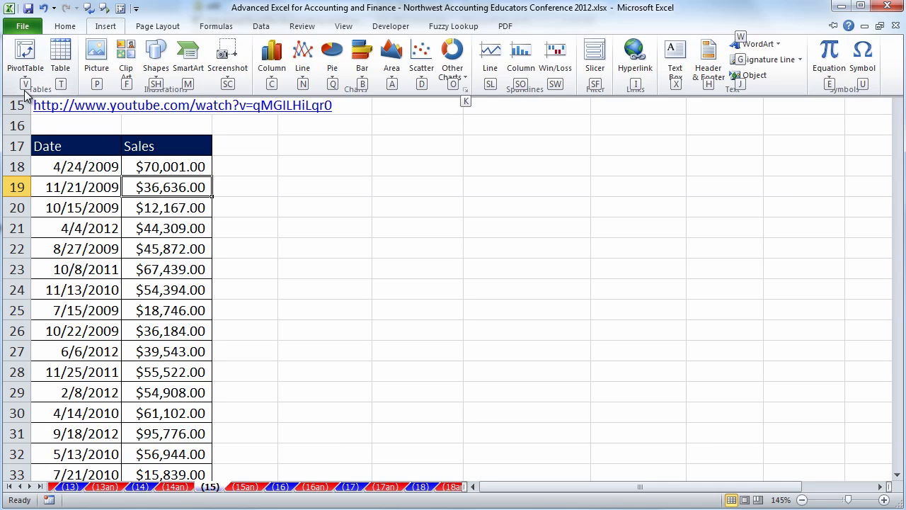
key("v")
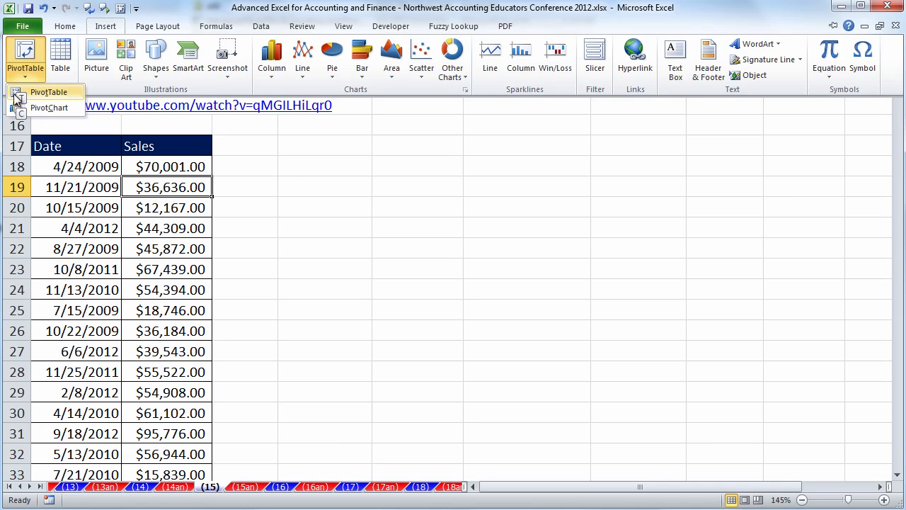
key("Escape")
key("Escape")
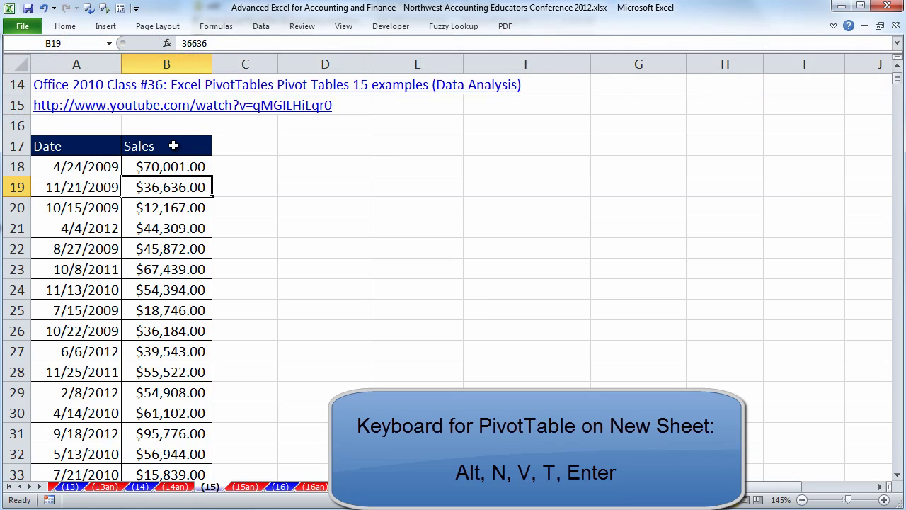
Step: Create a PivotTable on a new worksheet from the Date and Sales data in A17:B10705, with Date as the row labels
key("alt")
key("n")
key("v")
key("t")
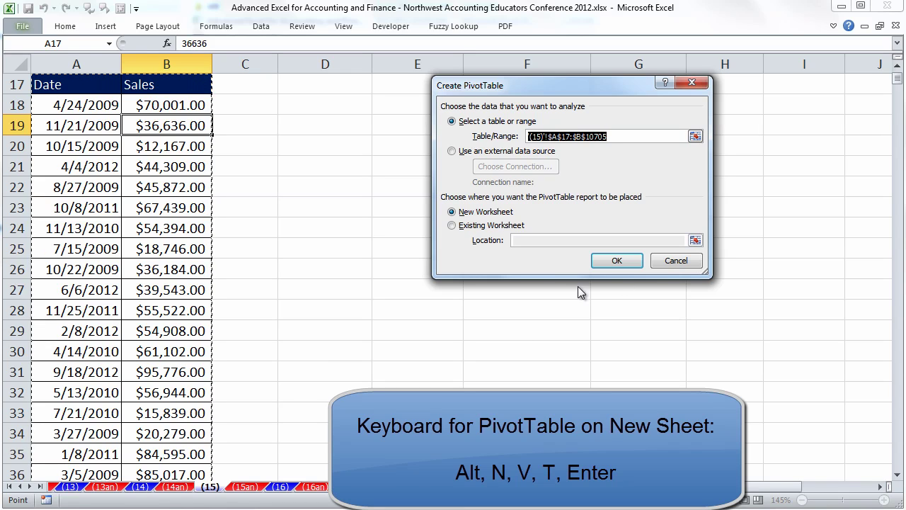
left_click(617, 261)
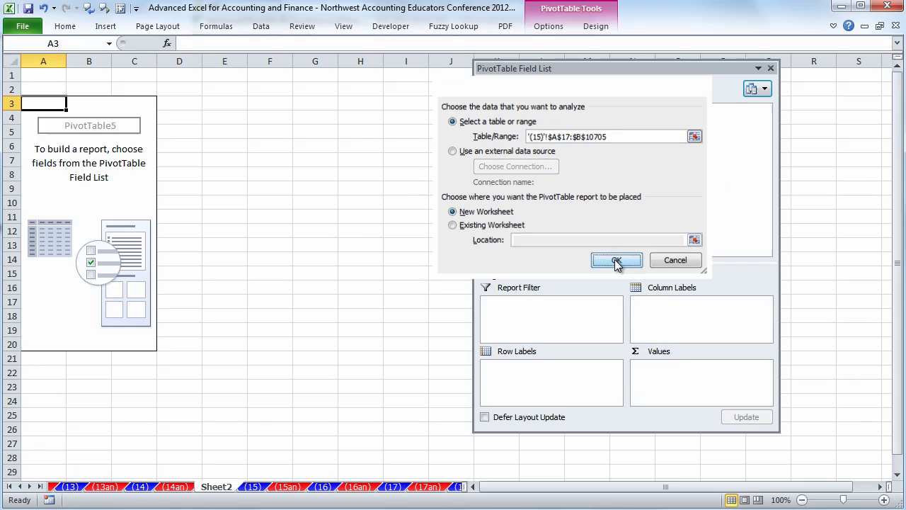
left_click_drag(524, 76, 301, 66)
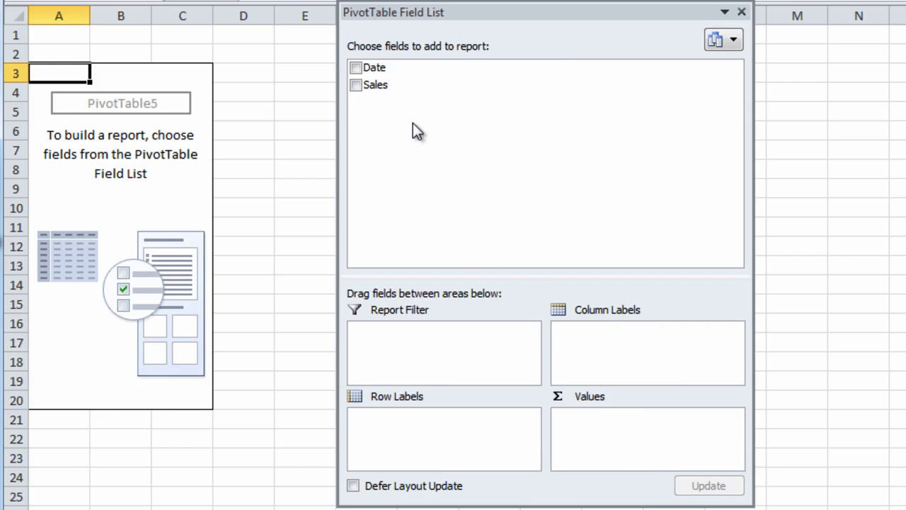
left_click_drag(386, 69, 392, 417)
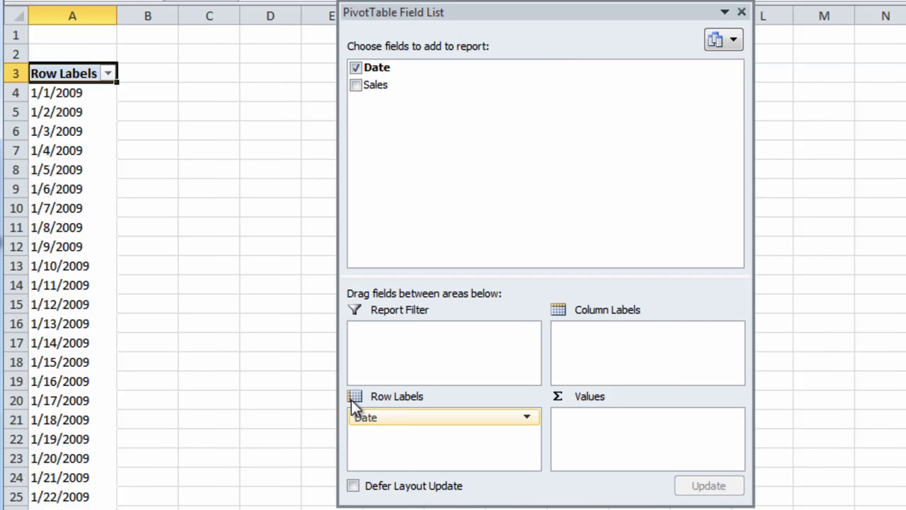
Step: Group the PivotTable's Date row labels by Years only, without Months
right_click(61, 112)
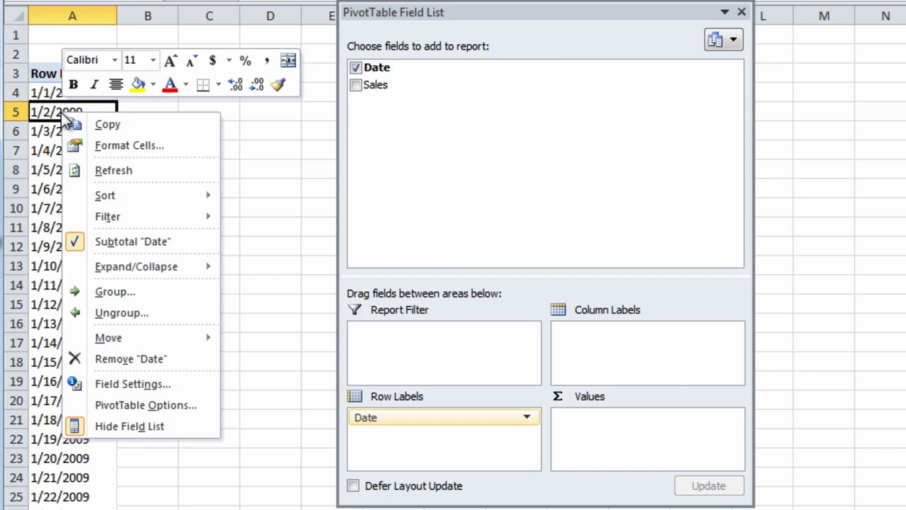
left_click(101, 293)
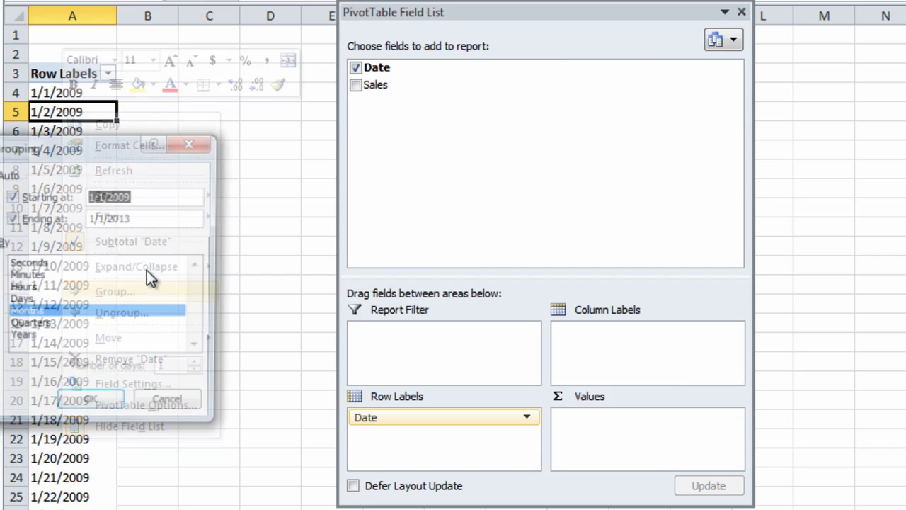
left_click_drag(72, 158, 225, 83)
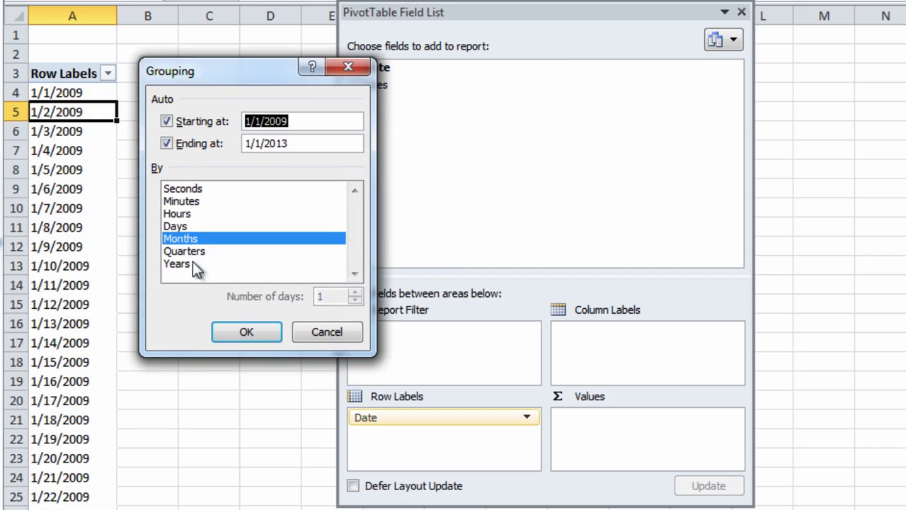
left_click(180, 266)
left_click(186, 239)
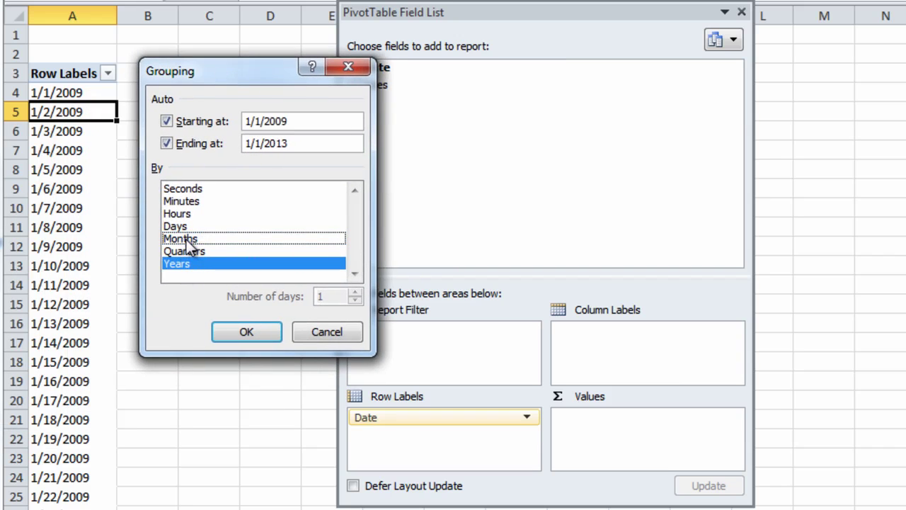
left_click(245, 332)
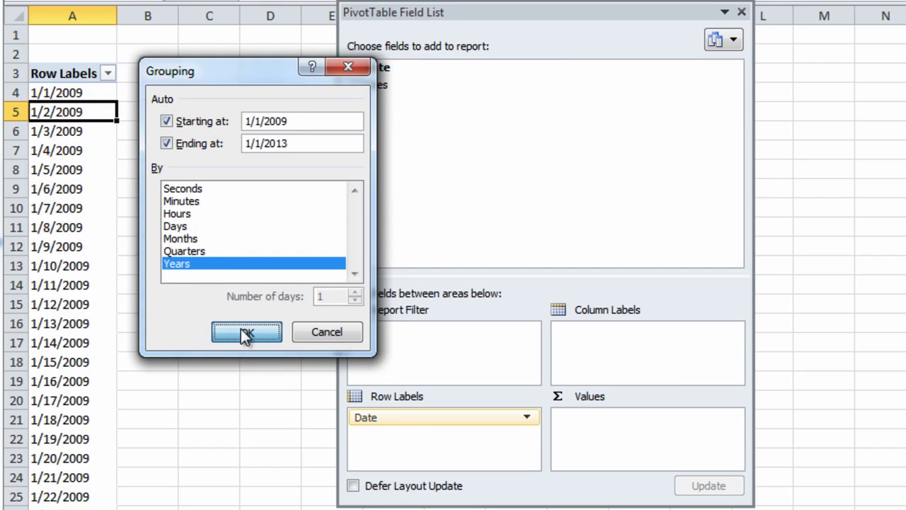
Step: Narrow the PivotTable Field List and place it clear of the enlarged PivotTable
scroll(227, 267, "up", 7, "ctrl")
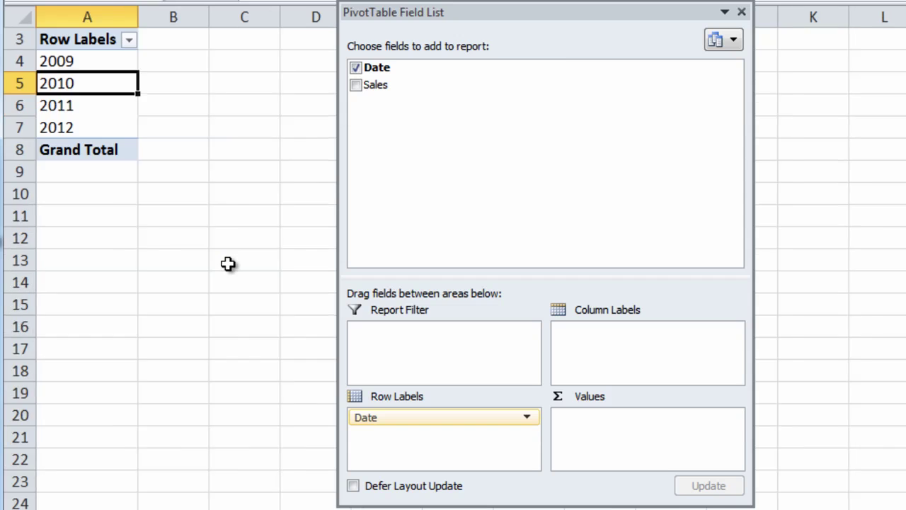
scroll(269, 324, "up", 2)
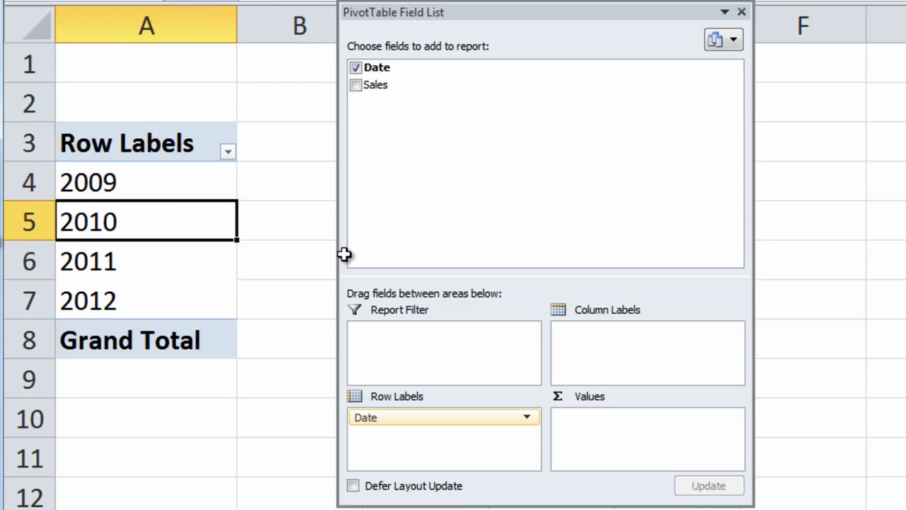
scroll(328, 224, "up", 1, "ctrl")
left_click_drag(481, 23, 702, 37)
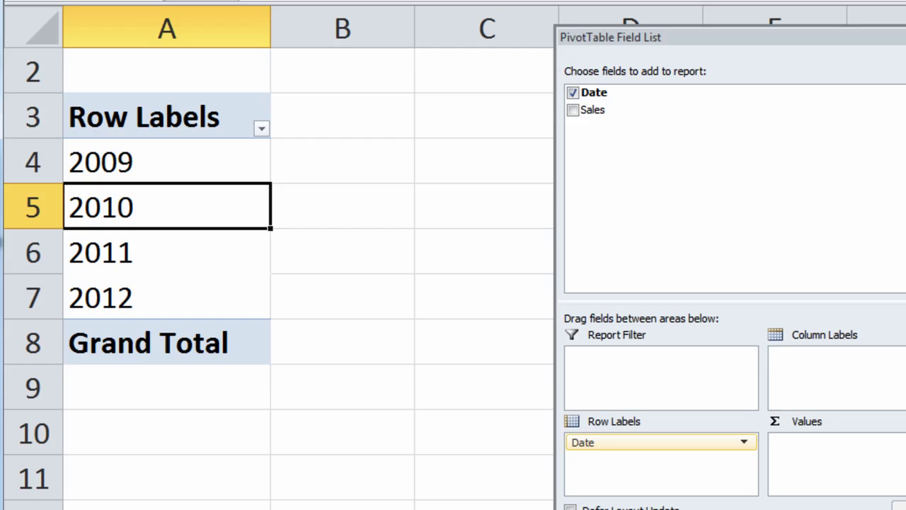
left_click_drag(905, 227, 847, 227)
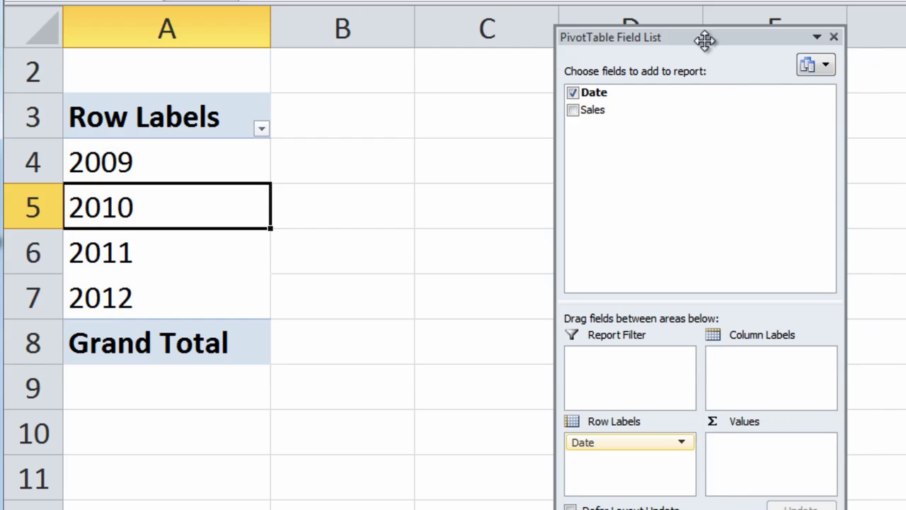
left_click_drag(704, 40, 873, 41)
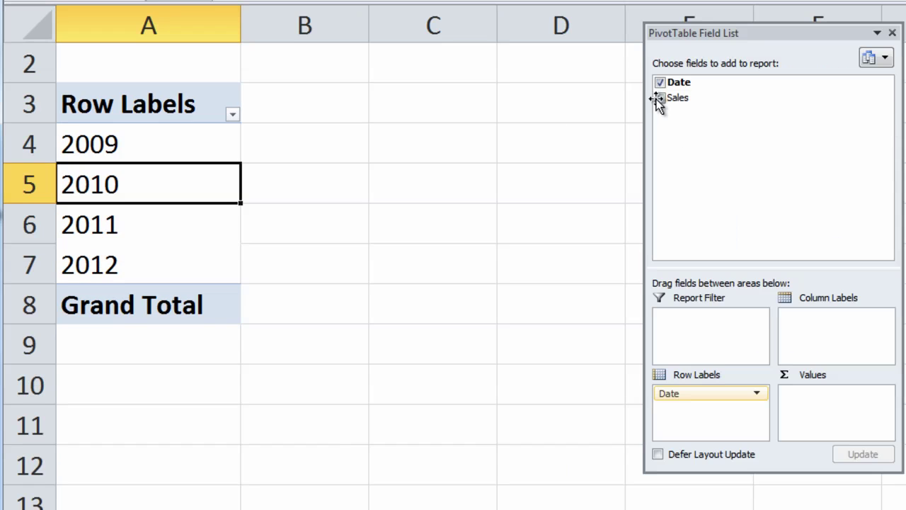
Step: Add the Sales field to the PivotTable's Values area three times, keeping the field list clear of the value columns
left_click_drag(752, 110, 881, 351)
left_click_drag(783, 309, 825, 344)
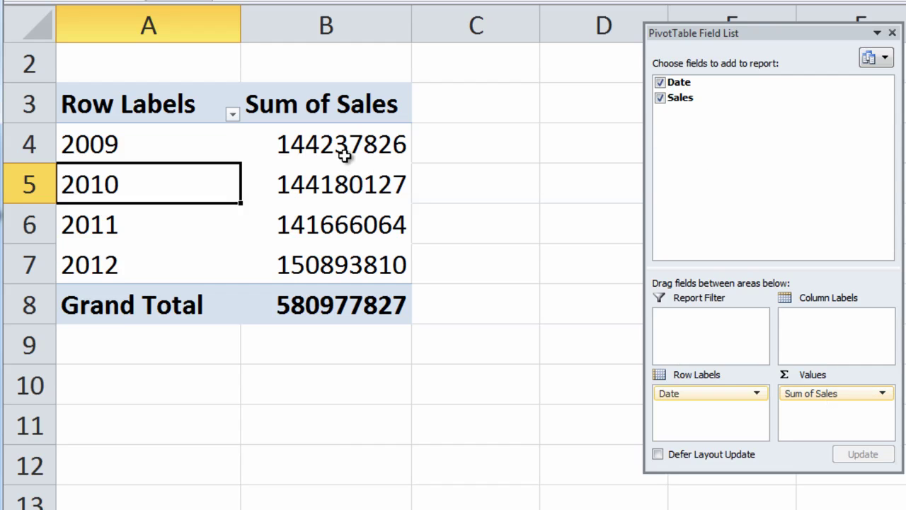
left_click_drag(673, 99, 826, 416)
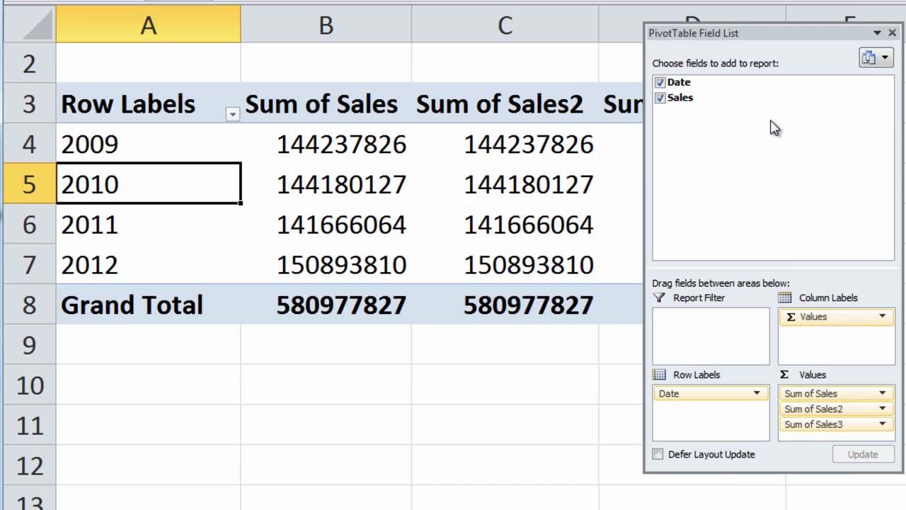
left_click_drag(738, 33, 905, 17)
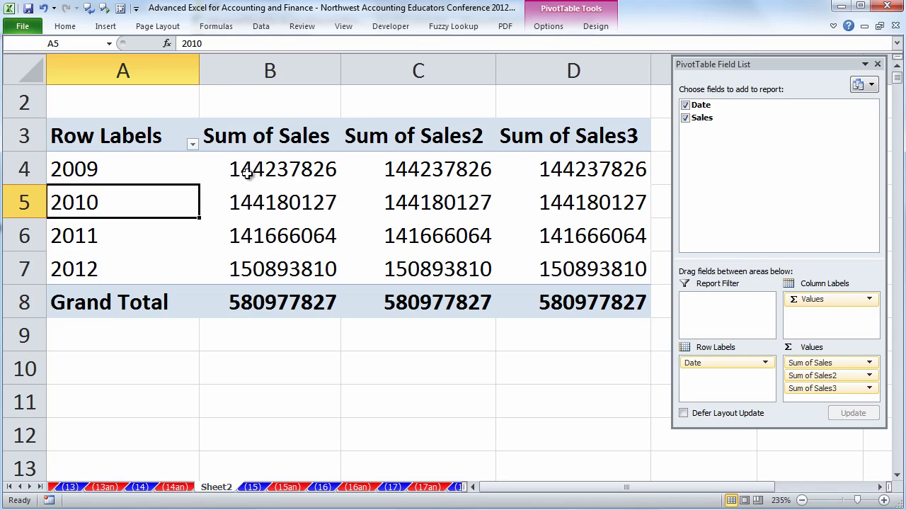
Step: Give the first Sum of Sales value field the custom name Sales
mouse_move(247, 174)
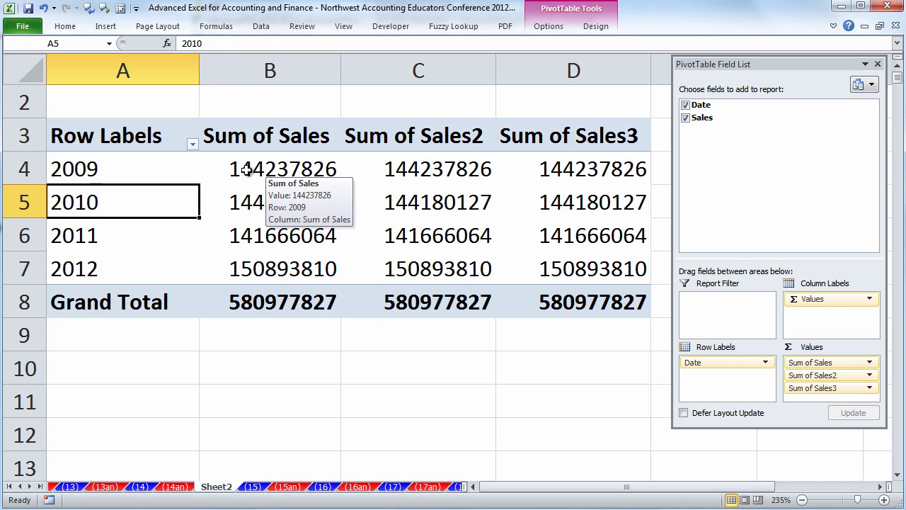
right_click(249, 173)
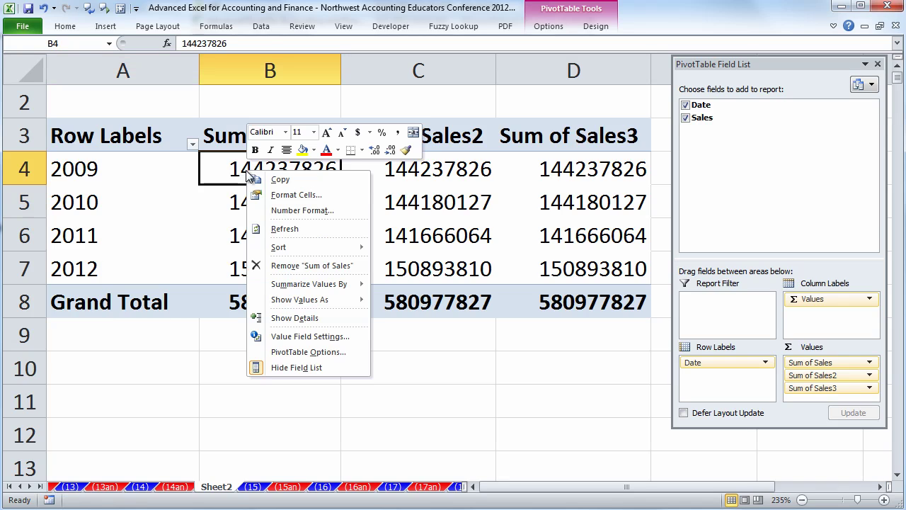
left_click(312, 343)
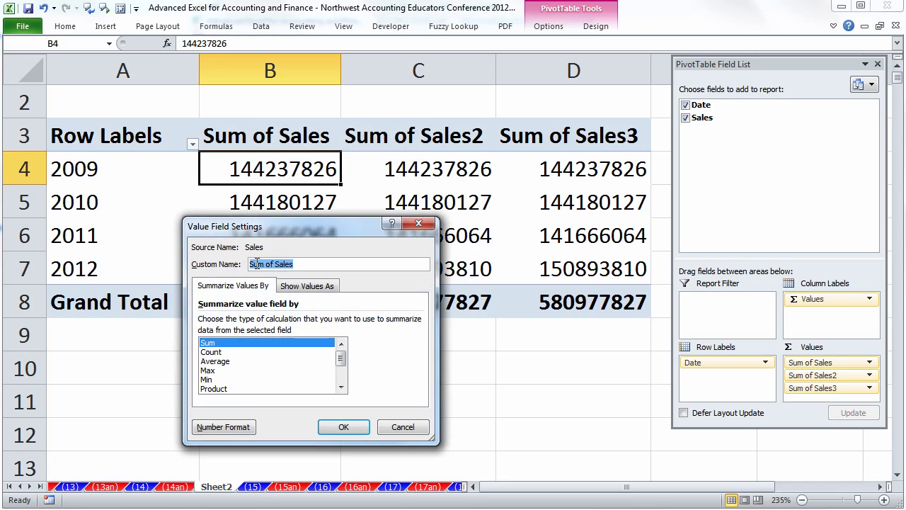
type("s")
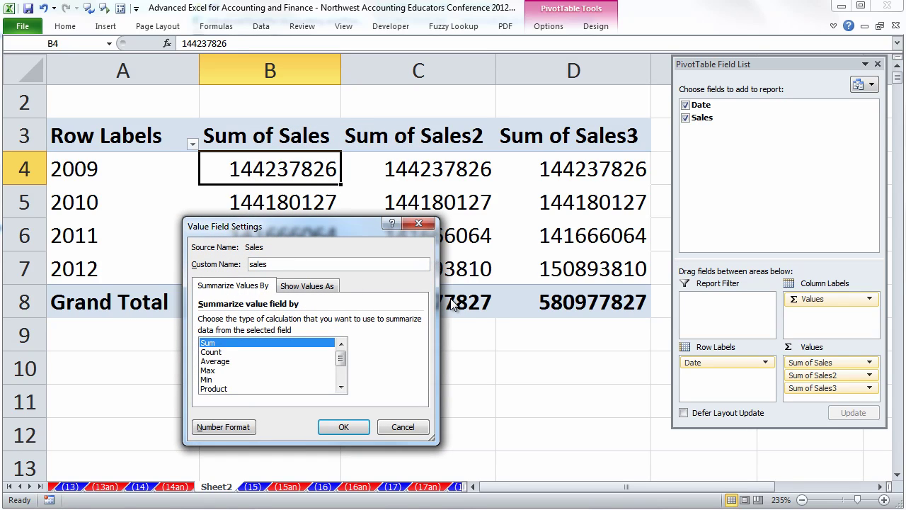
key("BackSpace")
key("BackSpace")
key("BackSpace")
type("Sal")
Step: Format the first value field's numbers as Currency with the $ symbol and zero decimal places, and apply its field settings
left_click(223, 427)
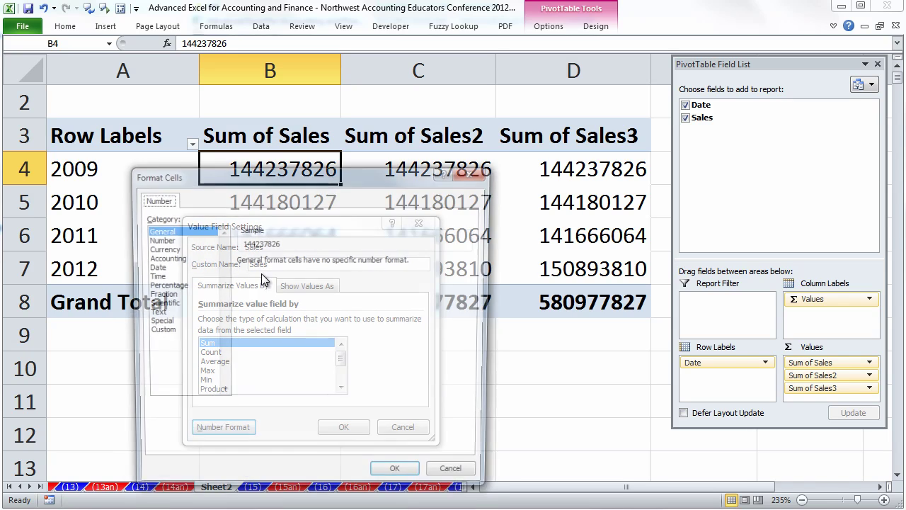
left_click(157, 250)
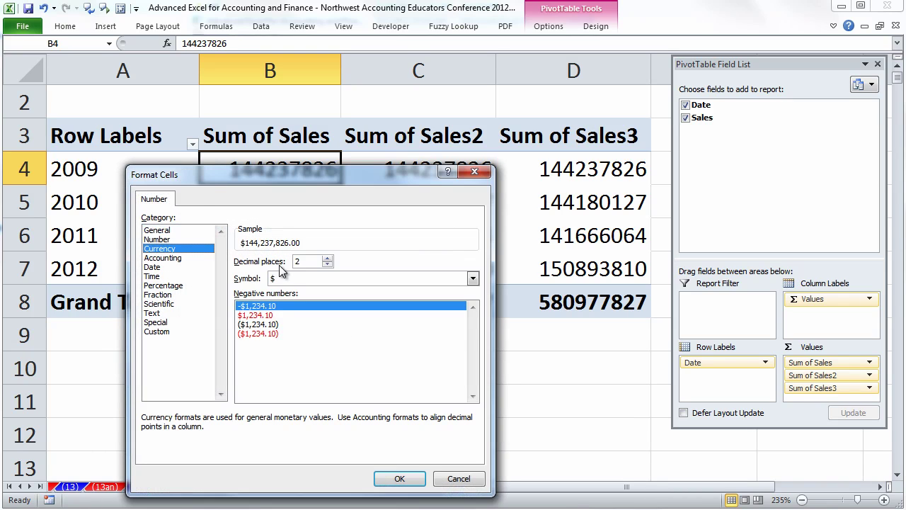
left_click(327, 264)
left_click(327, 265)
left_click(414, 481)
left_click(343, 427)
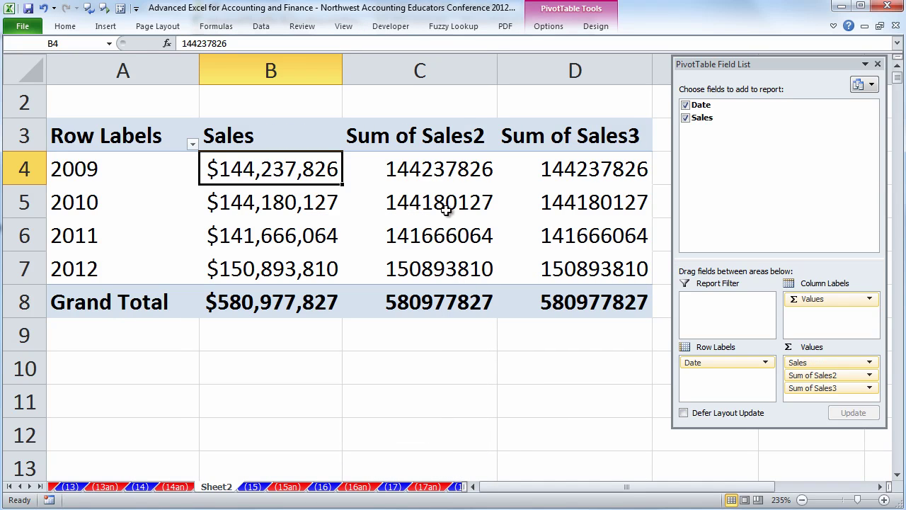
Step: Give the Sum of Sales2 value field the custom name Amount of Change
right_click(415, 167)
mouse_move(460, 300)
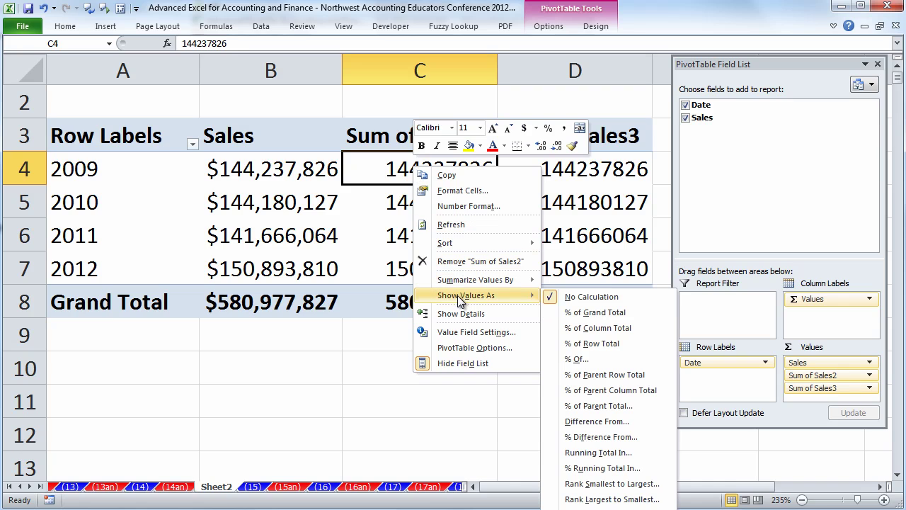
left_click(464, 333)
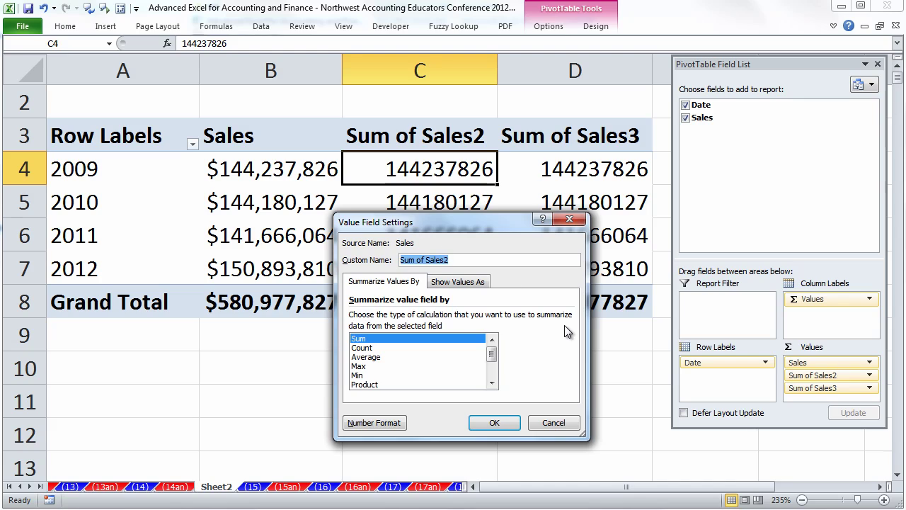
type("Amount of Change")
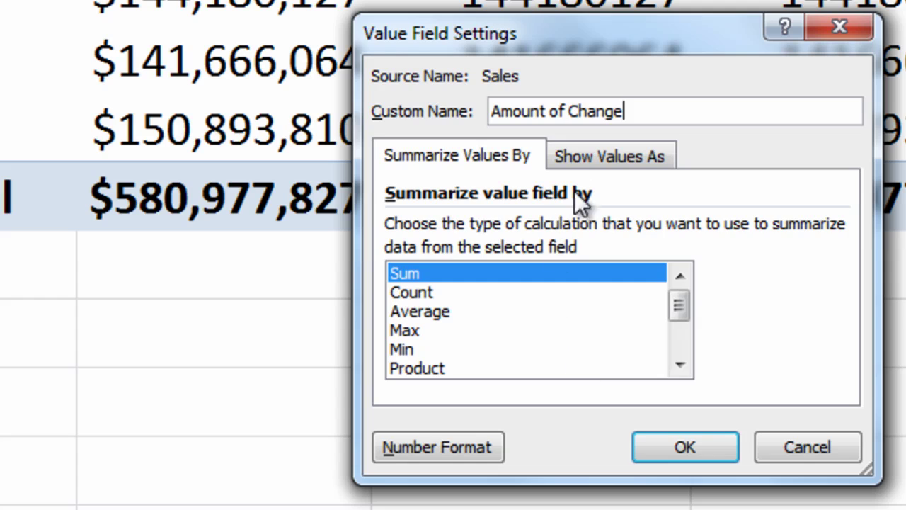
Step: Show the Amount of Change values as Difference From, with Date as base field and (previous) as base item, and apply the settings
left_click(654, 154)
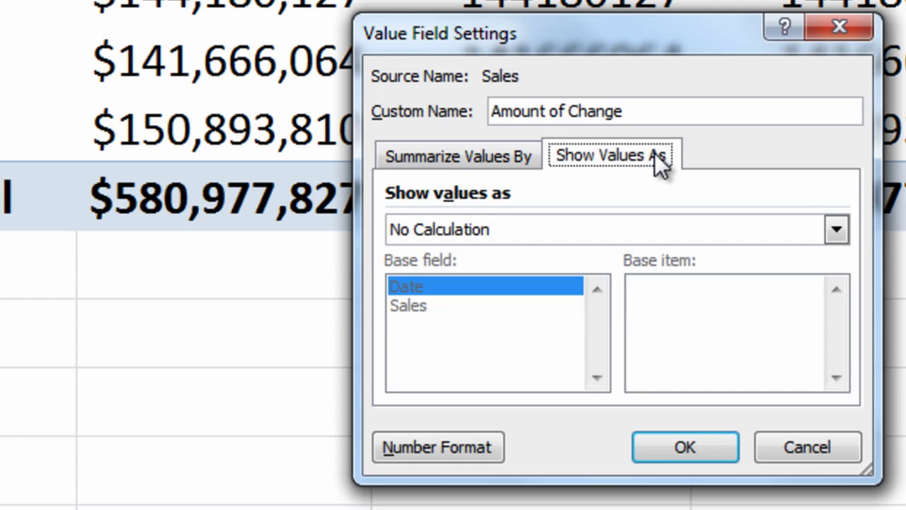
left_click(460, 232)
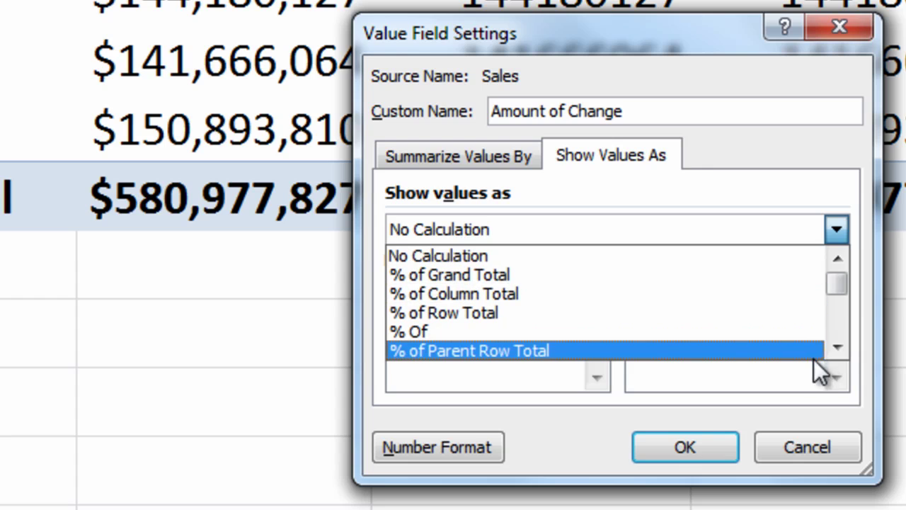
left_click(836, 346)
left_click(835, 346)
left_click(835, 346)
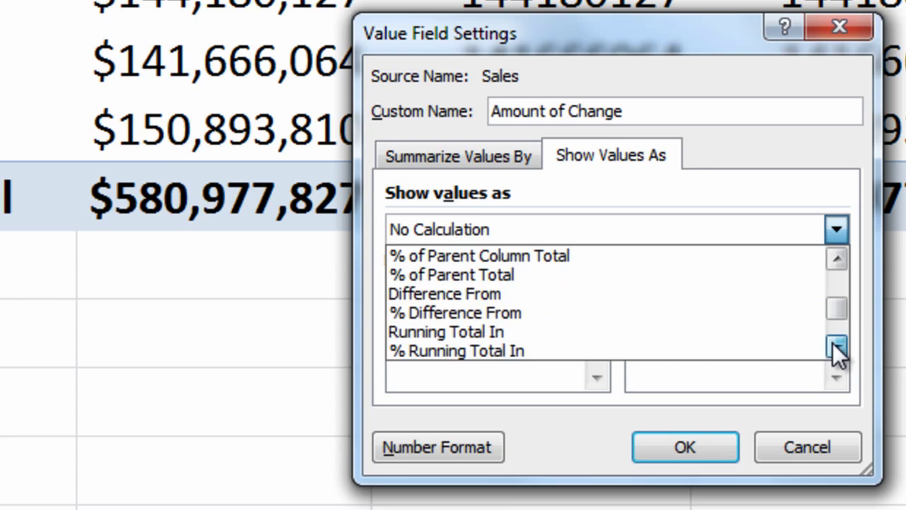
left_click(498, 293)
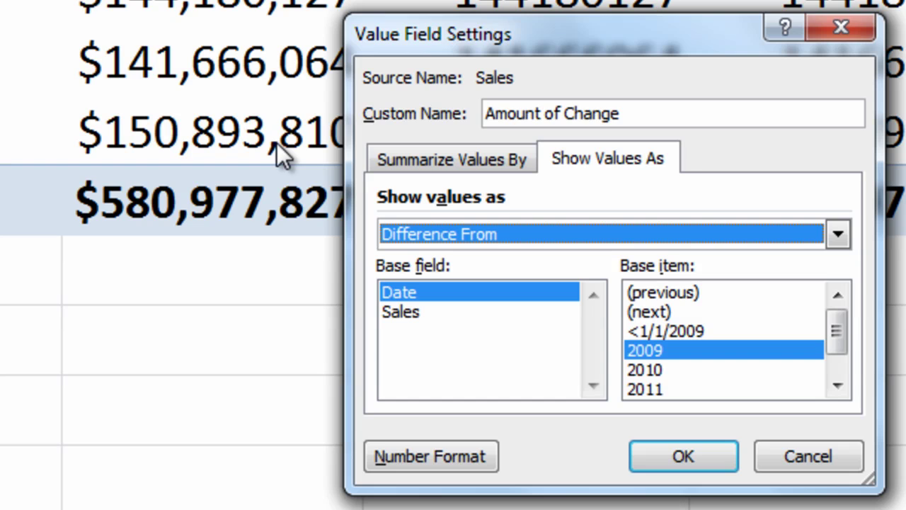
left_click(659, 291)
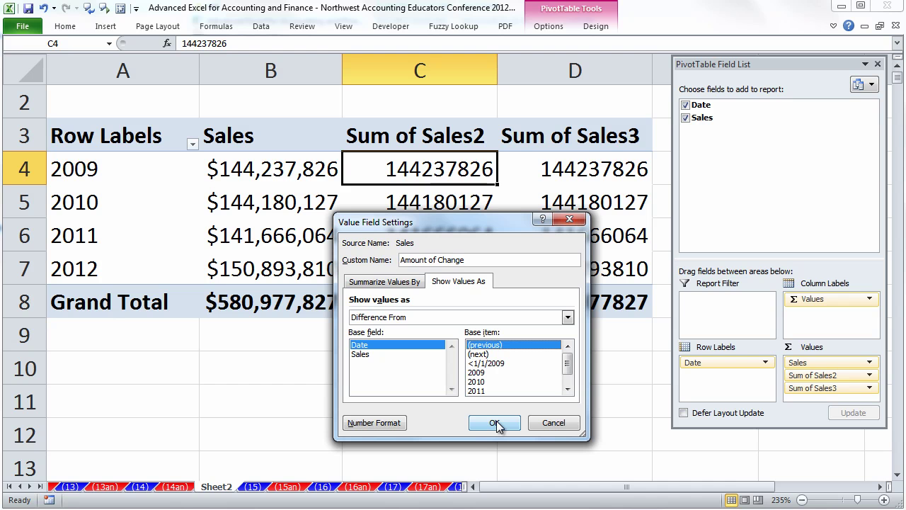
left_click(687, 454)
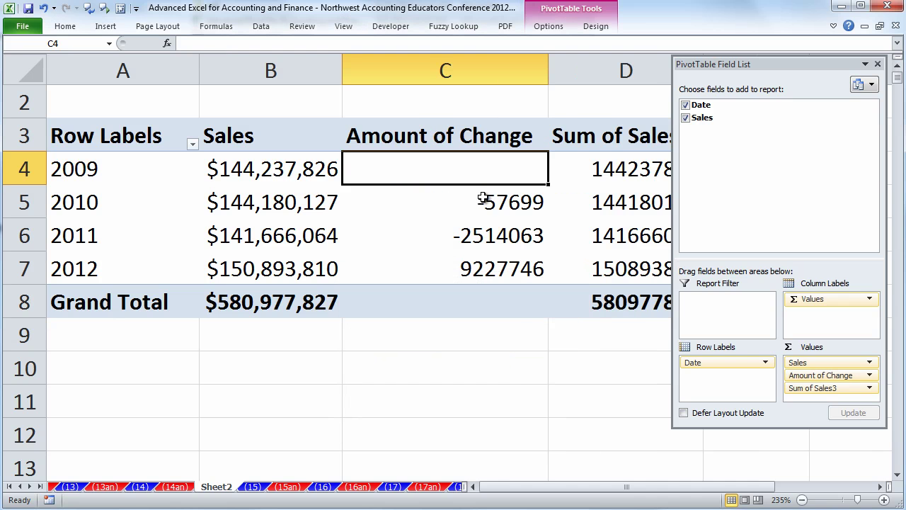
Step: Format the Amount of Change field's numbers as Currency with the $ symbol and zero decimal places
right_click(434, 176)
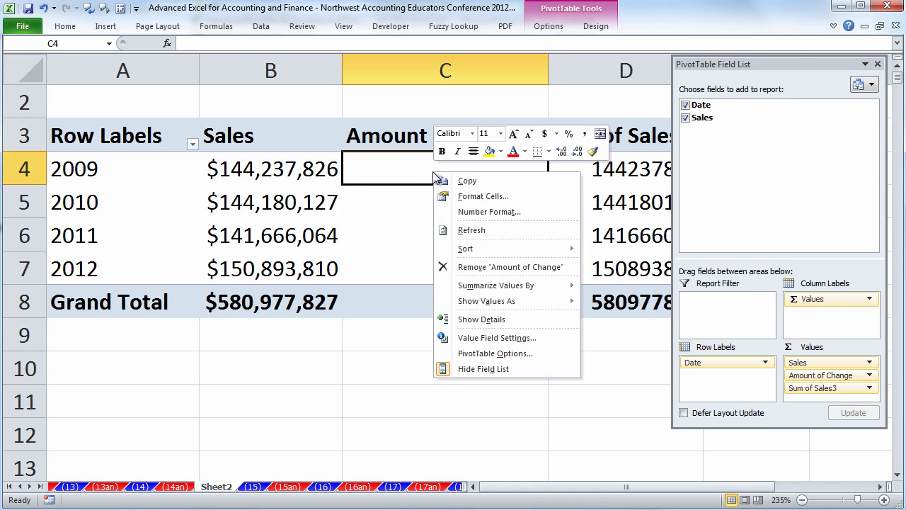
left_click(482, 338)
left_click(415, 433)
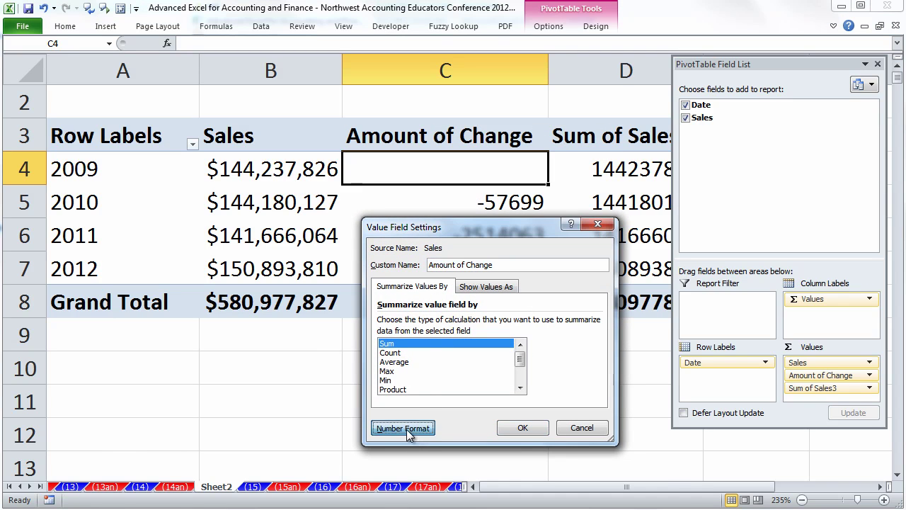
left_click(338, 250)
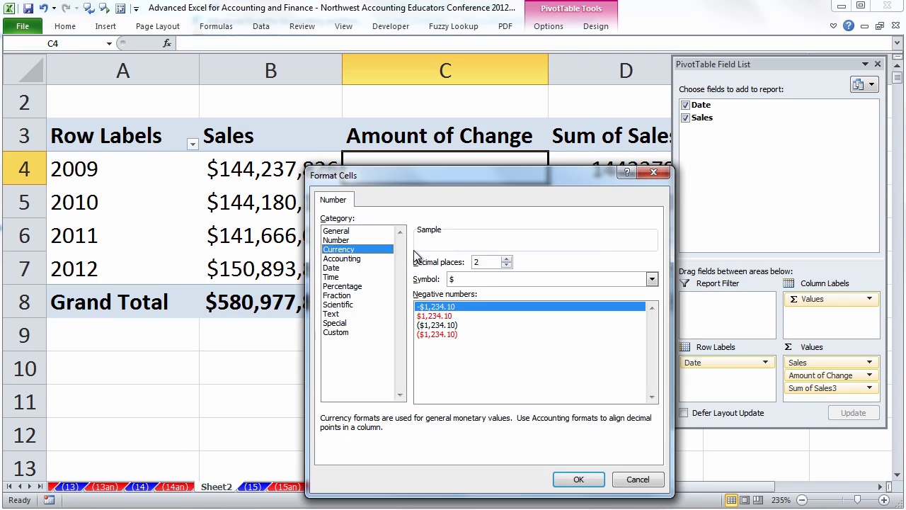
left_click(506, 266)
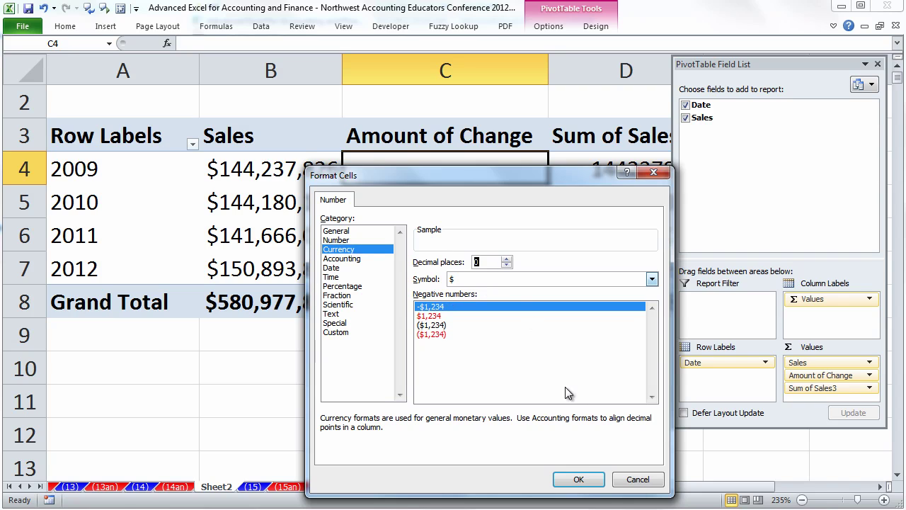
left_click(578, 480)
left_click(524, 428)
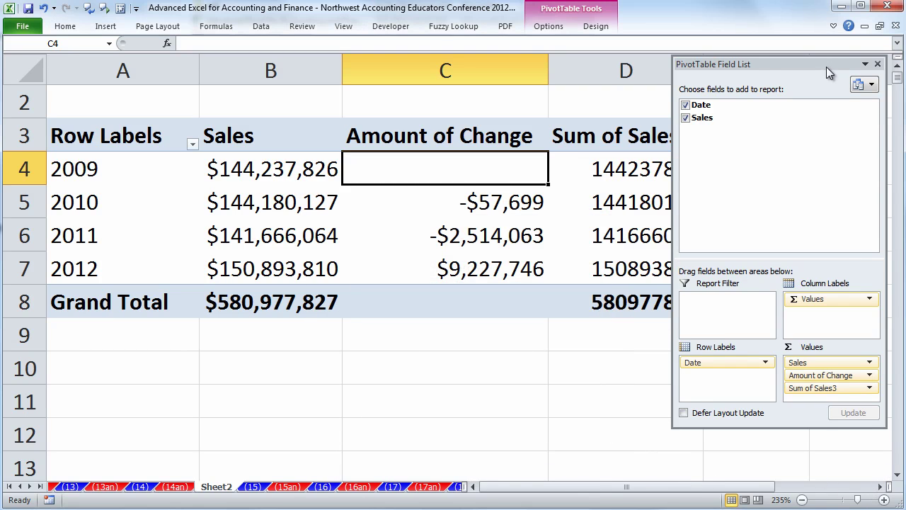
Step: Hide the PivotTable Field List so the whole PivotTable is uncovered
left_click_drag(828, 65, 670, 70)
left_click(721, 62)
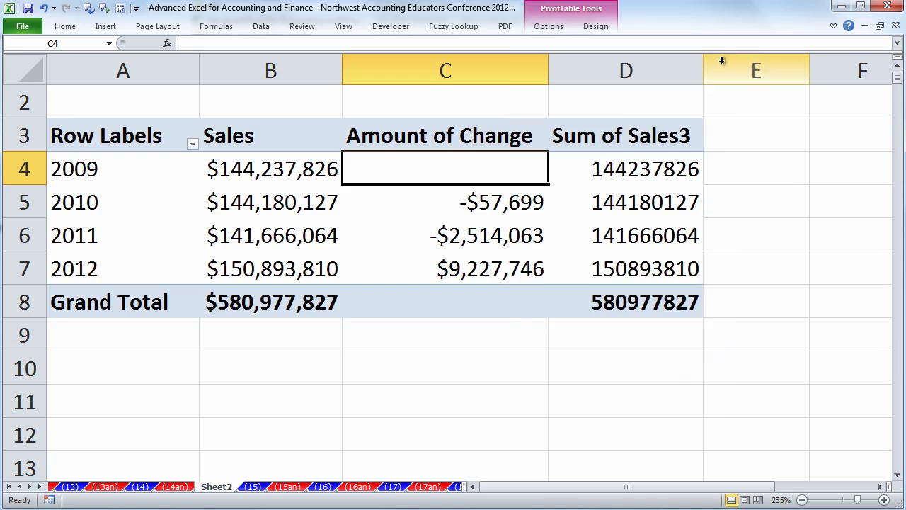
right_click(437, 169)
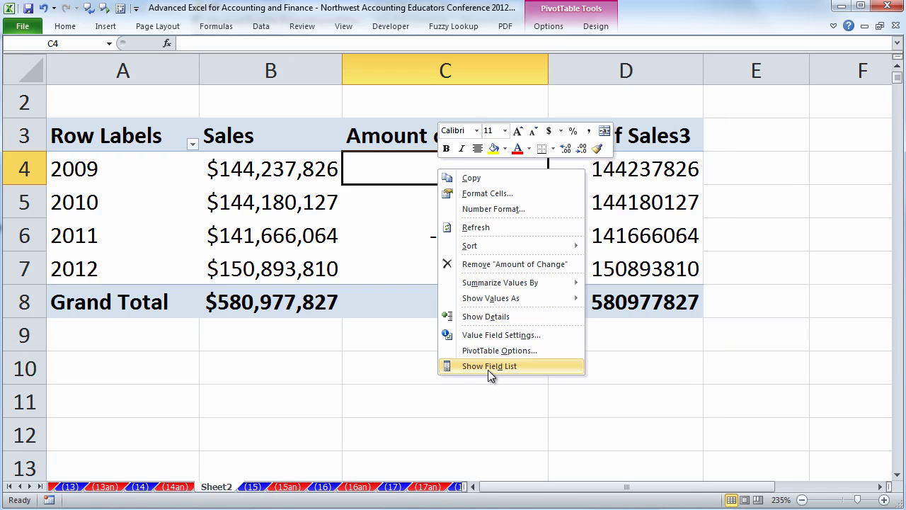
key("Escape")
Step: Give the Sum of Sales3 value field the custom name % Change
right_click(623, 172)
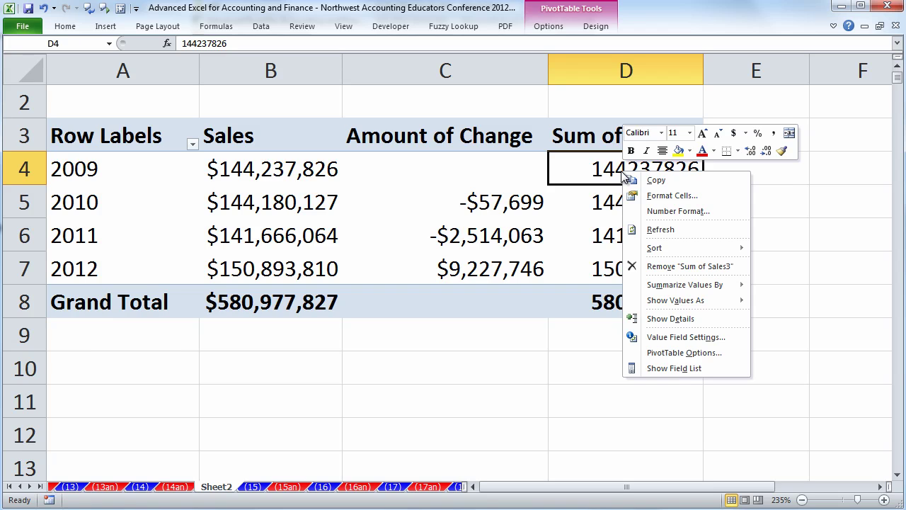
left_click(677, 341)
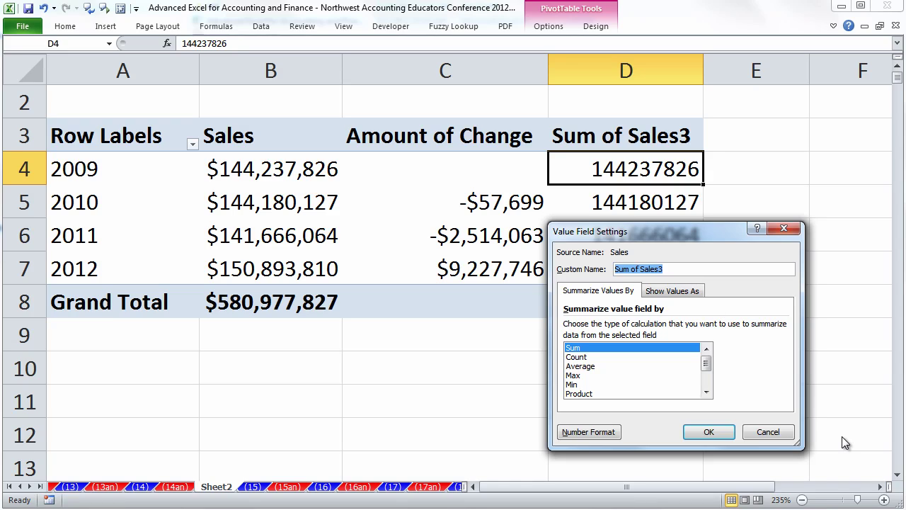
type("% Change")
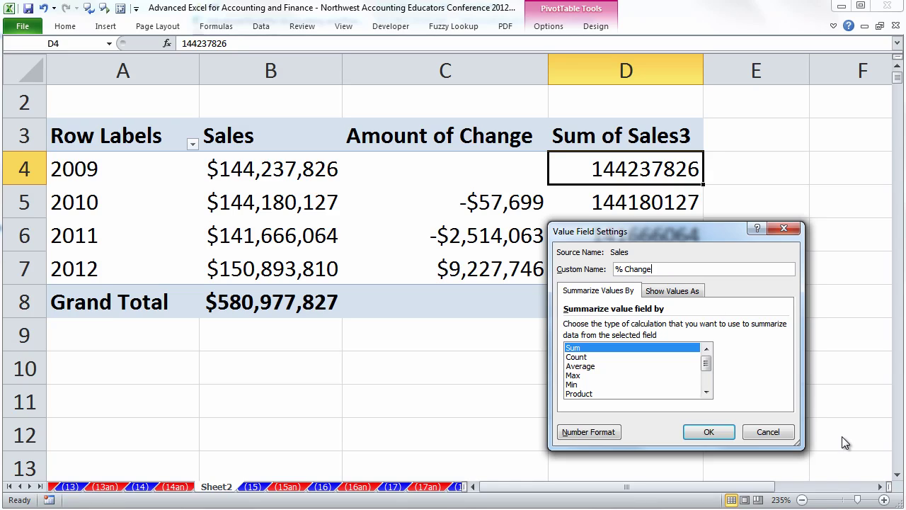
Step: Show the % Change values as % Difference From, with Date as base field and (previous) as base item, and apply the settings
left_click(663, 296)
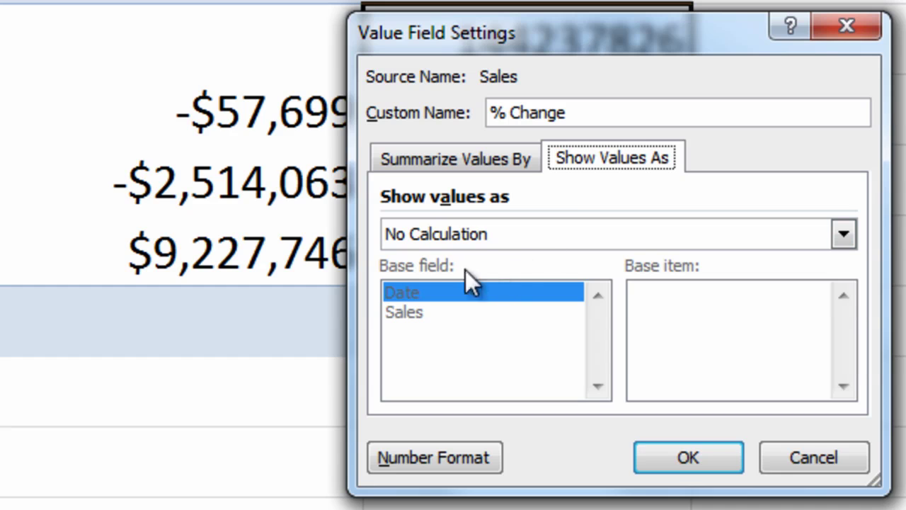
left_click(460, 235)
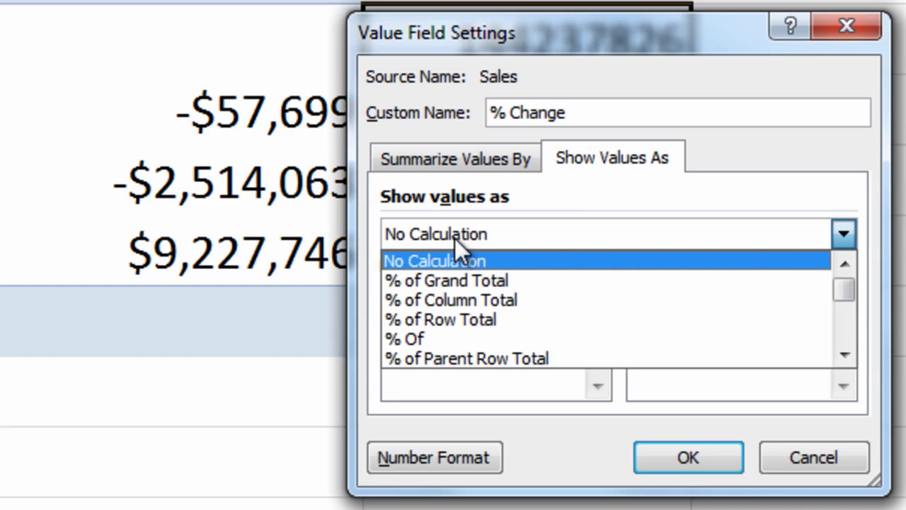
left_click(844, 354)
left_click(844, 354)
left_click(844, 354)
left_click(843, 353)
left_click(843, 354)
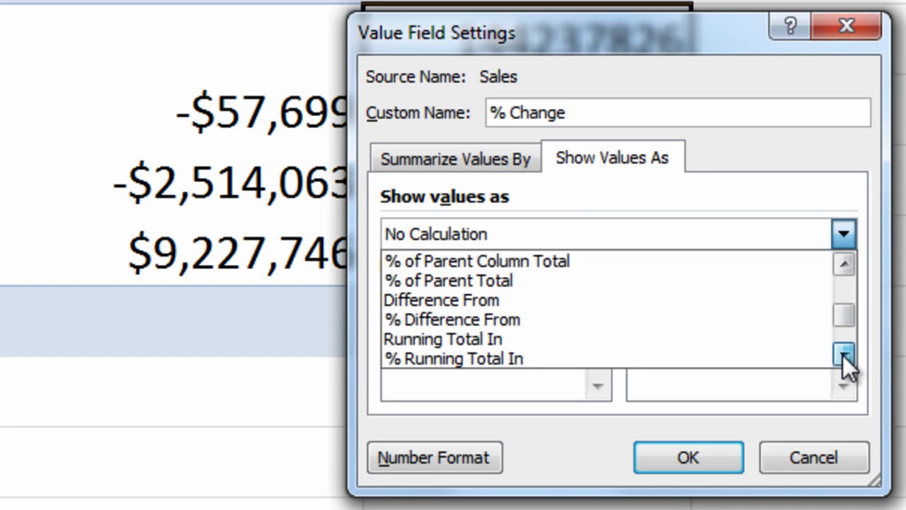
left_click(844, 354)
left_click(471, 299)
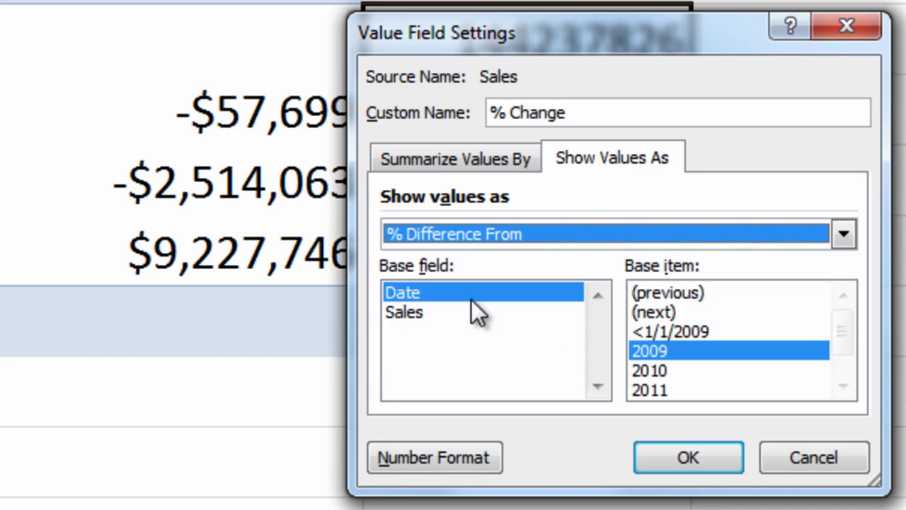
left_click(681, 292)
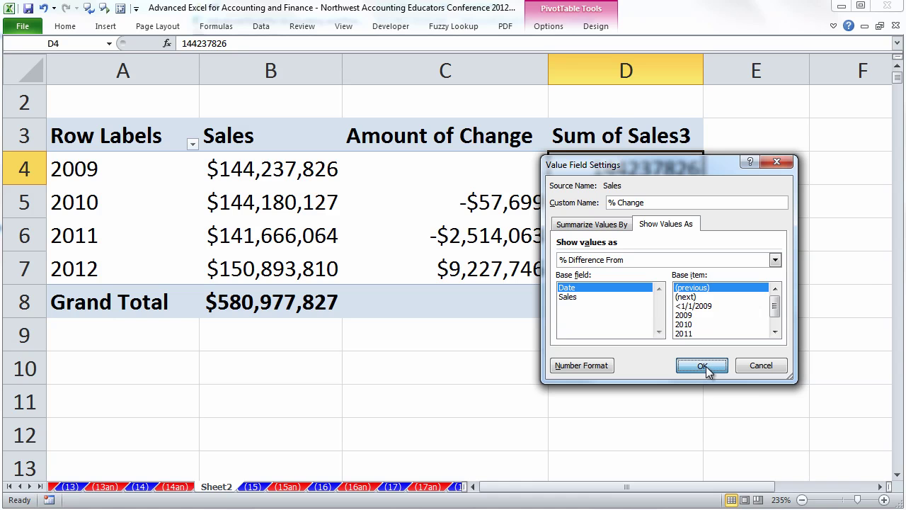
left_click(703, 366)
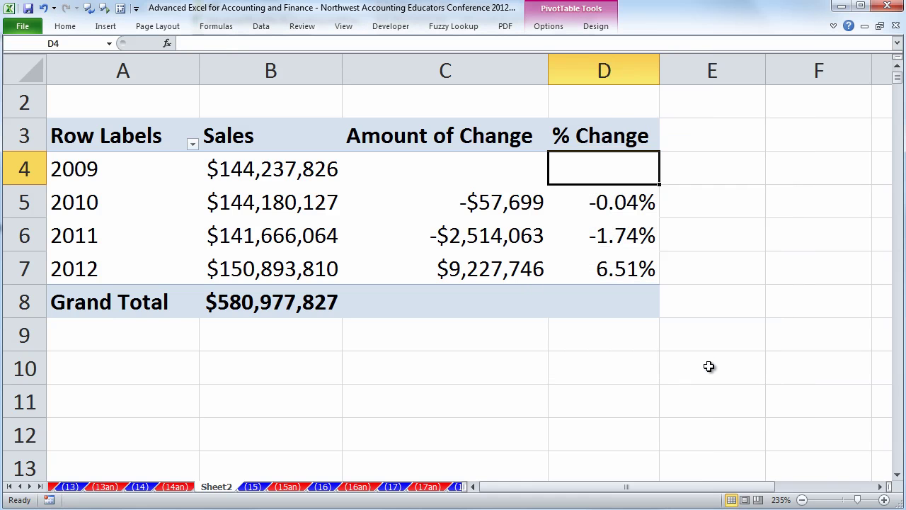
Step: Look at the source dates and sales on sheet (15) and return to the PivotTable on Sheet2
mouse_move(637, 275)
mouse_move(253, 249)
left_click(253, 487)
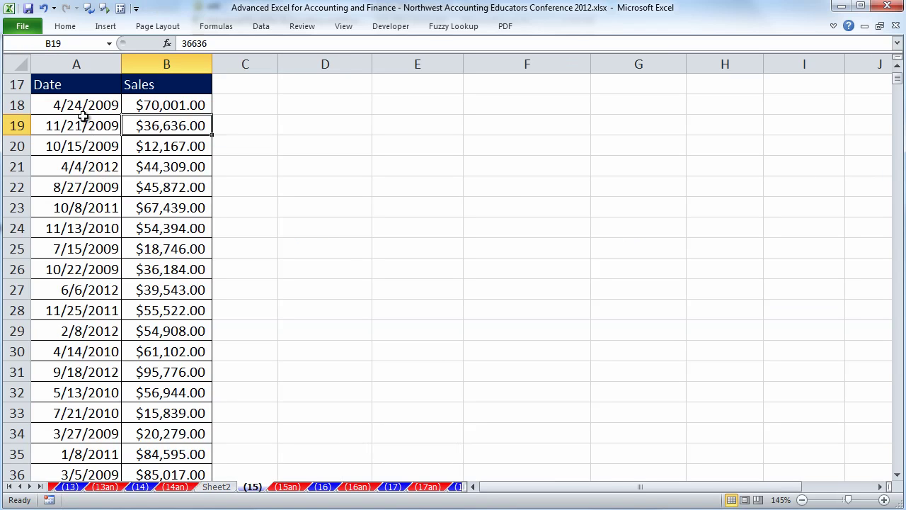
left_click(216, 487)
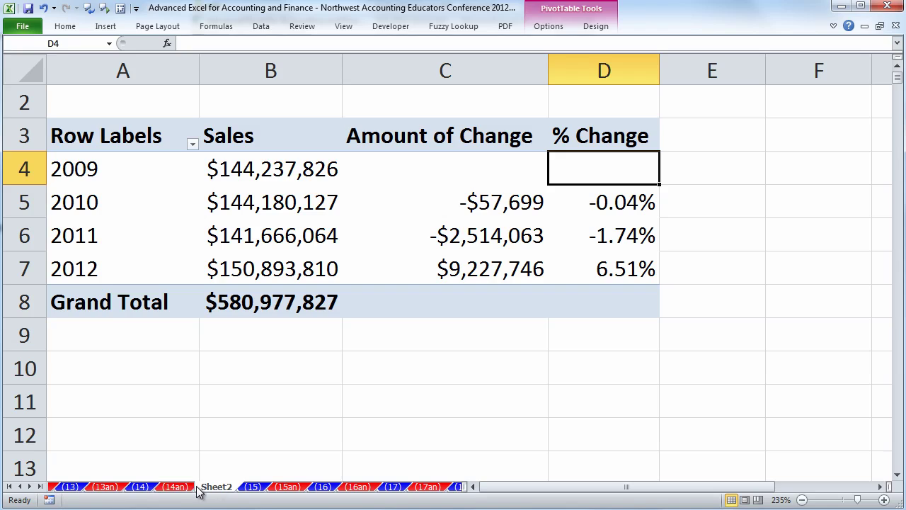
Step: Rename Sheet2 with a name starting with Pt(
double_click(216, 487)
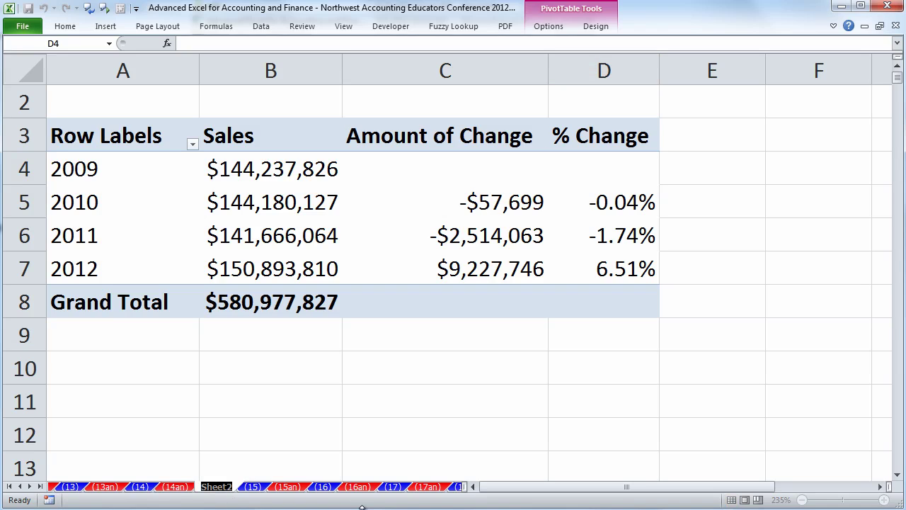
type("Pt(1")
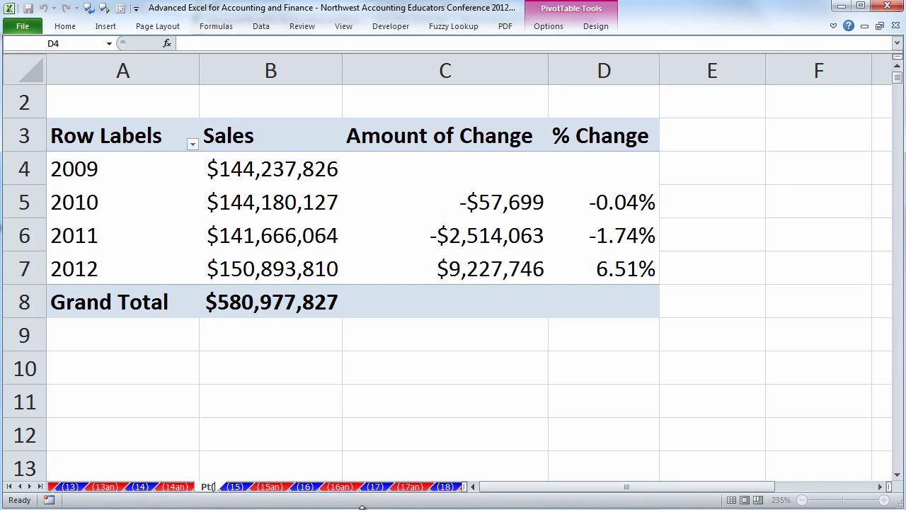
Step: Finish renaming the pivot table's worksheet as Pt(1)
type(")")
key("Return")
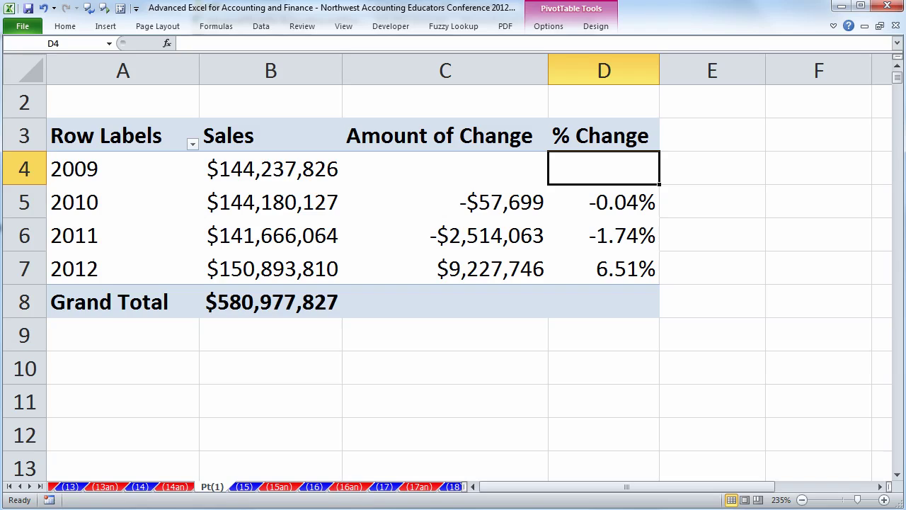
Step: Change the report layout of the yearly sales pivot table to tabular form
left_click(122, 140)
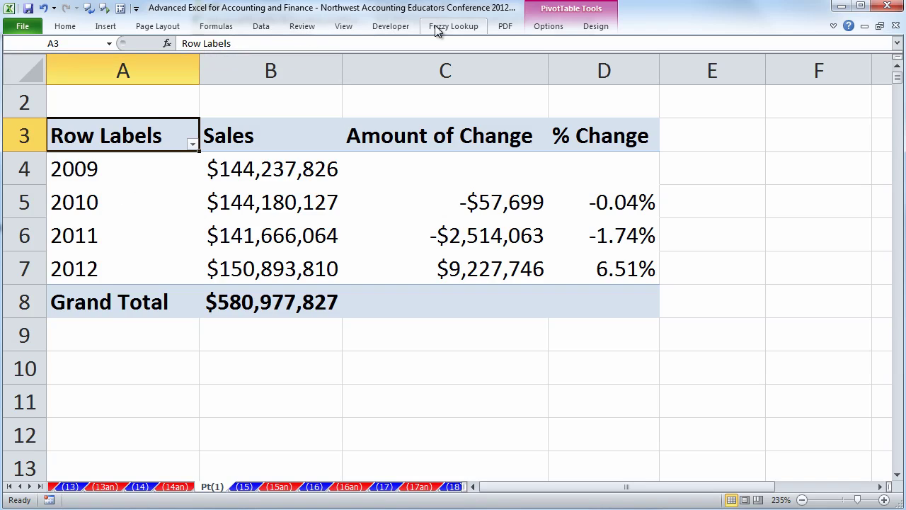
left_click(550, 26)
left_click(590, 28)
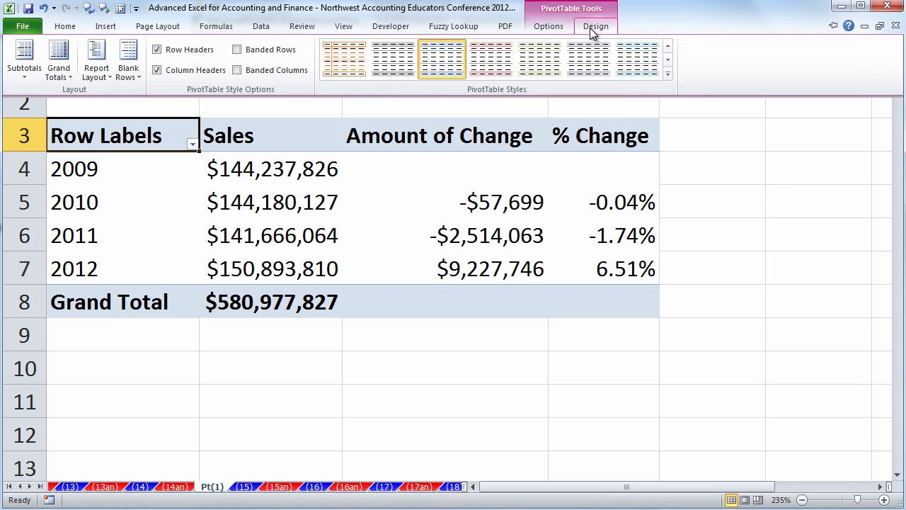
left_click(97, 71)
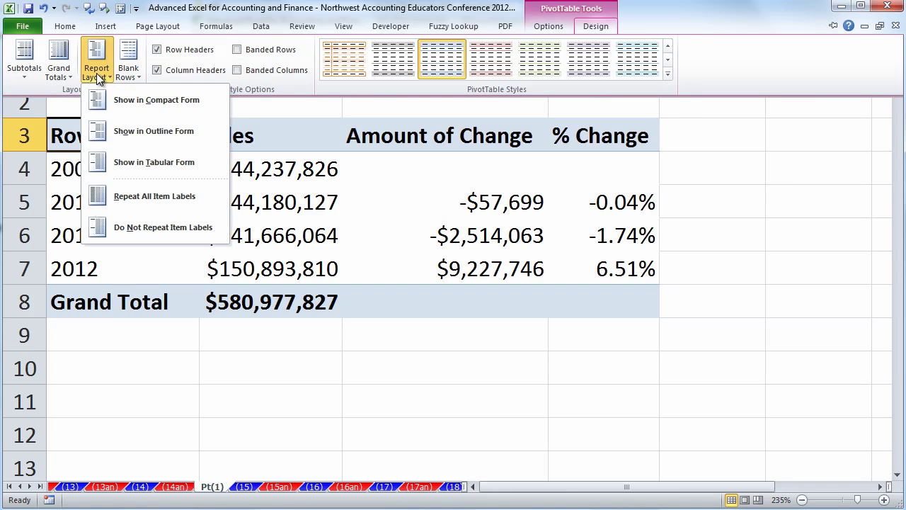
left_click(141, 164)
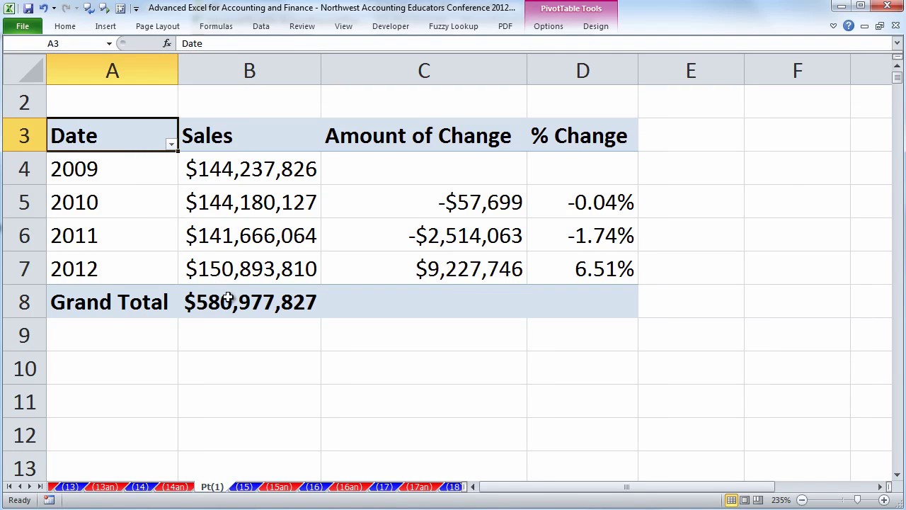
Step: Rename the pivot table's row field header in cell A3 as Year
mouse_move(266, 297)
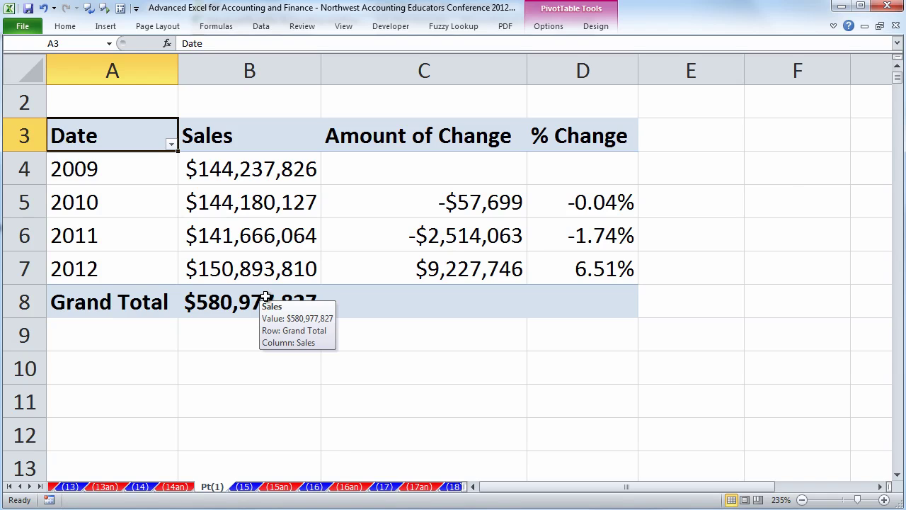
type("Yerar")
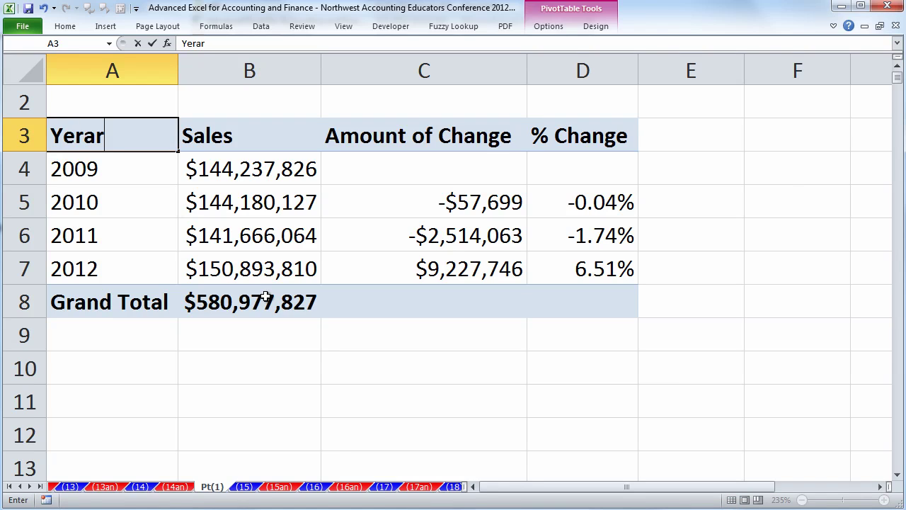
key("BackSpace")
key("BackSpace")
key("BackSpace")
key("BackSpace")
type("ear")
key("Return")
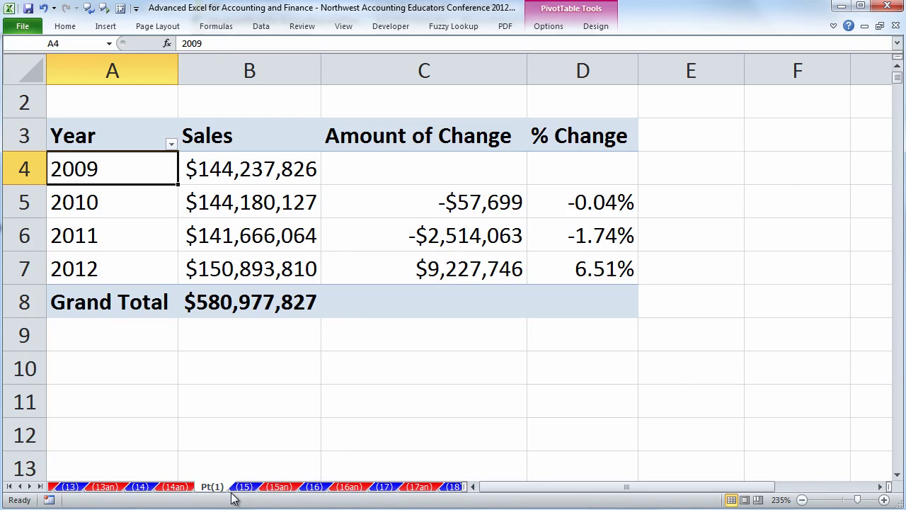
Step: Create a pivot table on a new worksheet from the Date and Sales data on sheet (16)
left_click(315, 487)
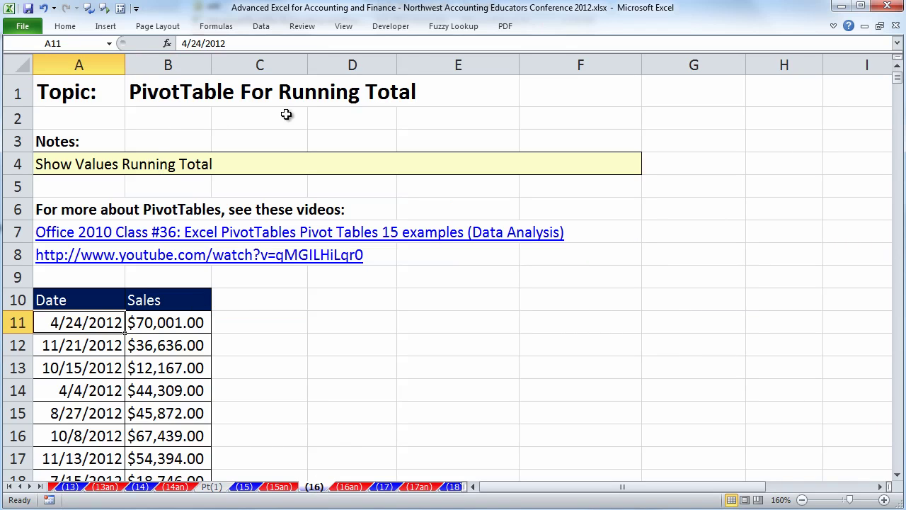
scroll(352, 280, "down", 3)
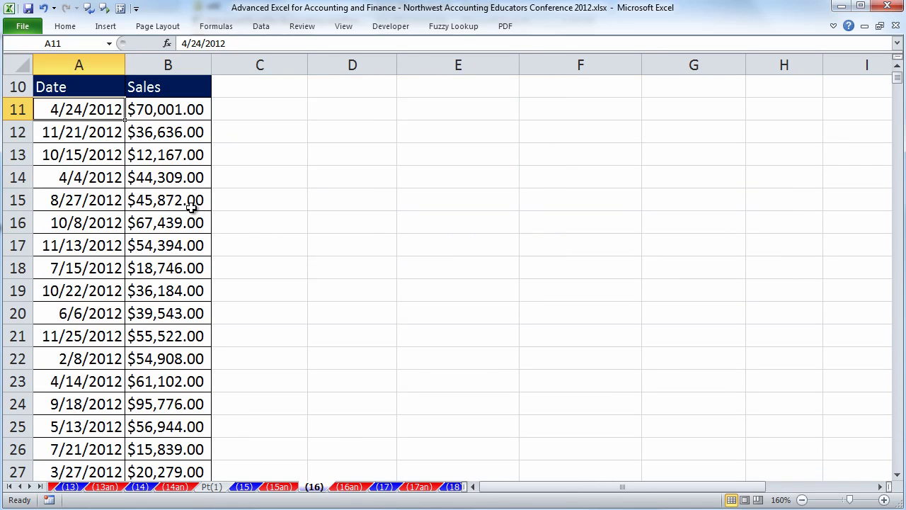
left_click(92, 140)
left_click(90, 157)
left_click(90, 176)
left_click(175, 183)
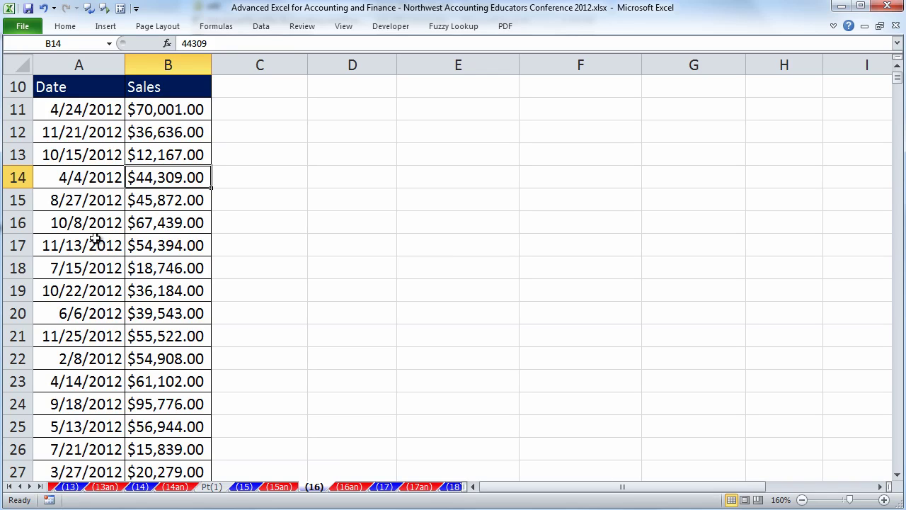
left_click(90, 180)
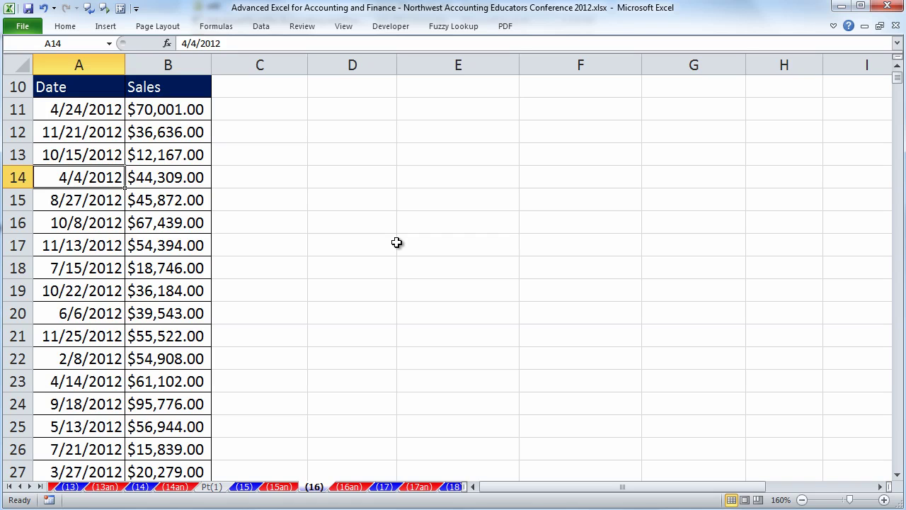
key("alt+n")
key("v")
key("t")
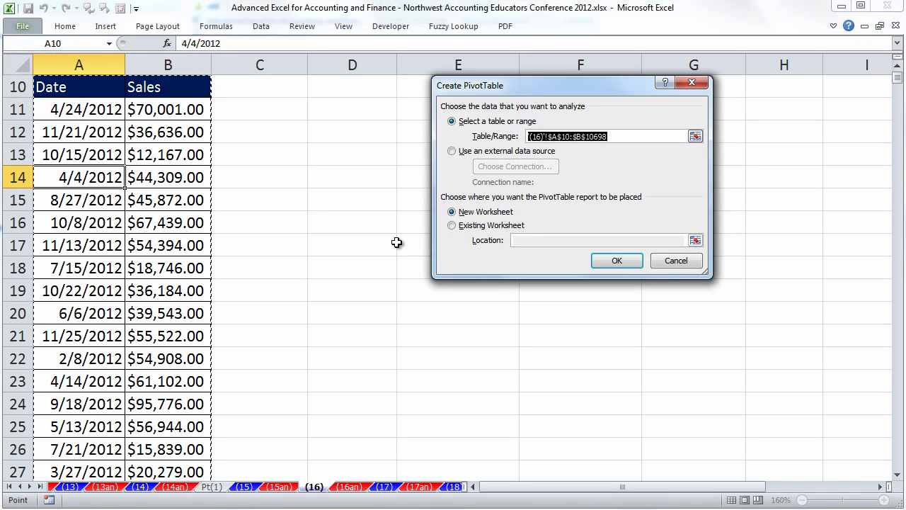
key("Return")
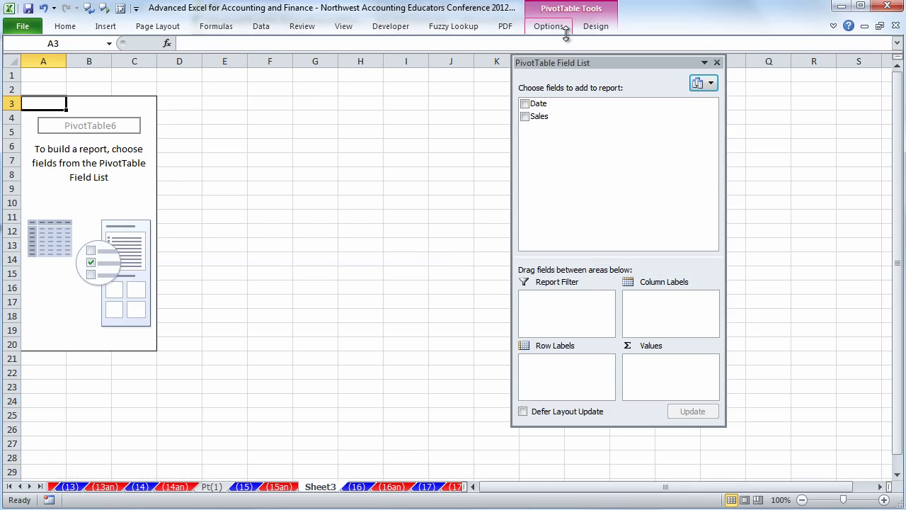
Step: Add the Date field to the row labels of the new pivot table and shift the field list closer to it
left_click_drag(526, 110, 550, 373)
left_click_drag(578, 62, 349, 63)
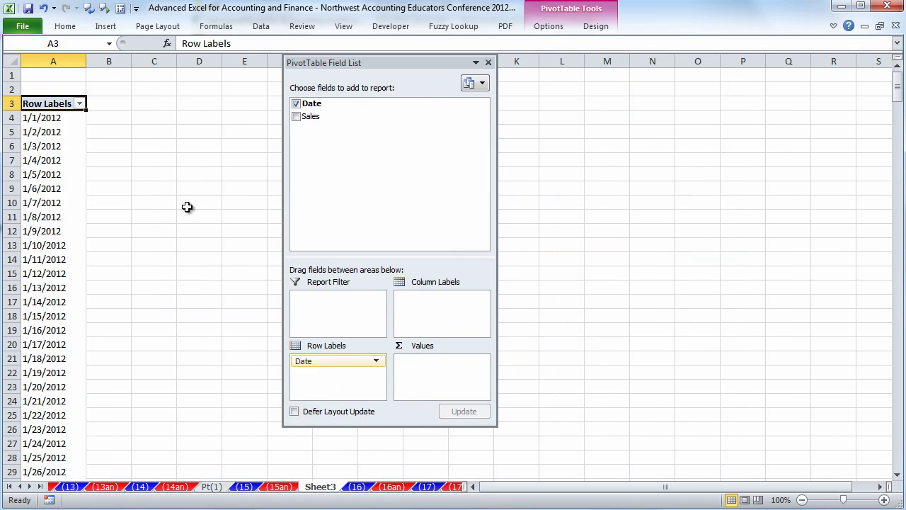
left_click(158, 203)
scroll(168, 253, "up", 7)
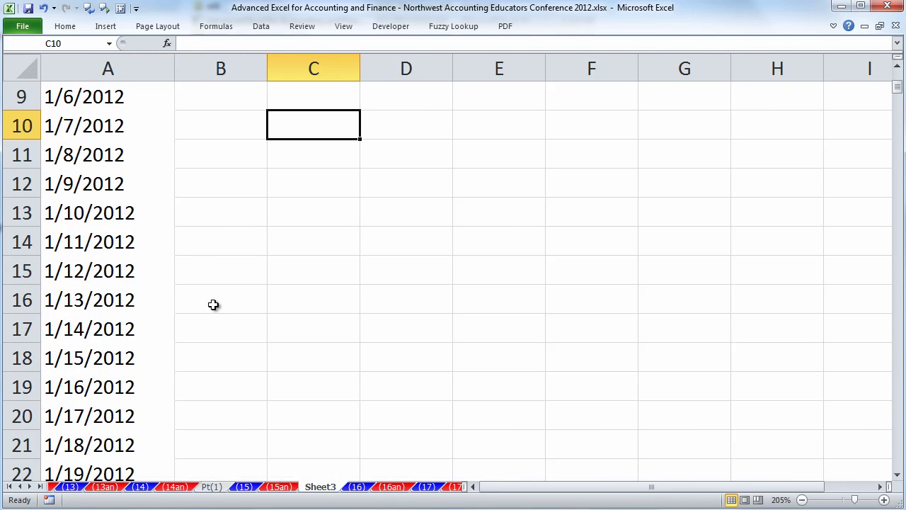
scroll(255, 303, "up", 2)
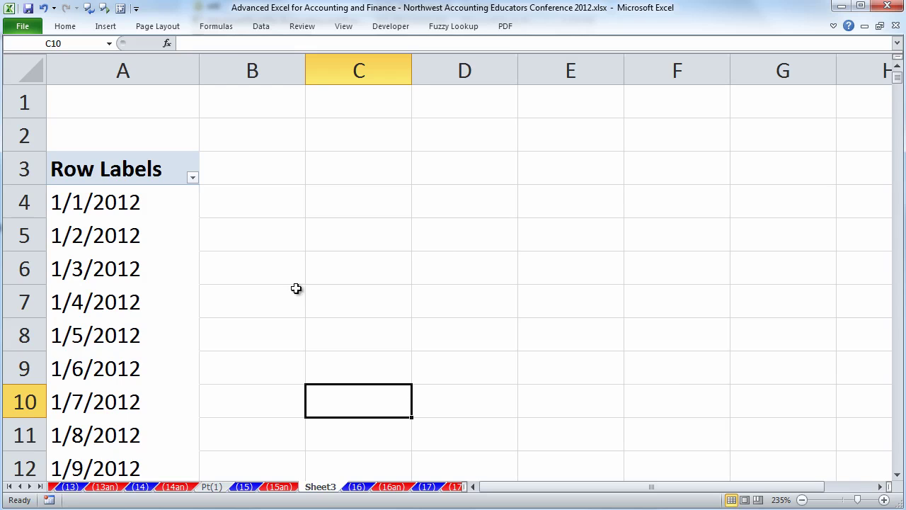
Step: Group the dates in the row labels by Months and Years
left_click(128, 256)
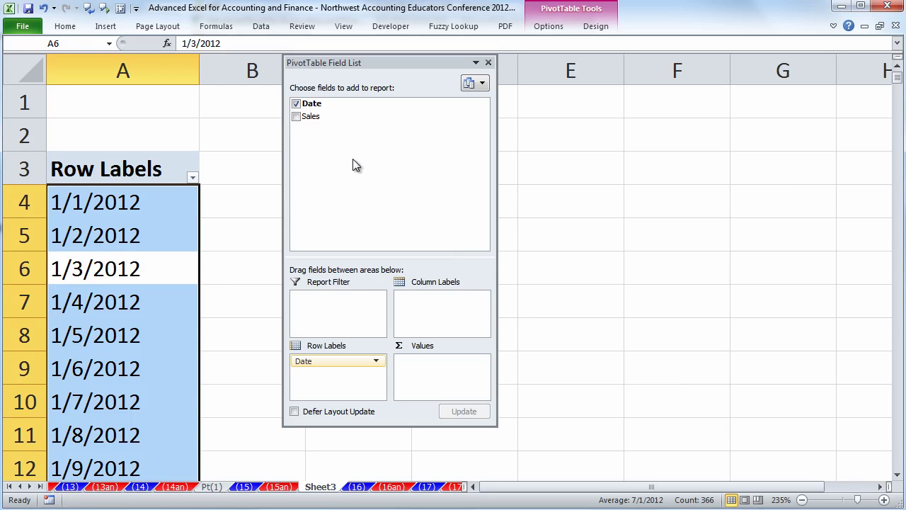
left_click(231, 270)
left_click(80, 261)
left_click(104, 204)
right_click(104, 204)
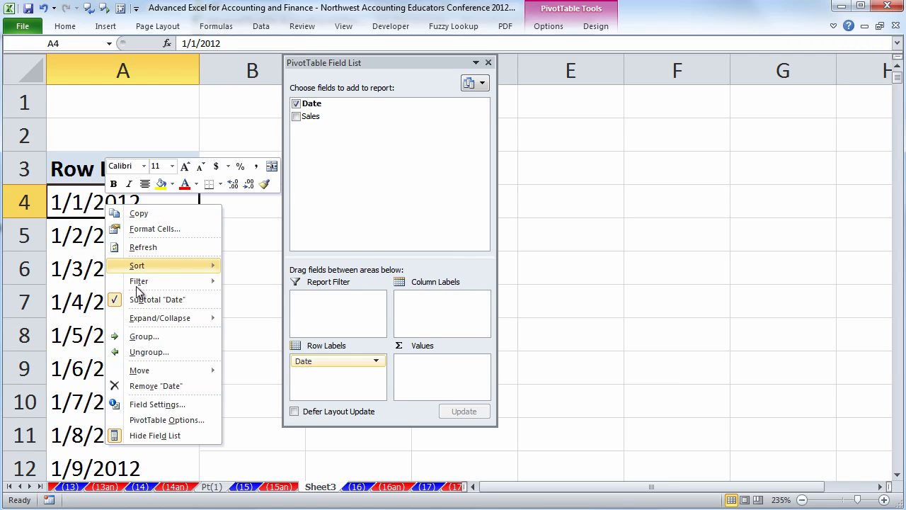
left_click(159, 343)
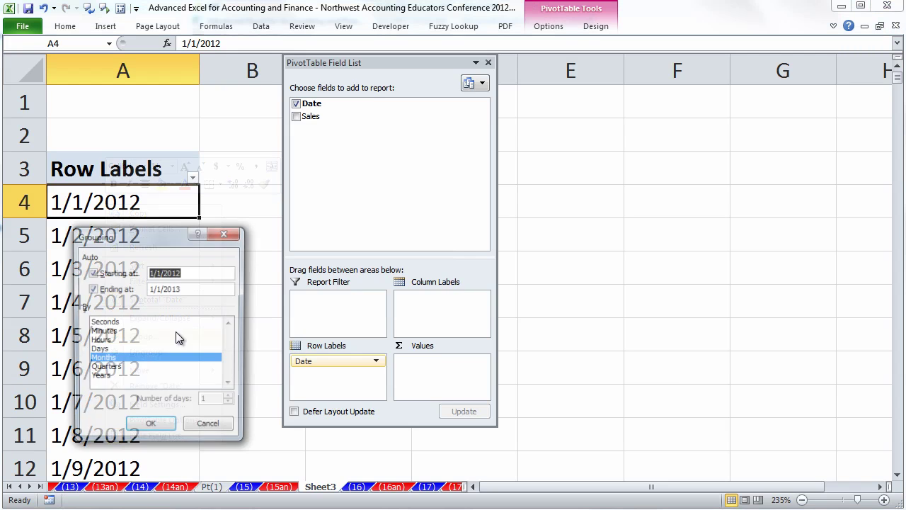
left_click(104, 379)
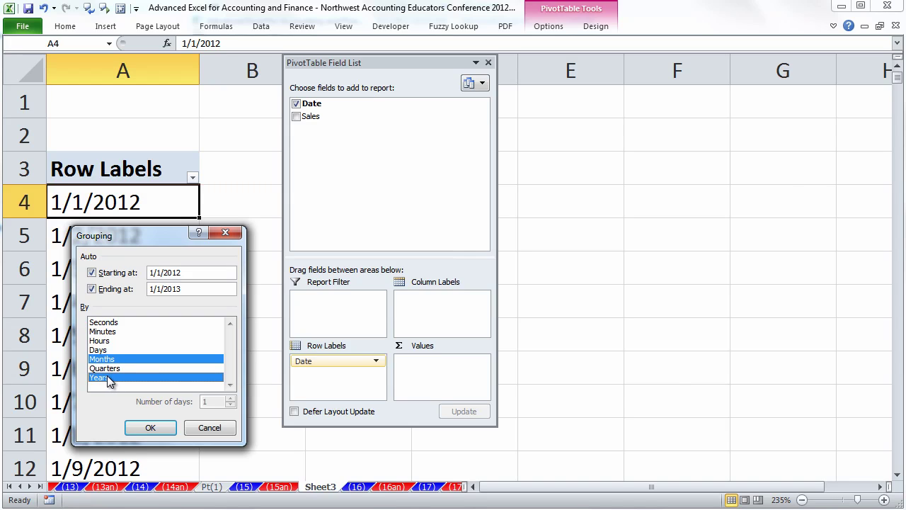
left_click(160, 428)
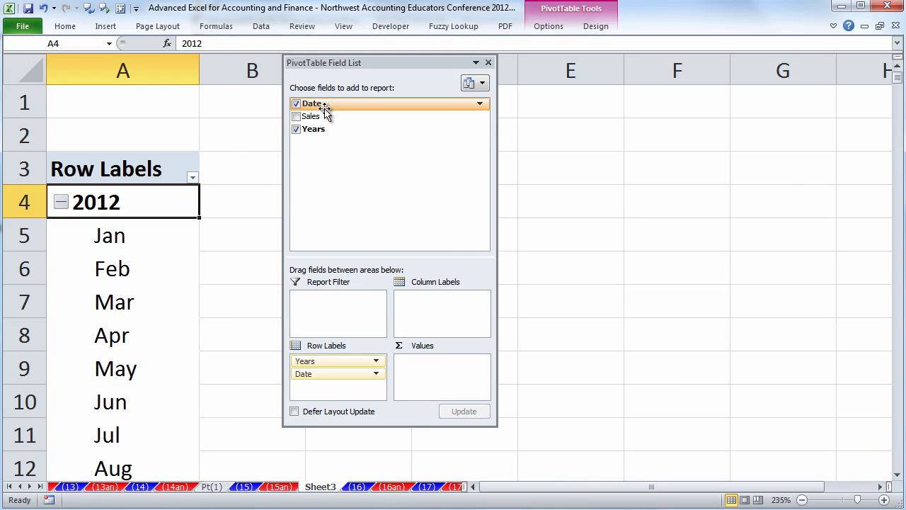
Step: Remove the Years field from the pivot table, keeping the monthly Date grouping
left_click_drag(348, 65, 397, 82)
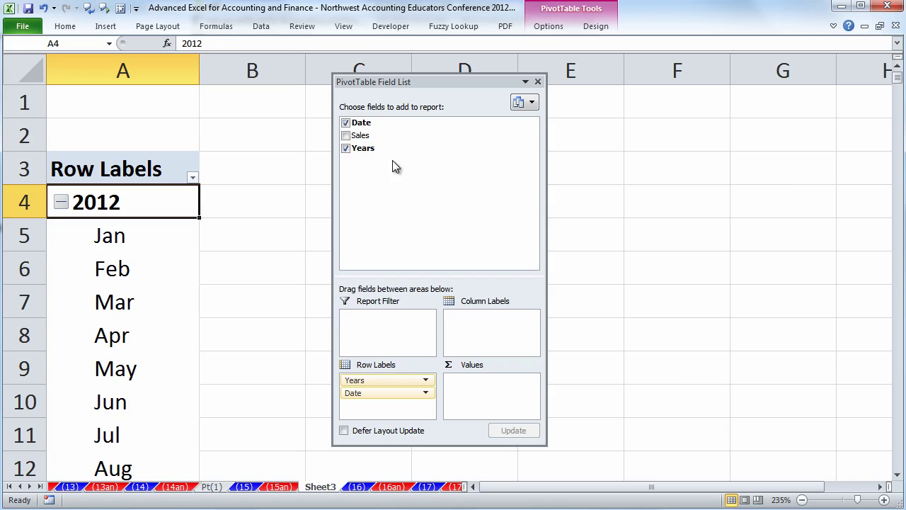
scroll(186, 269, "down", 3)
scroll(203, 265, "up", 3)
left_click(346, 149)
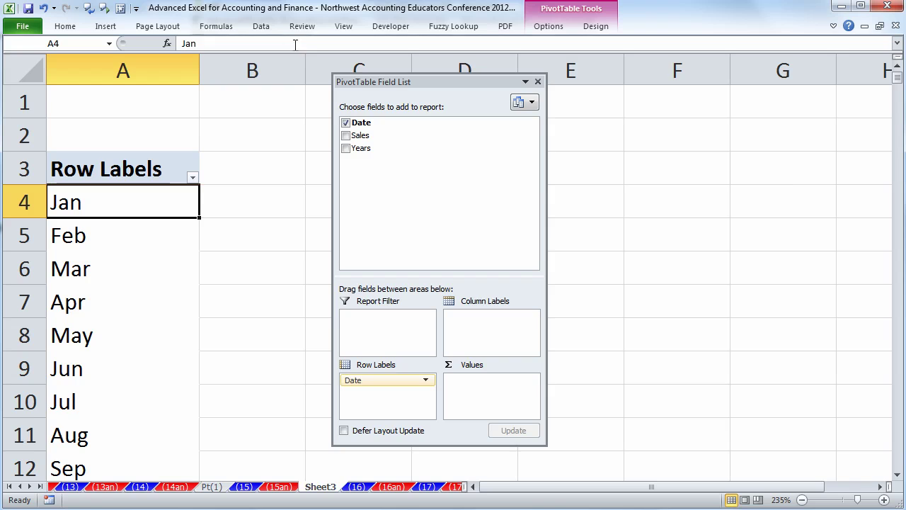
Step: Show the monthly pivot table in tabular form
left_click(598, 31)
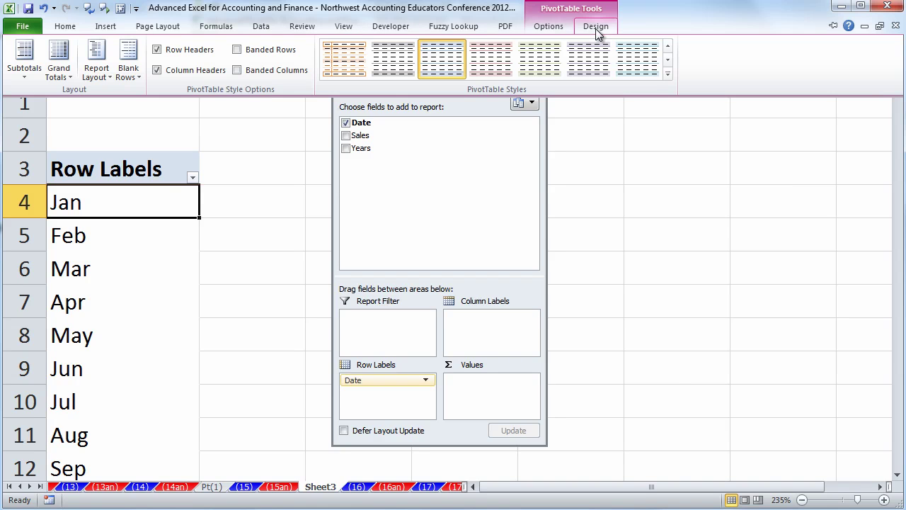
left_click(105, 72)
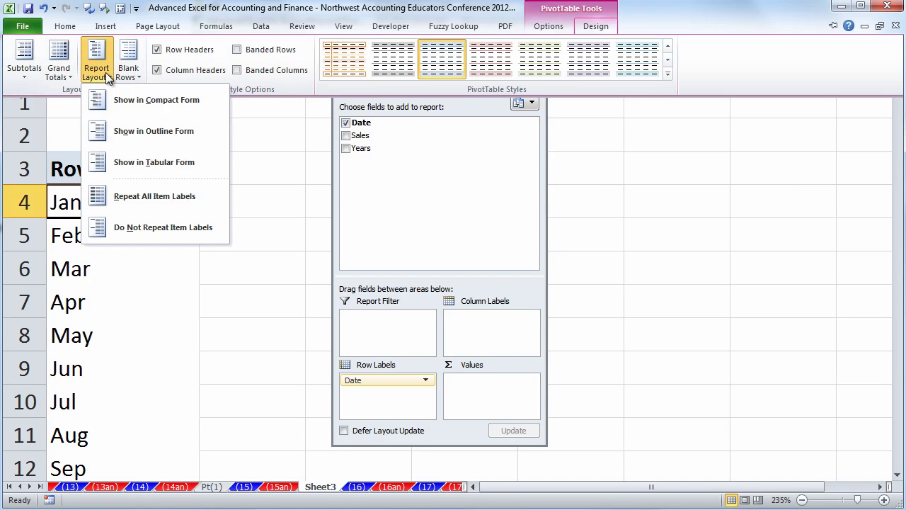
left_click(127, 156)
Step: Add the Sales field to the pivot table's values and close the field list
left_click_drag(459, 84, 460, 83)
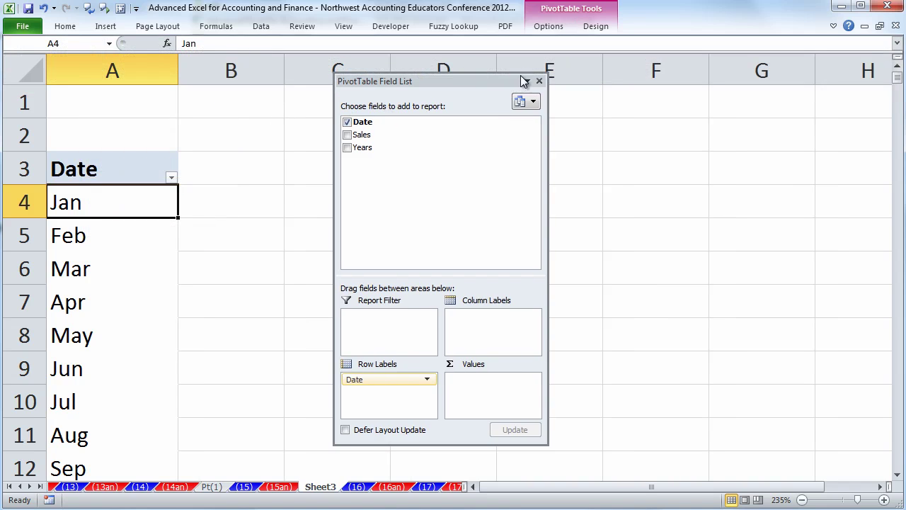
left_click_drag(361, 135, 470, 378)
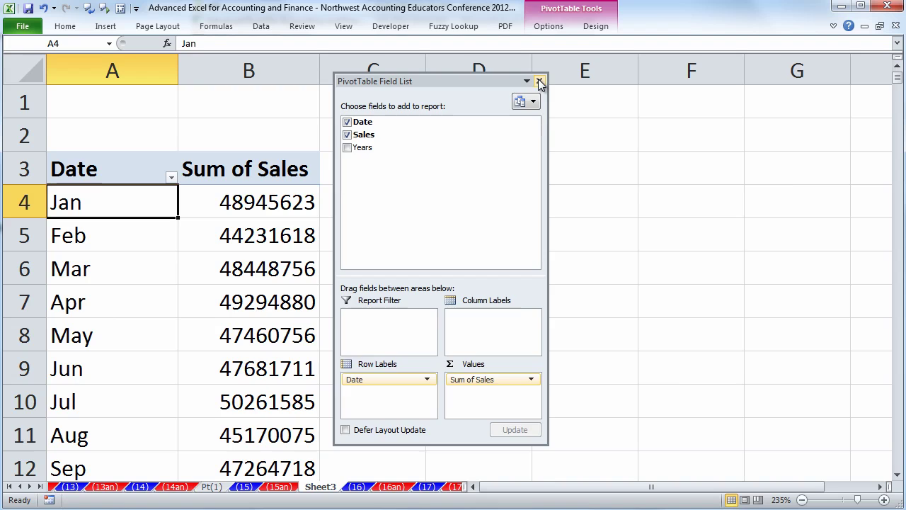
left_click(539, 81)
Step: Open the value field settings for Sum of Sales and set the custom name to Running Total
right_click(241, 203)
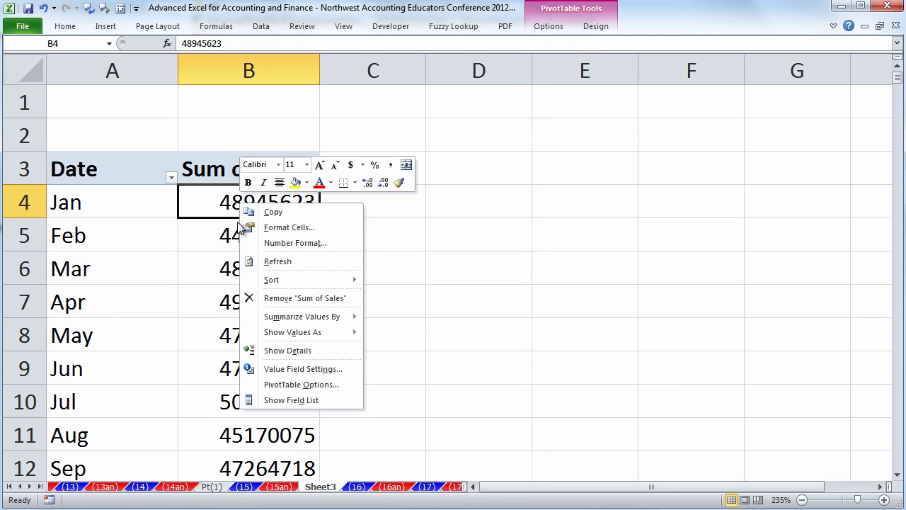
left_click(277, 368)
left_click_drag(270, 255, 350, 231)
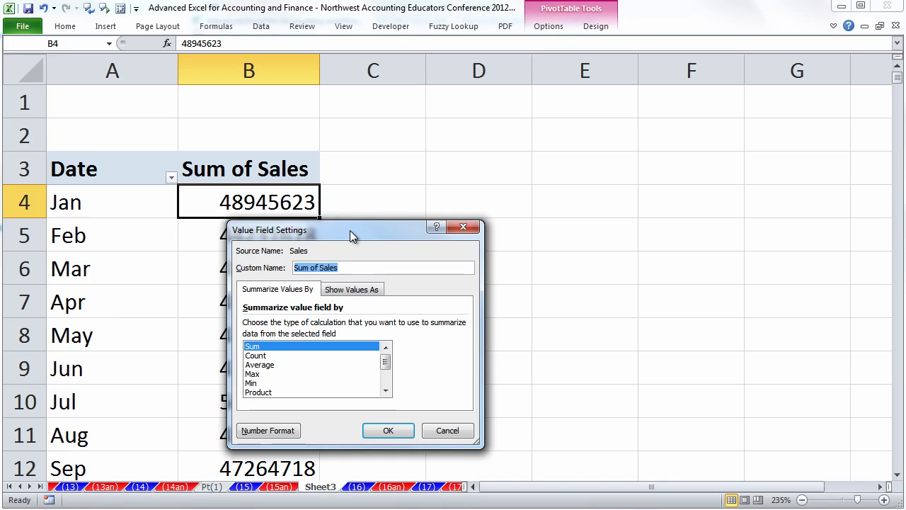
type("Running Total")
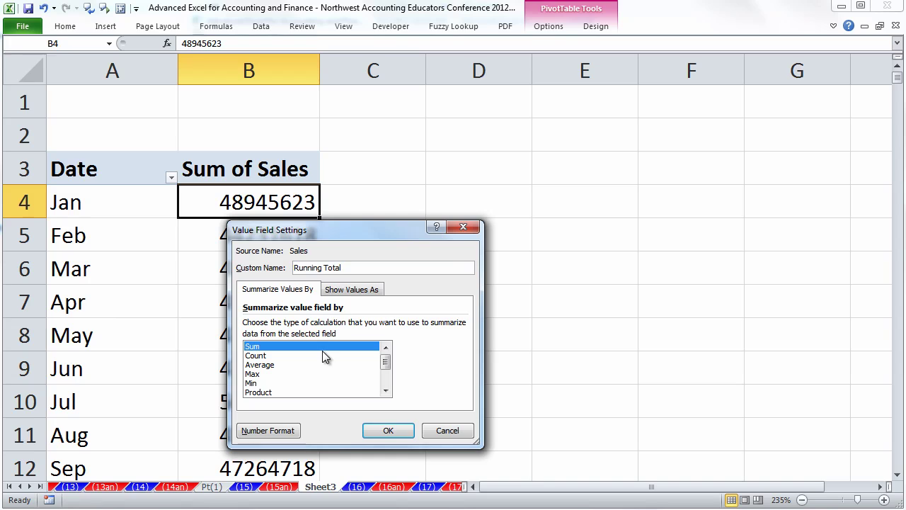
Step: Show the values as Running Total In with Date as the base field, and apply the field settings
left_click(352, 290)
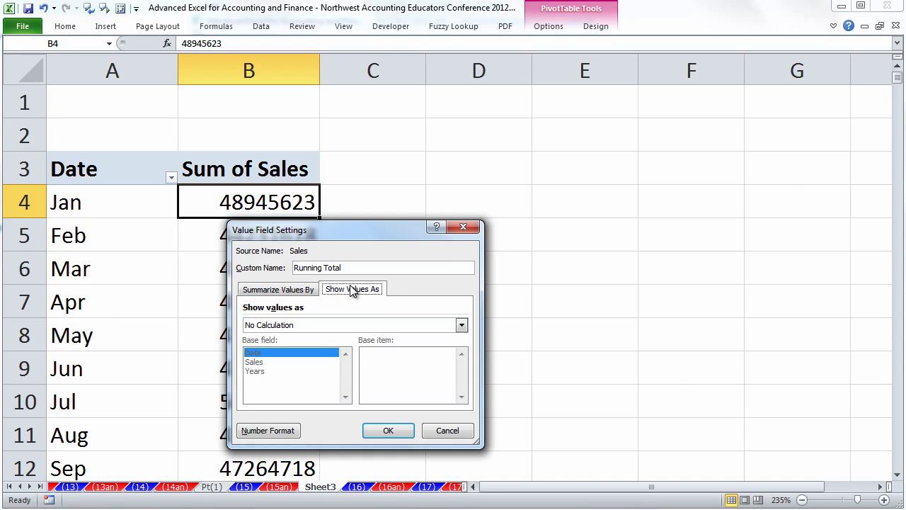
left_click(291, 325)
left_click(461, 383)
left_click(462, 383)
left_click(461, 383)
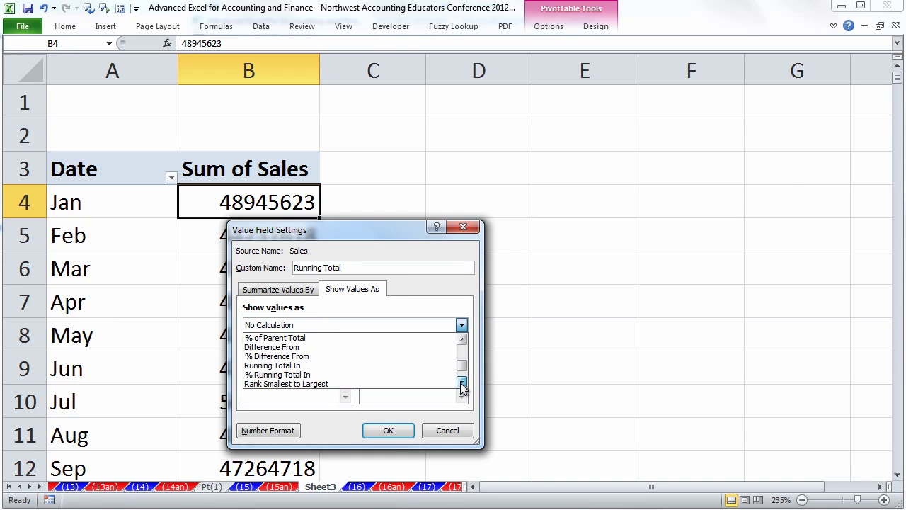
left_click(292, 365)
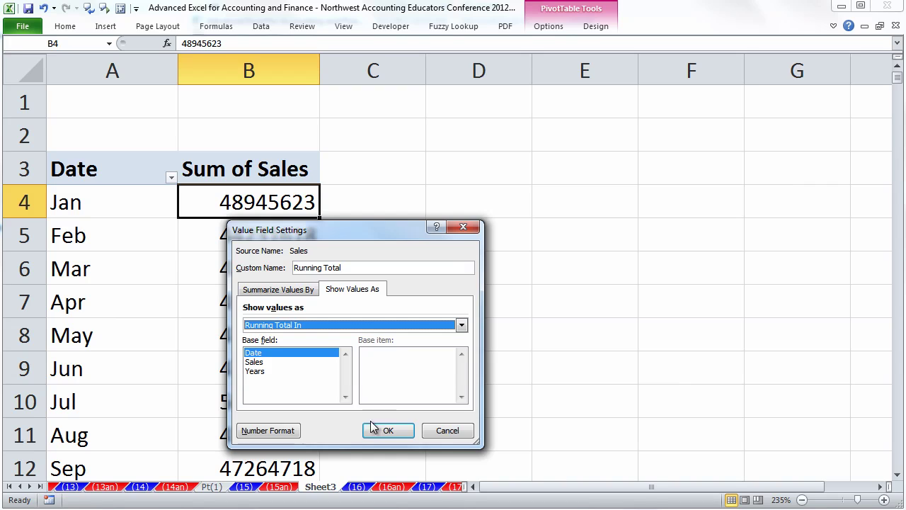
left_click(392, 430)
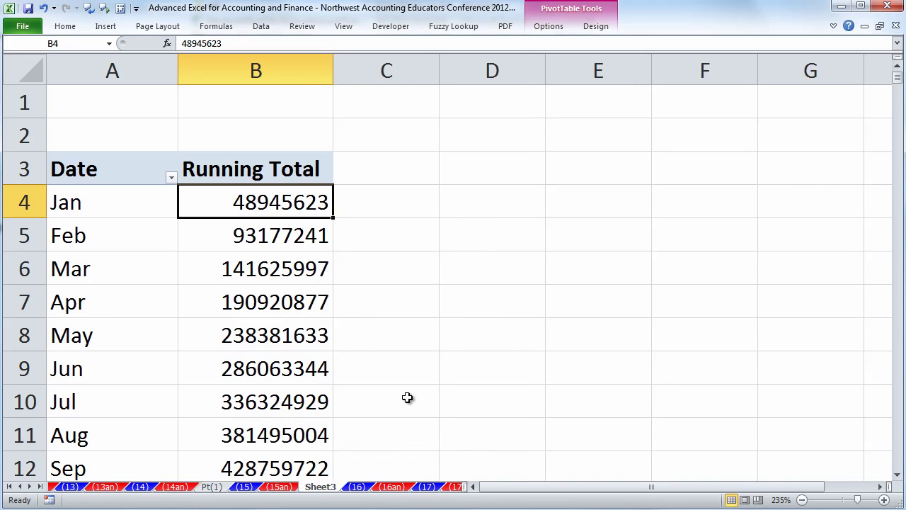
Step: Format the Running Total values in the pivot table as Currency with 0 decimal places
right_click(259, 205)
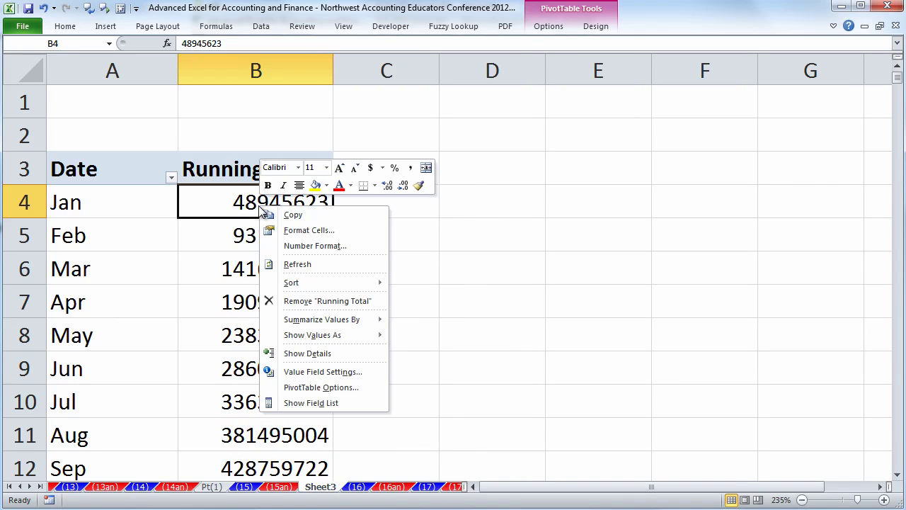
left_click(306, 376)
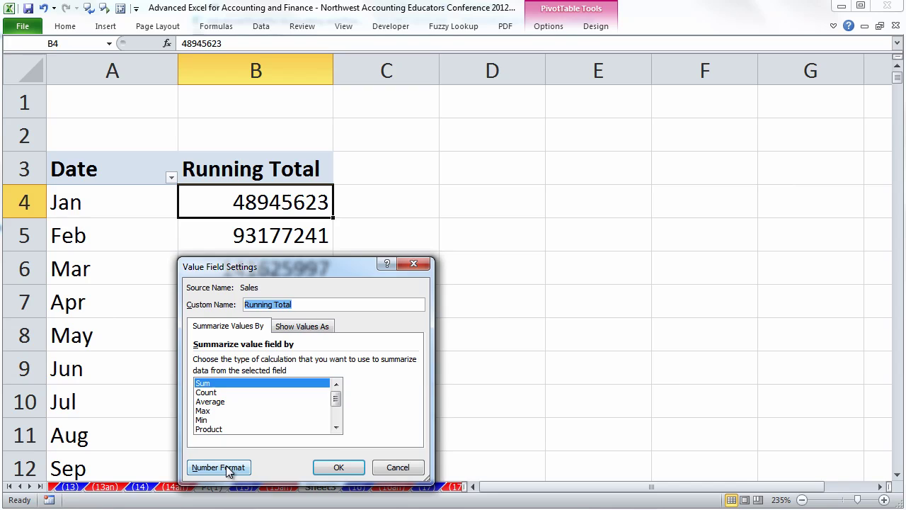
left_click(223, 464)
left_click(154, 290)
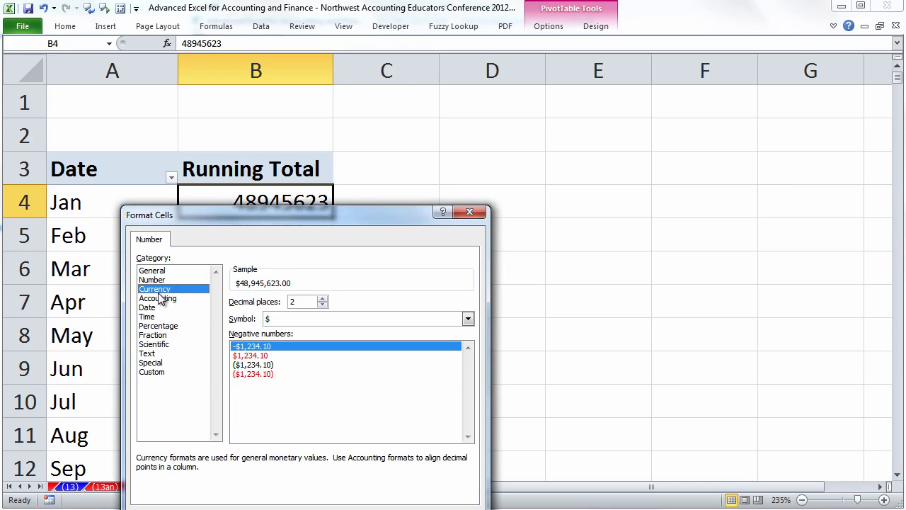
left_click(322, 303)
left_click(322, 304)
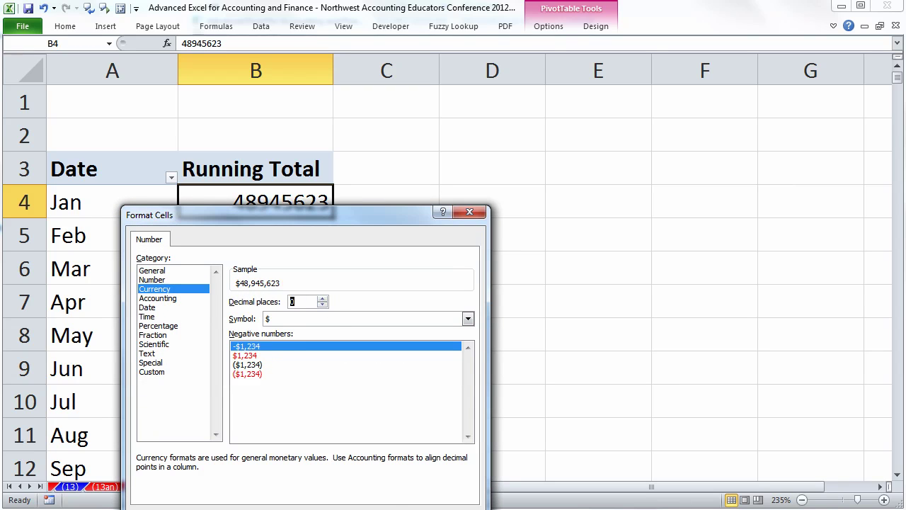
key("Return")
left_click(347, 470)
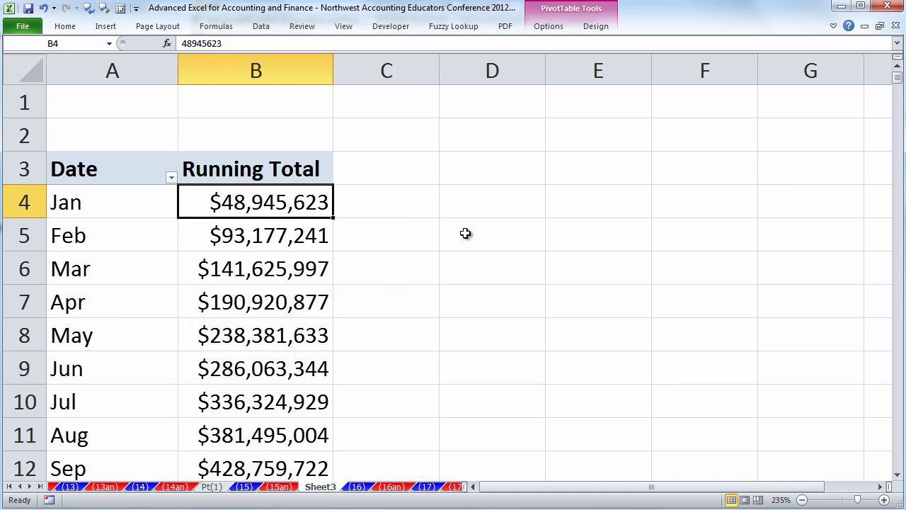
Step: Compare the running total report with the source data on sheet (16), and rename the report's sheet as PT(2)
left_click(470, 236)
scroll(470, 235, "down", 1)
scroll(479, 238, "up", 1)
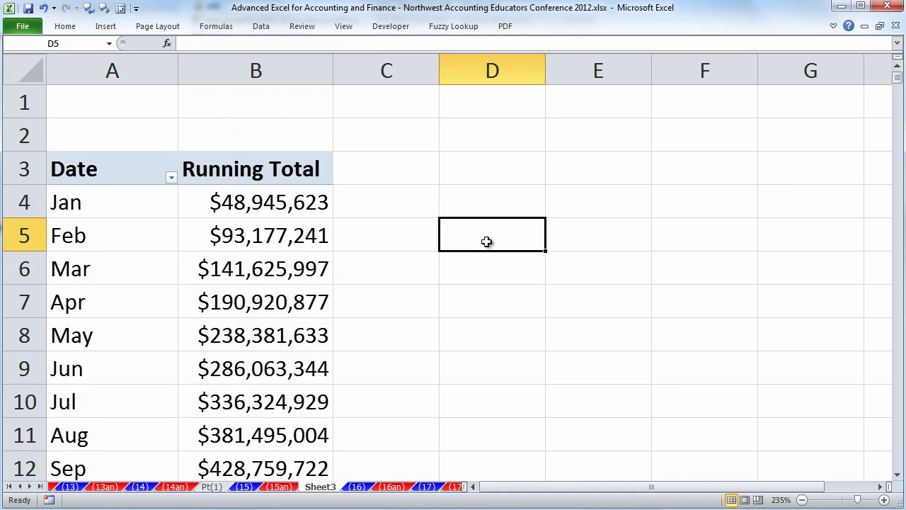
scroll(486, 240, "down", 5, "ctrl")
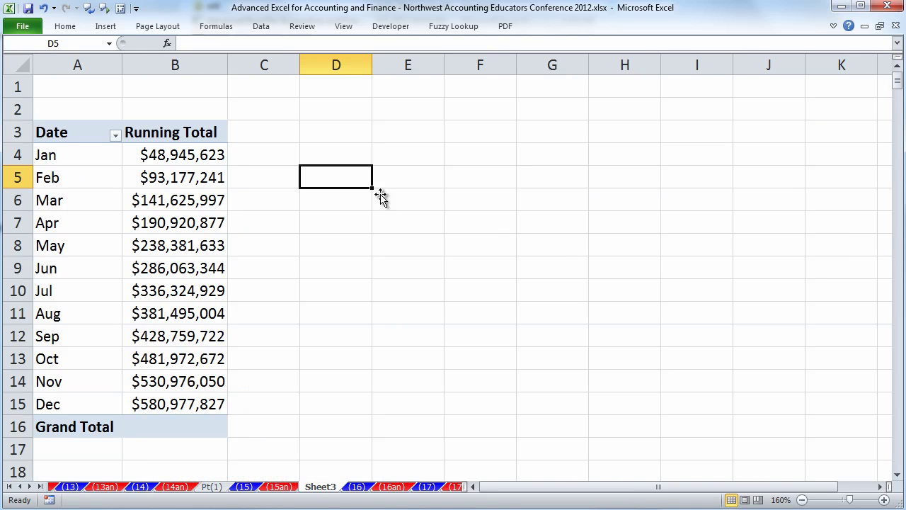
left_click(357, 488)
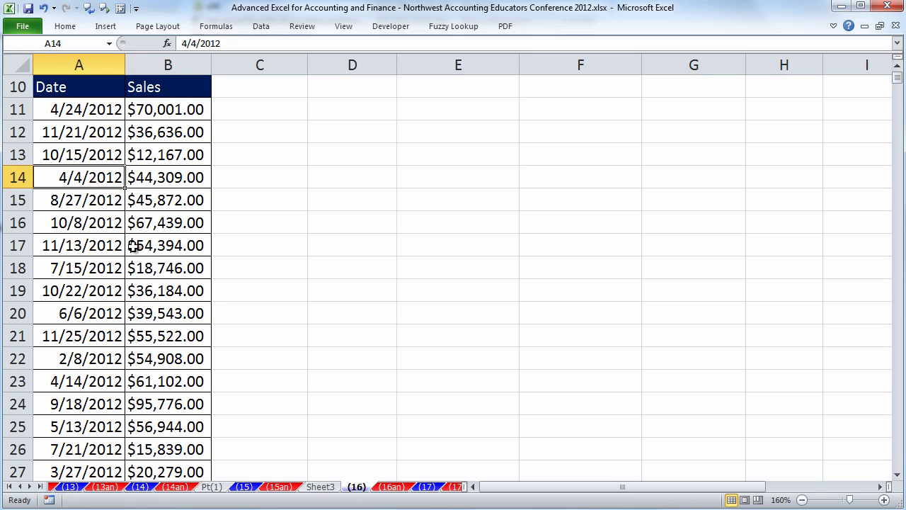
left_click(332, 487)
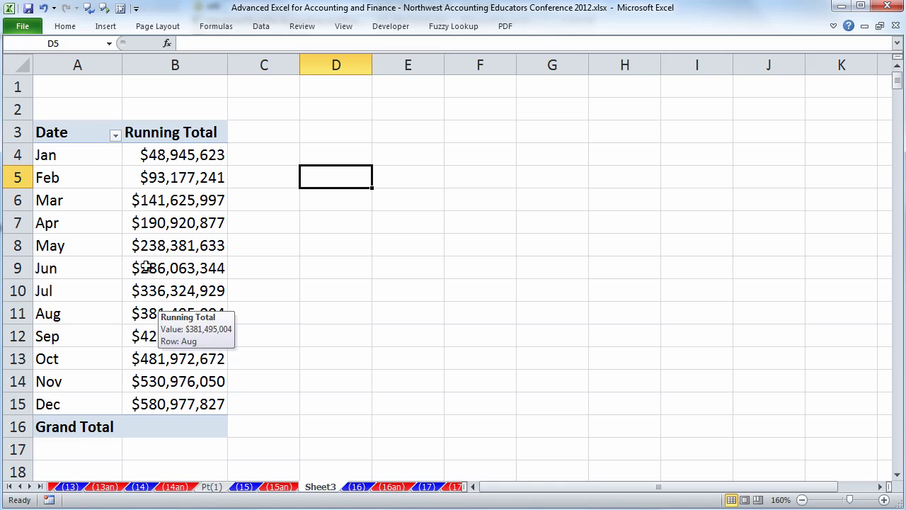
double_click(323, 487)
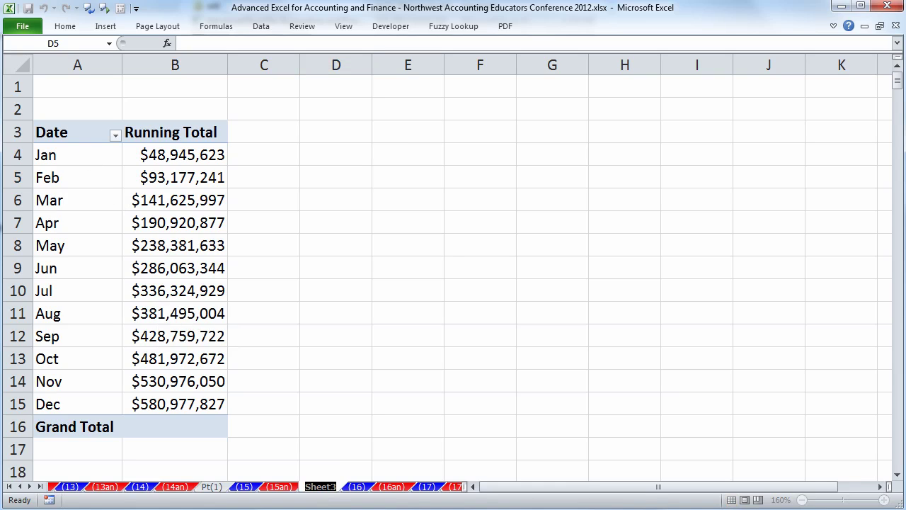
type("PT(2)")
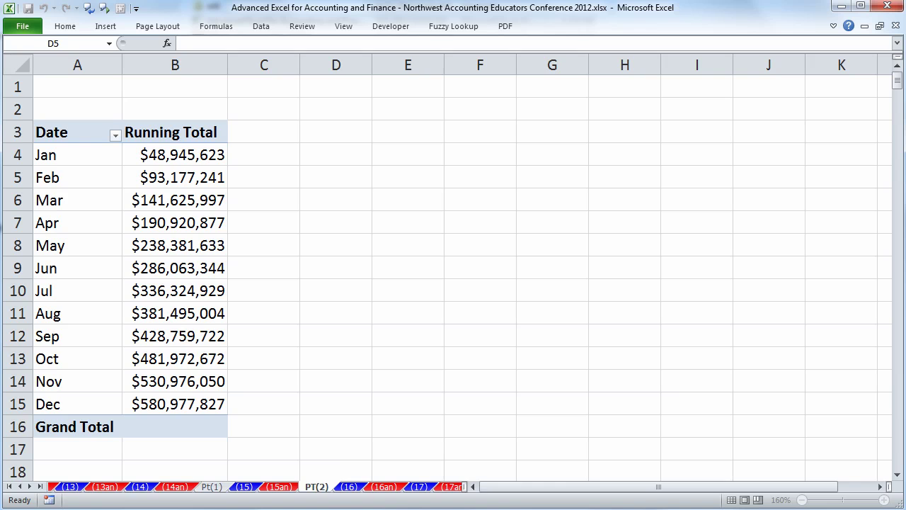
Step: Examine the payment method, boom and customer age columns of the sales data on sheet (17)
left_click(421, 488)
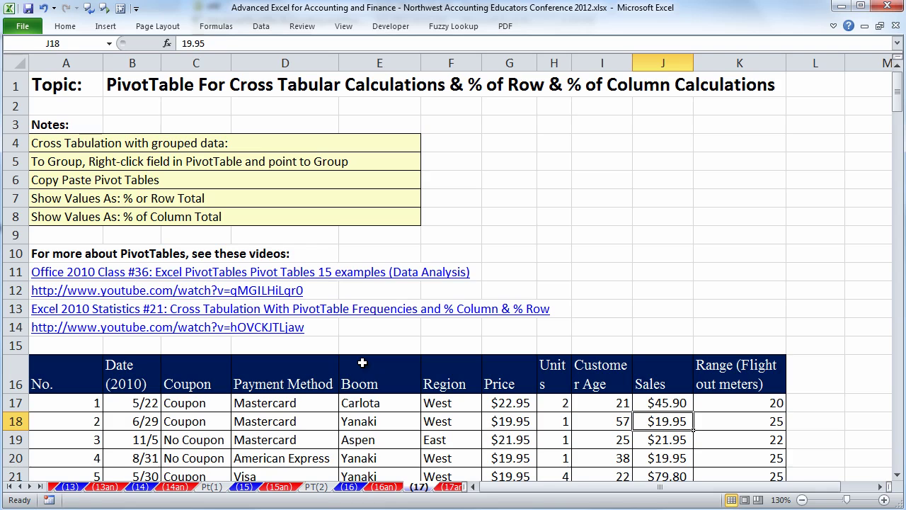
left_click(316, 401)
scroll(416, 367, "down", 2)
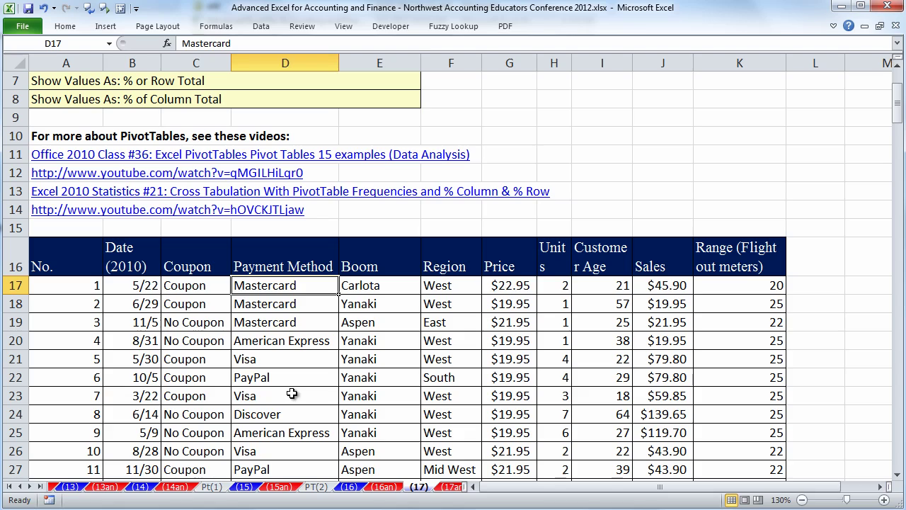
left_click_drag(607, 244, 625, 405)
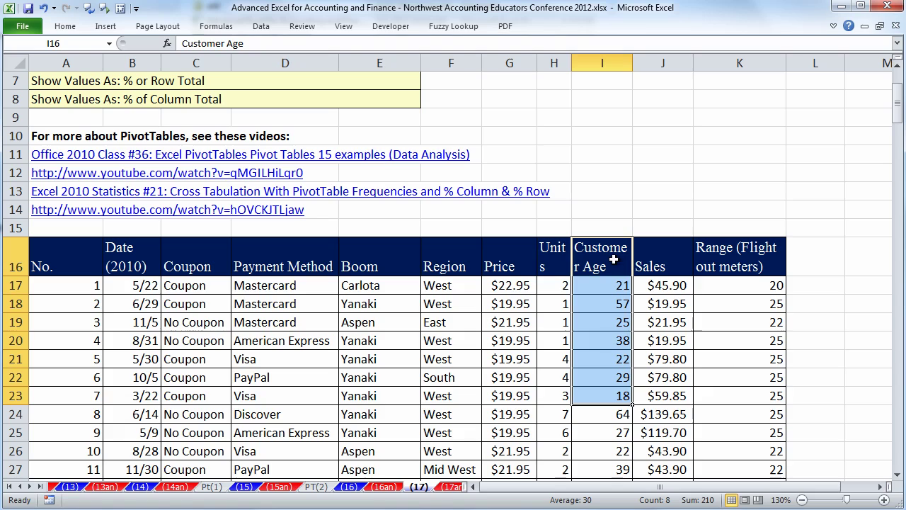
left_click(608, 342)
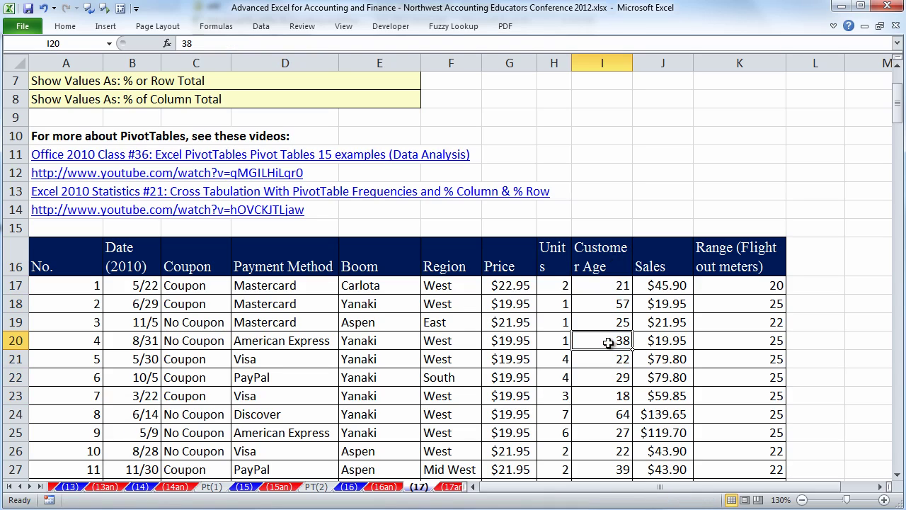
left_click(288, 303)
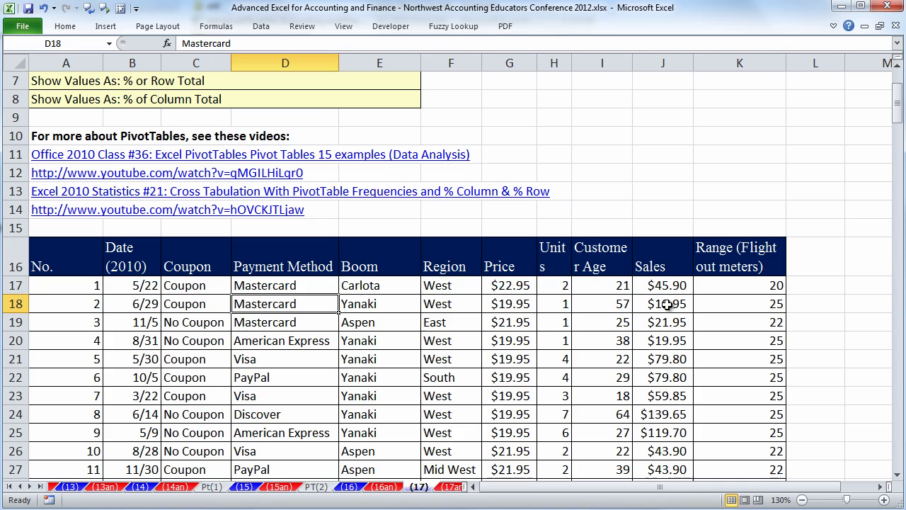
left_click(367, 309)
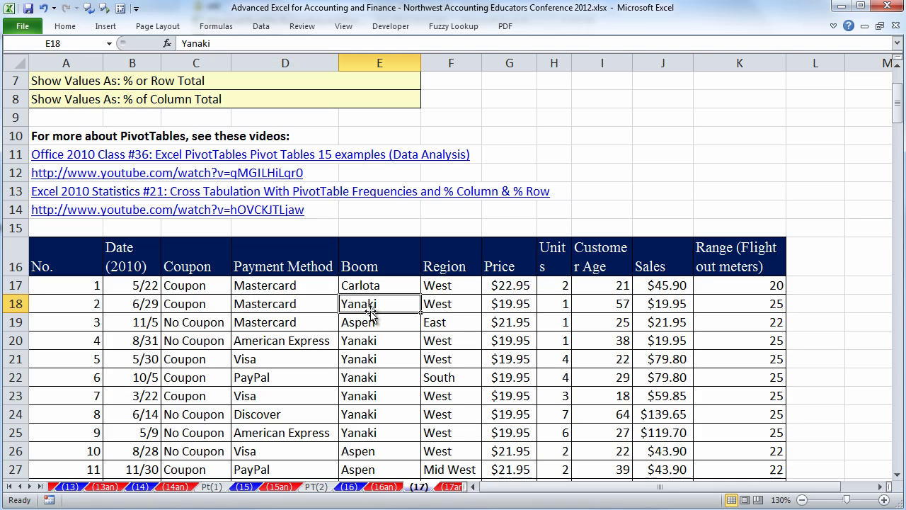
Step: Create a PivotTable on a new worksheet from the range A16:K216 on sheet (17)
key("alt")
key("n")
key("v")
key("t")
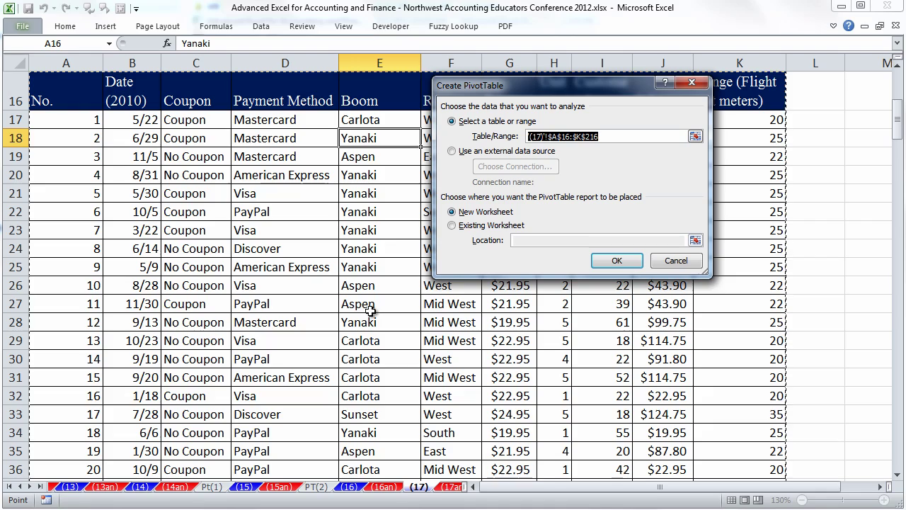
key("Return")
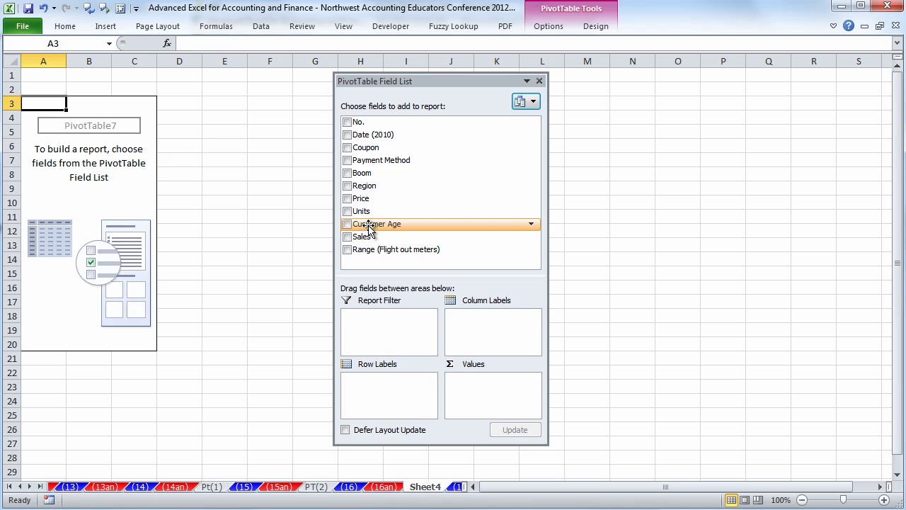
Step: Add Customer Age to the row labels and group the ages starting at 15, ending at 65, by 10
left_click_drag(369, 228, 366, 381)
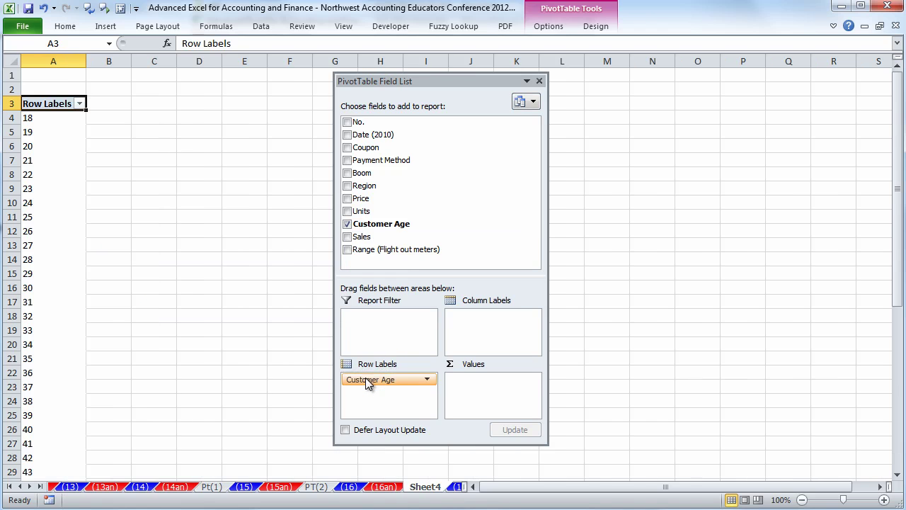
right_click(47, 117)
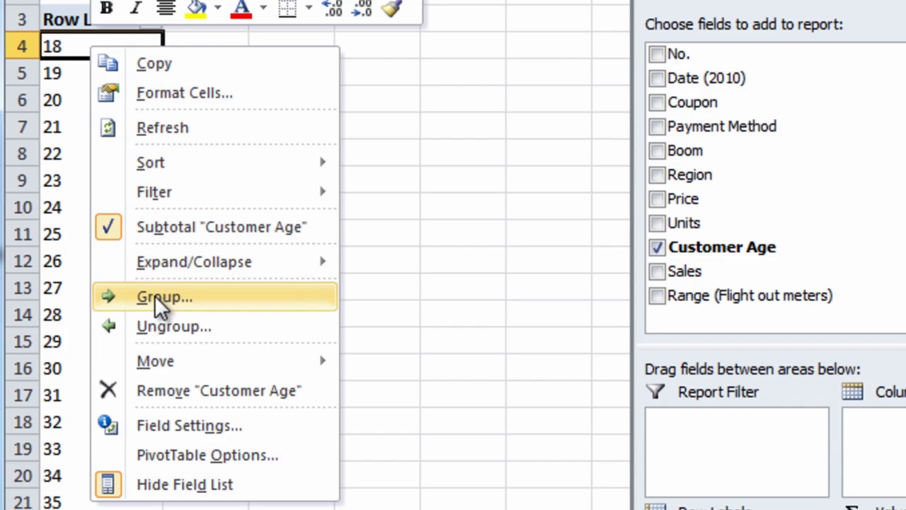
left_click(159, 296)
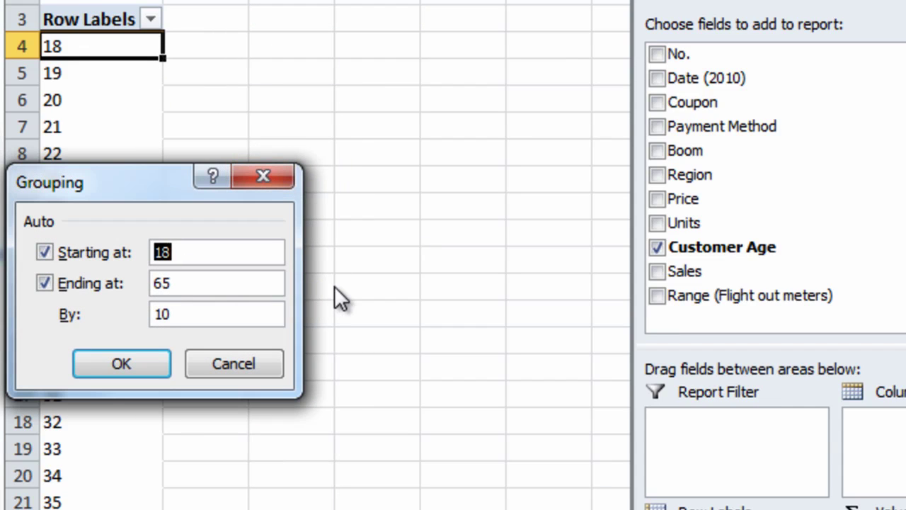
type("15")
key("Tab")
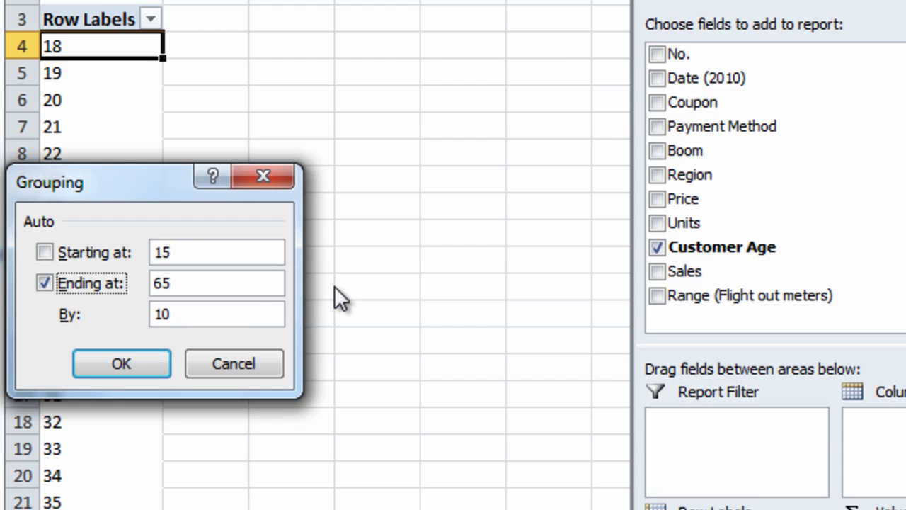
left_click(235, 316)
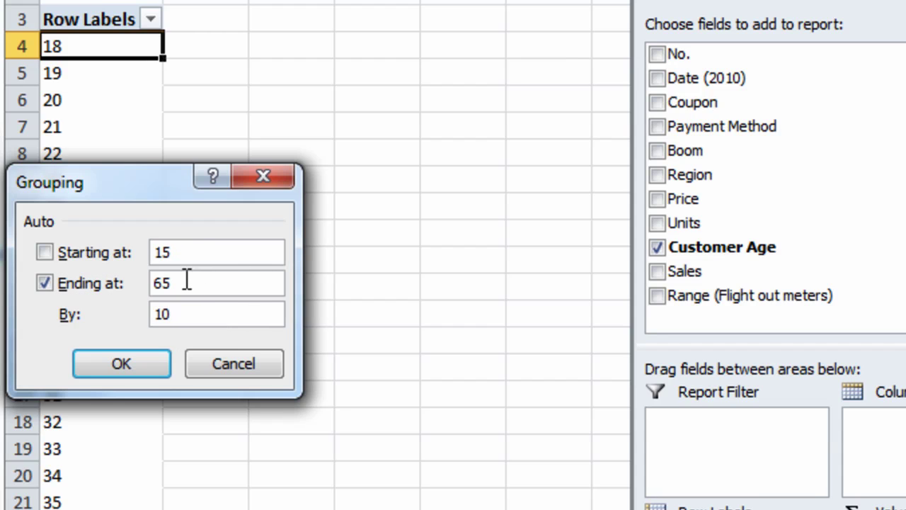
left_click(121, 363)
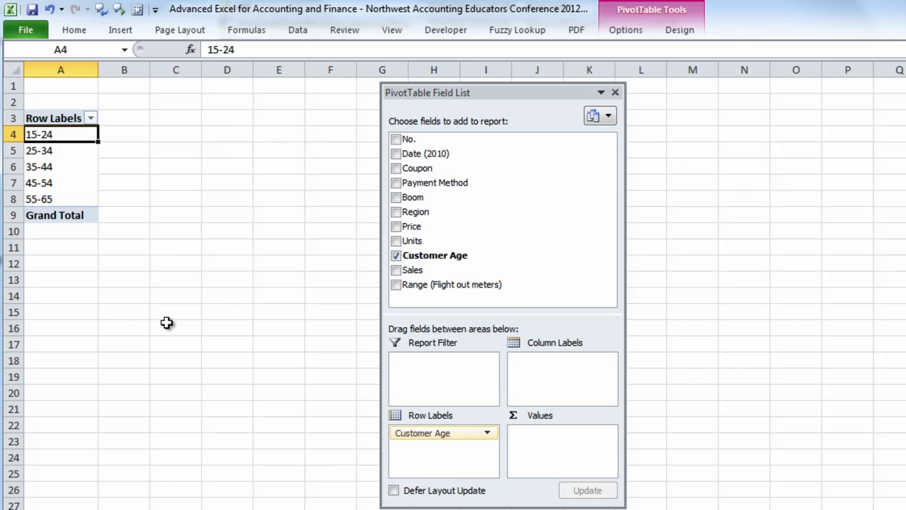
Step: Cross-tabulate the pivot table with Sales as values, Payment Method as row labels and Customer Age as column labels
left_click_drag(410, 270, 543, 443)
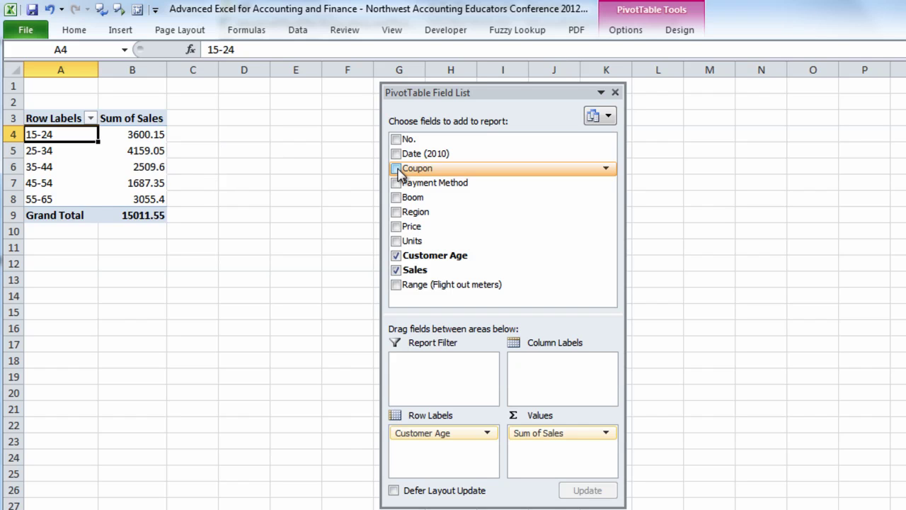
left_click_drag(409, 184, 560, 388)
left_click_drag(478, 100, 578, 81)
left_click_drag(635, 347, 547, 418)
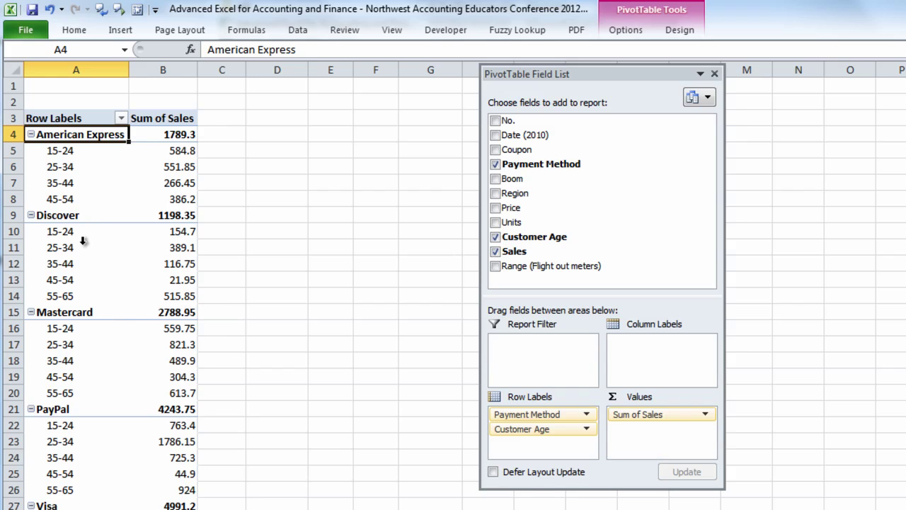
left_click_drag(536, 429, 641, 373)
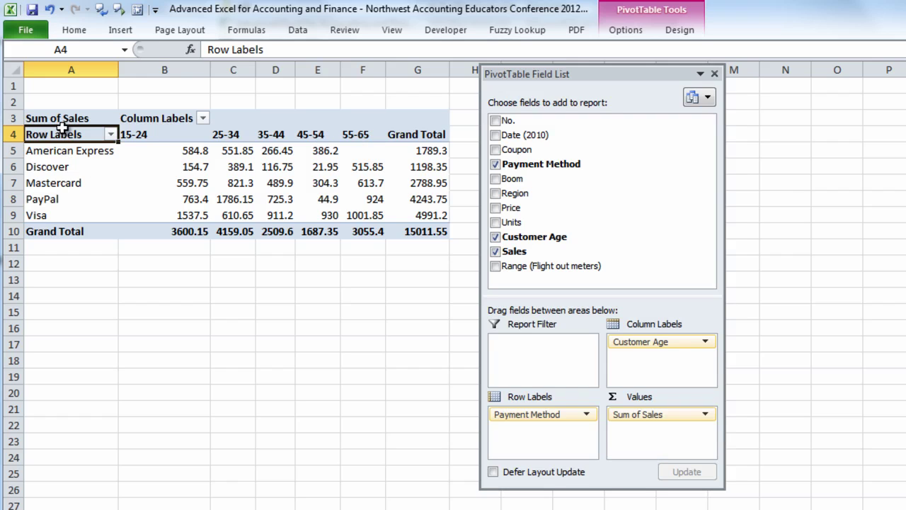
Step: Show the cross-tabulated pivot table in tabular form and close the field list
left_click(677, 33)
left_click(113, 91)
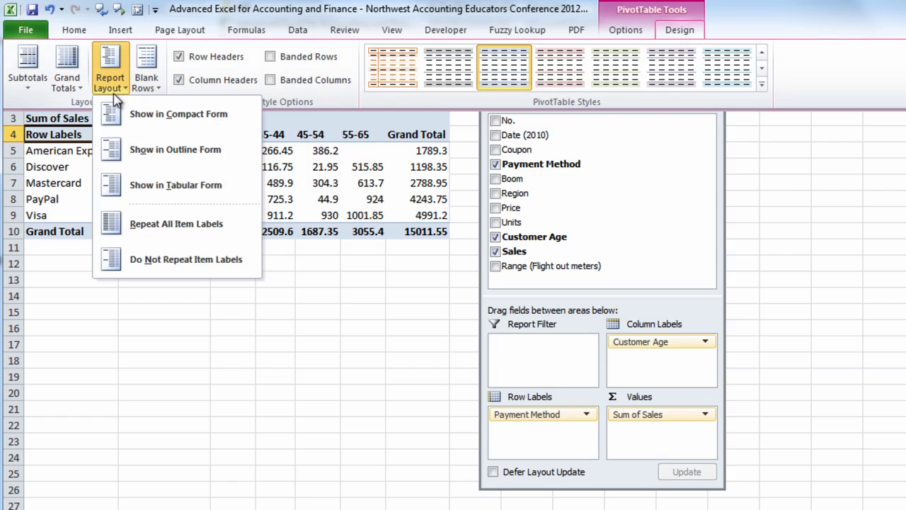
left_click(133, 186)
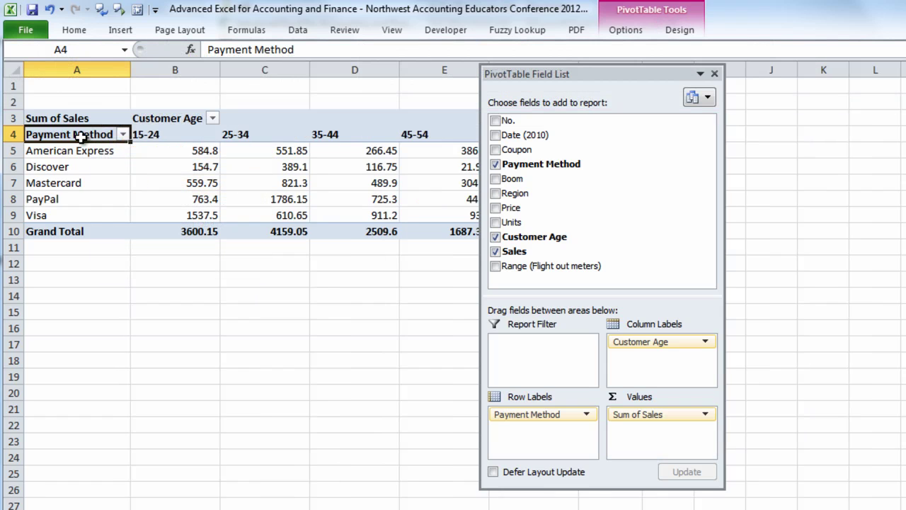
left_click_drag(557, 73, 760, 68)
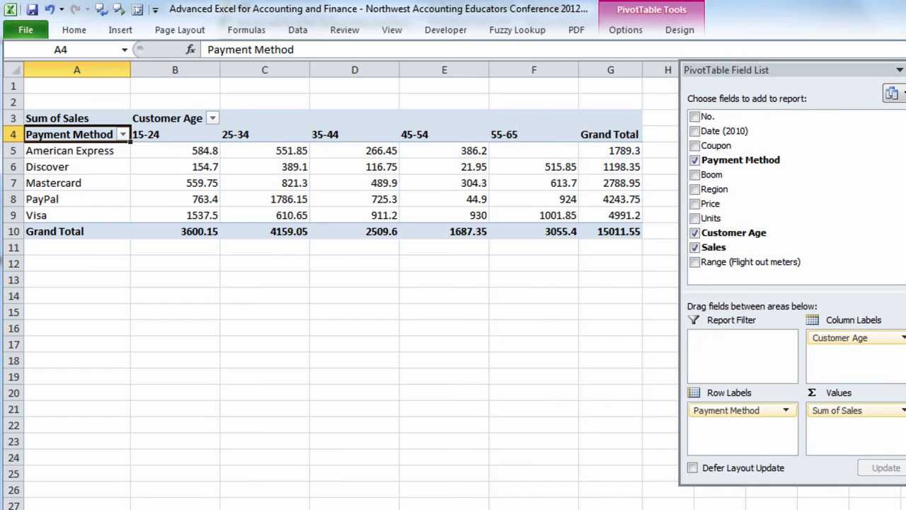
left_click(903, 70)
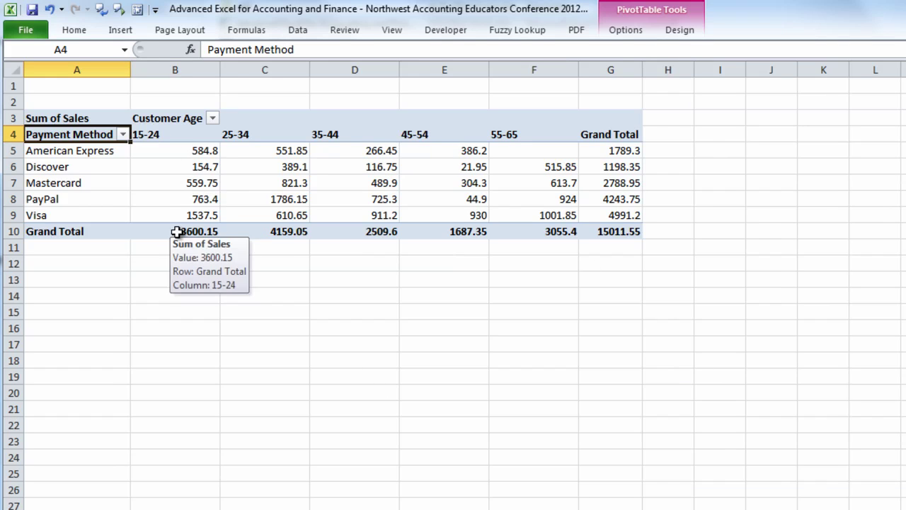
Step: Examine the sales by payment method in the 15-24 column and across the American Express row
left_click(186, 152)
left_click(181, 167)
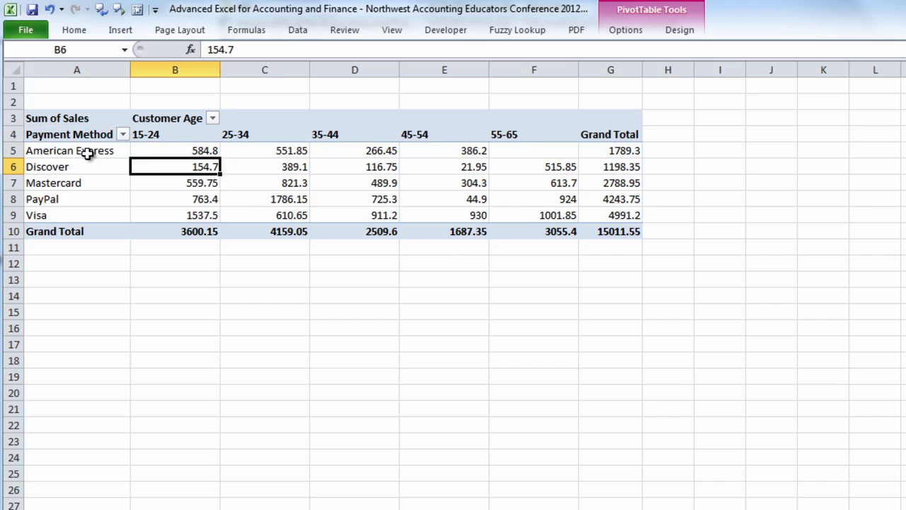
left_click_drag(186, 151, 183, 236)
left_click(183, 237)
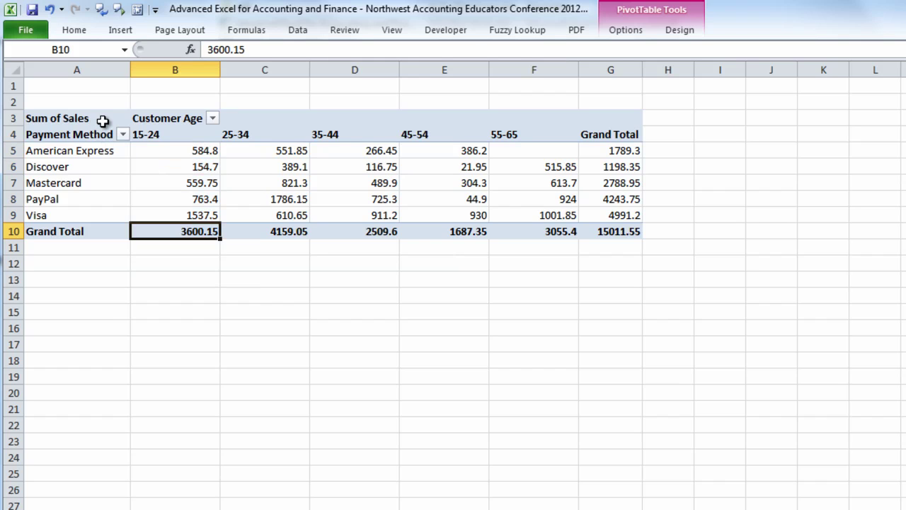
left_click_drag(71, 149, 593, 152)
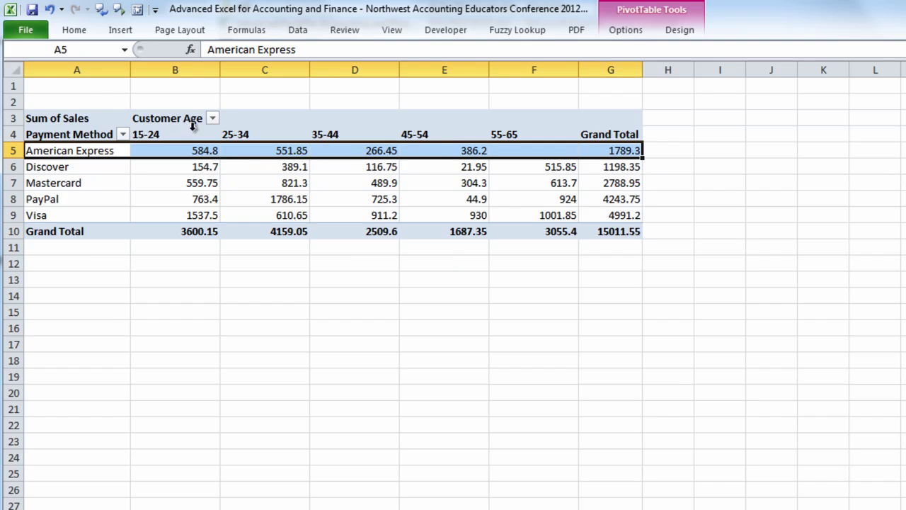
Step: Duplicate the cross-tabulated pivot table by copying A2:H11 and pasting it at A13
left_click_drag(65, 101, 671, 247)
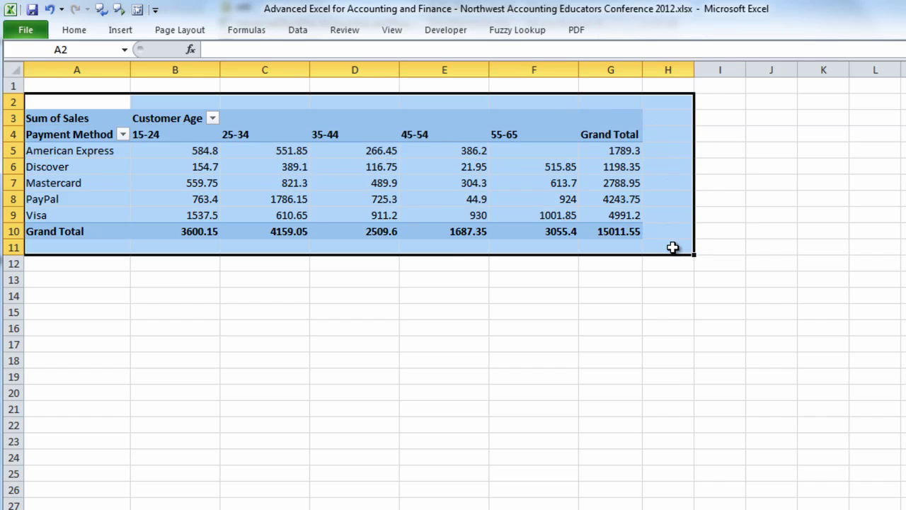
key("ctrl+c")
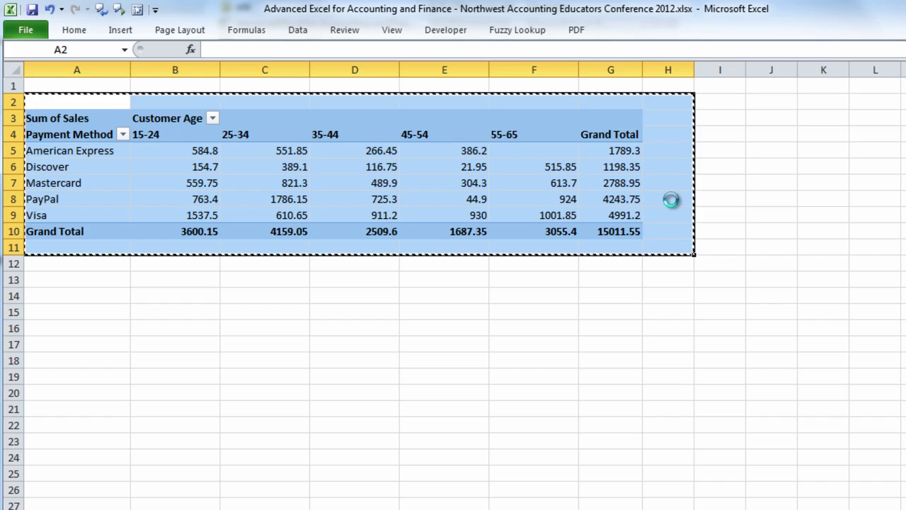
left_click(32, 276)
key("ctrl+v")
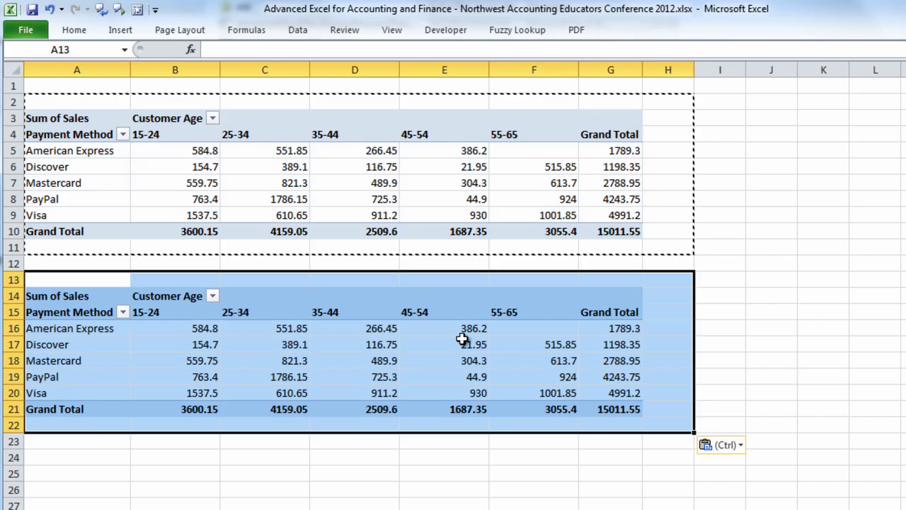
left_click(205, 337)
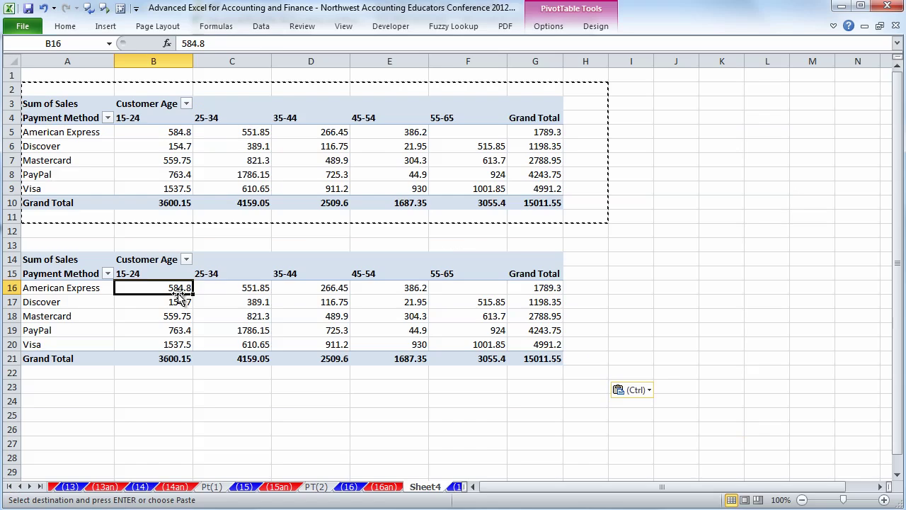
right_click(260, 288)
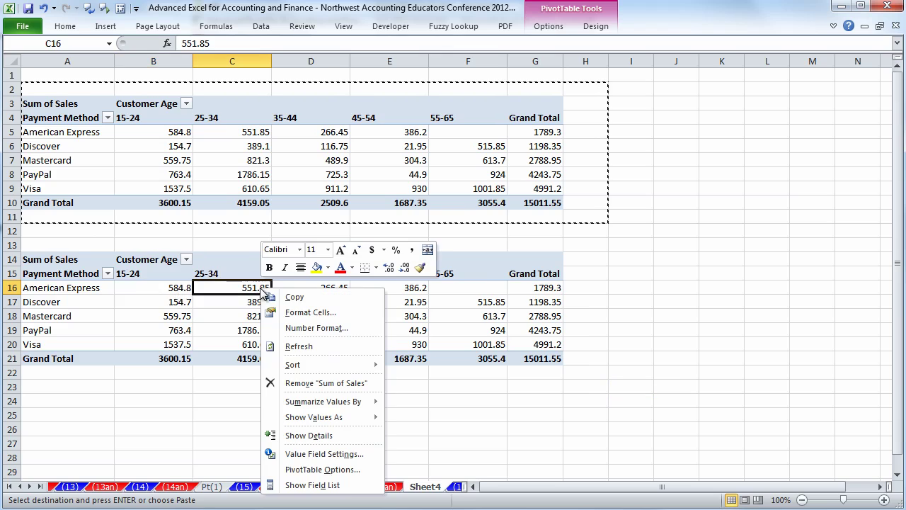
left_click(319, 485)
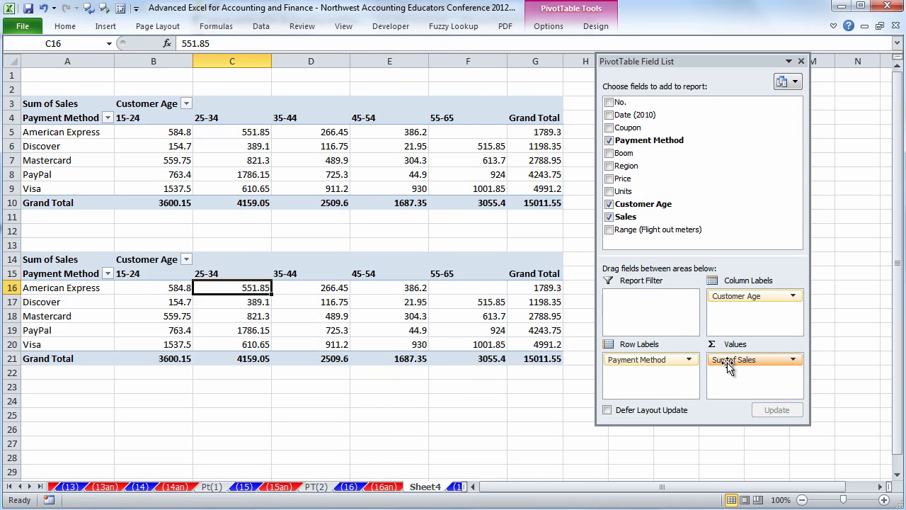
left_click(801, 61)
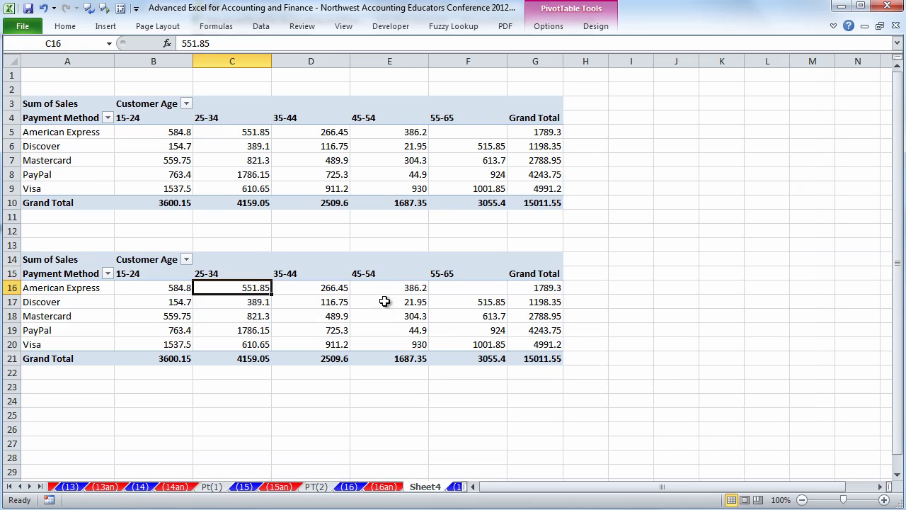
Step: Show the second pivot table's sales values as % of Column Total and check the percentages in its 15-24 column
right_click(235, 289)
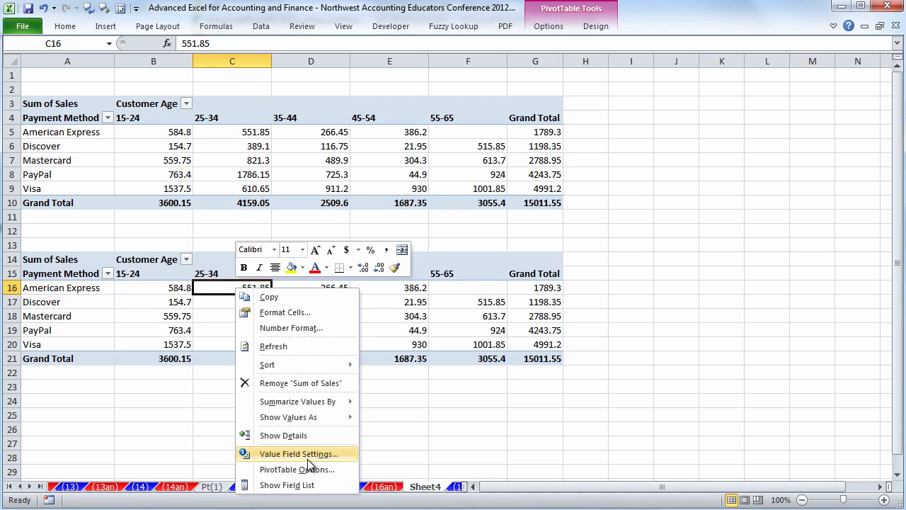
mouse_move(315, 420)
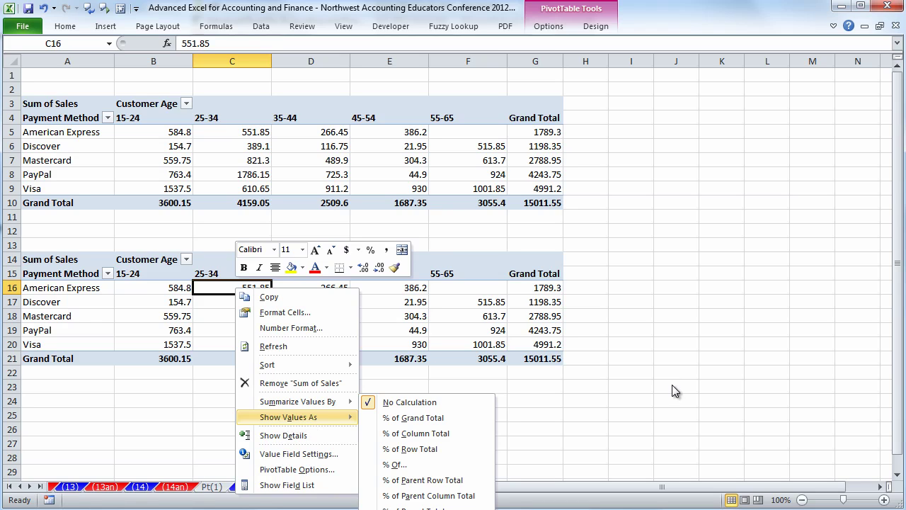
left_click(897, 476)
left_click(897, 476)
left_click(897, 475)
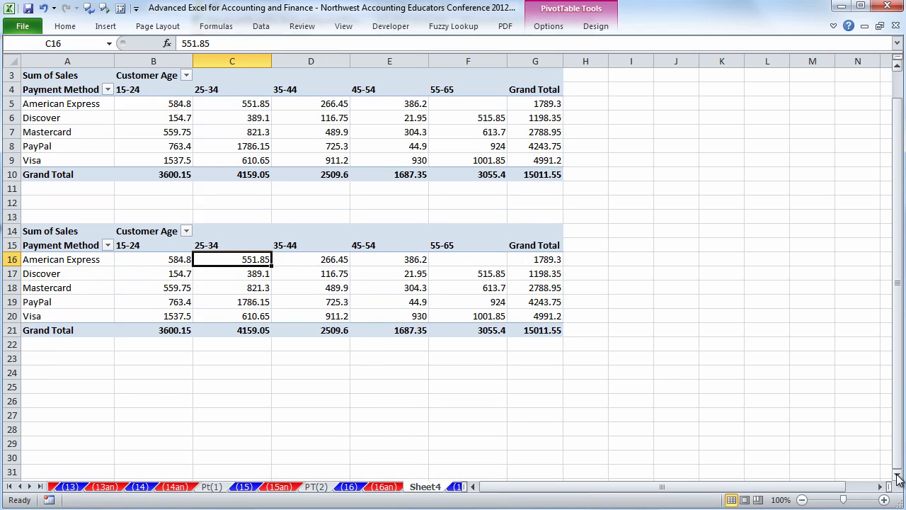
left_click(897, 476)
left_click(897, 476)
left_click(896, 475)
left_click(897, 476)
left_click(897, 476)
left_click(897, 476)
left_click(897, 476)
left_click(896, 476)
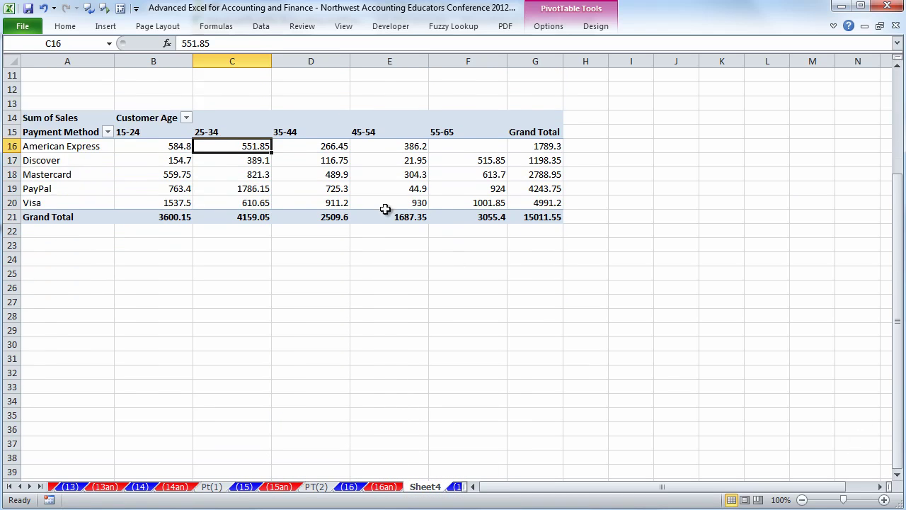
right_click(232, 149)
mouse_move(305, 280)
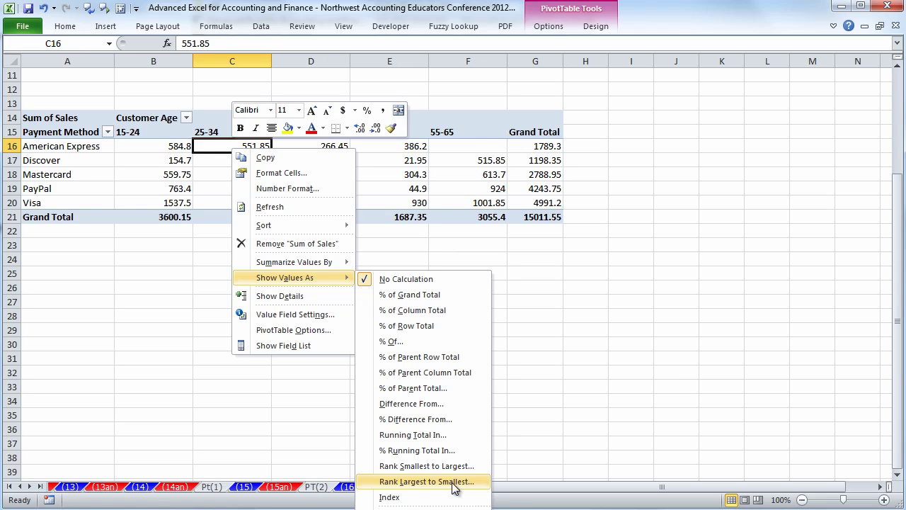
left_click(427, 312)
scroll(460, 316, "up", 3)
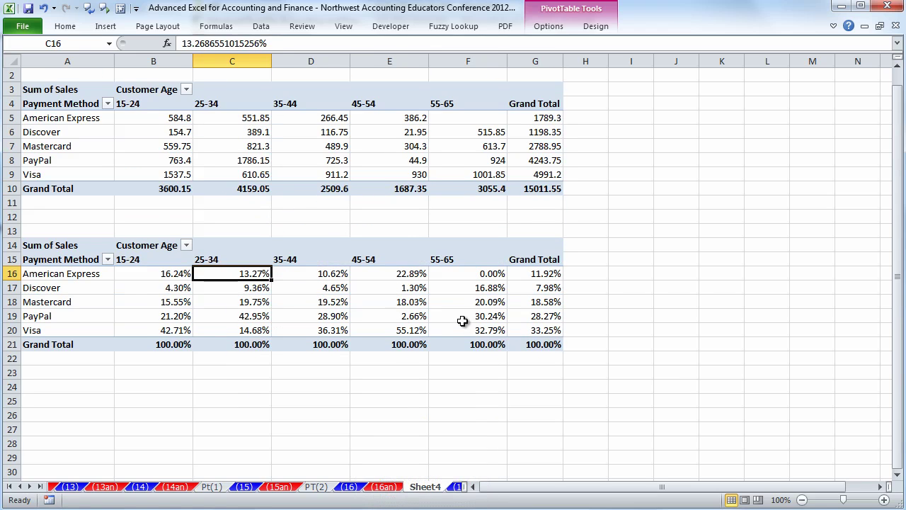
scroll(463, 316, "up", 1)
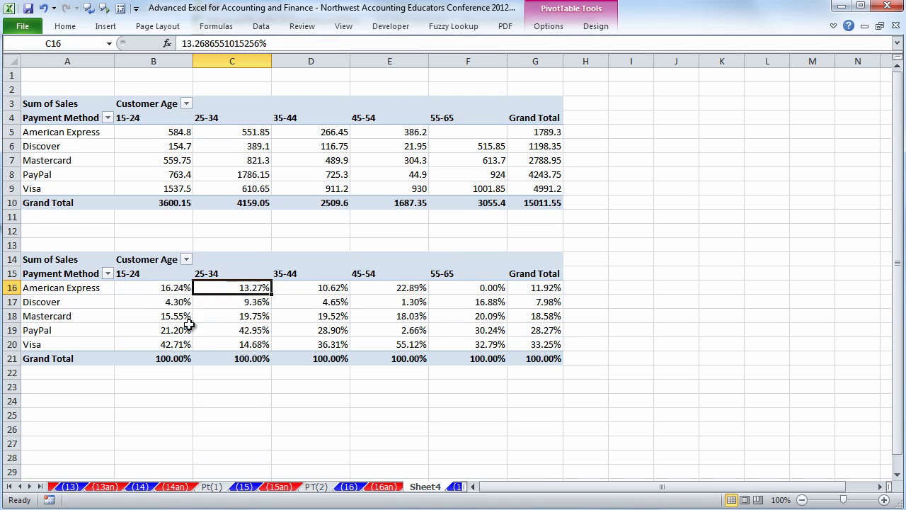
left_click(175, 289)
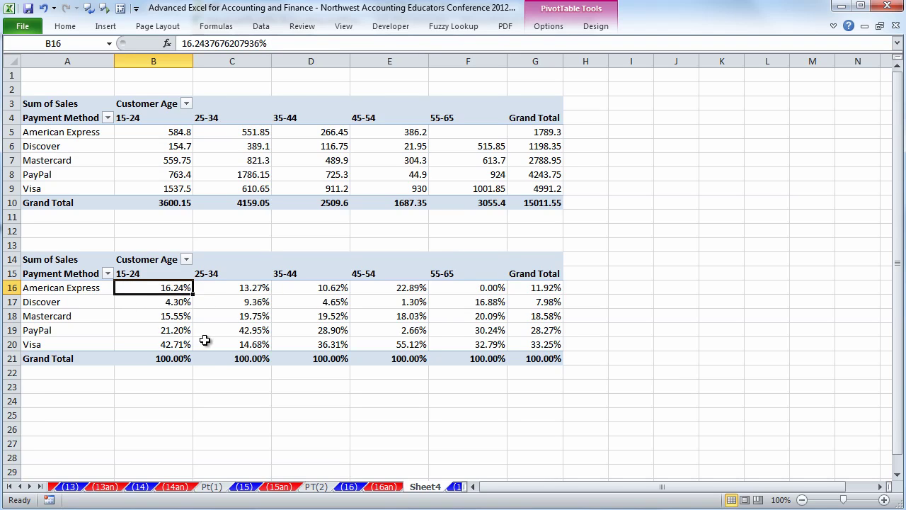
left_click(178, 331)
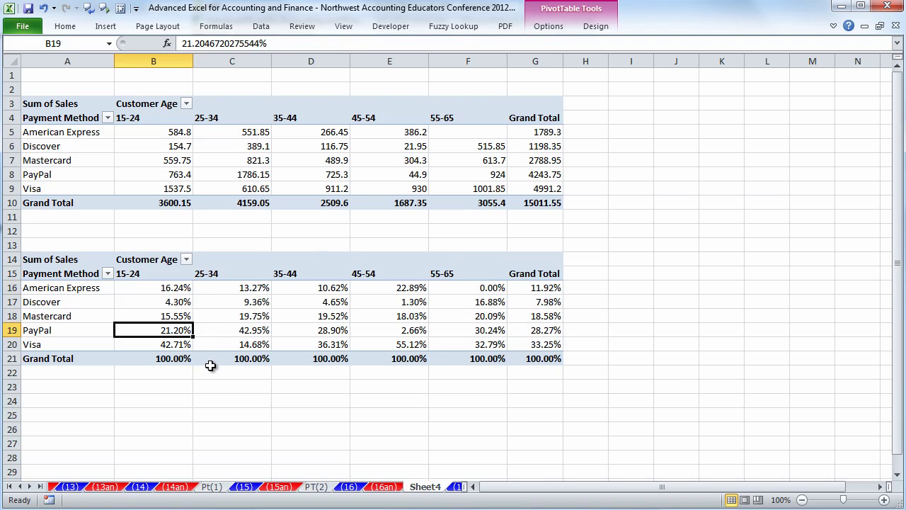
left_click(183, 342)
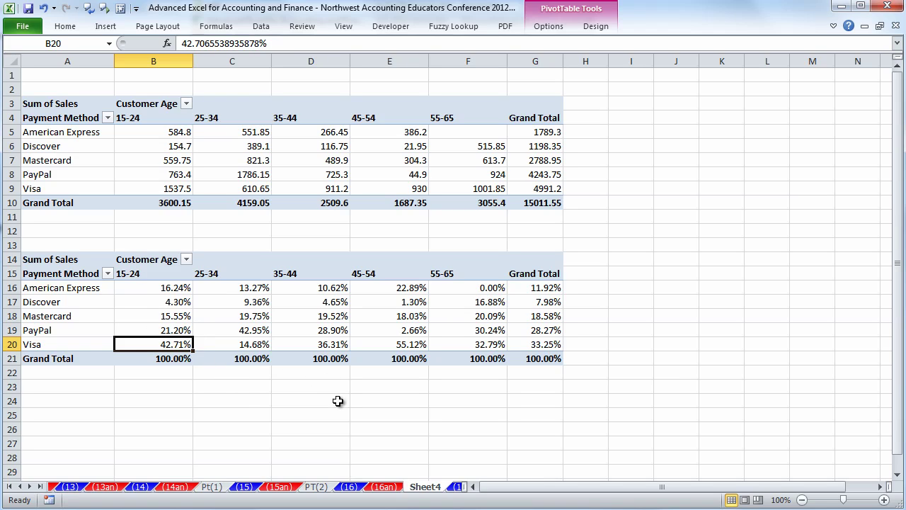
Step: Copy the column-percentage pivot table in A13:H22 and paste it at A24
left_click_drag(49, 92, 549, 200)
left_click_drag(53, 245, 567, 368)
key("ctrl+c")
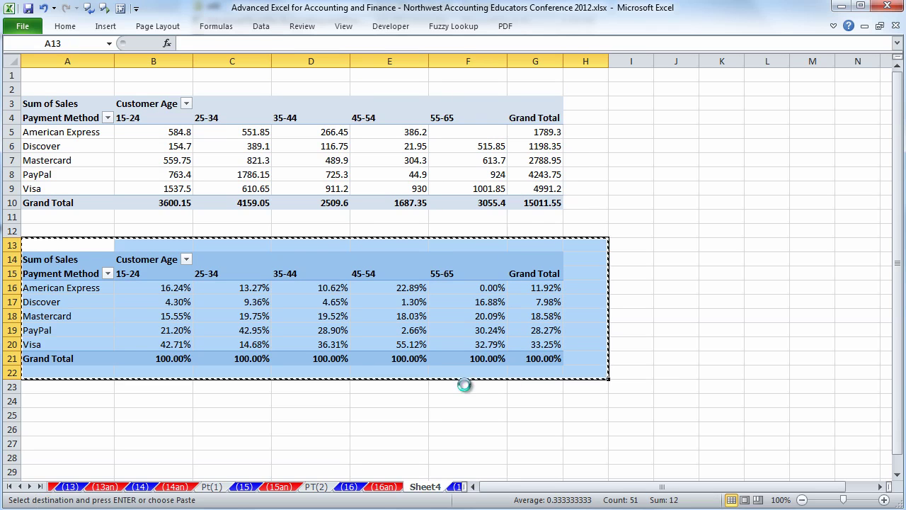
left_click(71, 401)
key("ctrl+v")
scroll(397, 364, "down", 3)
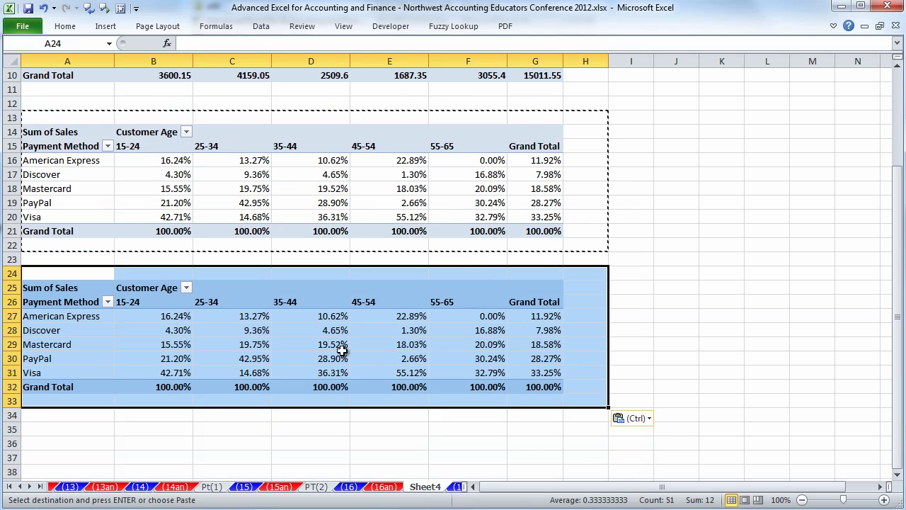
Step: Show the sales values of the pivot table starting in row 25 as % of Row Total
left_click(264, 331)
right_click(185, 317)
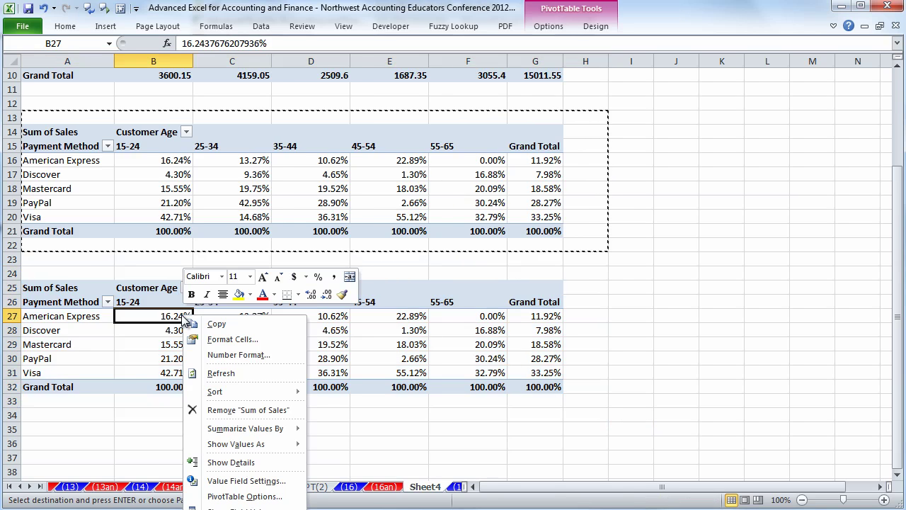
mouse_move(265, 435)
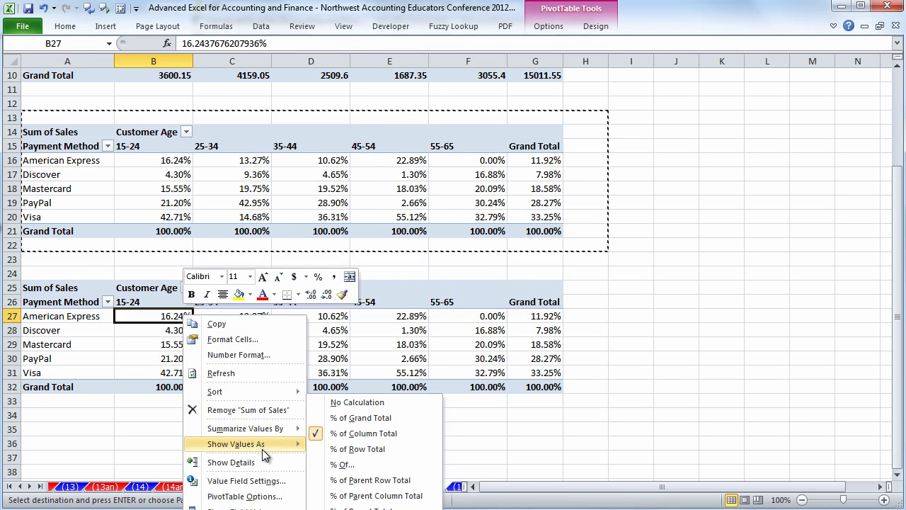
left_click(361, 453)
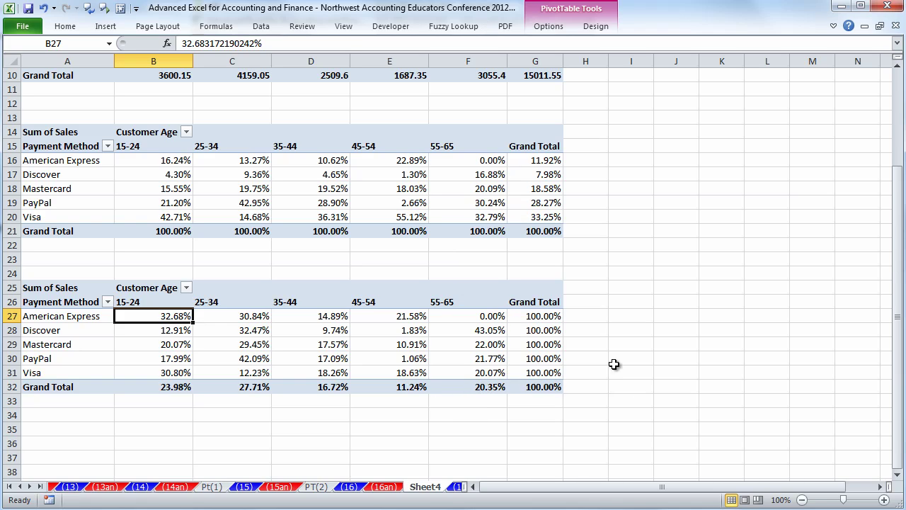
Step: Copy the original sales pivot table in A2:H11 and paste it below the row-percentage table at A35
scroll(614, 364, "up", 3)
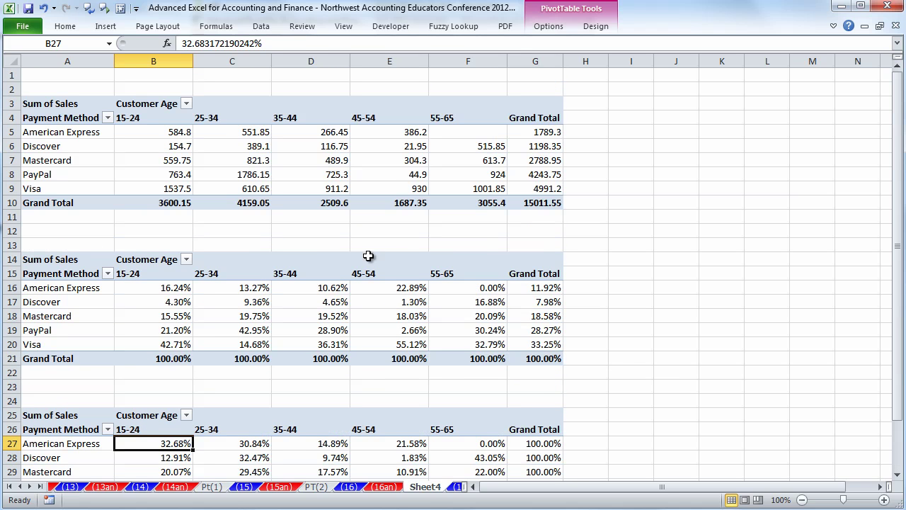
left_click_drag(42, 87, 578, 212)
key("ctrl+c")
scroll(360, 220, "down", 4)
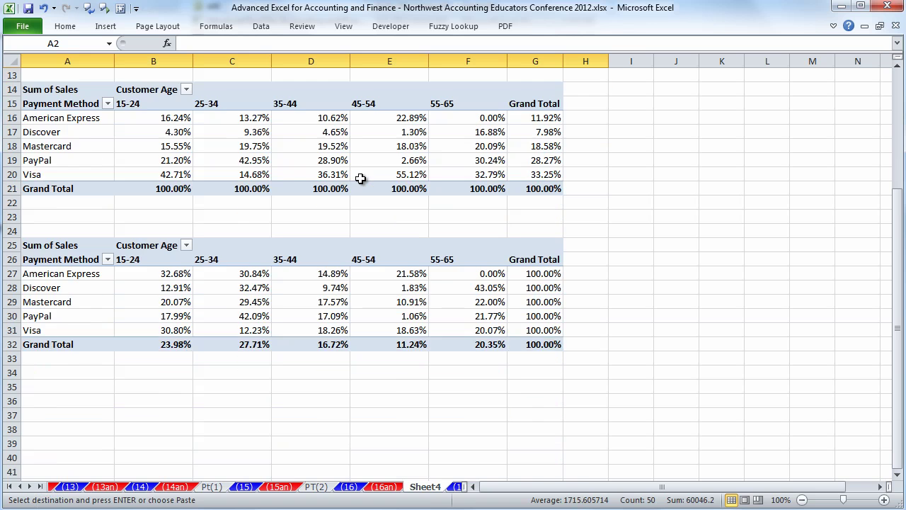
left_click(66, 384)
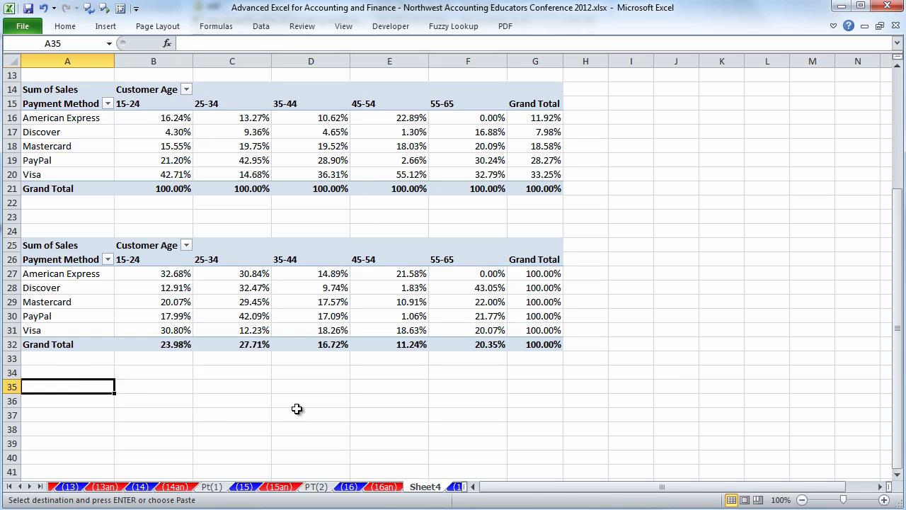
key("ctrl+v")
scroll(518, 396, "down", 3)
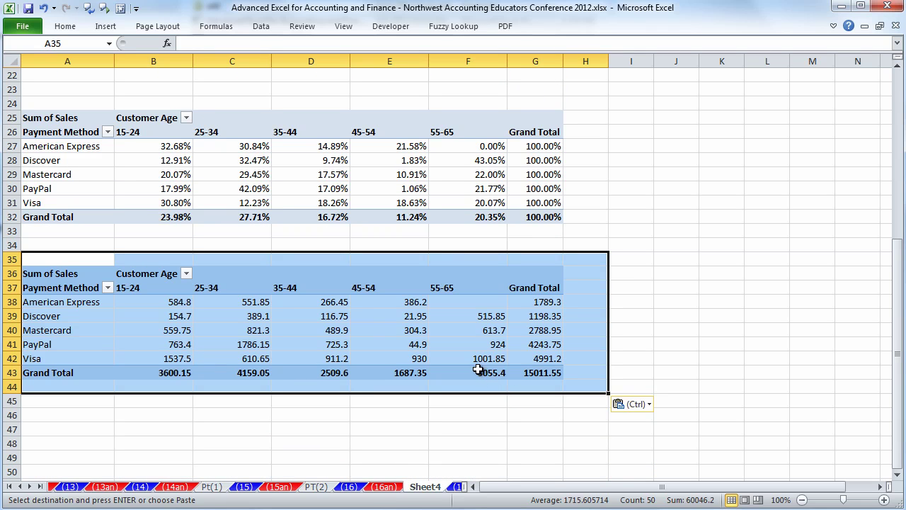
Step: Add Region as a report filter to the pivot table pasted at A35
left_click(320, 344)
right_click(320, 329)
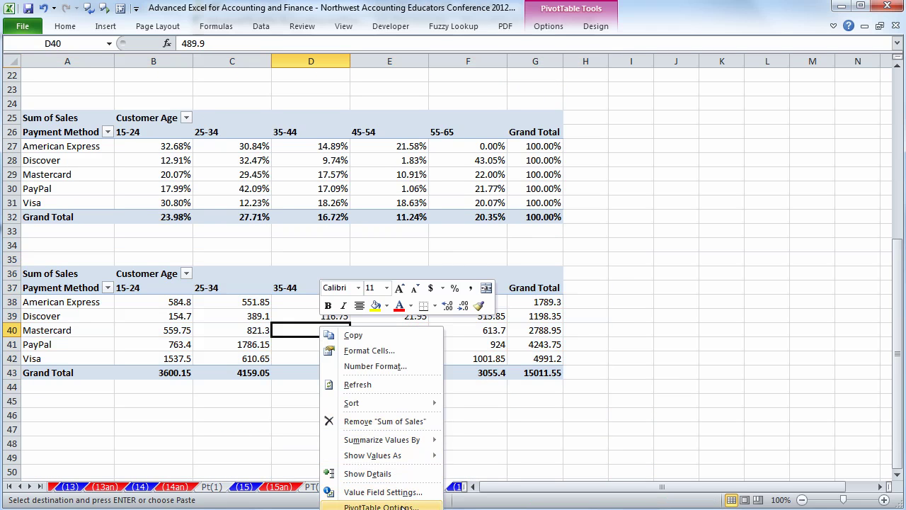
scroll(708, 340, "down", 1)
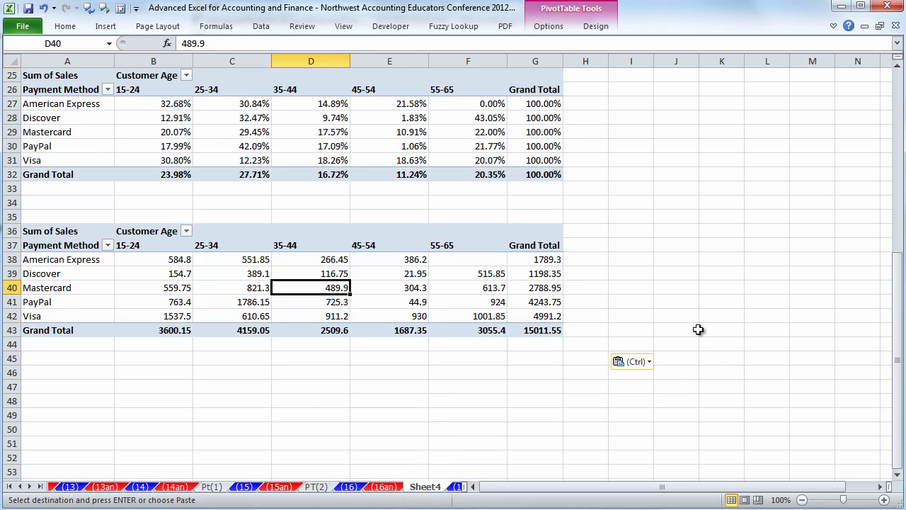
right_click(319, 259)
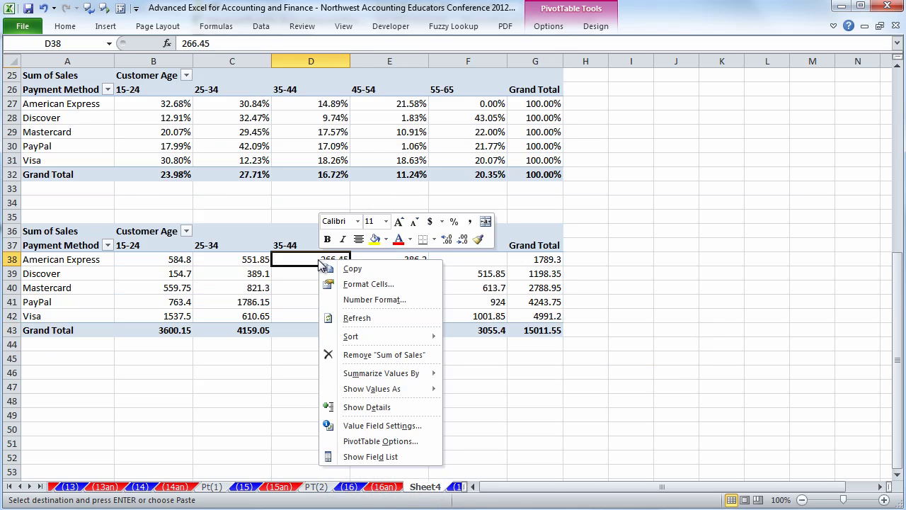
left_click(383, 457)
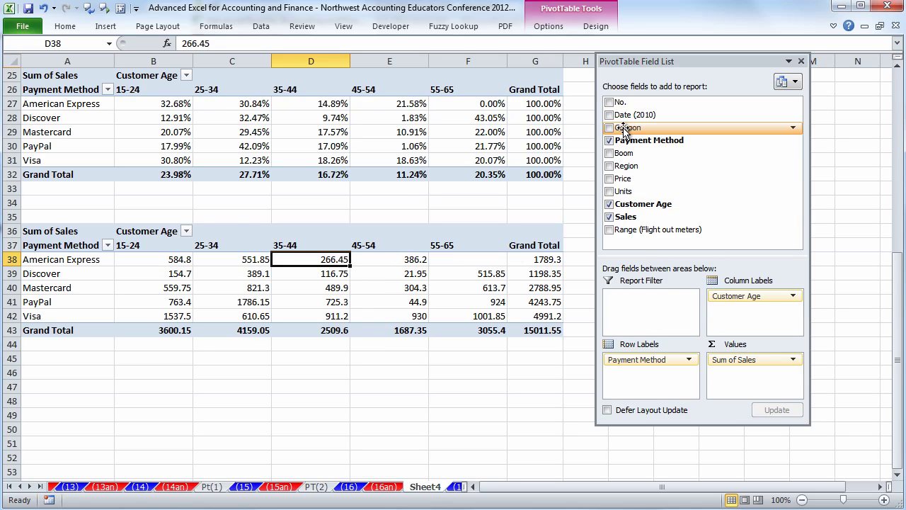
left_click_drag(625, 166, 645, 295)
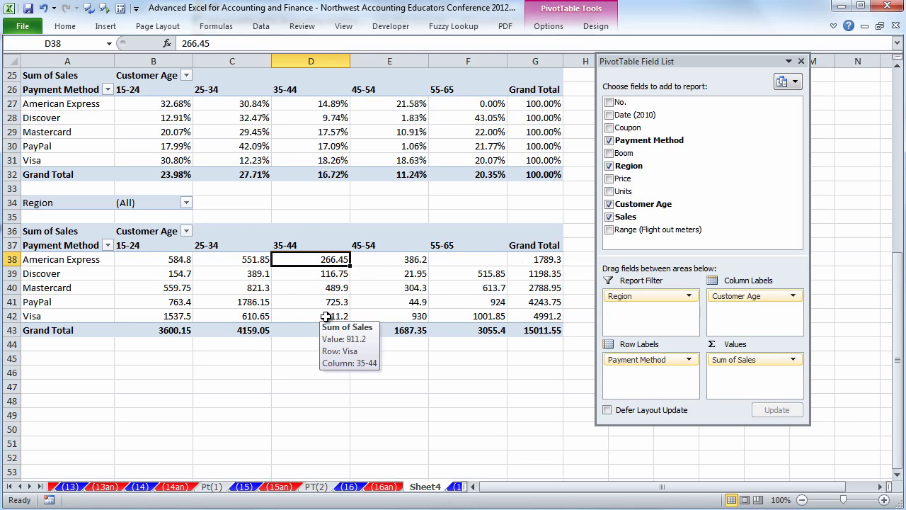
Step: Examine the first pivot table's Discover value for ages 25-34 together with the row and column headings that define it
scroll(315, 299, "up", 7)
scroll(243, 263, "up", 1)
left_click(258, 146)
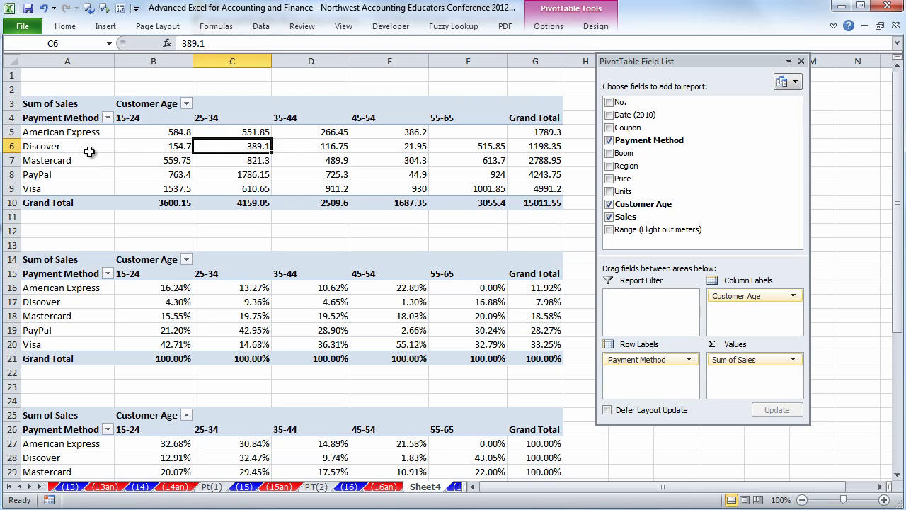
mouse_move(251, 146)
left_click(246, 118)
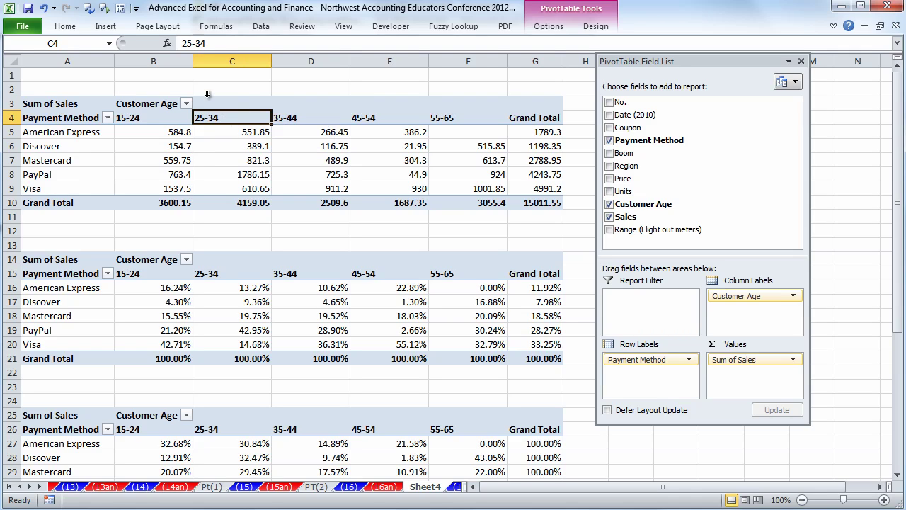
left_click(259, 148)
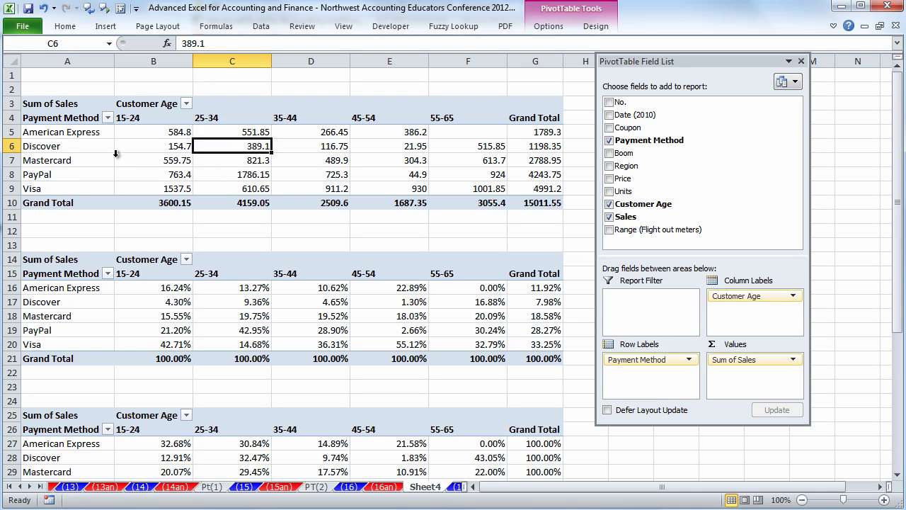
left_click(92, 147)
left_click(253, 144)
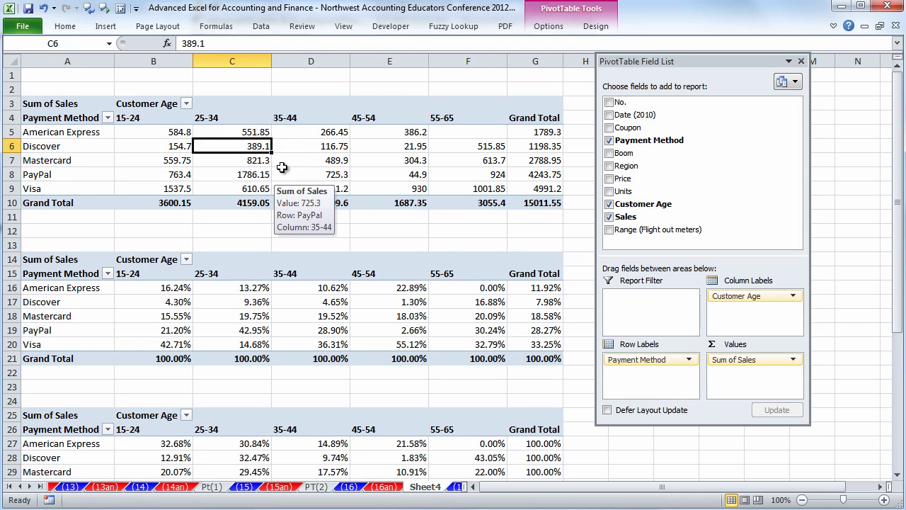
Step: Filter the pivot table with the Region report filter to show only Mid West sales
scroll(282, 167, "down", 2)
left_click(248, 220)
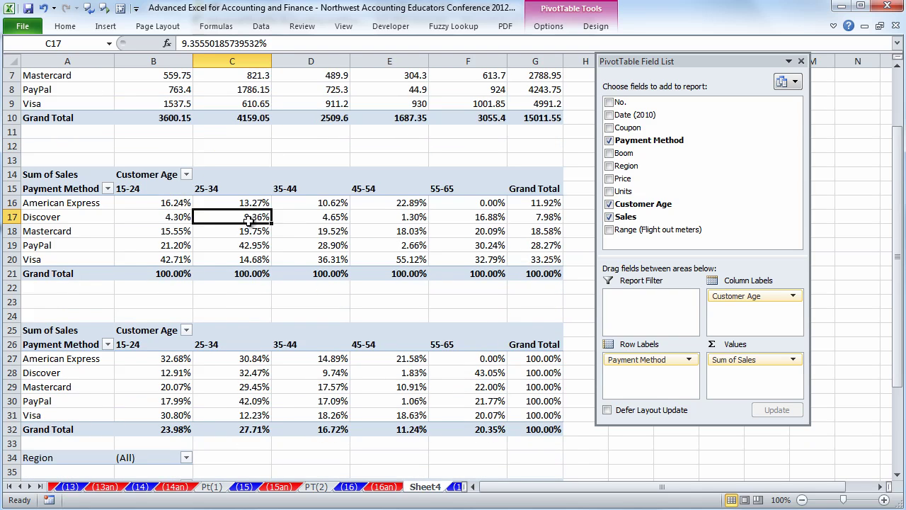
scroll(278, 247, "down", 2)
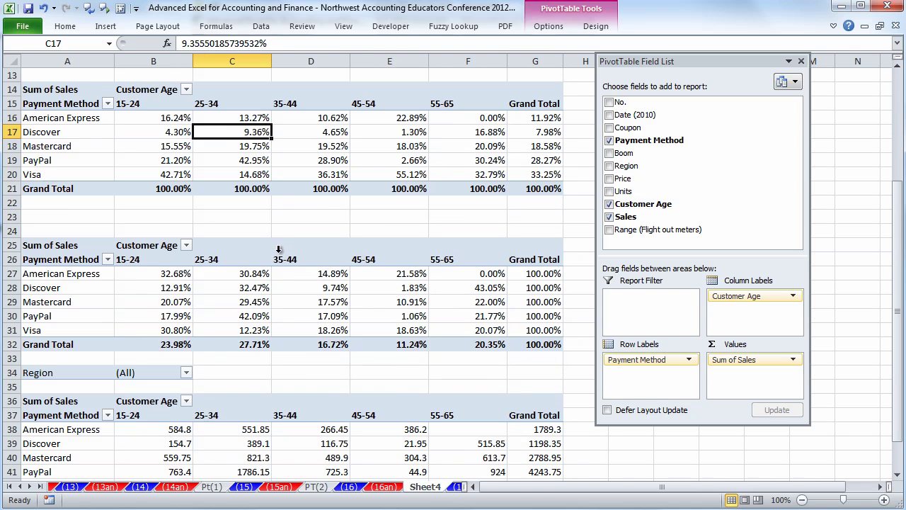
left_click(259, 305)
scroll(297, 310, "down", 4)
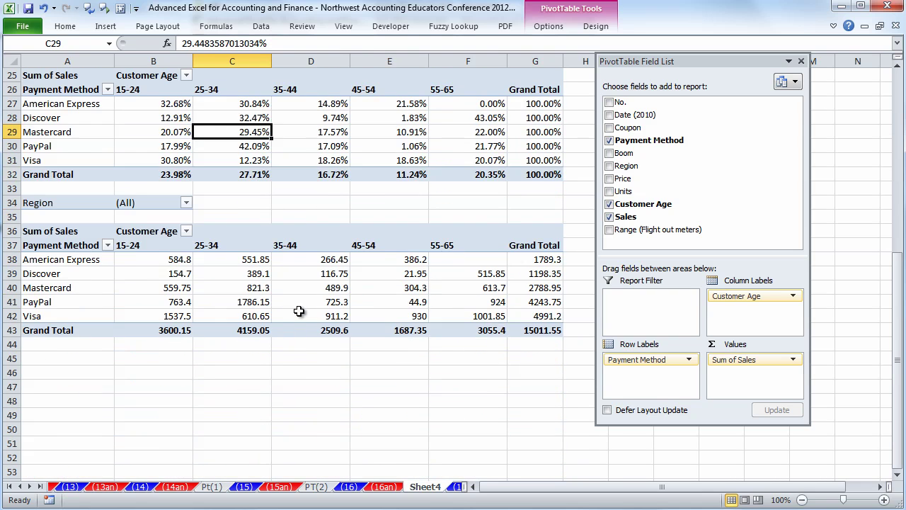
left_click(186, 287)
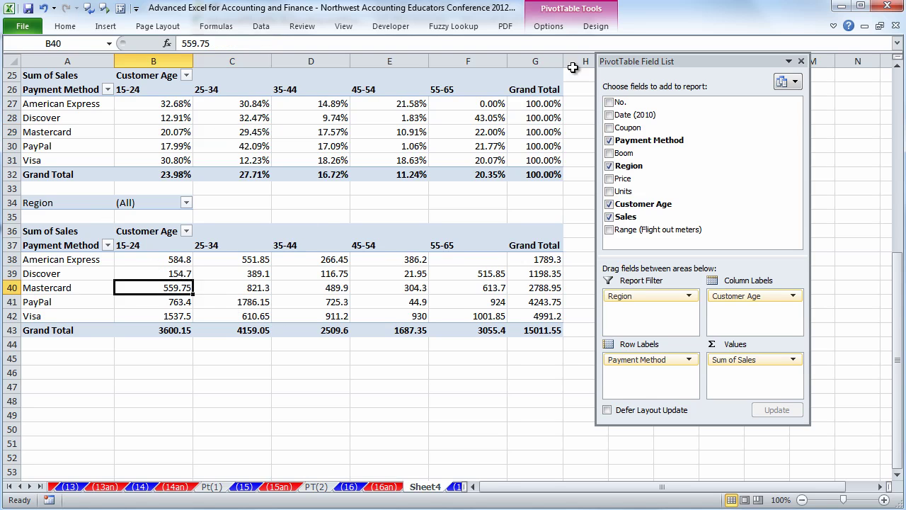
left_click_drag(663, 61, 377, 26)
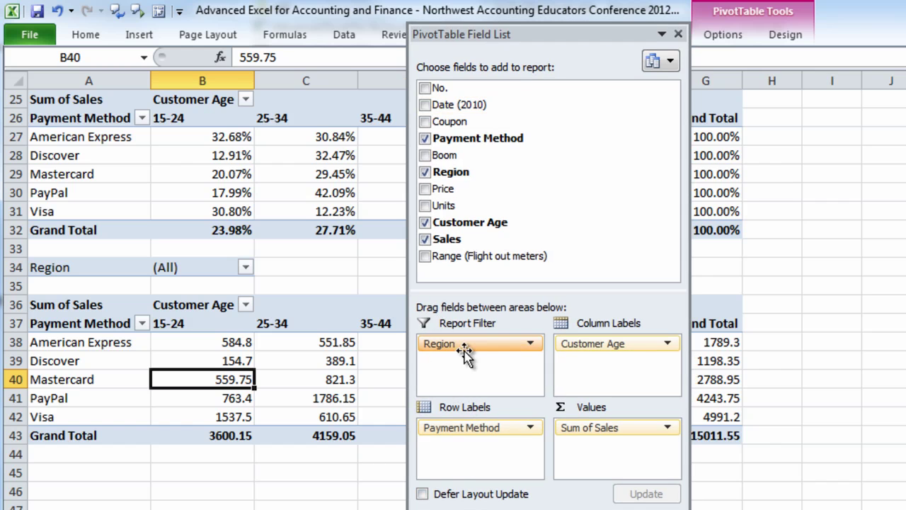
left_click_drag(545, 40, 905, 123)
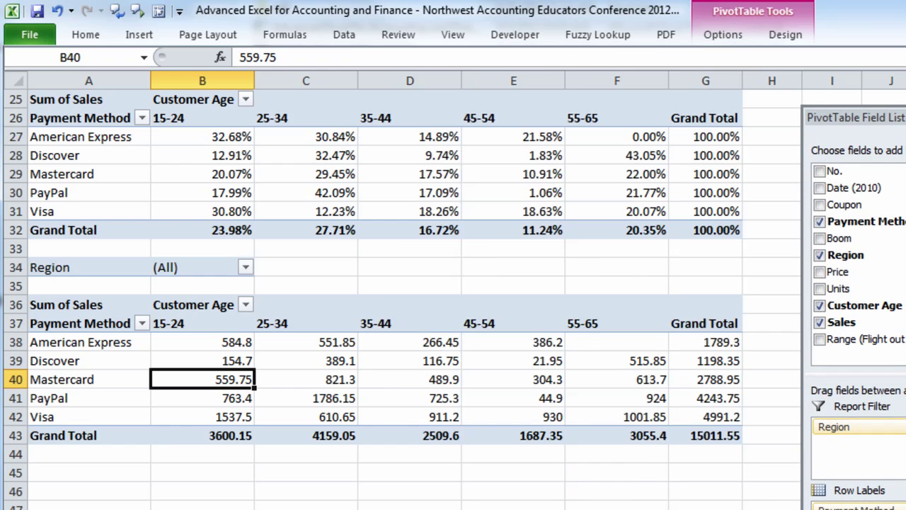
left_click(247, 266)
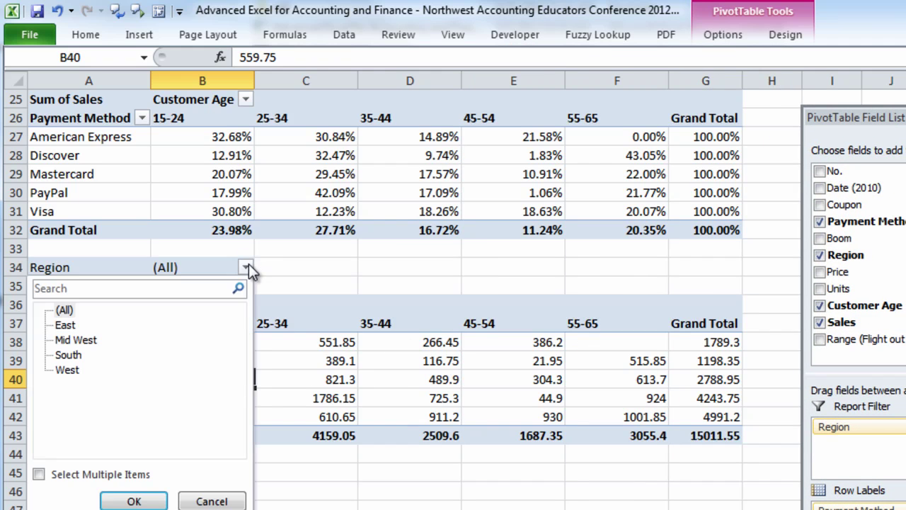
left_click(58, 340)
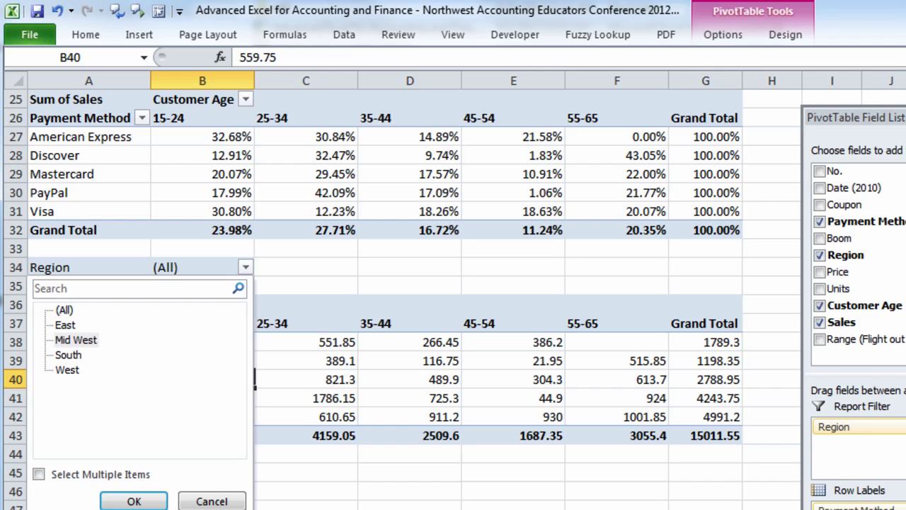
left_click(133, 501)
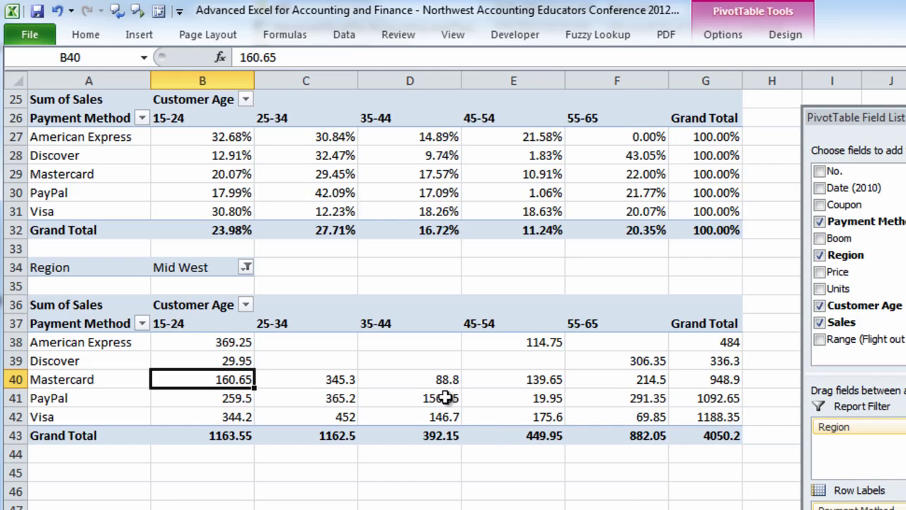
mouse_move(424, 400)
mouse_move(232, 377)
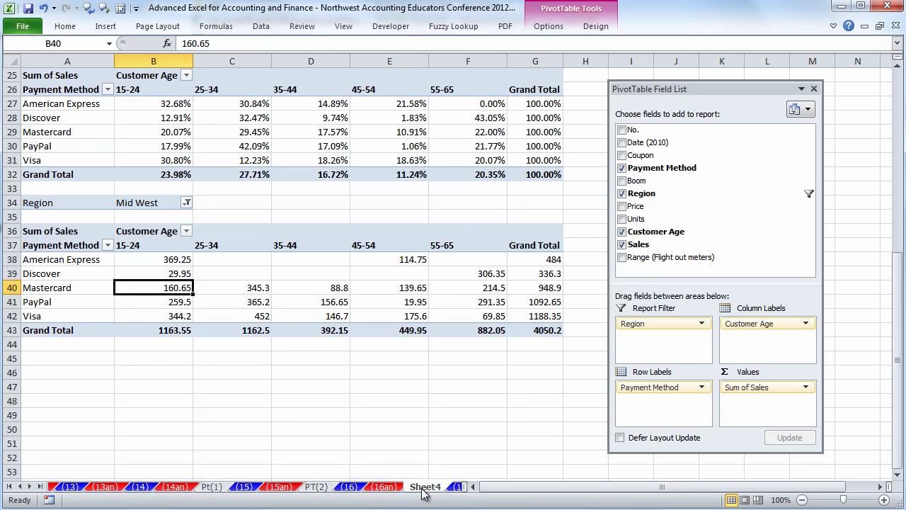
Step: Rename the Sheet4 worksheet as PT(3)
double_click(423, 487)
type("PT(3")
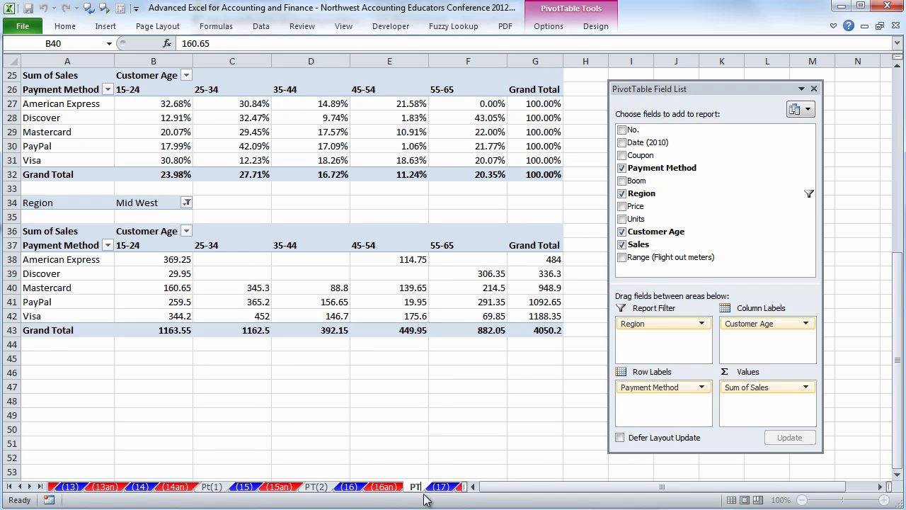
type(")")
key("Return")
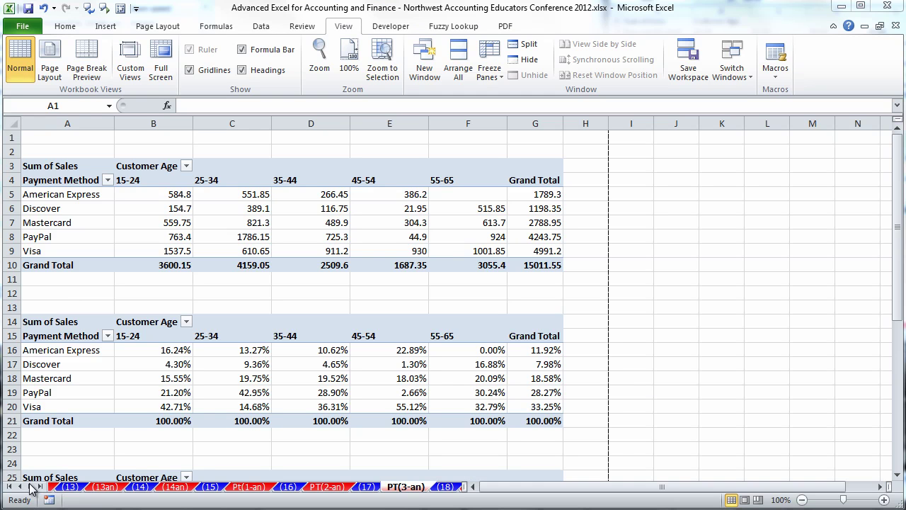
Step: Go to worksheet (18) on creating and using defined names
left_click(31, 487)
left_click(31, 487)
left_click(31, 487)
left_click(31, 487)
left_click(32, 487)
left_click(31, 487)
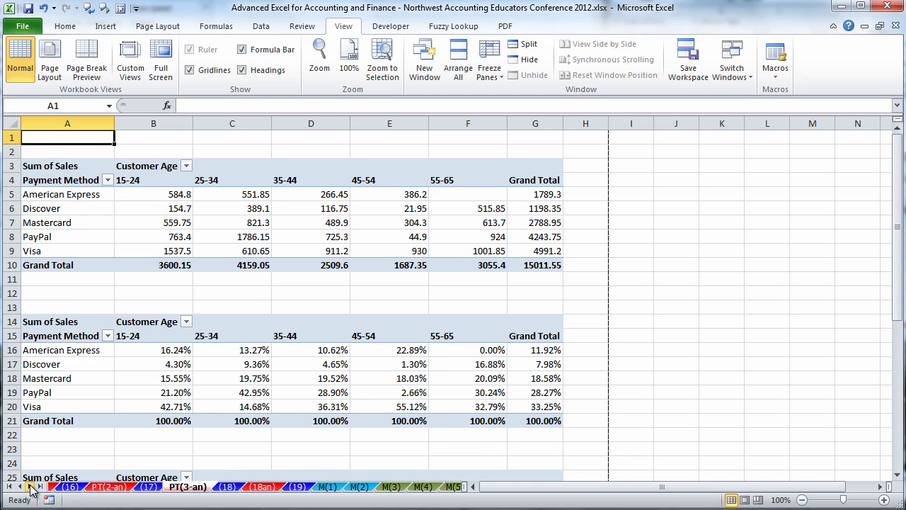
left_click(31, 487)
left_click(198, 487)
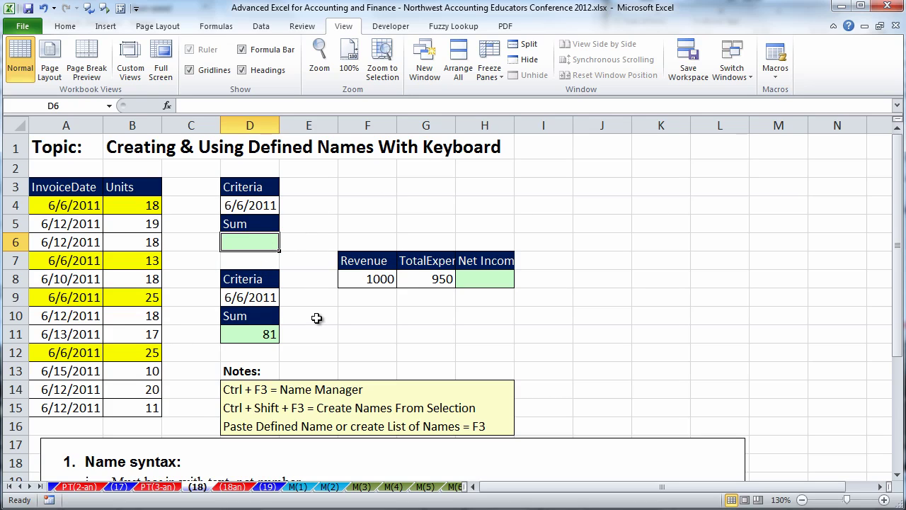
key("alt+equal")
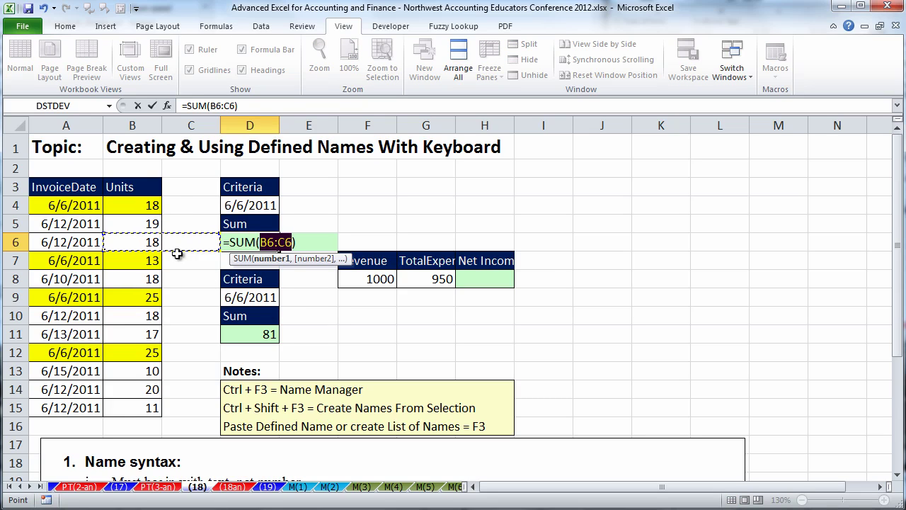
left_click_drag(147, 204, 150, 407)
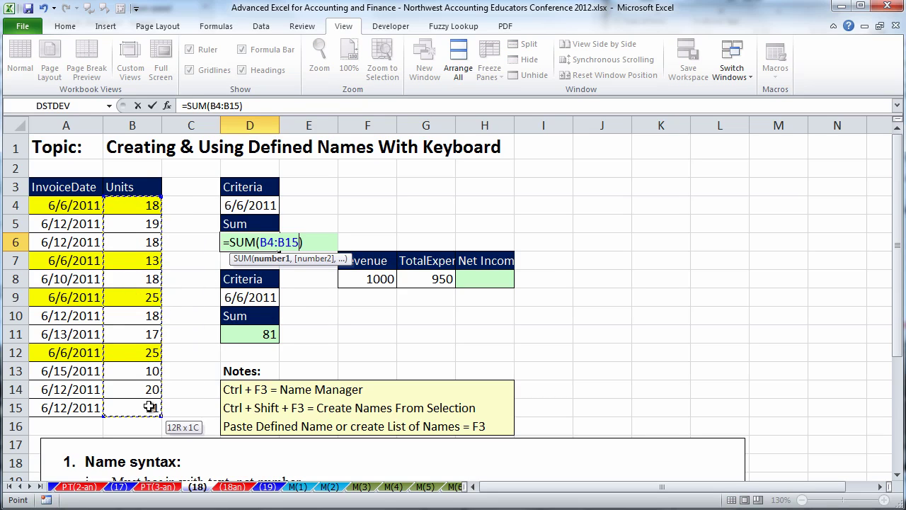
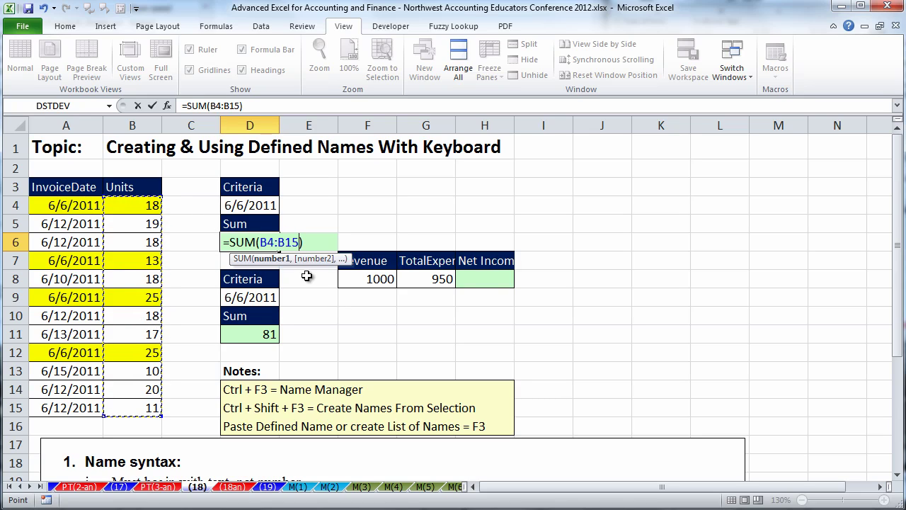
key("Escape")
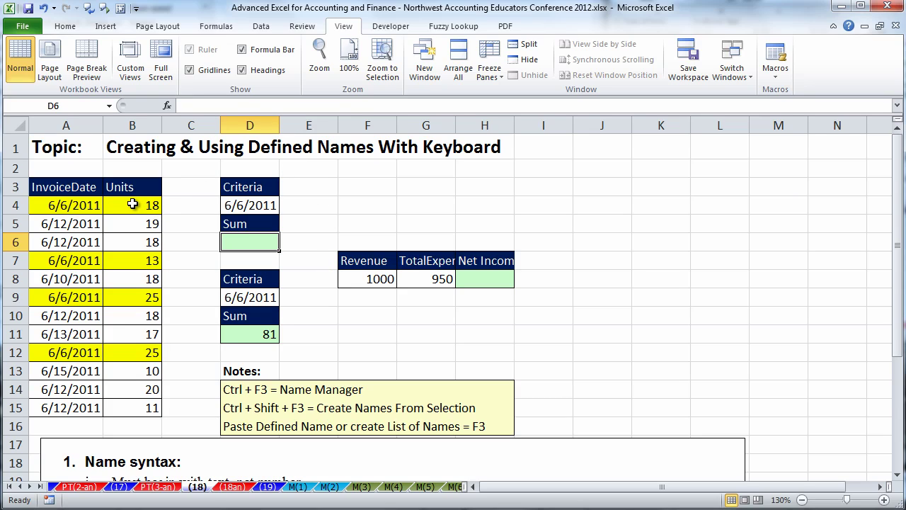
Step: Define the name Units for the unit values in B4:B15
left_click_drag(132, 204, 136, 404)
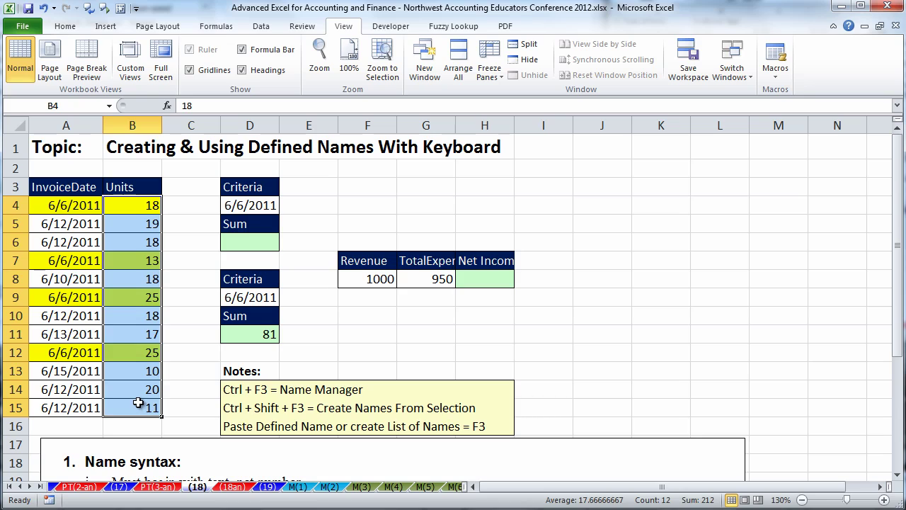
left_click(80, 106)
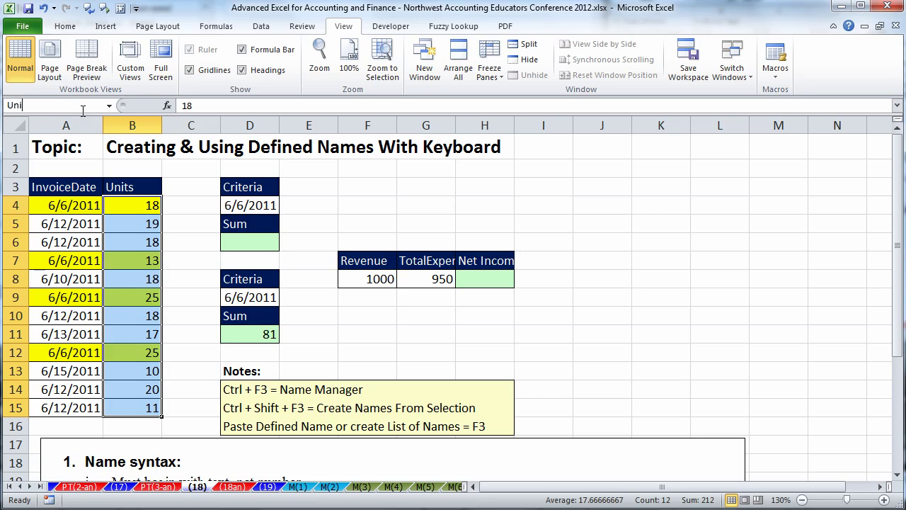
type("Units")
key("Return")
Step: Jump from cell E3 to the named range Units to check which cells it covers
left_click(324, 184)
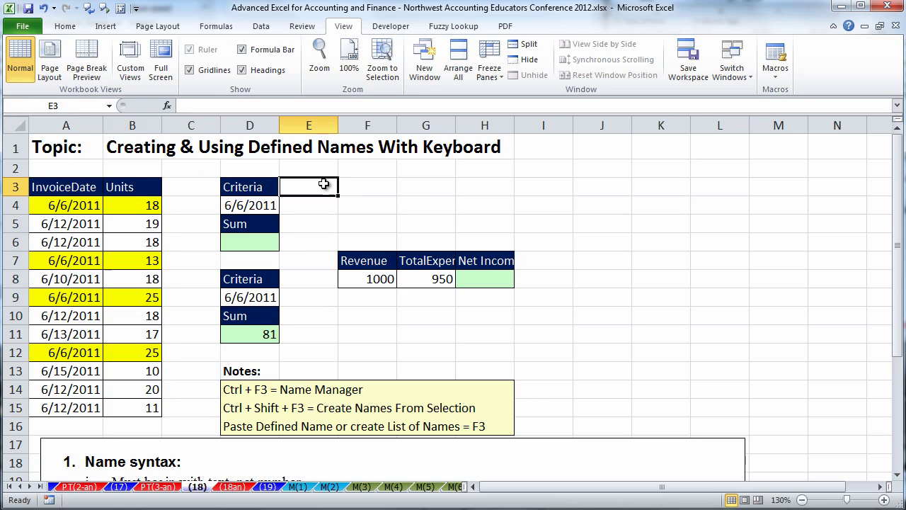
left_click(110, 105)
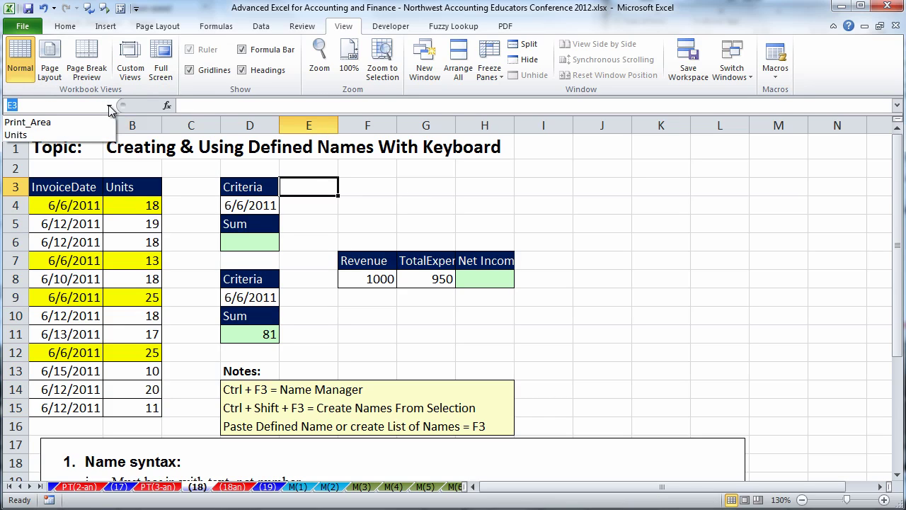
left_click(22, 135)
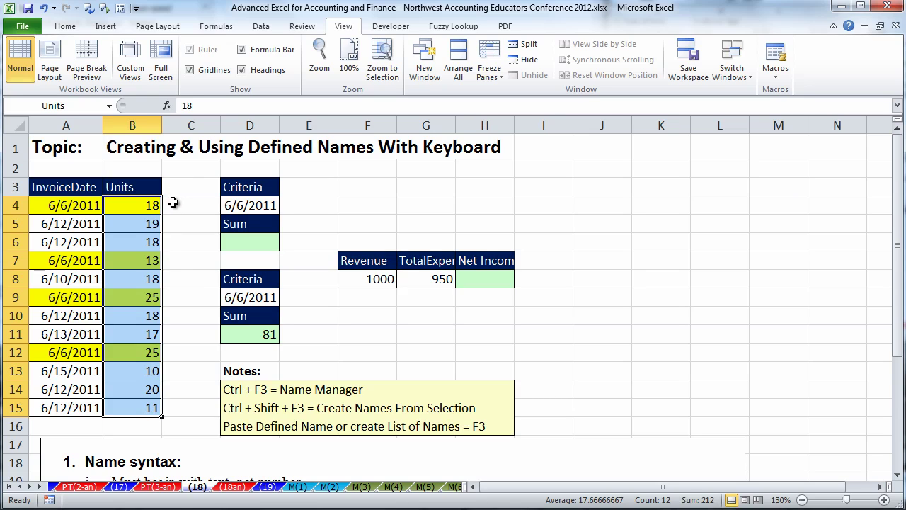
Step: Find Units in the Name Manager and examine its editable definition, including the range it refers to
left_click(216, 30)
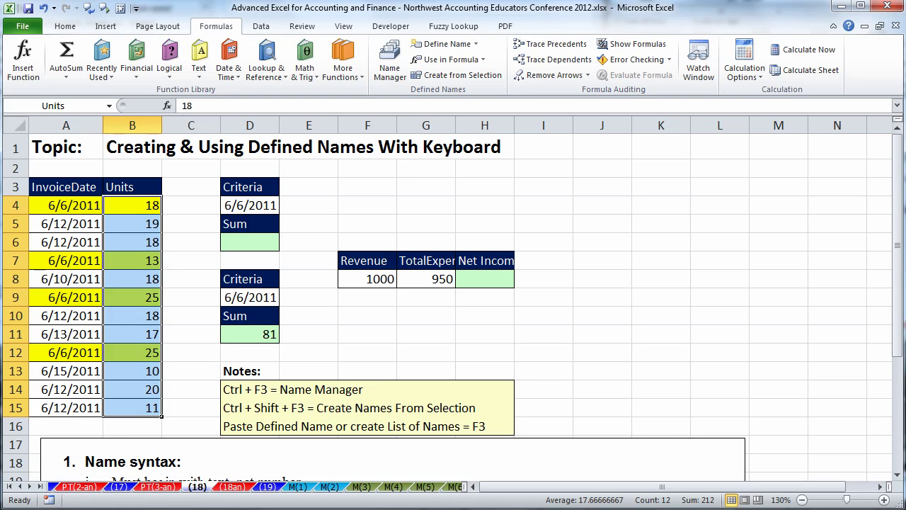
key("ctrl+F3")
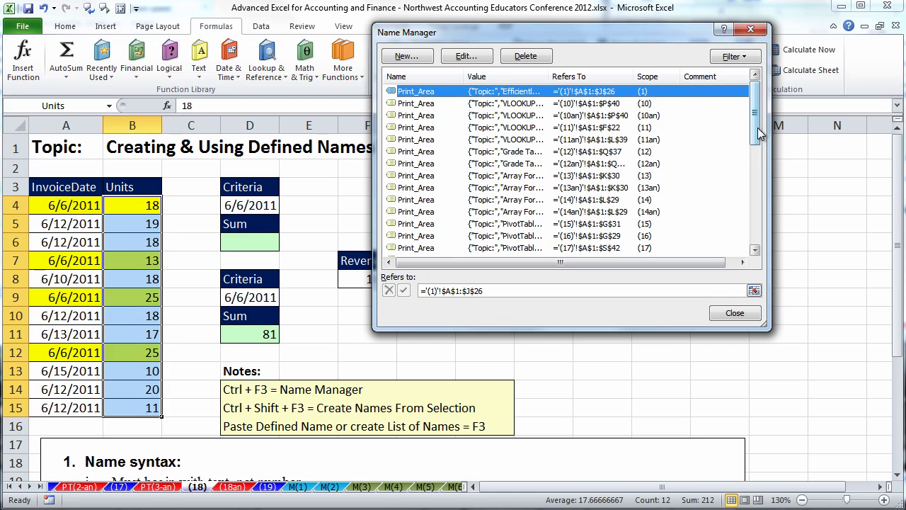
left_click_drag(756, 119, 759, 233)
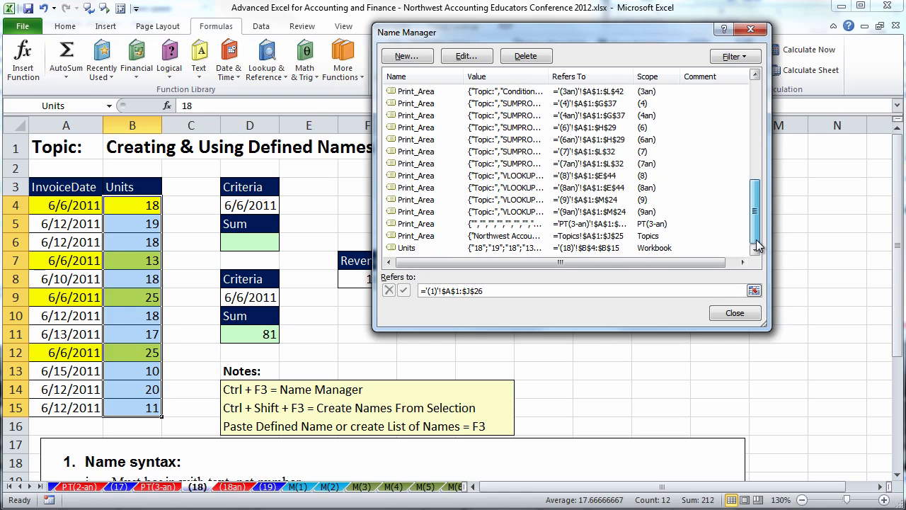
left_click(409, 249)
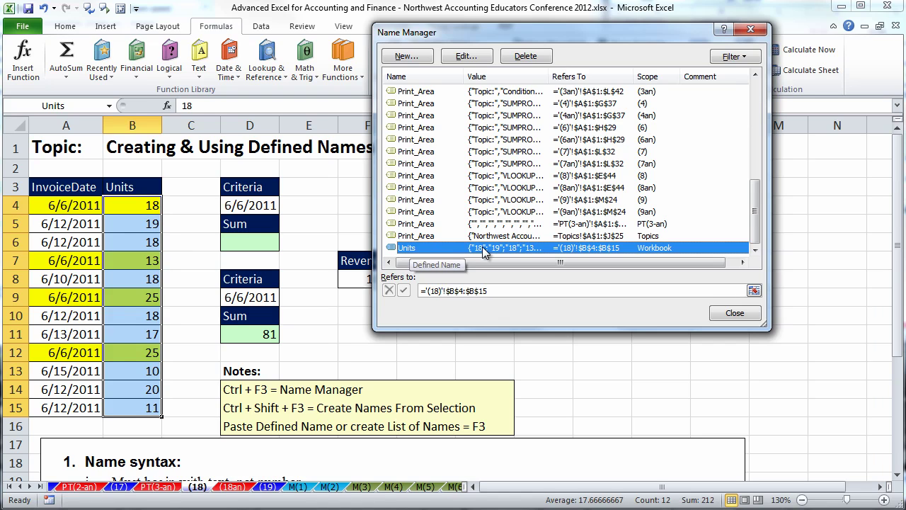
left_click(467, 56)
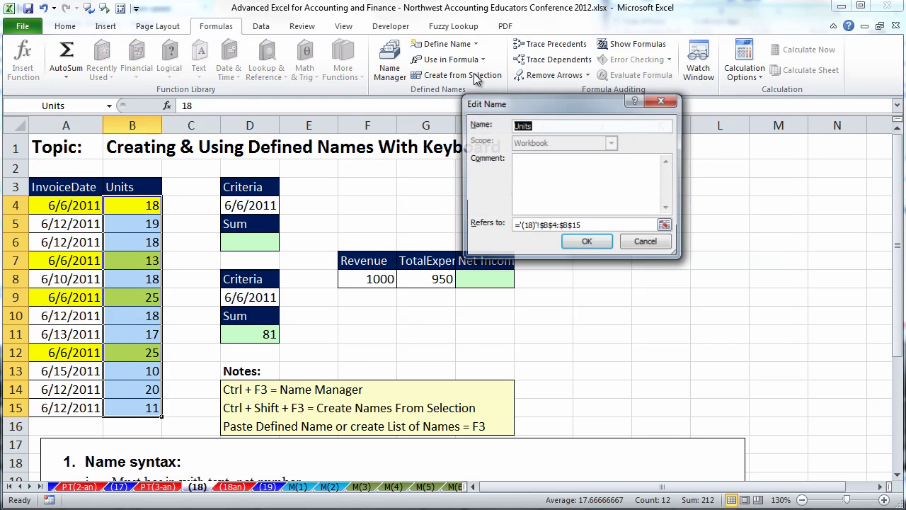
left_click(646, 242)
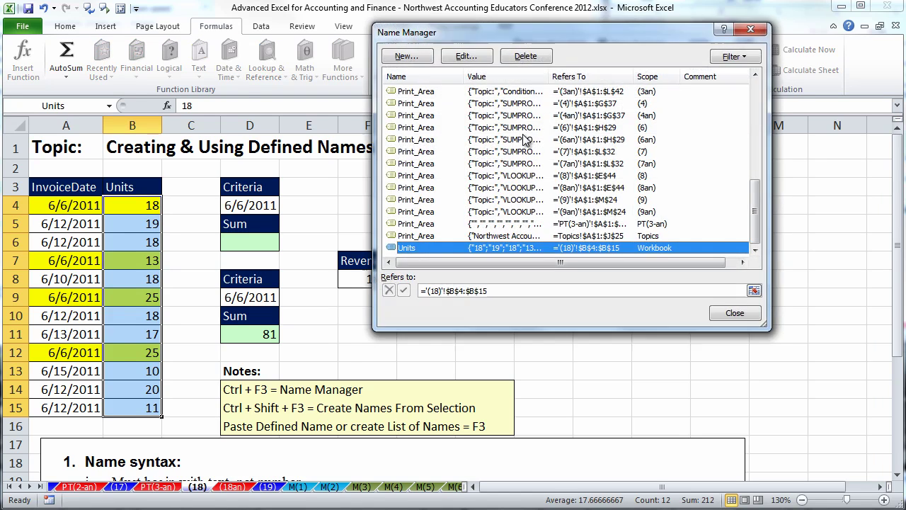
Step: Delete the defined name Units and close the Name Manager
left_click(524, 56)
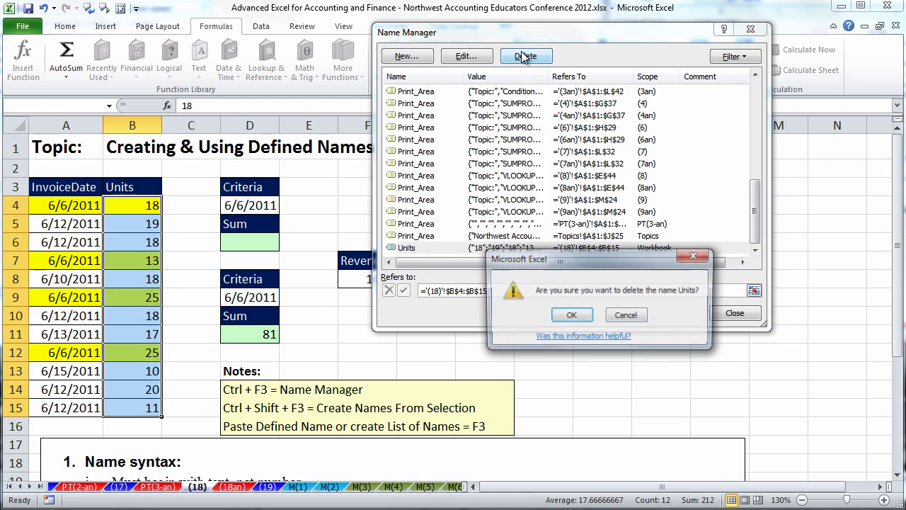
left_click(586, 322)
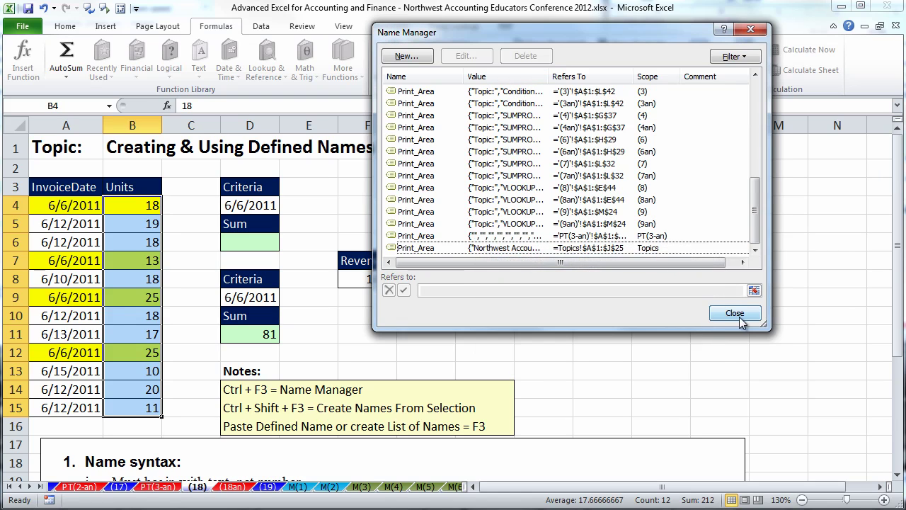
left_click(735, 314)
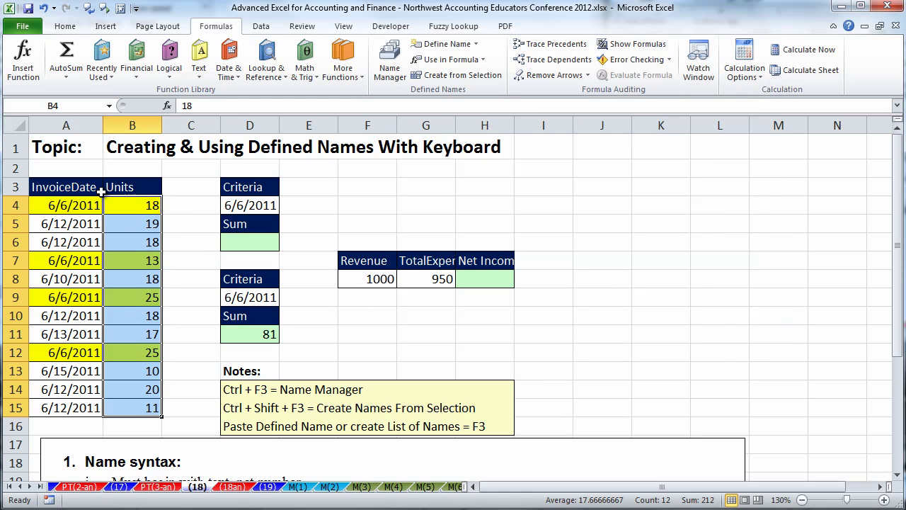
Step: Create defined names for the InvoiceDate and Units columns from the selection A3:B15, using only the top row as names
left_click_drag(75, 189, 131, 408)
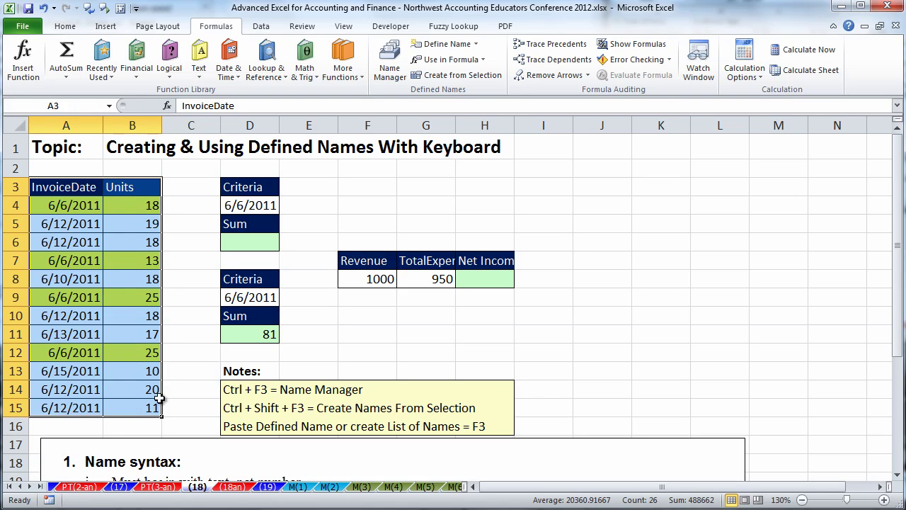
left_click(57, 186)
left_click(115, 194)
left_click_drag(73, 205, 72, 407)
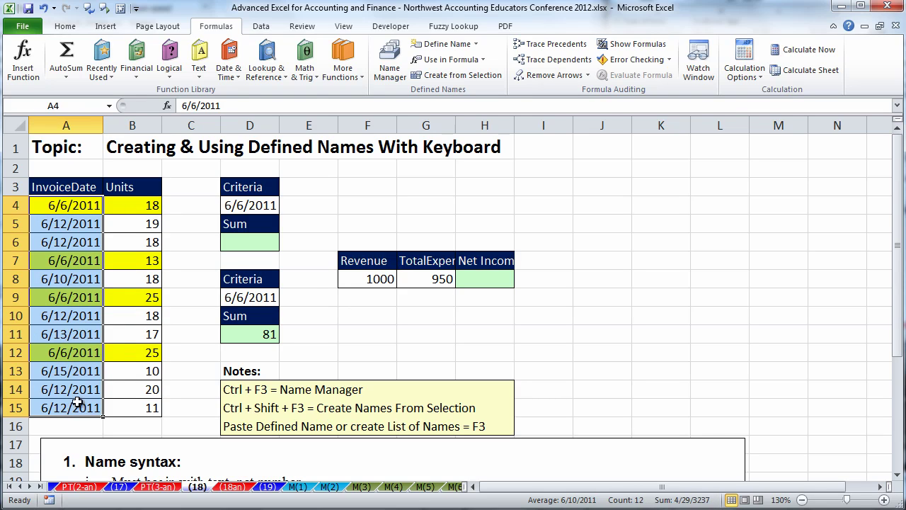
left_click_drag(57, 187, 136, 405)
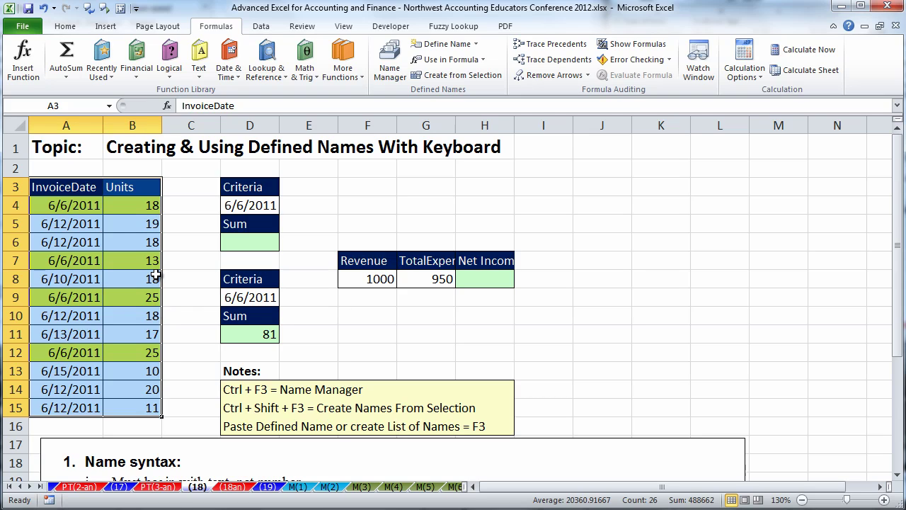
key("ctrl+shift+F3")
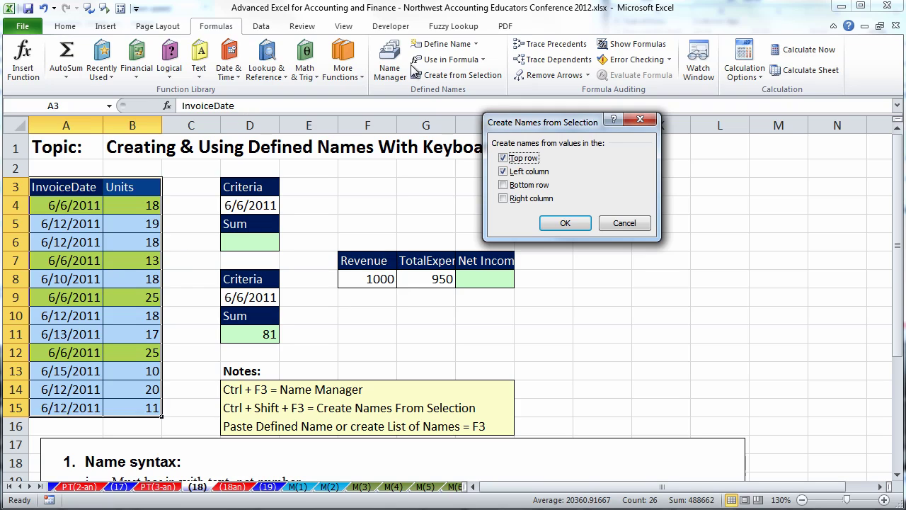
left_click_drag(520, 131, 244, 161)
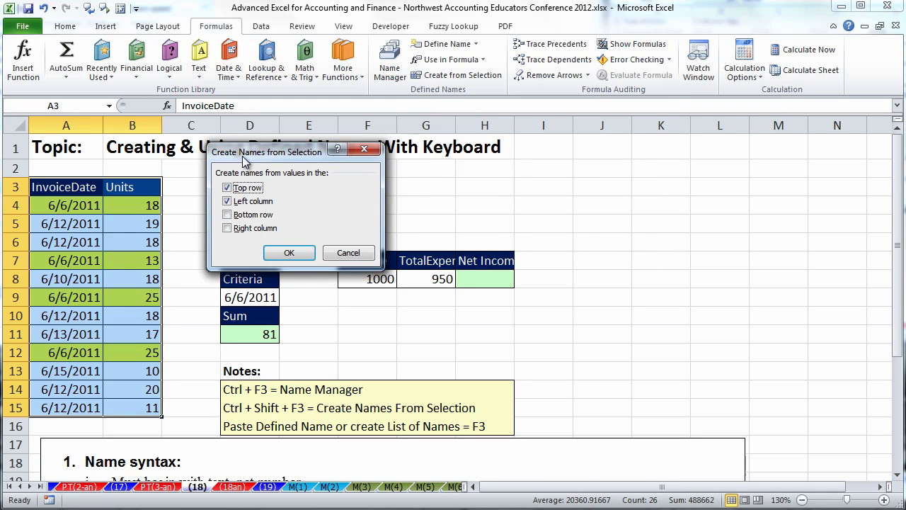
left_click(227, 202)
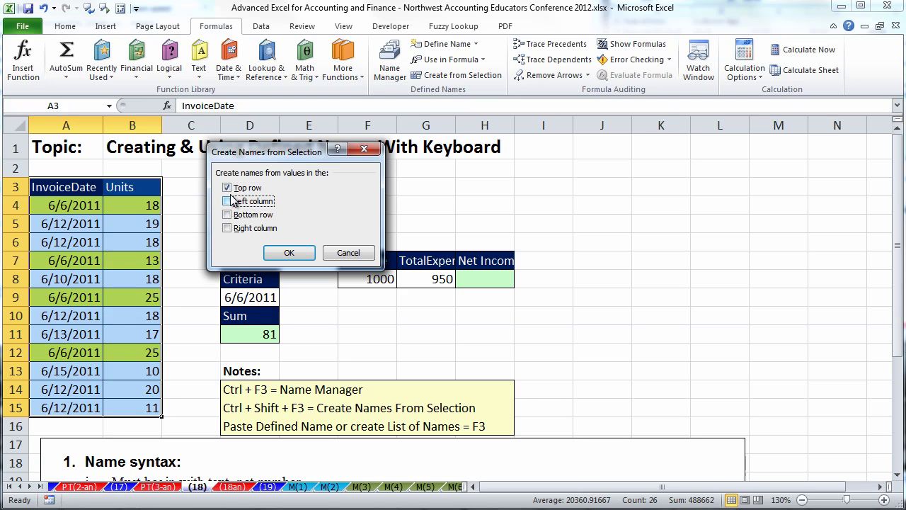
left_click(289, 253)
Step: Jump to the named ranges InvoiceDate and Units to check which cells each covers, then deselect them
left_click(109, 106)
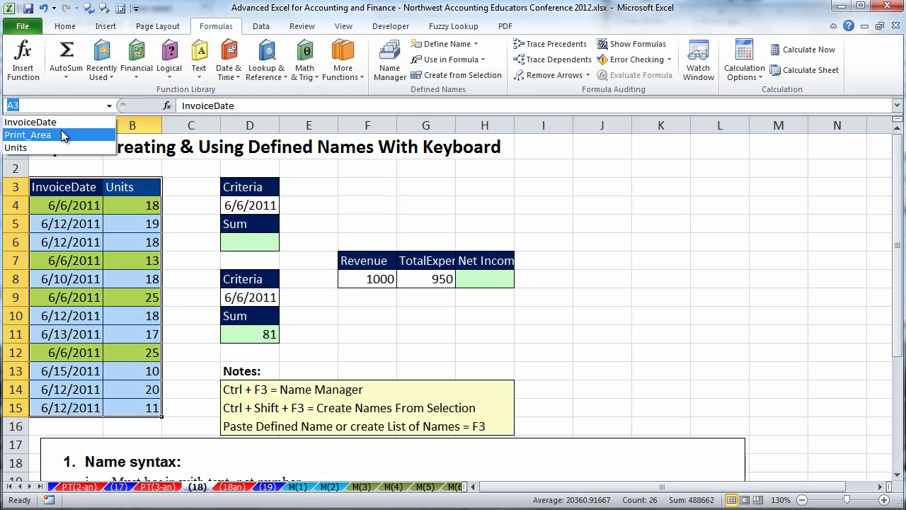
left_click(67, 118)
left_click(109, 105)
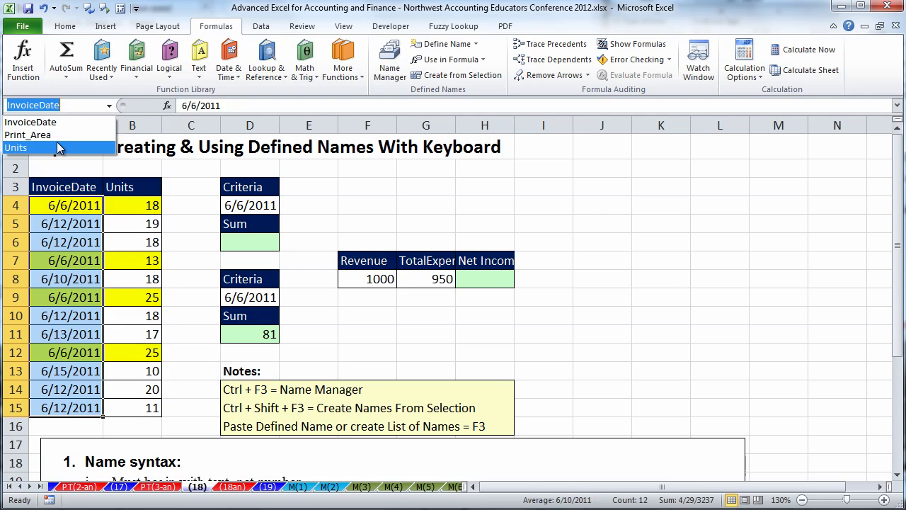
left_click(36, 139)
left_click(388, 212)
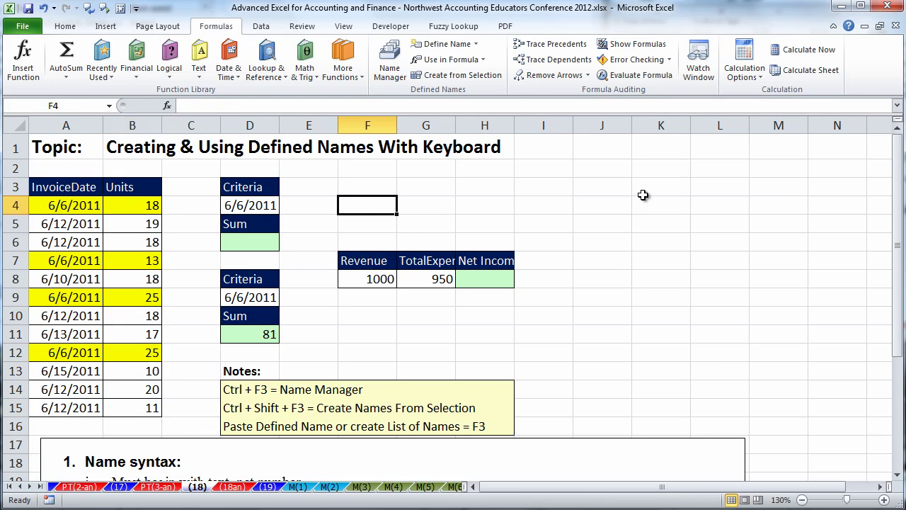
left_click(653, 297)
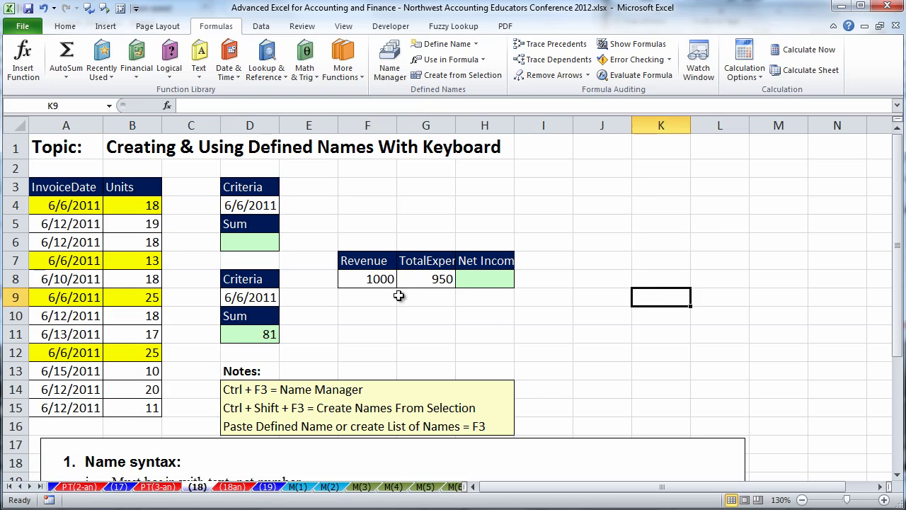
Step: Start a SUMIFS formula in D6 with the unit values B4:B15 as the sum range, referenced by the name Units
left_click(256, 242)
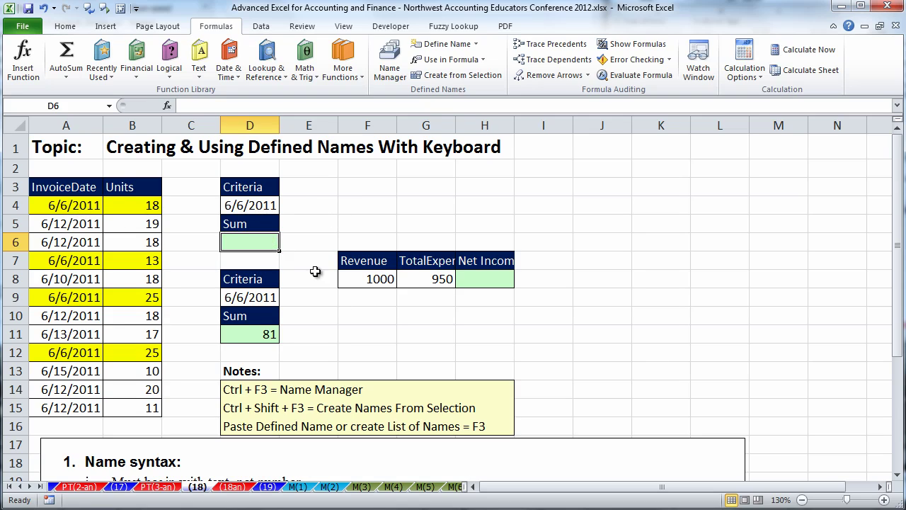
type("=")
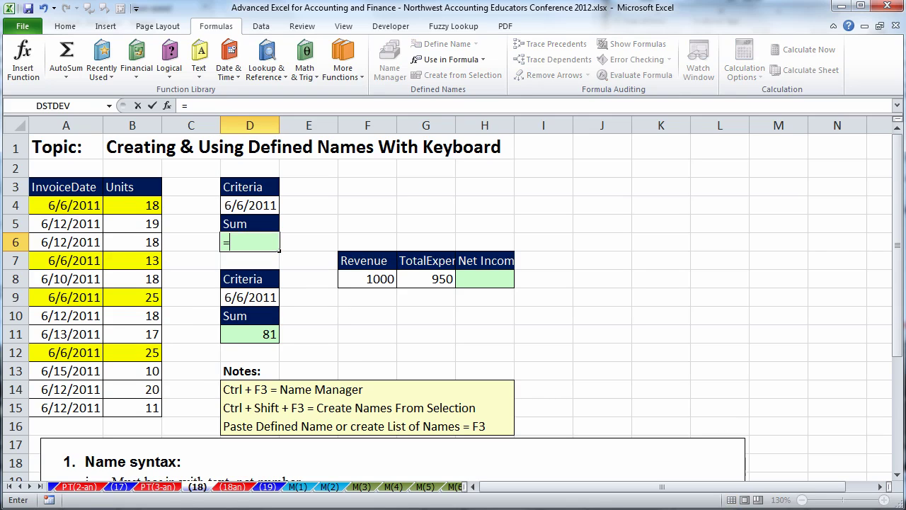
type("sumifs")
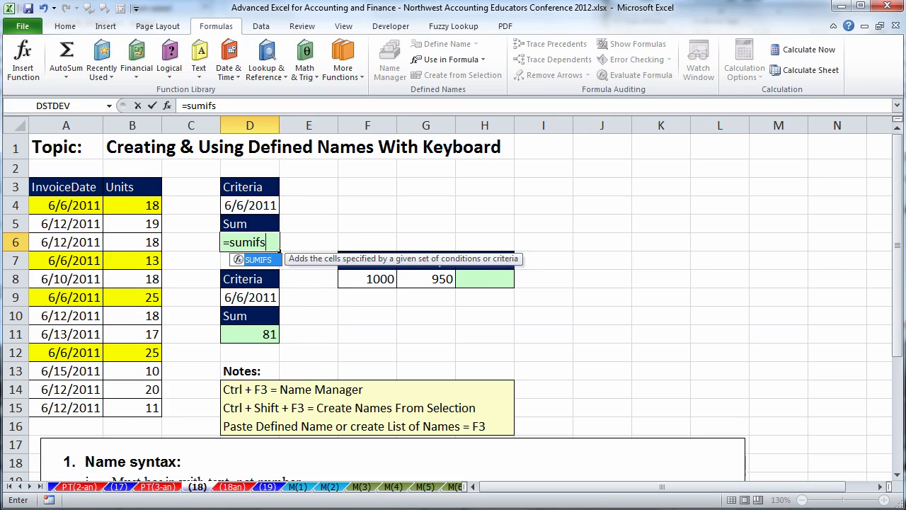
key("Tab")
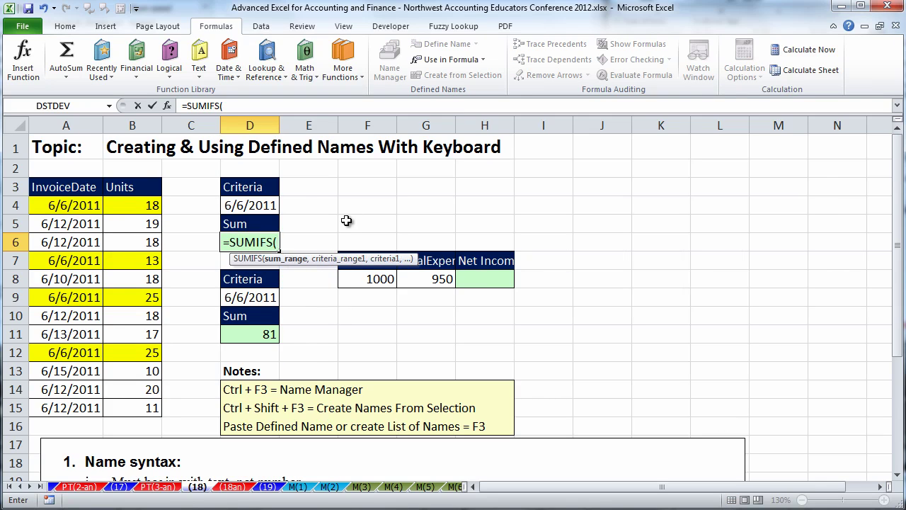
left_click_drag(119, 205, 124, 408)
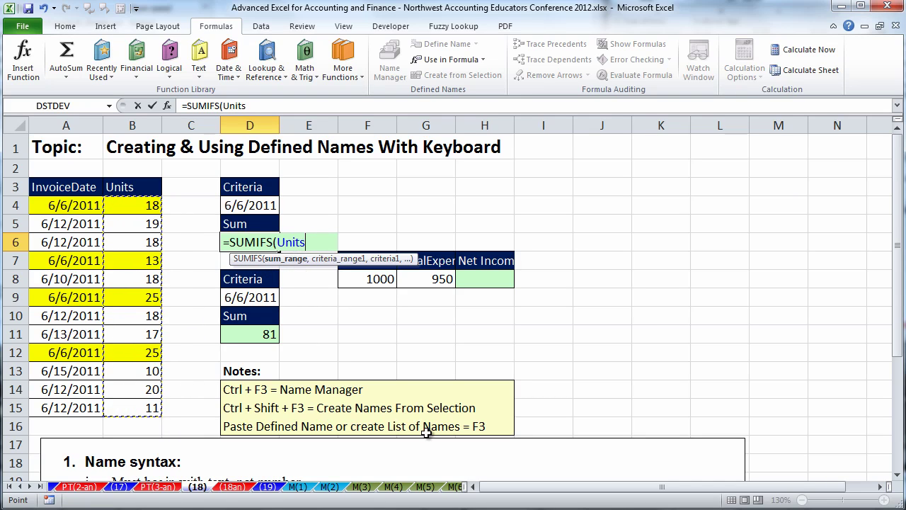
type(",")
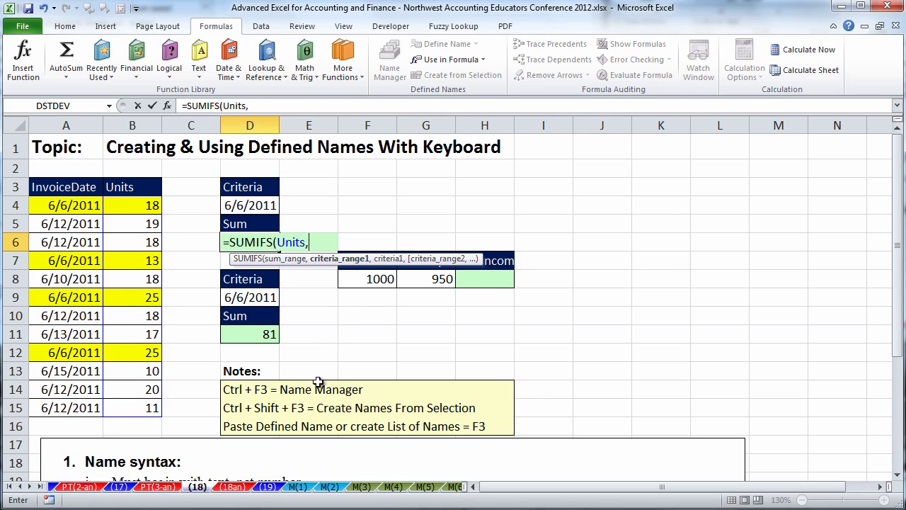
Step: Complete the D6 formula as =SUMIFS(Units,InvoiceDate,D4), inserting the defined name InvoiceDate through Paste Name
key("F3")
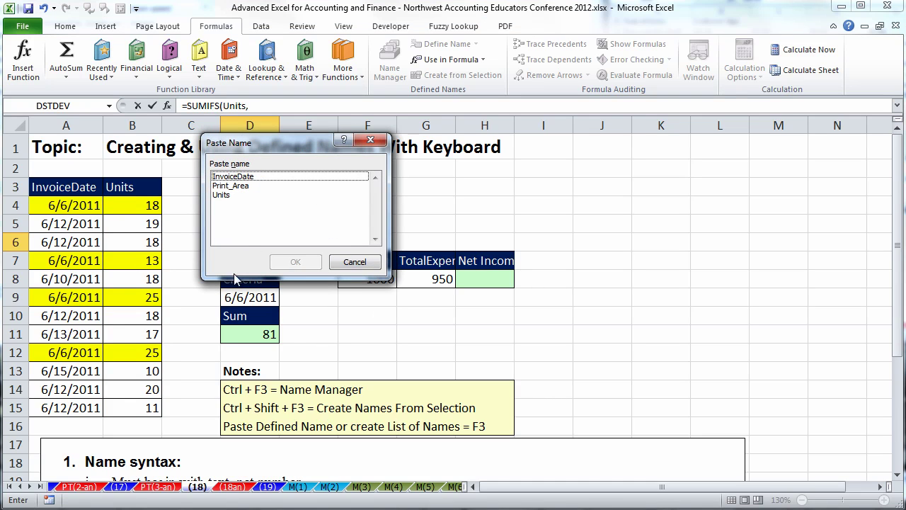
left_click_drag(260, 149, 422, 162)
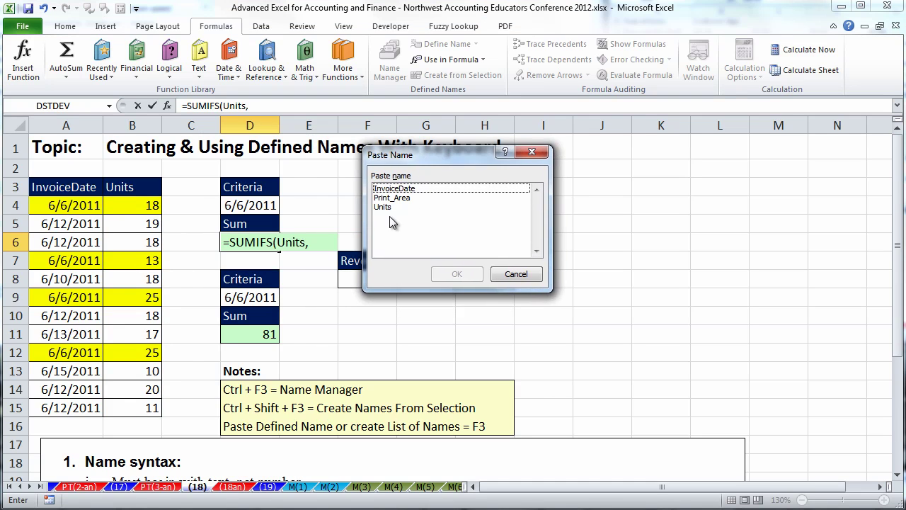
double_click(393, 188)
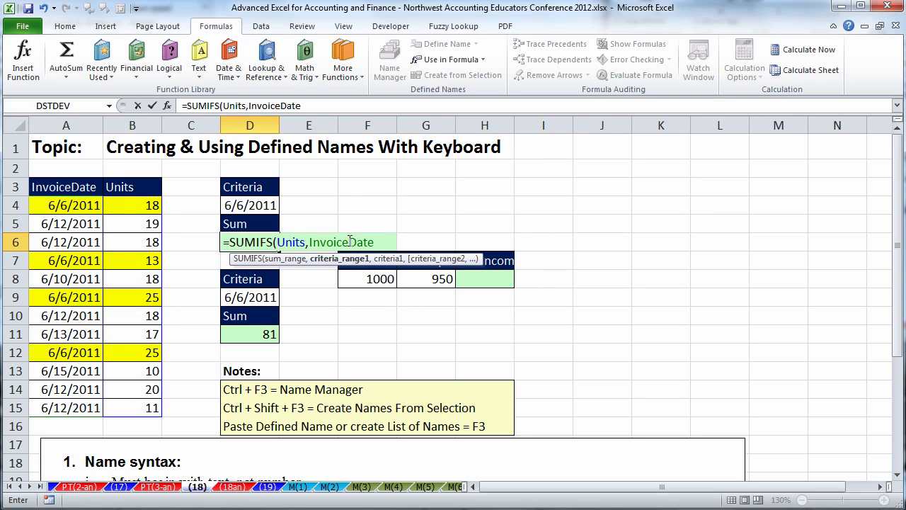
type(",")
left_click(249, 206)
type(")")
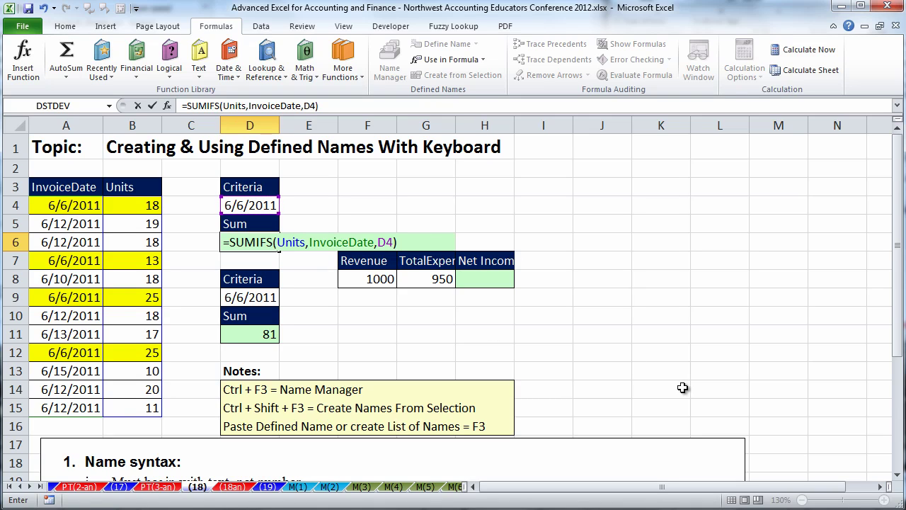
key("Return")
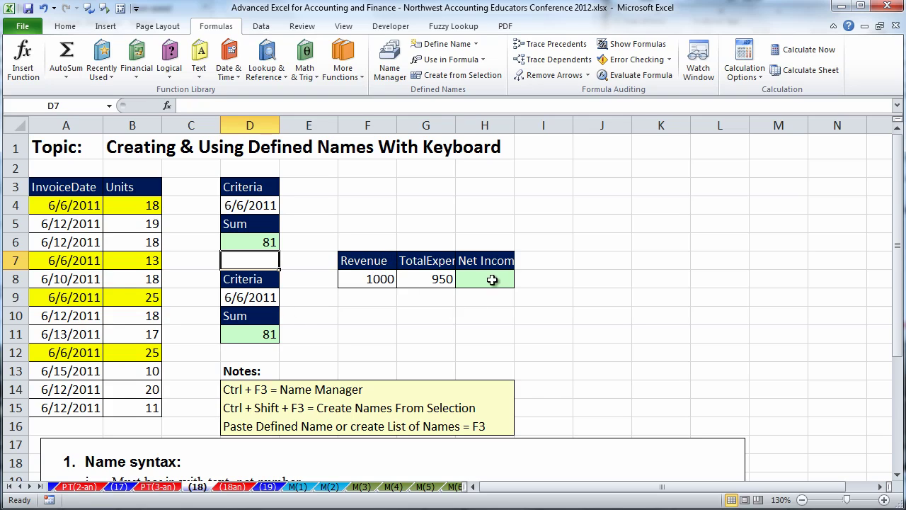
Step: Widen columns H and G to fit the Net Income and TotalExpenses headings, and review the SUMIFS formula in D6
left_click_drag(515, 126, 531, 130)
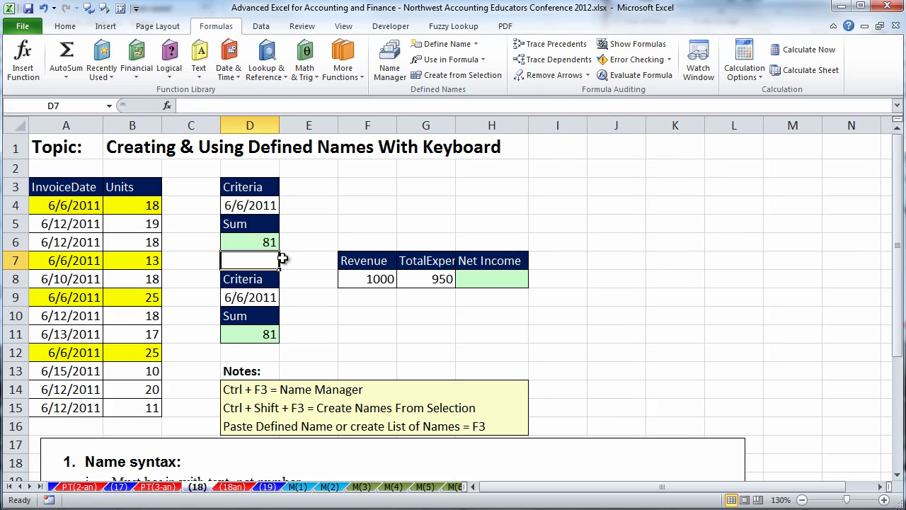
left_click(265, 242)
key("F2")
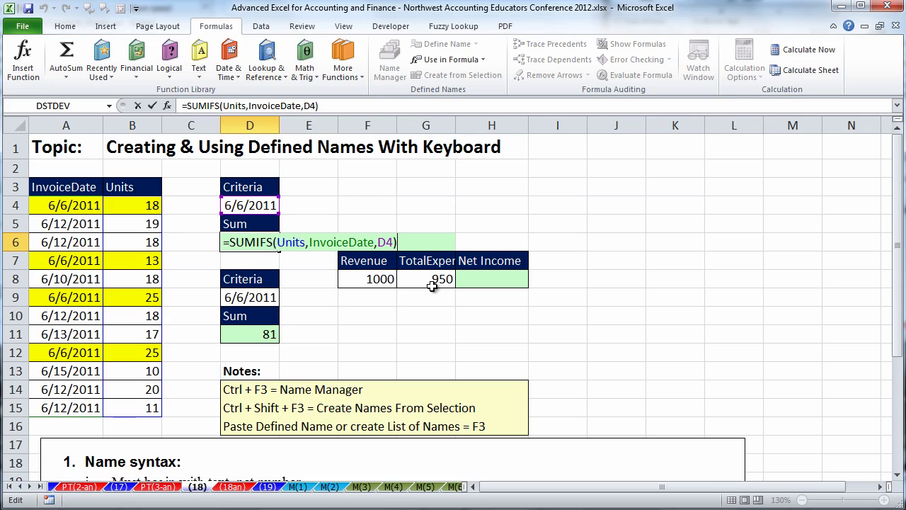
key("ctrl+Return")
left_click_drag(455, 122, 485, 125)
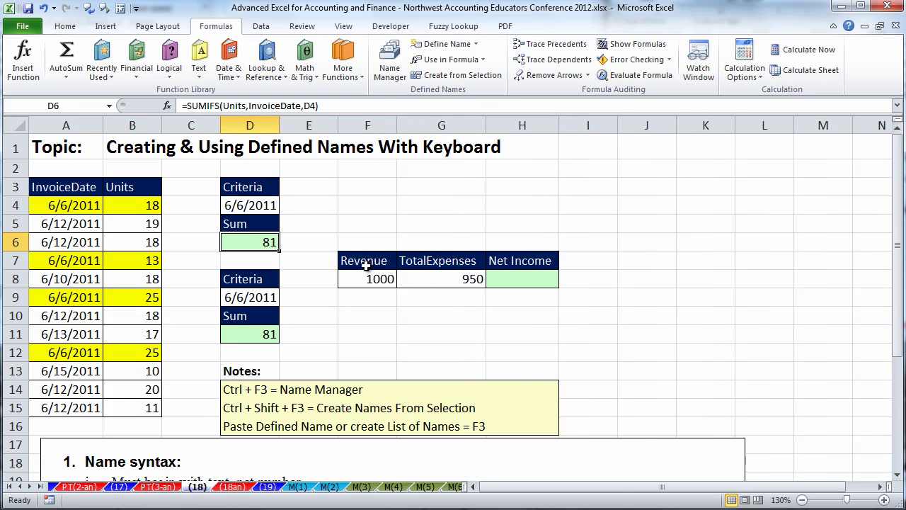
Step: Create the defined names Revenue and TotalExpenses from the selection F7:G8, using the top row as names
left_click_drag(363, 262, 438, 278)
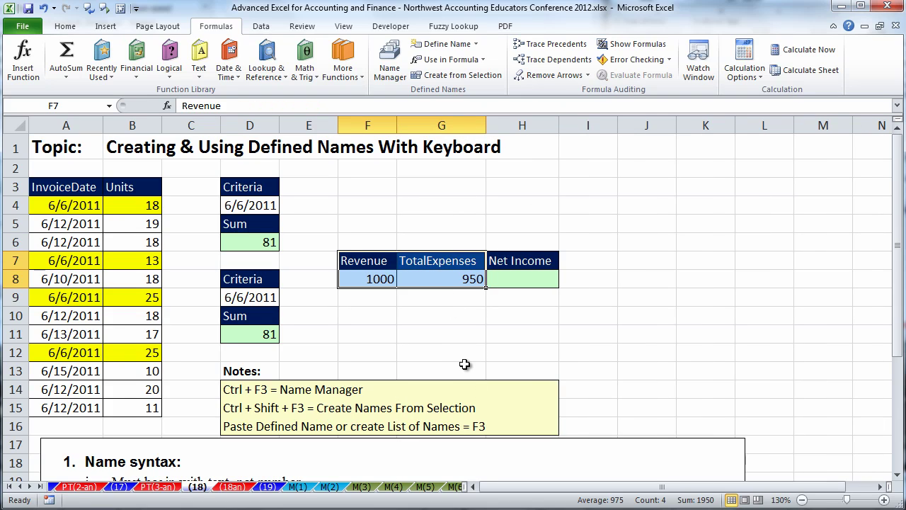
key("ctrl+shift+F3")
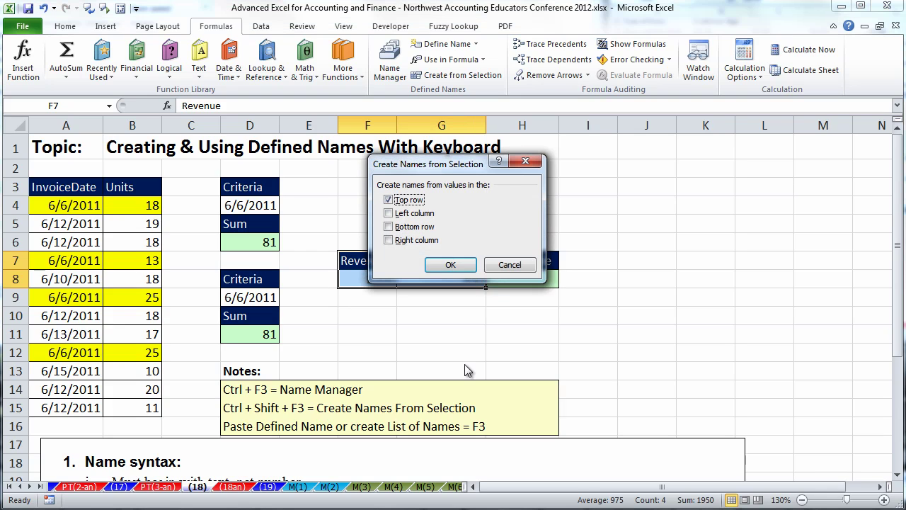
left_click(451, 264)
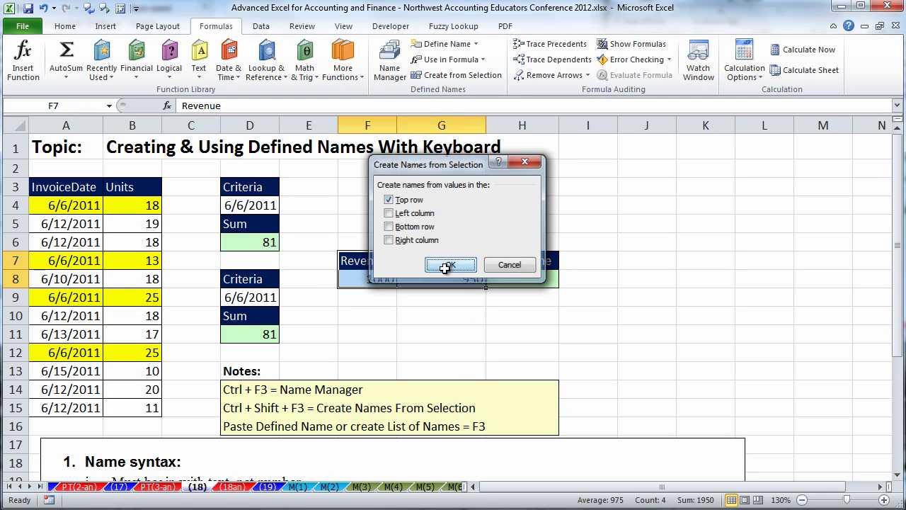
Step: Check the names assigned to F8 and G8, and jump to the named ranges Revenue and Units
left_click(367, 280)
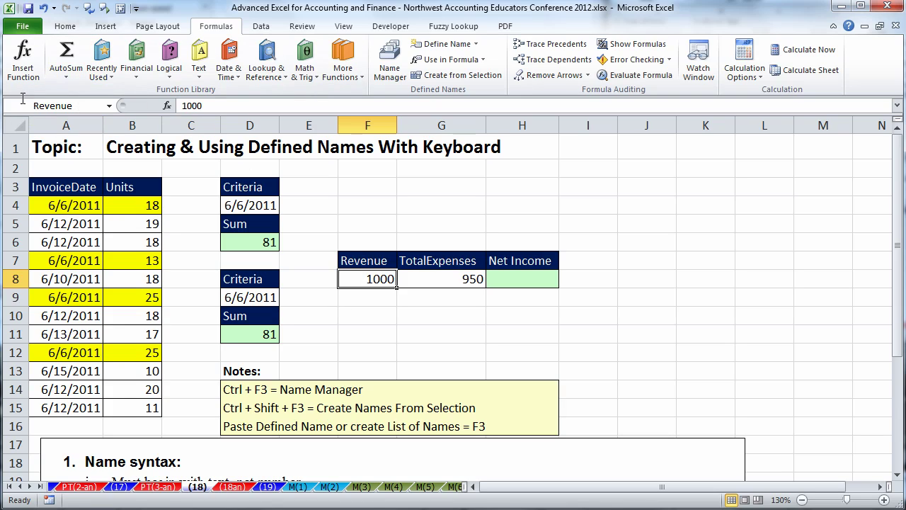
left_click(447, 279)
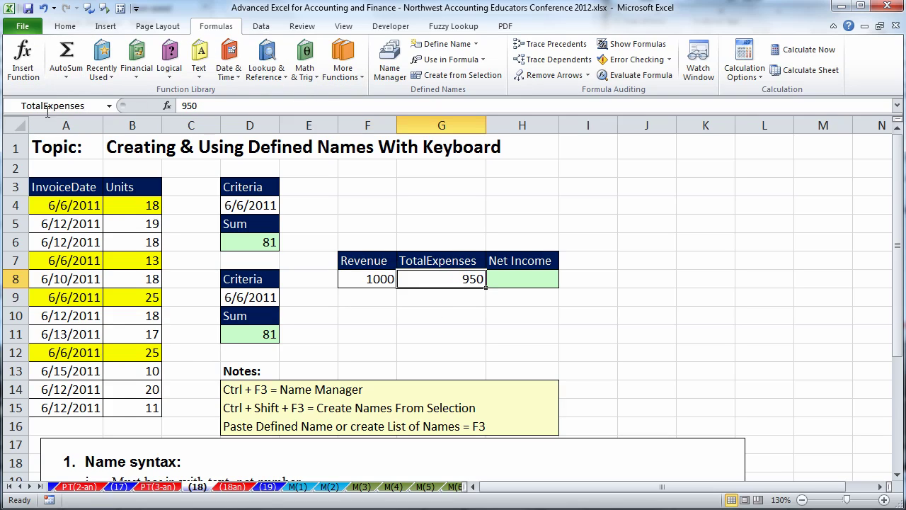
left_click(109, 107)
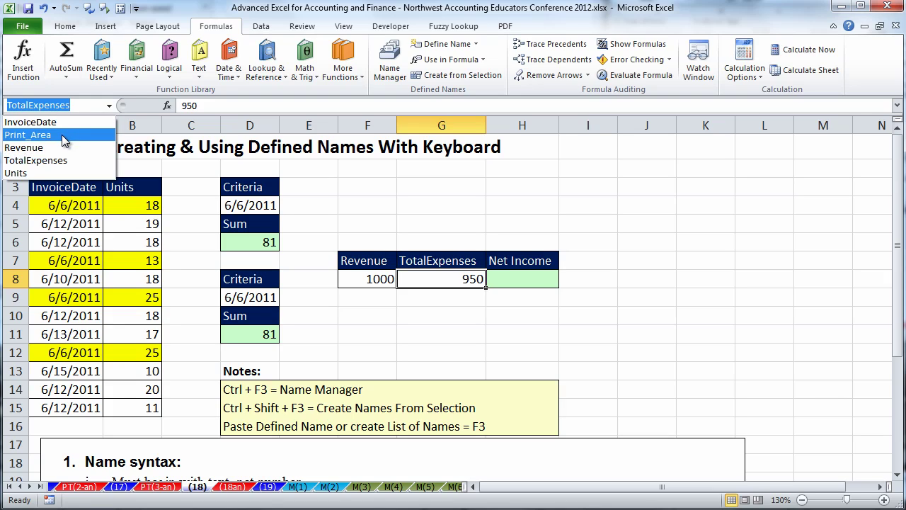
left_click(42, 147)
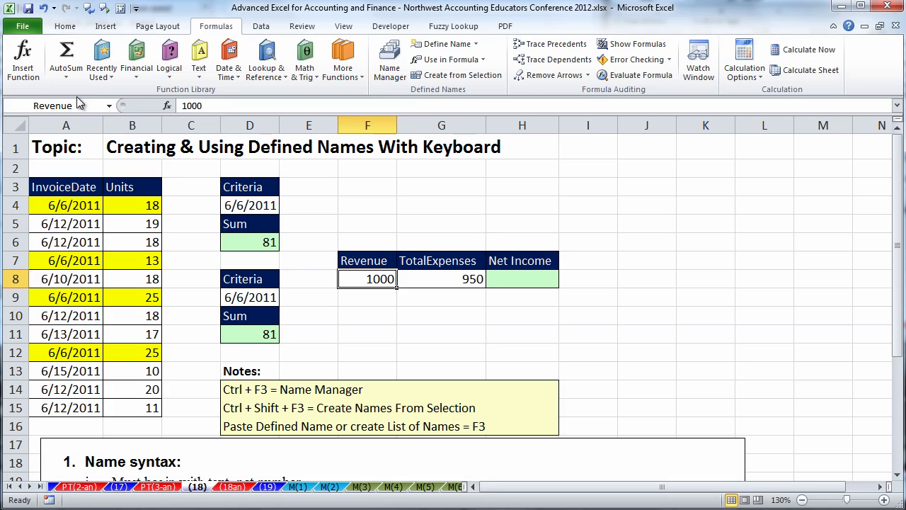
left_click(109, 107)
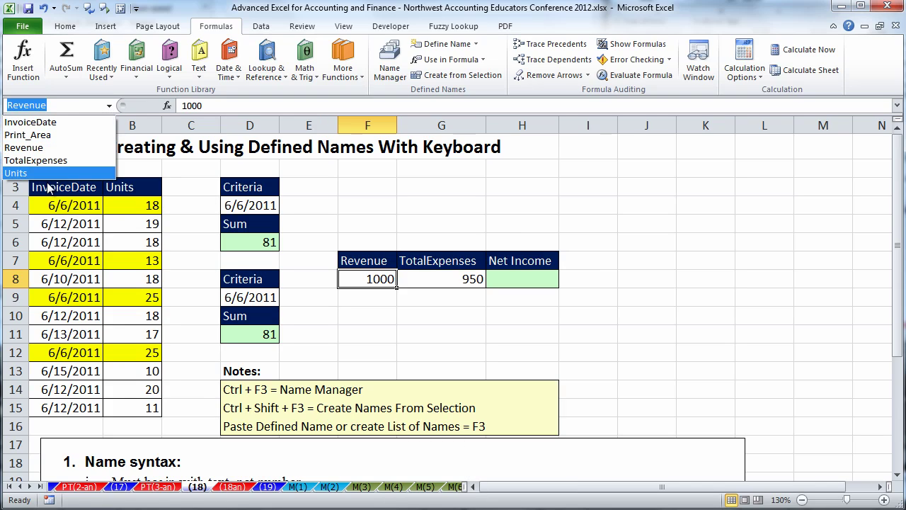
left_click(47, 174)
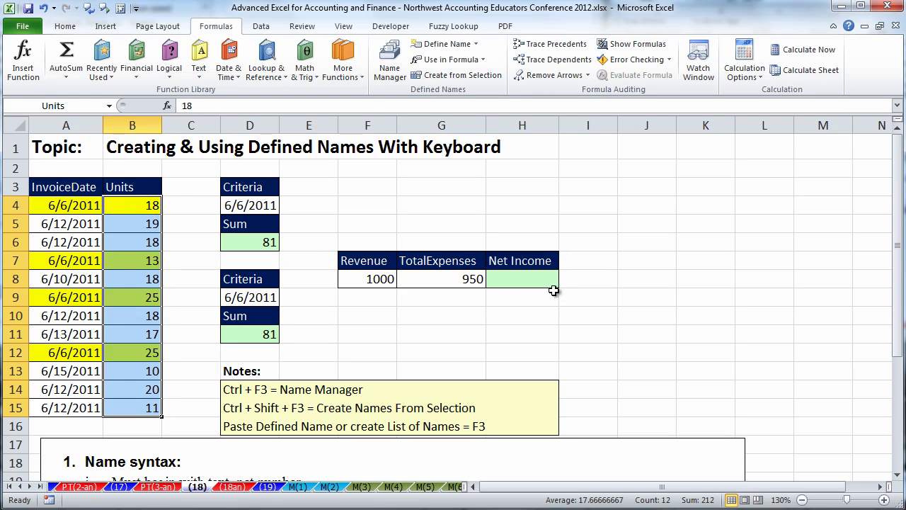
Step: Enter the Net Income formula =Revenue-TotalExpenses in H8 using the defined names
left_click(534, 280)
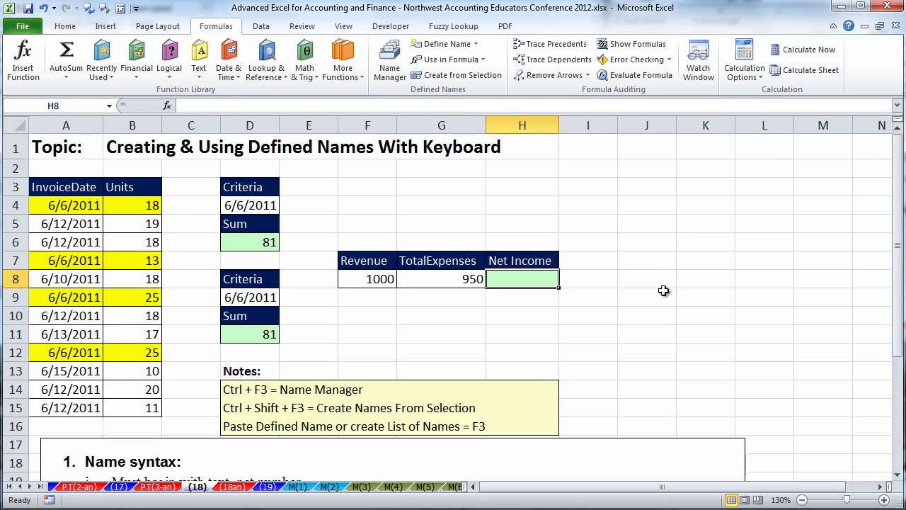
type("=re")
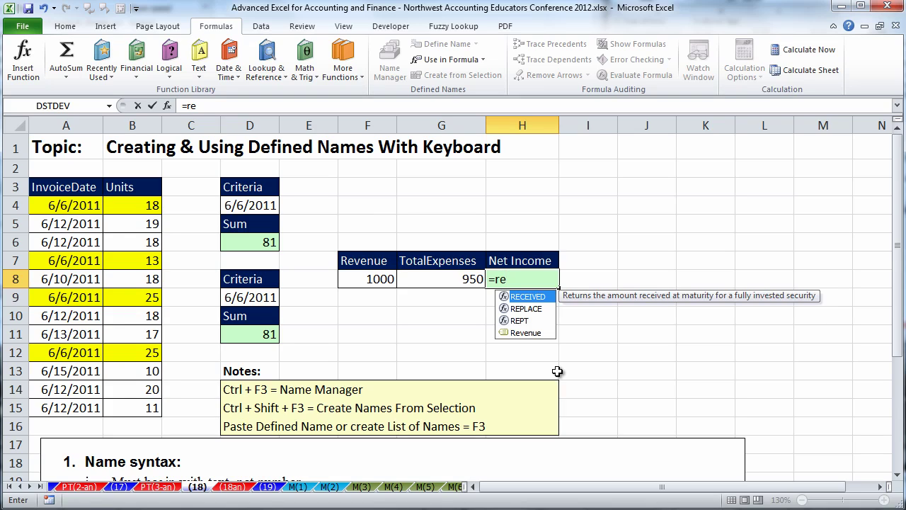
type("v")
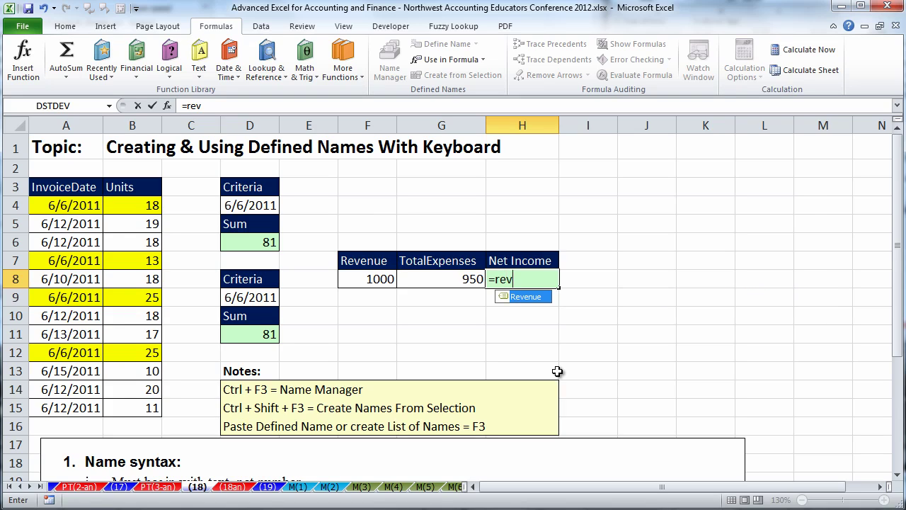
key("Tab")
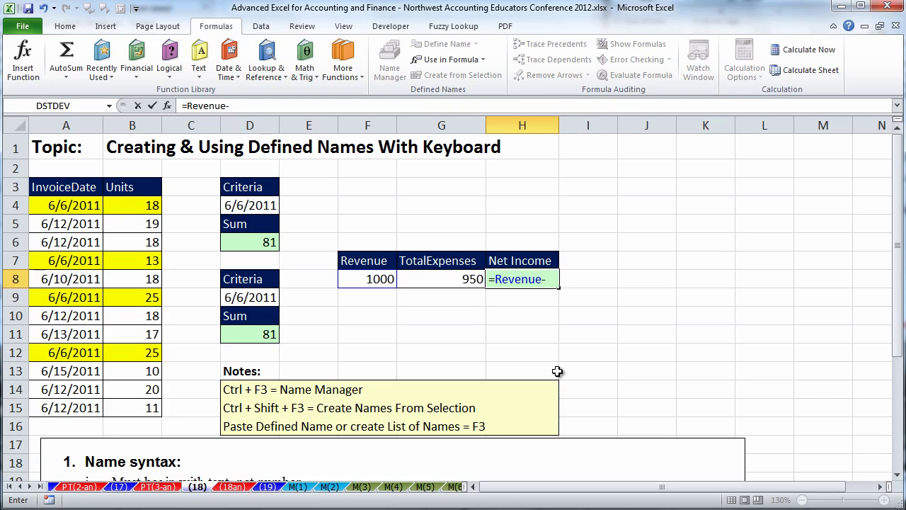
type("-to")
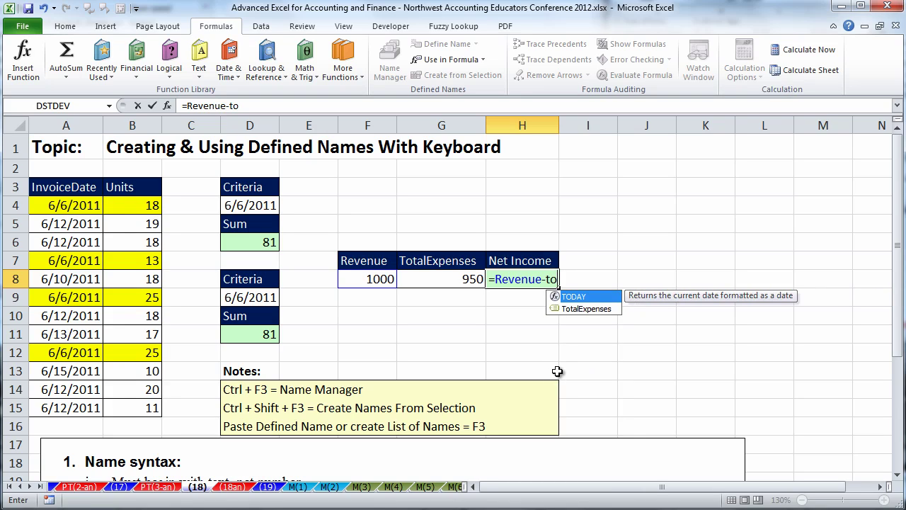
type("t")
key("Tab")
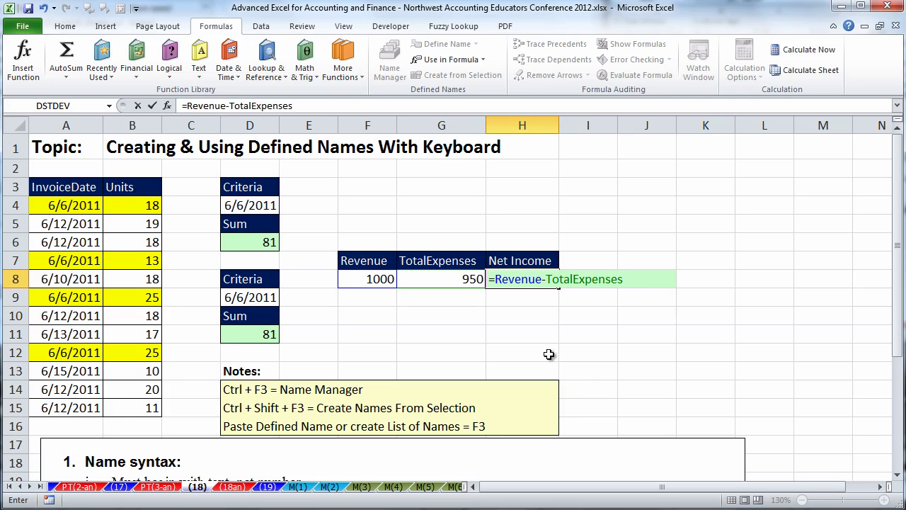
key("ctrl+Return")
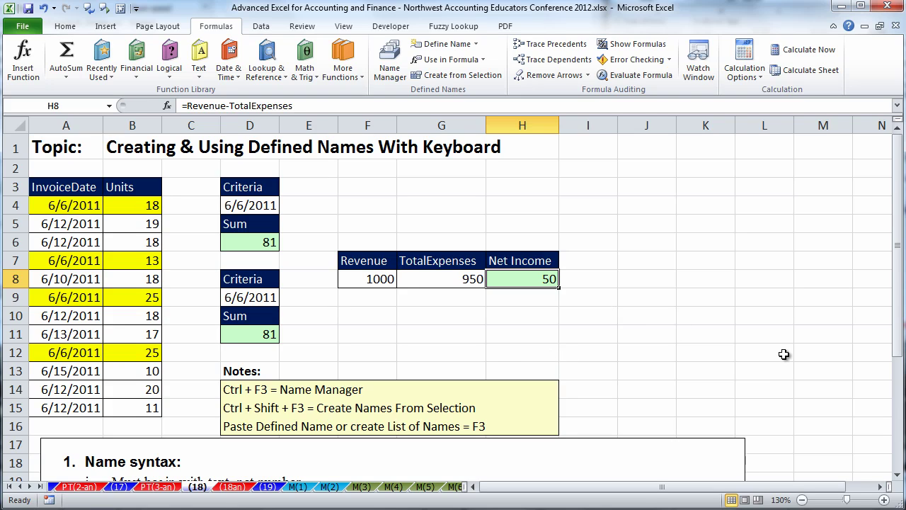
Step: Read the name syntax rules below the tables on sheet (18), and open the recorded macro notes on sheet (19)
left_click_drag(897, 308, 899, 414)
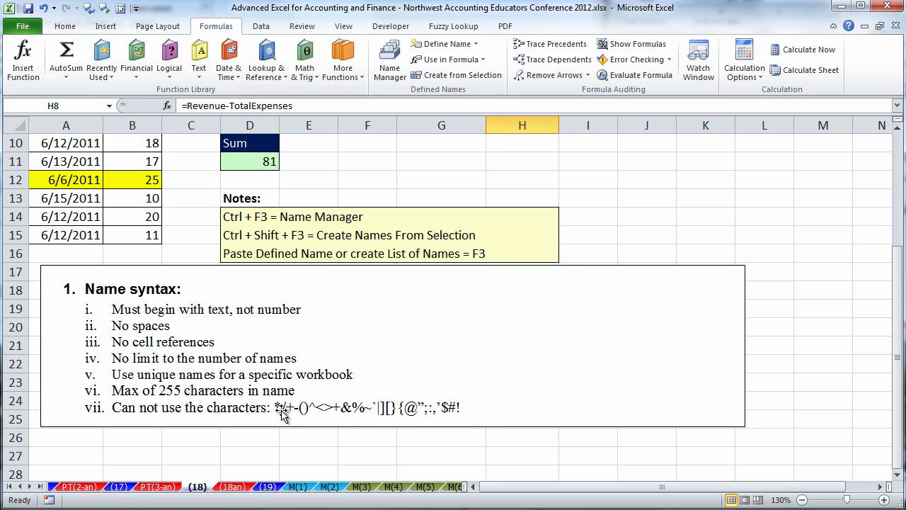
left_click_drag(900, 347, 895, 221)
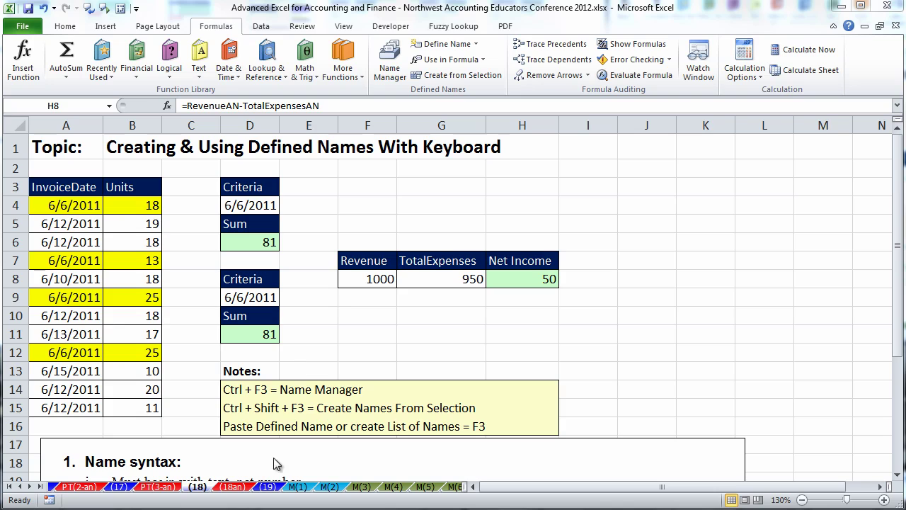
left_click(268, 487)
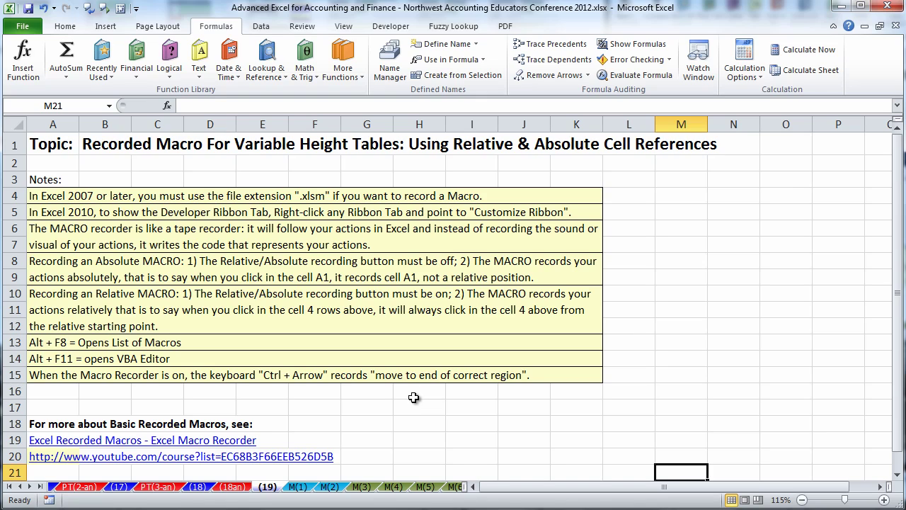
left_click(637, 411)
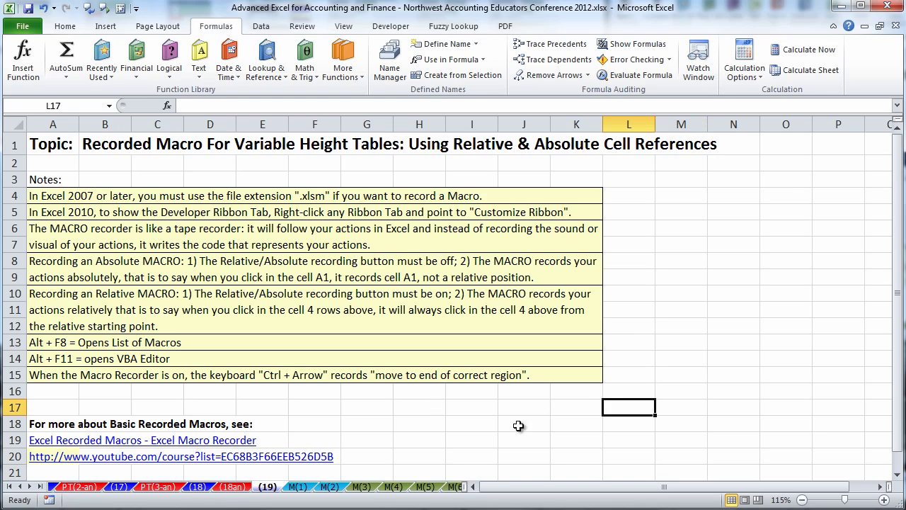
Step: Examine the Date, Time and Temp (F) table on sheet M(1)
left_click(299, 487)
left_click_drag(40, 145, 180, 461)
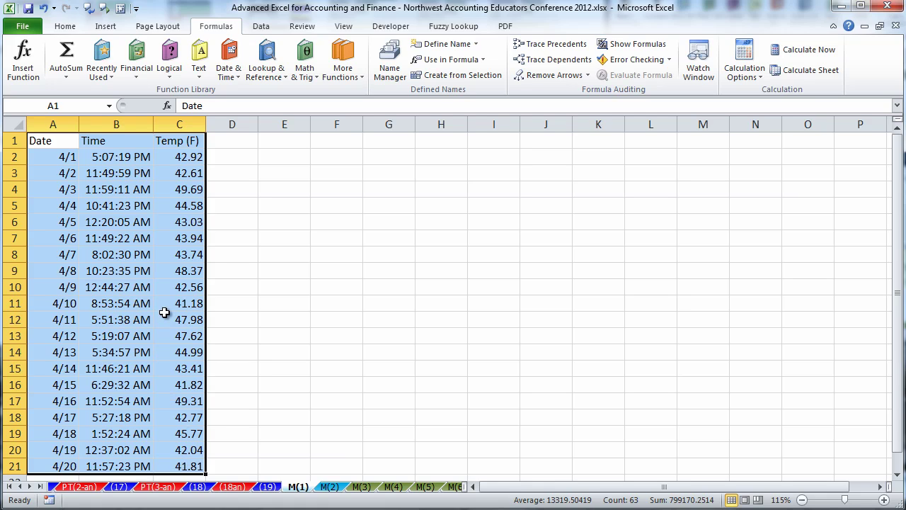
left_click(218, 140)
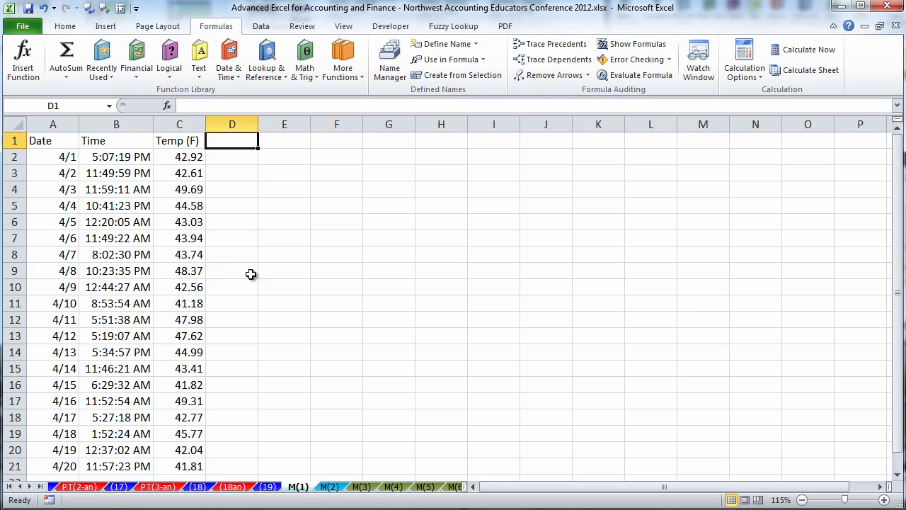
Step: Return to sheet (19) and save the workbook as an Excel Macro-Enabled Workbook (*.xlsm) under the same file name
left_click(269, 487)
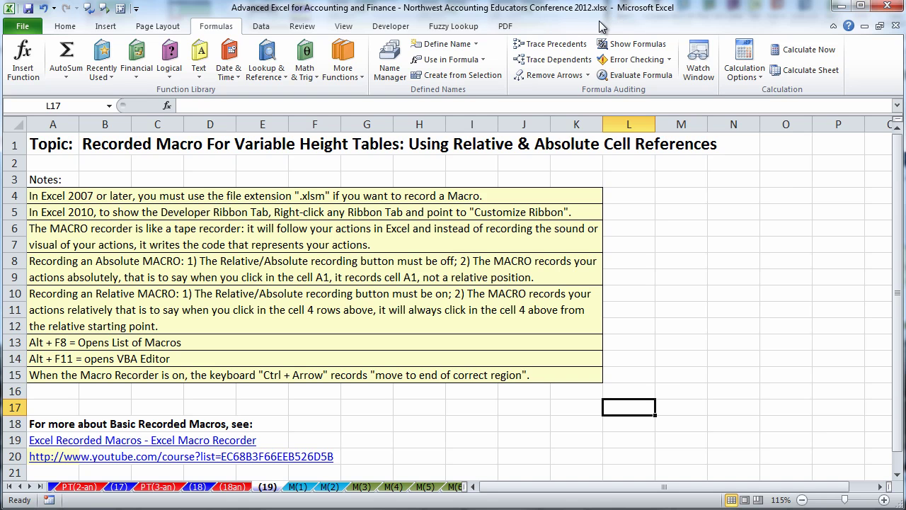
key("F12")
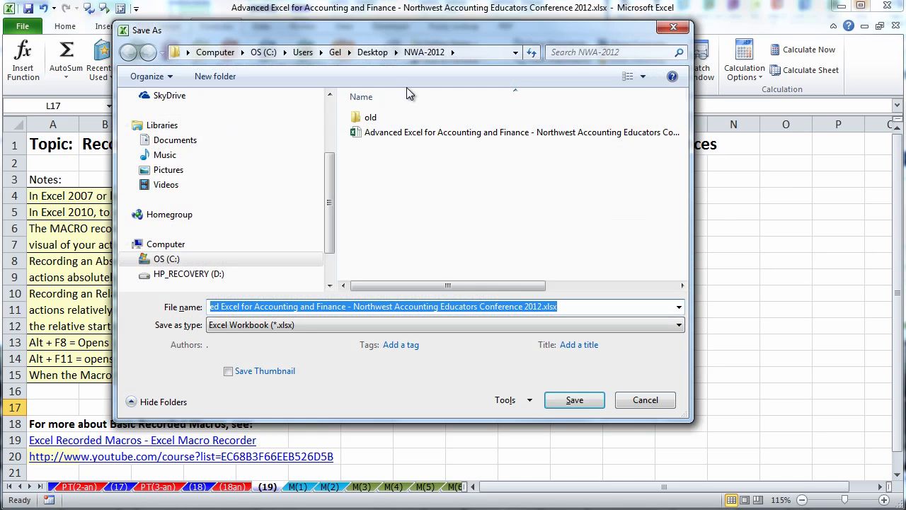
left_click(254, 324)
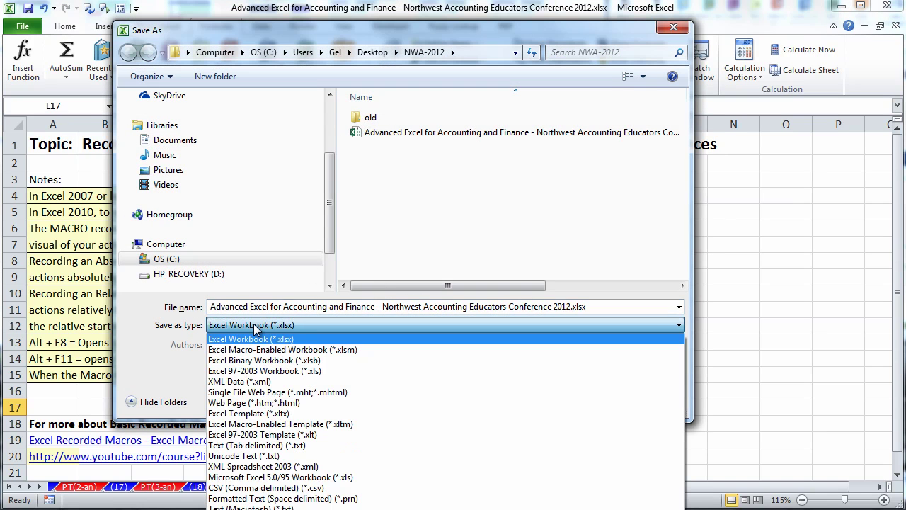
left_click(337, 351)
left_click(587, 402)
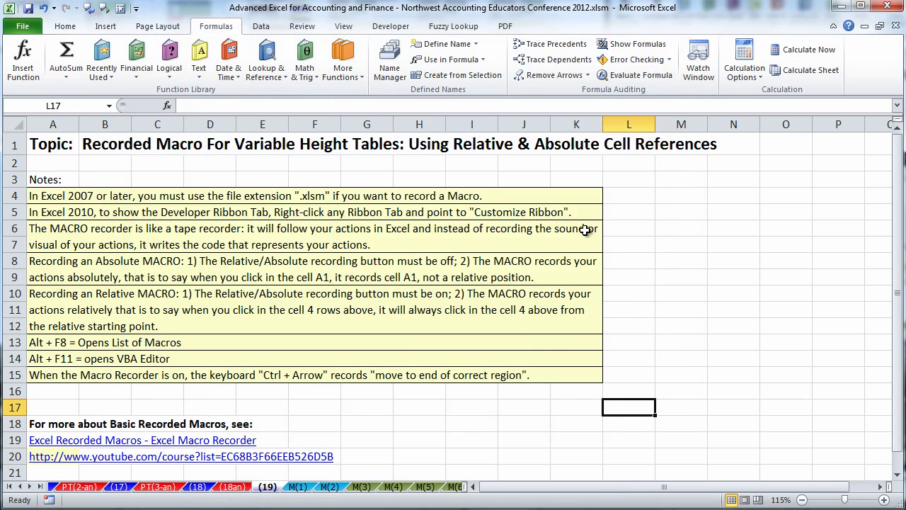
Step: Check in the ribbon customization that Developer is enabled among the main tabs, and keep it enabled
left_click(391, 27)
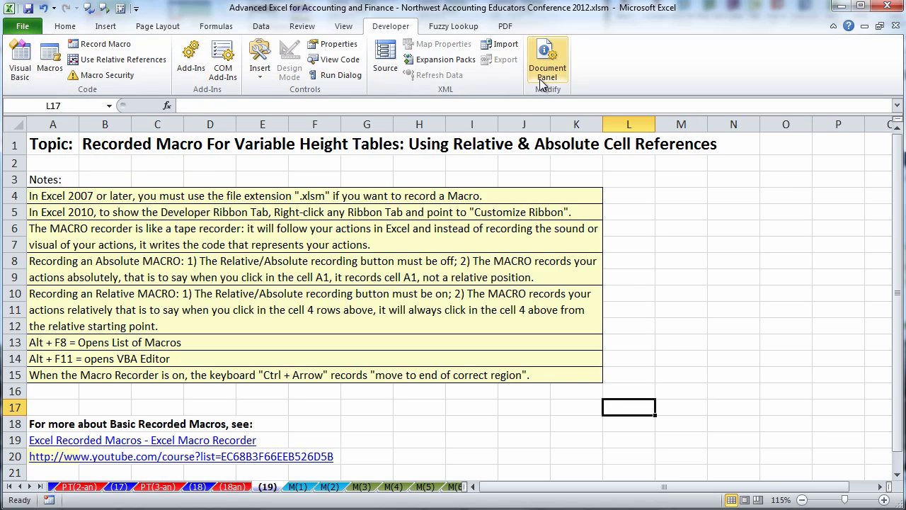
left_click(63, 29)
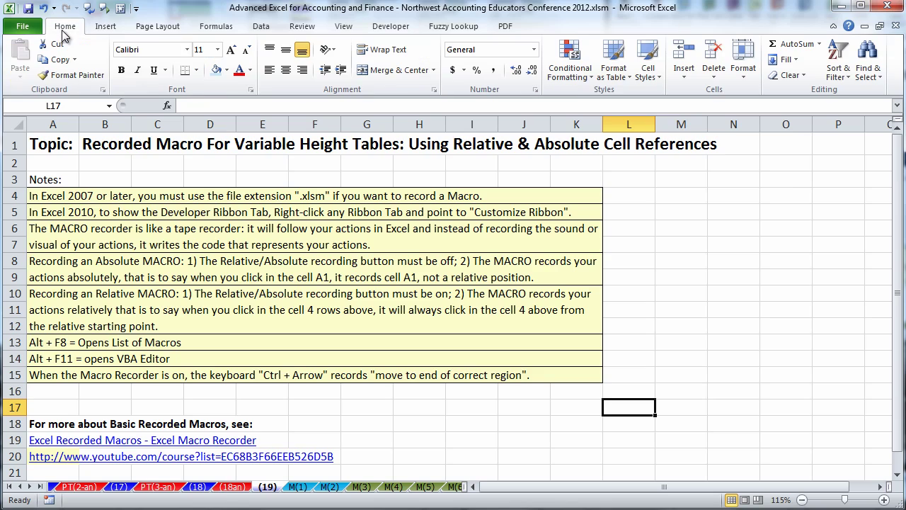
right_click(108, 54)
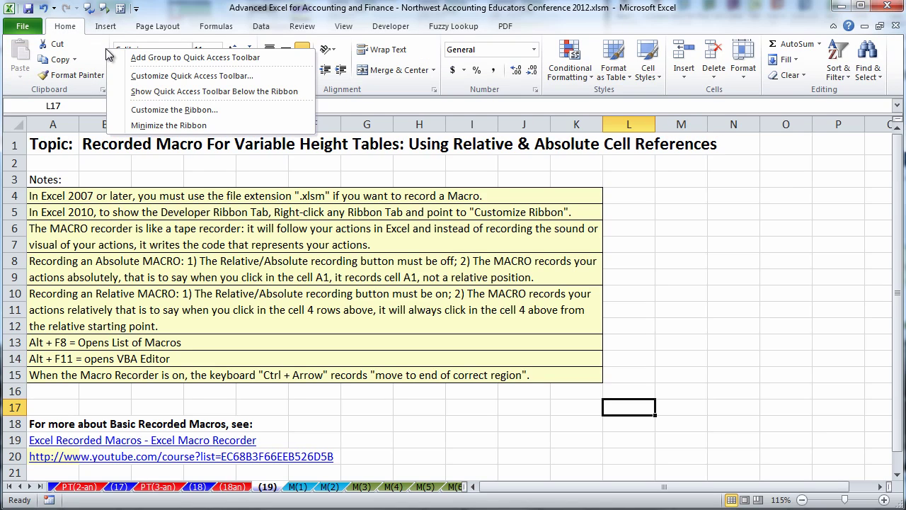
left_click(188, 115)
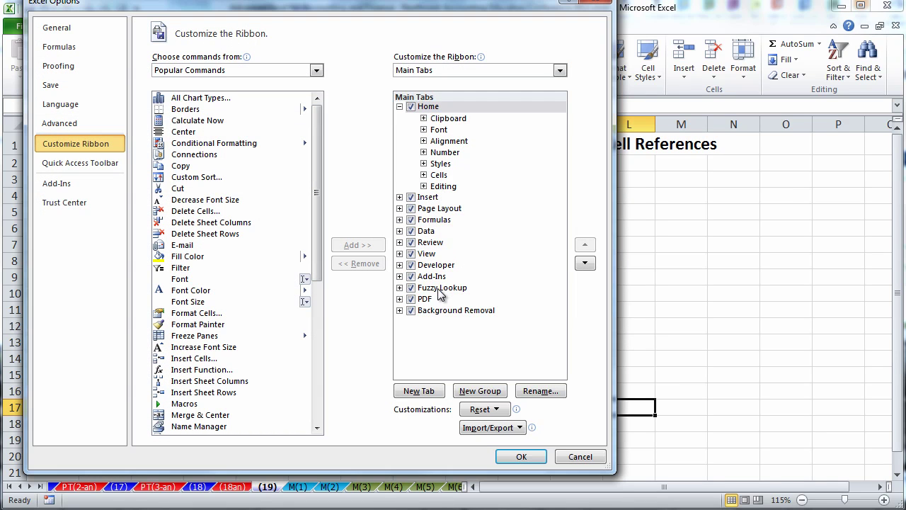
left_click(411, 265)
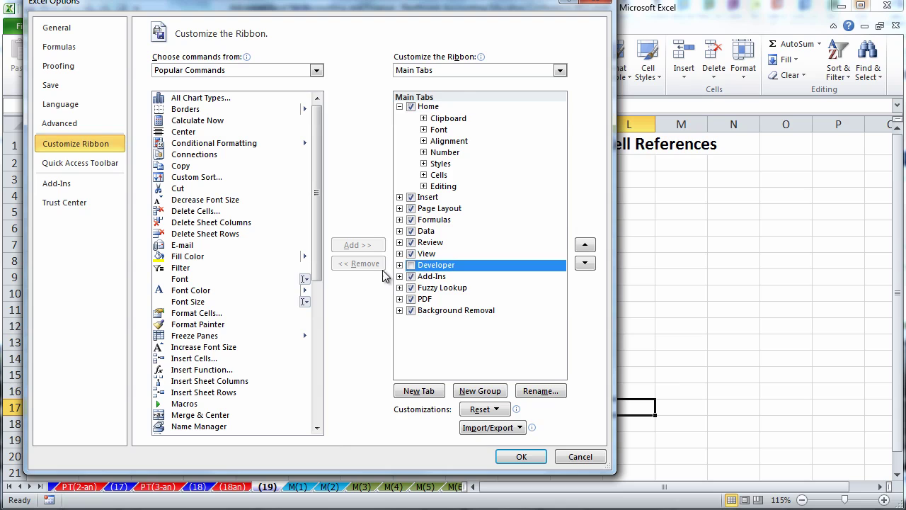
left_click(411, 265)
left_click(525, 457)
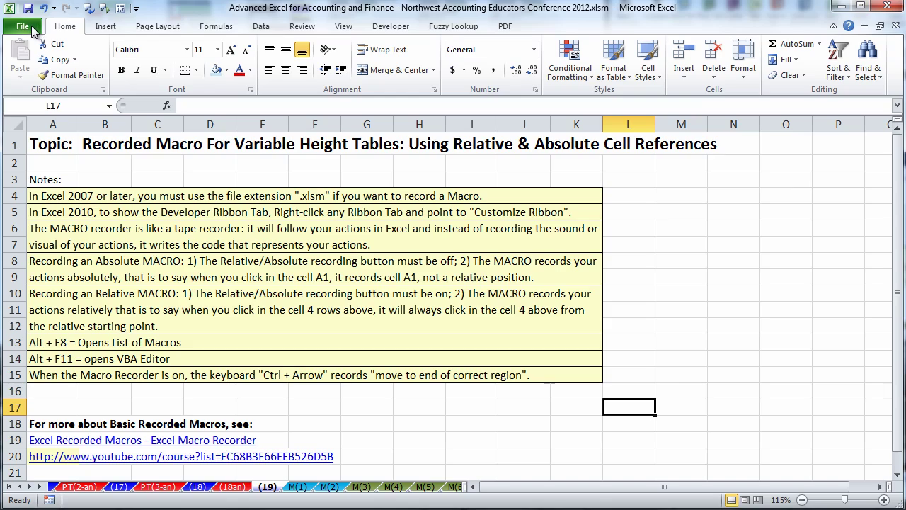
Step: View the general Excel options and close them without changing anything
left_click(24, 26)
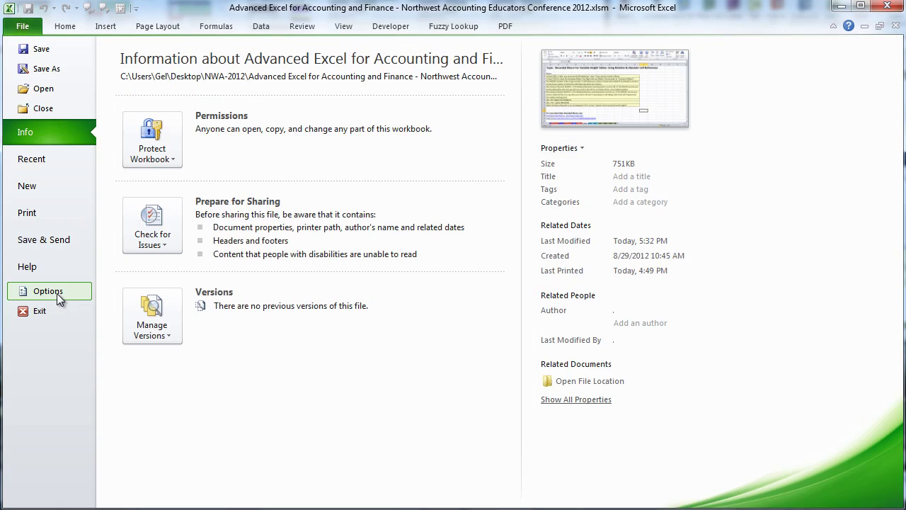
left_click(58, 295)
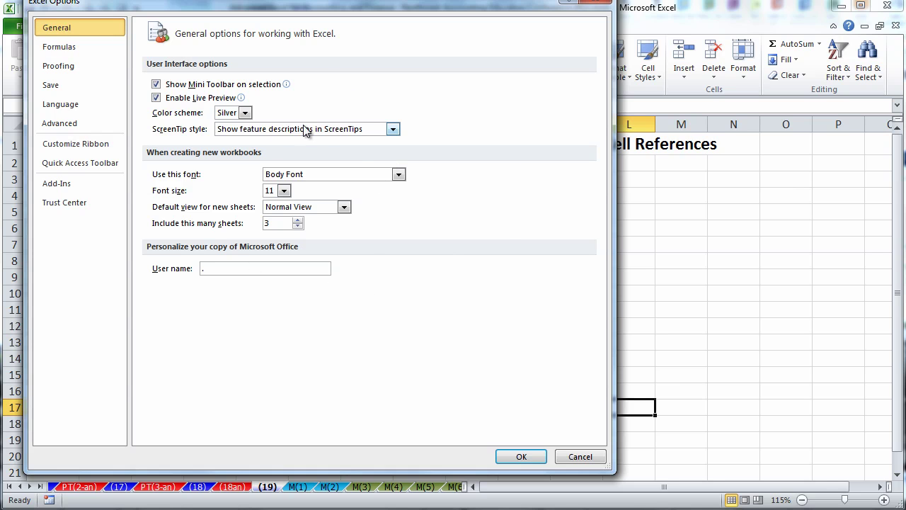
key("Escape")
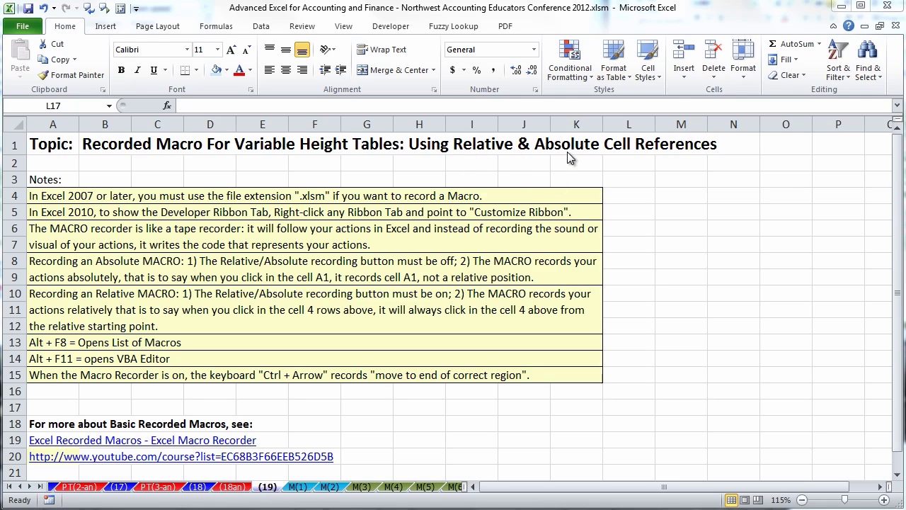
Step: Open sheet M(3) and review where the macro recording and relative reference commands are available
left_click(362, 487)
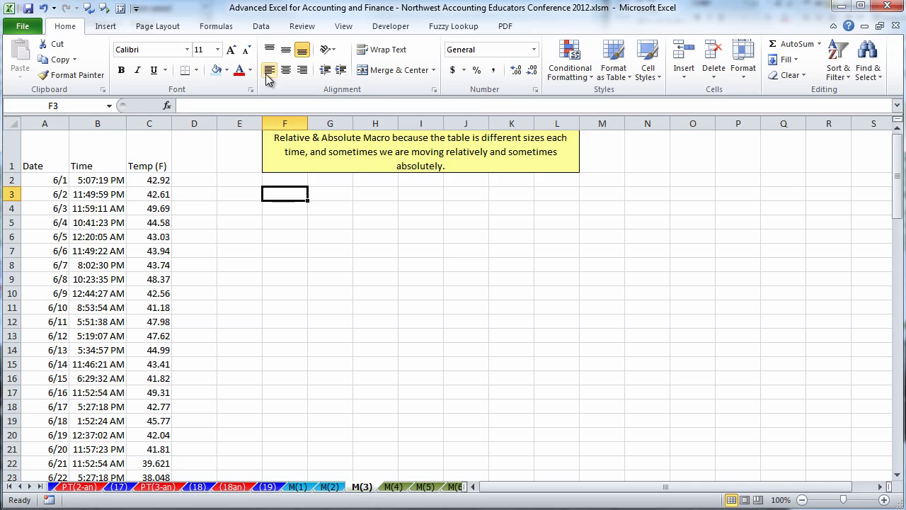
left_click(391, 29)
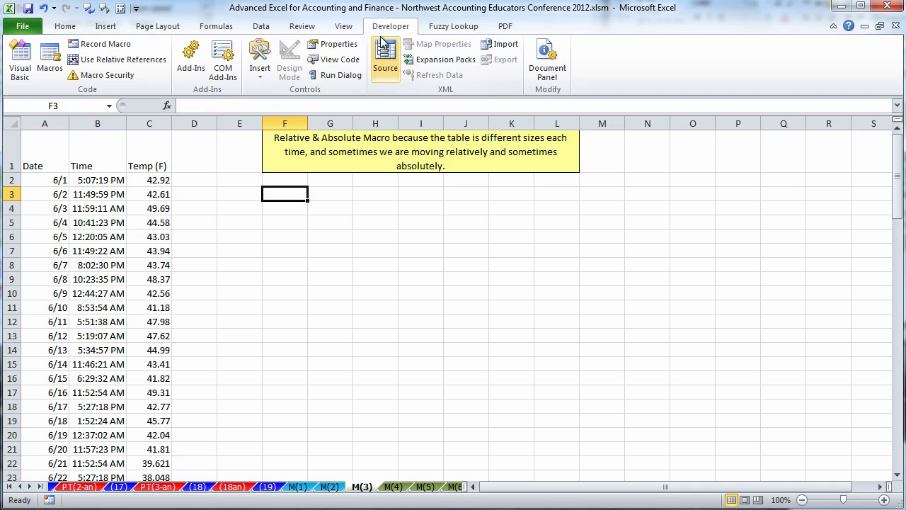
left_click(350, 30)
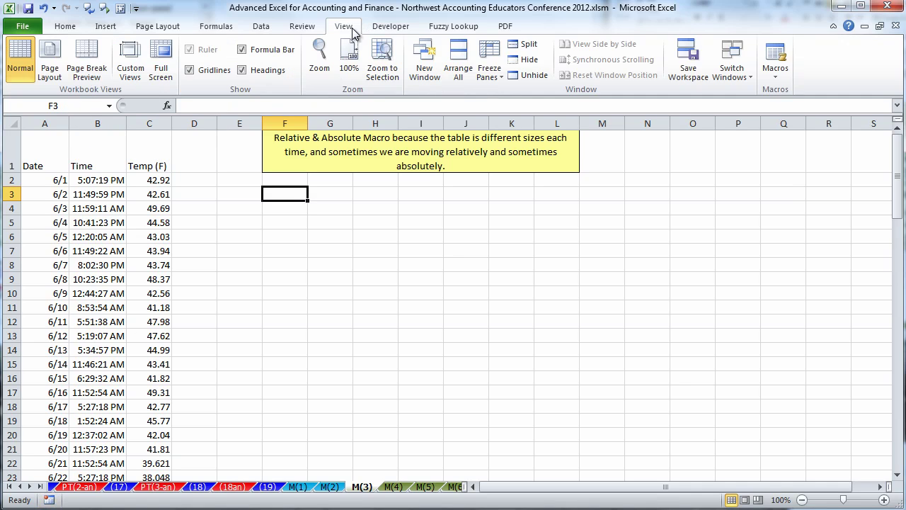
left_click(775, 73)
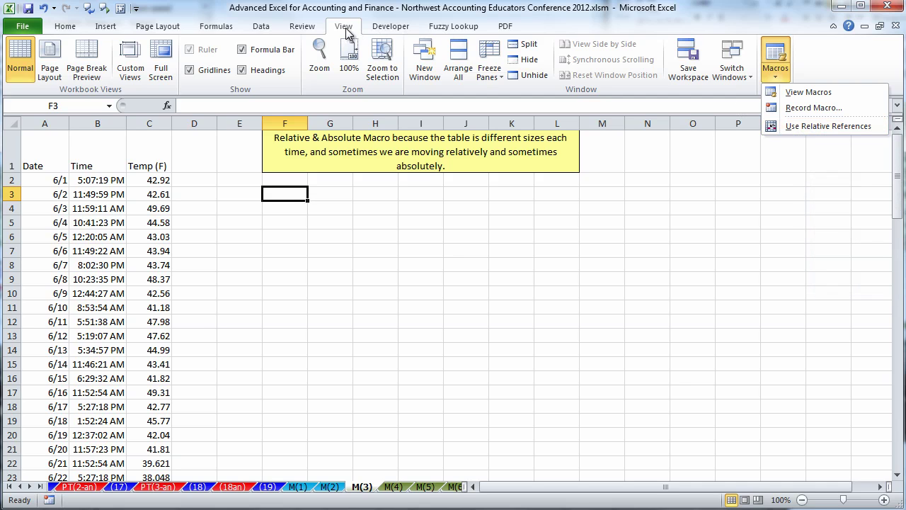
left_click(390, 32)
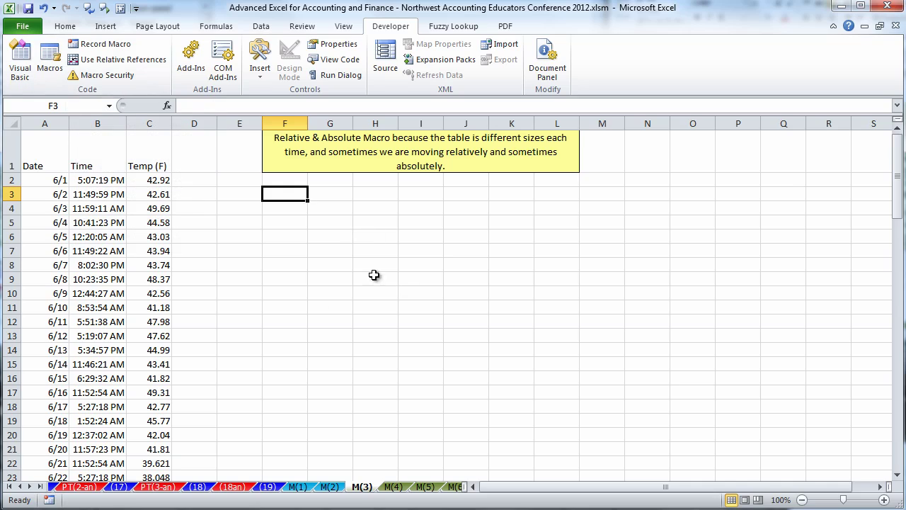
Step: Try switching Use Relative References on and off on sheet M(3), leaving it off
left_click(142, 60)
left_click(145, 65)
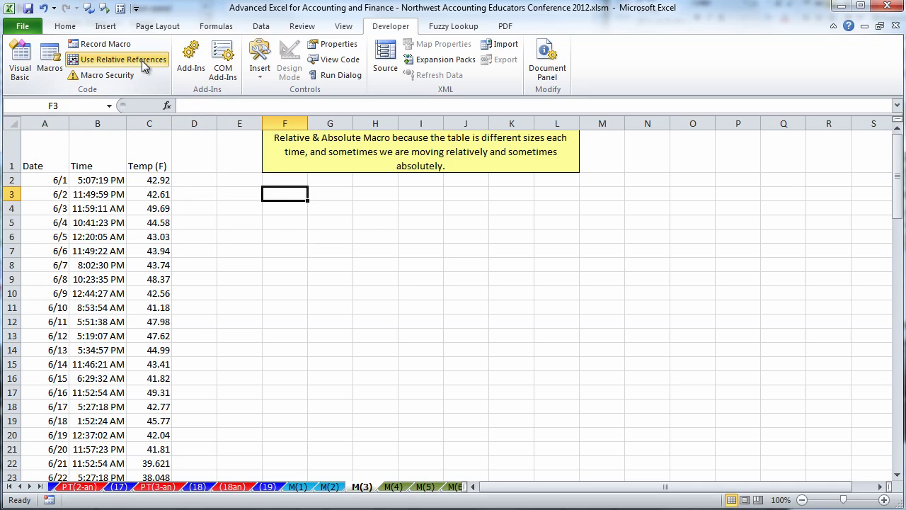
left_click(145, 64)
left_click(144, 70)
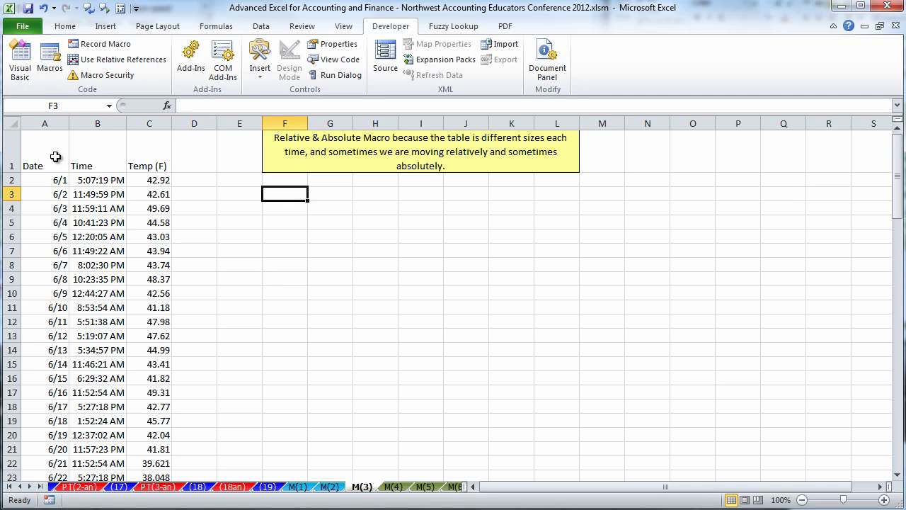
left_click(198, 152)
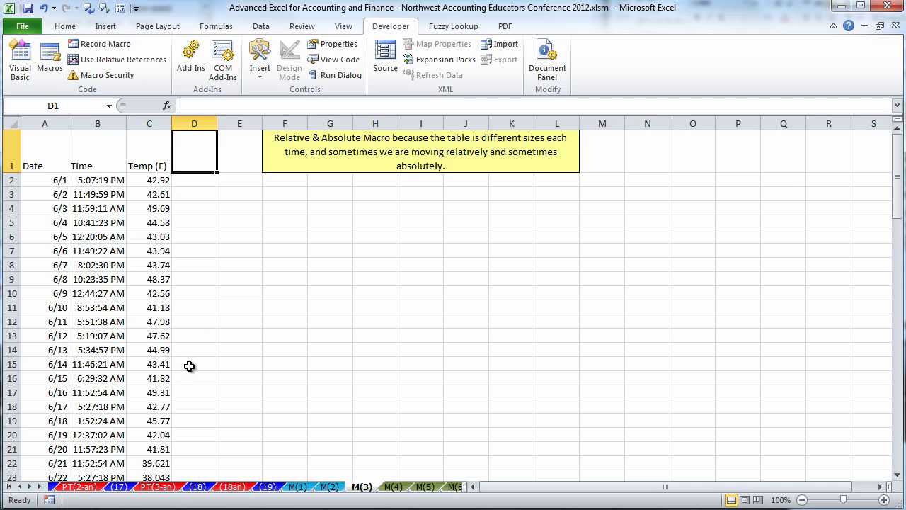
left_click(325, 262)
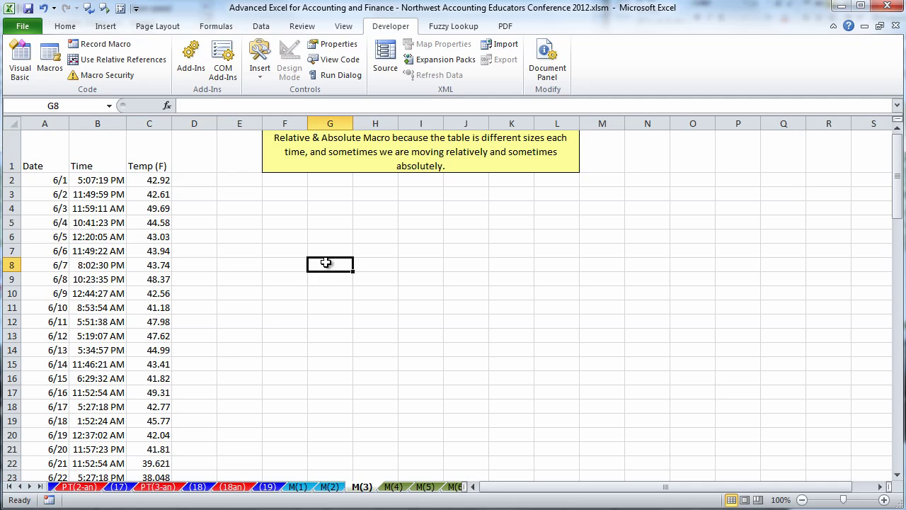
Step: Try Use Relative References on, off and on again while selecting D1, D3 and other cells of sheet M(3)
left_click(203, 158)
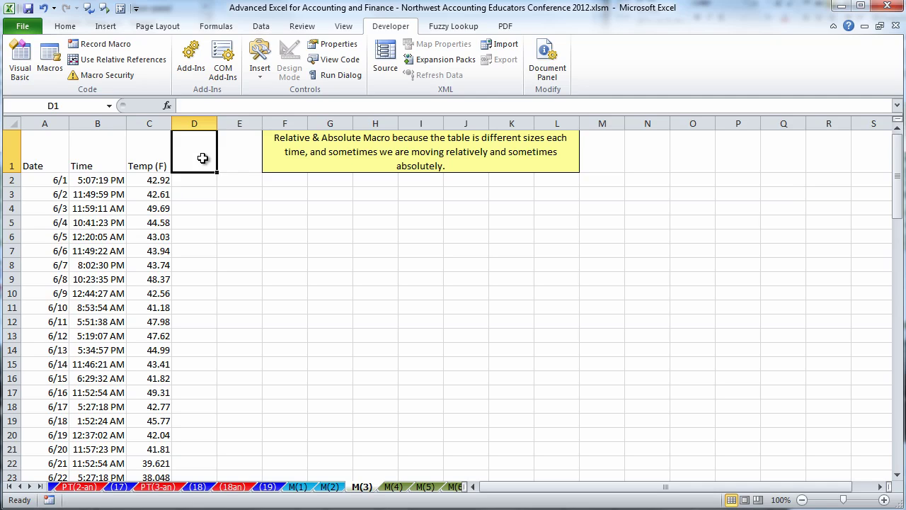
left_click(106, 60)
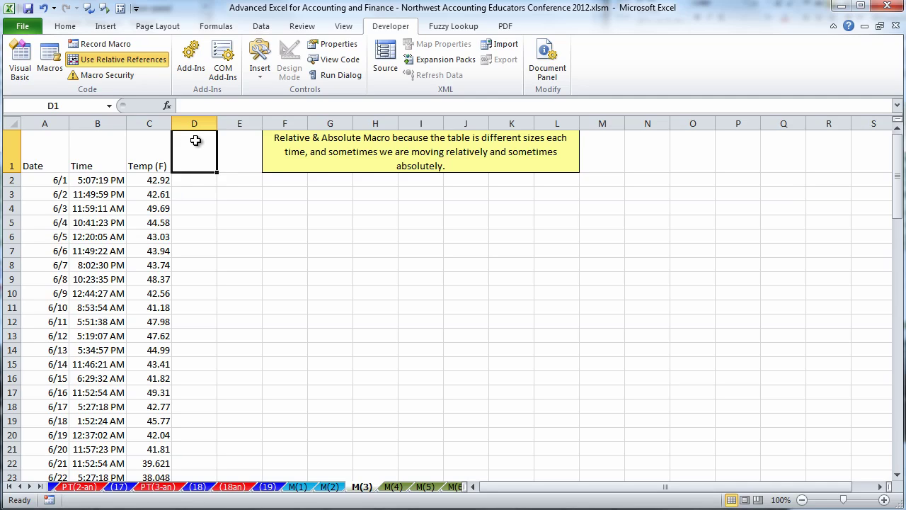
left_click(191, 192)
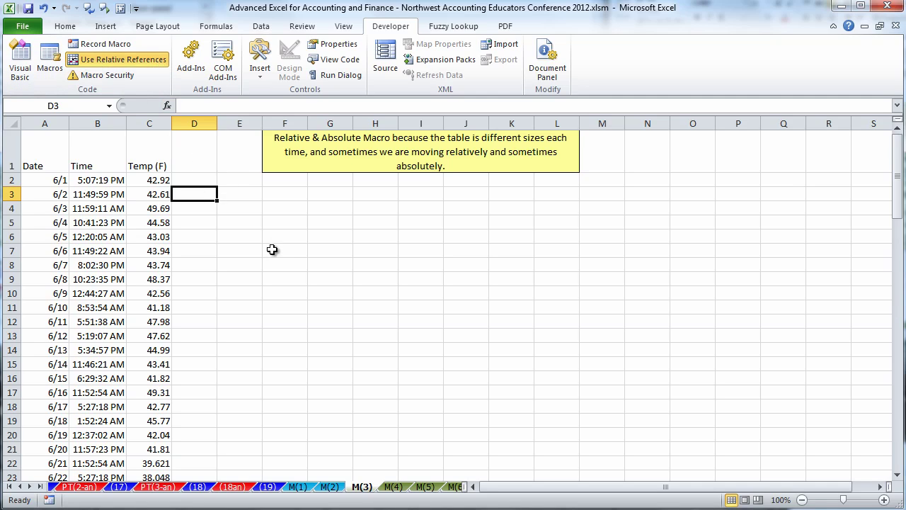
left_click(149, 61)
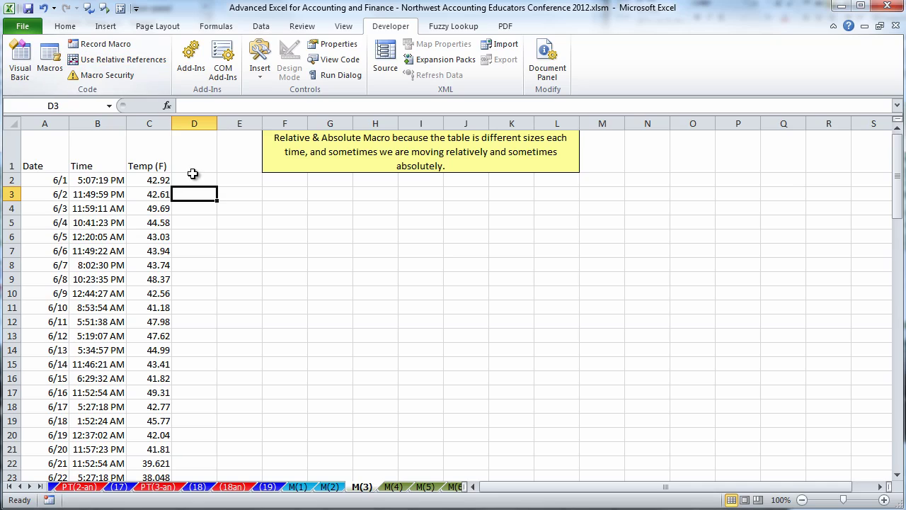
left_click(149, 61)
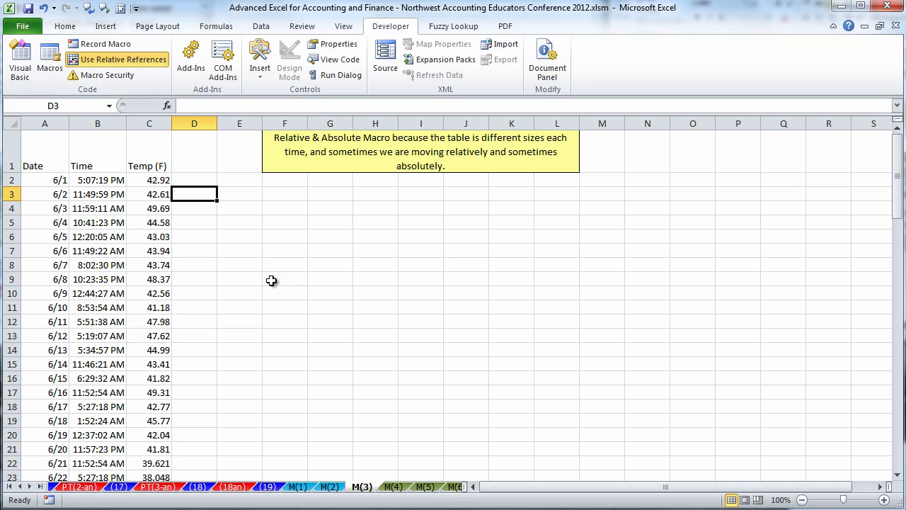
left_click(296, 247)
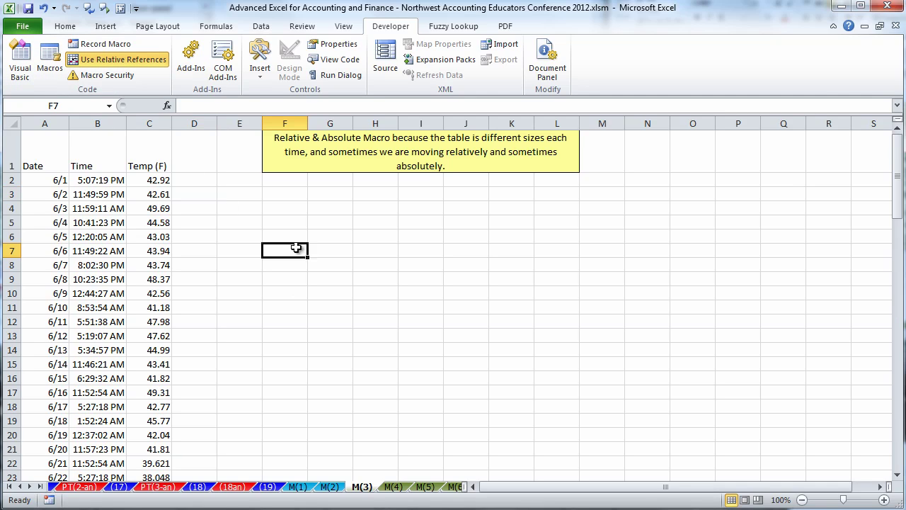
left_click(421, 249)
left_click(323, 196)
left_click(234, 223)
left_click(285, 277)
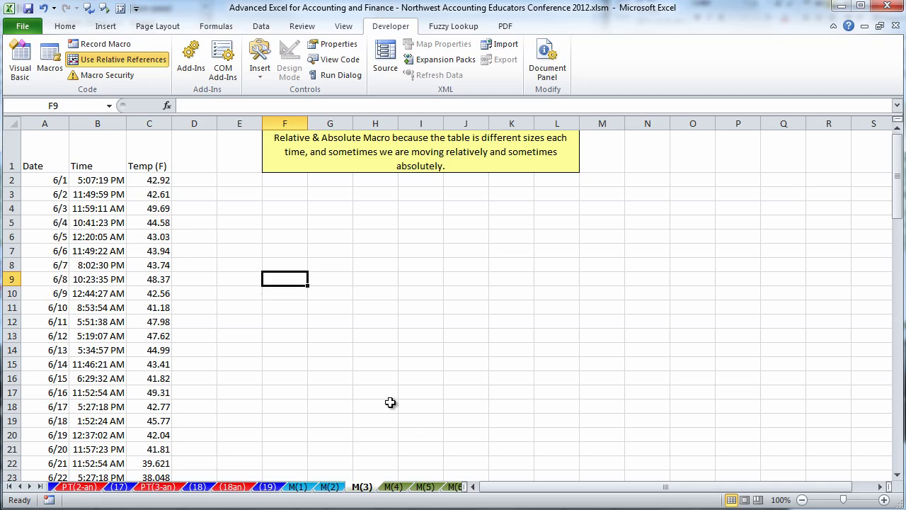
Step: Compare the height of the table on sheet M(4) with the one on sheet M(3), ending on M(3)
left_click(394, 488)
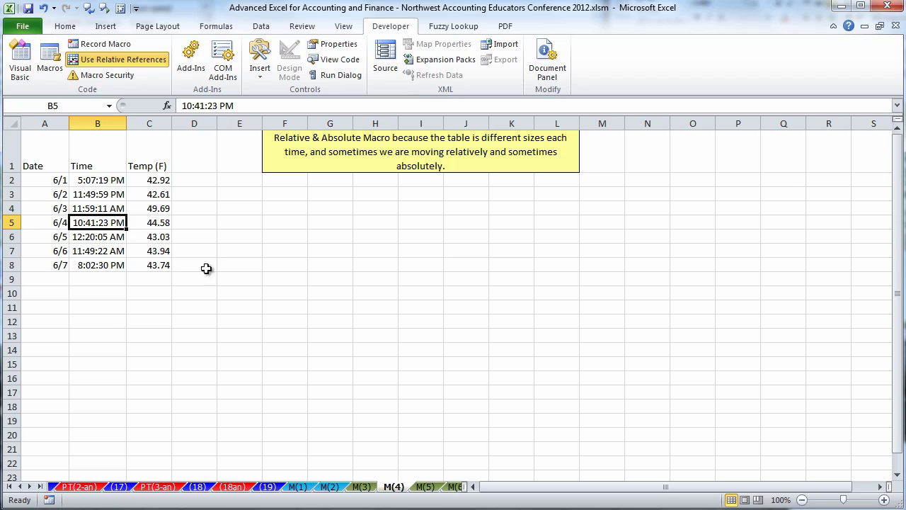
left_click(361, 487)
left_click(333, 276)
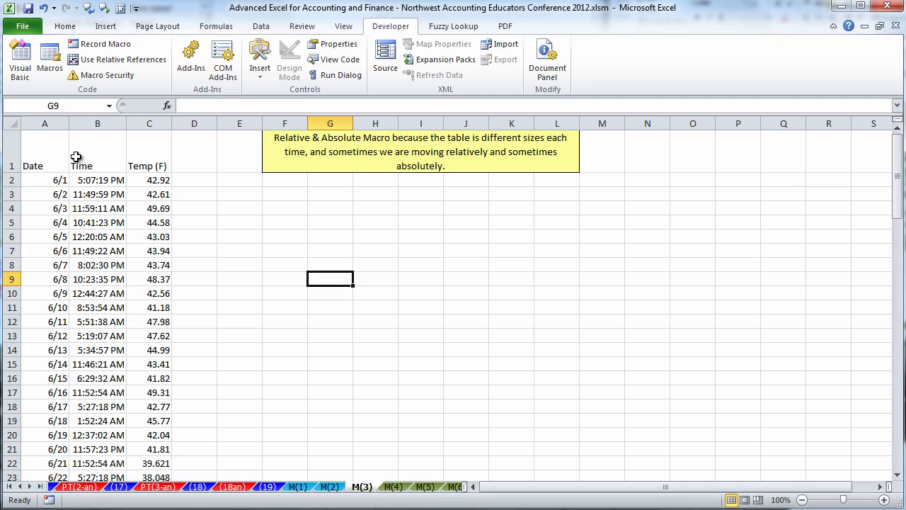
Step: Examine the header row A1:D1 and the first empty cells of column D beside the temperature table
left_click_drag(34, 162, 194, 167)
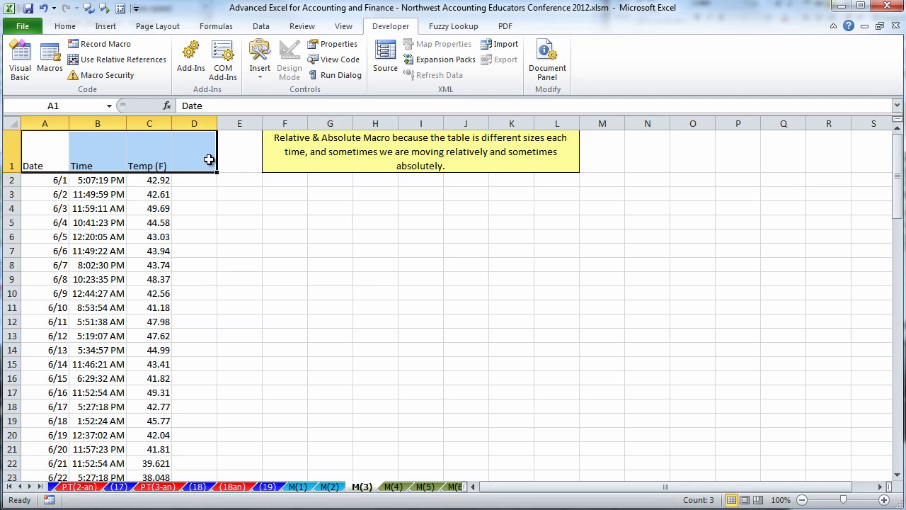
left_click(199, 156)
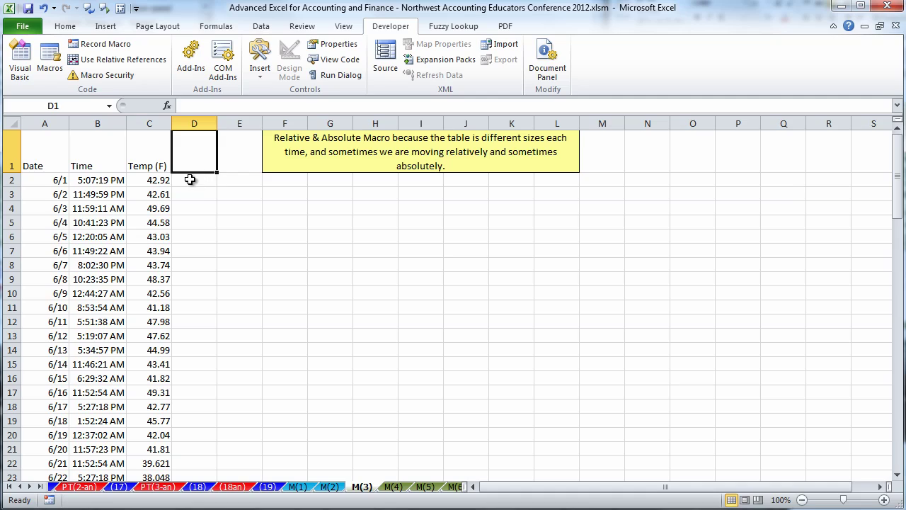
left_click_drag(188, 178, 191, 193)
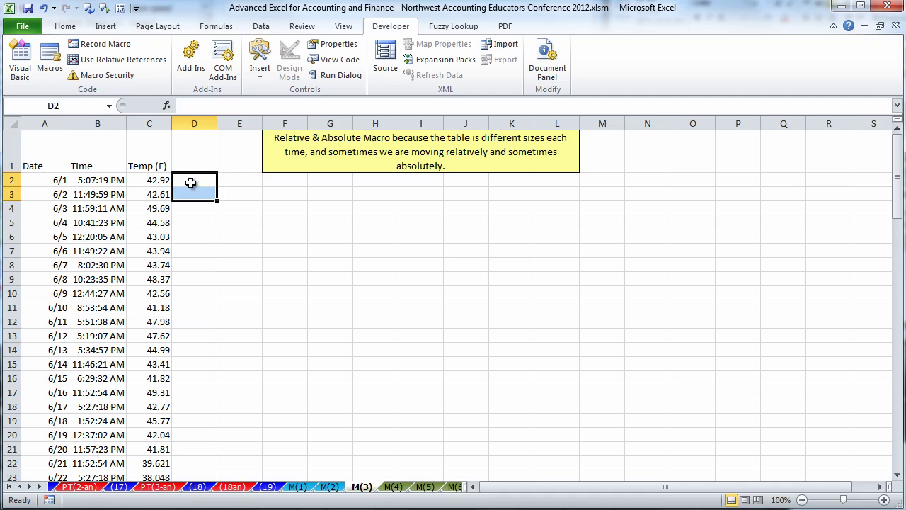
left_click(293, 196)
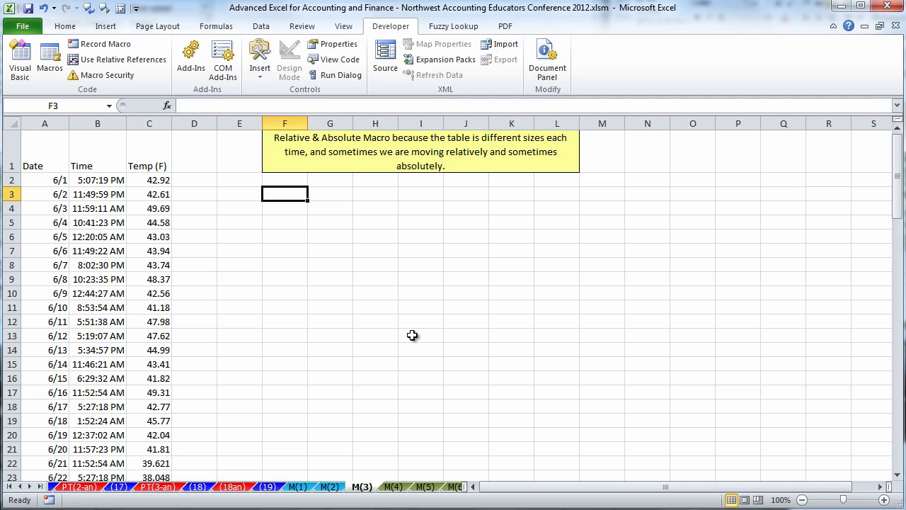
left_click(202, 161)
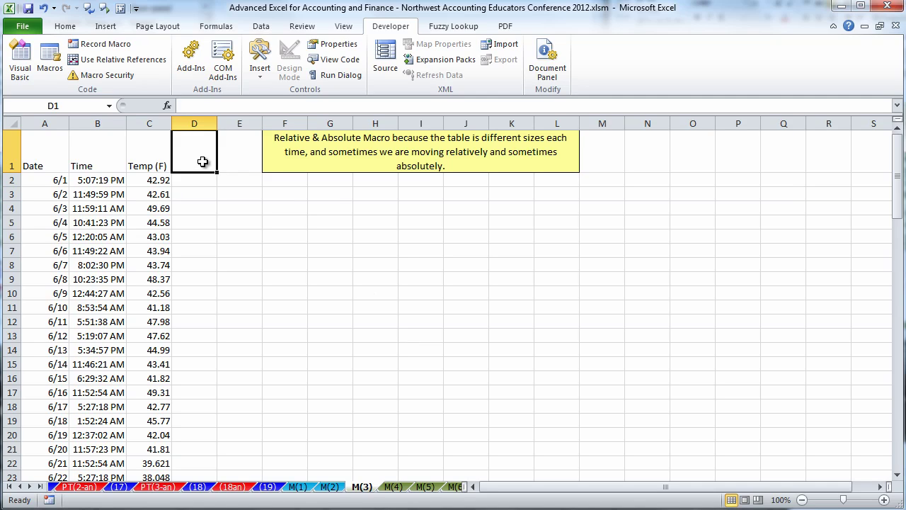
Step: Set up a new macro recording from cell H7, named FormatReport, with Ctrl+Shift+R as its shortcut
left_click(396, 256)
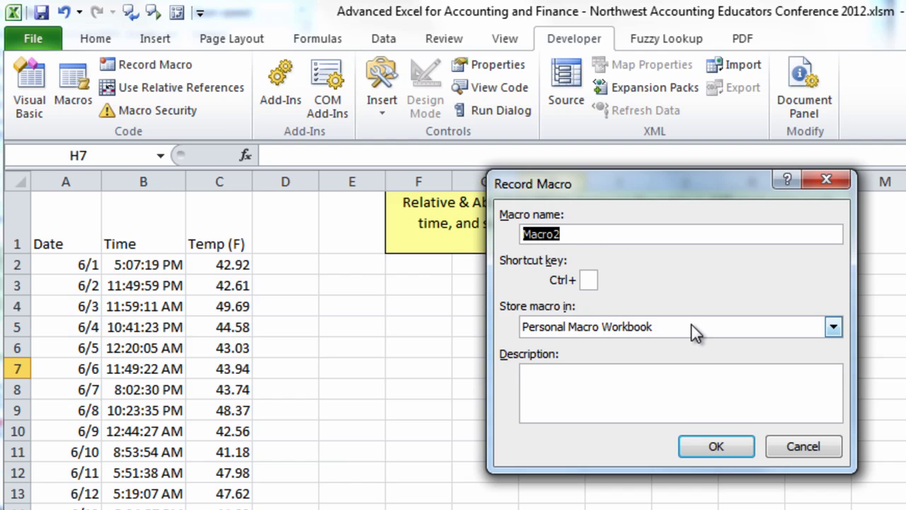
type("FormatReport")
left_click(588, 280)
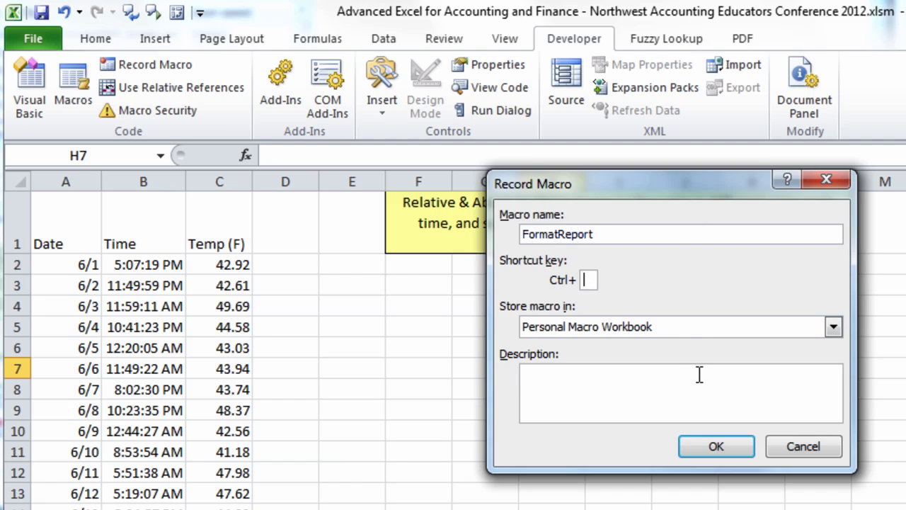
type("R")
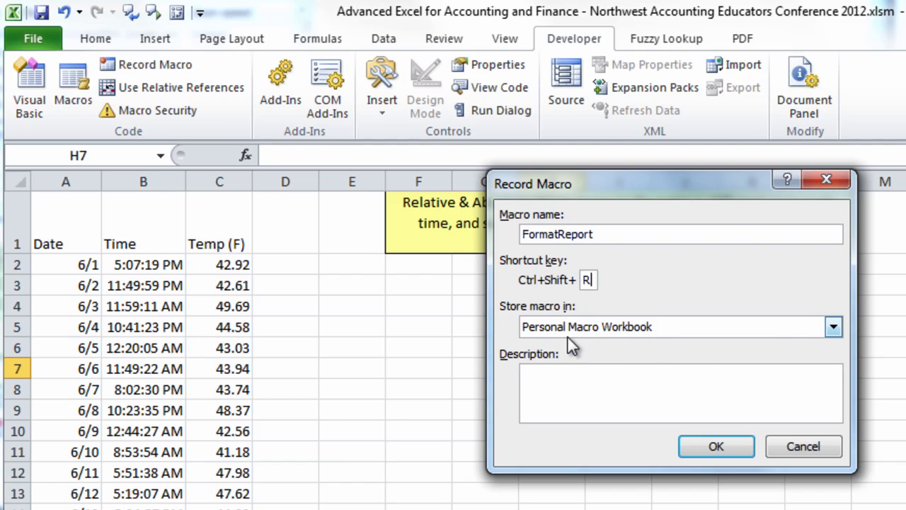
Step: Store the macro in the Personal Macro Workbook with the description "Format Report" and start recording
left_click(823, 327)
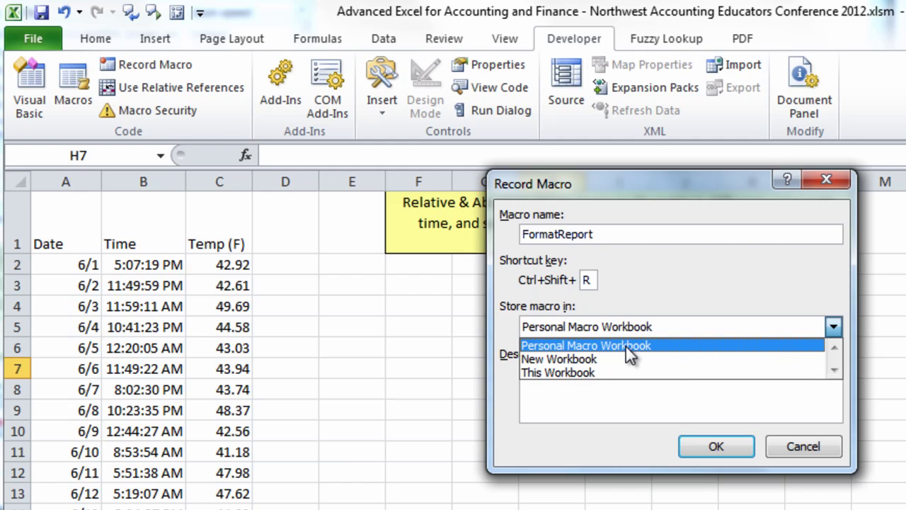
left_click(572, 372)
left_click(593, 328)
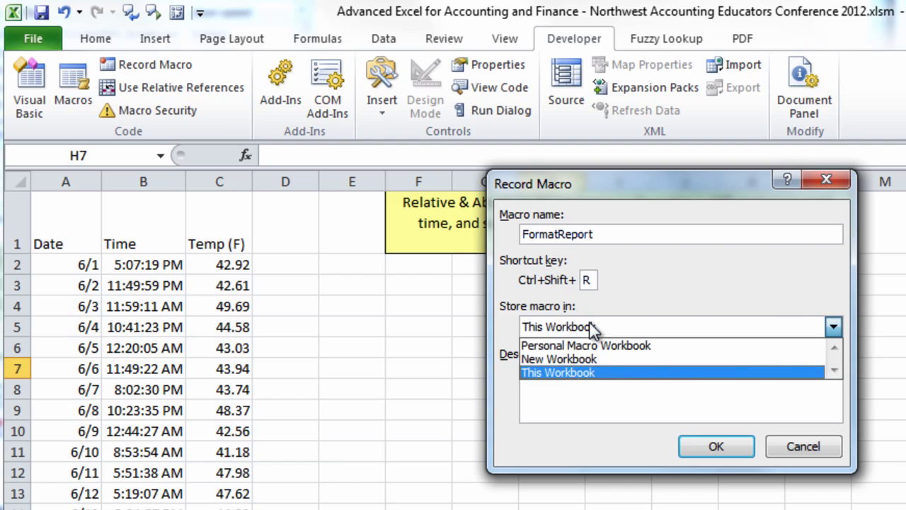
left_click(566, 345)
left_click(572, 388)
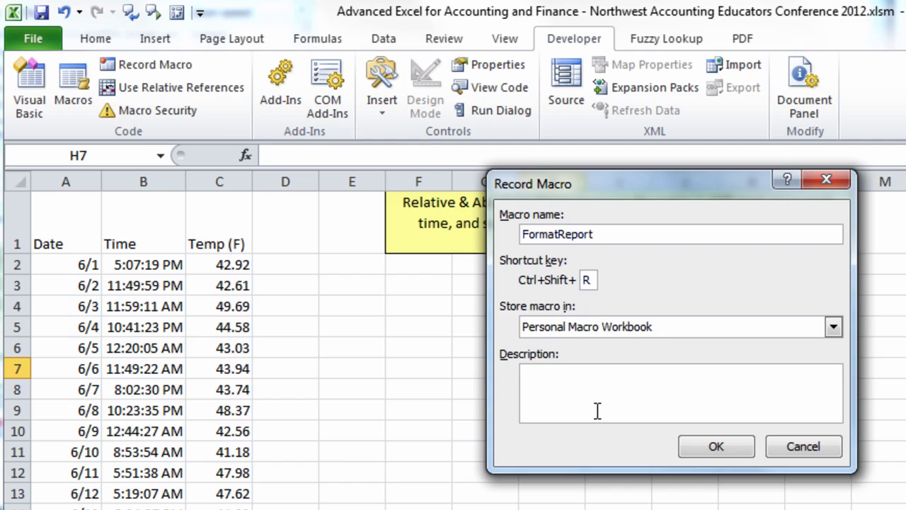
type("Format Report")
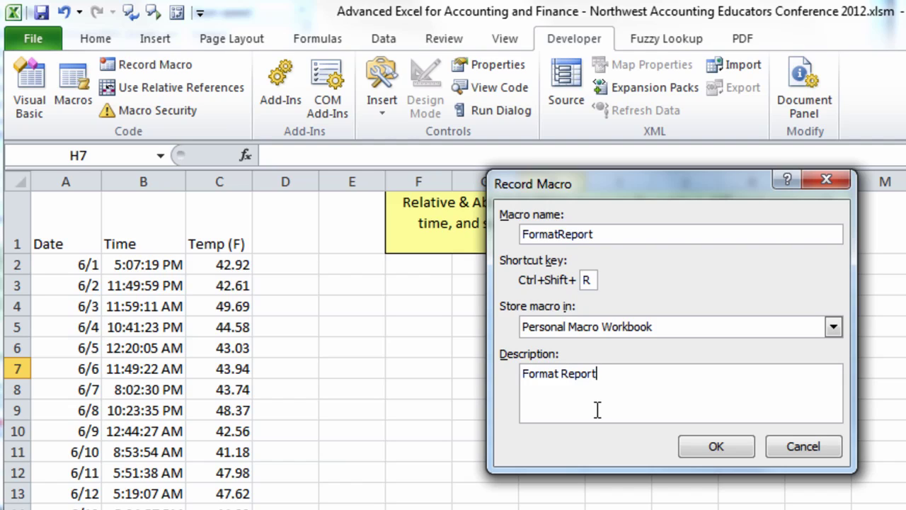
left_click(721, 445)
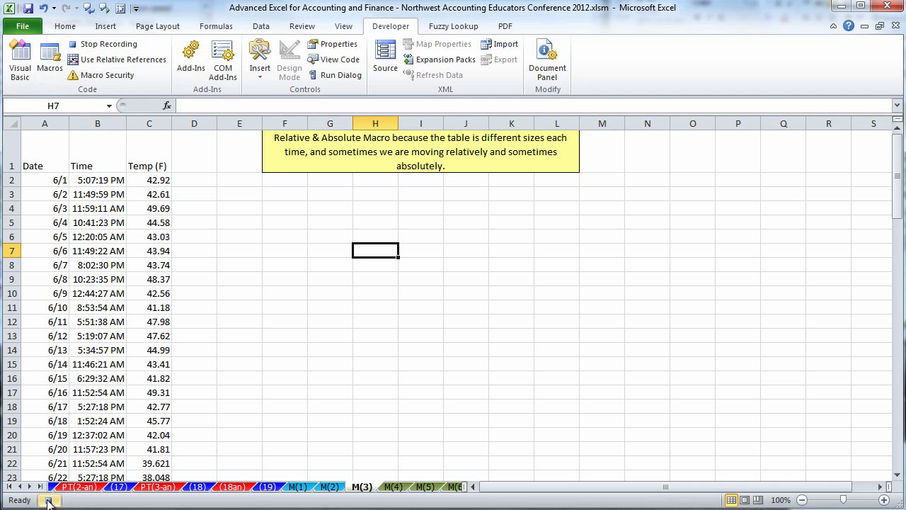
Step: Enter the column heading "Celaius" in cell D1 with absolute referencing active
left_click(194, 160)
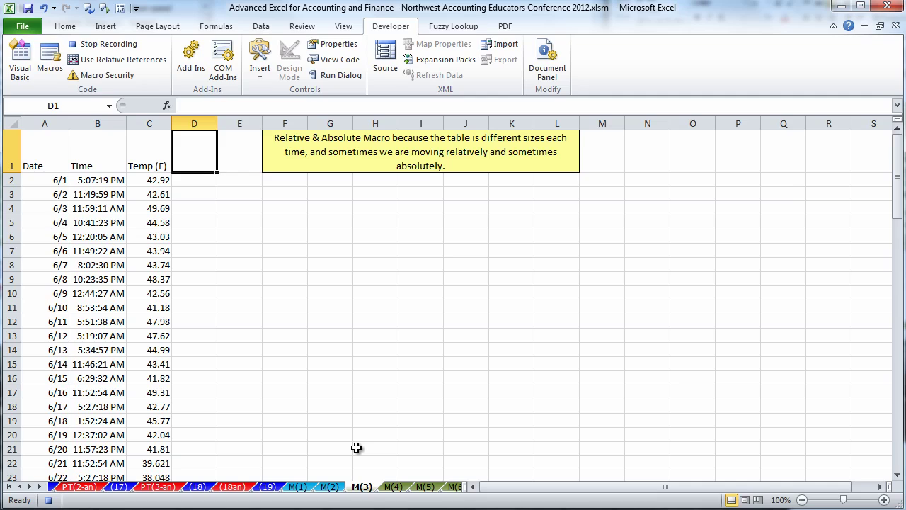
type("Celaius")
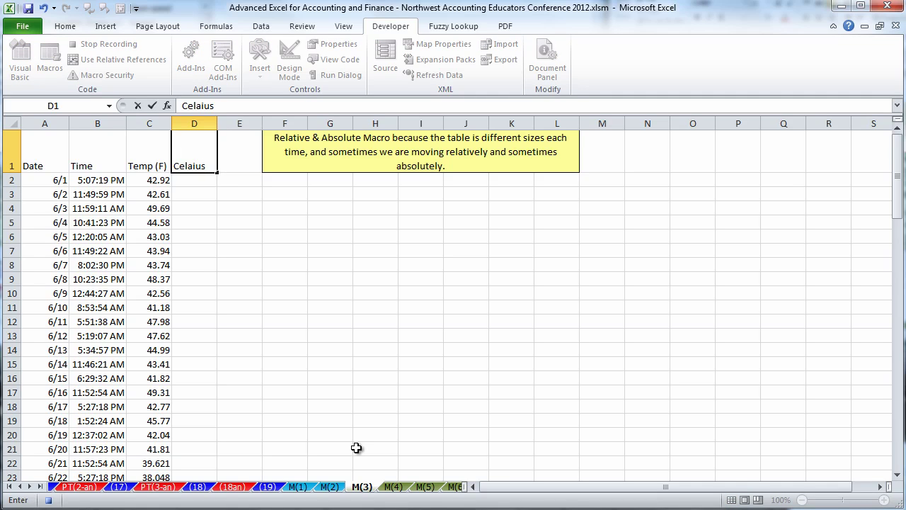
key("Return")
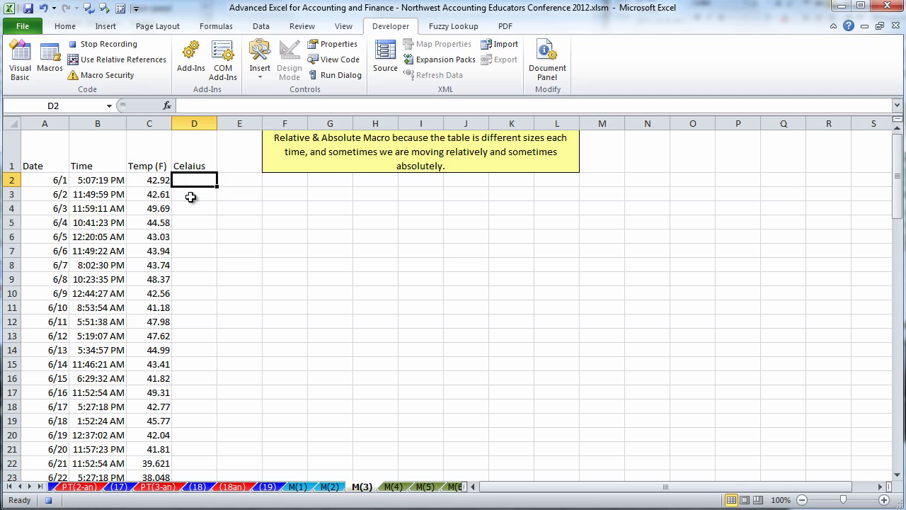
Step: Enter =CONVERT(C2,"F","C") in cell D2 and keep D2 selected
type("=")
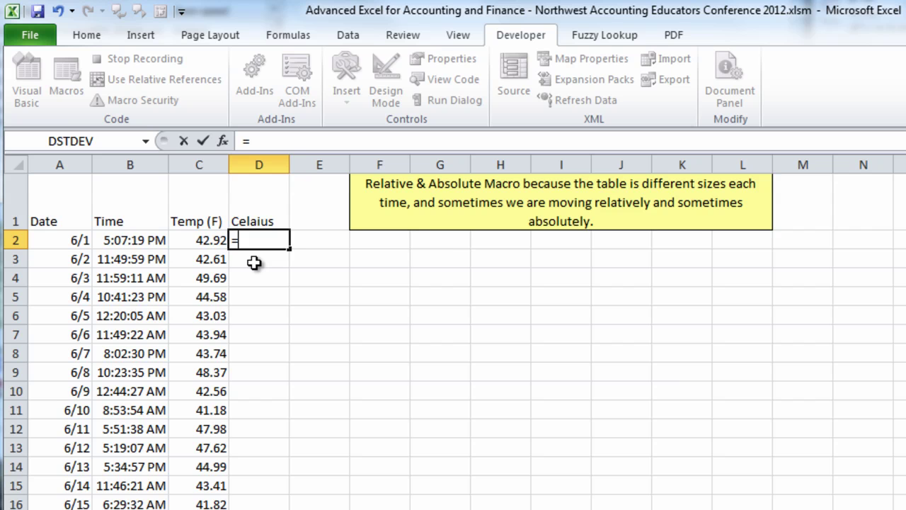
type("con")
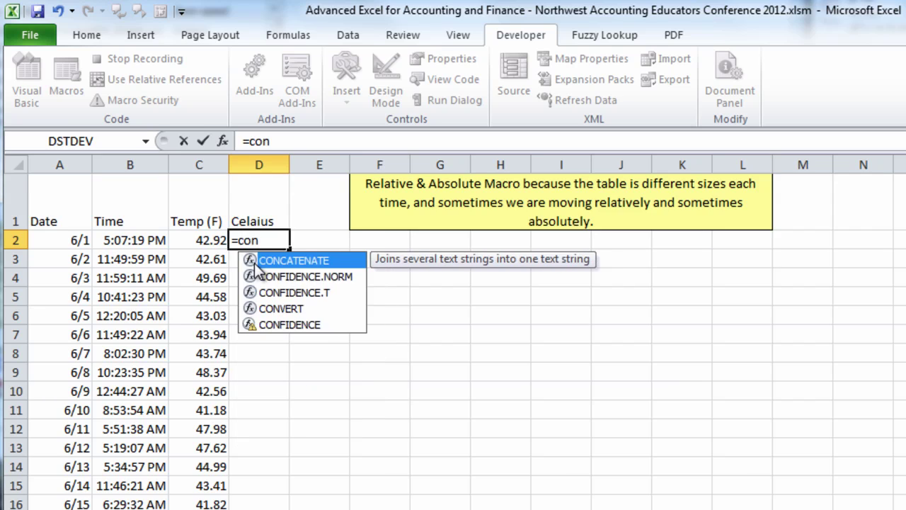
type("v")
key("Tab")
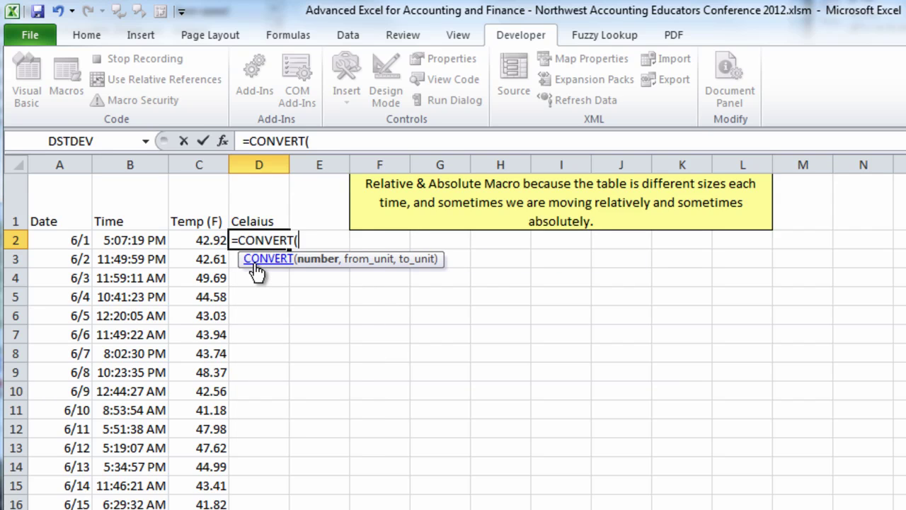
left_click(204, 237)
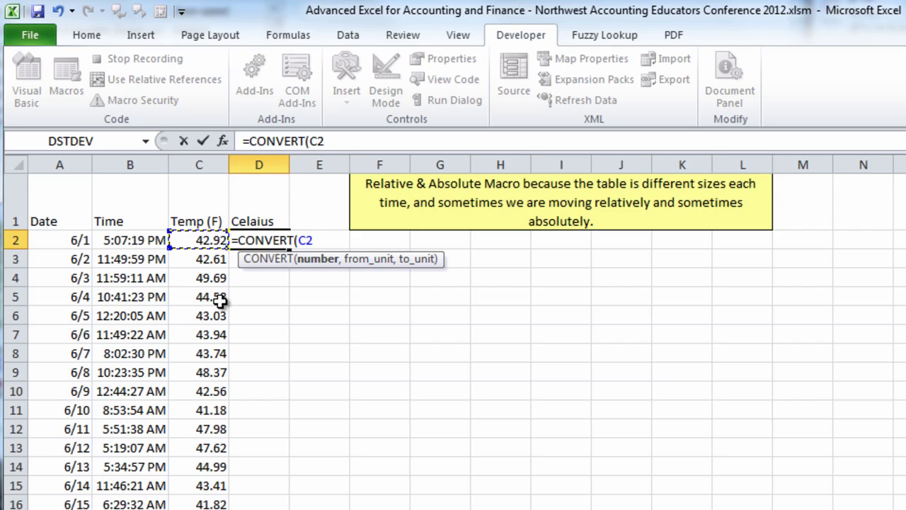
type(",")
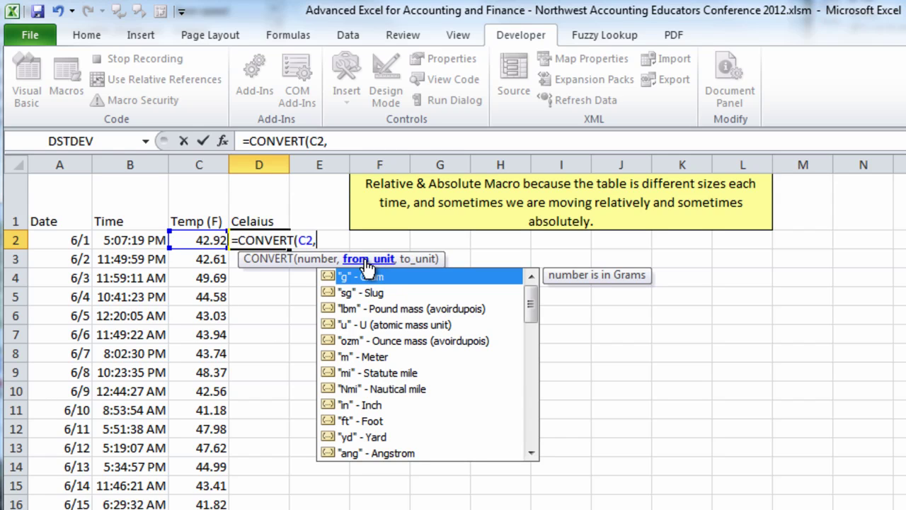
type("\"F\"")
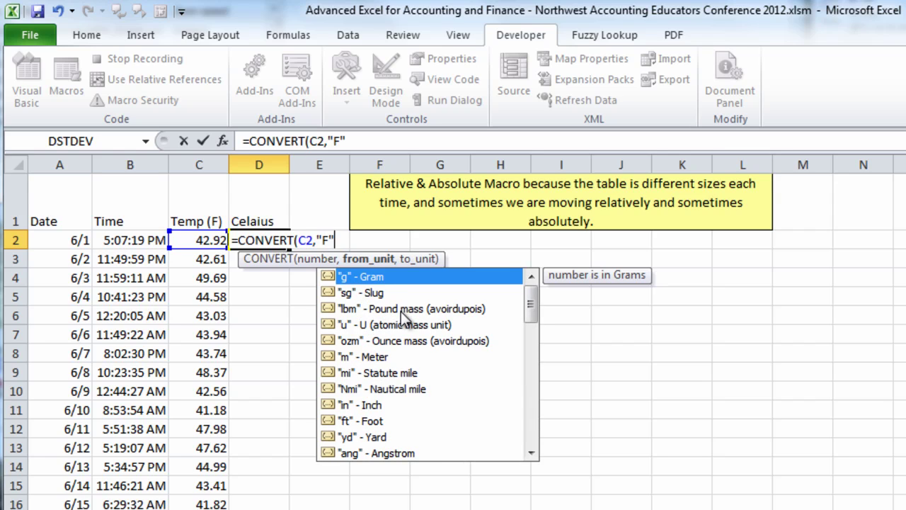
type(",")
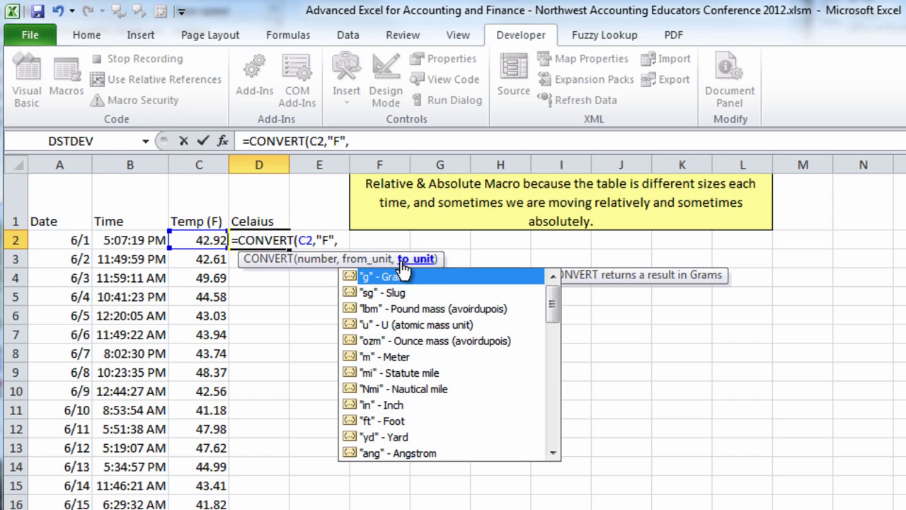
type("\"C")
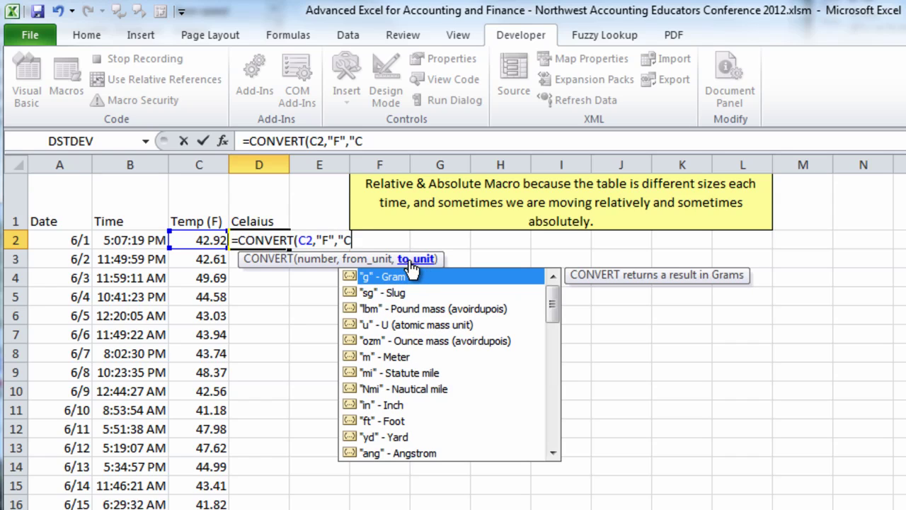
type("\")")
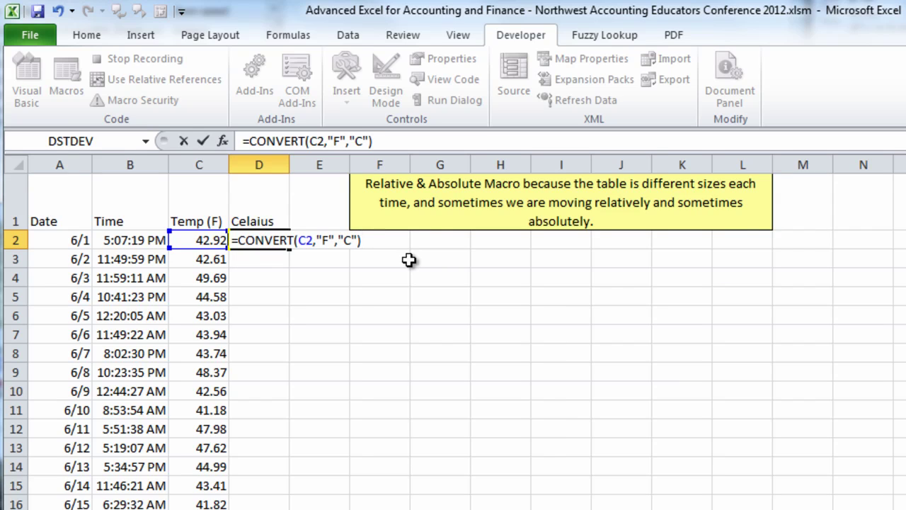
key("ctrl+Return")
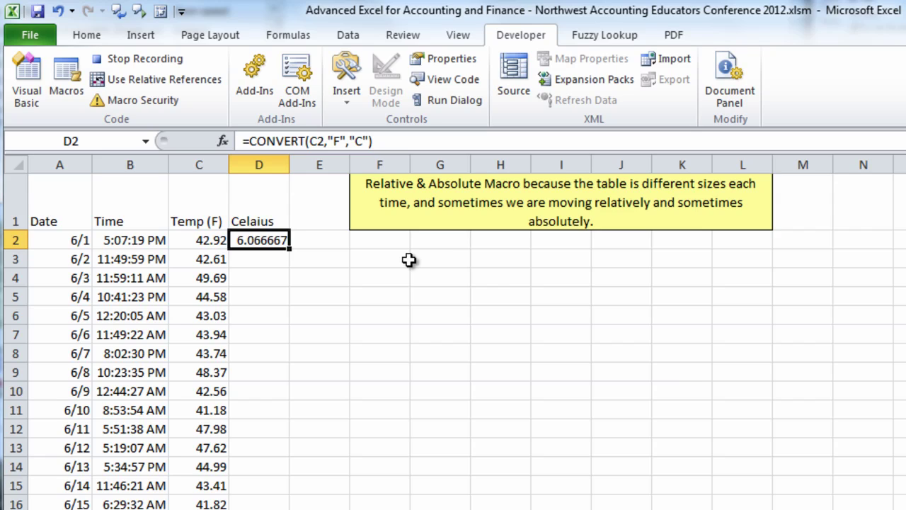
Step: Copy the formula in D2 and go from C2 to the last filled cell of column C using absolute referencing
key("ctrl+c")
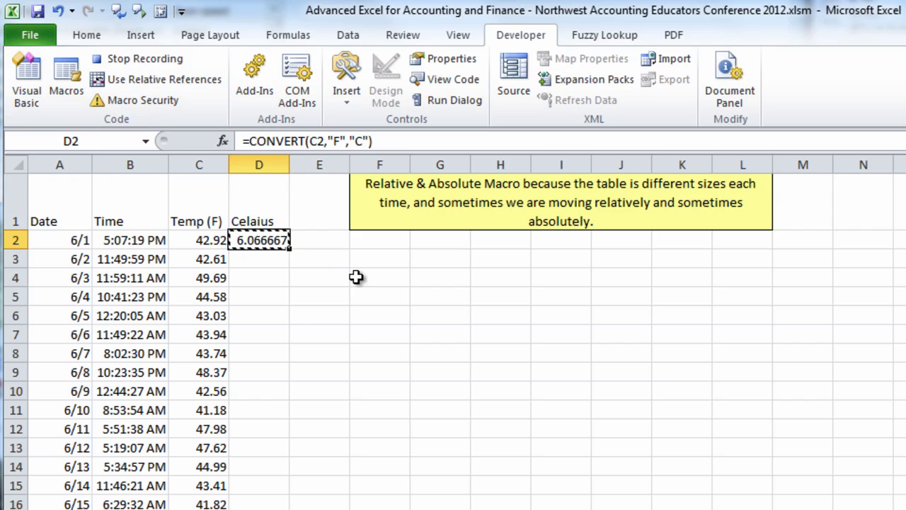
left_click(206, 242)
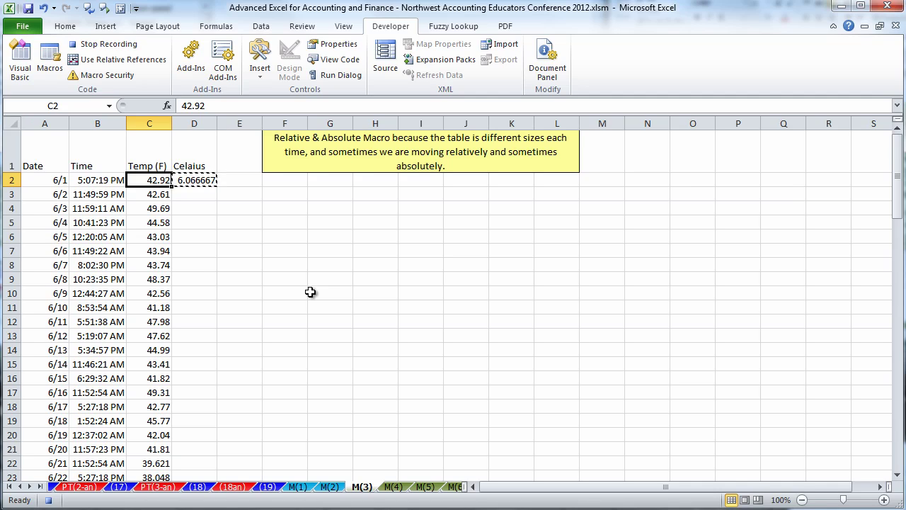
key("ctrl+Down")
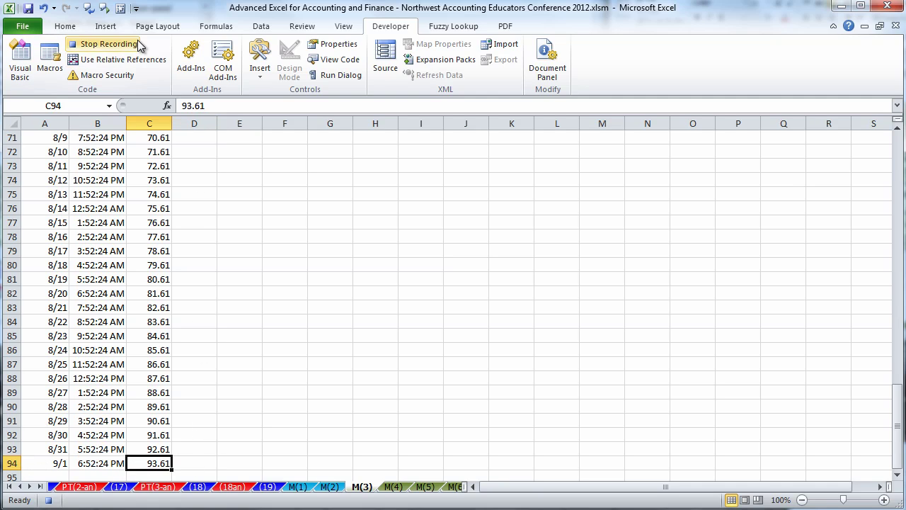
Step: Switch to relative references, move one cell over to column D, extend the selection up to D2 and paste the copied formula
left_click(104, 62)
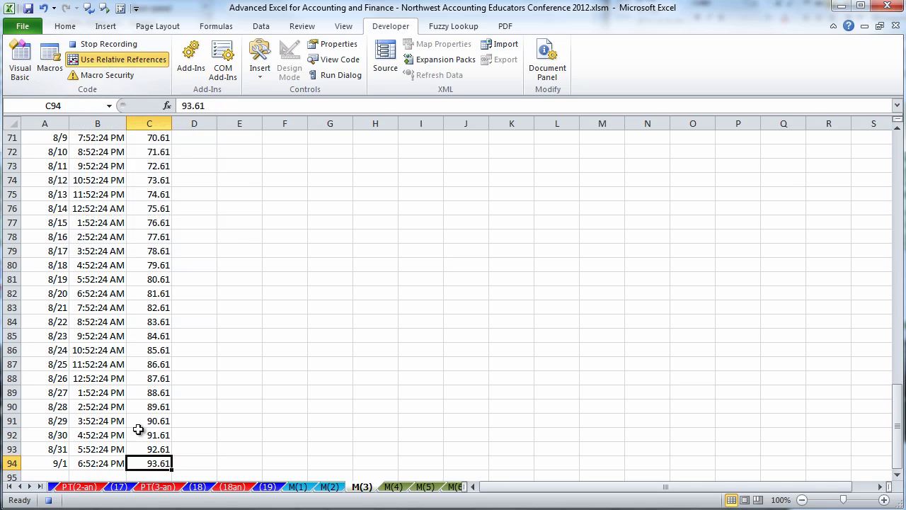
left_click(193, 463)
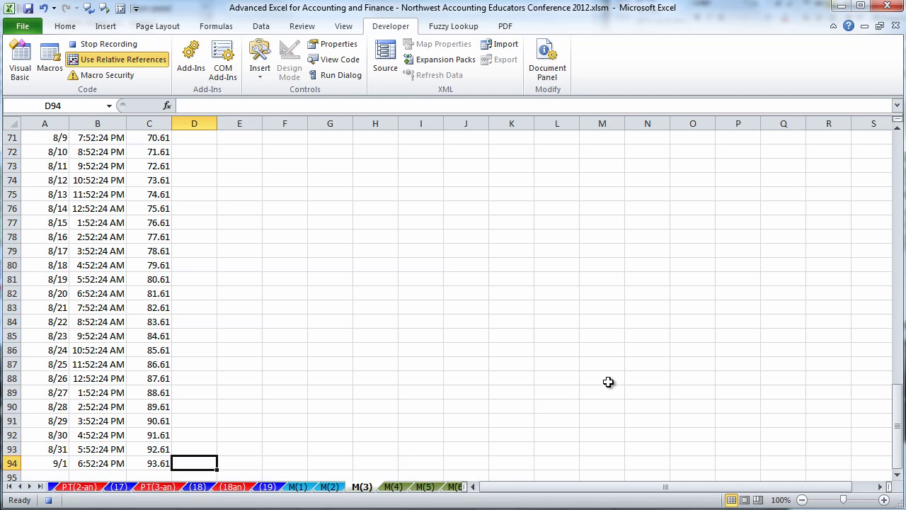
key("ctrl+shift+Up")
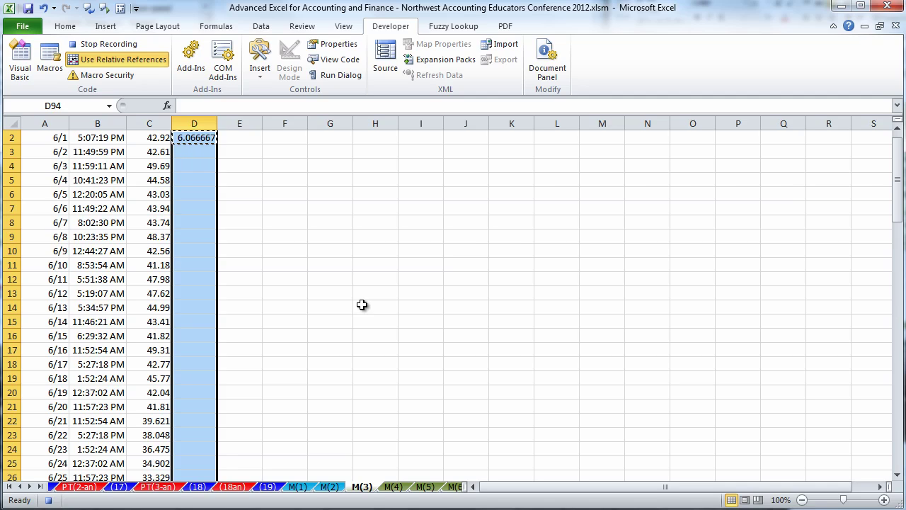
key("ctrl+v")
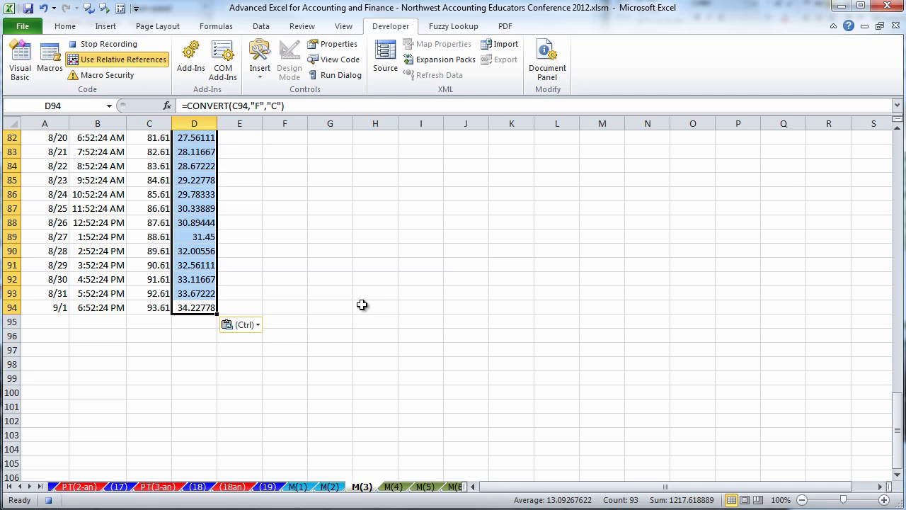
Step: Return to absolute referencing, bold the headings in A1:D1, and stop the macro recording with cell E1 selected
left_click(142, 62)
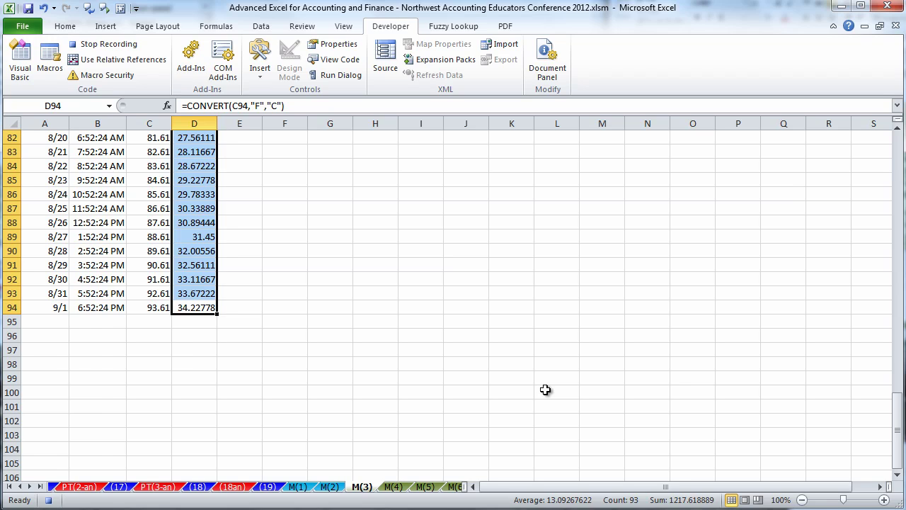
key("ctrl+Home")
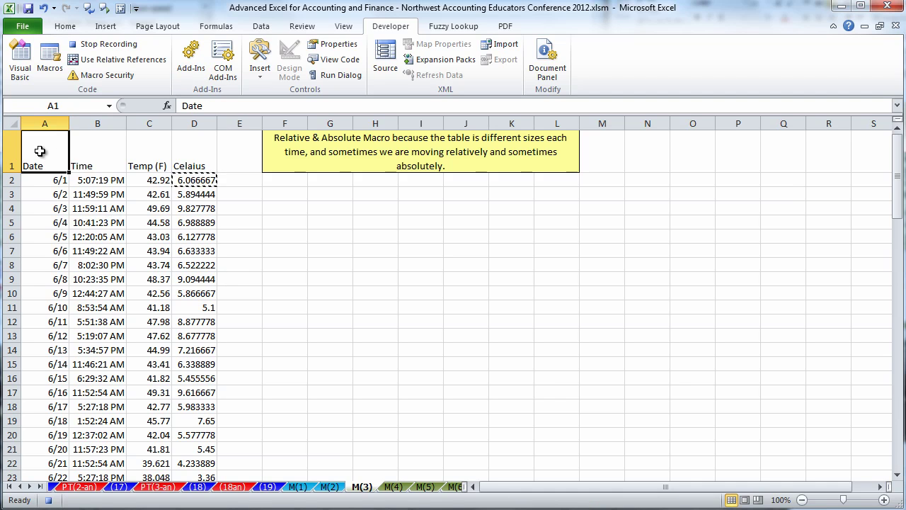
left_click_drag(36, 151, 191, 162)
key("Escape")
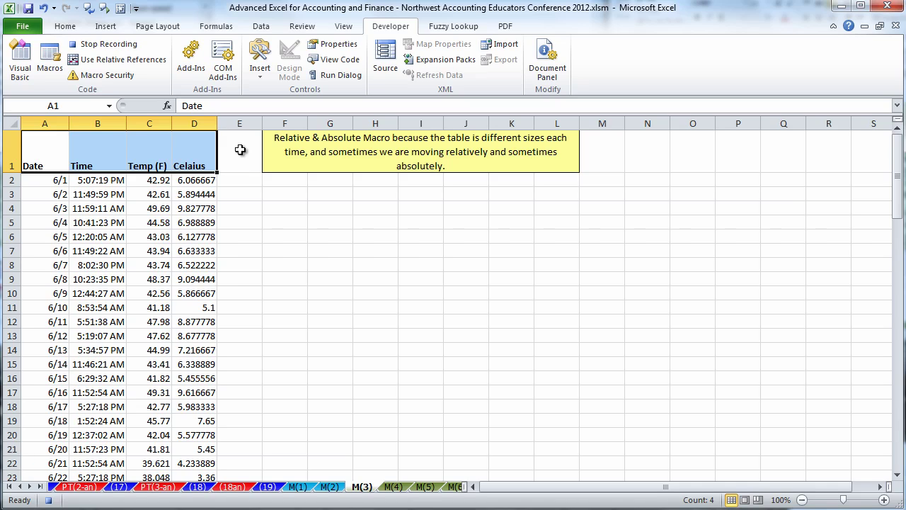
left_click(239, 150)
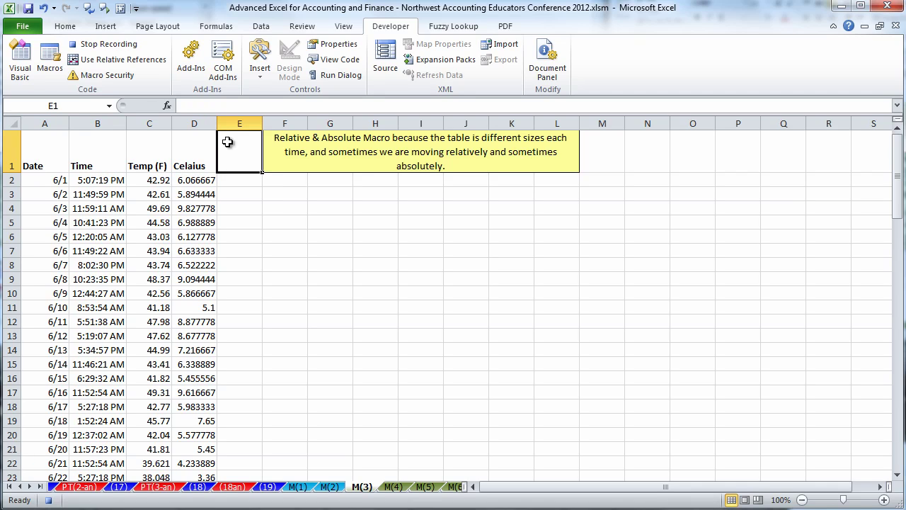
left_click(103, 47)
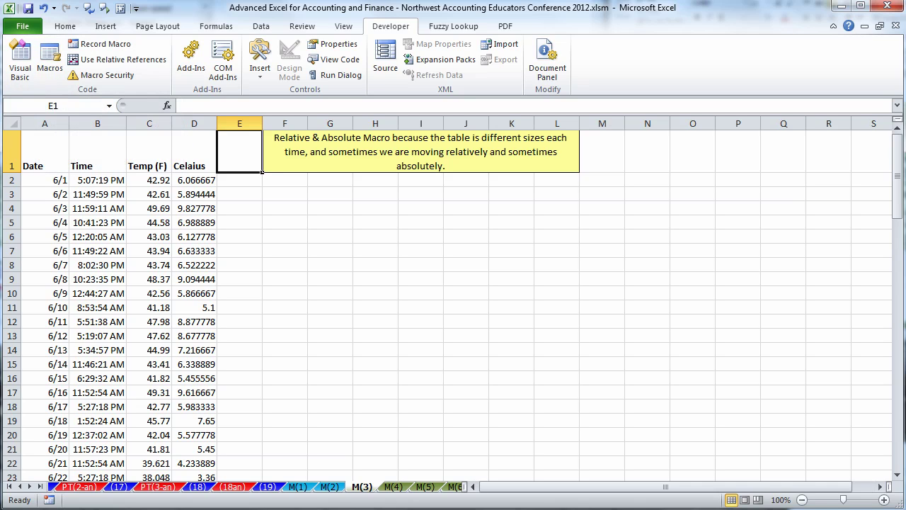
Step: Try to open the PERSONAL.XLSB!FormatReport macro for editing from the macro list
key("alt+F8")
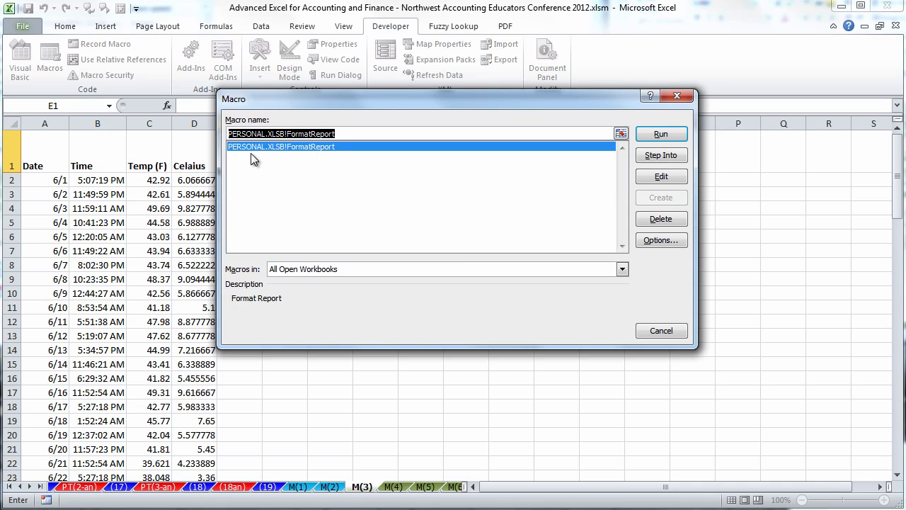
left_click(657, 181)
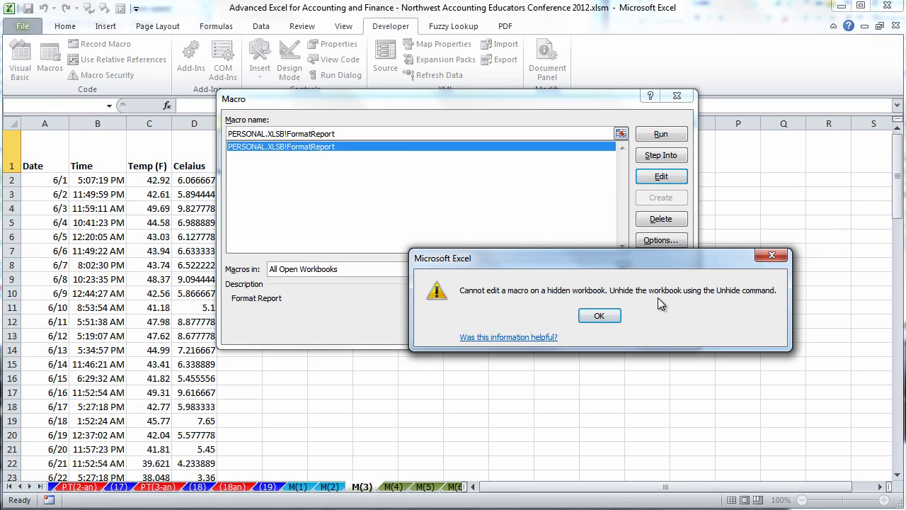
left_click(599, 315)
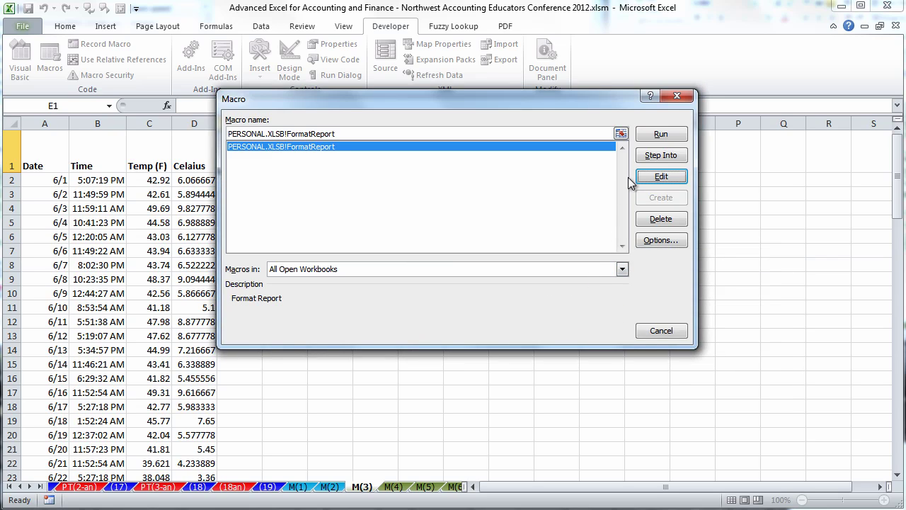
key("Escape")
Step: Unhide the PERSONAL.XLSB workbook
left_click(339, 32)
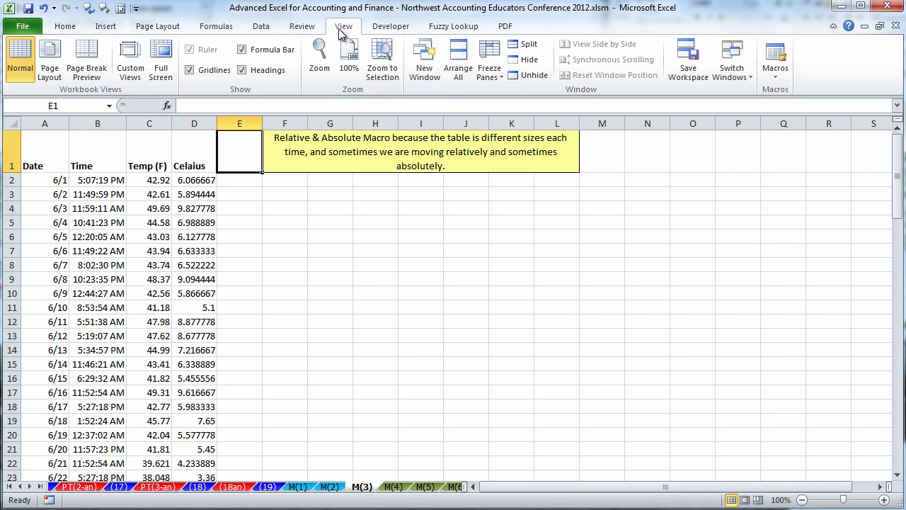
left_click(535, 76)
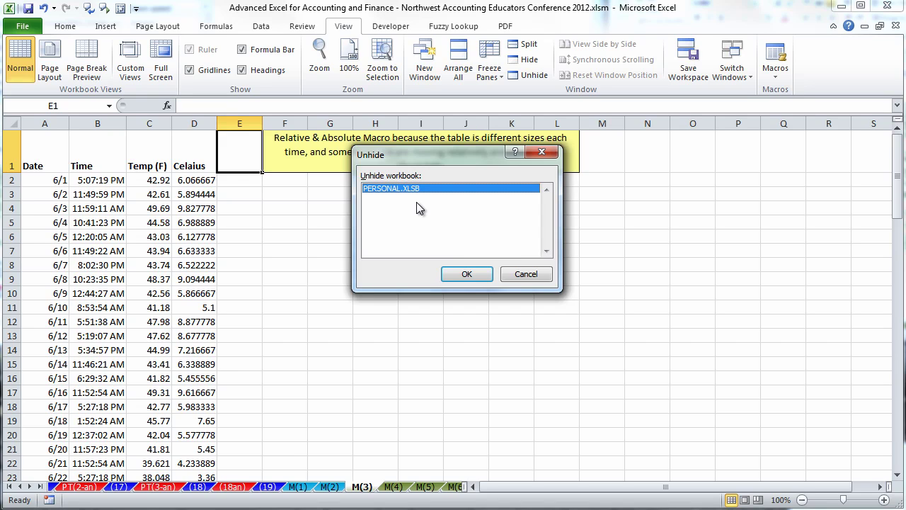
left_click(466, 274)
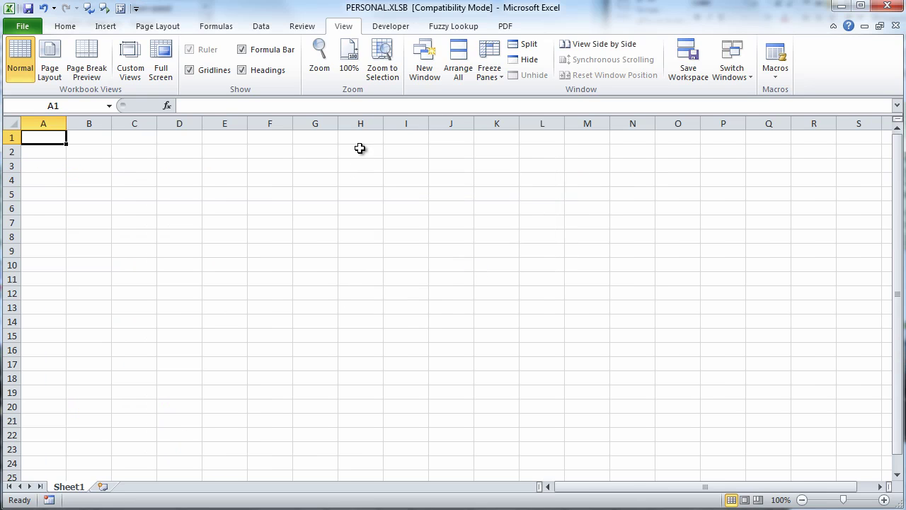
Step: Open the FormatReport macro's code and correct the misspelled heading text for D1 to "Celsius"
key("alt+F8")
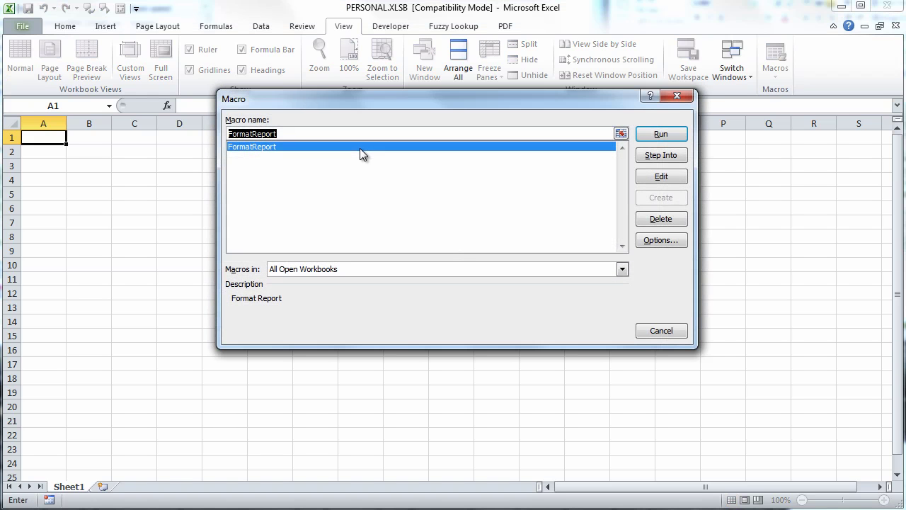
left_click(667, 175)
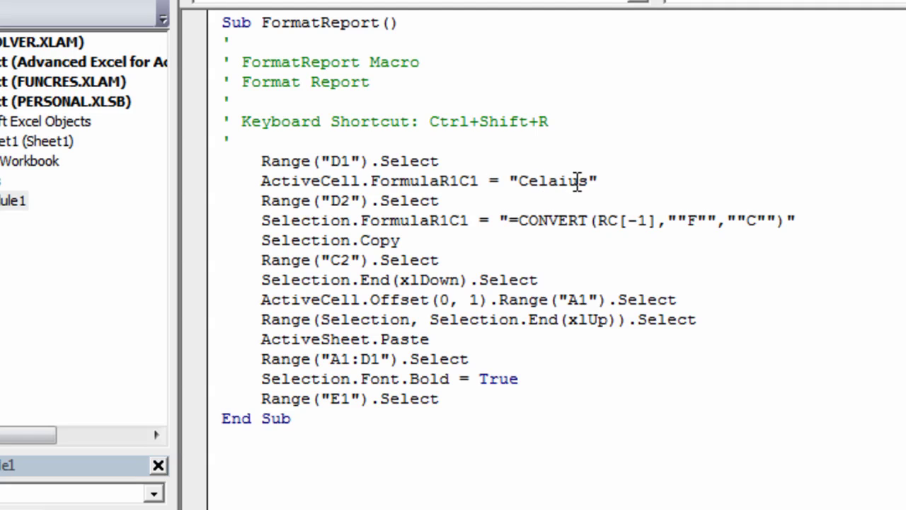
left_click_drag(550, 182, 559, 182)
type("s")
Step: Review the ActiveCell.Offset line in the macro code and hide the PERSONAL.XLSB workbook again
left_click(470, 301)
left_click(440, 301)
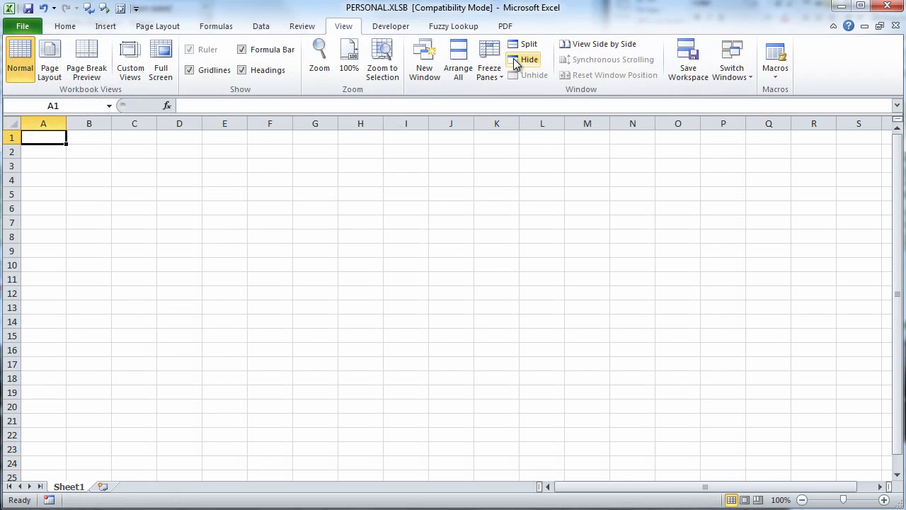
left_click(529, 61)
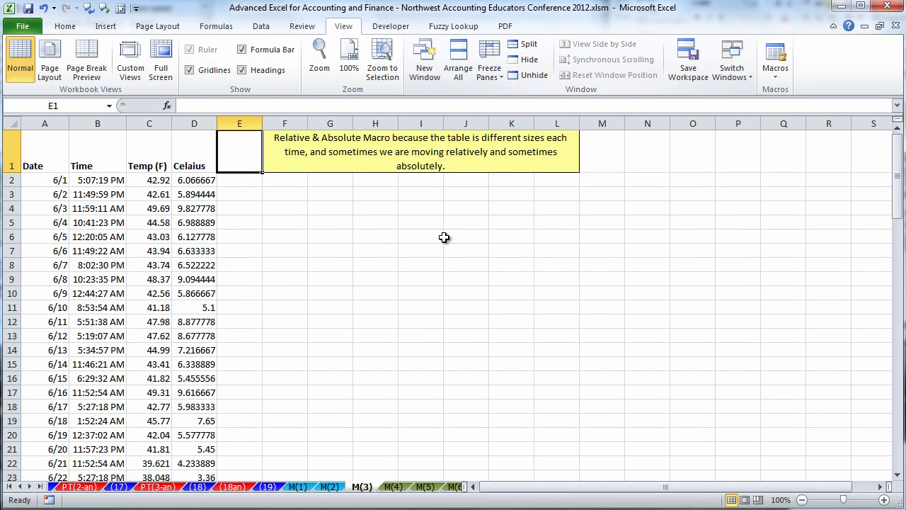
Step: Run the FormatReport macro on the short temperature table of sheet M(4), starting from cell I9
left_click(393, 487)
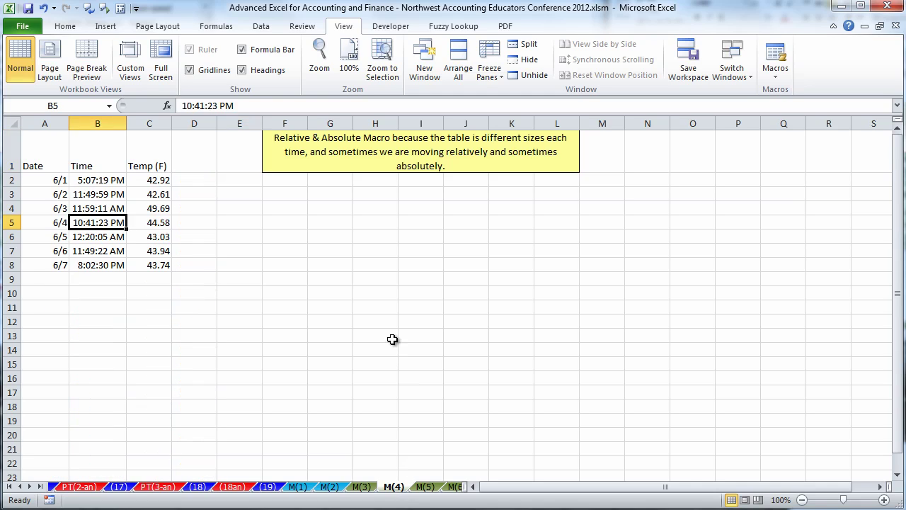
left_click(404, 220)
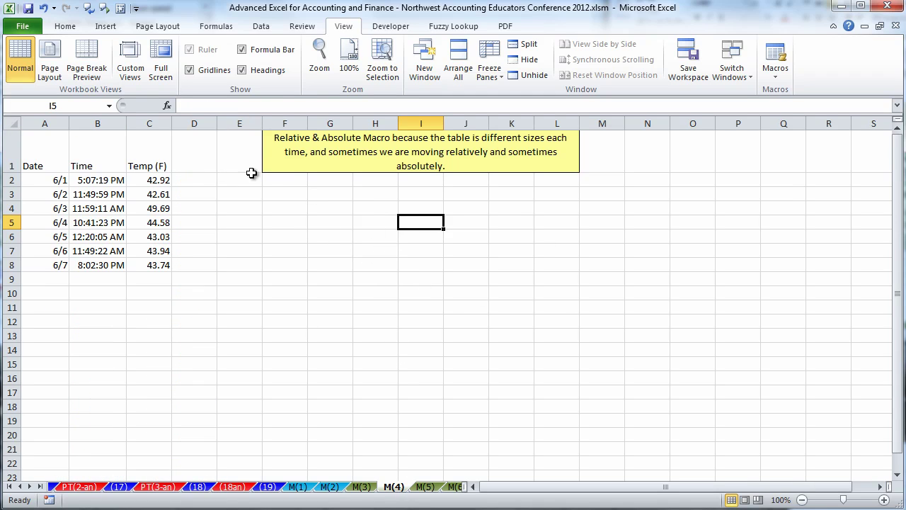
left_click(190, 147)
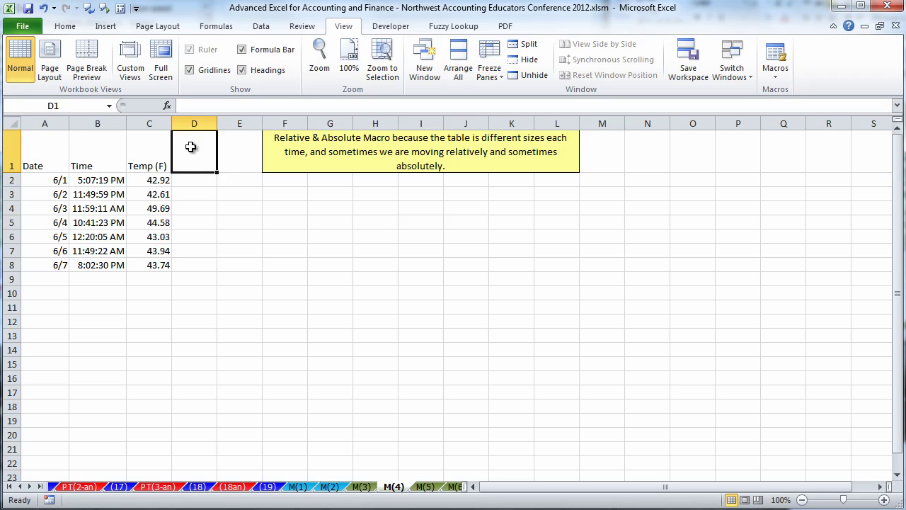
left_click(440, 278)
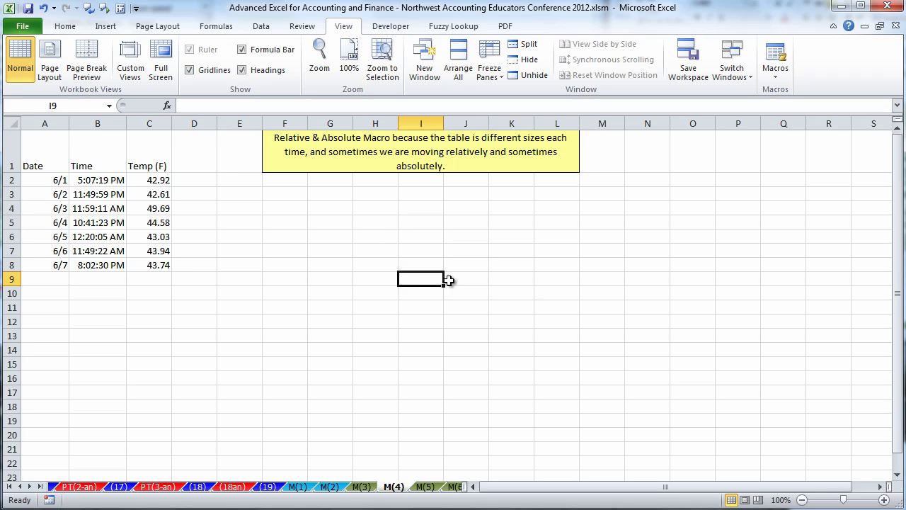
key("Print")
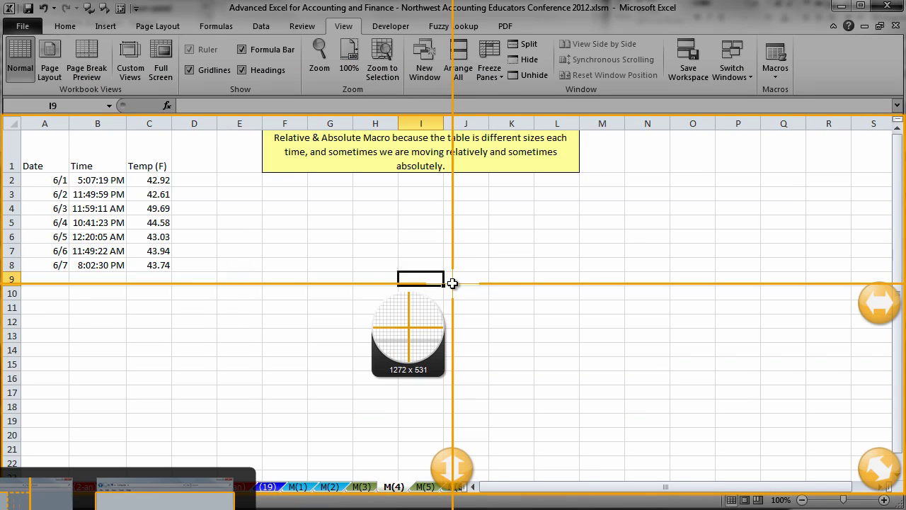
key("Escape")
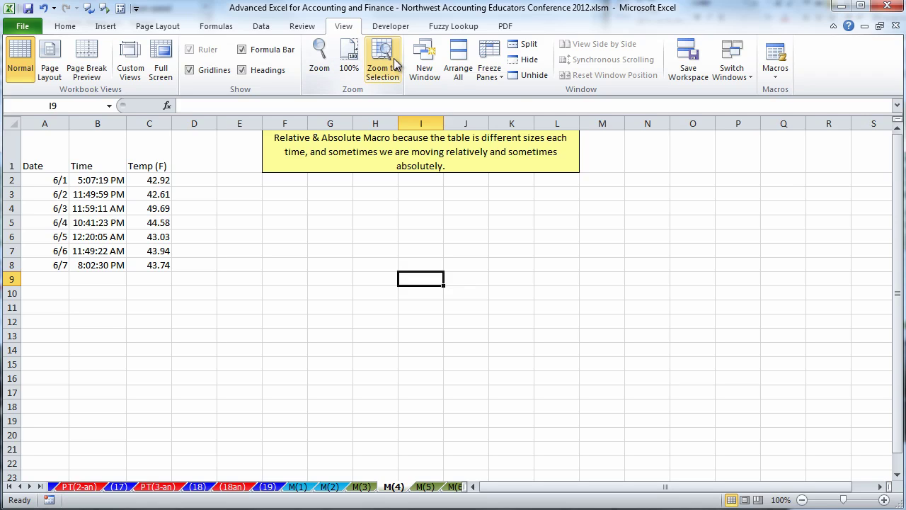
left_click(389, 26)
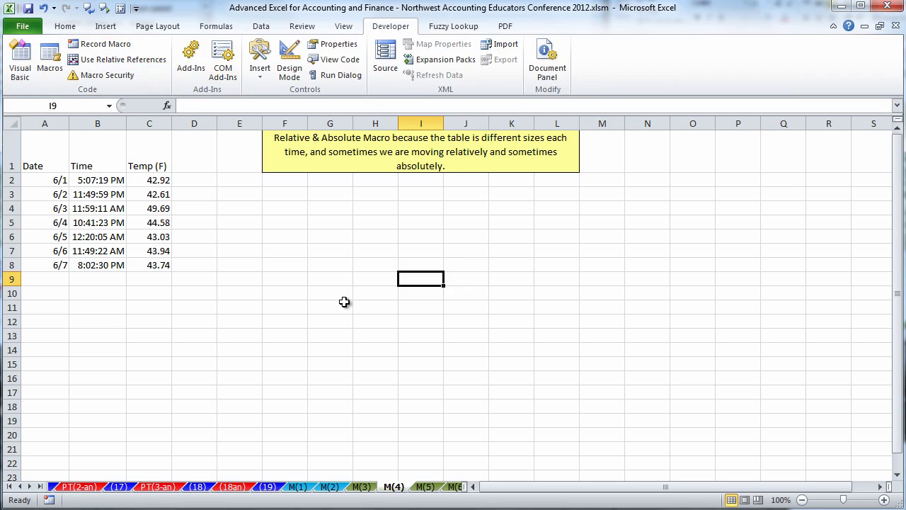
key("alt+F8")
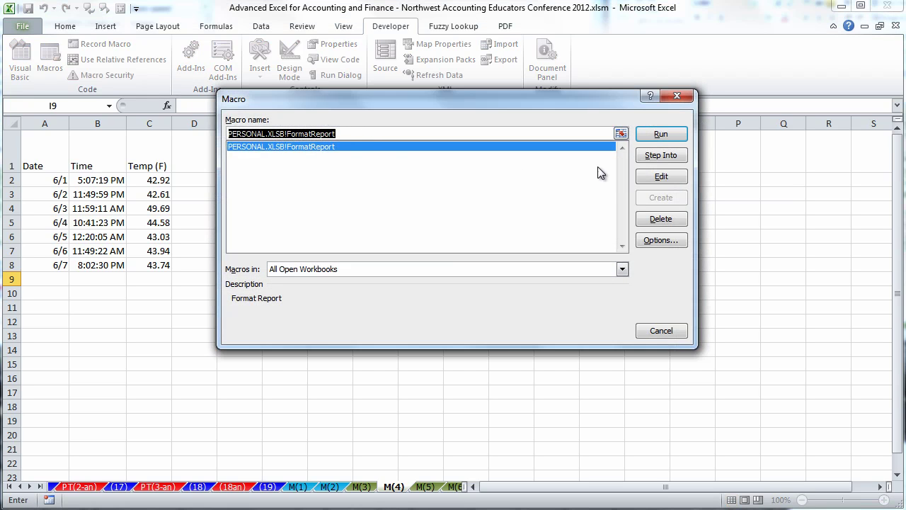
left_click(657, 138)
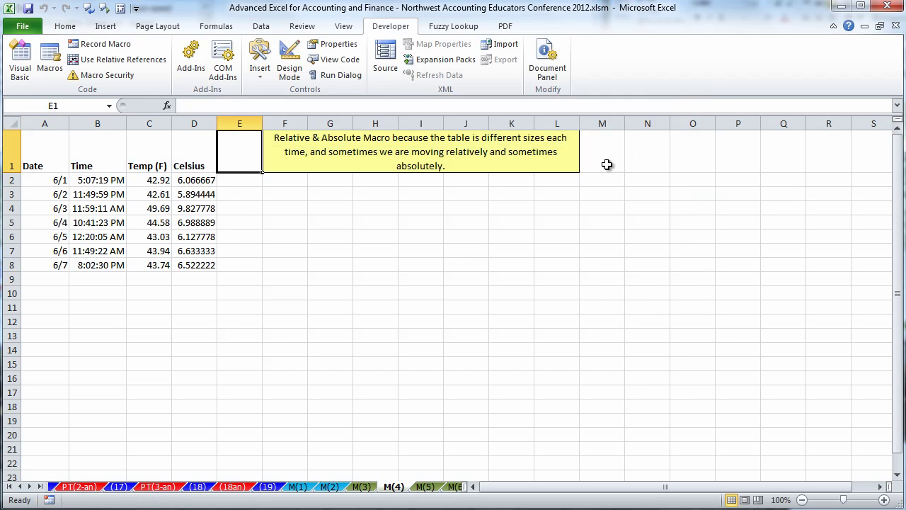
Step: Check the conversion formulas and the heading in column D of sheet M(4)
left_click(196, 194)
left_click(194, 224)
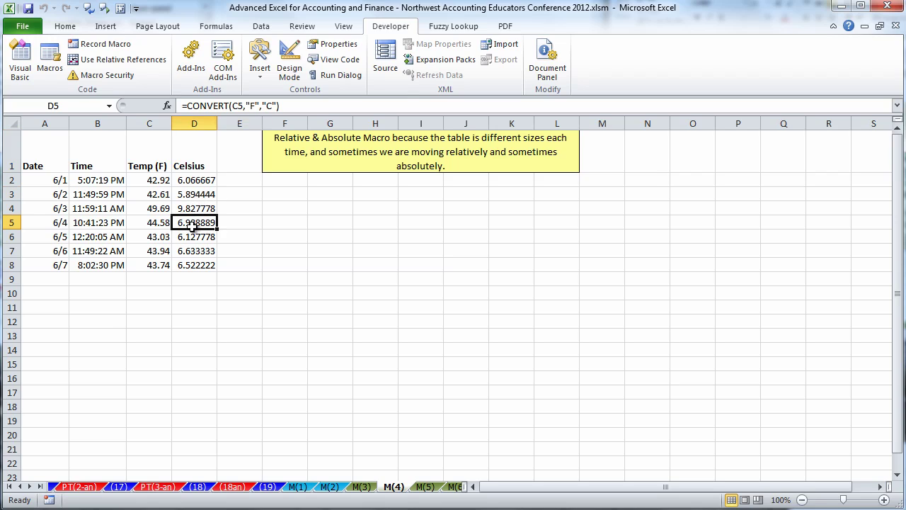
left_click(194, 168)
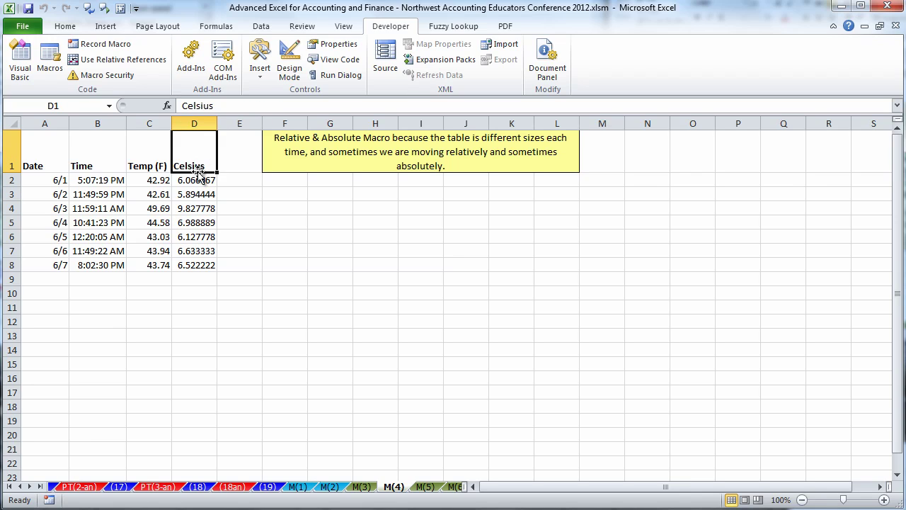
Step: Run the FormatReport macro on the temperature table of sheet M(5), starting from cell H9
left_click(424, 487)
left_click(387, 281)
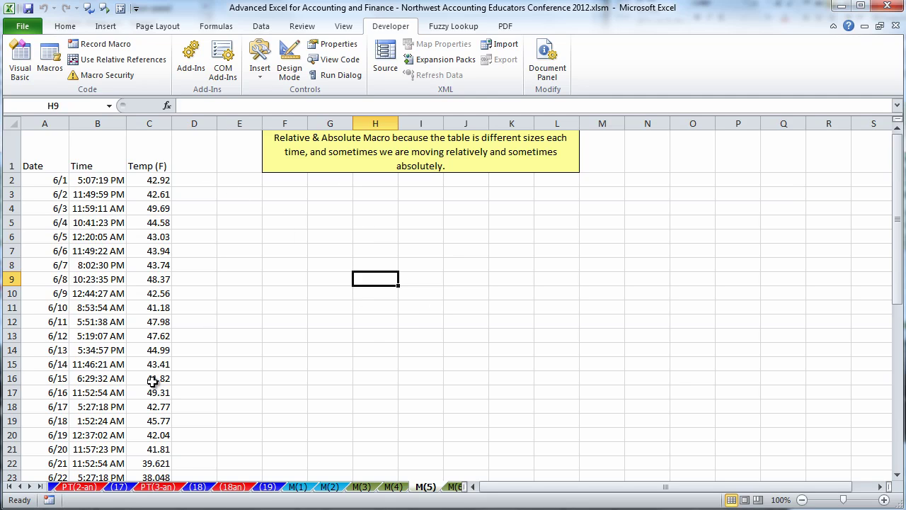
left_click(49, 63)
left_click(661, 134)
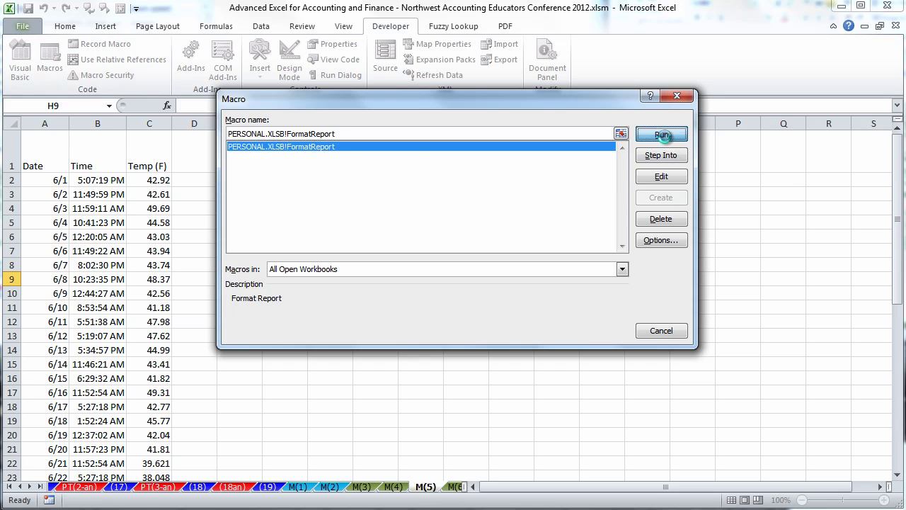
Step: Check the Celsius column from the bottom of the temperature table up to its heading on sheet M(5)
scroll(241, 285, "down", 13)
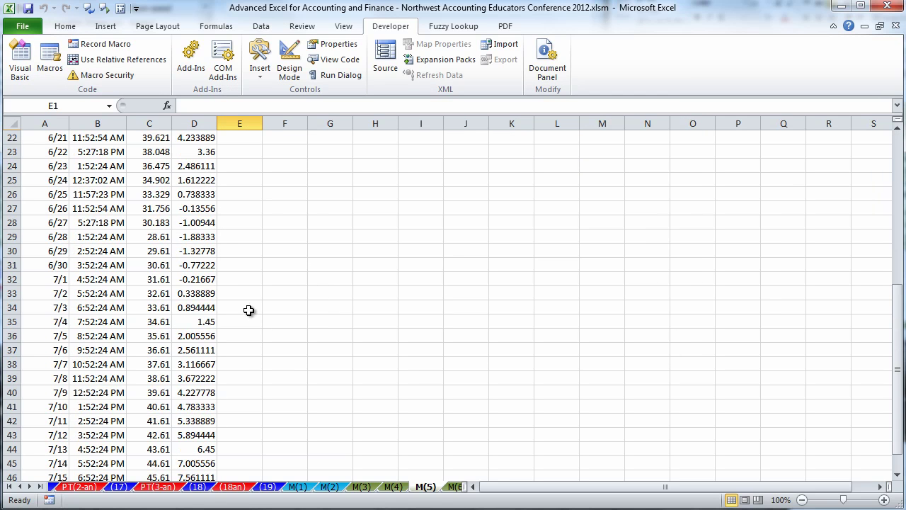
scroll(261, 333, "up", 13)
left_click(304, 268)
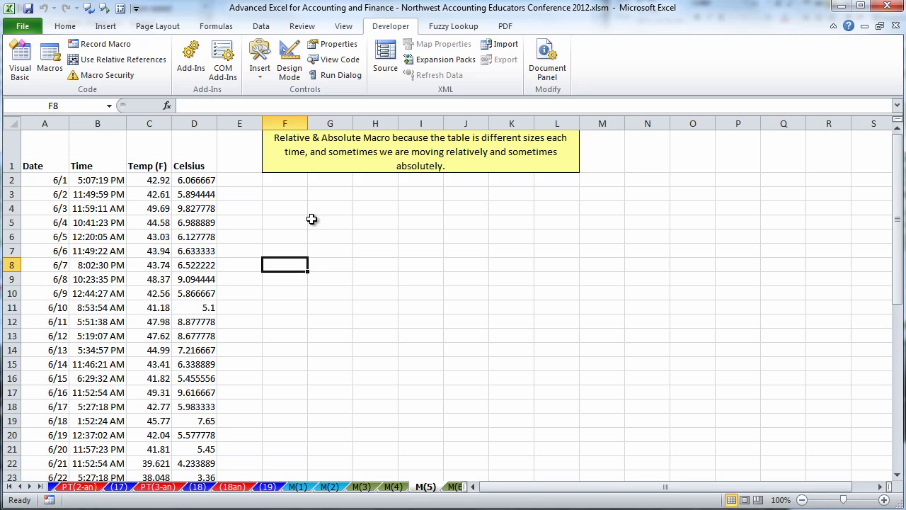
Step: Switch to sheet (20) about number formatting for formula inputs
left_click(87, 63)
left_click(30, 487)
left_click(31, 487)
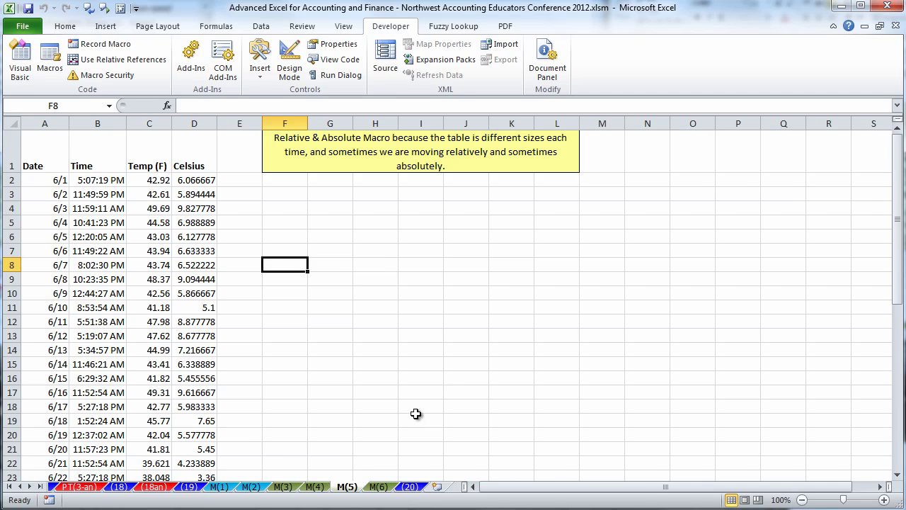
left_click(412, 509)
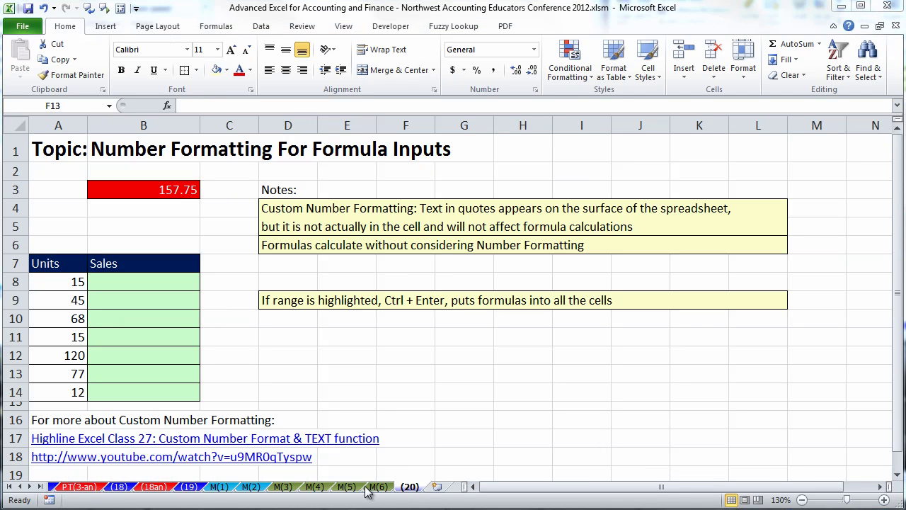
left_click(417, 488)
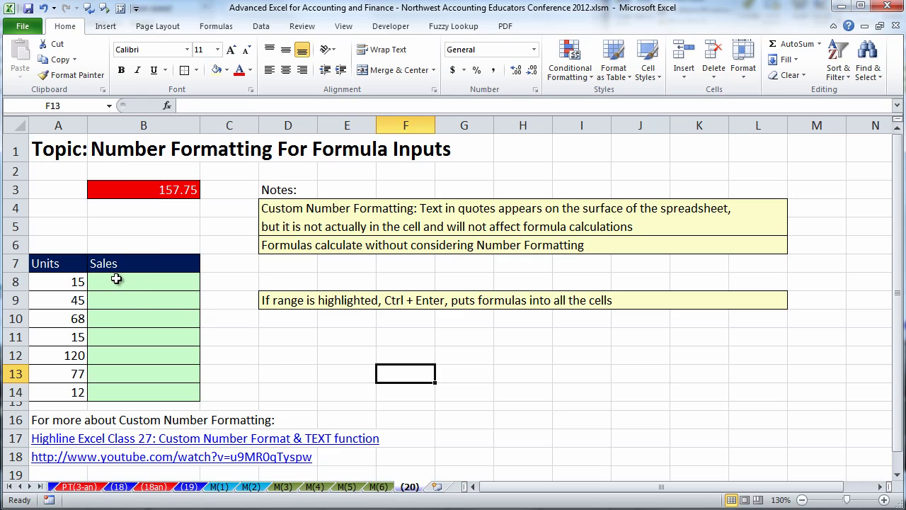
Step: Examine the price input in cell B3 and the first Sales cell B8
left_click(149, 190)
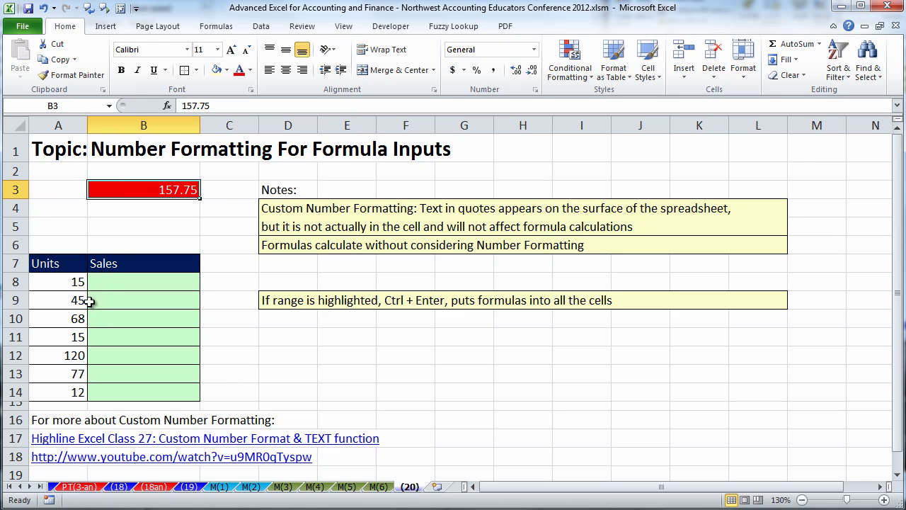
left_click(105, 283)
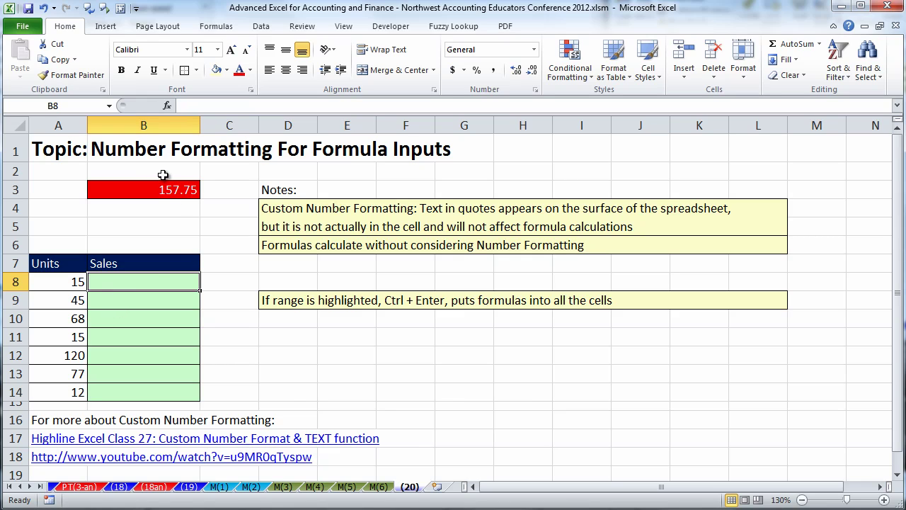
left_click(163, 175)
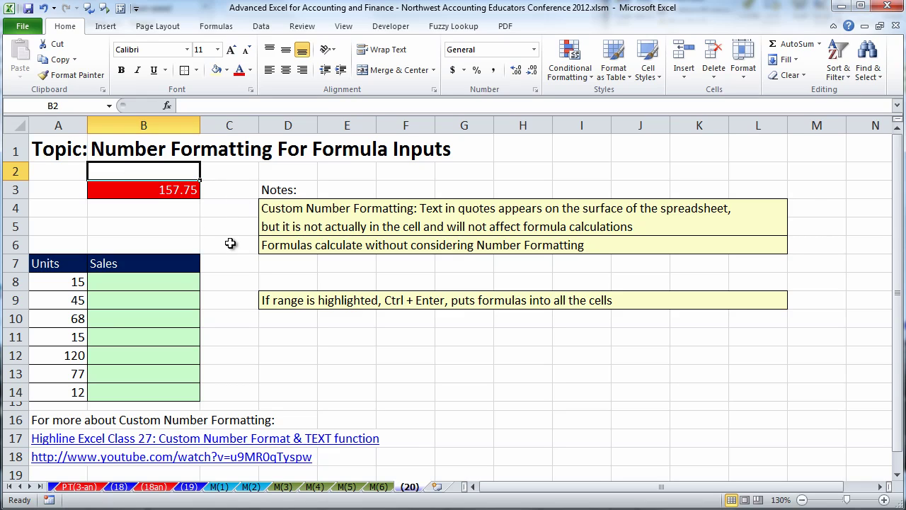
Step: Apply the custom number format 0.00" Price per Unit" to cell B3 and widen column B to fit it
left_click(173, 194)
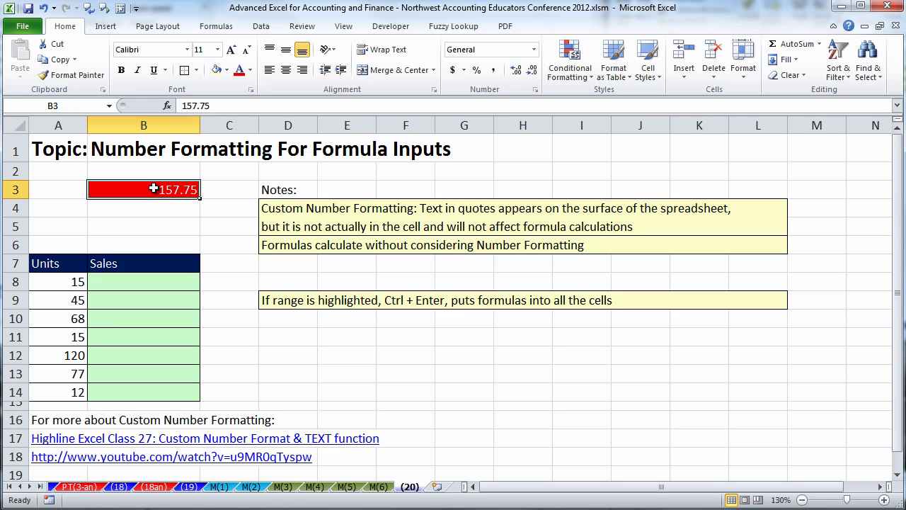
key("ctrl+1")
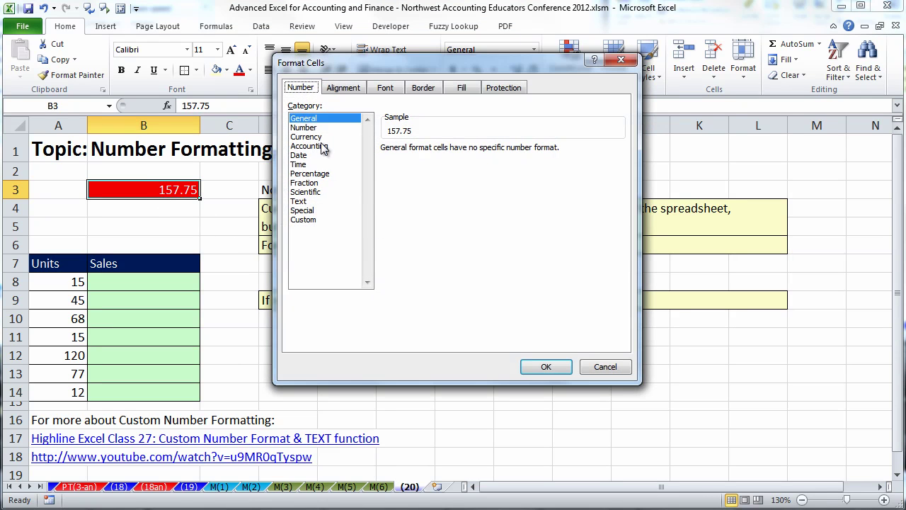
left_click(304, 219)
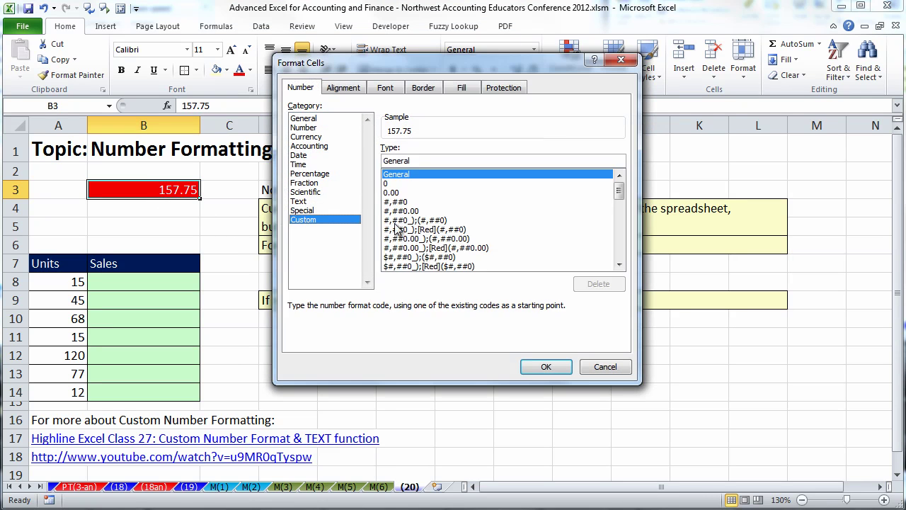
double_click(425, 161)
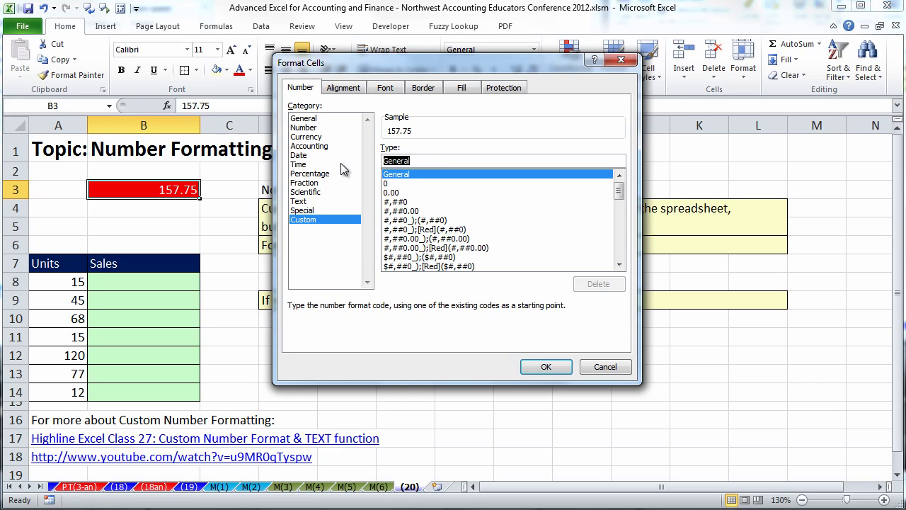
type("0.00")
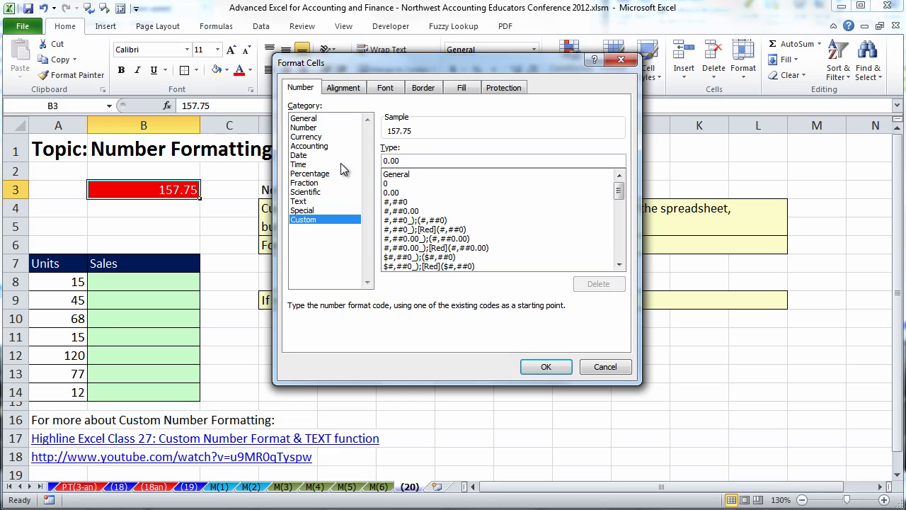
type("\"")
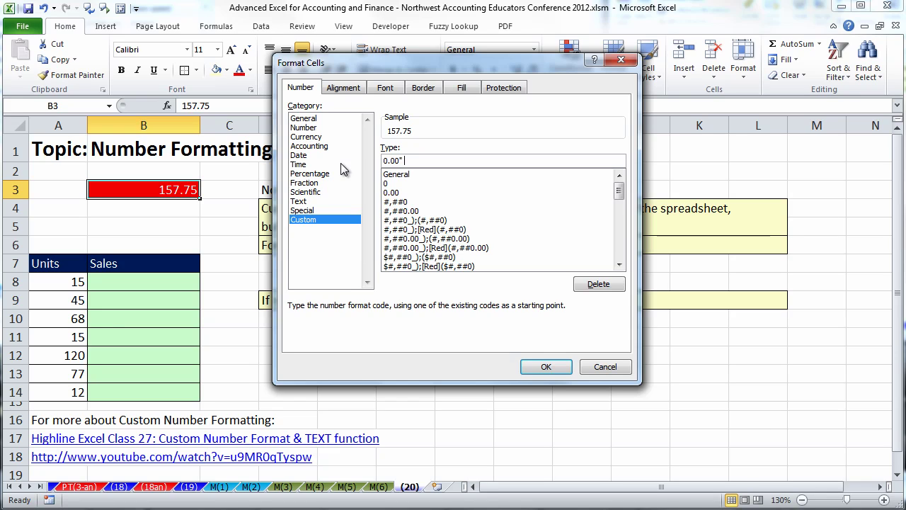
type(" Price per unit")
key("BackSpace")
key("BackSpace")
key("BackSpace")
type("Unit")
key("BackSpace")
key("BackSpace")
key("BackSpace")
key("BackSpace")
key("BackSpace")
type("Unit\"")
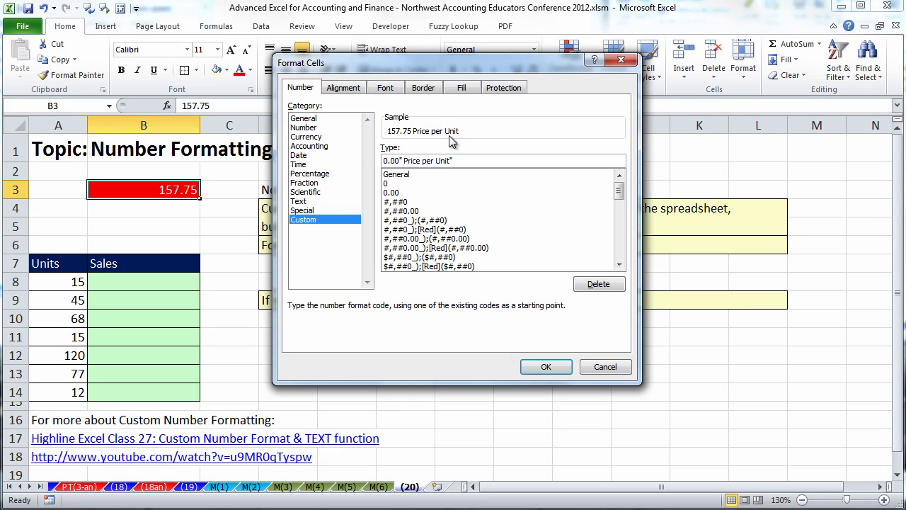
left_click(546, 367)
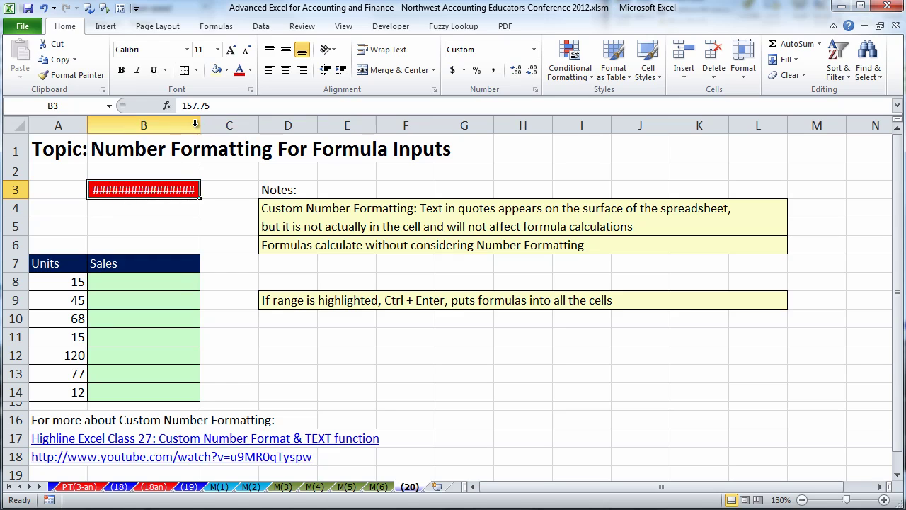
left_click_drag(201, 125, 222, 128)
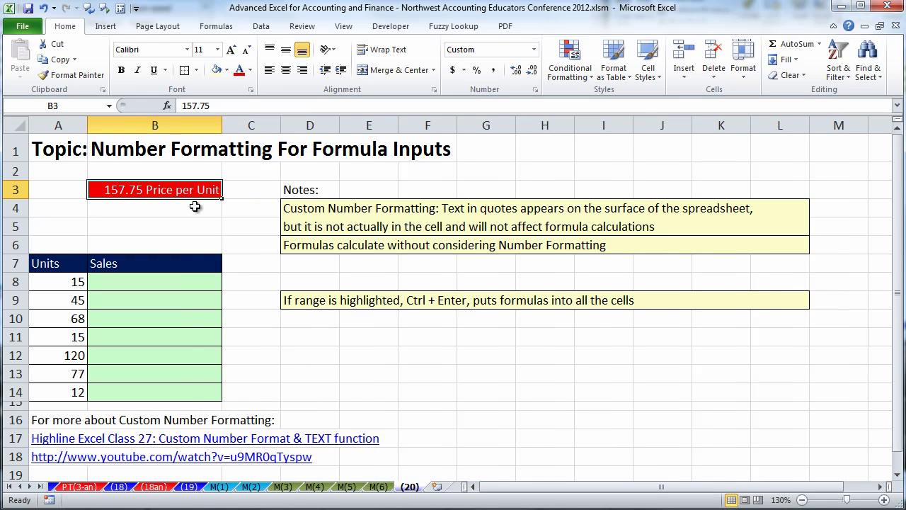
Step: Add a dollar sign to the custom format of cell B3, making it $0.00" Price per Unit"
key("ctrl+1")
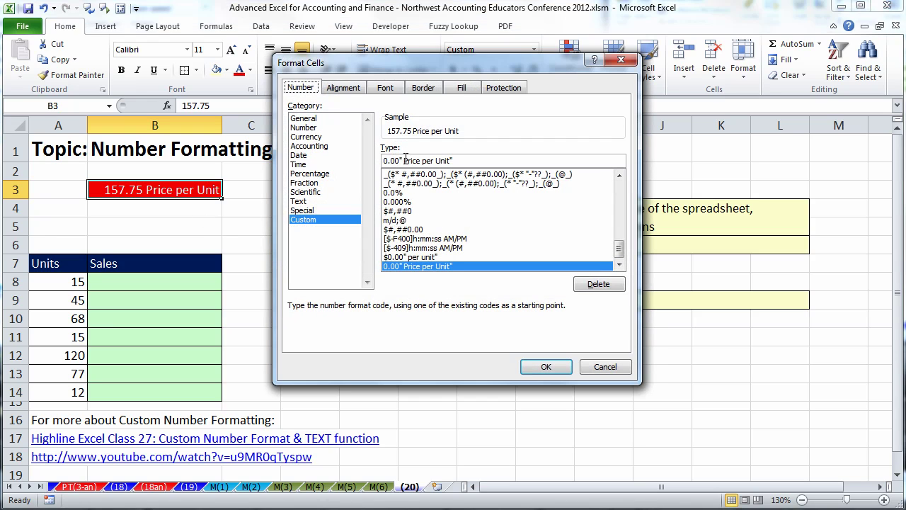
left_click(385, 160)
type("$")
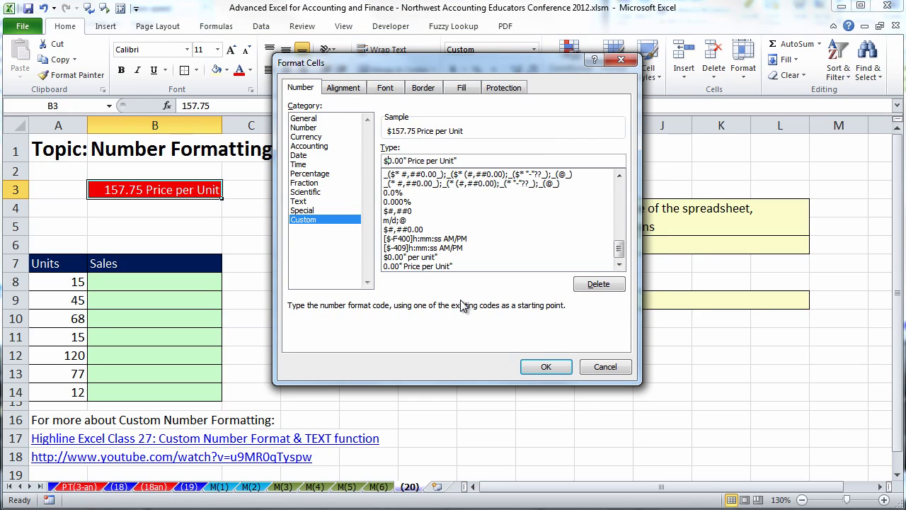
left_click(538, 371)
Step: Try the sales formula =A8*B3 in cell B8 and clear the cell again
left_click(163, 283)
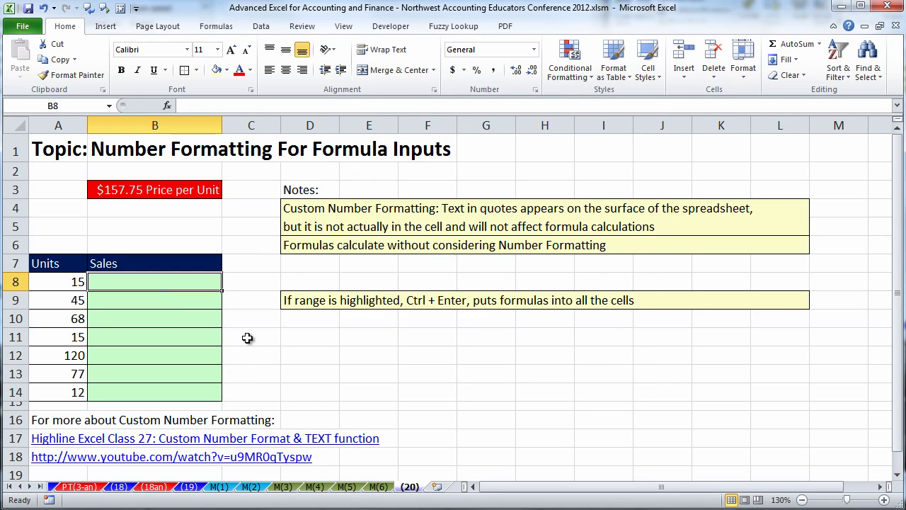
type("=")
left_click(59, 283)
type("*")
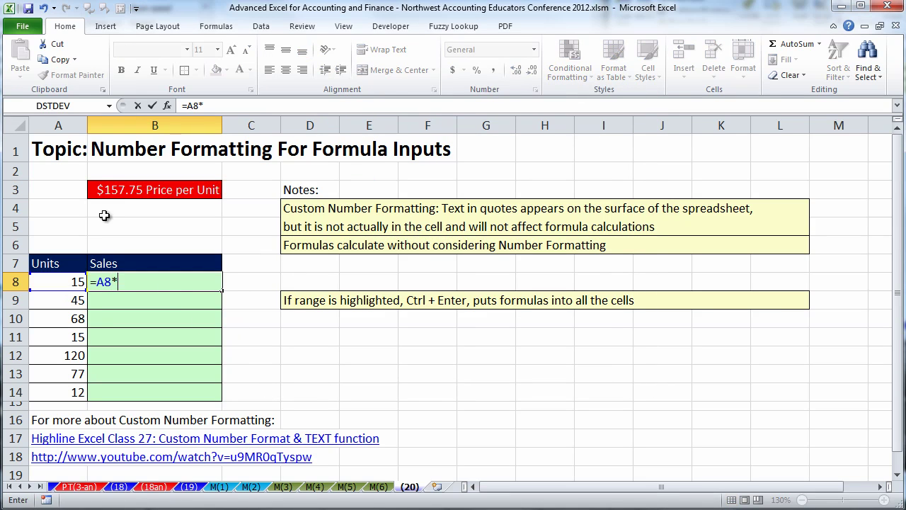
left_click(127, 195)
key("ctrl+Return")
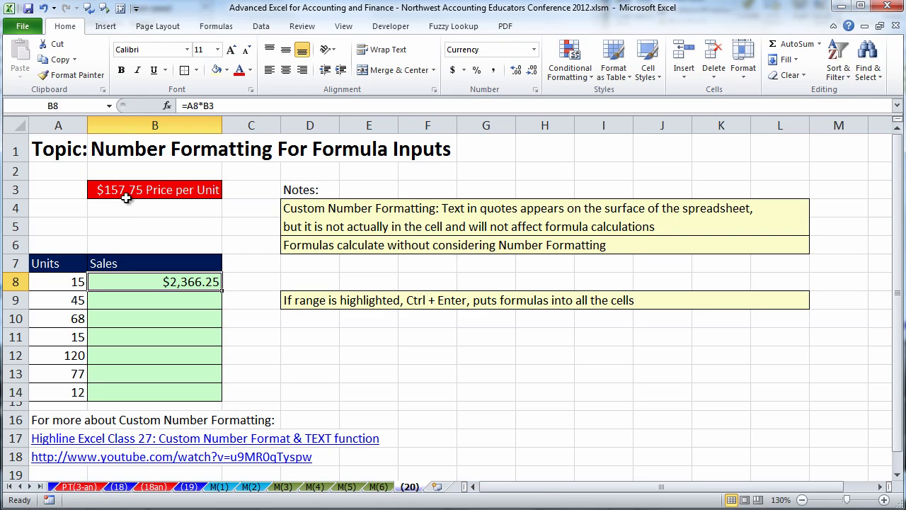
key("Delete")
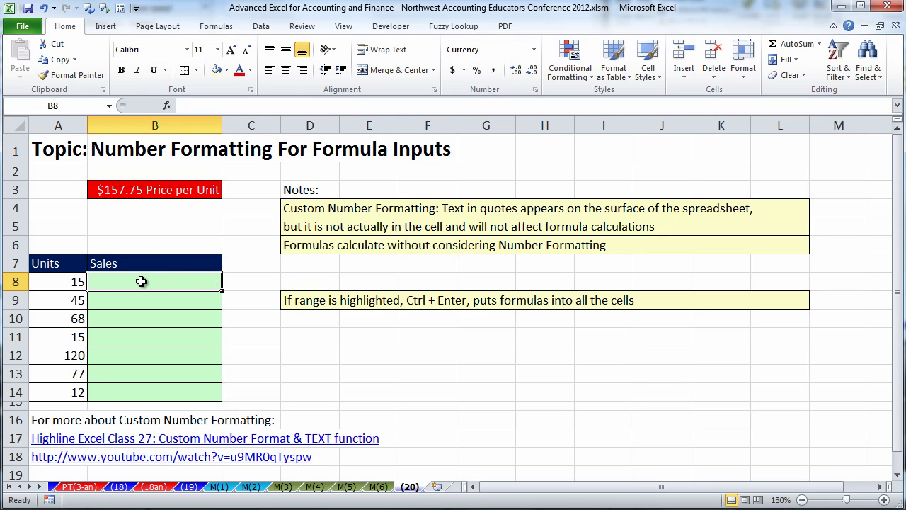
Step: Fill the Sales range B8:B14 in one entry with the formula =A8*$B$3, locking the price cell reference
left_click_drag(135, 287, 152, 397)
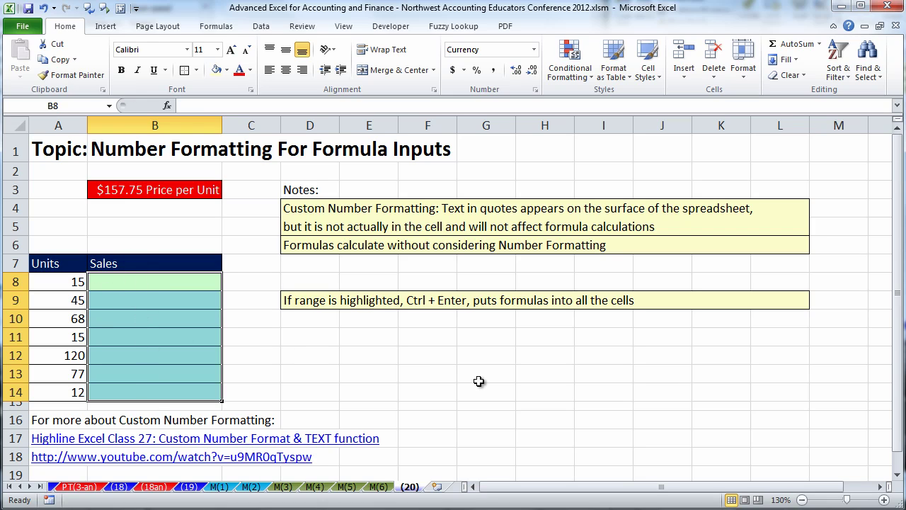
type("=")
key("Left")
type("*")
left_click(146, 187)
key("F4")
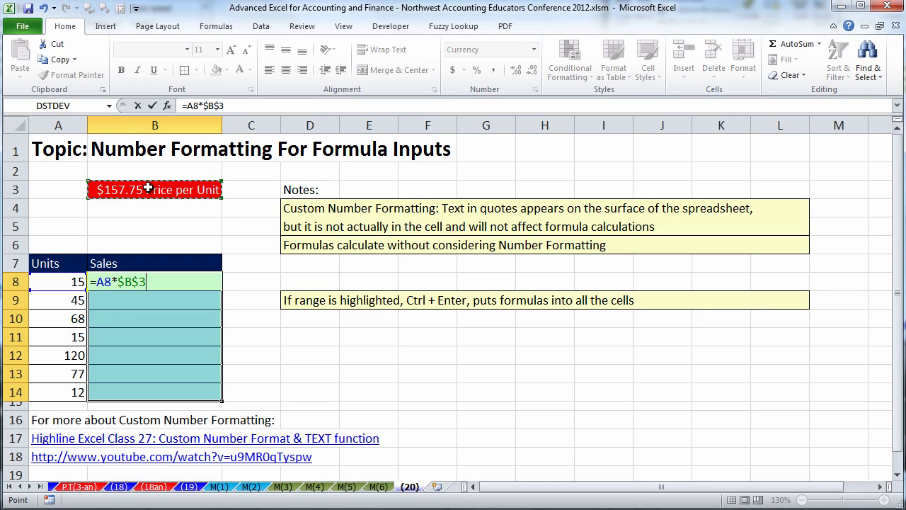
key("ctrl+Return")
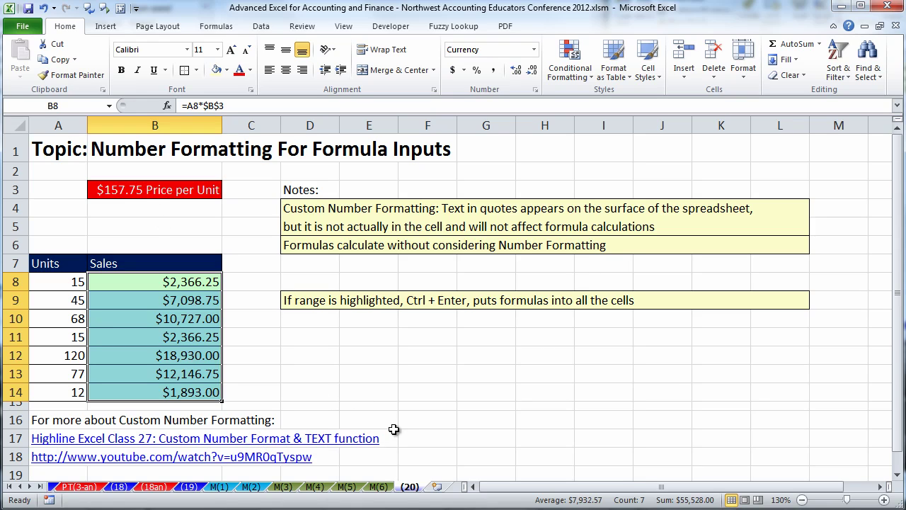
left_click(328, 420)
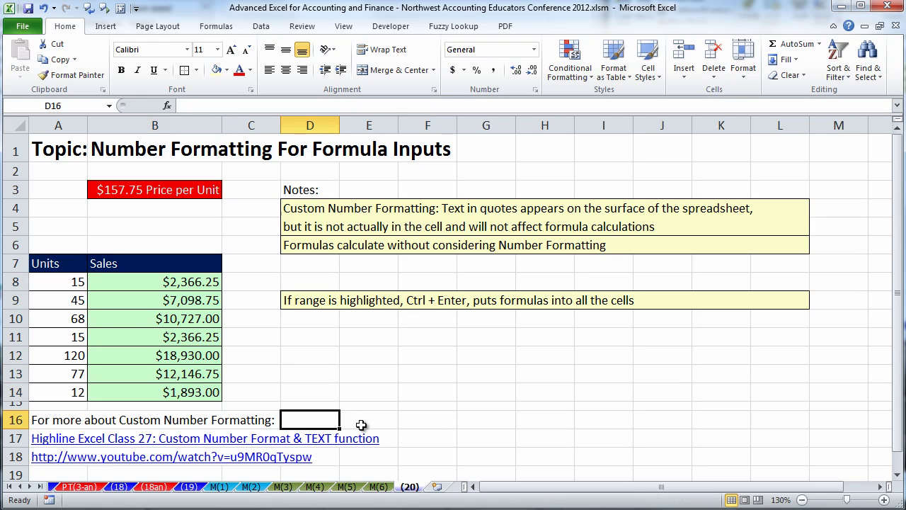